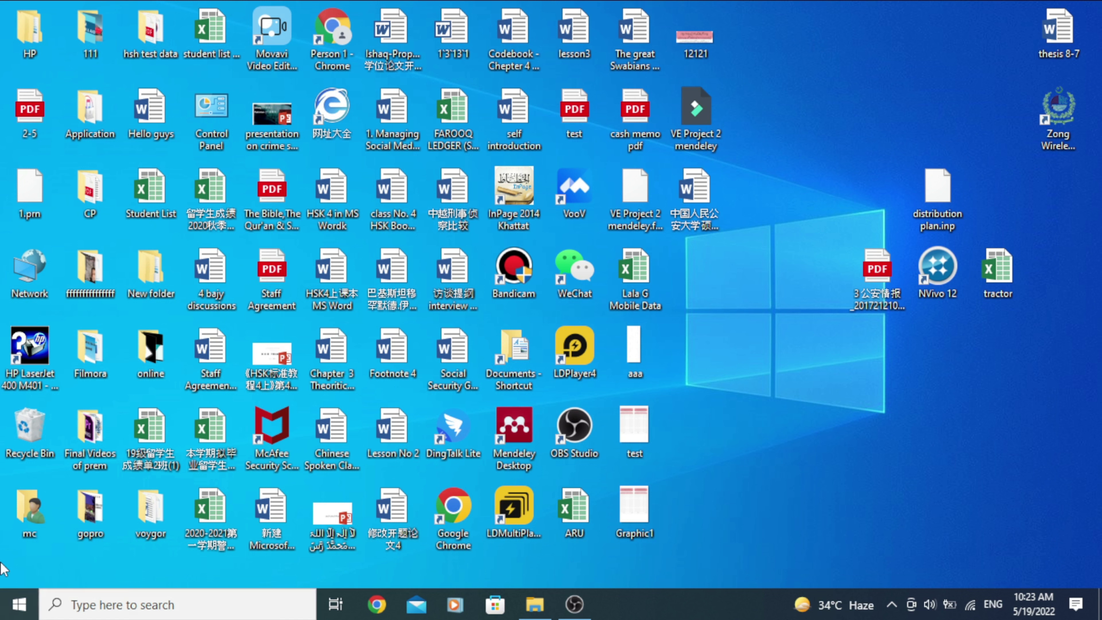
From the Start menu, search Windows for 'word' to find Word 2013.
left_click(24, 613)
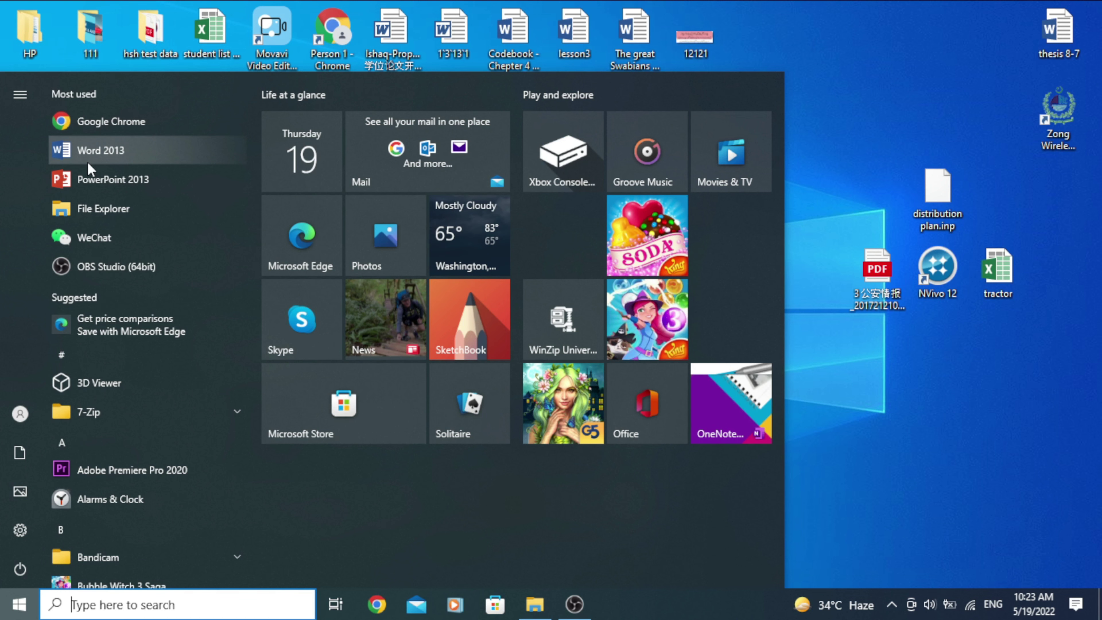
key("super")
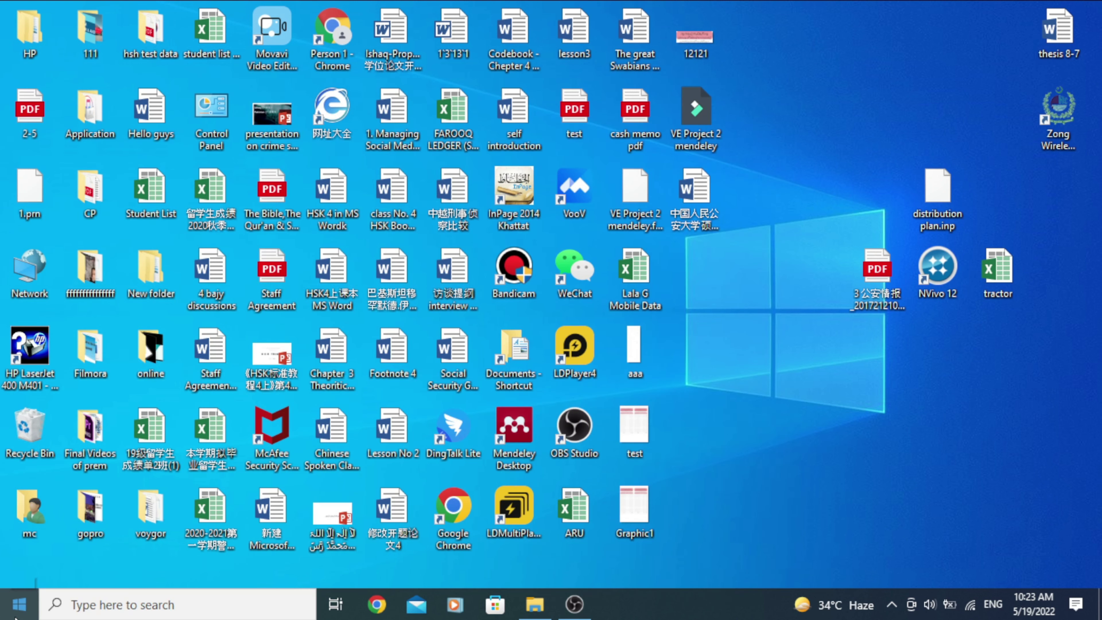
key("super")
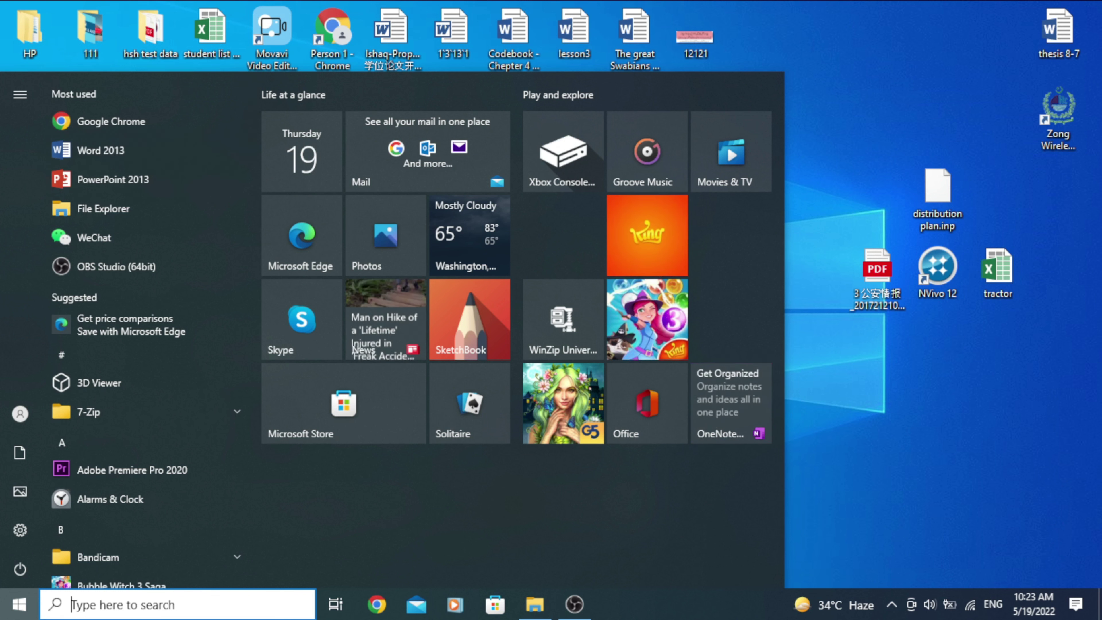
left_click(87, 609)
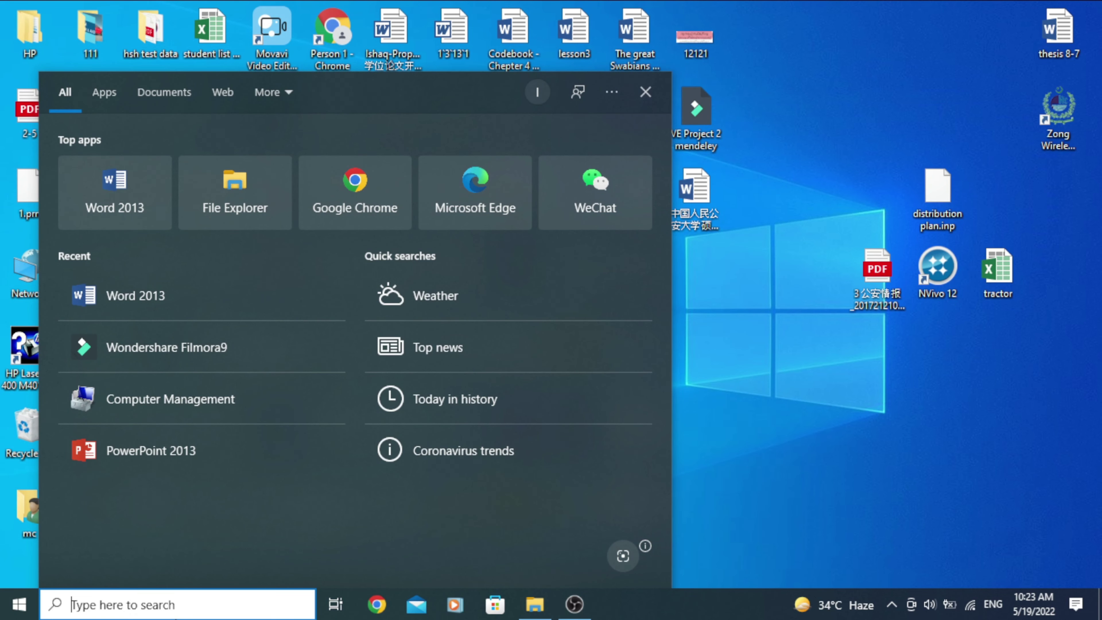
type("wo")
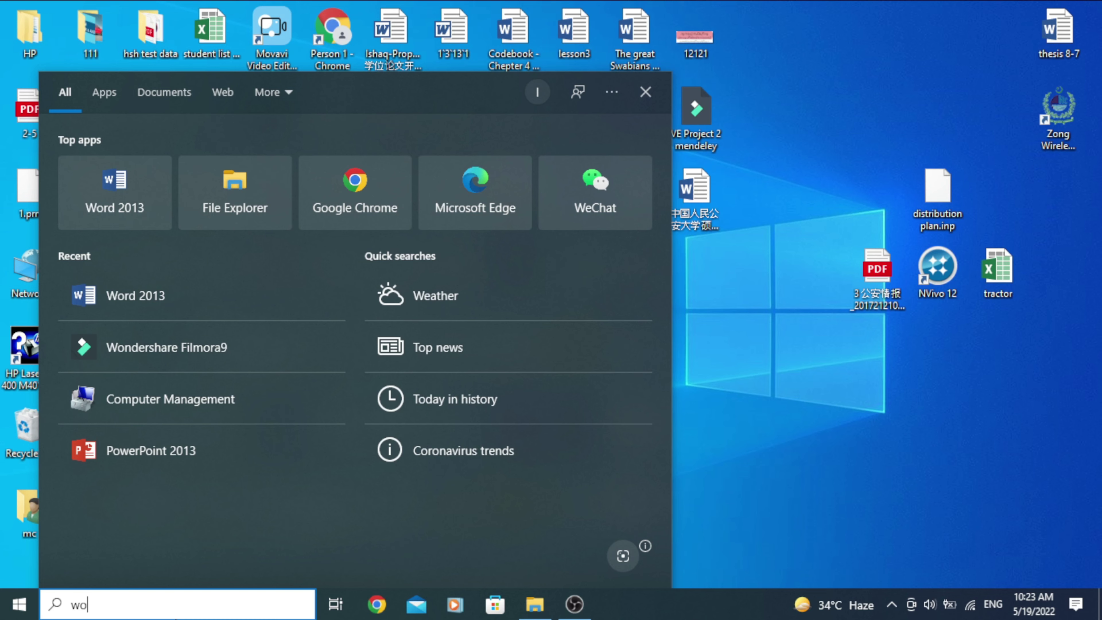
type("rd")
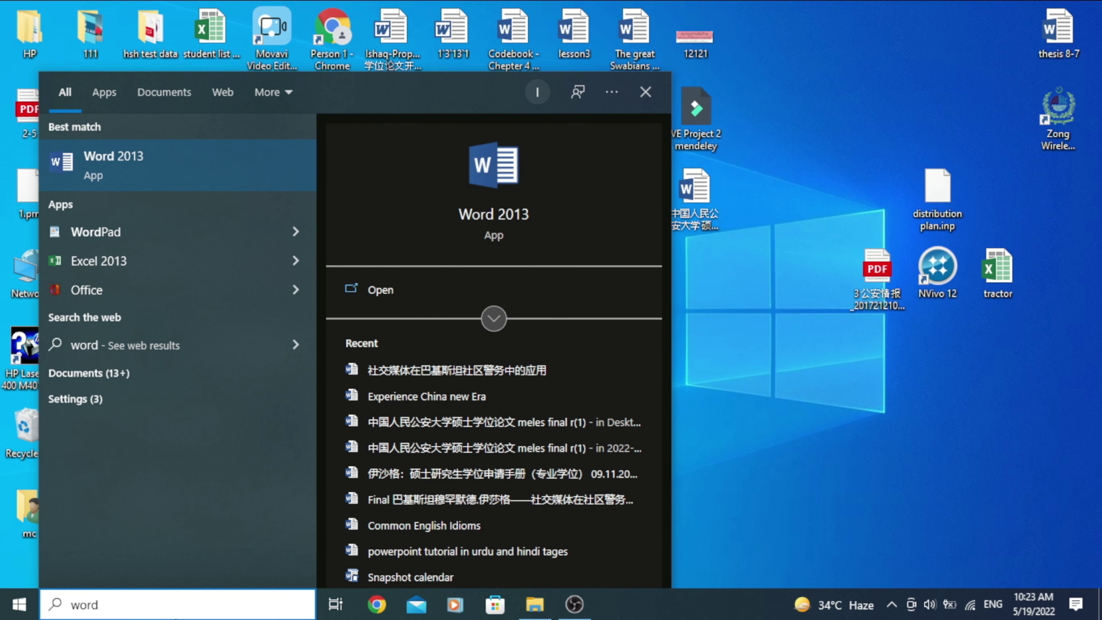
Launch Word 2013, dismiss the activation notice, and scroll down the template list.
key("Return")
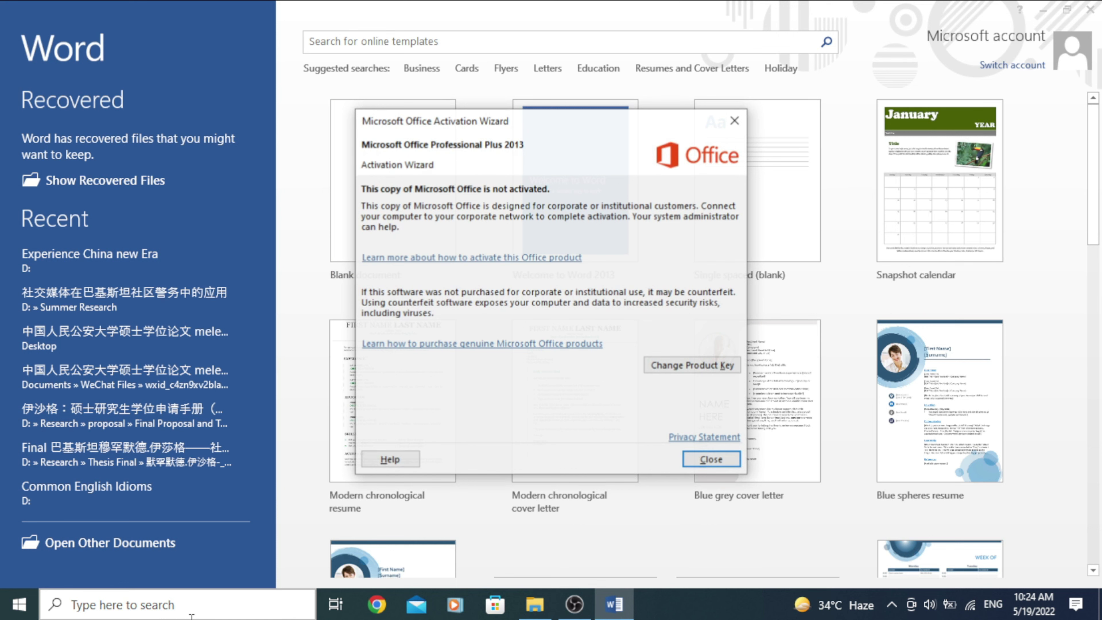
left_click(712, 465)
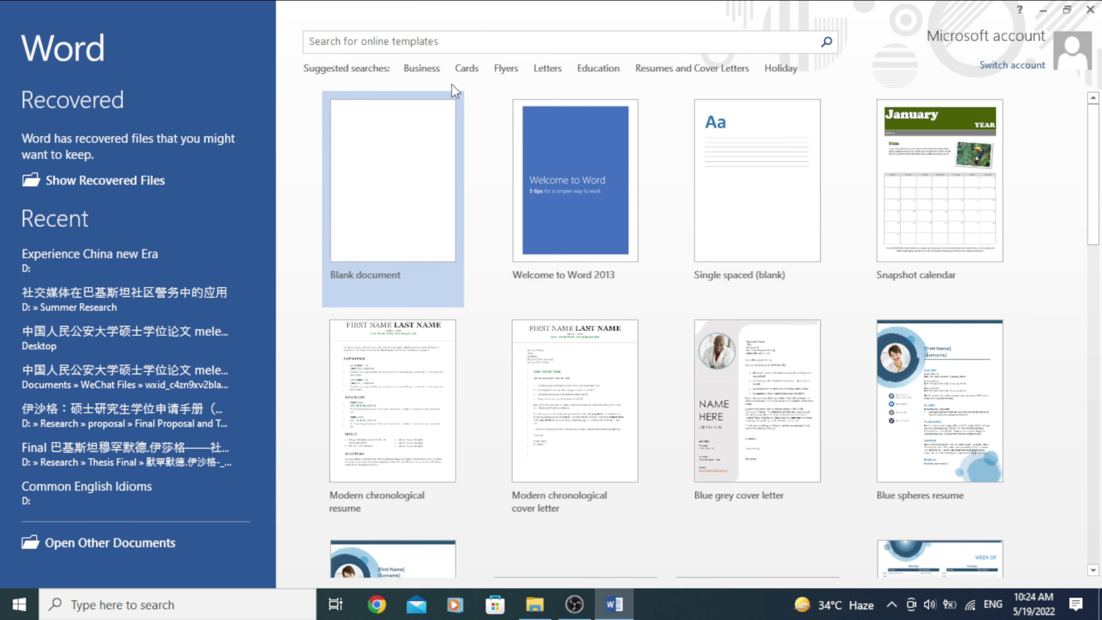
scroll(750, 355, "down", 3)
scroll(750, 355, "down", 3)
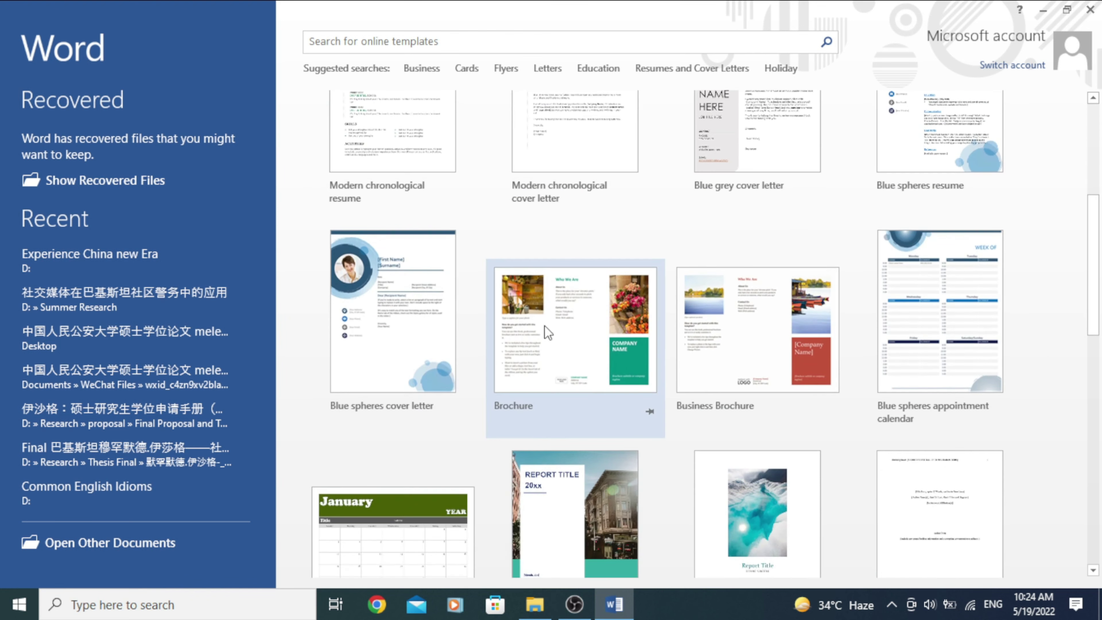
scroll(572, 347, "down", 5)
scroll(737, 369, "down", 2)
scroll(909, 267, "down", 6)
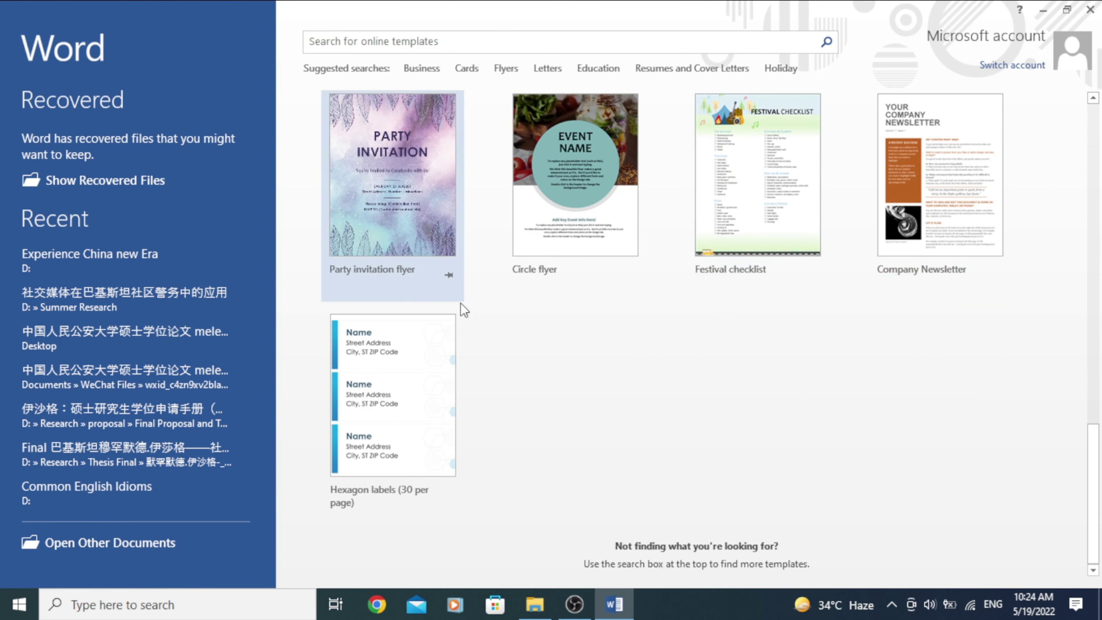
Scroll back up the templates and create a new Blank document.
scroll(490, 310, "up", 5)
scroll(490, 310, "up", 1)
scroll(490, 310, "up", 5)
scroll(490, 310, "up", 3)
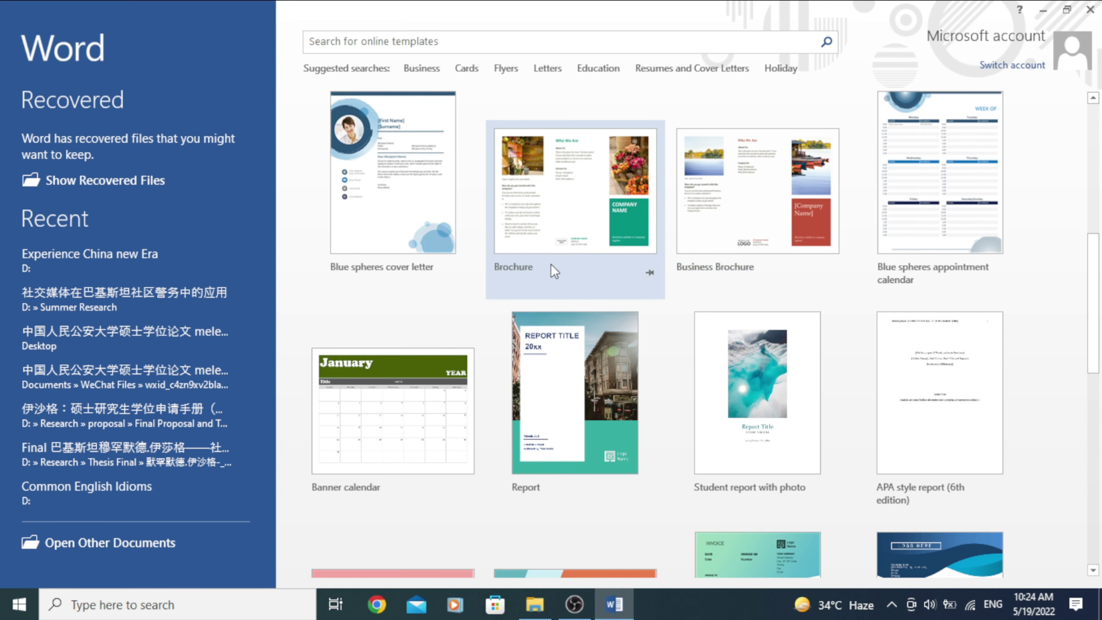
scroll(551, 263, "up", 2)
scroll(551, 263, "up", 1)
scroll(551, 264, "up", 2)
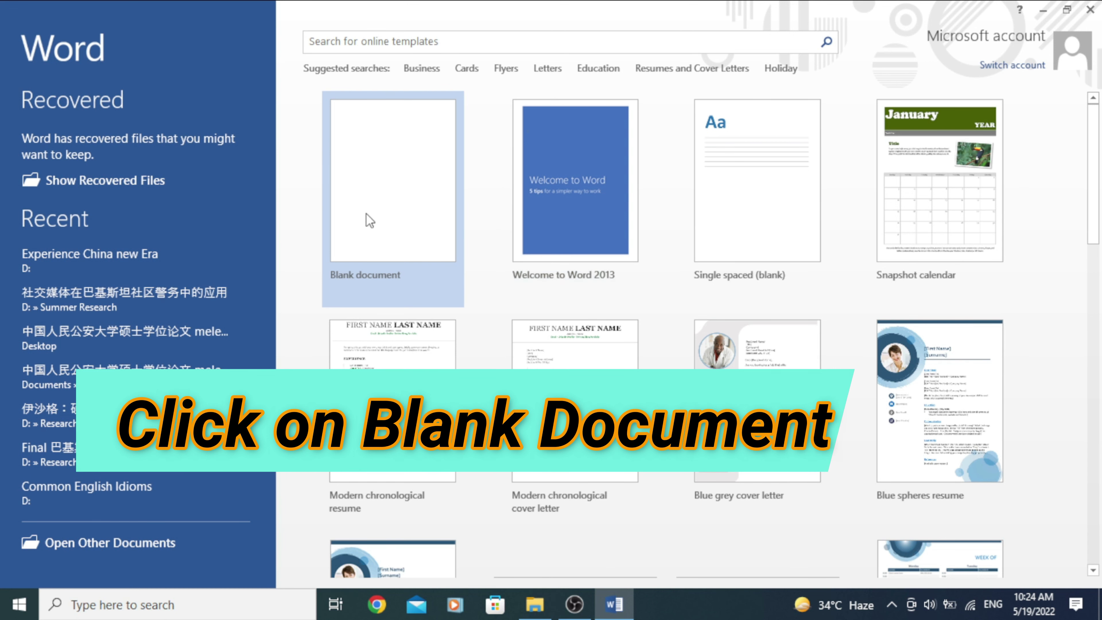
left_click(390, 200)
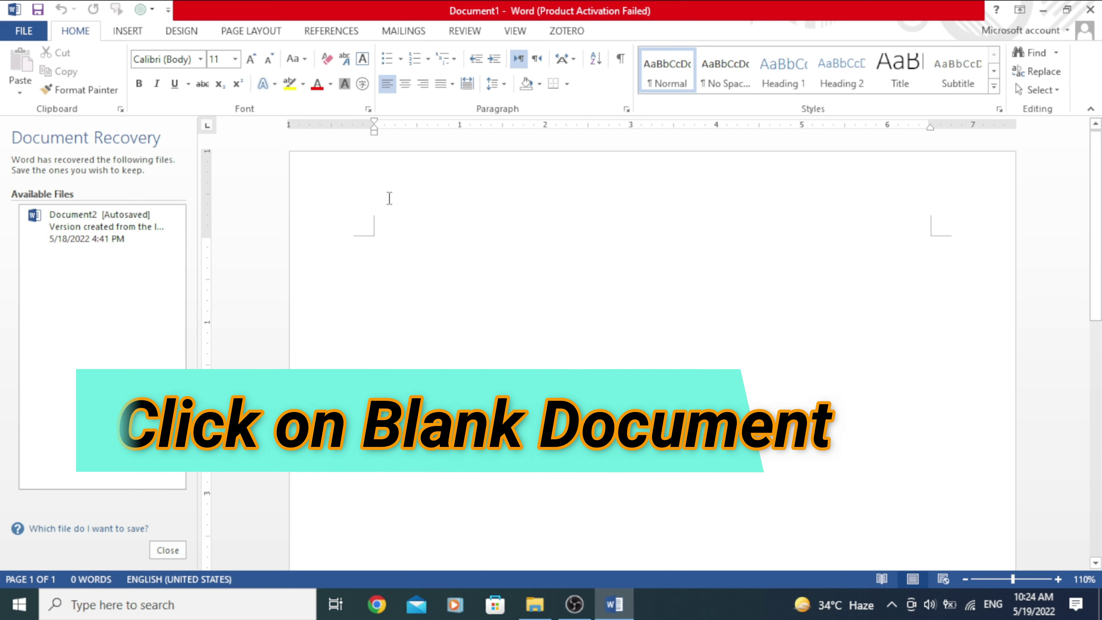
Close Document Recovery, removing the recovered files, and tour the ribbon tabs ending on PAGE LAYOUT.
left_click(168, 550)
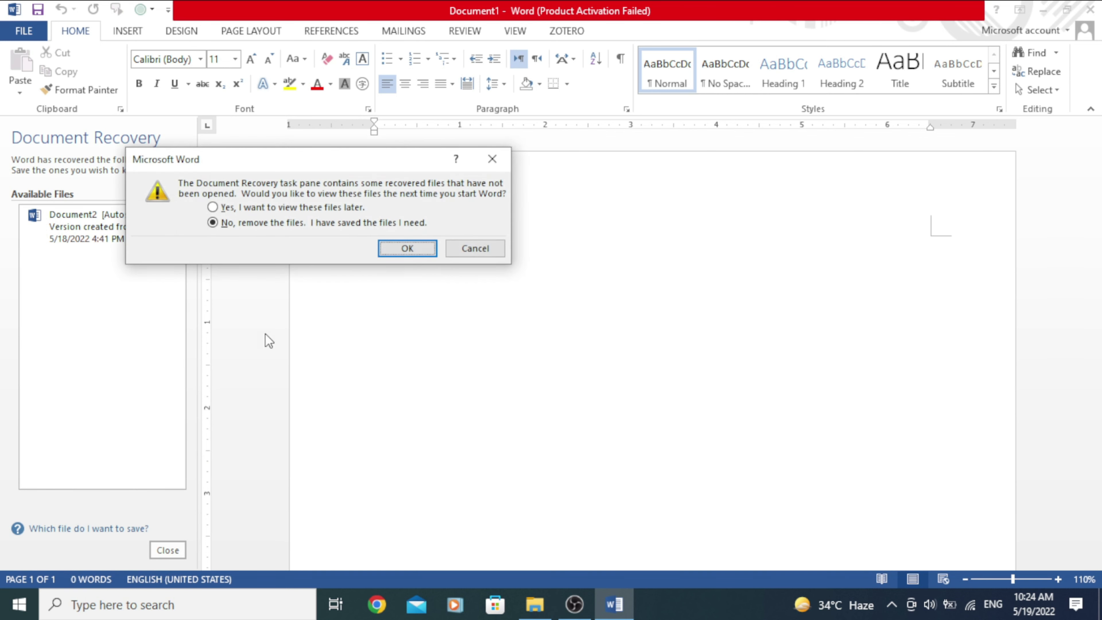
left_click(406, 249)
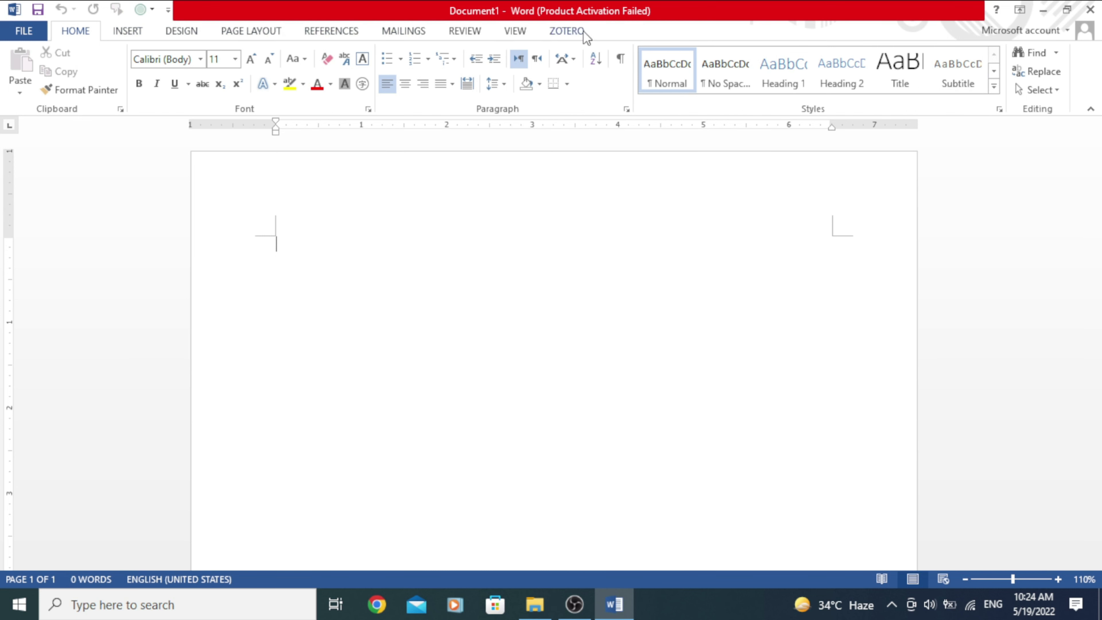
left_click(127, 32)
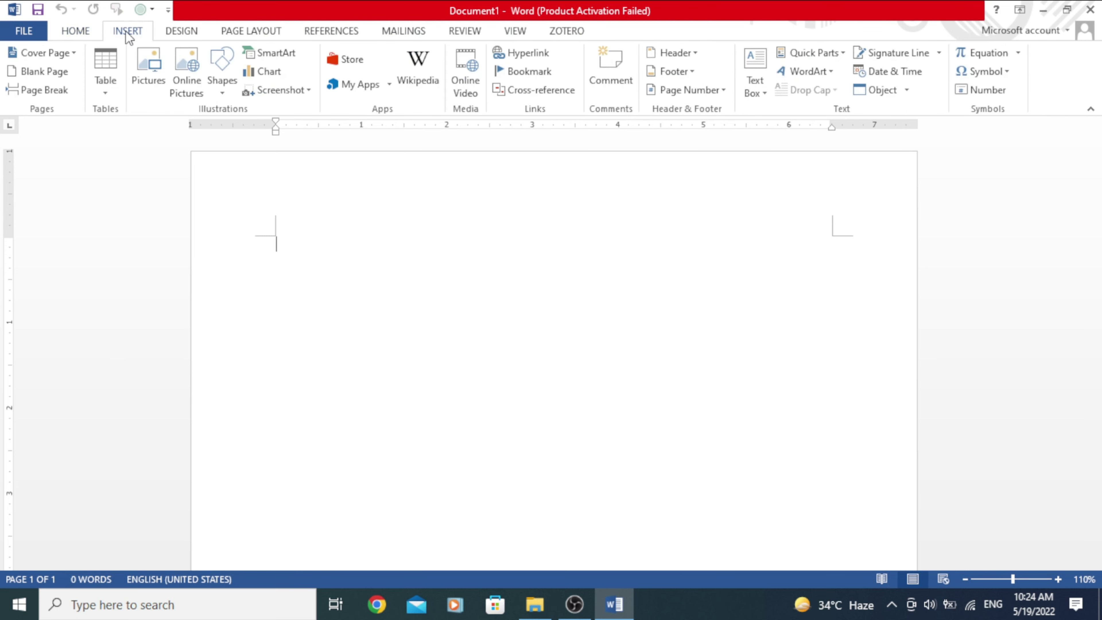
left_click(180, 32)
left_click(82, 35)
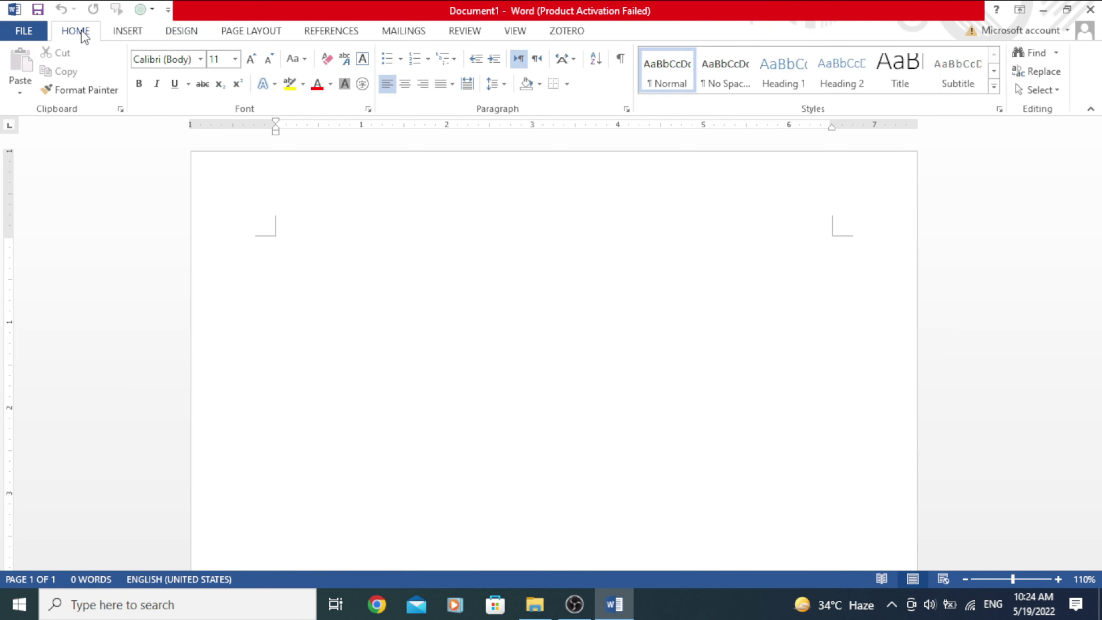
left_click(123, 33)
left_click(197, 34)
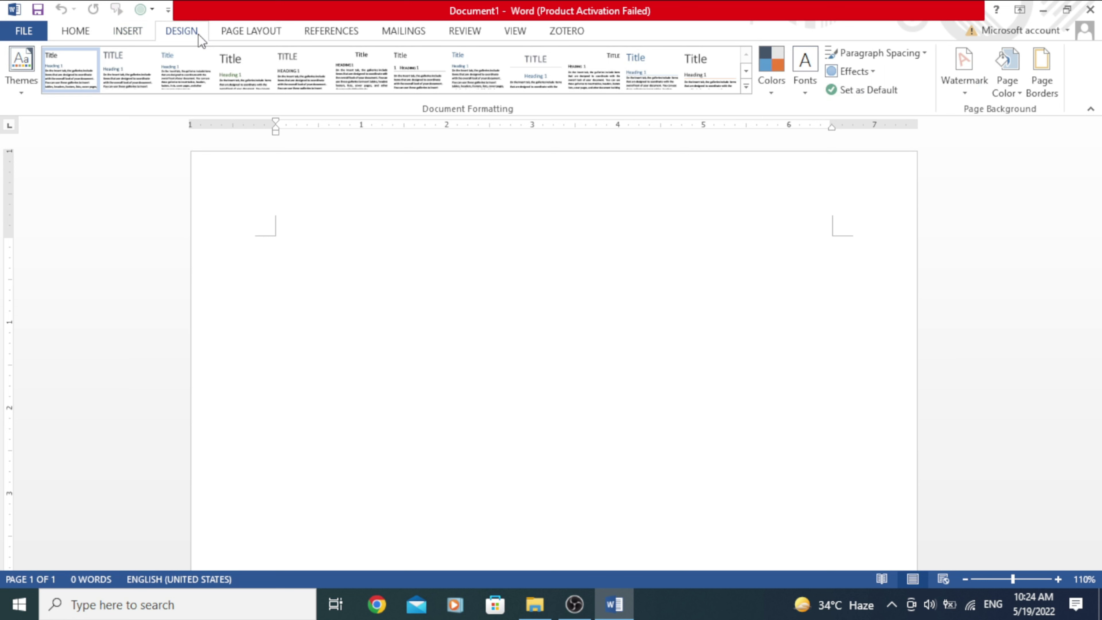
left_click(260, 33)
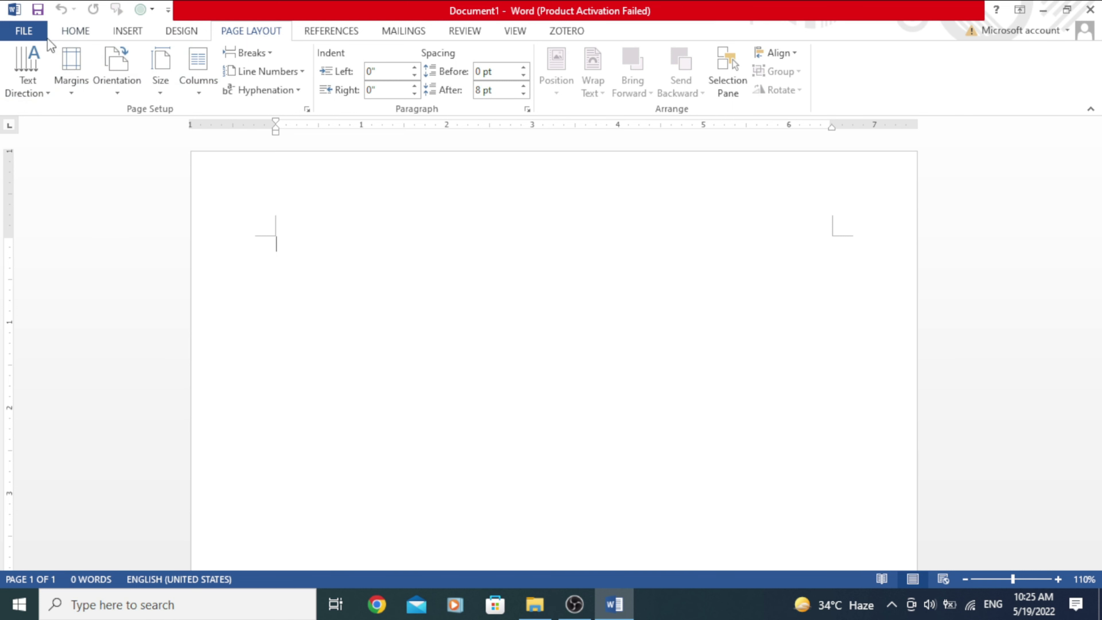
On the FILE Info page, open Protect Document > Encrypt with Password and cancel it.
left_click(25, 31)
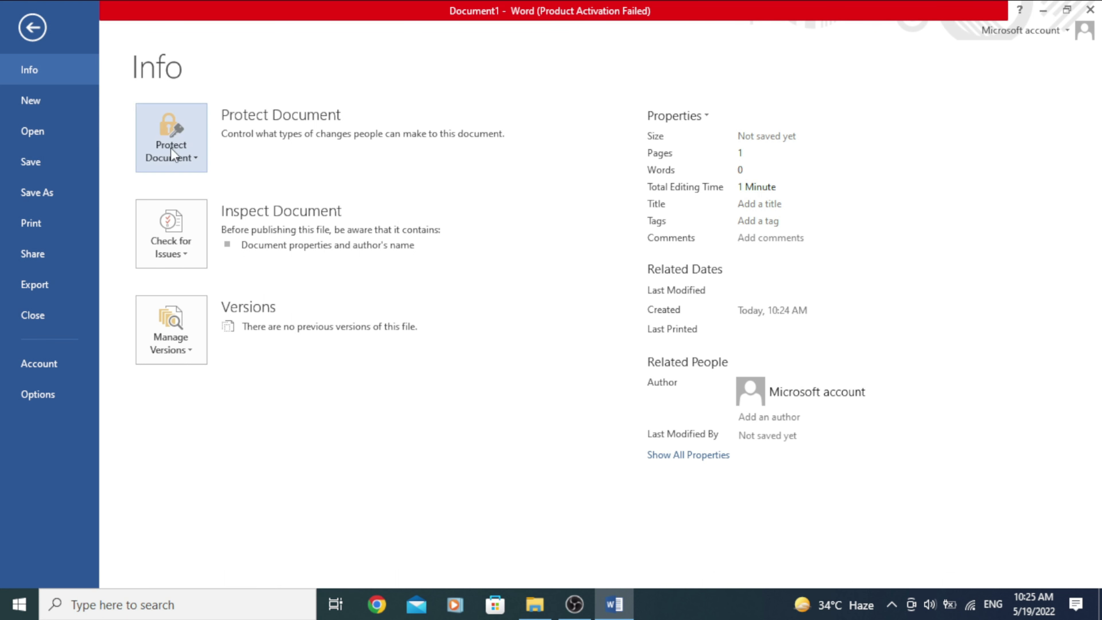
left_click(184, 150)
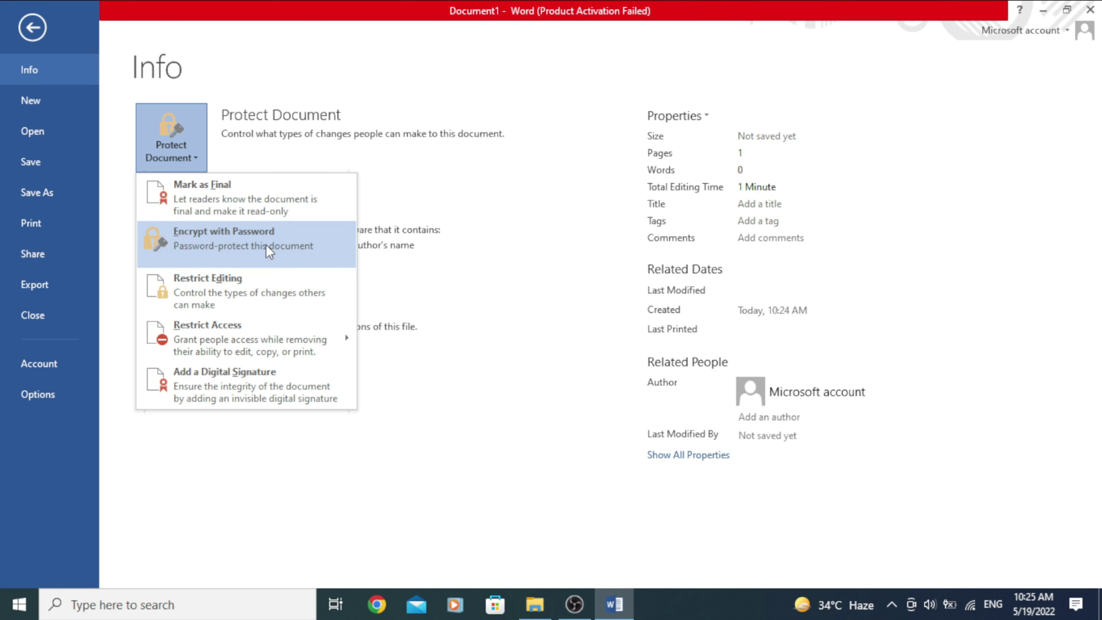
left_click(307, 244)
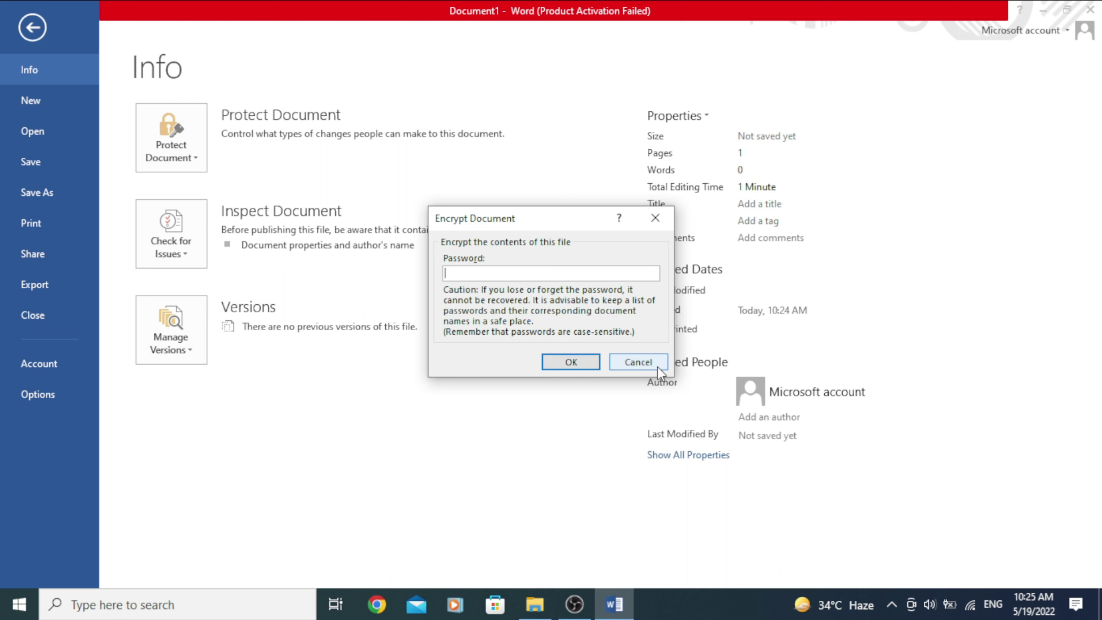
left_click(638, 361)
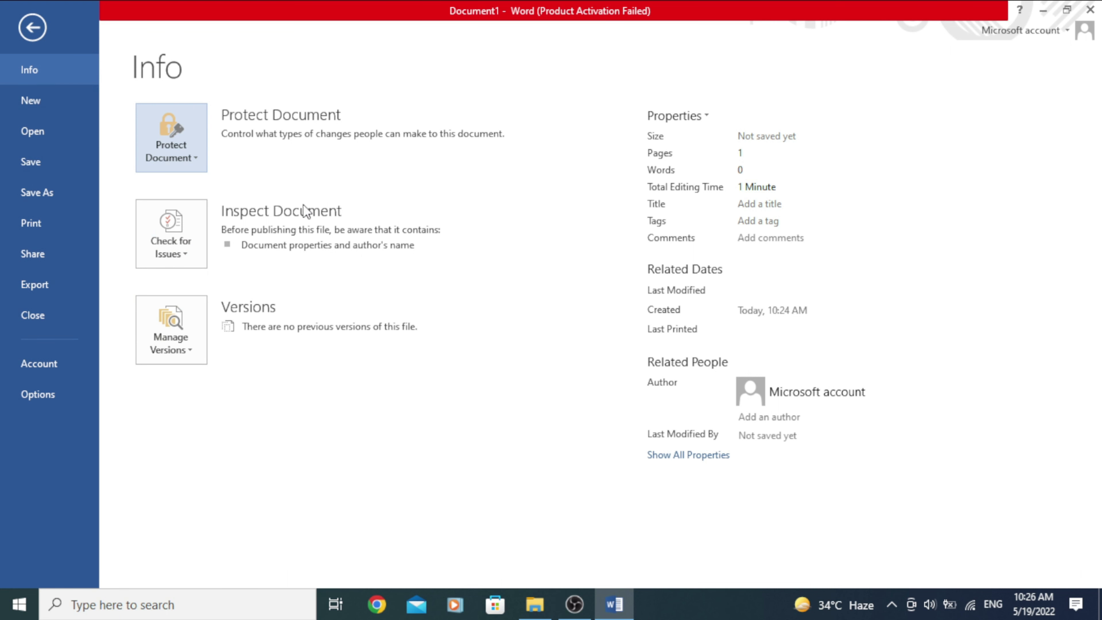
Look through the New templates, then the Recent Documents list on the Open page.
left_click(35, 107)
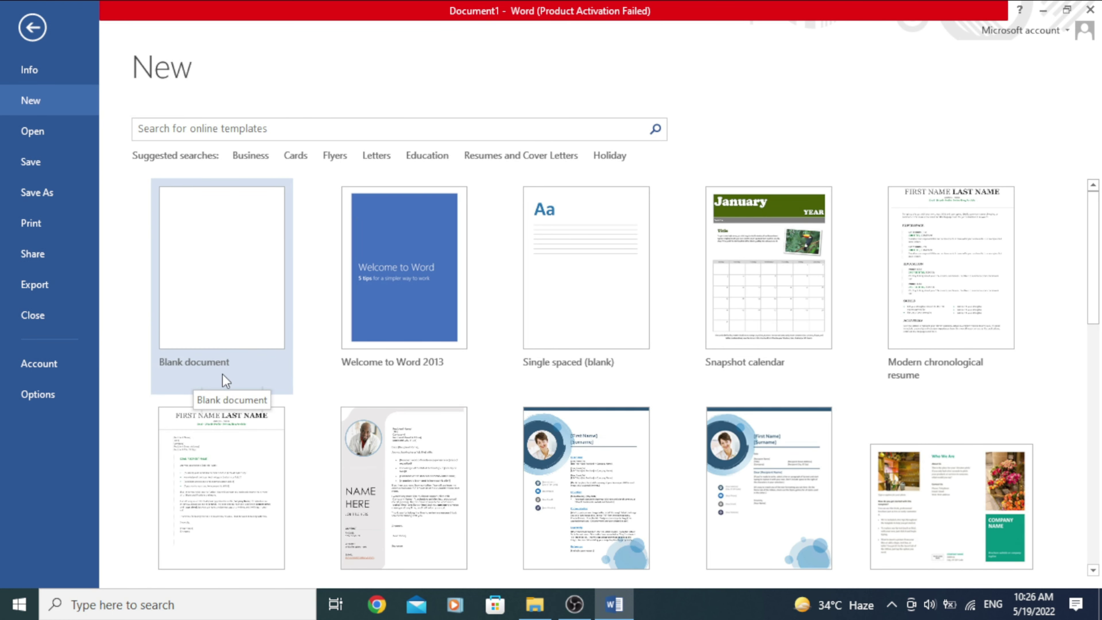
scroll(257, 332, "down", 3)
scroll(142, 238, "up", 3)
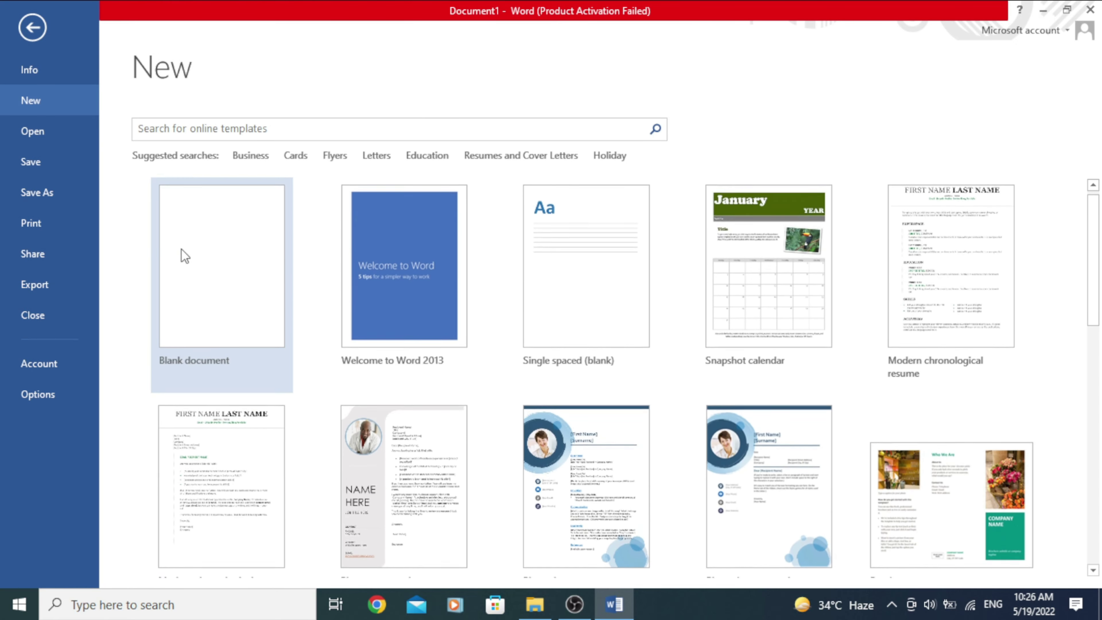
scroll(811, 269, "down", 3)
scroll(836, 290, "down", 2)
scroll(715, 305, "up", 2)
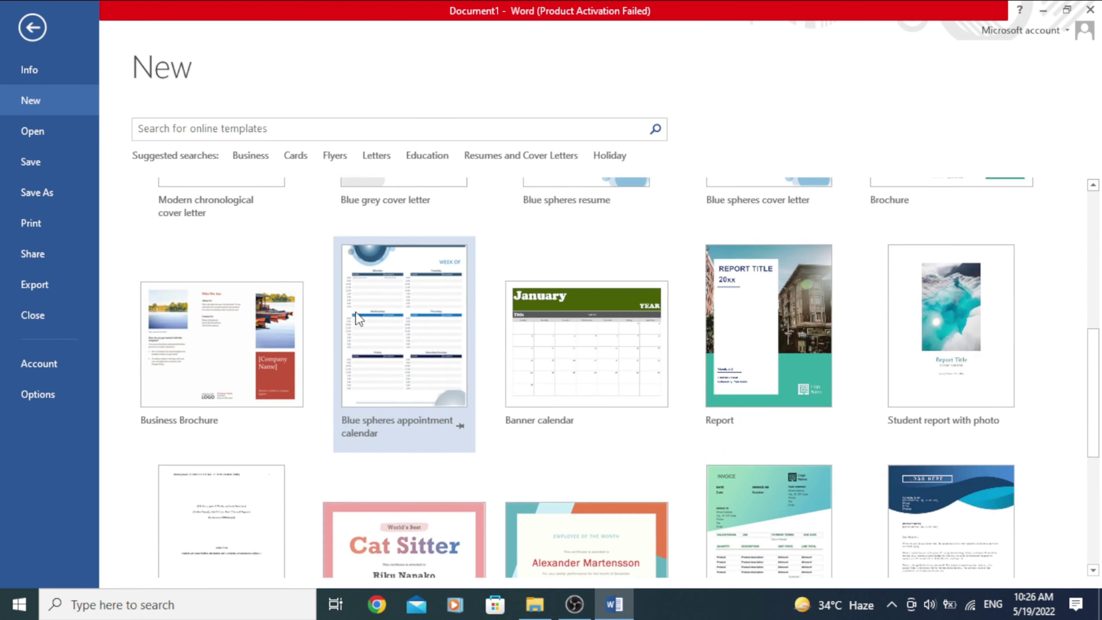
scroll(356, 312, "up", 3)
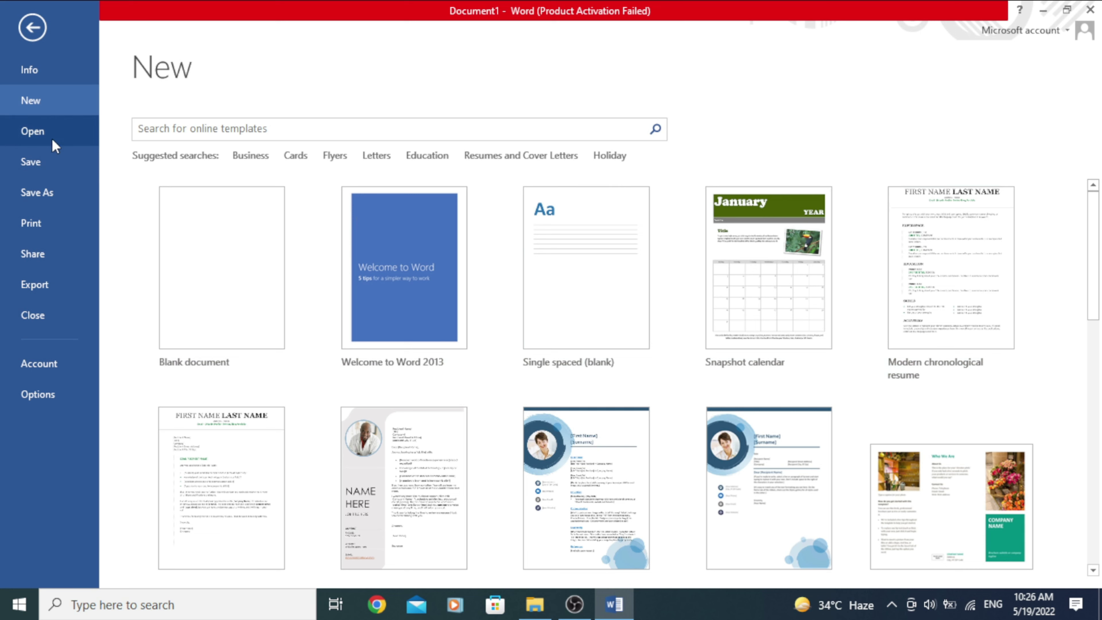
left_click(37, 132)
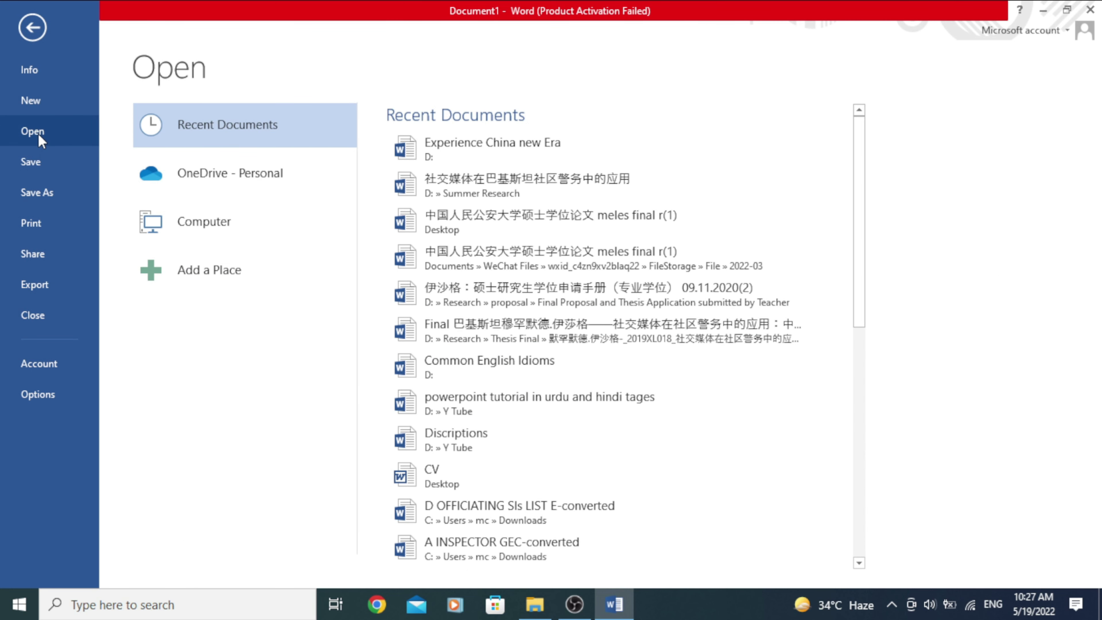
scroll(498, 292, "down", 5)
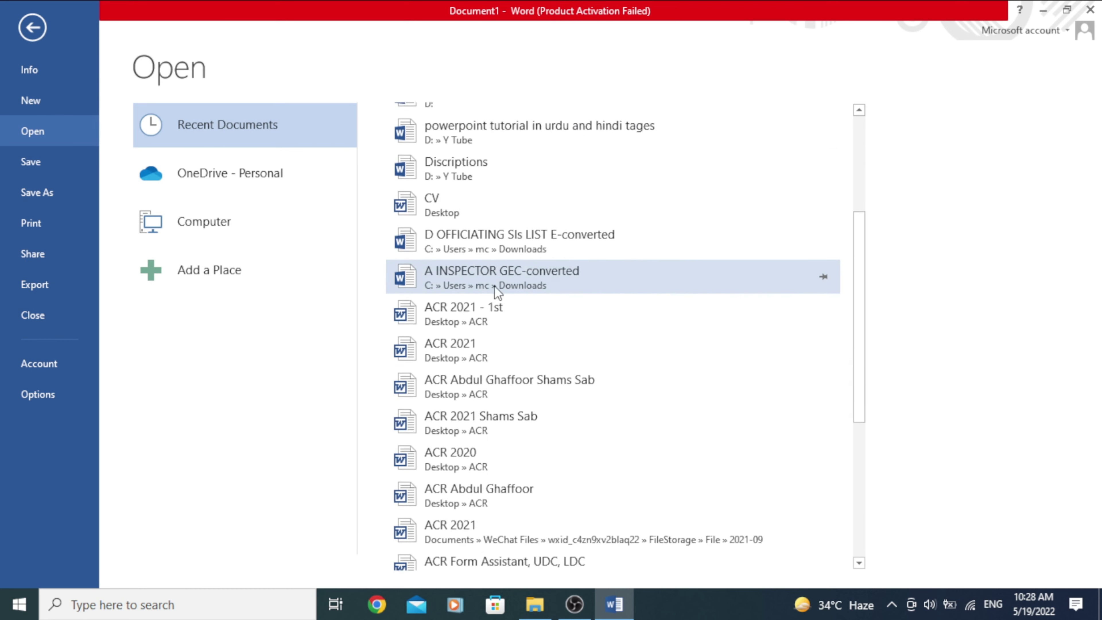
scroll(497, 291, "down", 5)
scroll(510, 331, "up", 4)
scroll(504, 341, "up", 6)
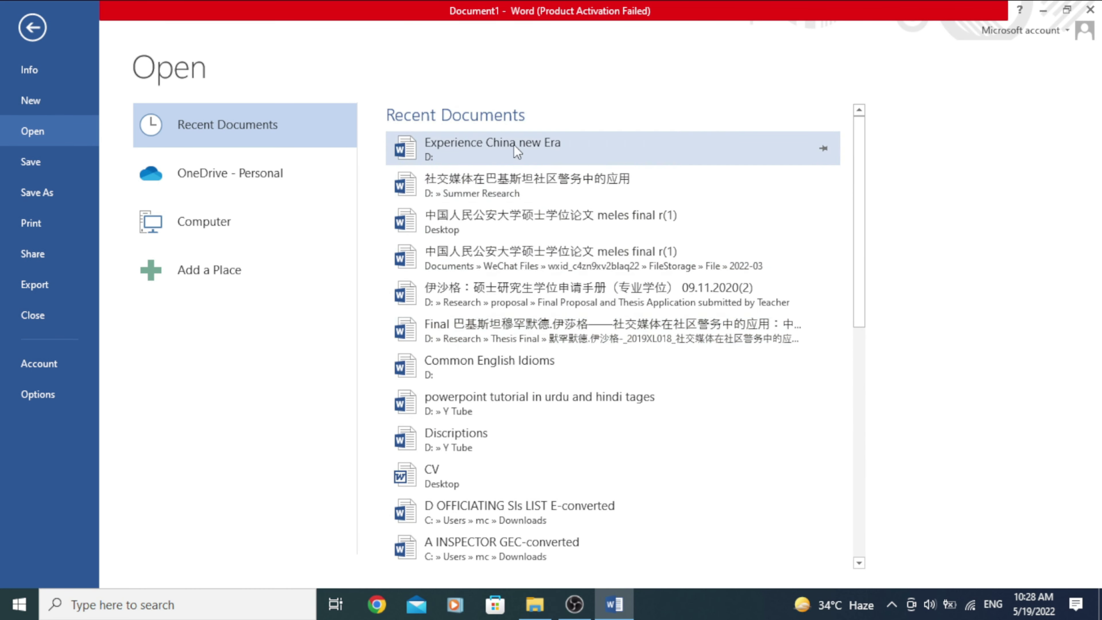
scroll(516, 330, "down", 5)
scroll(516, 369, "down", 4)
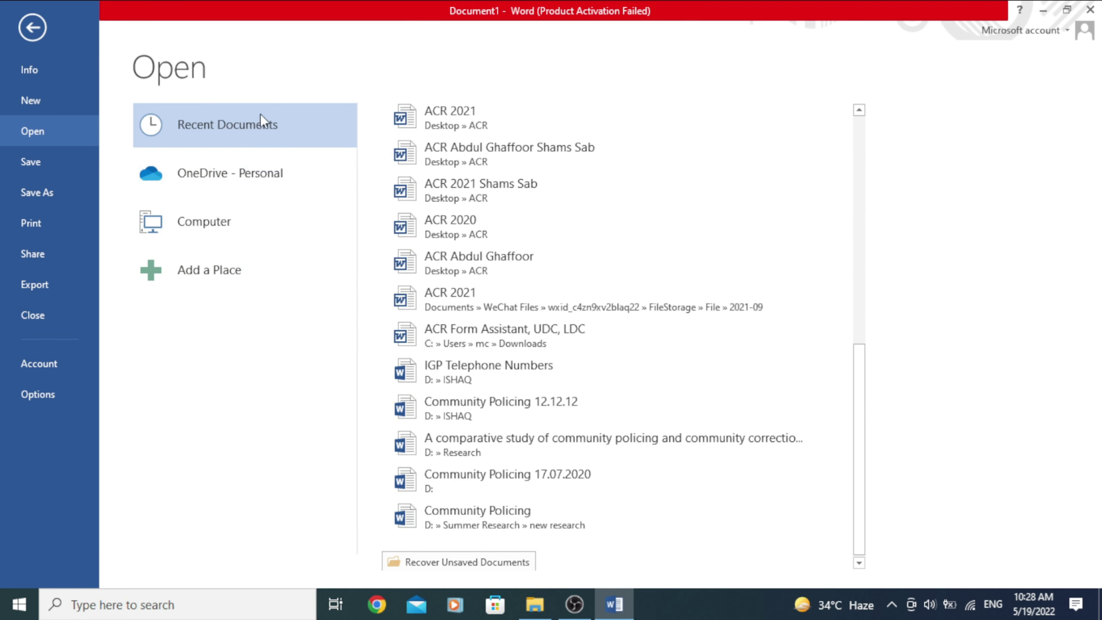
Show Computer's recent folders, browse drives D: and C:, then cancel the file browser.
left_click(219, 222)
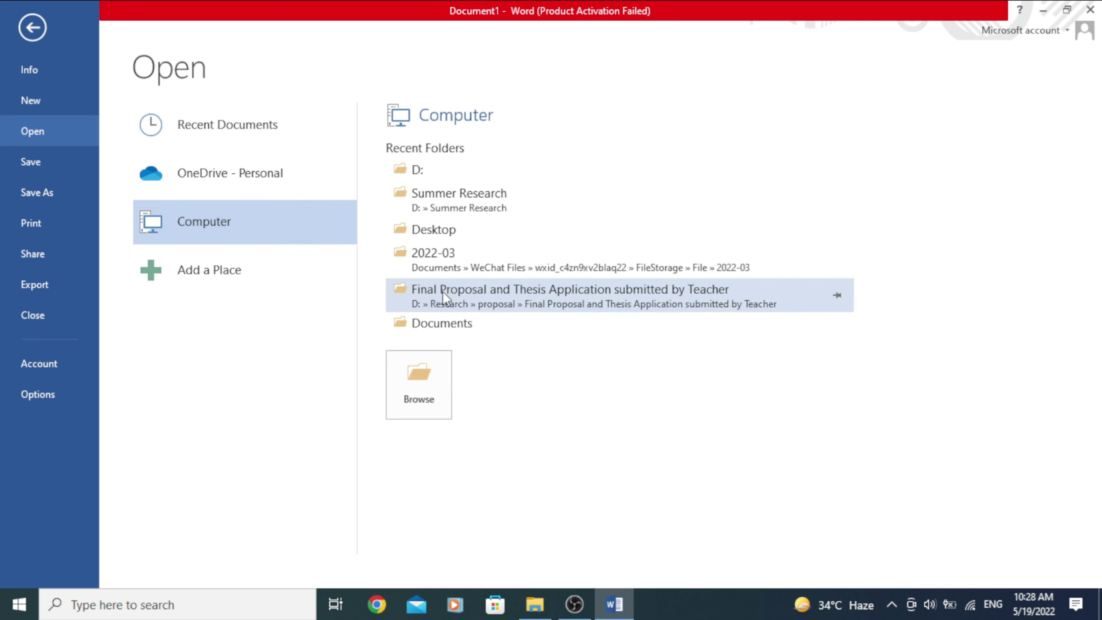
left_click(424, 389)
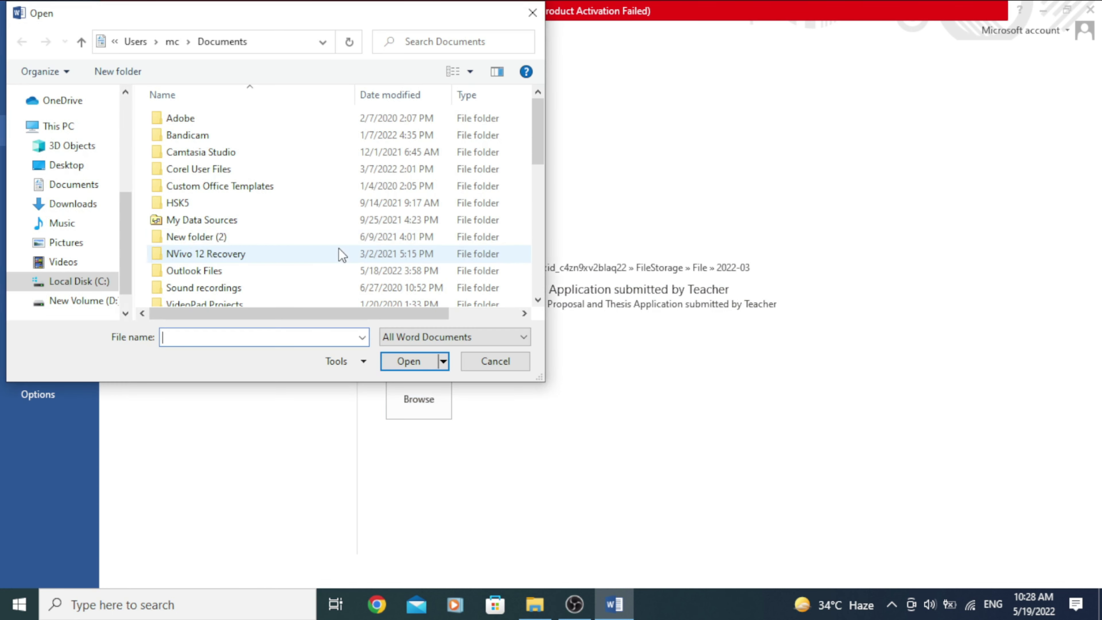
scroll(123, 215, "down", 2)
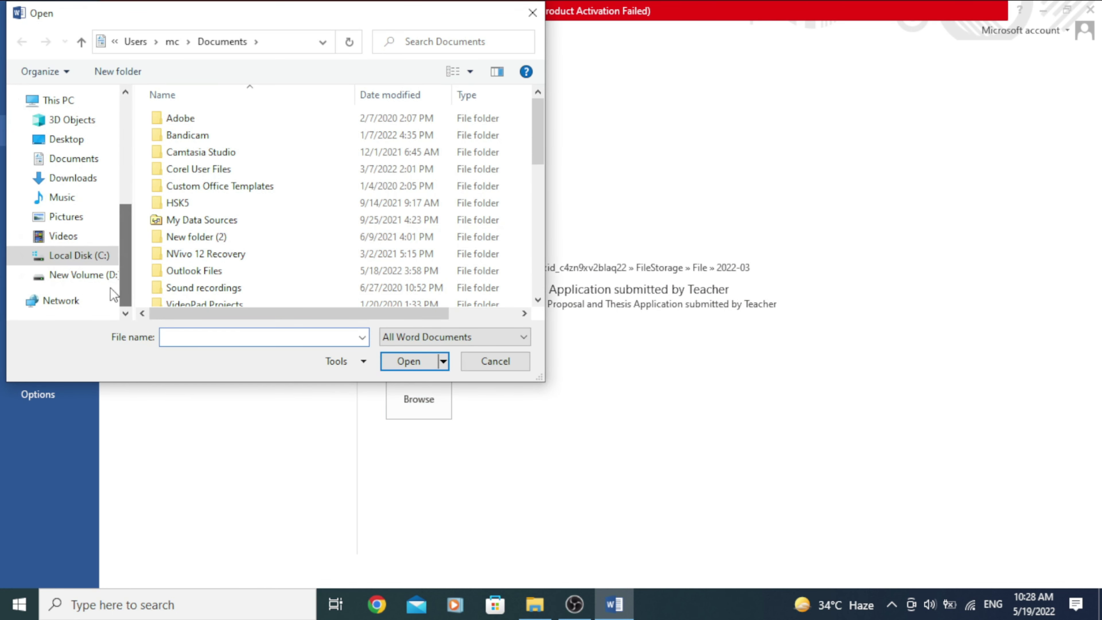
left_click(86, 277)
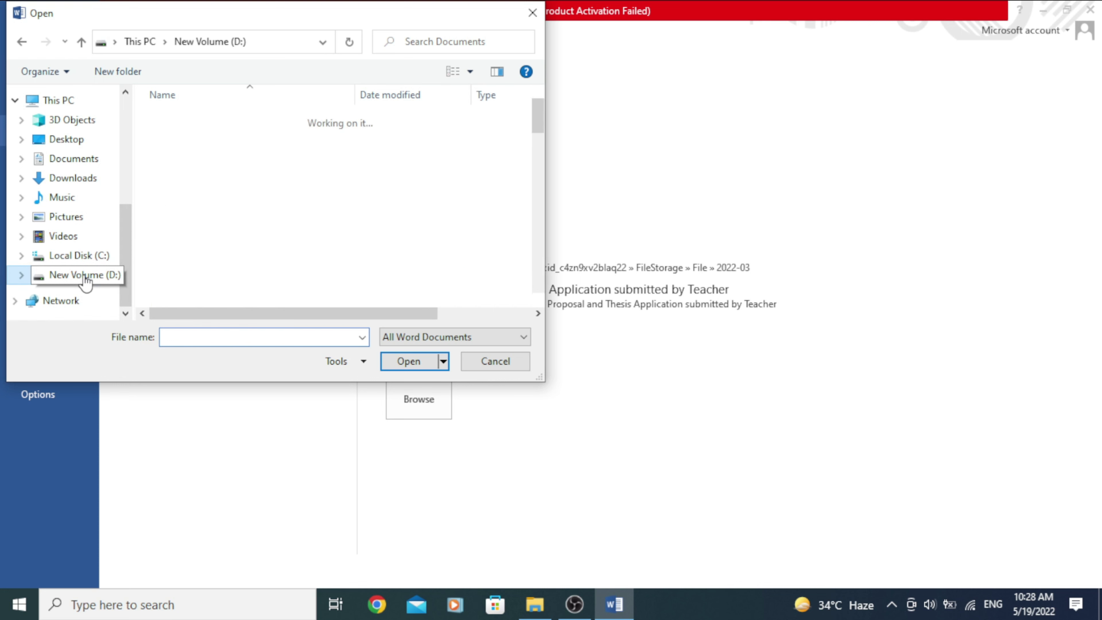
left_click(92, 257)
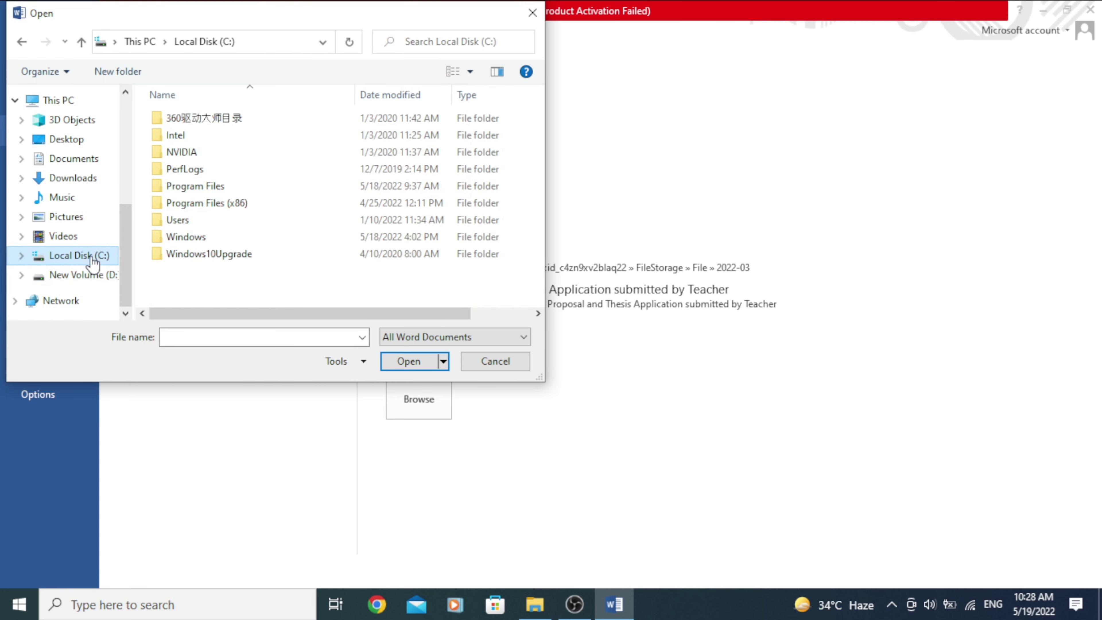
left_click(93, 276)
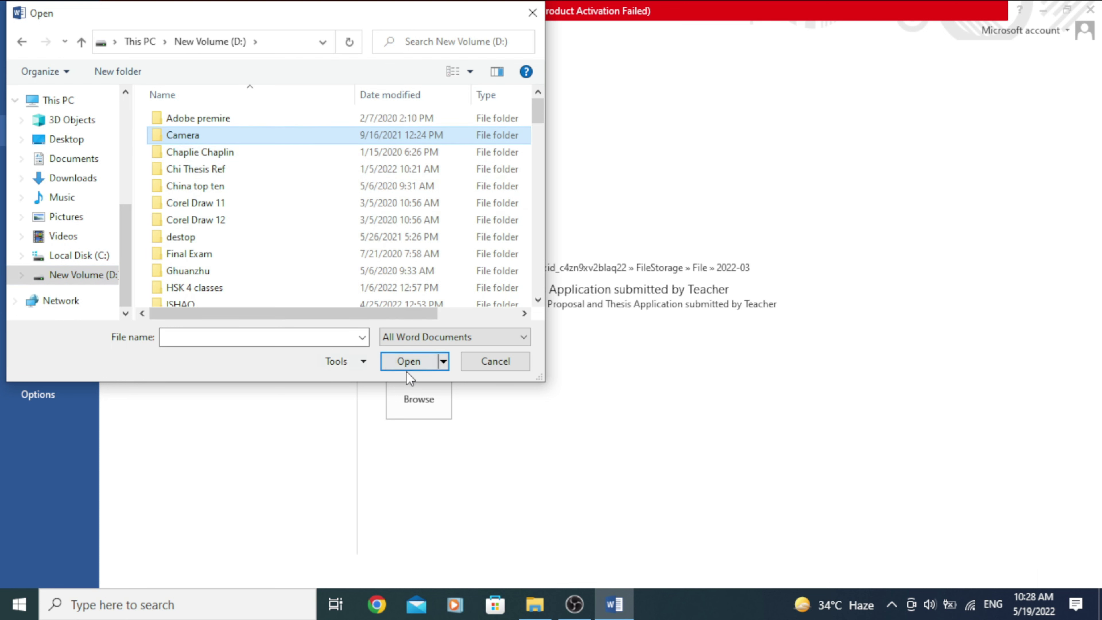
left_click(507, 369)
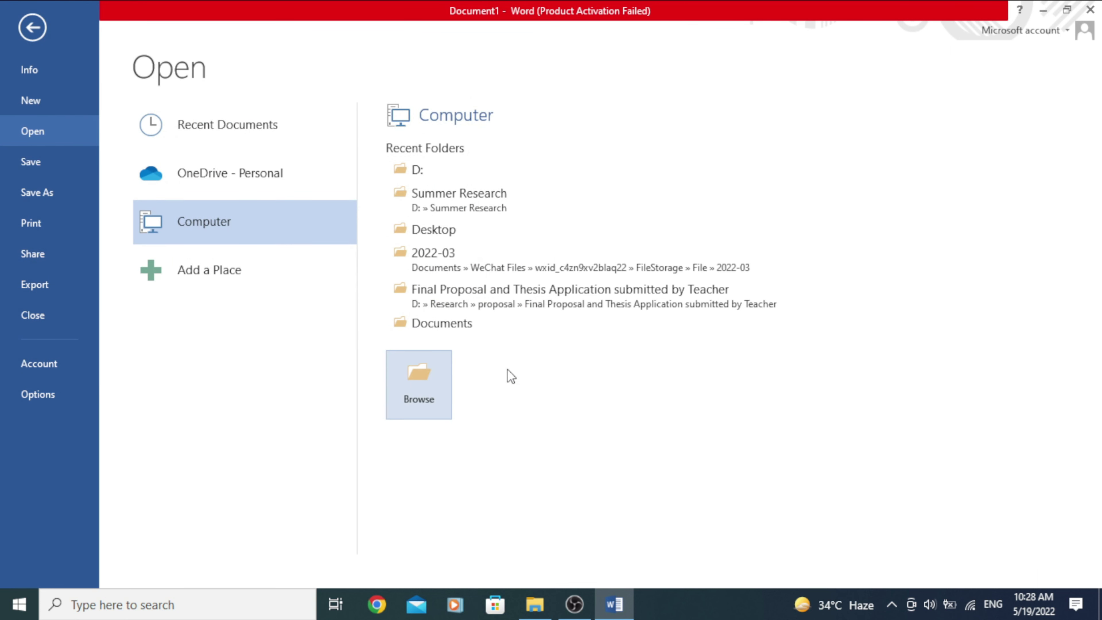
Switch to Save As, showing OneDrive - Personal as the save location.
left_click(40, 171)
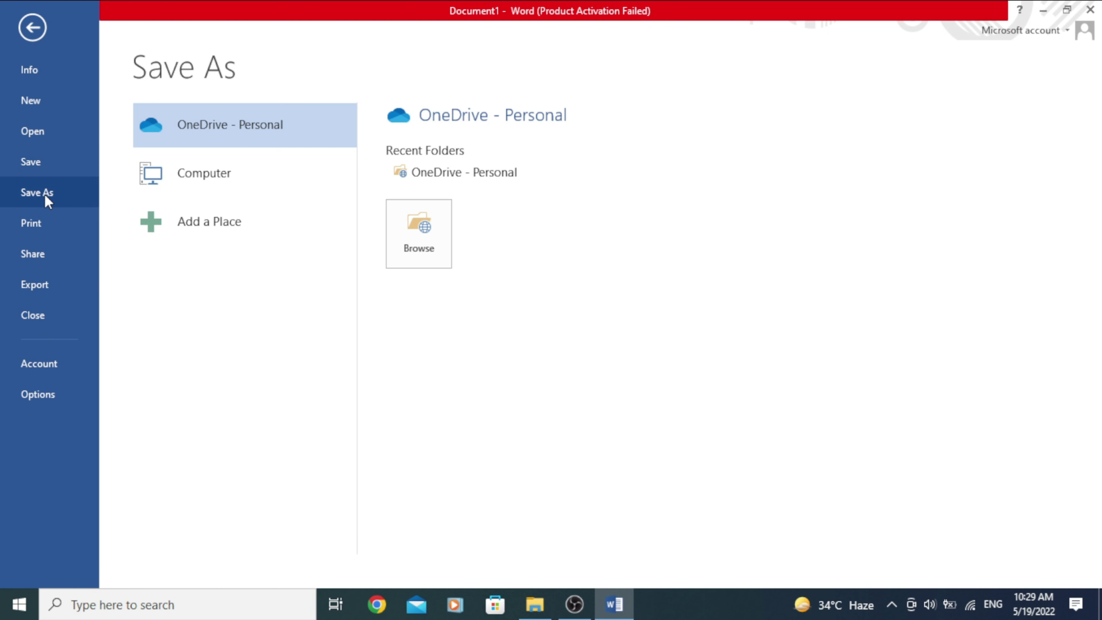
Set printing to Custom Print with pages 1-15, then view the Share options.
left_click(38, 226)
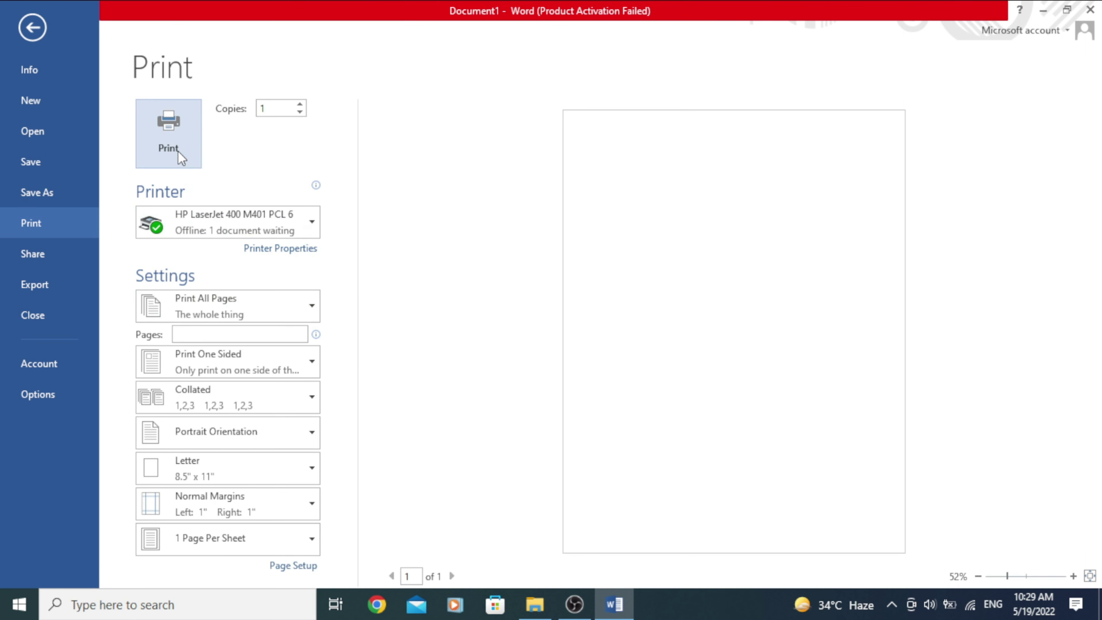
left_click(313, 309)
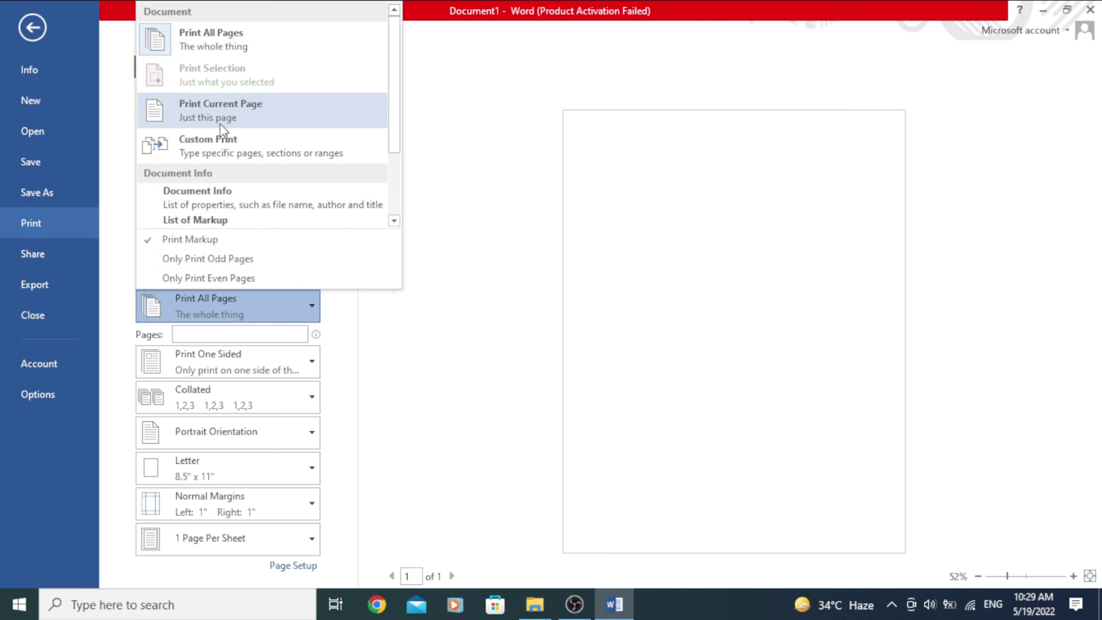
left_click(244, 144)
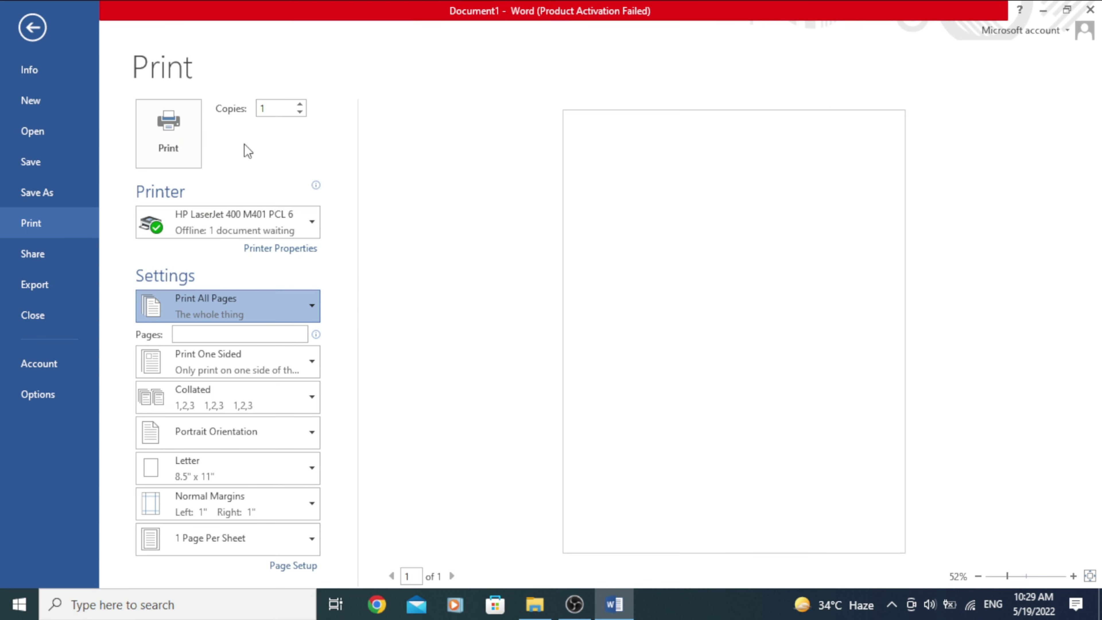
type("1-15")
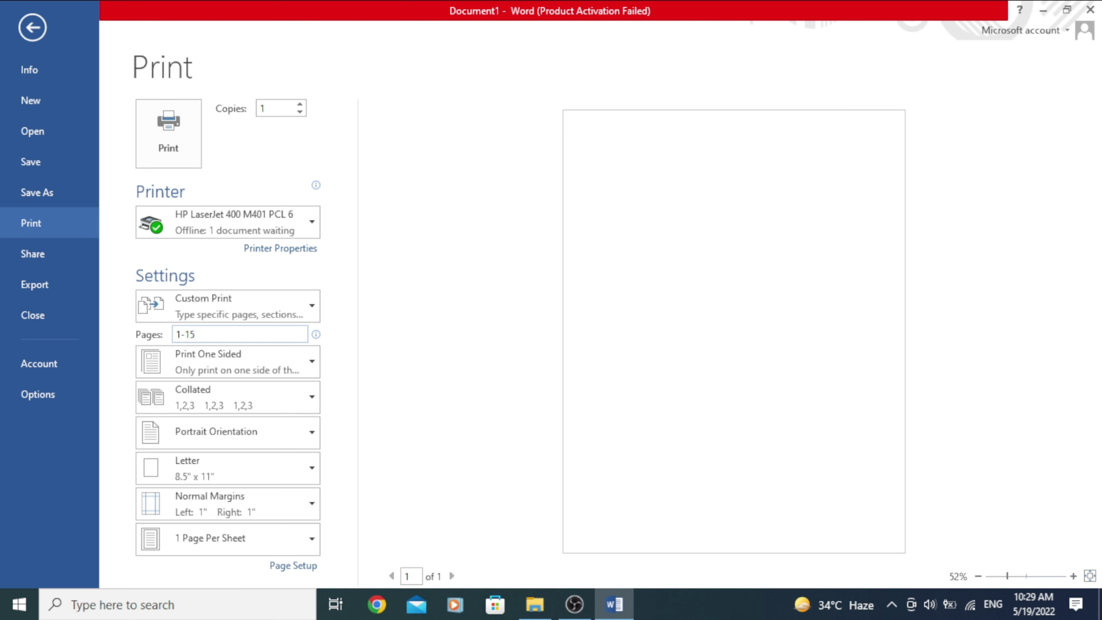
left_click(32, 253)
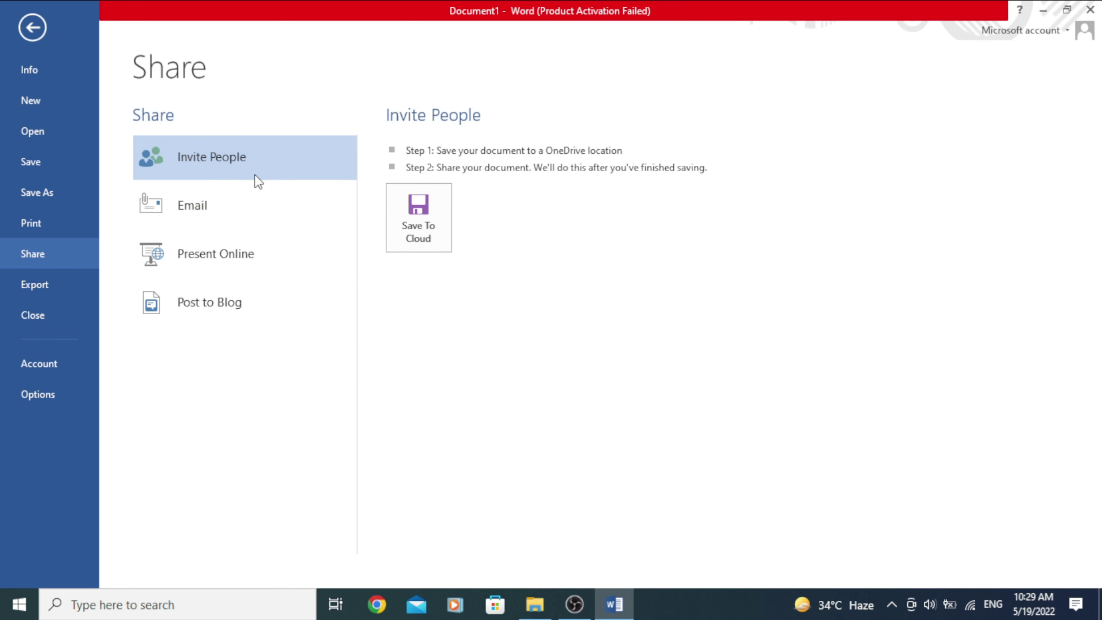
Review the PDF/XPS export choices and open the Word Options dialog.
left_click(44, 289)
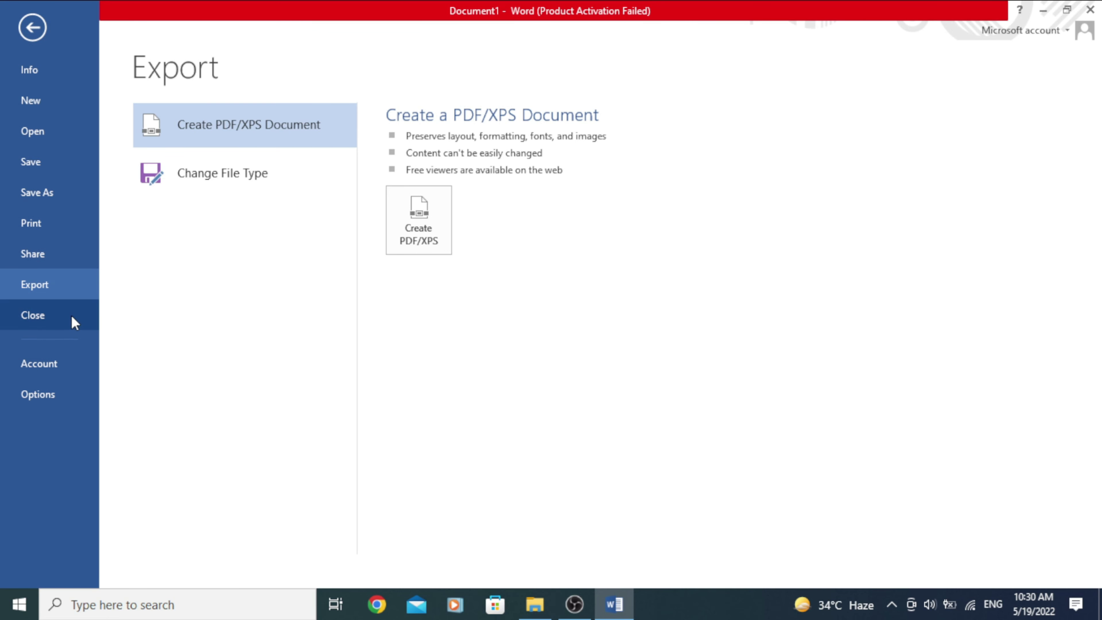
left_click(43, 397)
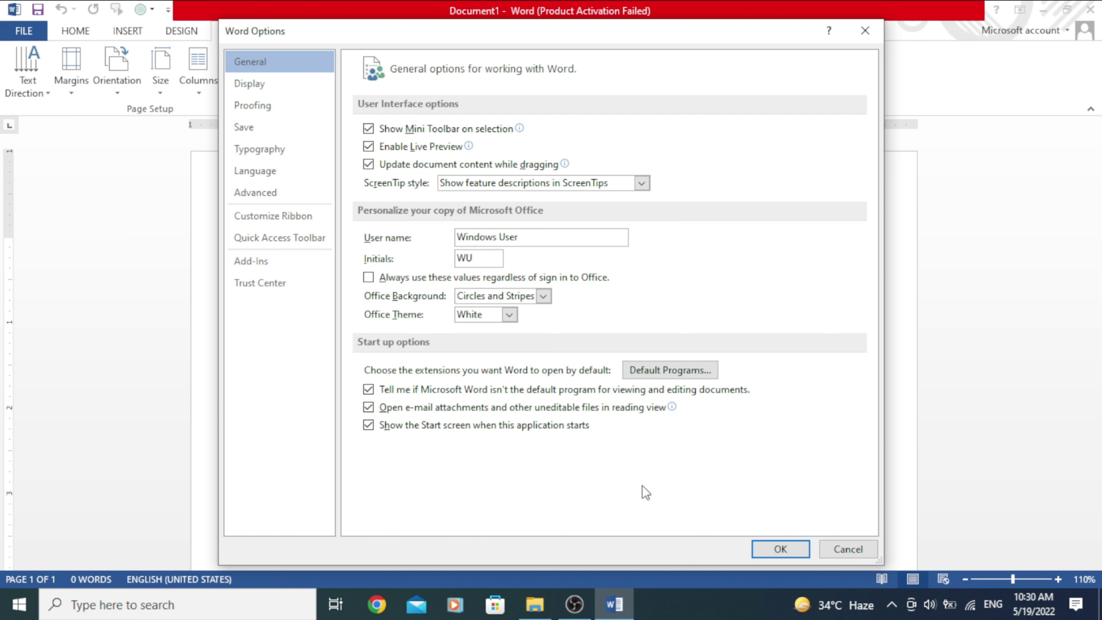
Cancel Word Options and return to the HOME tab on the empty Document1.
left_click(846, 549)
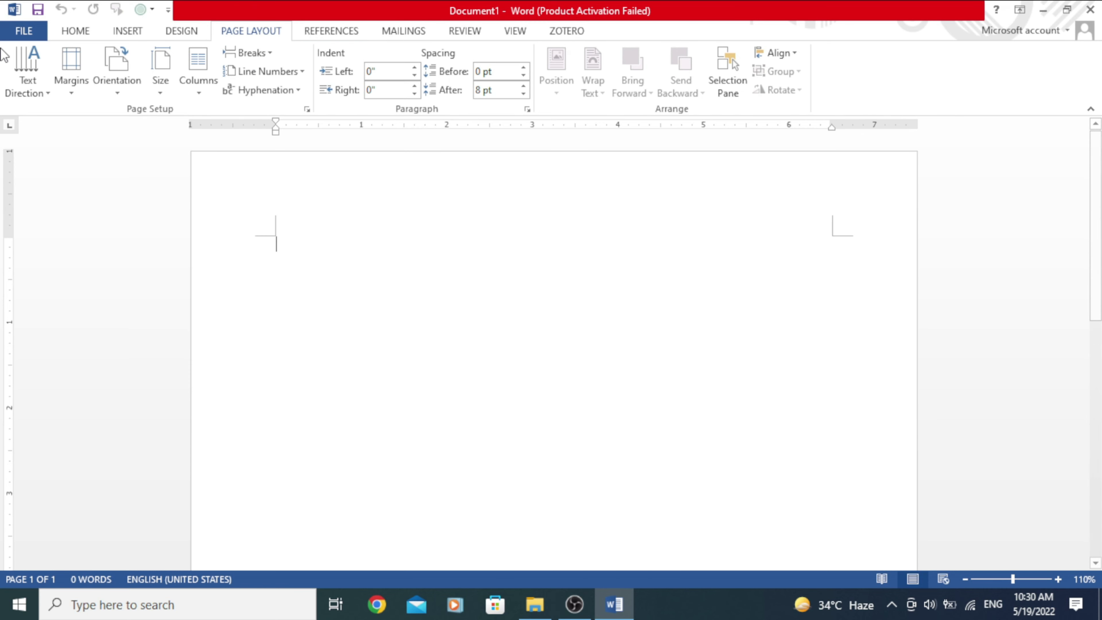
left_click(76, 32)
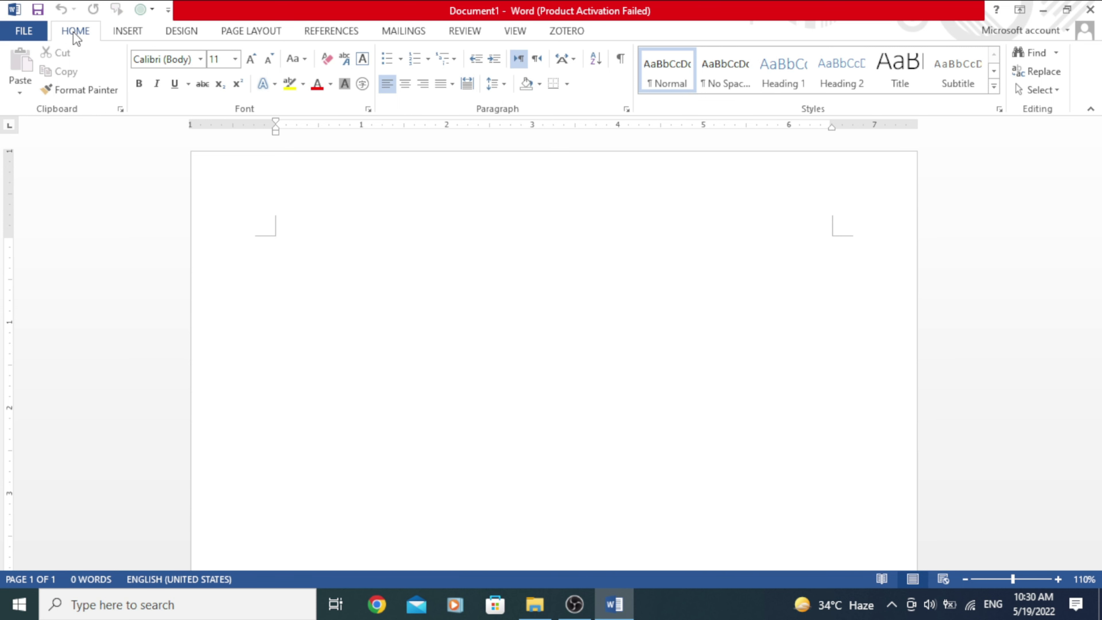
left_click(131, 33)
left_click(93, 31)
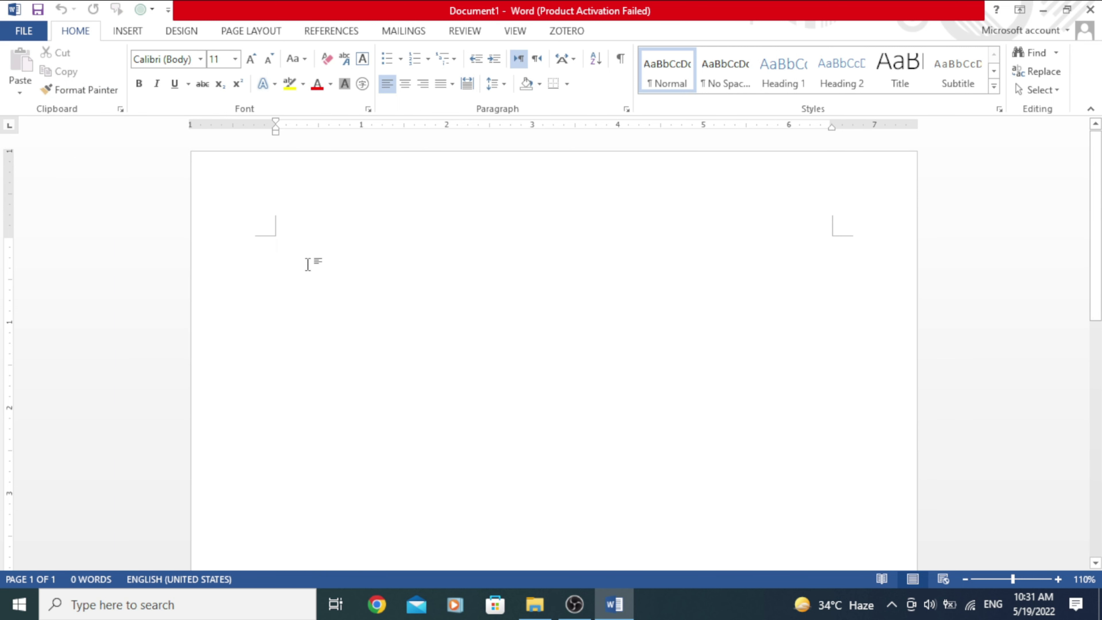
Type the opening line 'This is my computer and I am teaching you Microsoft Word.', fixing typos.
type("This ism")
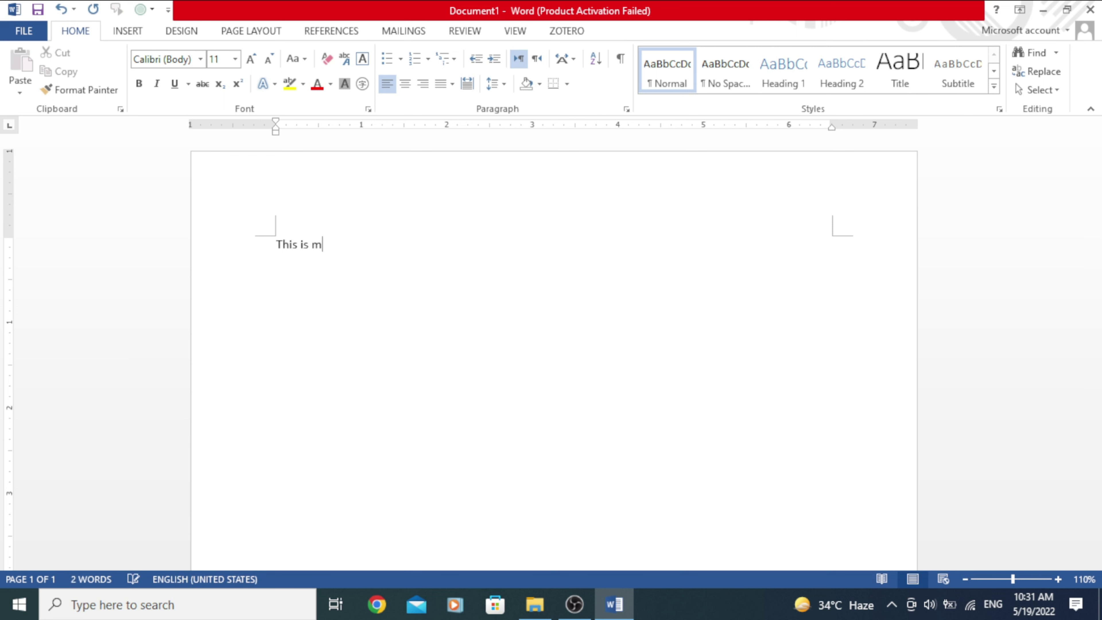
type("computer and I am tec")
key("BackSpace")
type("hing you")
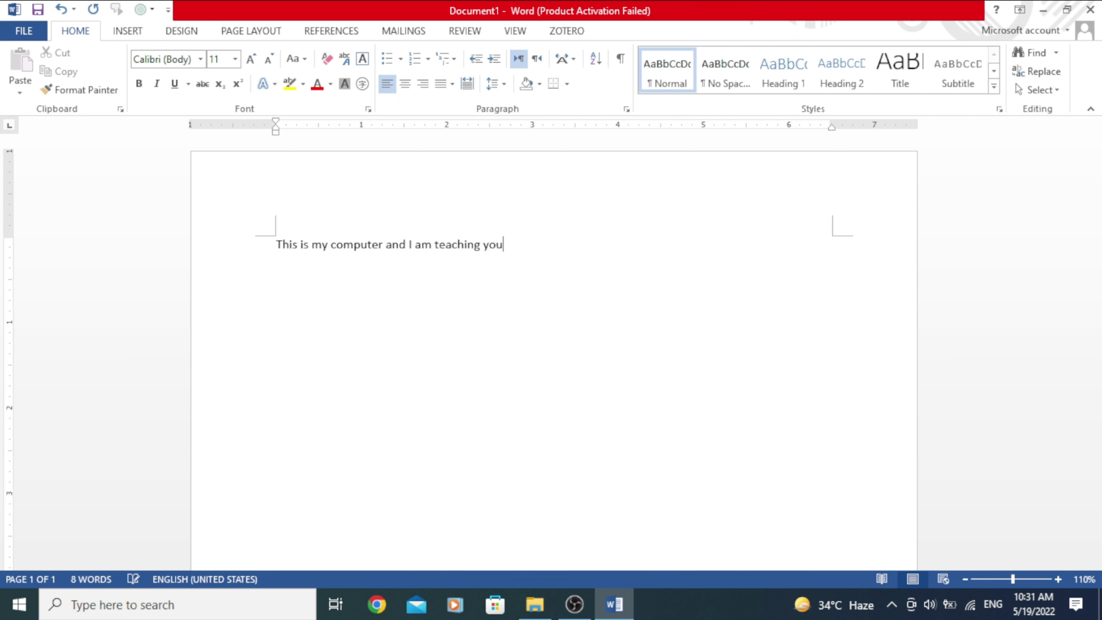
type(" Microsfo")
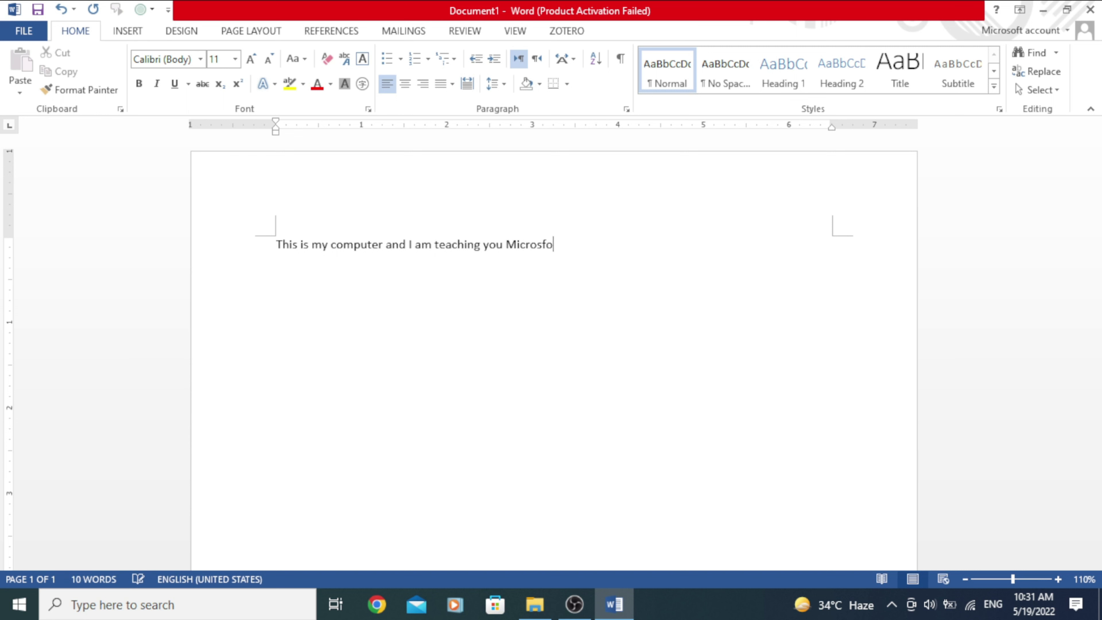
key("BackSpace")
type("oft Word")
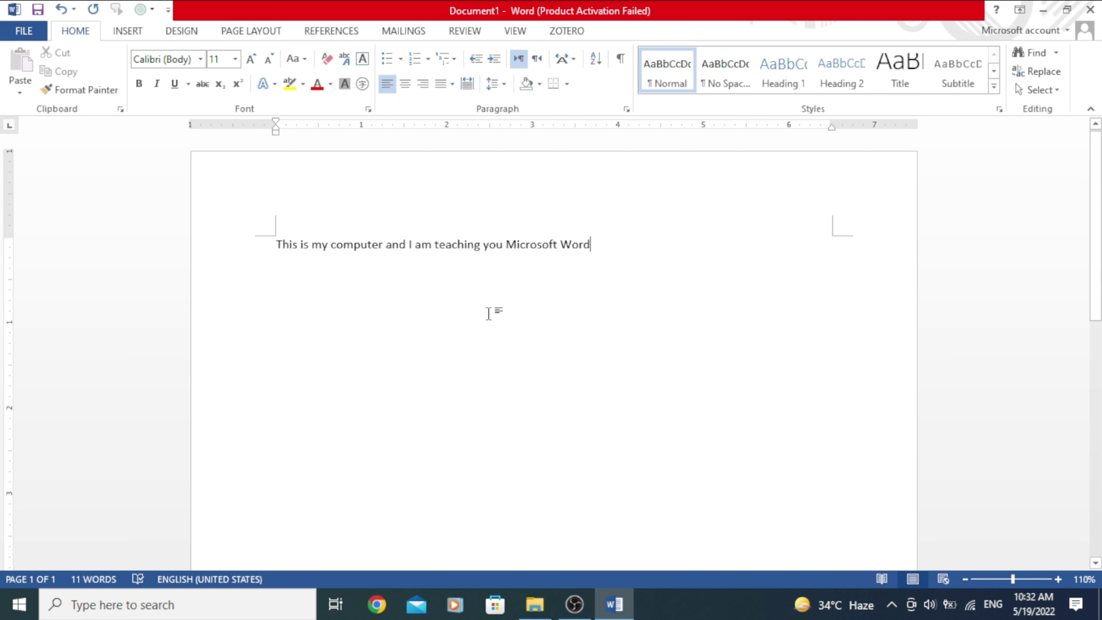
type(".")
Cut the sentence, then paste it back twice so it appears on two consecutive lines.
left_click_drag(605, 256, 271, 245)
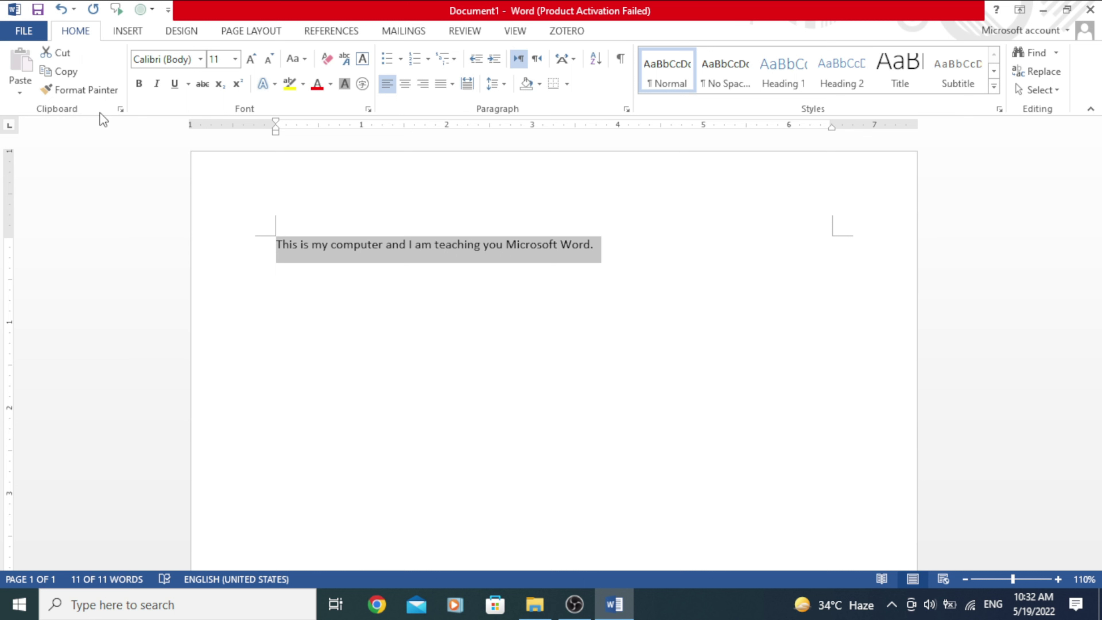
left_click(61, 54)
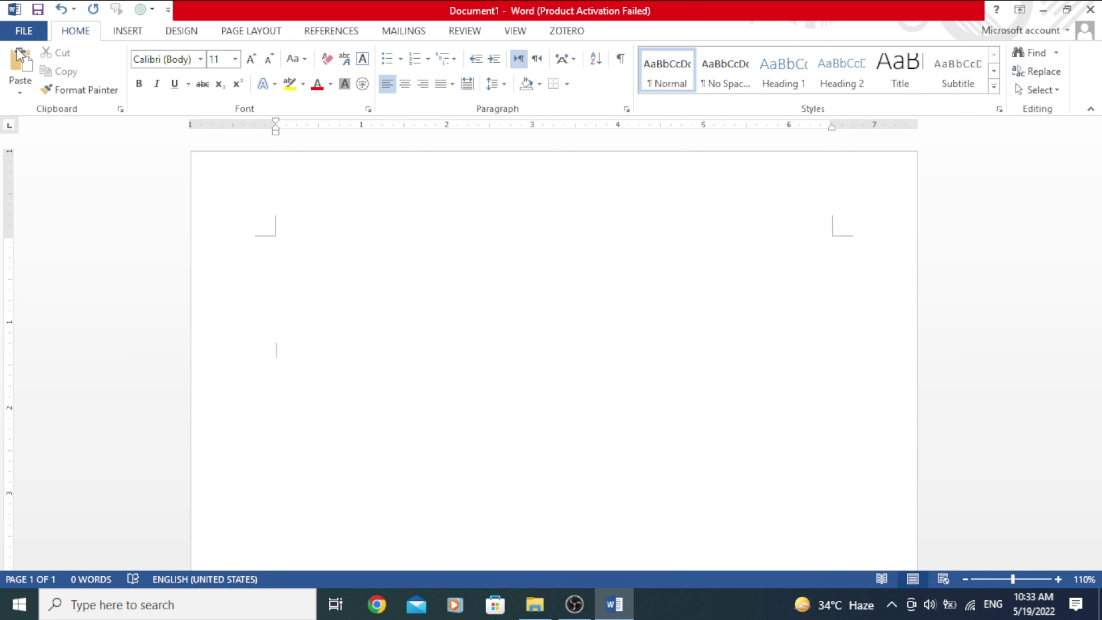
left_click(16, 65)
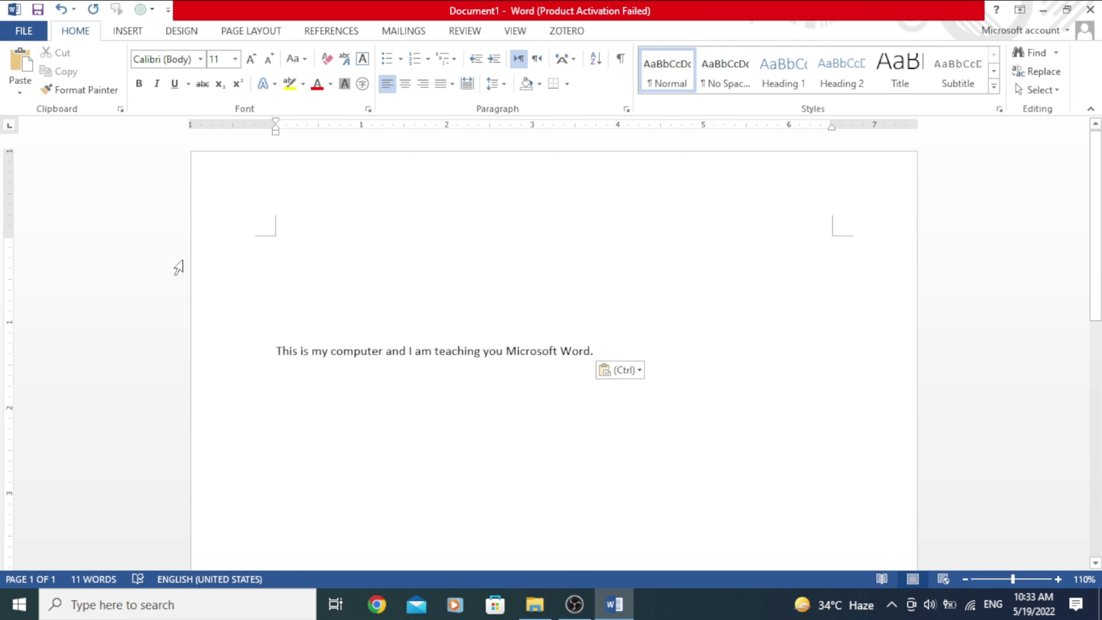
left_click(20, 65)
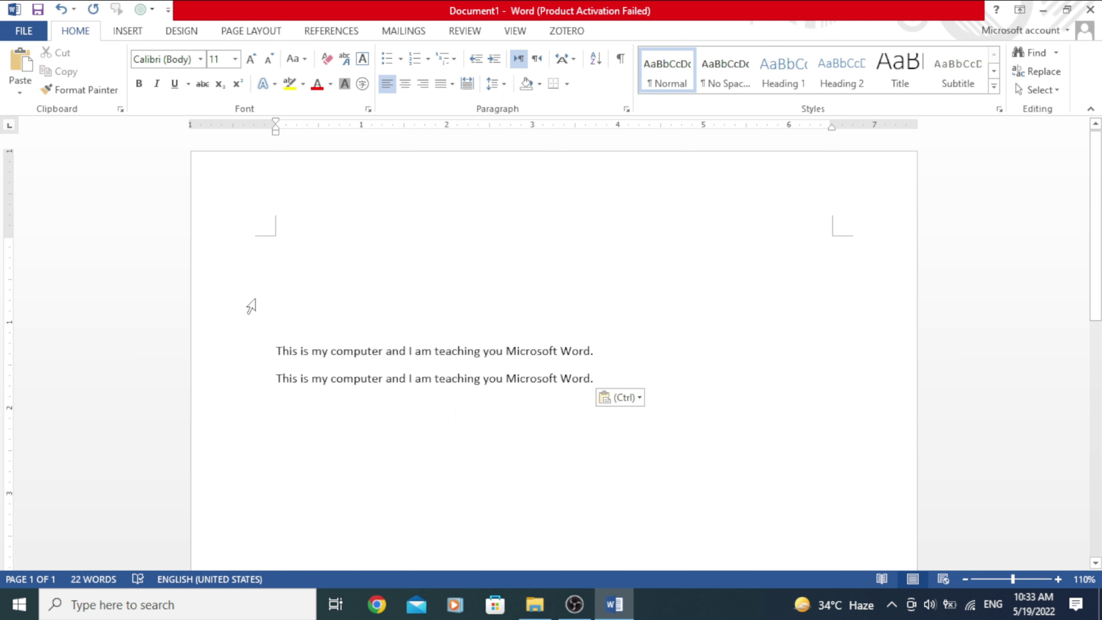
Copy 'Microsoft Word.' from line two and paste it onto a new line below.
mouse_move(603, 378)
left_mouse_down()
mouse_move(355, 378)
mouse_move(508, 378)
left_mouse_up()
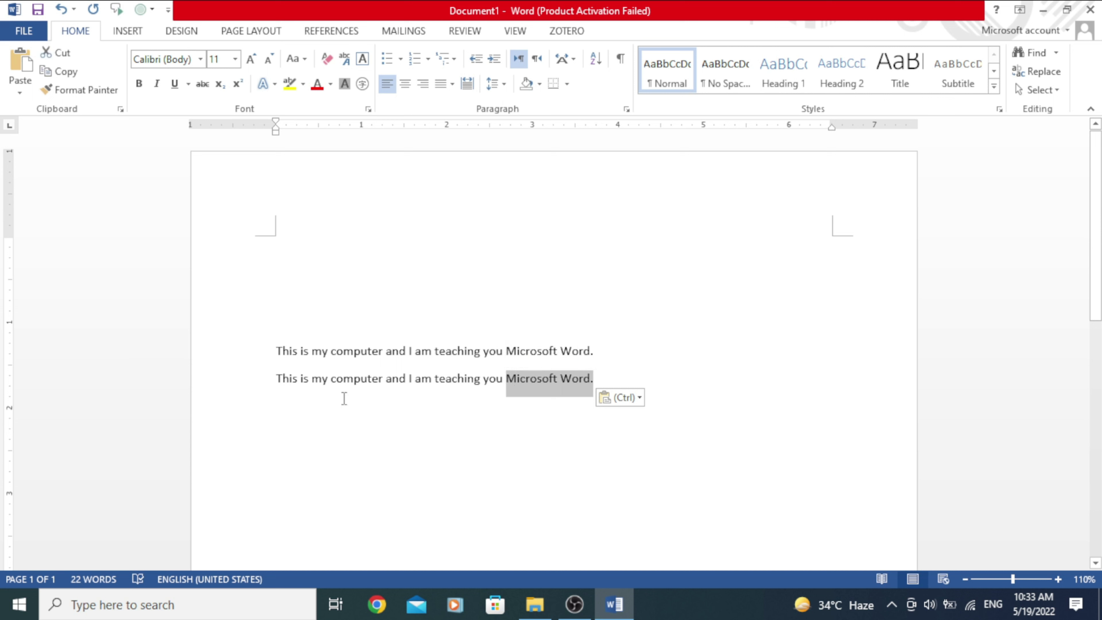
left_click(61, 71)
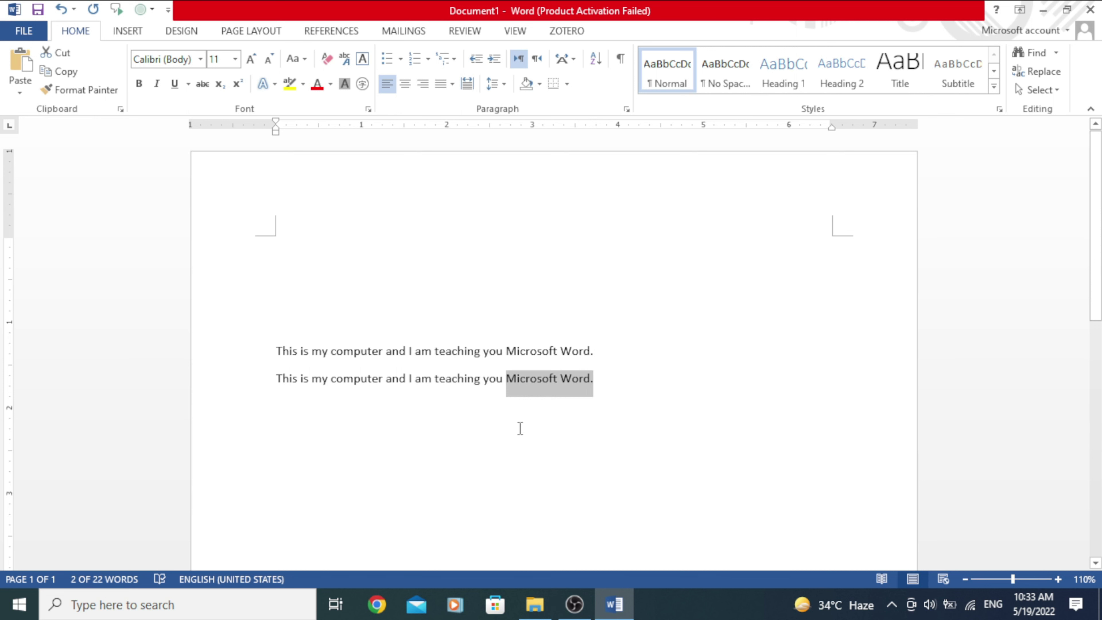
left_click(631, 384)
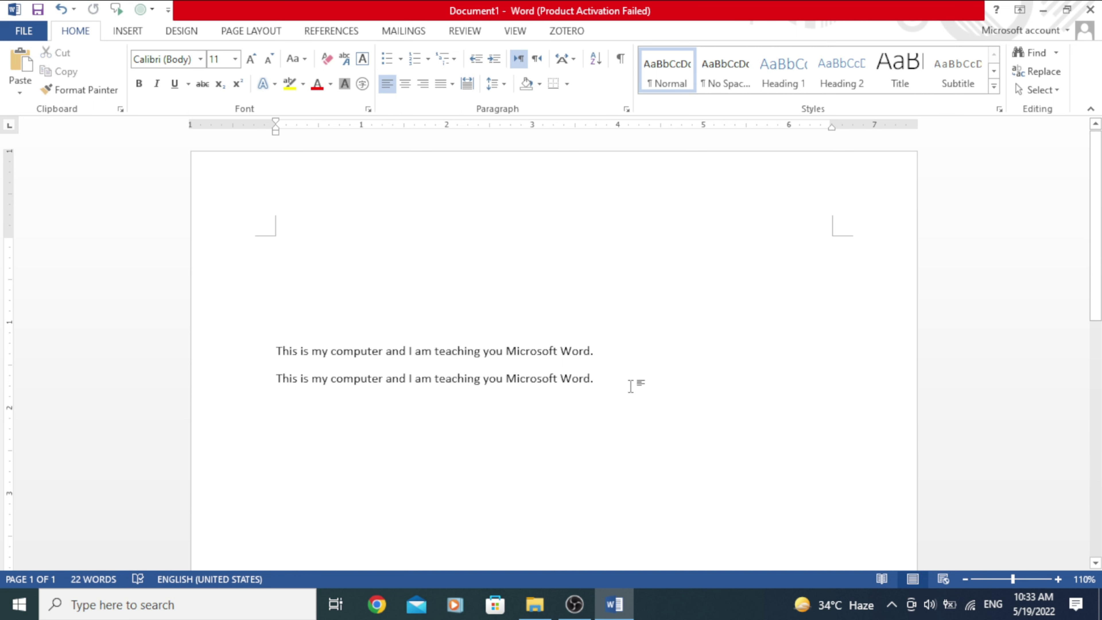
key("Return")
key("Return")
left_click(18, 80)
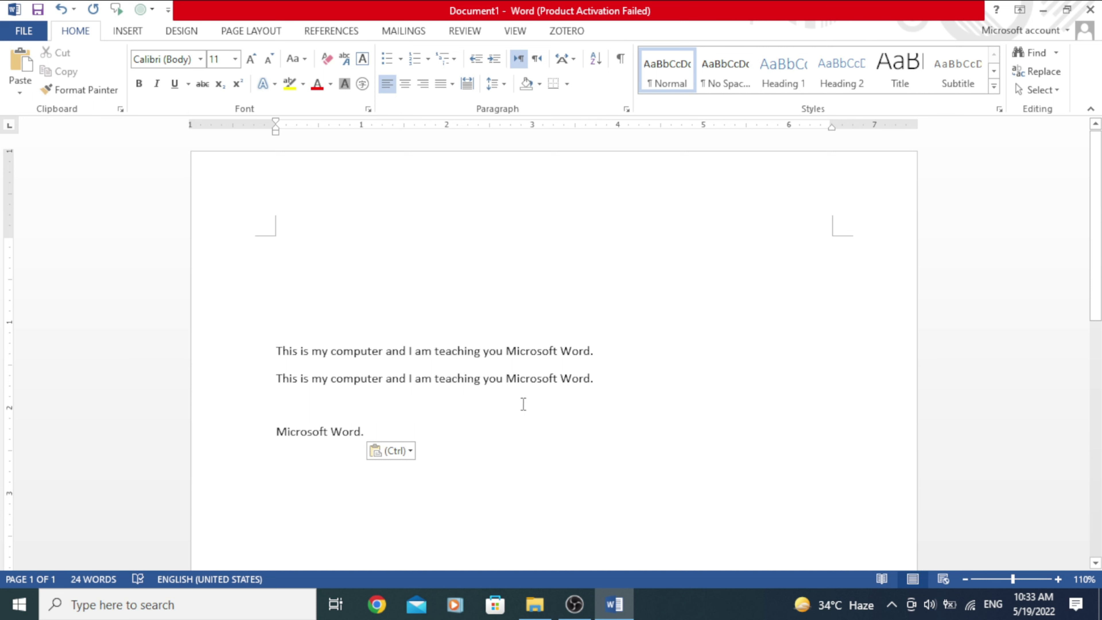
left_click_drag(483, 378, 608, 377)
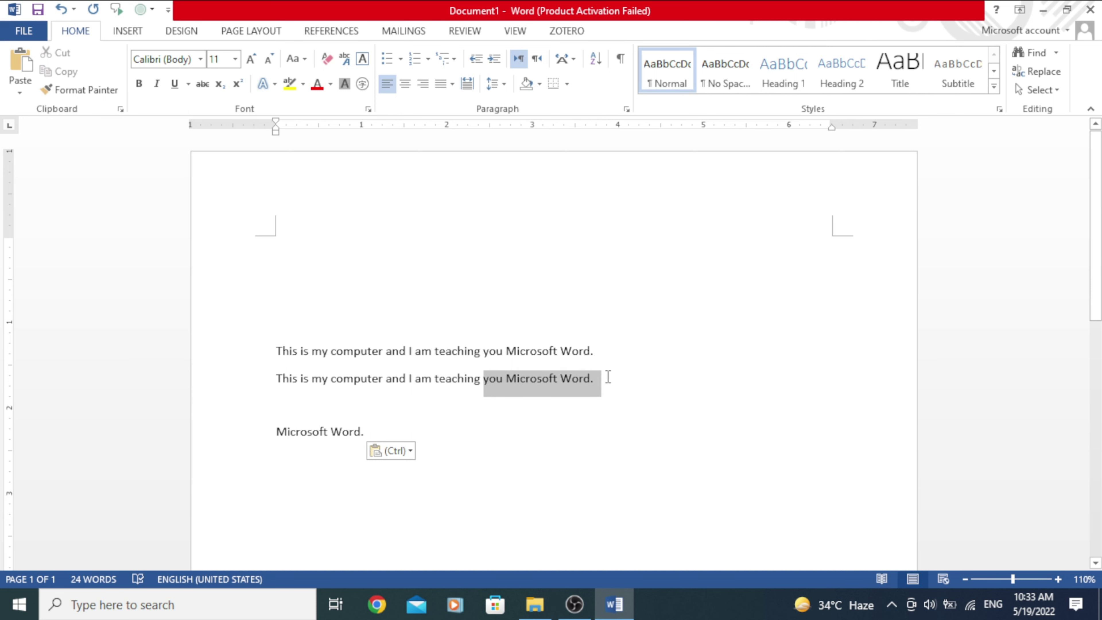
left_click_drag(368, 432, 279, 436)
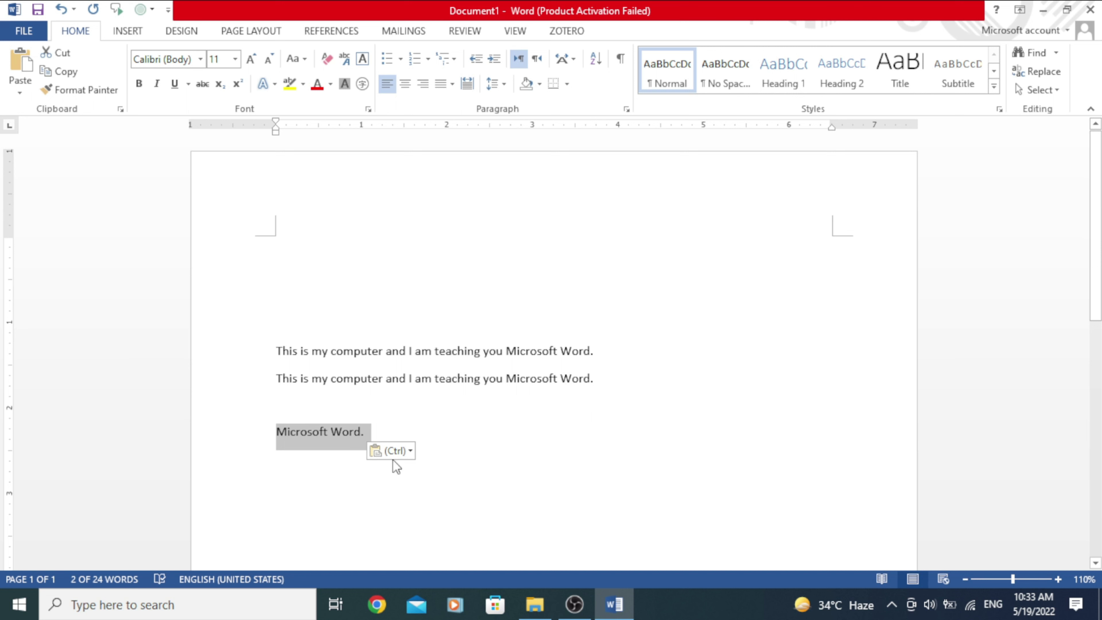
left_click(362, 433)
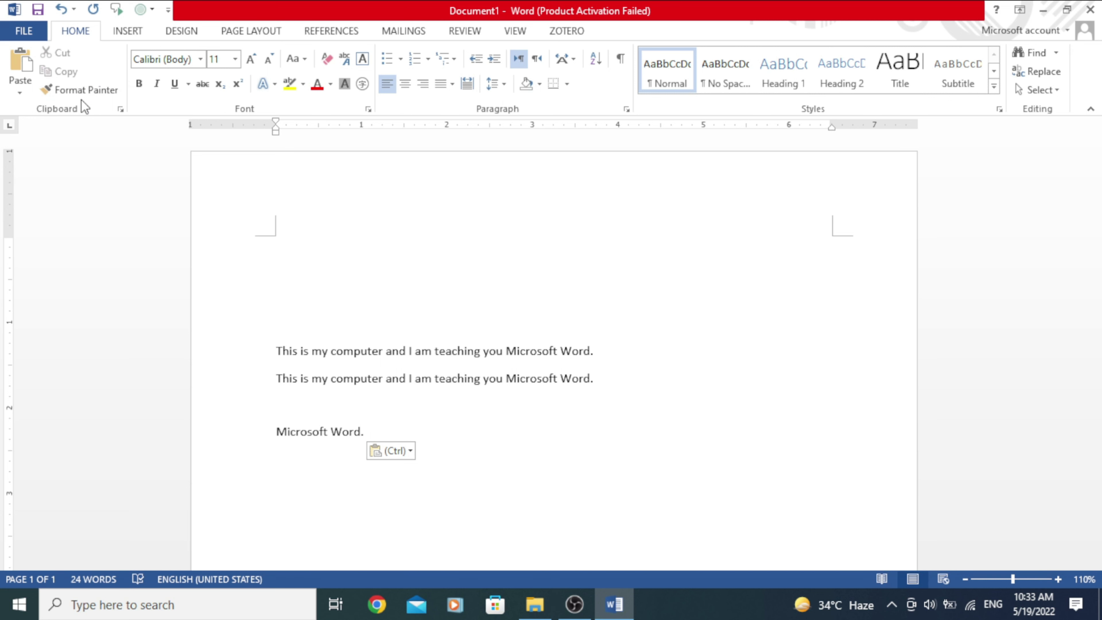
Start a new empty line below the pasted 'Microsoft Word.' line.
scroll(463, 363, "down", 3)
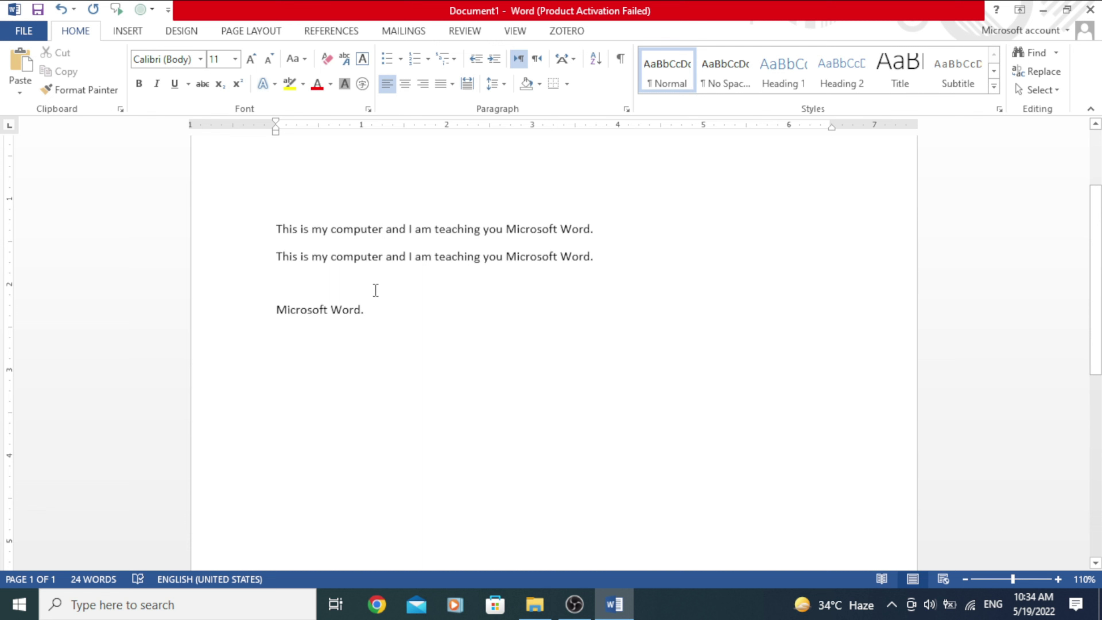
left_click_drag(373, 266, 278, 269)
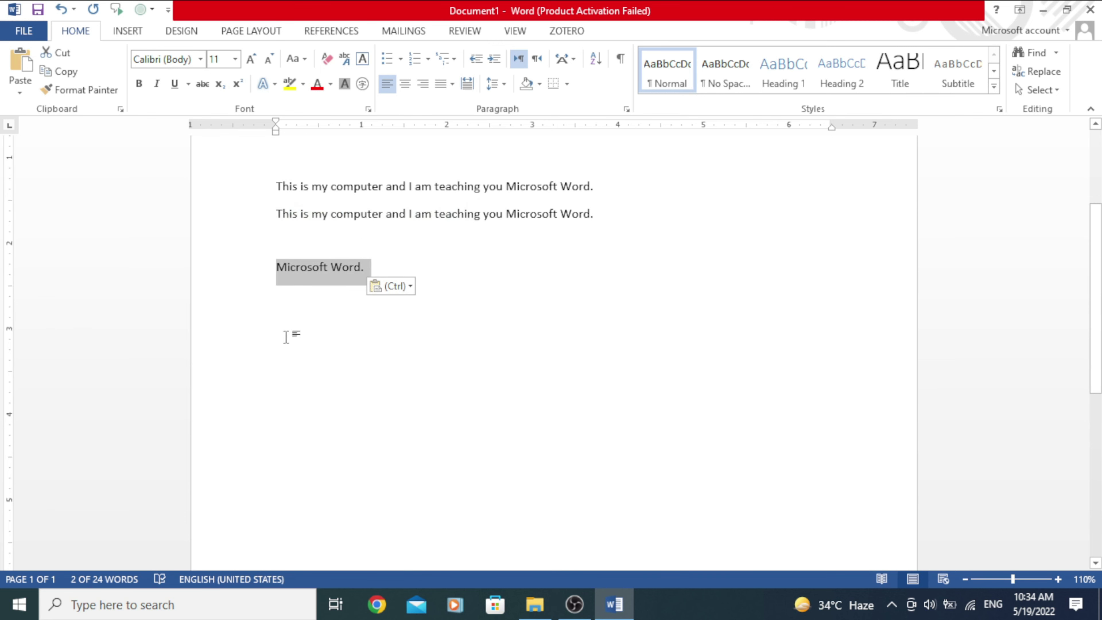
left_click(91, 96)
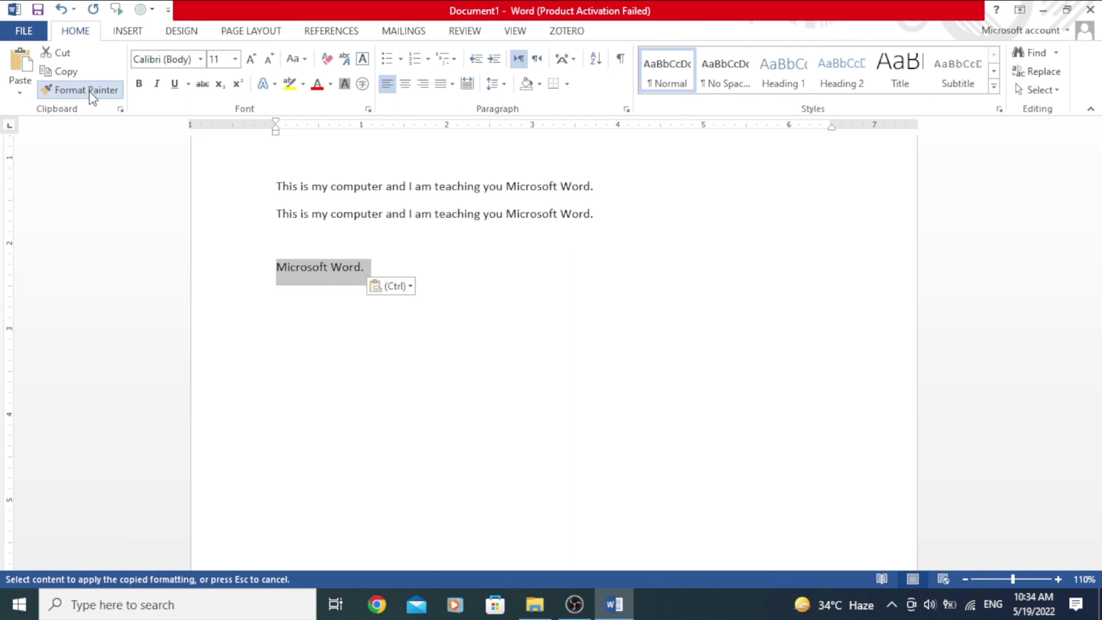
left_click(140, 87)
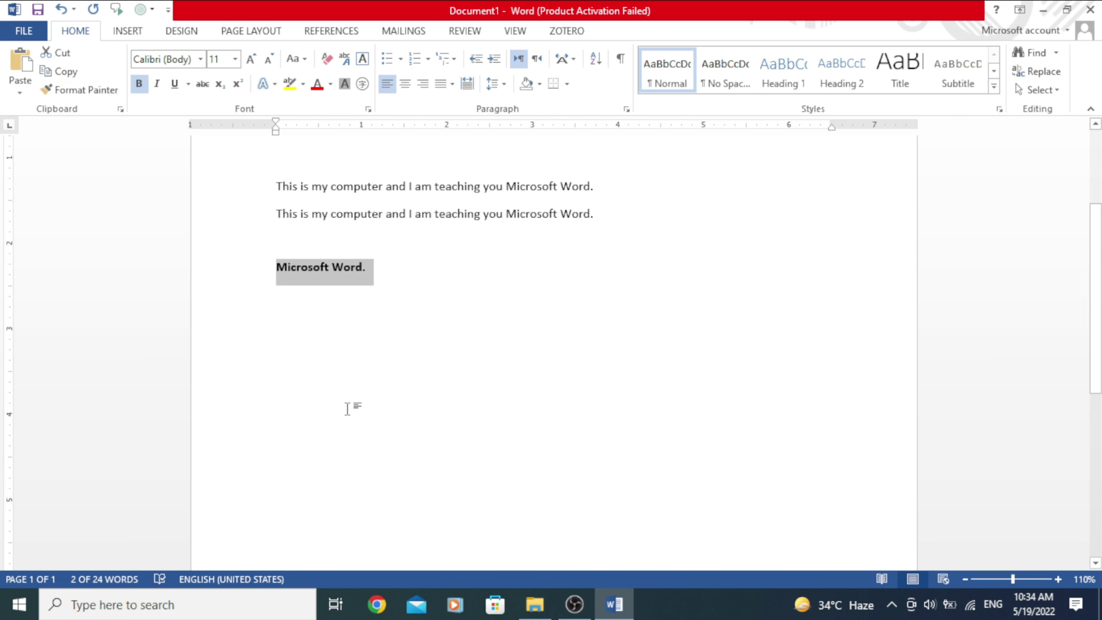
key("ctrl+z")
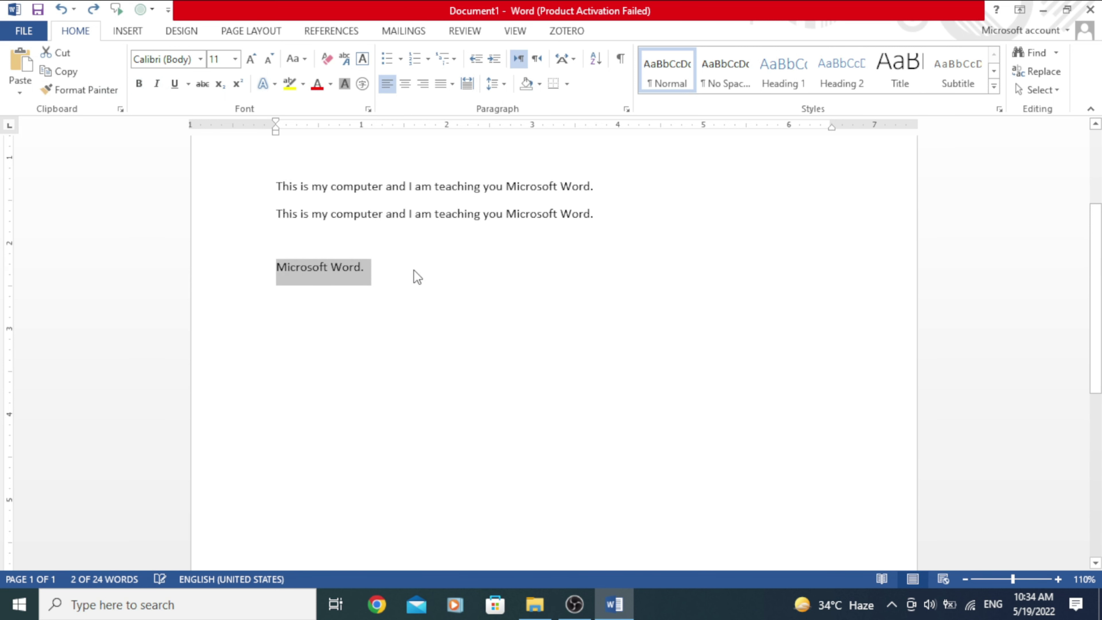
left_click(414, 267)
key("Return")
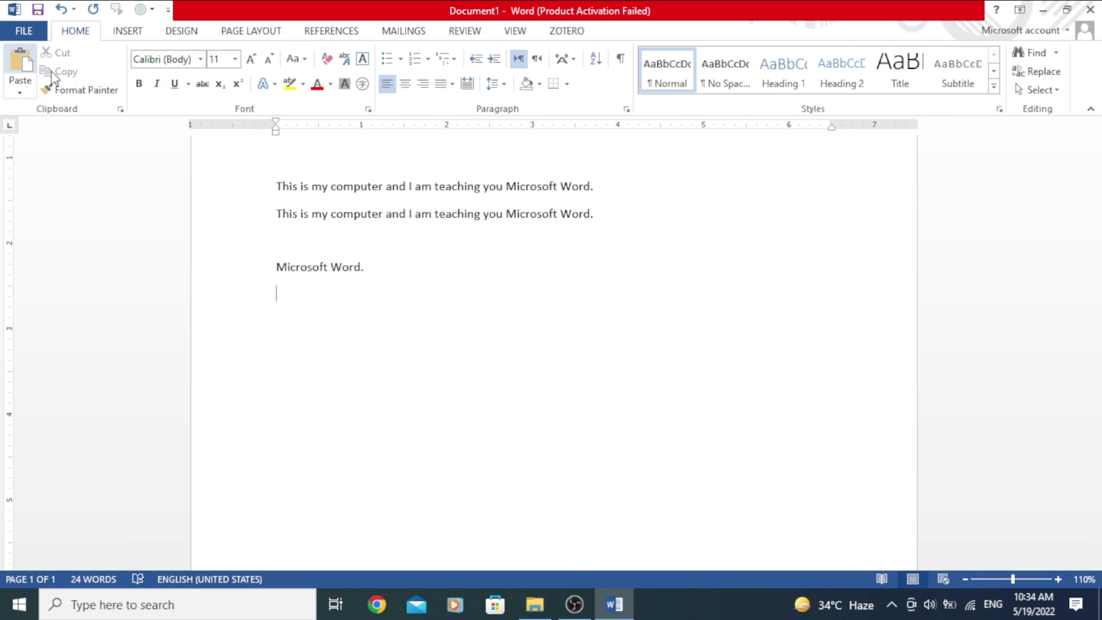
Type 'Microsoft word' on the new line in bold, italic and underlined text.
left_click(79, 90)
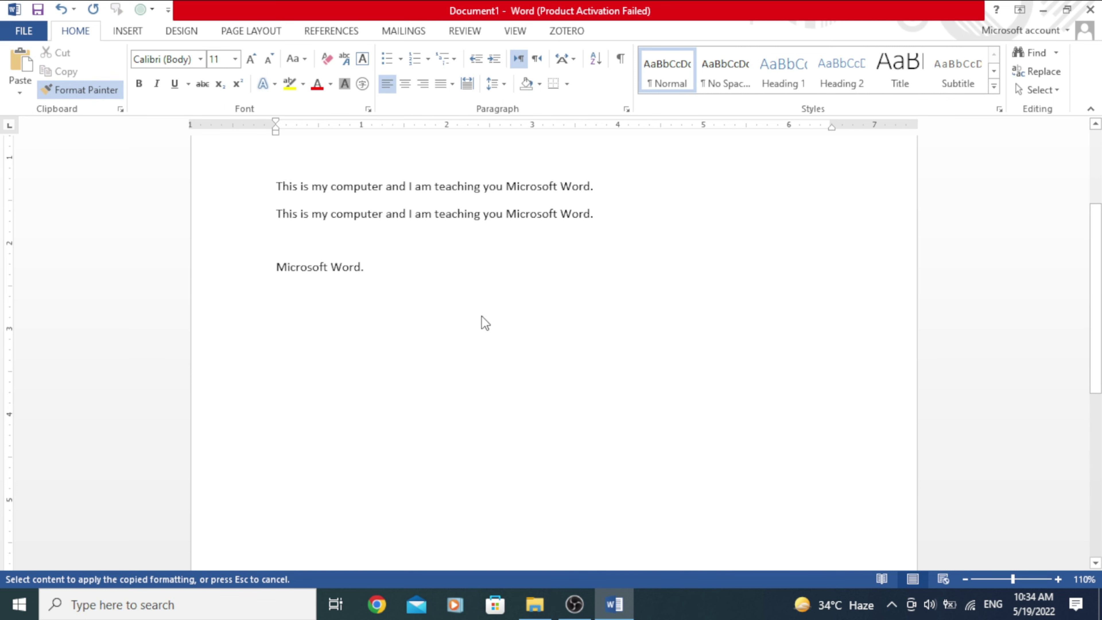
left_click(139, 83)
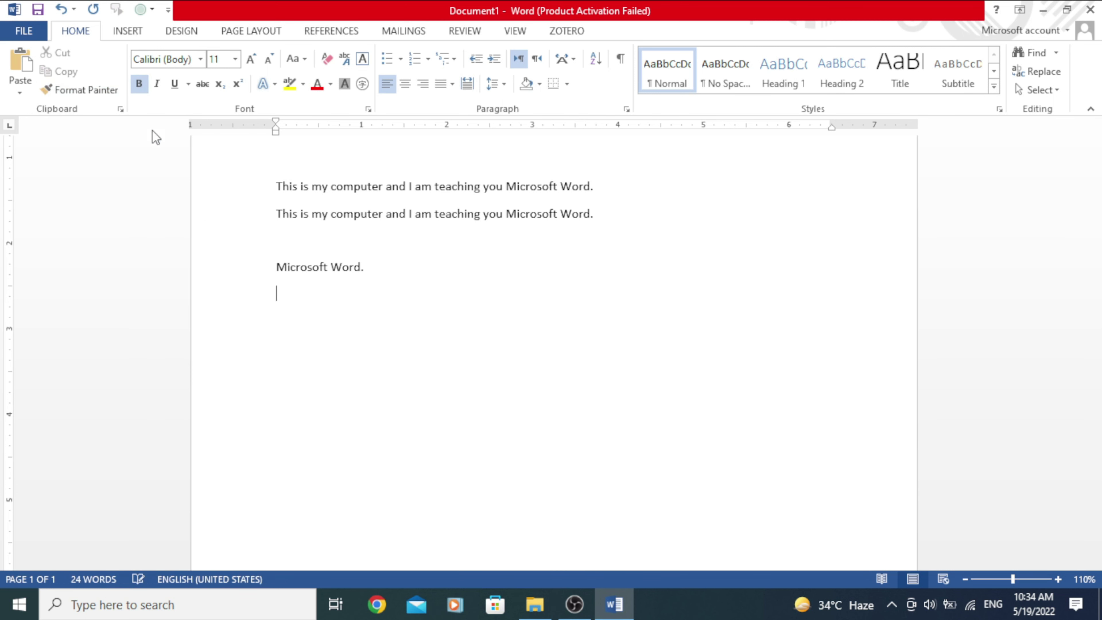
left_click(156, 87)
left_click(174, 89)
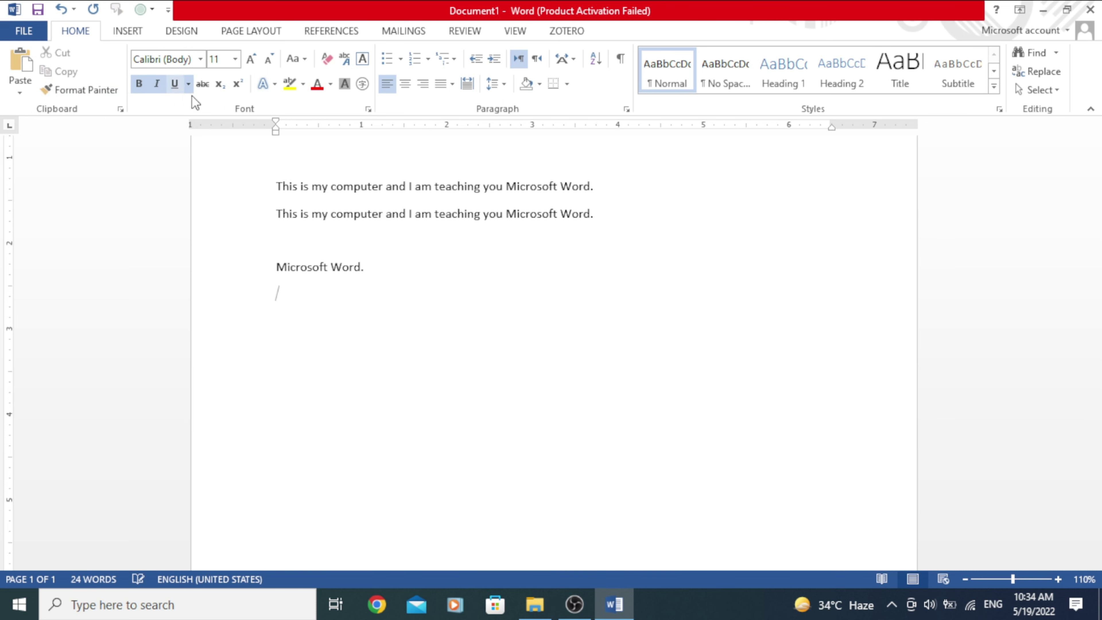
type("Microsf")
key("BackSpace")
key("BackSpace")
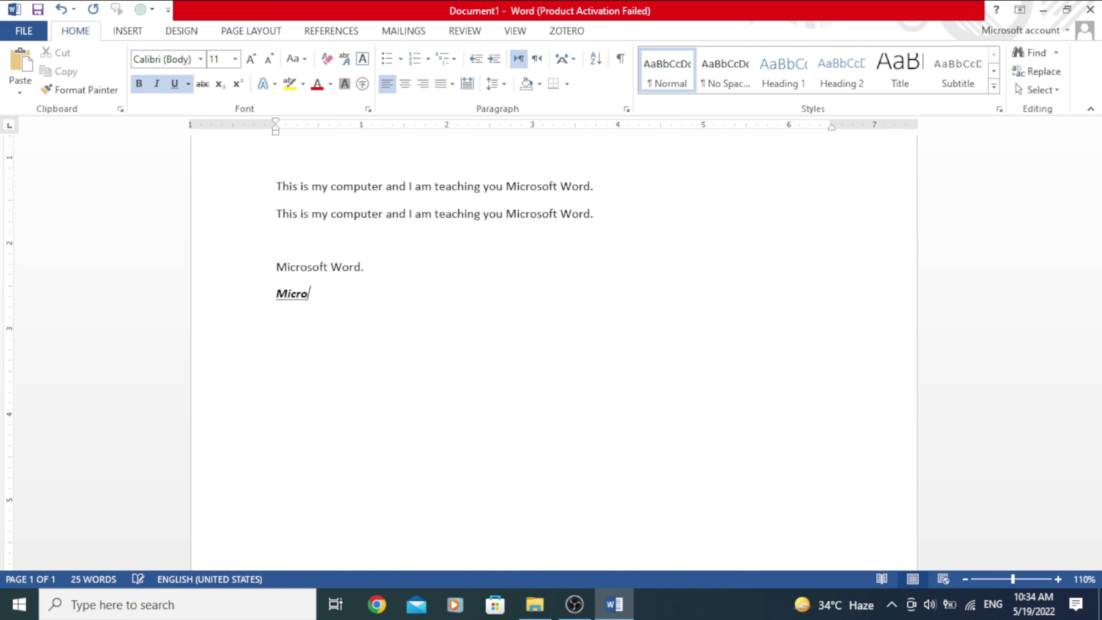
type("soft word")
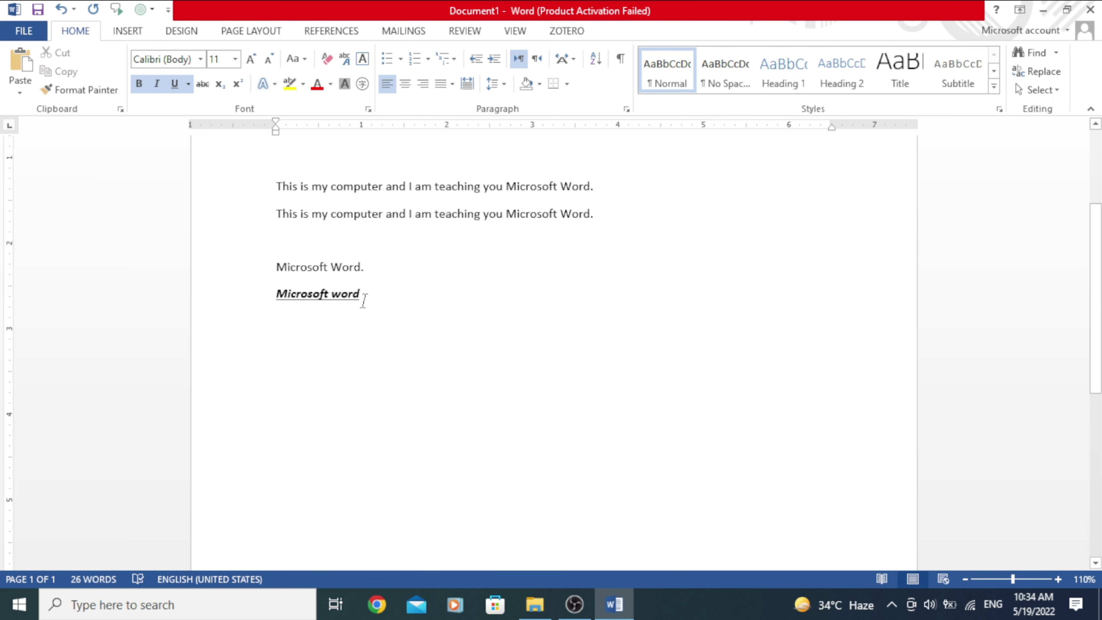
left_click_drag(361, 298, 263, 290)
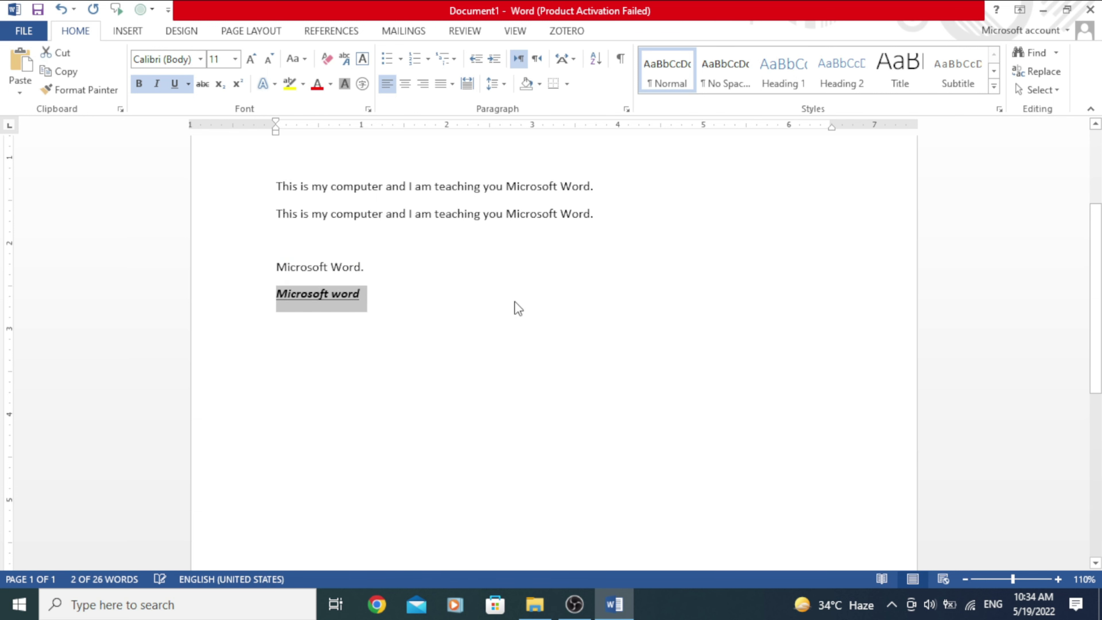
Use Format Painter to copy the 'Microsoft word' style onto 'computer and I am teaching'.
scroll(433, 294, "up", 6, "ctrl")
scroll(377, 270, "down", 2, "ctrl")
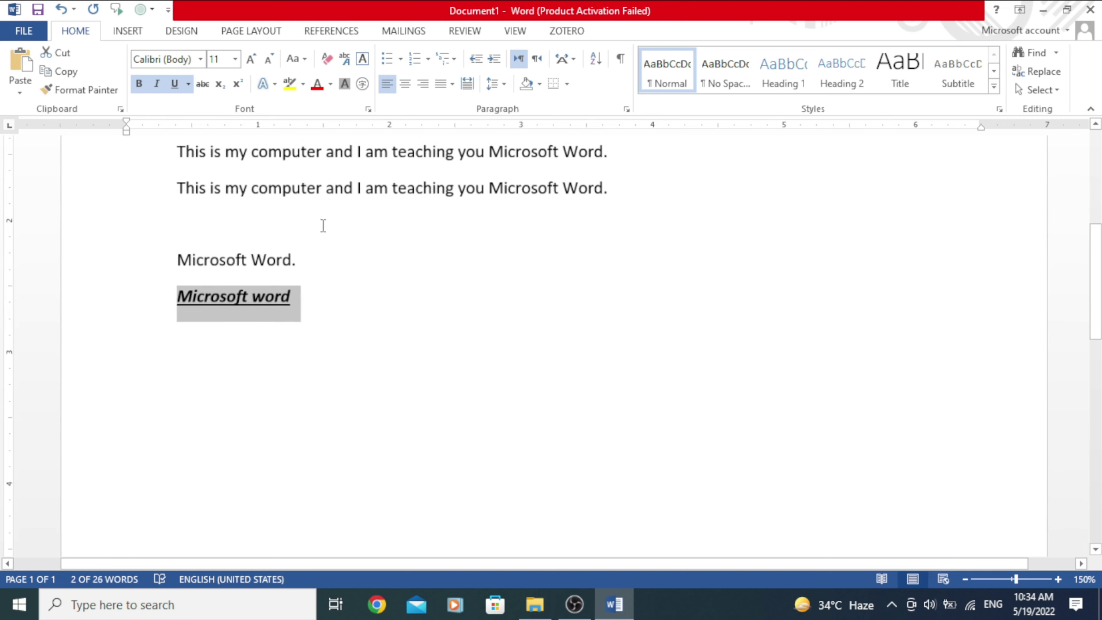
scroll(273, 212, "up", 3)
scroll(304, 269, "down", 3)
left_click(300, 243)
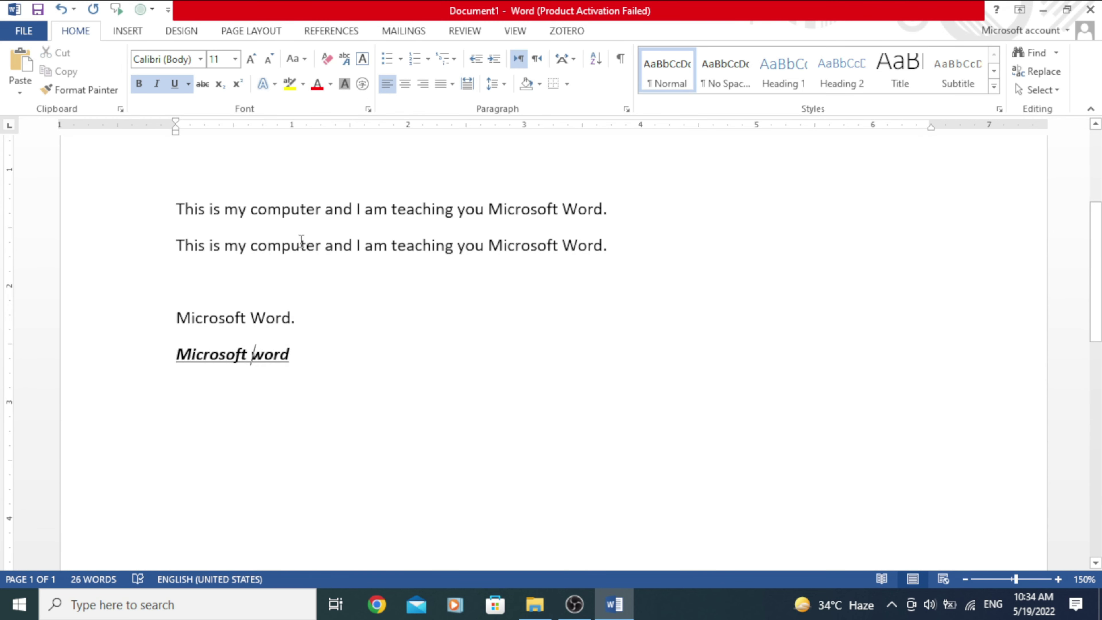
left_click_drag(323, 210, 221, 203)
left_click(253, 364)
left_click(220, 354)
left_click(77, 92)
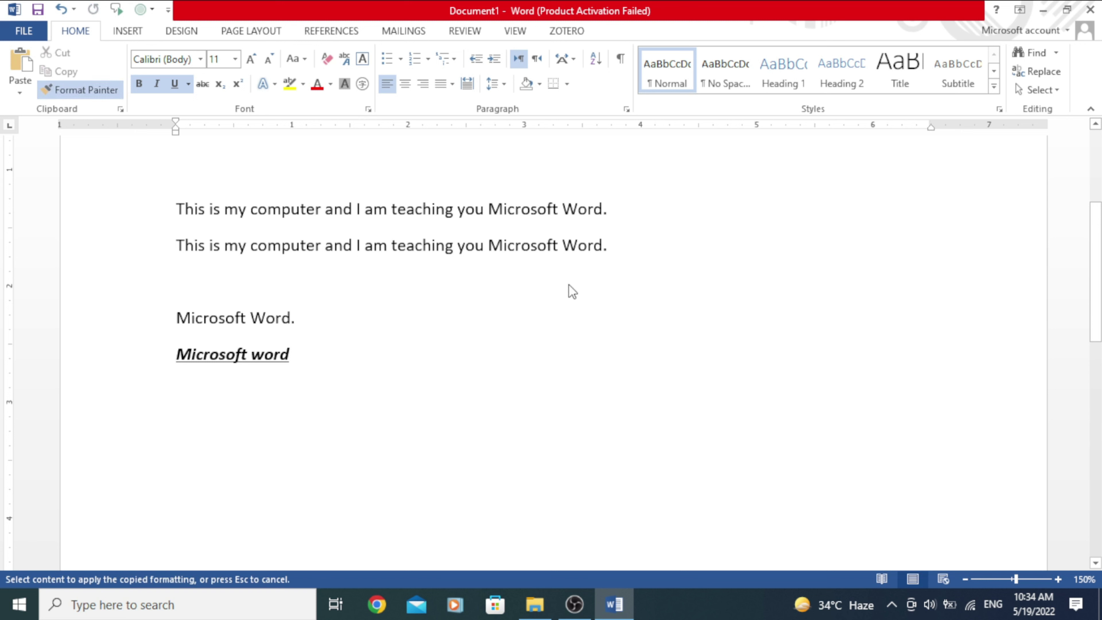
left_click_drag(456, 246, 335, 244)
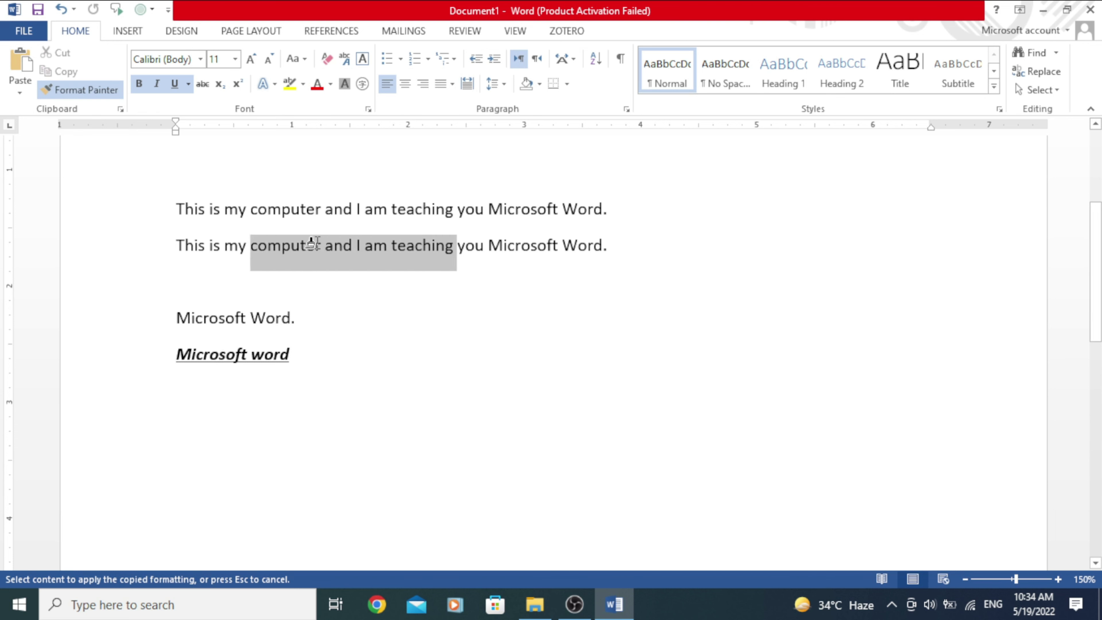
left_click_drag(335, 244, 267, 244)
left_click(388, 369)
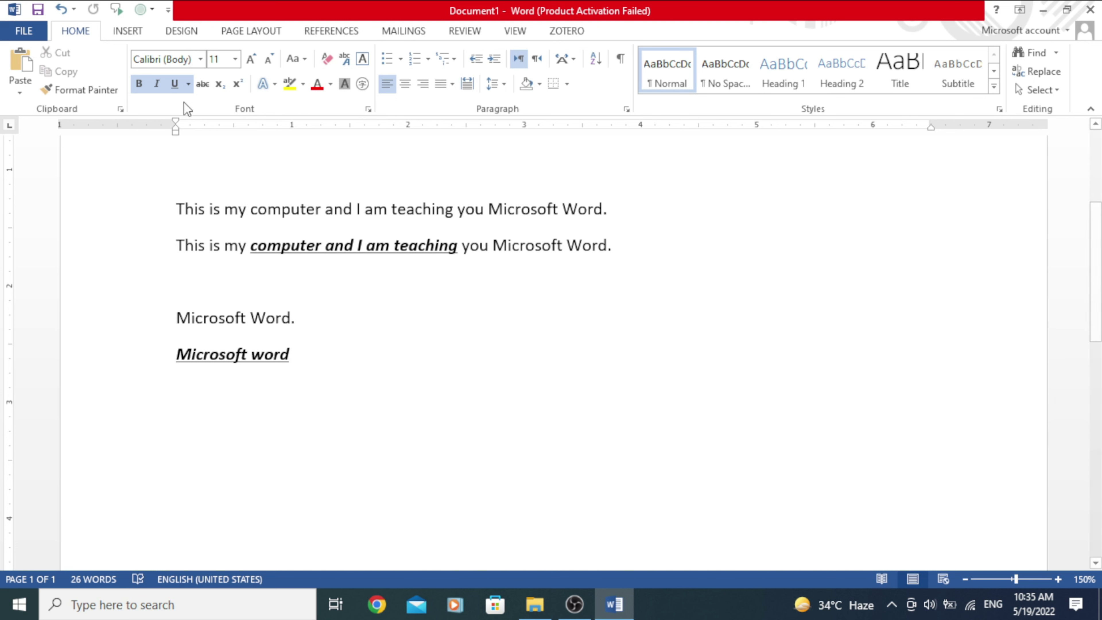
Set both sentences in the Broadway font.
left_click(201, 60)
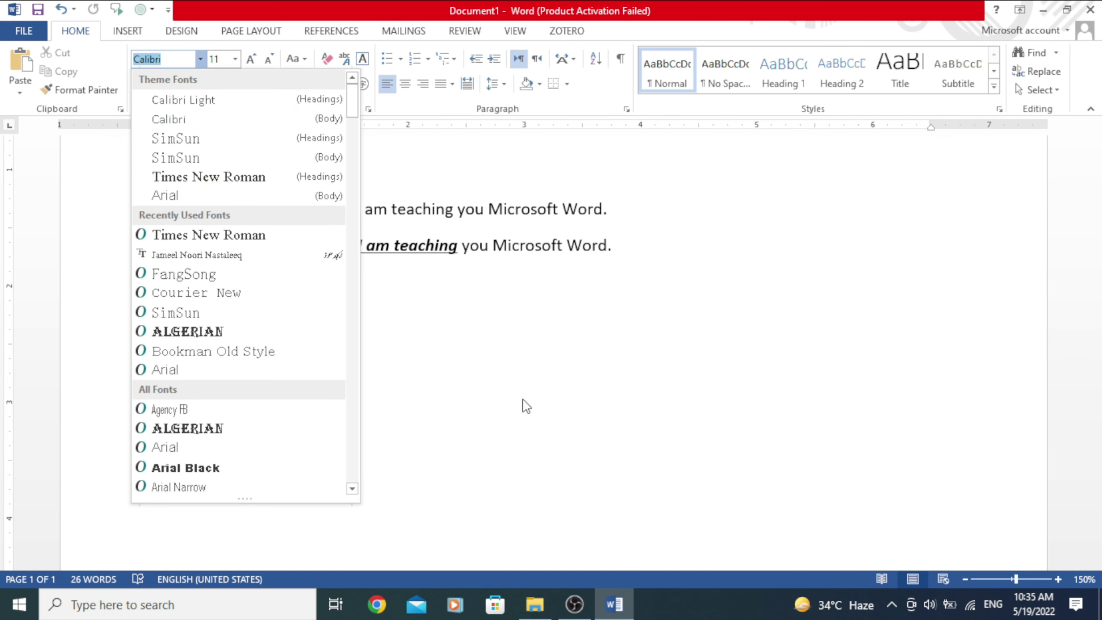
left_click(499, 393)
left_click_drag(174, 210, 649, 266)
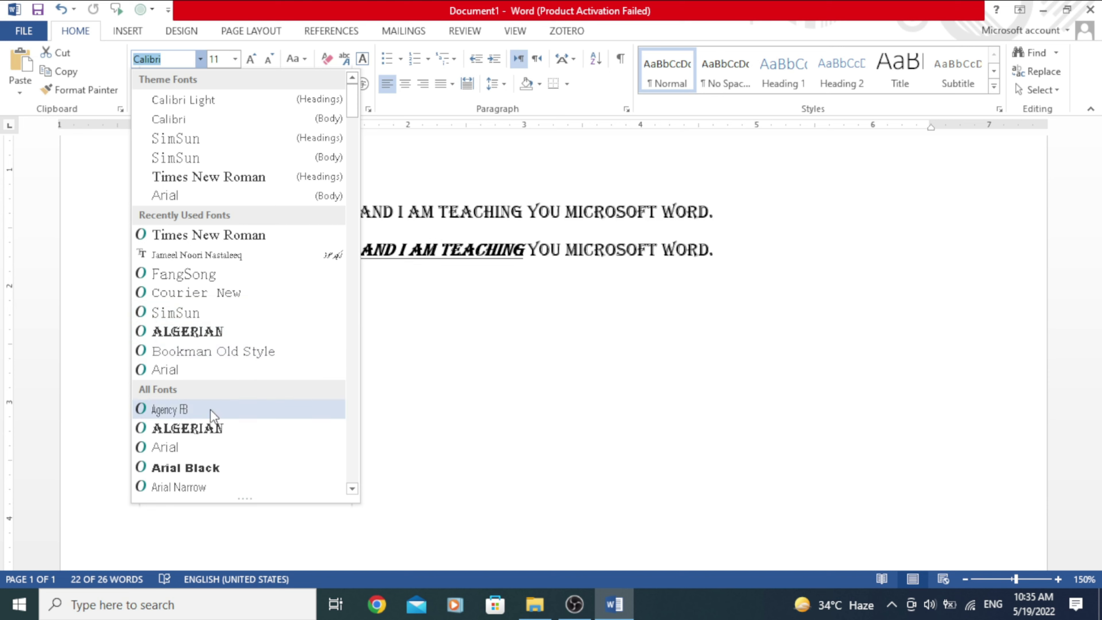
scroll(204, 429, "down", 4)
scroll(206, 436, "down", 1)
scroll(206, 436, "down", 5)
scroll(206, 434, "down", 6)
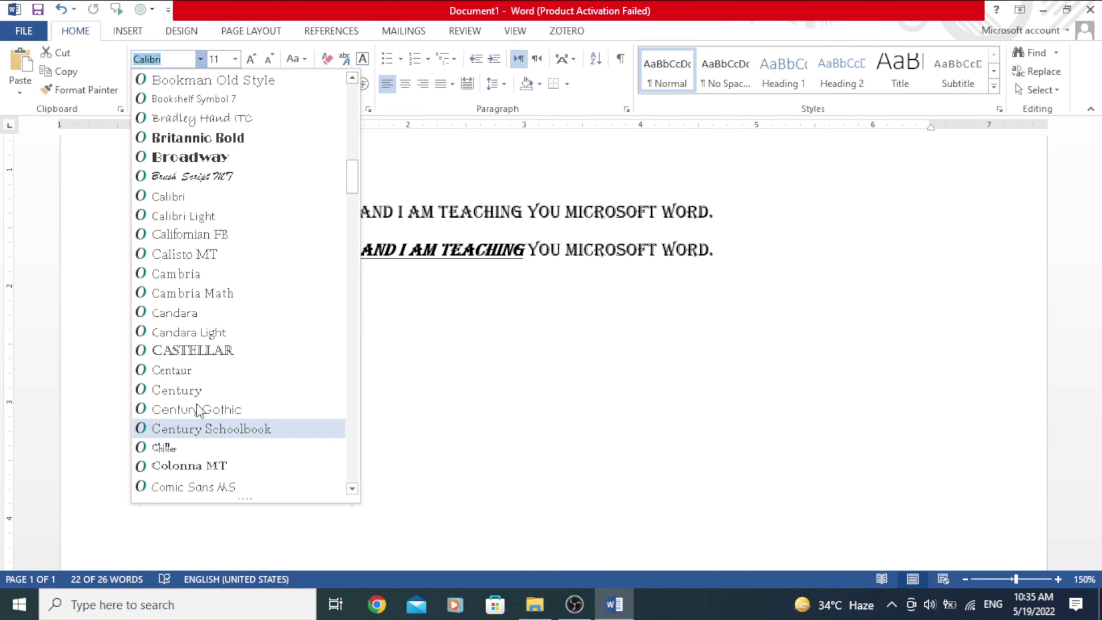
left_click(213, 157)
left_click(464, 353)
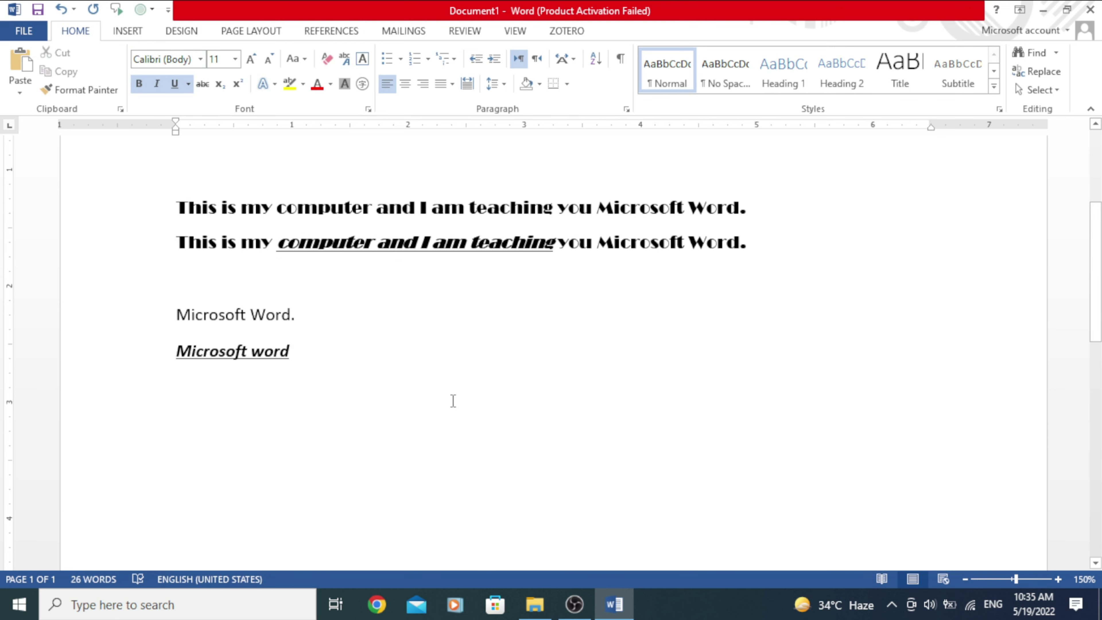
Change the first sentence's font to Arial.
left_click_drag(790, 224, 182, 209)
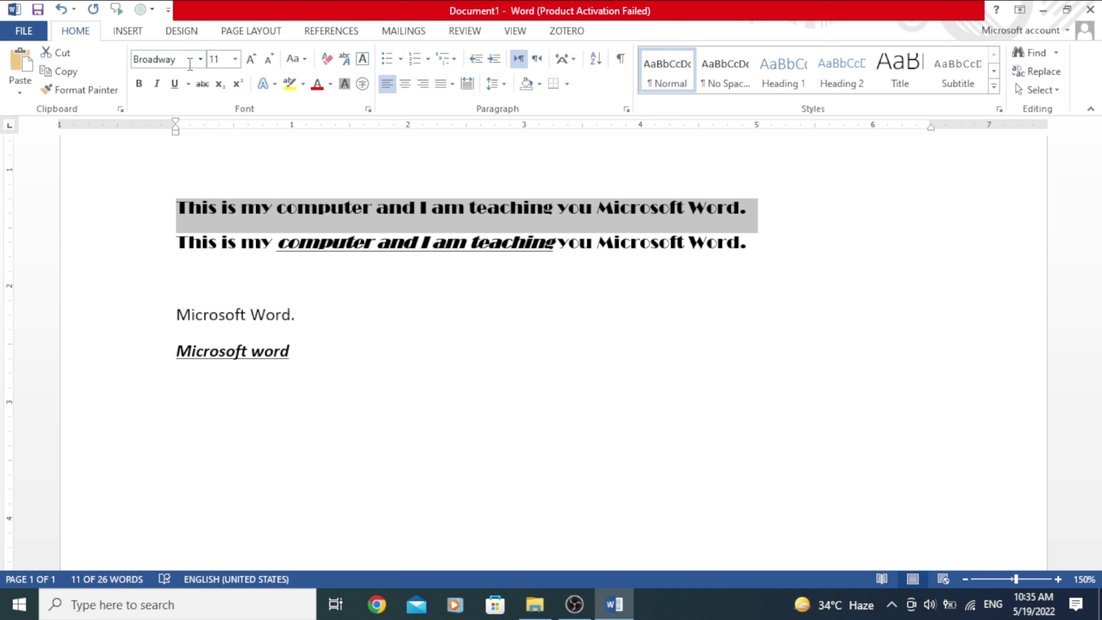
left_click(200, 59)
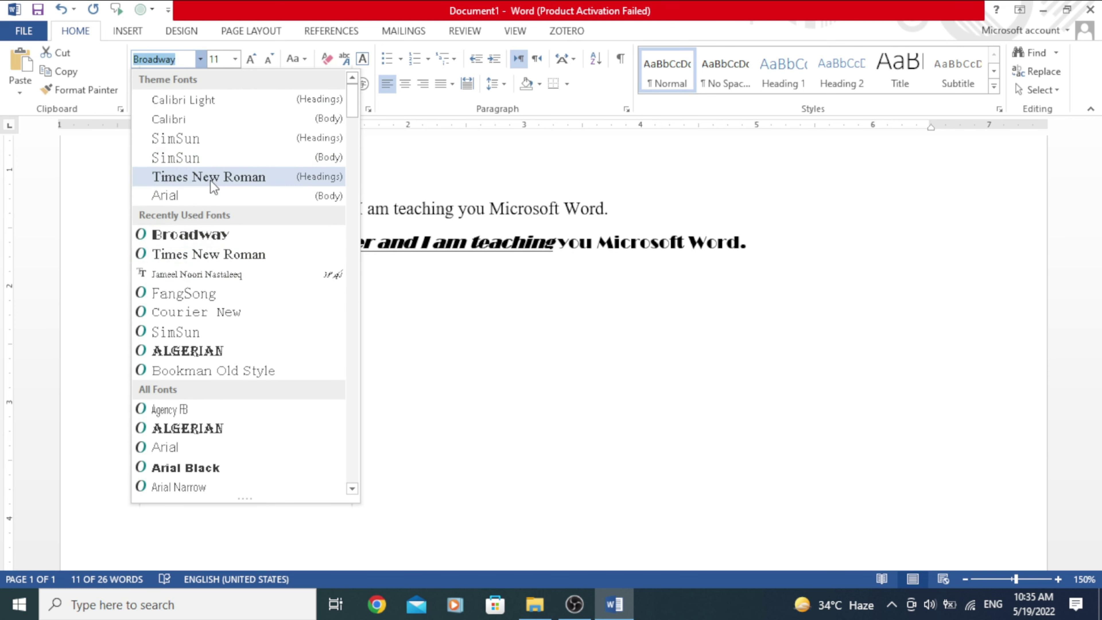
left_click(191, 196)
left_click(626, 354)
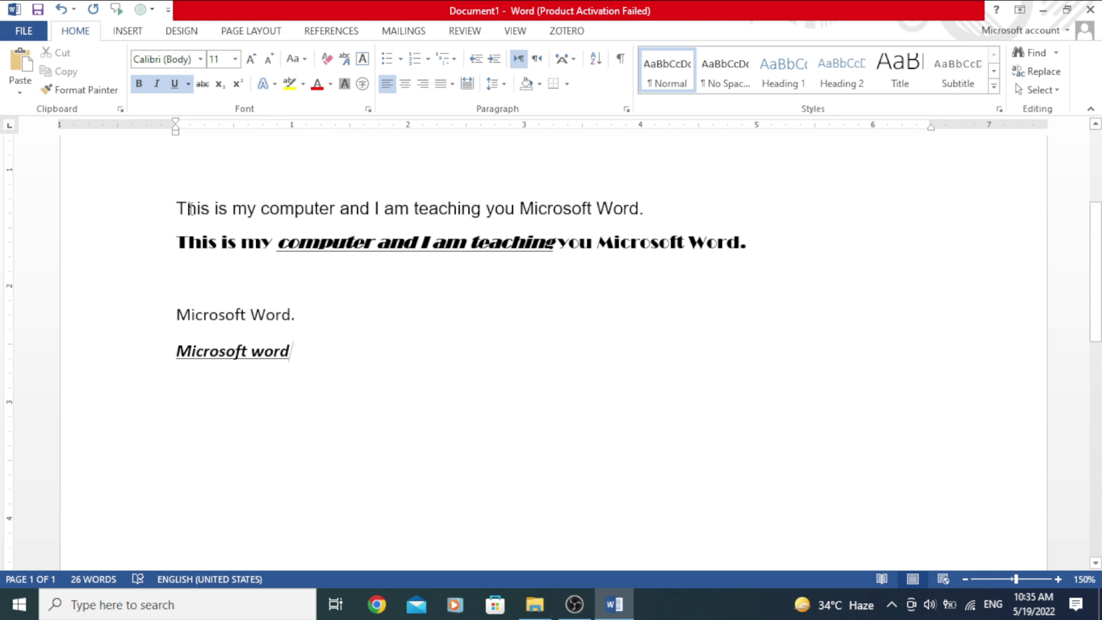
Set the first sentence to 24 pt from the Font Size list.
left_click_drag(177, 209, 701, 204)
left_click(234, 58)
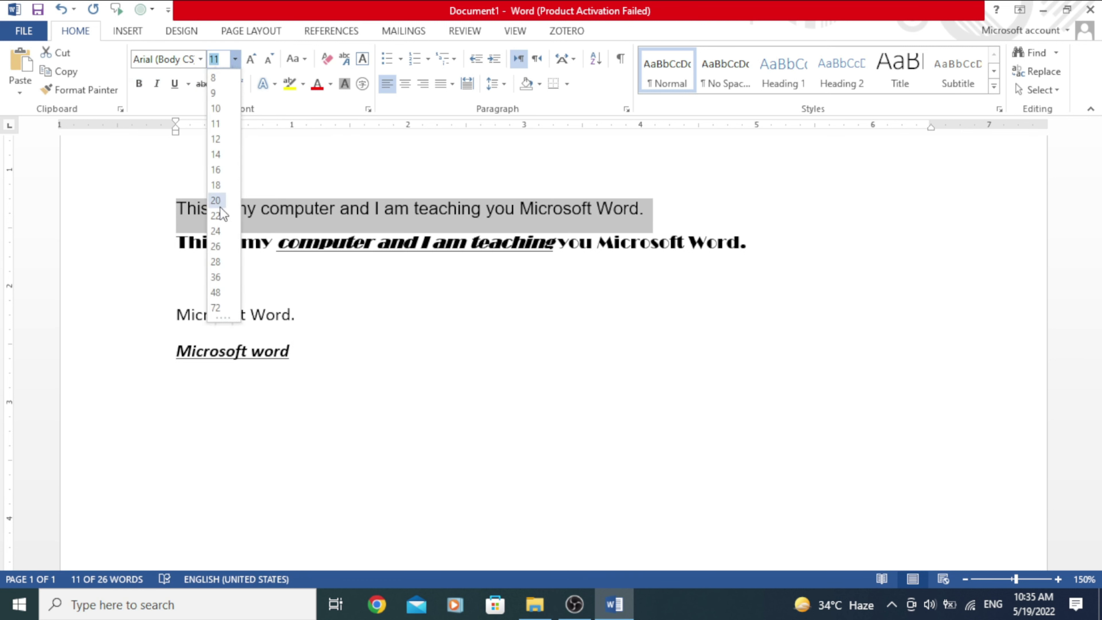
left_click(219, 231)
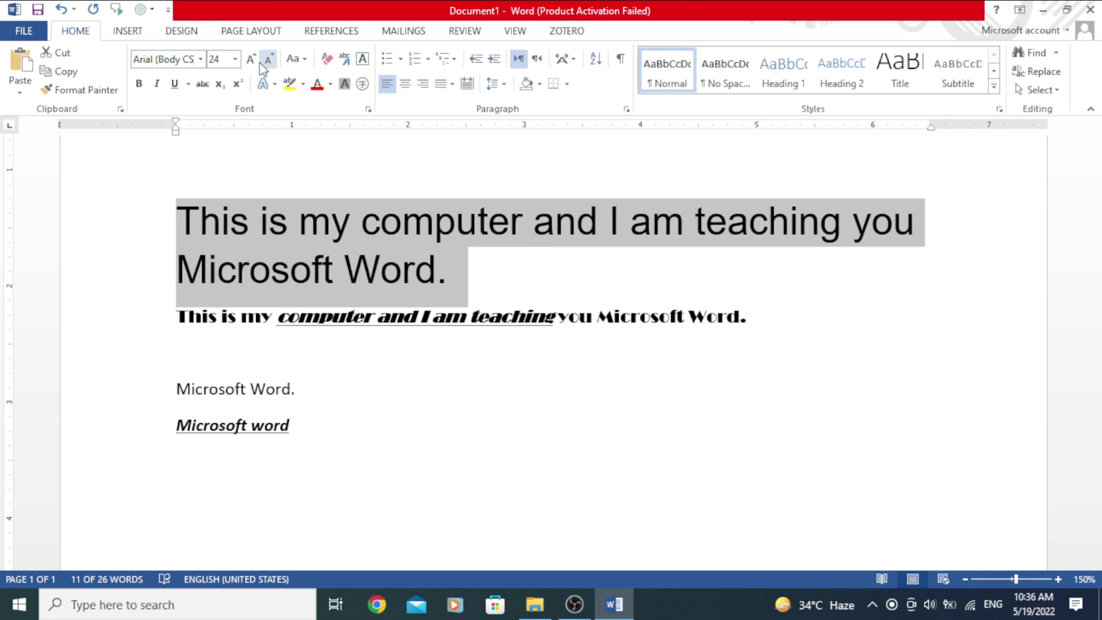
Try Grow Font and Shrink Font on the first sentence, ending back at 24 pt.
left_click(251, 59)
left_click(251, 60)
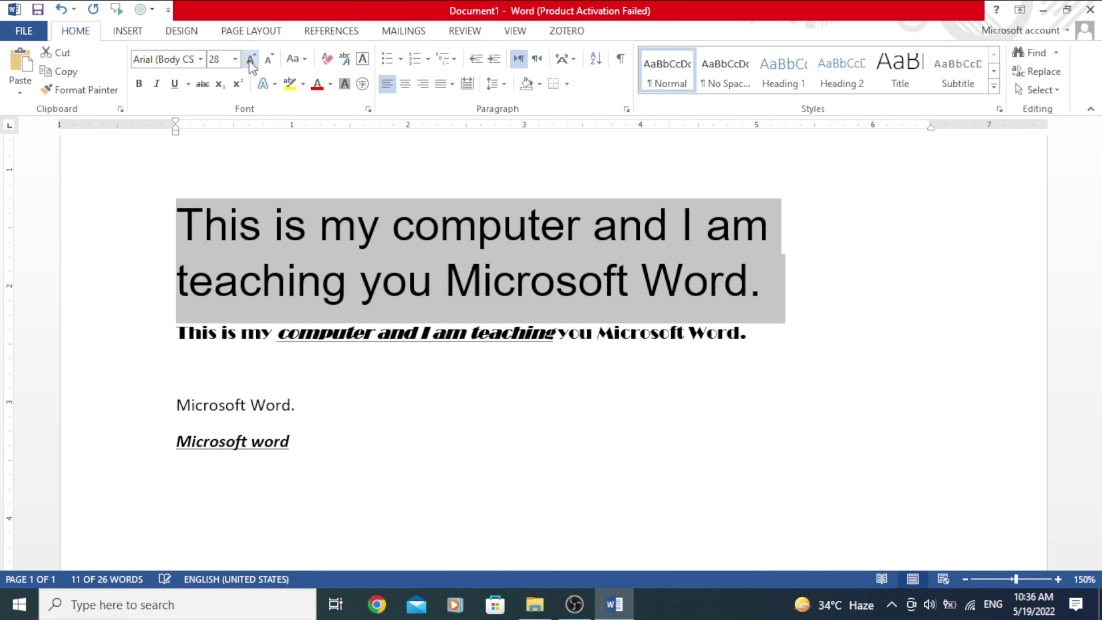
left_click(251, 59)
left_click(251, 59)
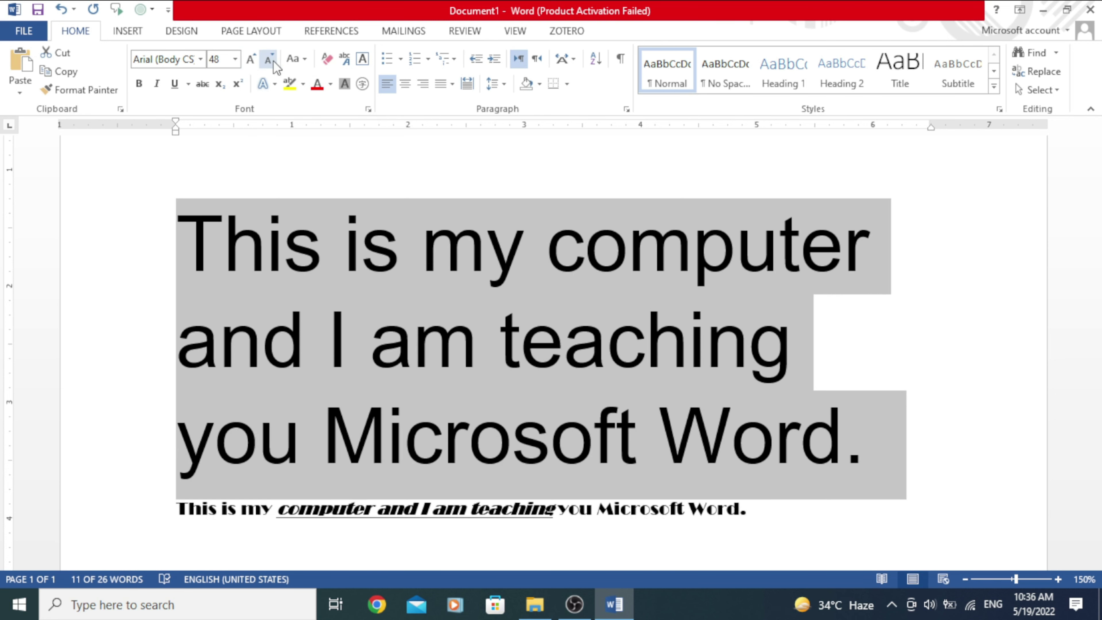
left_click(273, 60)
left_click(273, 60)
left_click(273, 60)
left_click(273, 60)
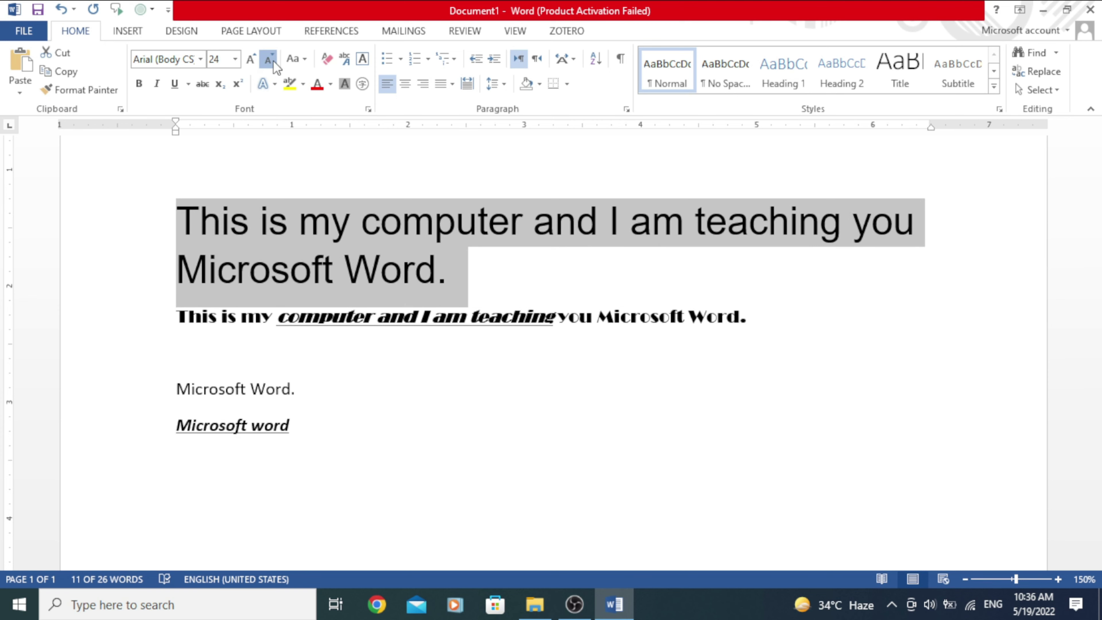
left_click(273, 60)
left_click(273, 60)
left_click(273, 60)
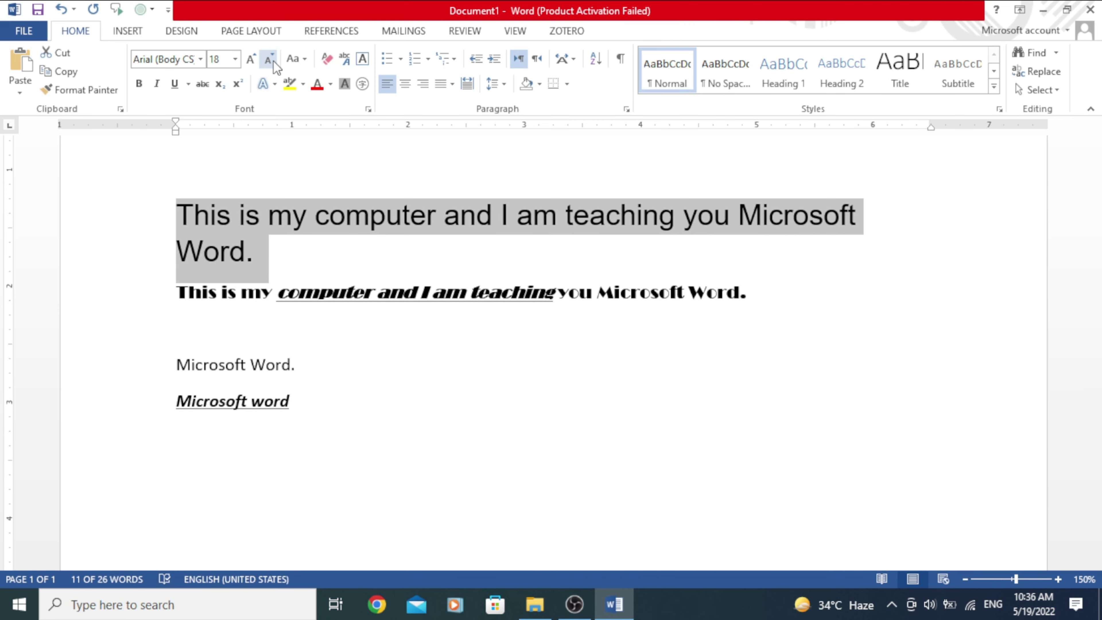
left_click(251, 59)
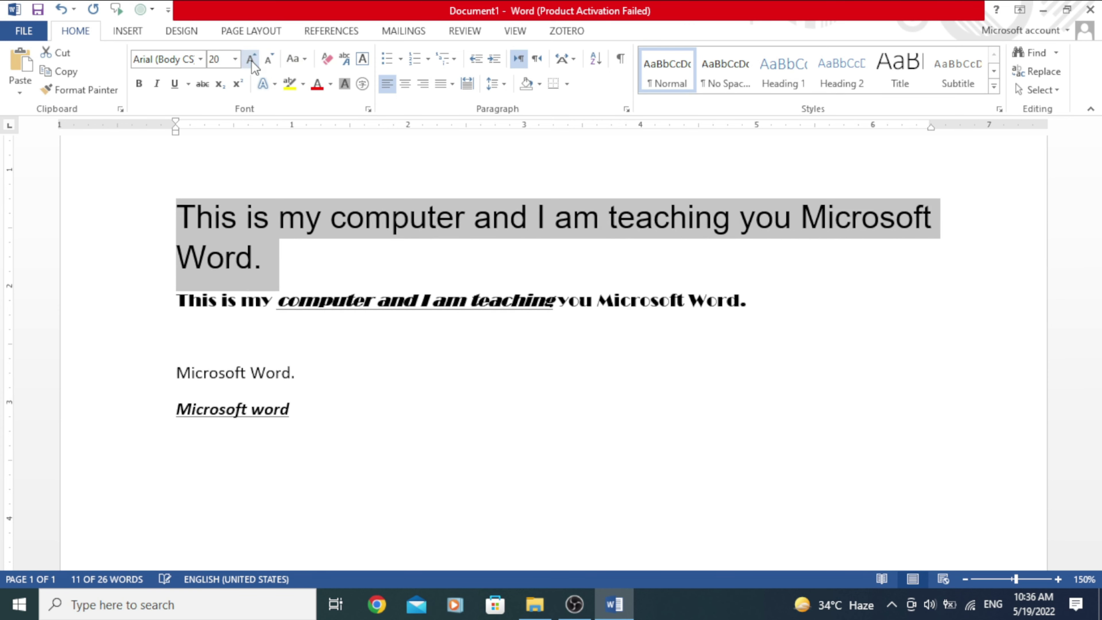
left_click(250, 59)
left_click(251, 60)
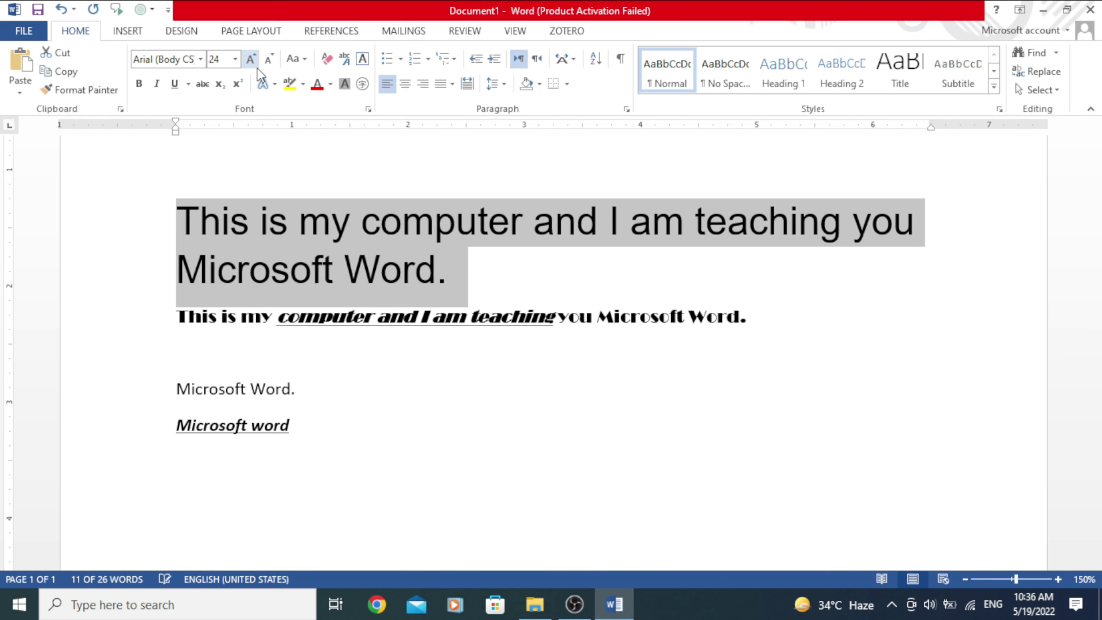
left_click(140, 84)
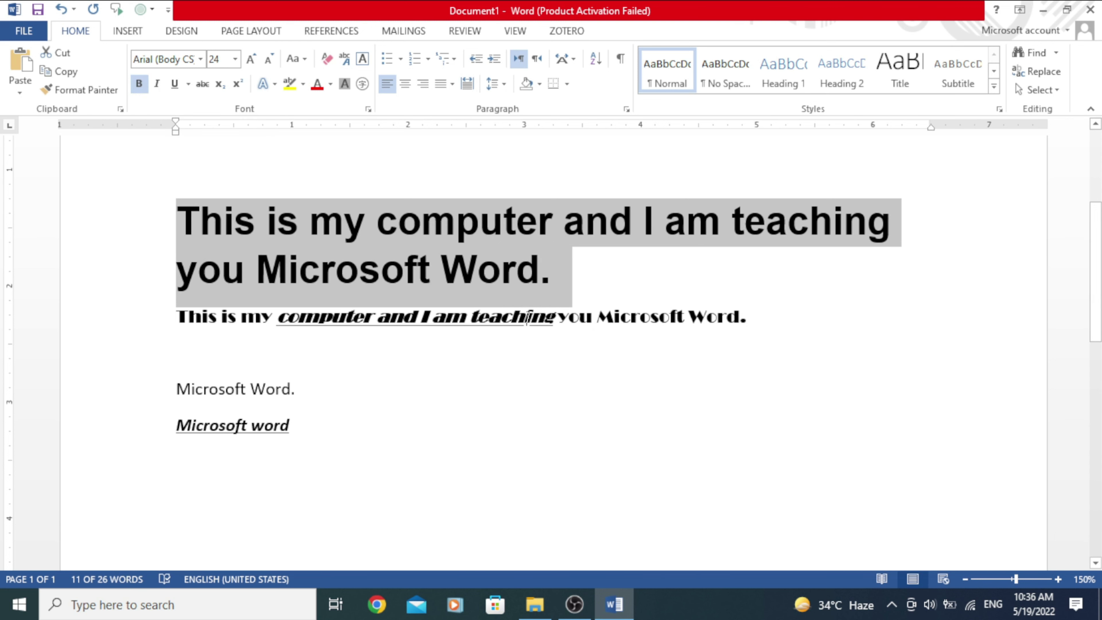
left_click(558, 294)
left_click_drag(563, 281, 169, 142)
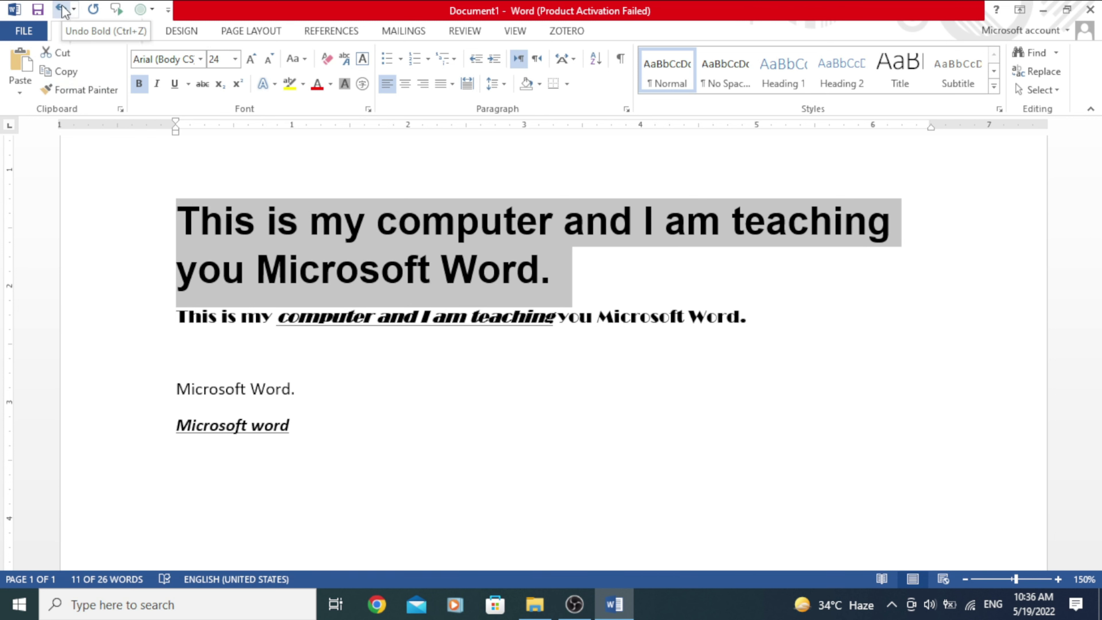
left_click(138, 88)
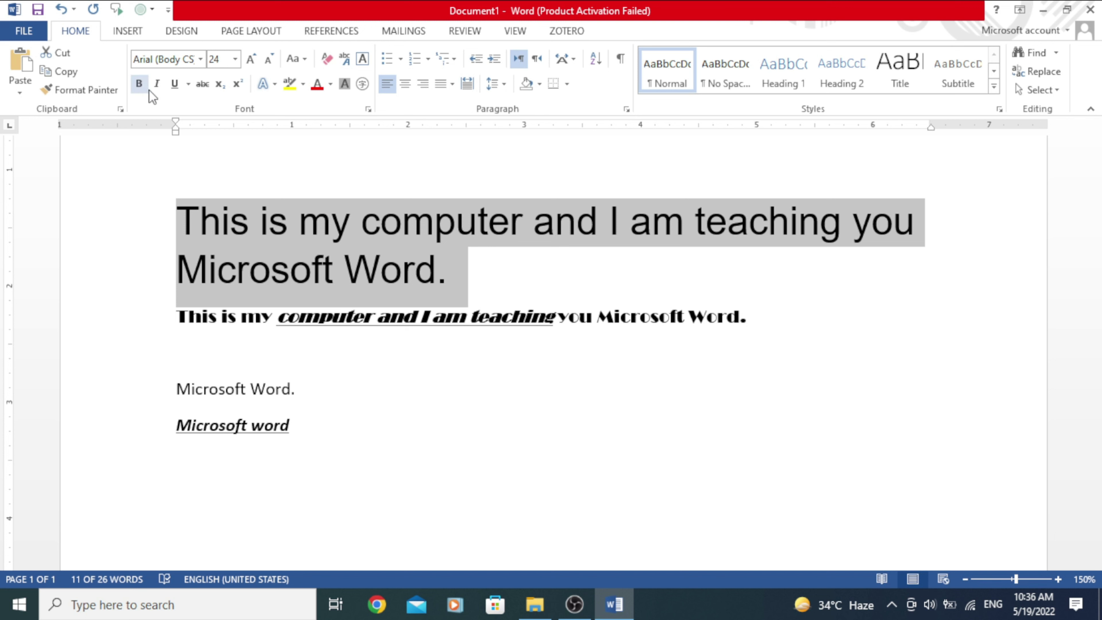
left_click(156, 84)
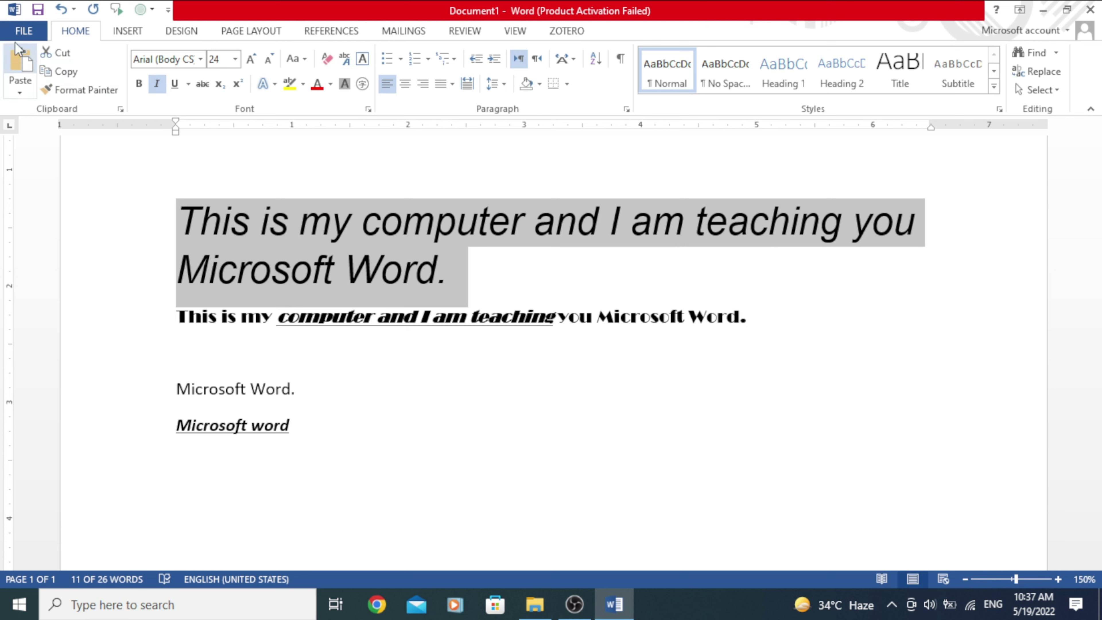
left_click(157, 83)
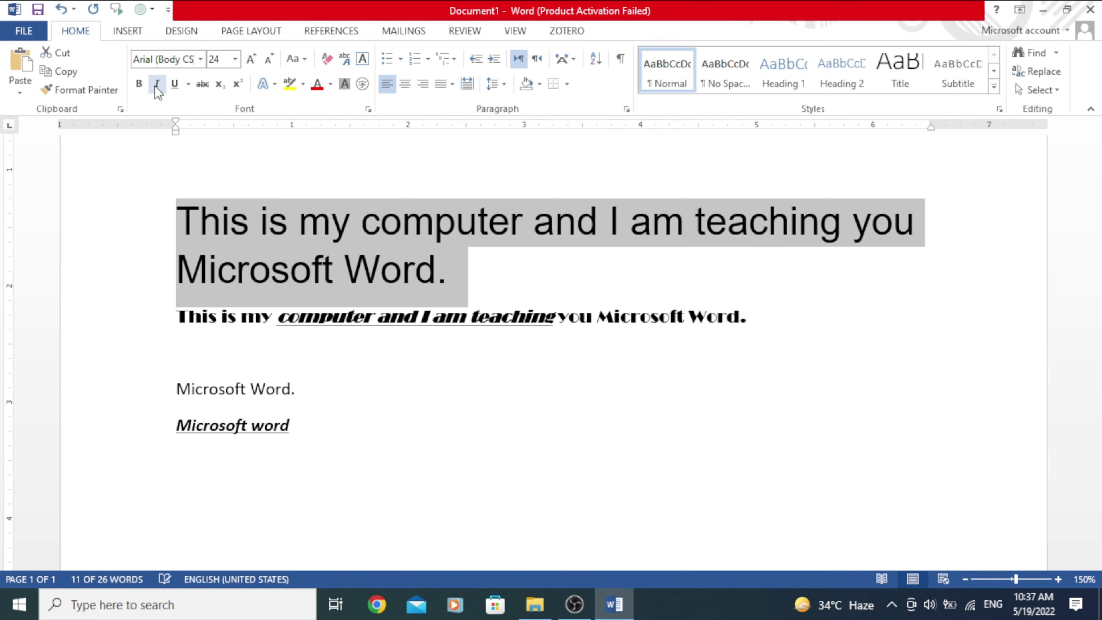
left_click(522, 304)
mouse_move(447, 283)
left_mouse_down()
mouse_move(212, 253)
mouse_move(155, 219)
left_mouse_up()
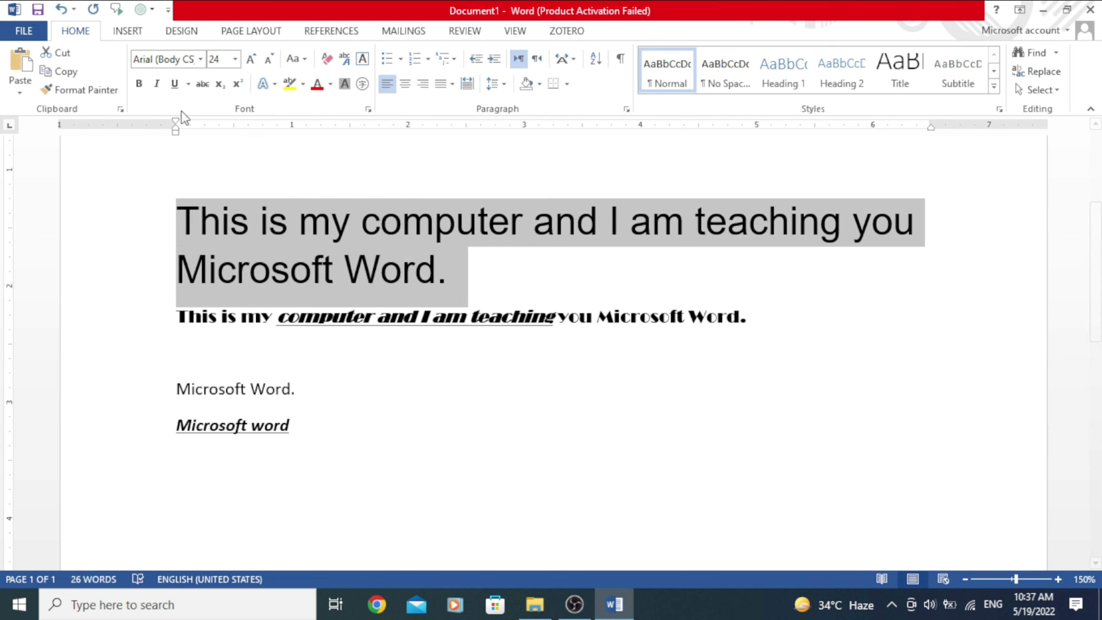
left_click(175, 83)
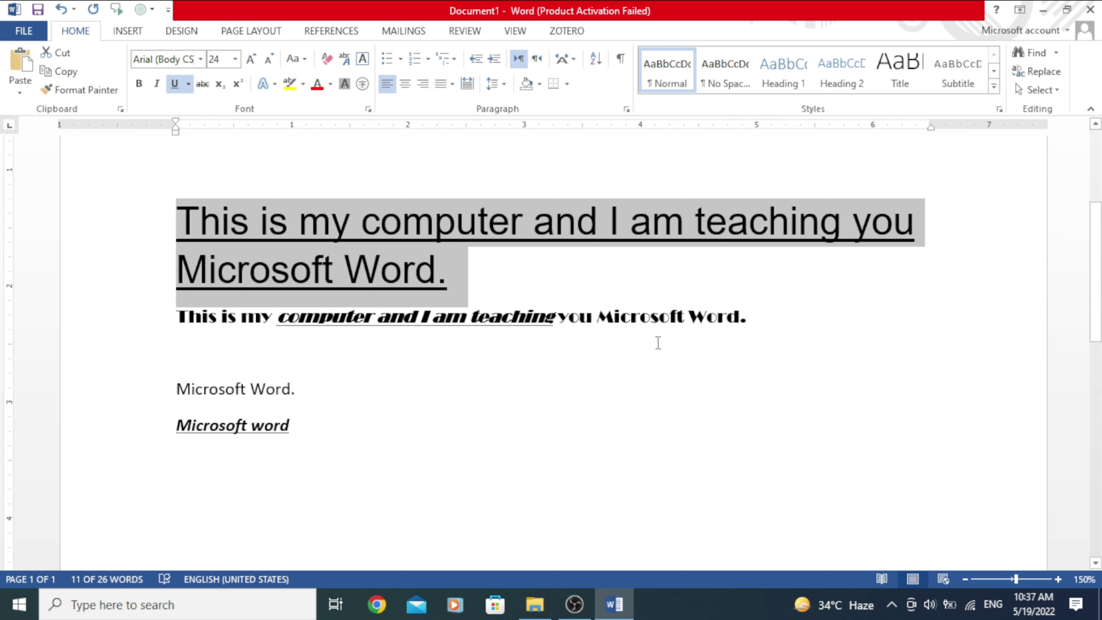
left_click(174, 84)
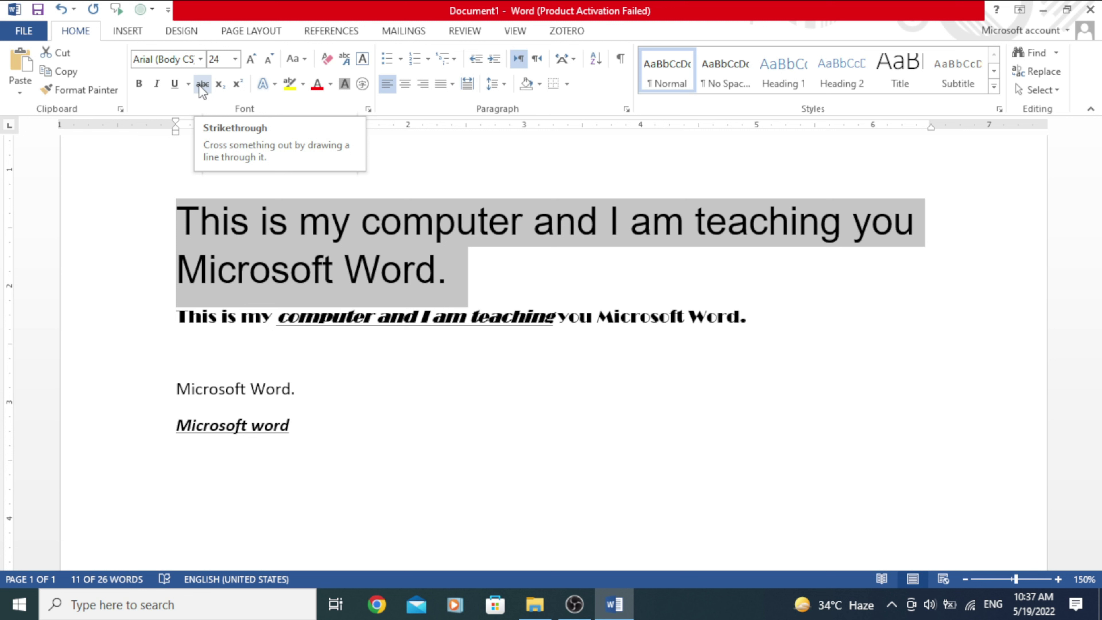
left_click(202, 85)
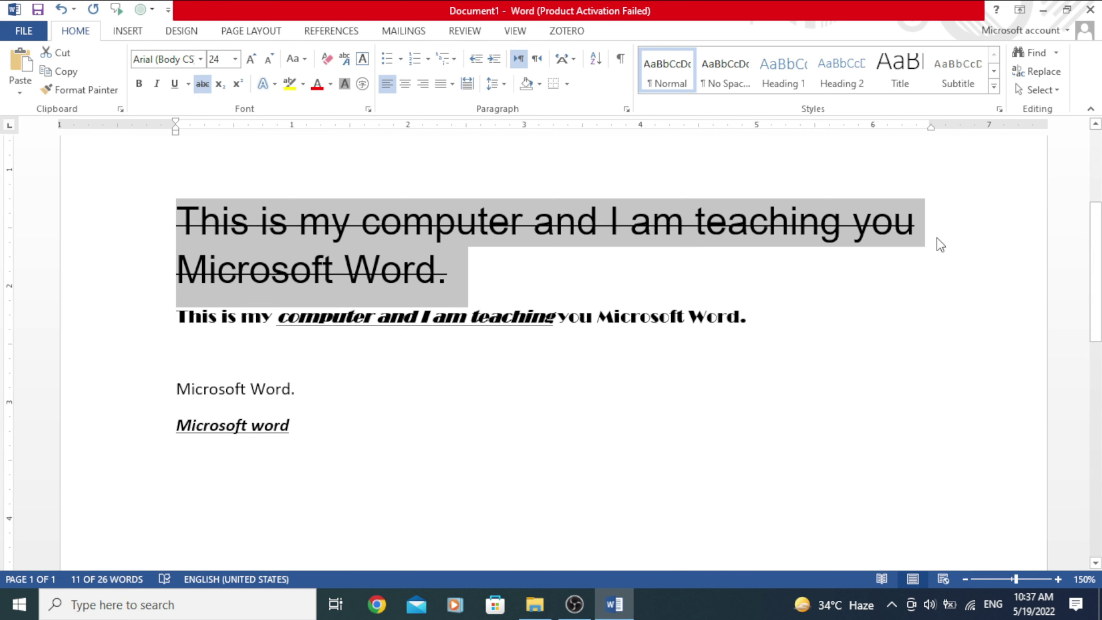
left_click(442, 287)
triple_click(442, 287)
left_click(203, 84)
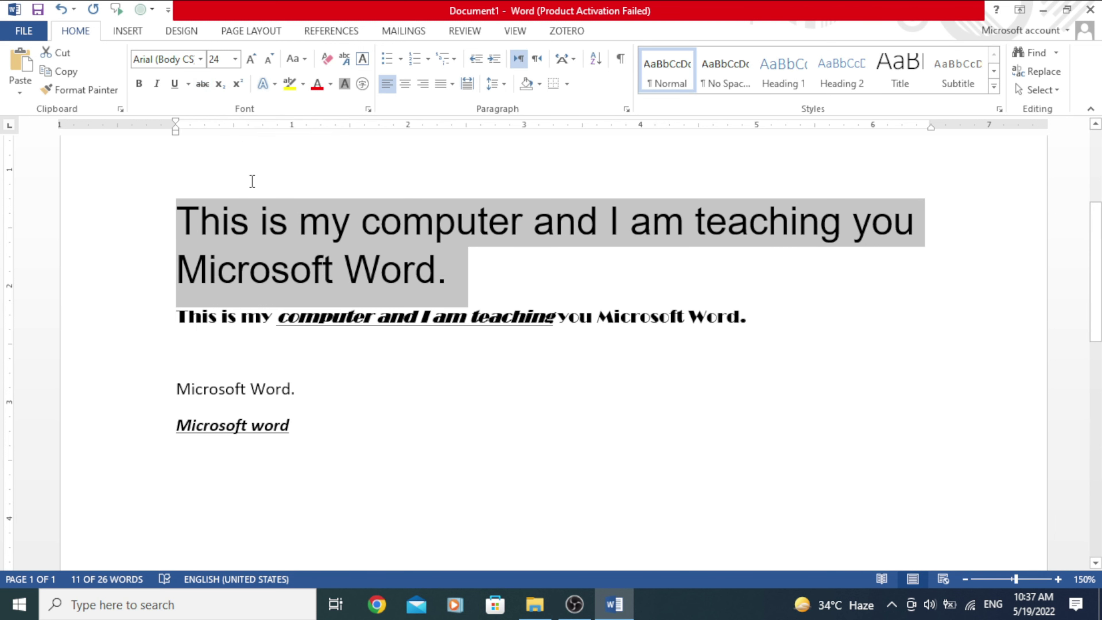
Type X followed by a superscript 2 after the 'Microsoft Word.' line.
scroll(251, 180, "down", 3)
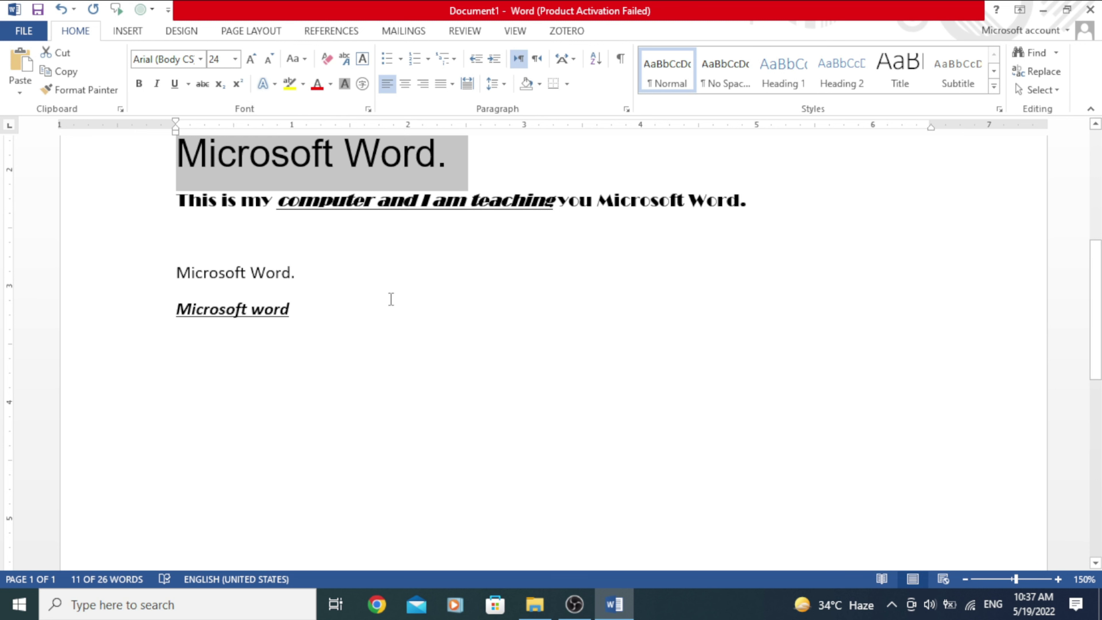
left_click(331, 285)
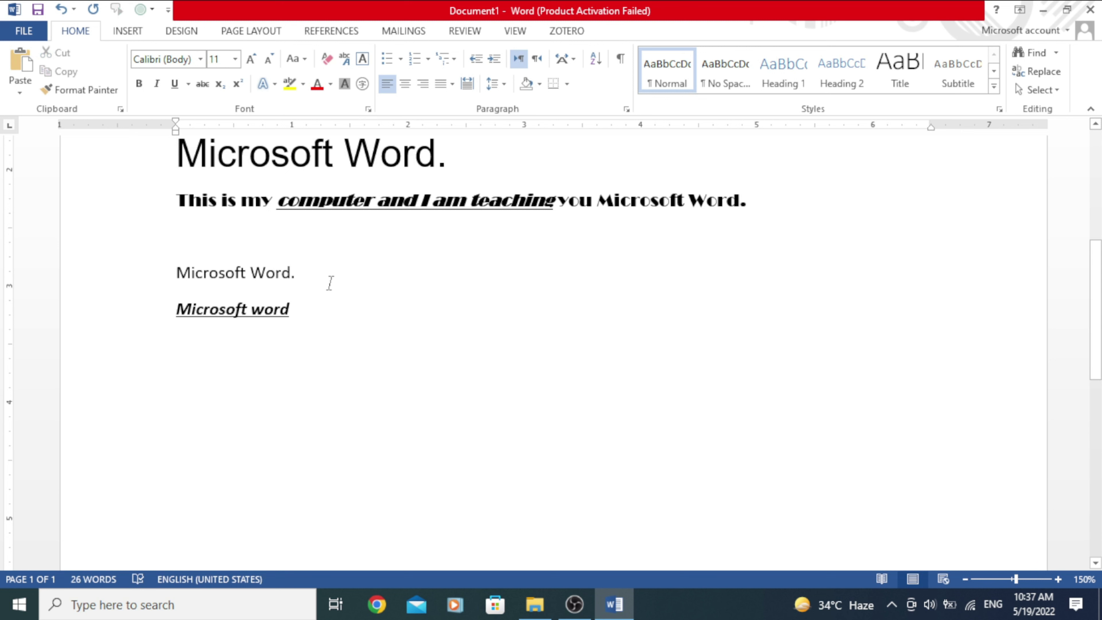
type("X")
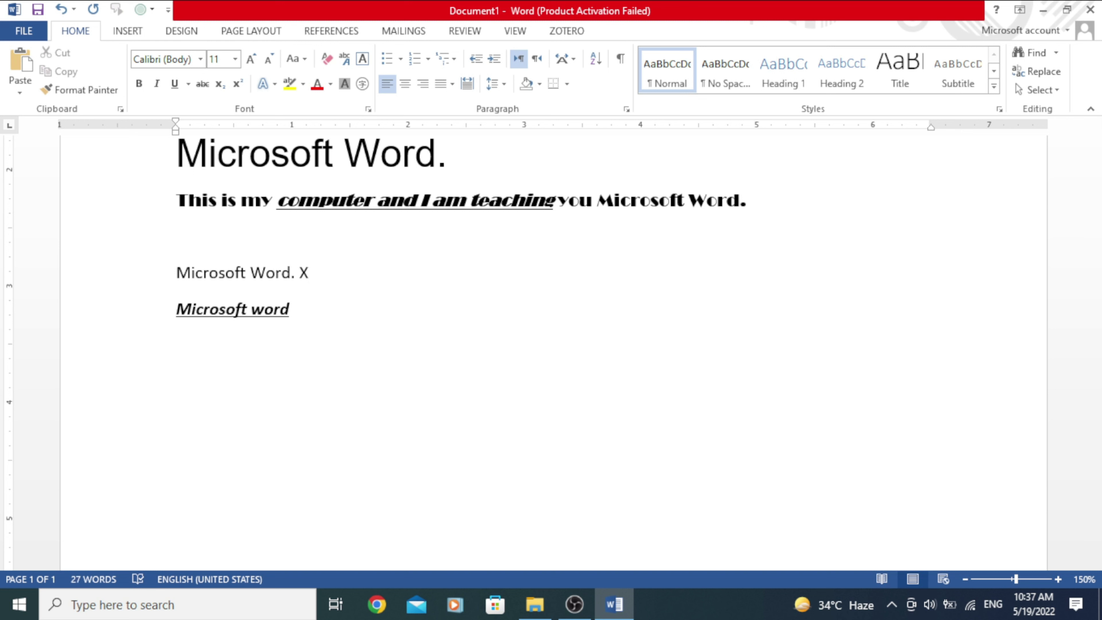
left_click(237, 83)
type("2")
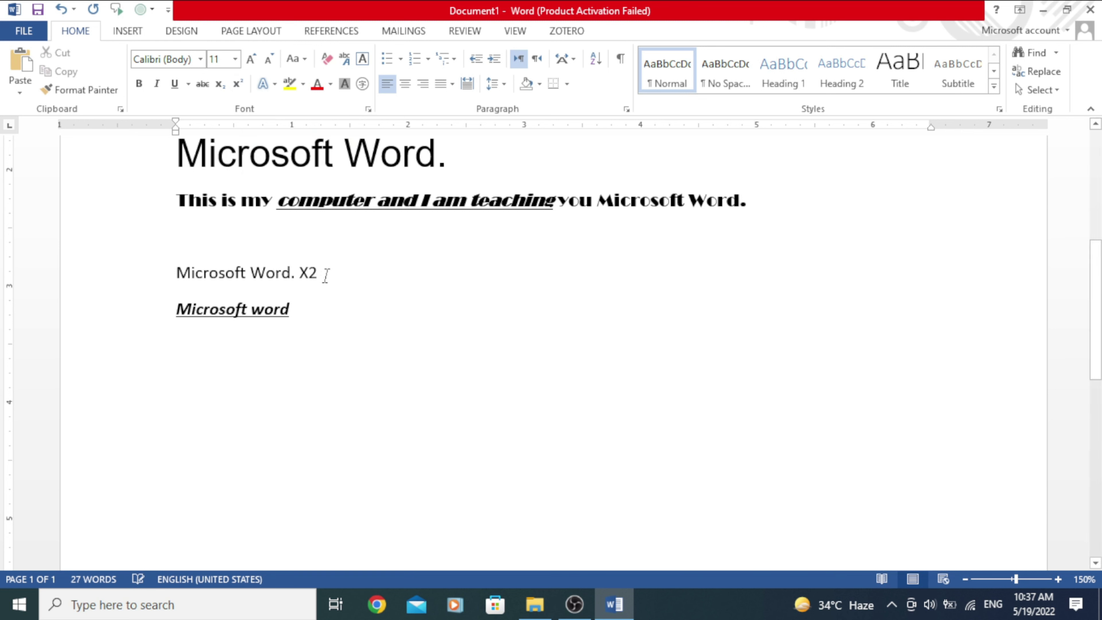
Convert the 2 after X into a subscript.
left_click_drag(315, 272, 307, 272)
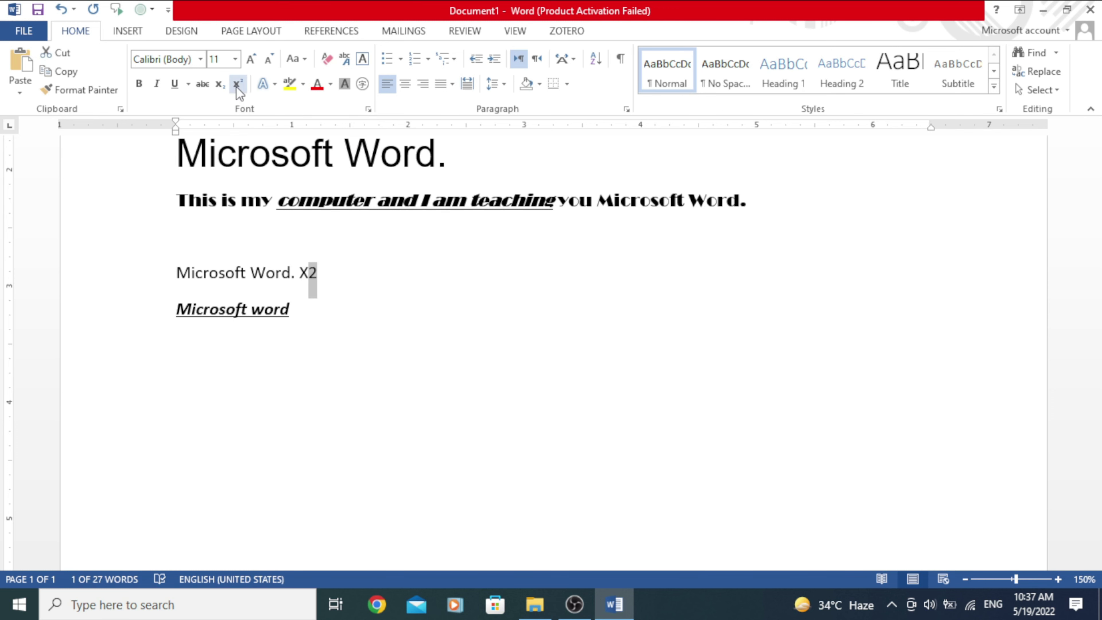
scroll(339, 320, "up", 1)
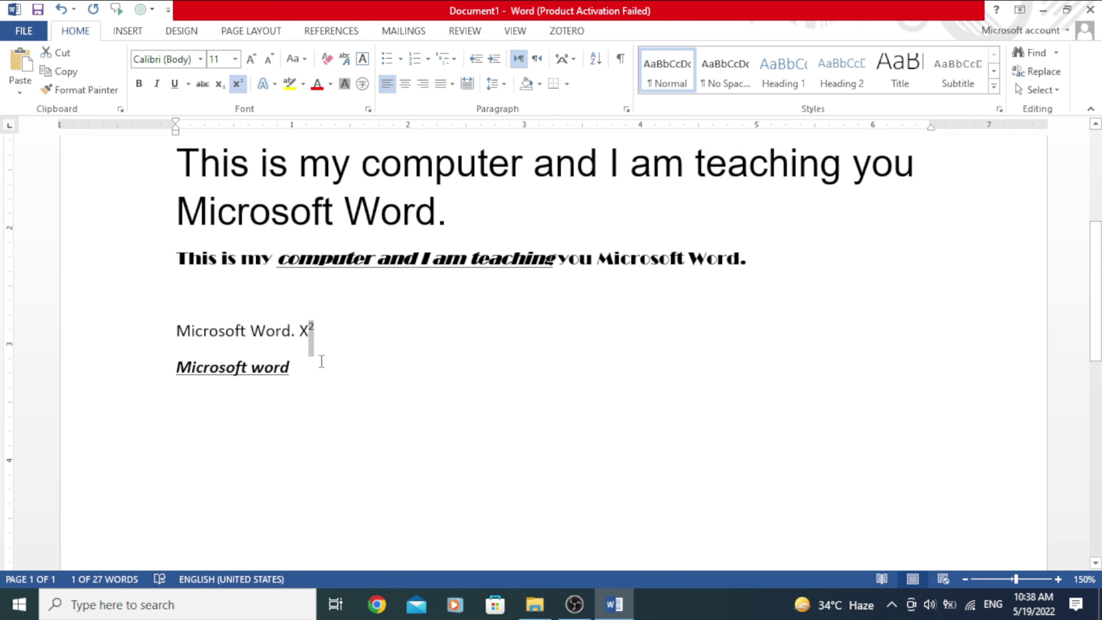
scroll(320, 362, "up", 6, "ctrl")
left_click(234, 364)
mouse_move(221, 337)
left_mouse_down()
mouse_move(195, 336)
mouse_move(211, 343)
left_mouse_up()
left_click(261, 364)
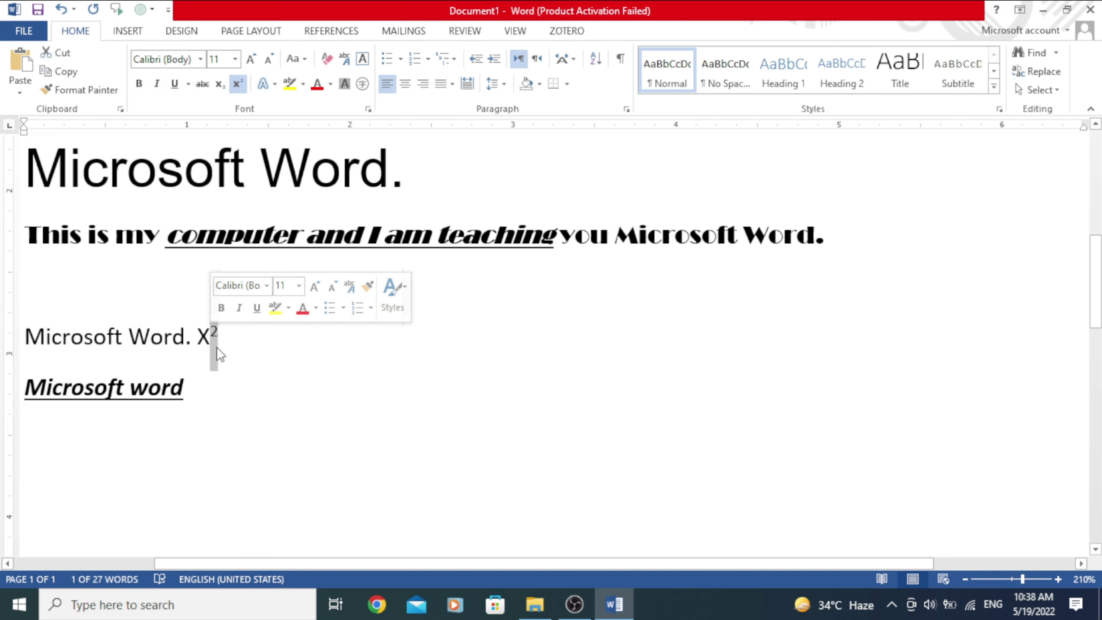
left_click(220, 89)
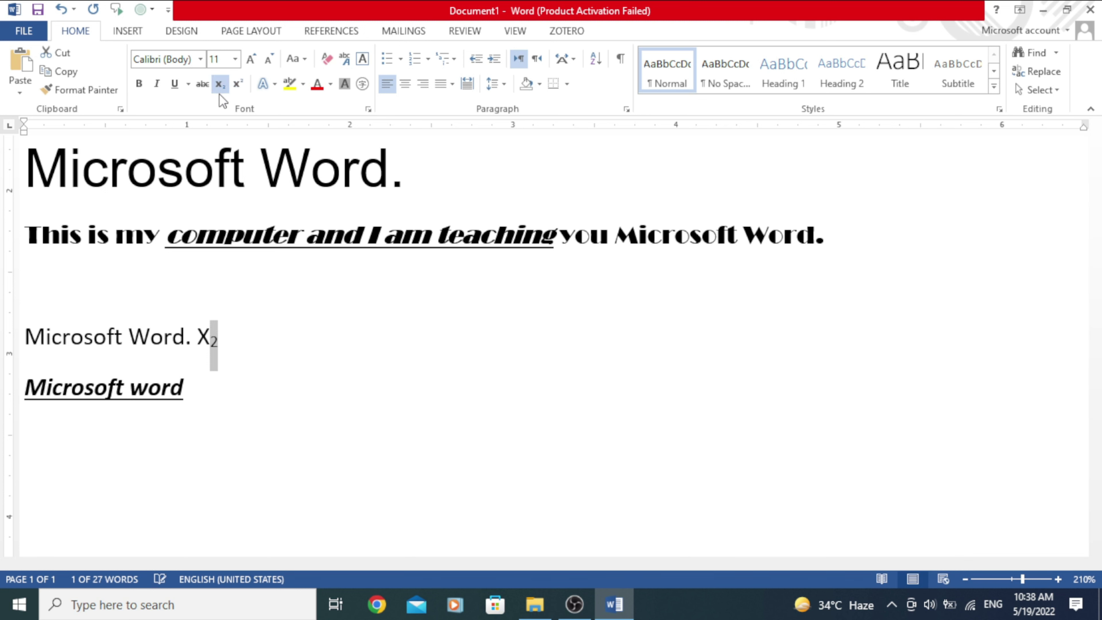
left_click(231, 87)
left_click(226, 86)
left_click(238, 88)
left_click(221, 84)
left_click(250, 350)
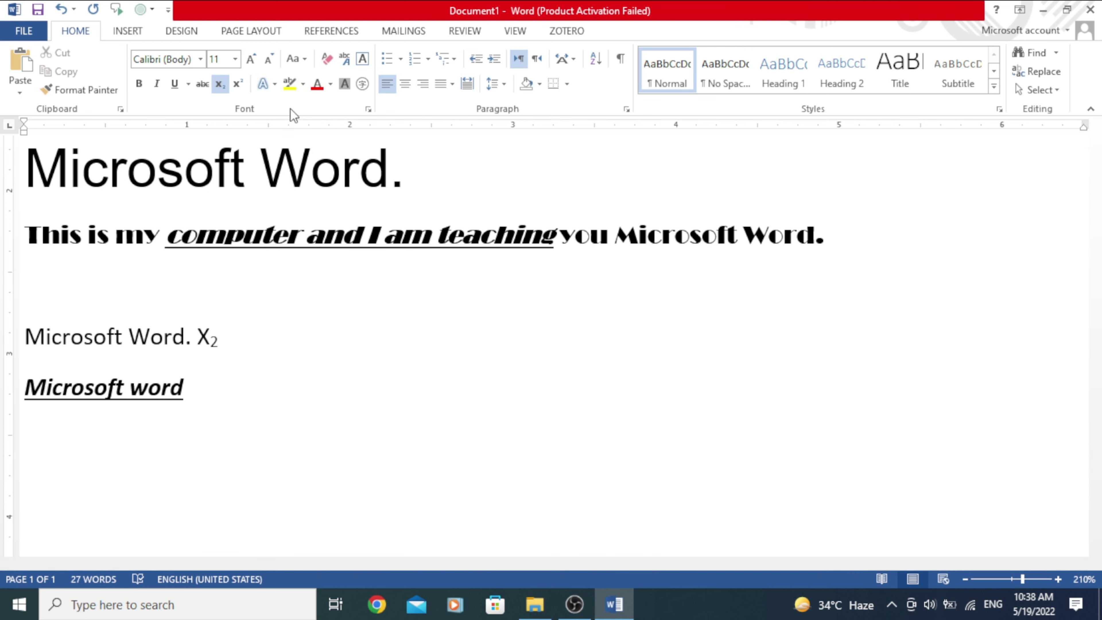
Apply Fill - Blue, Accent 1, Outline - Background 1, Hard Shadow - Accent 1 to the heading.
left_click(275, 84)
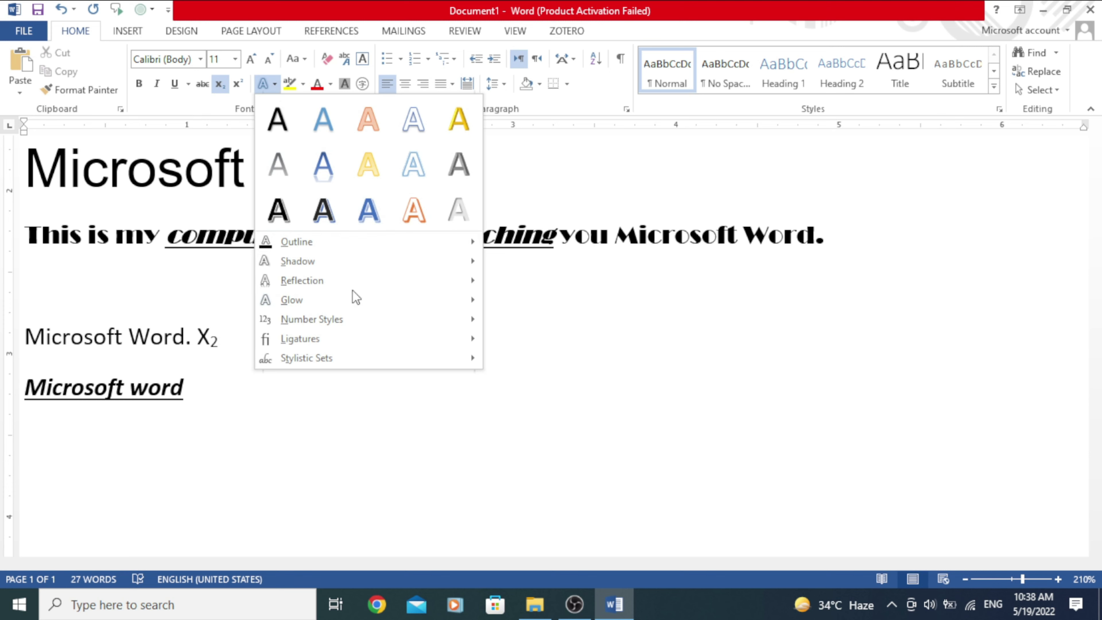
left_click(177, 369)
scroll(264, 337, "down", 3, "ctrl")
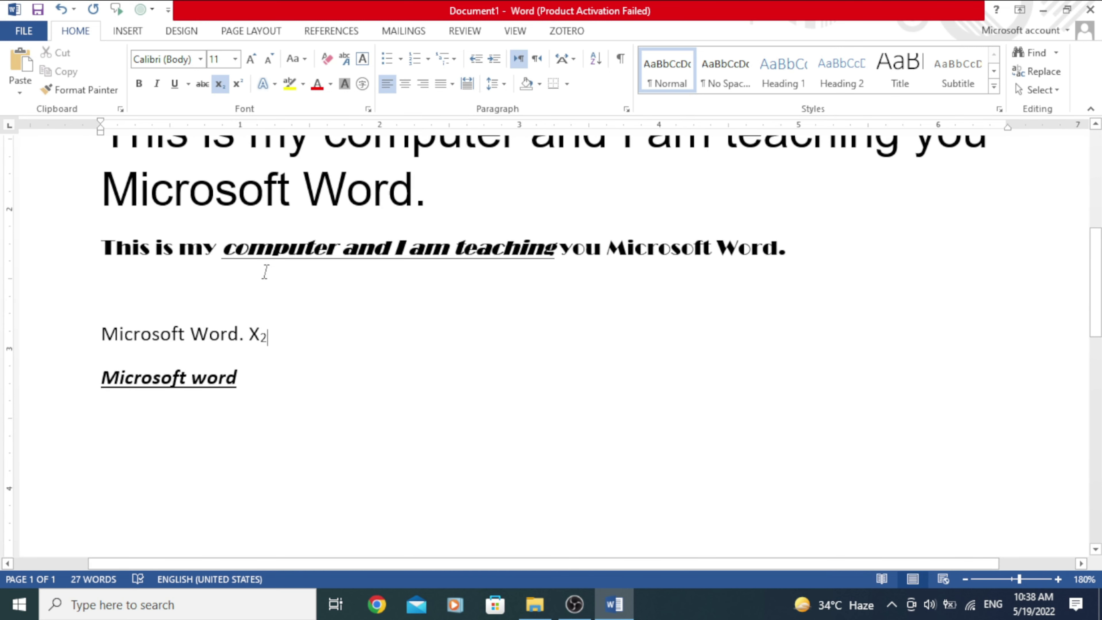
scroll(266, 266, "up", 3)
left_click_drag(448, 323, 103, 265)
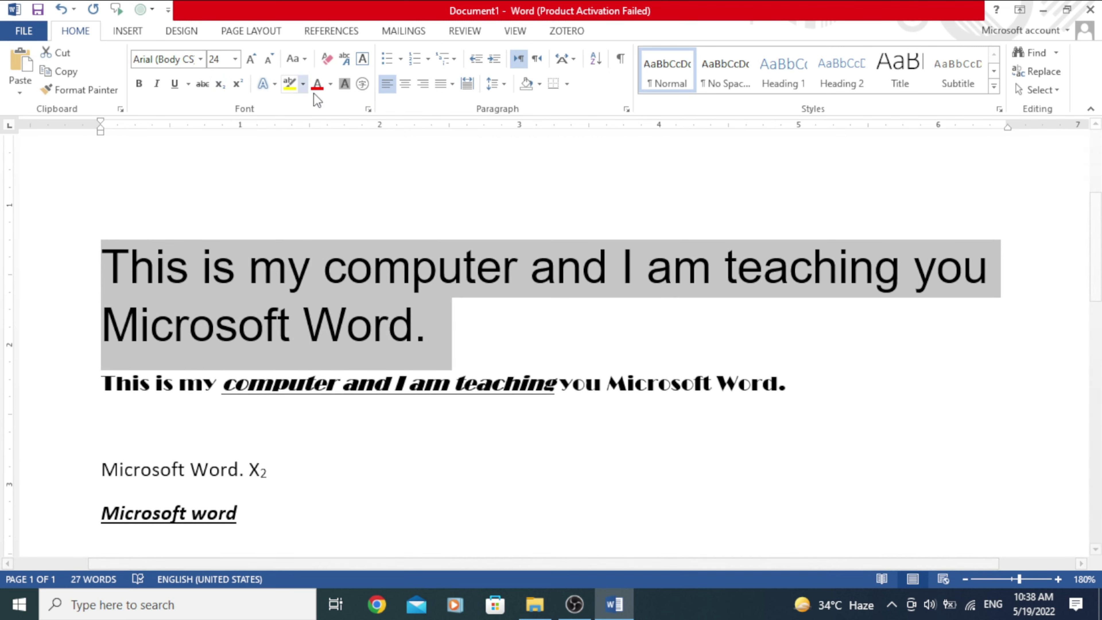
left_click(275, 85)
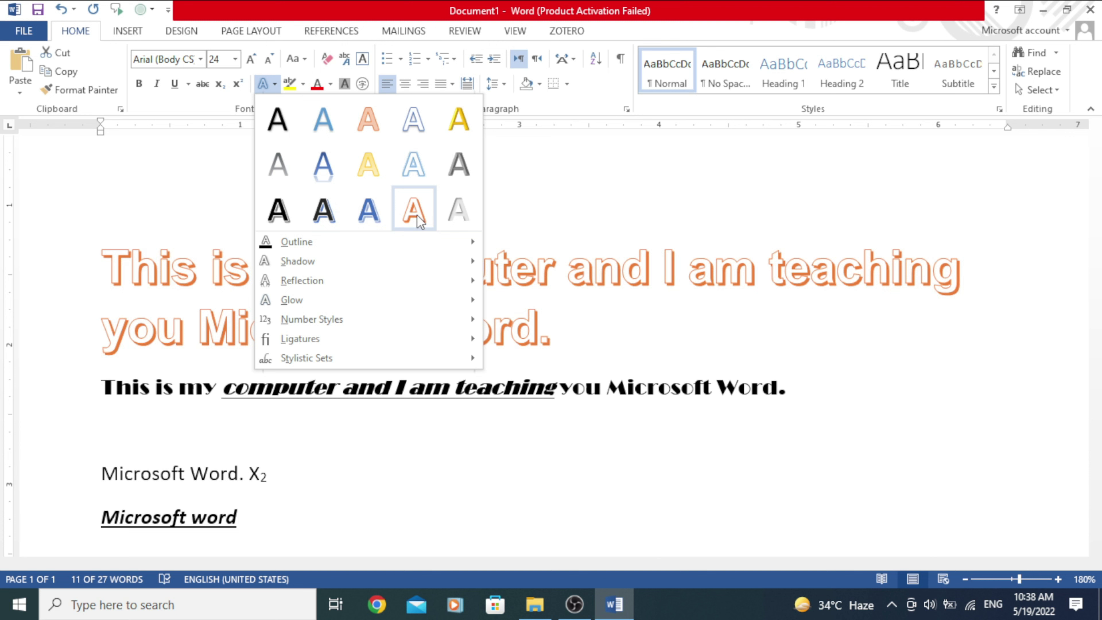
left_click(368, 219)
left_click(447, 299)
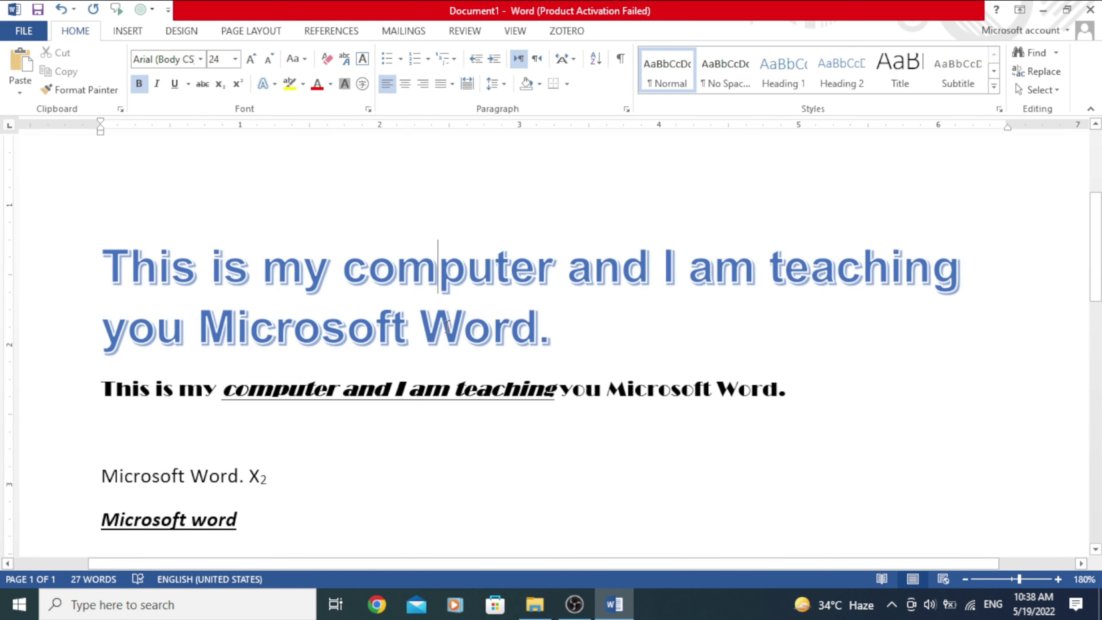
scroll(446, 325, "down", 2)
scroll(450, 327, "down", 2)
scroll(450, 327, "up", 3)
scroll(452, 326, "up", 1)
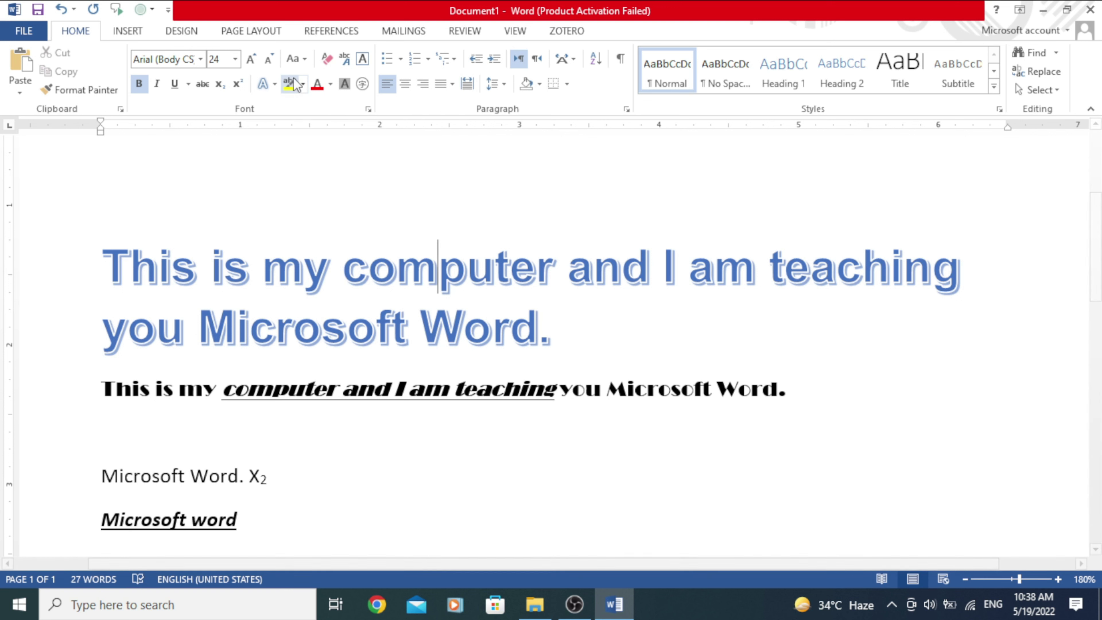
Highlight the word 'computer' in the Broadway sentence in yellow.
left_click(302, 84)
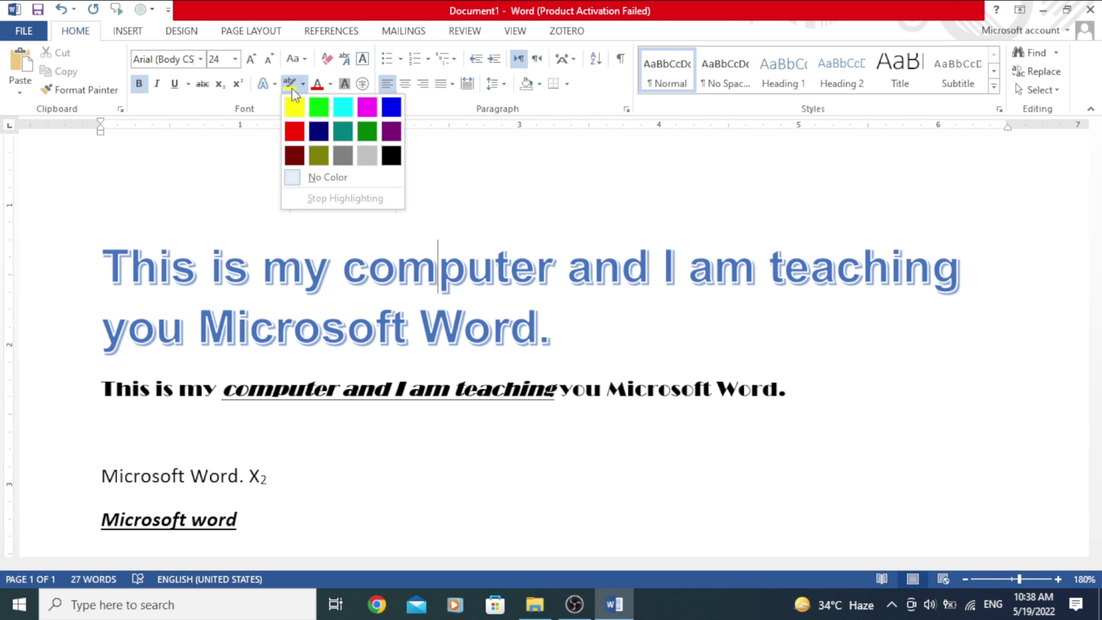
left_click(469, 393)
scroll(427, 347, "down", 5)
scroll(428, 345, "up", 4)
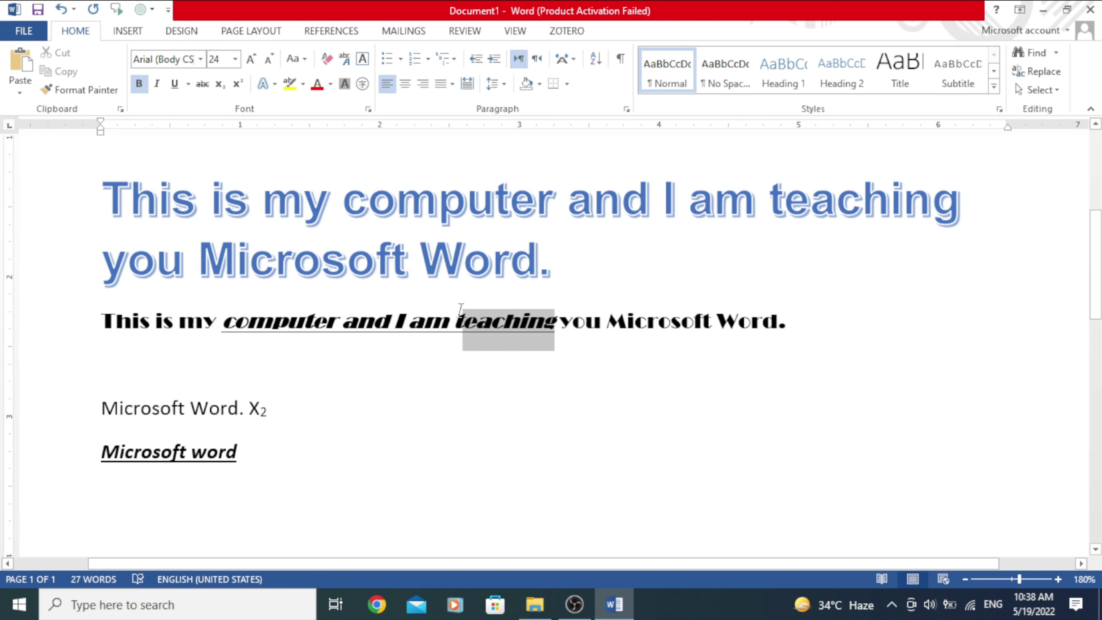
left_click_drag(557, 314, 459, 319)
left_click_drag(342, 324, 227, 326)
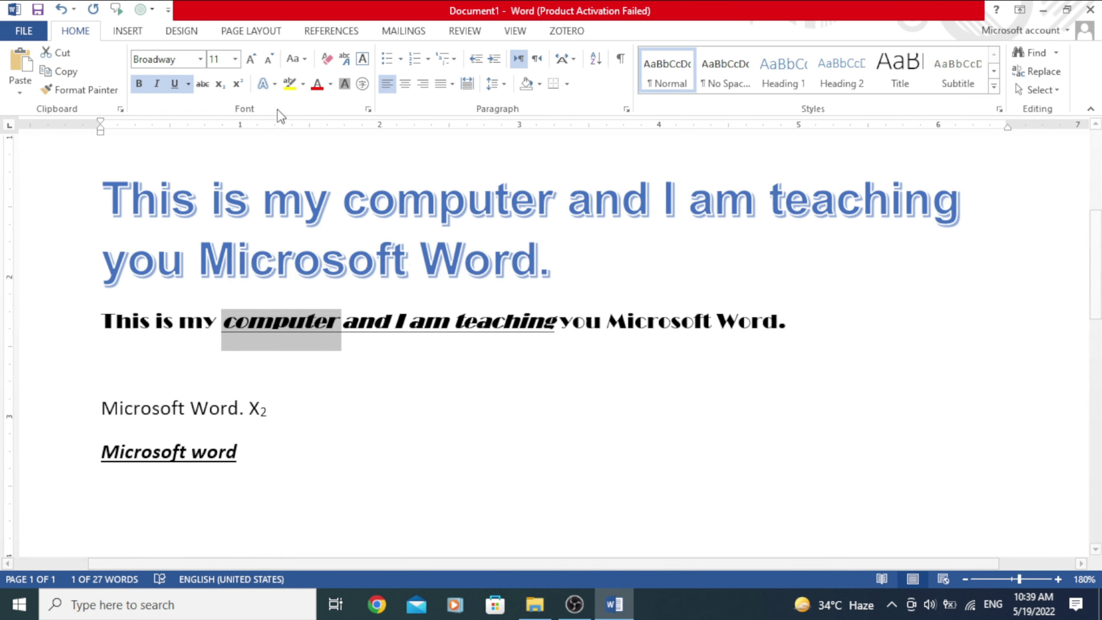
left_click(290, 83)
left_click(423, 406)
scroll(305, 357, "down", 3)
scroll(305, 357, "up", 1)
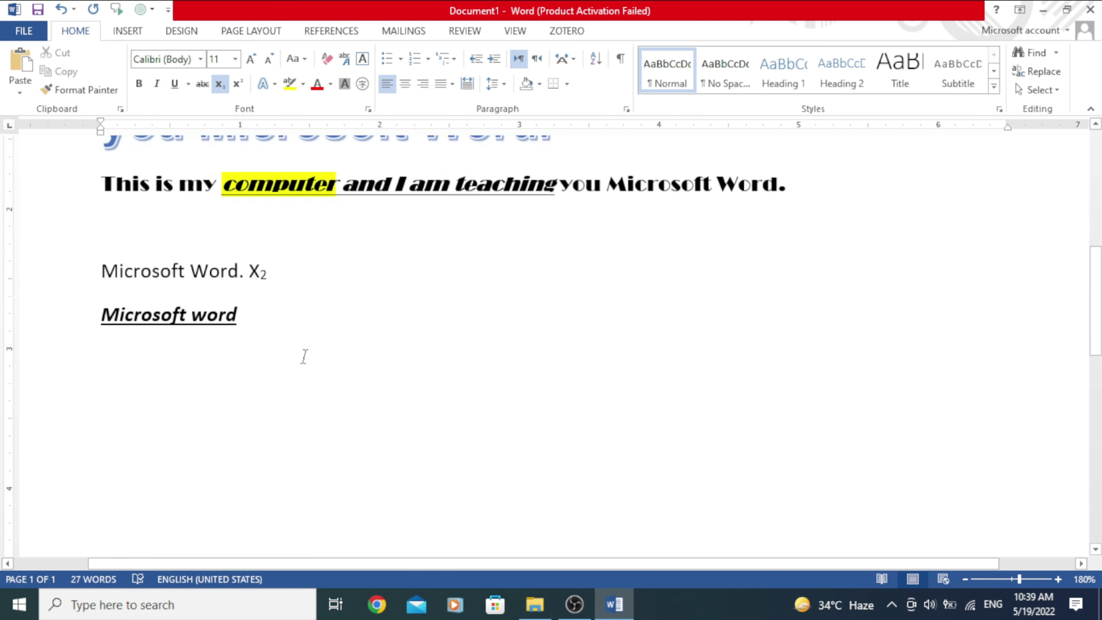
scroll(306, 357, "up", 1)
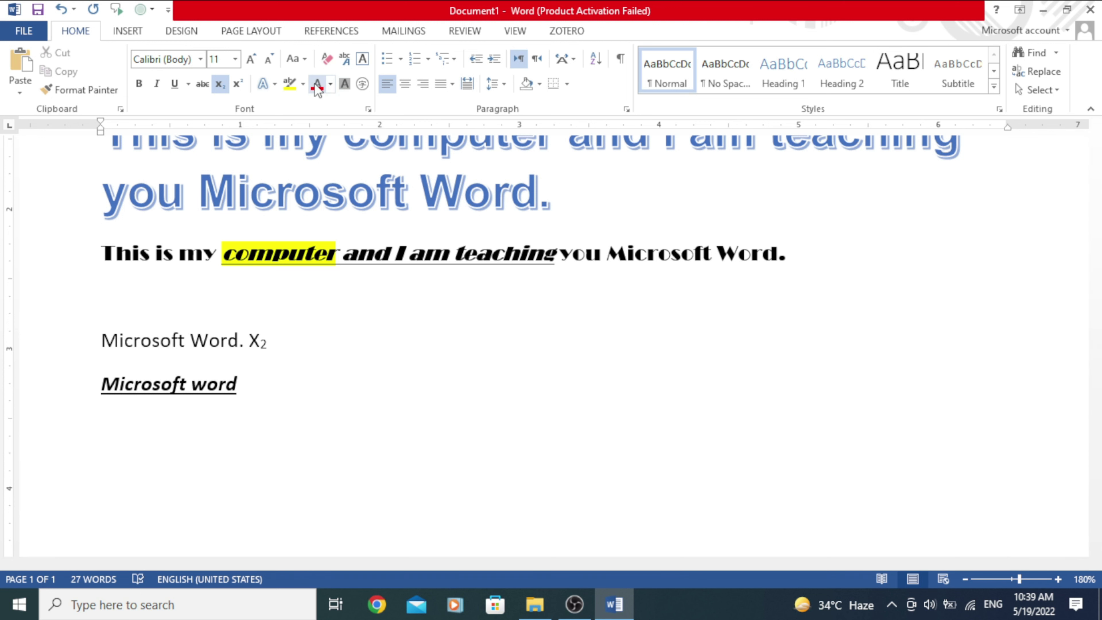
left_click(303, 84)
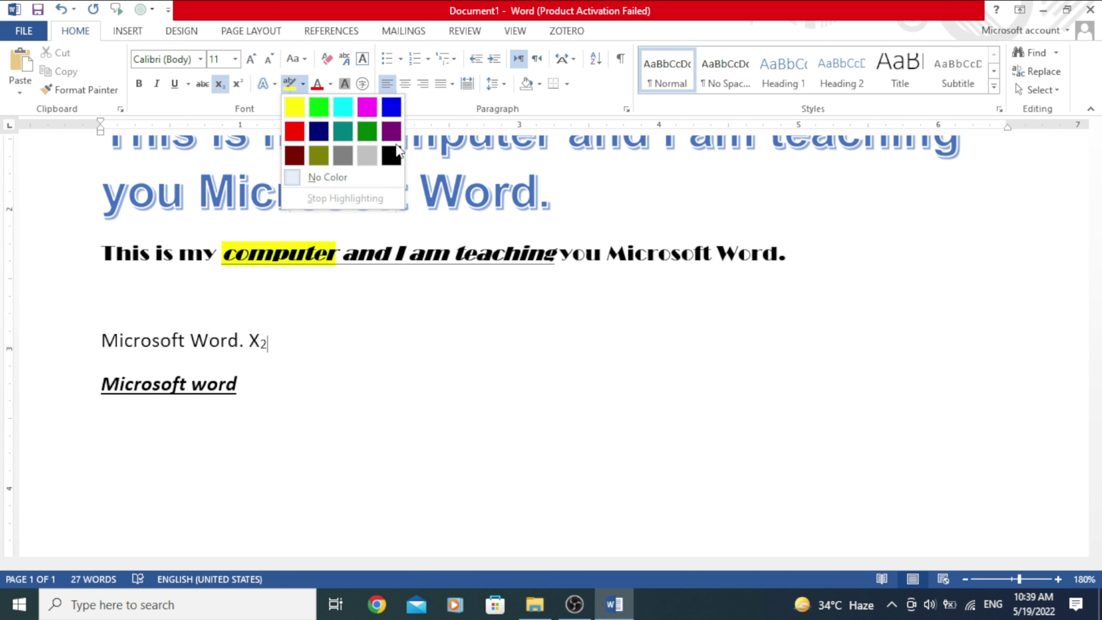
left_click(442, 313)
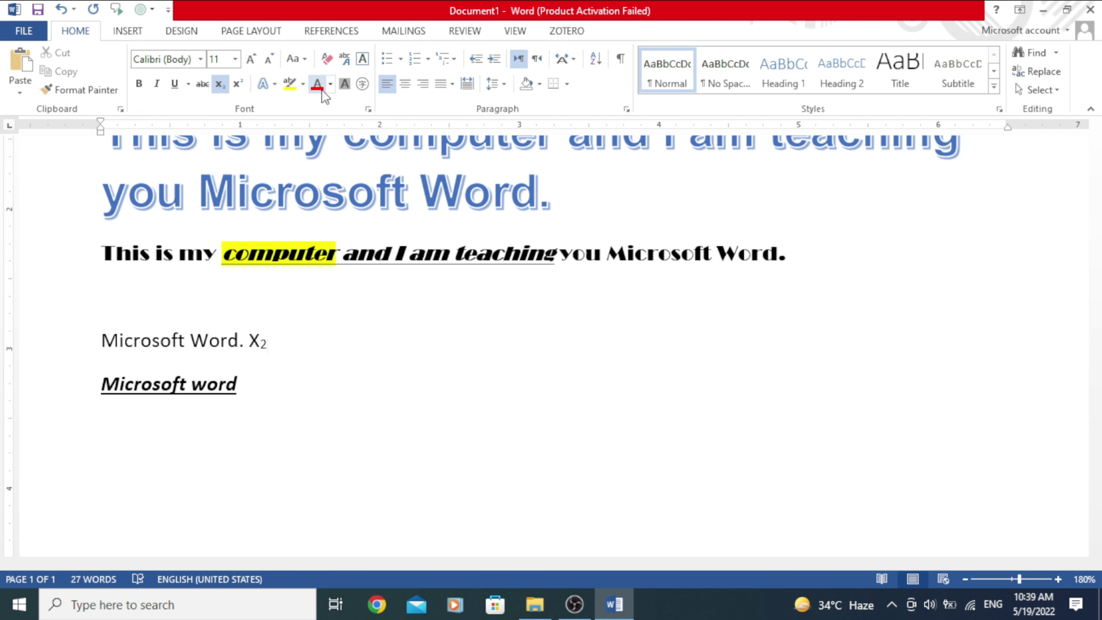
Colour 'Word.' at the end of the heading red.
left_click(521, 390)
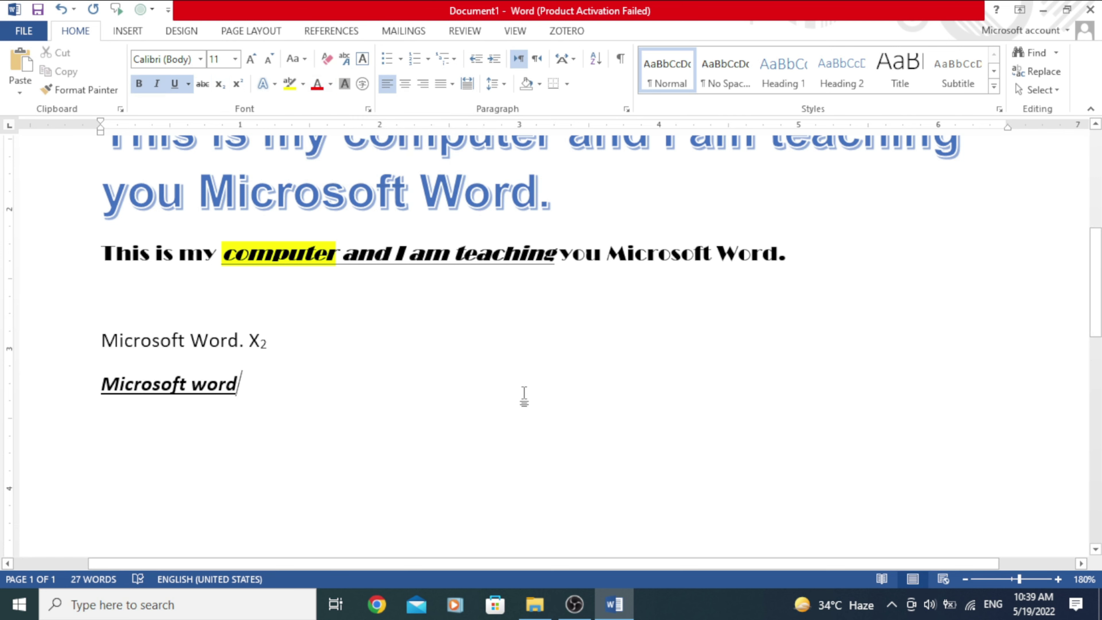
scroll(521, 390, "up", 3)
left_click_drag(565, 337, 419, 334)
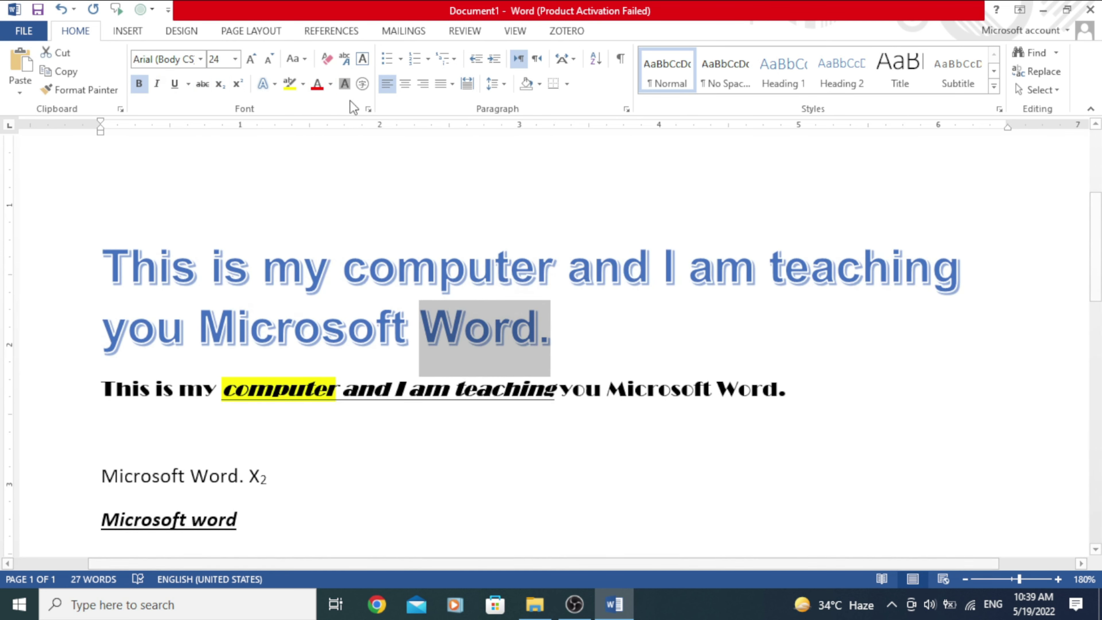
left_click(315, 85)
left_click(541, 471)
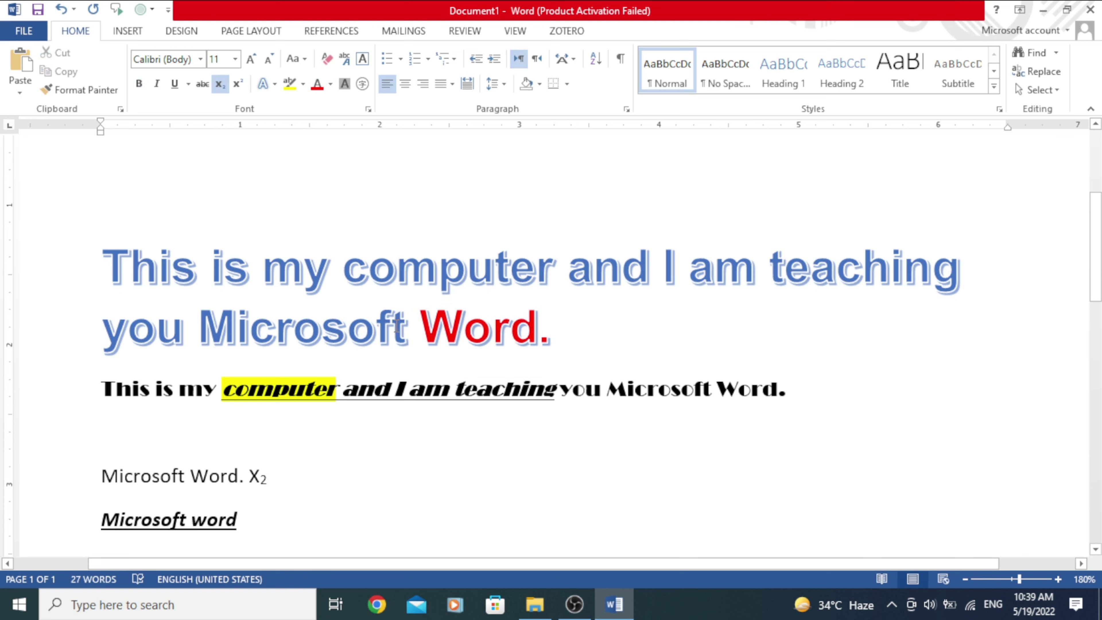
Set 'Microsoft' in the heading to black font colour.
left_click_drag(397, 328, 197, 332)
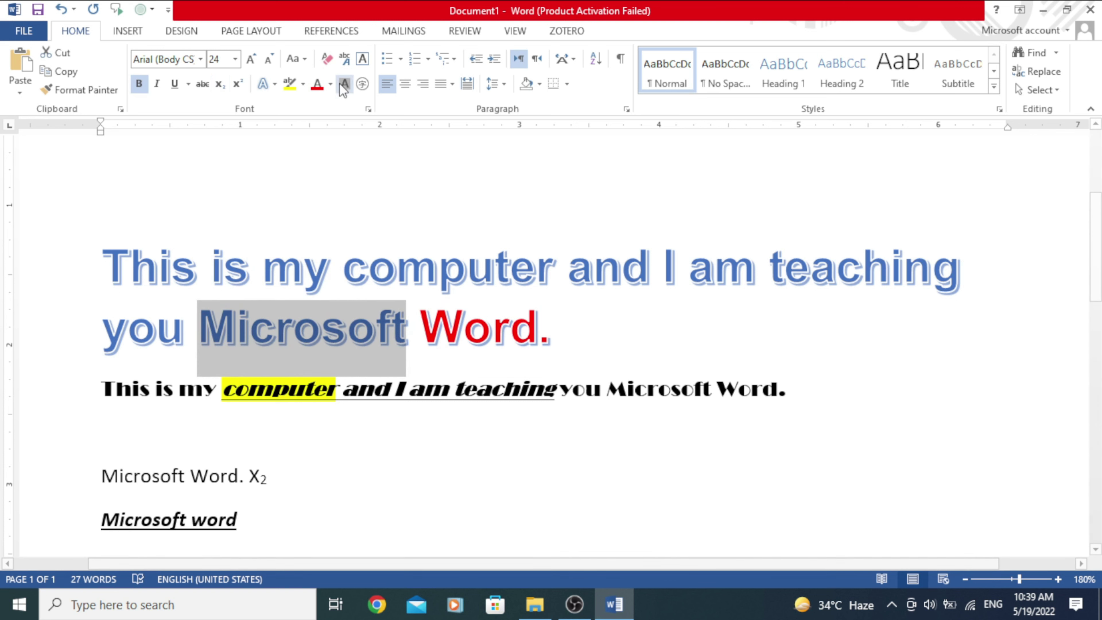
left_click(330, 84)
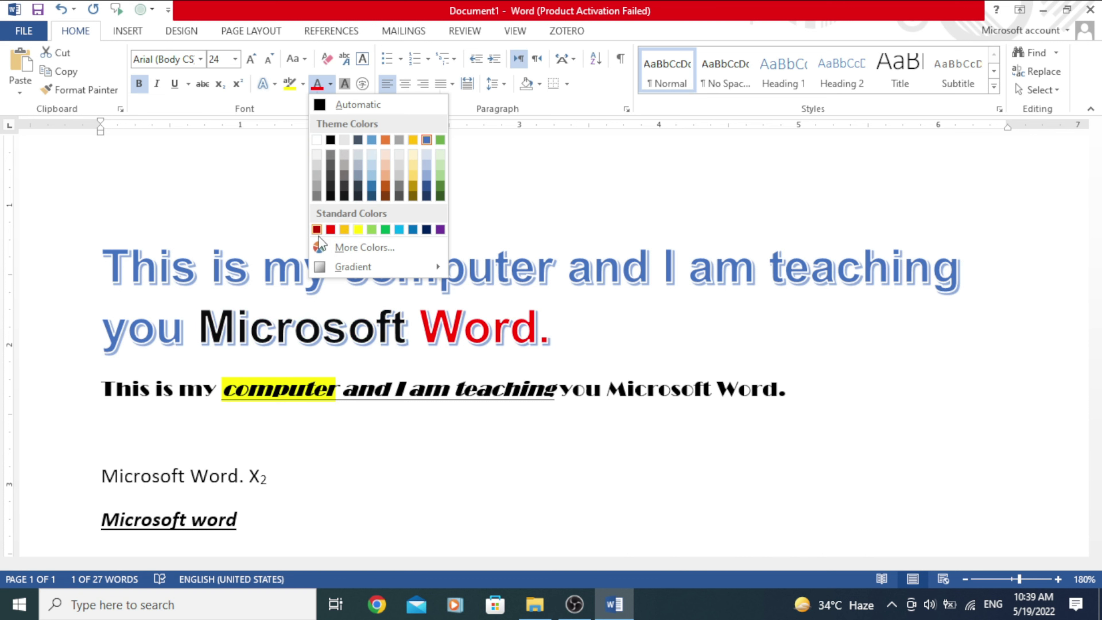
left_click(332, 140)
left_click(556, 349)
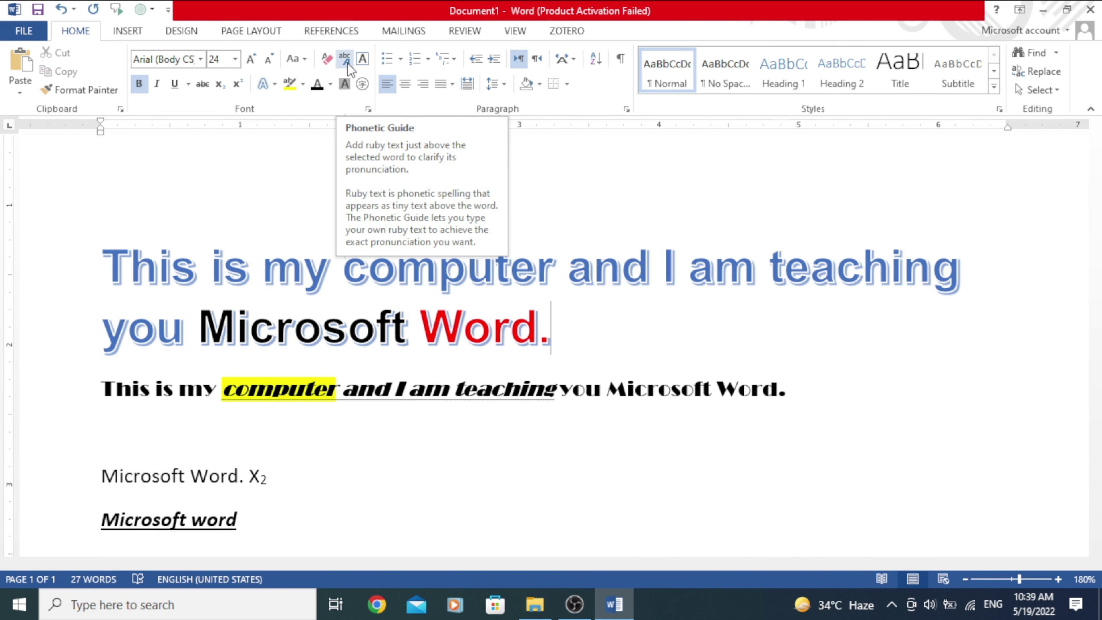
scroll(440, 285, "down", 3)
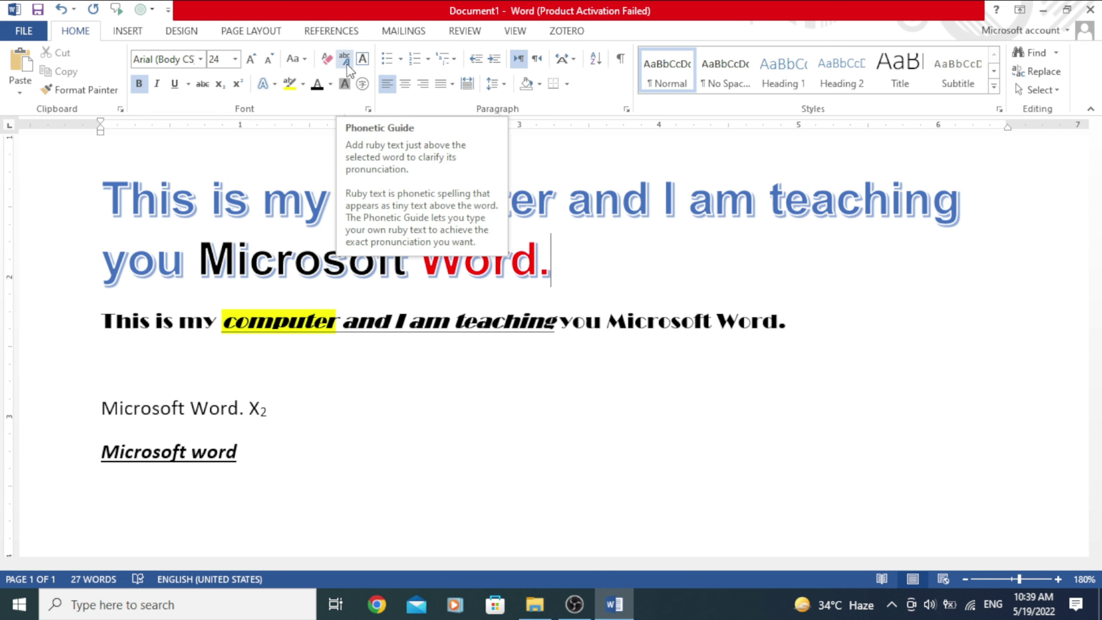
left_click(382, 370)
scroll(378, 370, "down", 3)
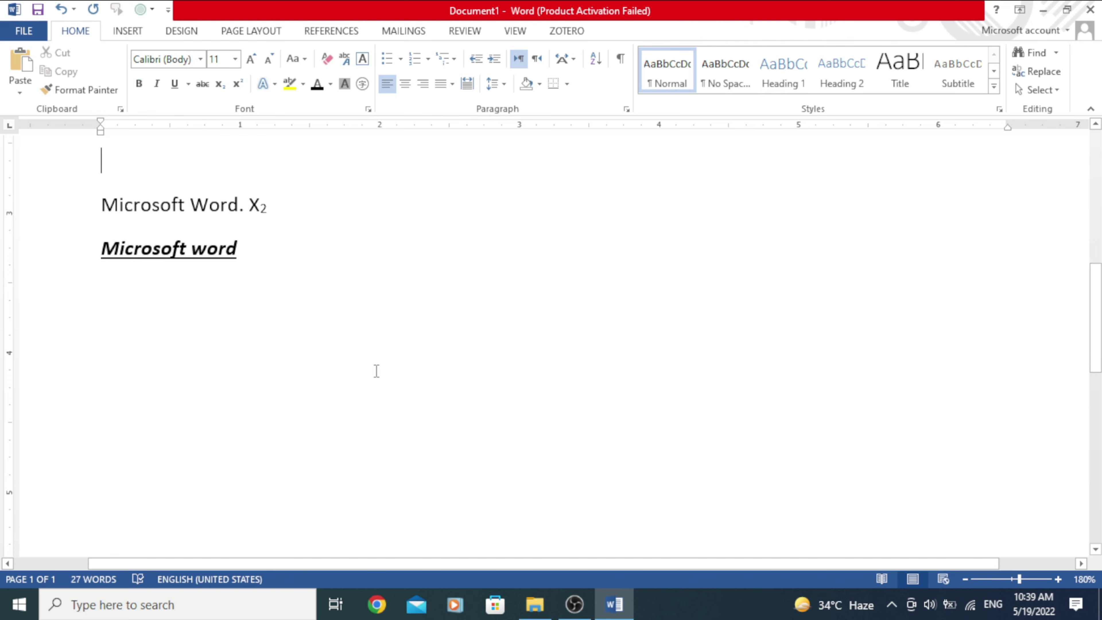
scroll(376, 371, "up", 4)
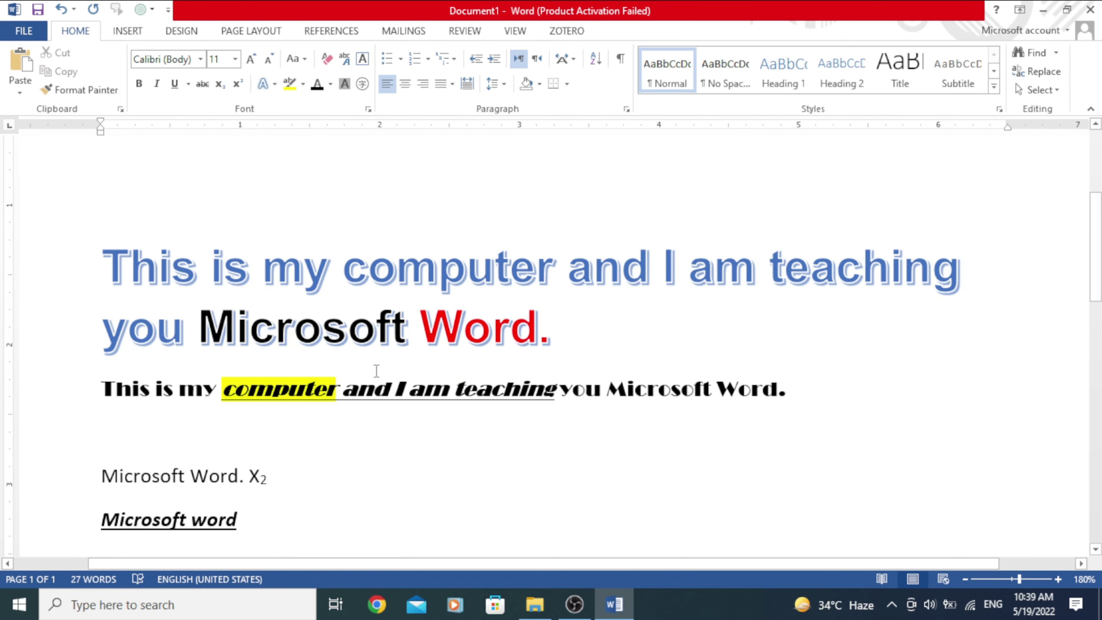
scroll(376, 372, "down", 5)
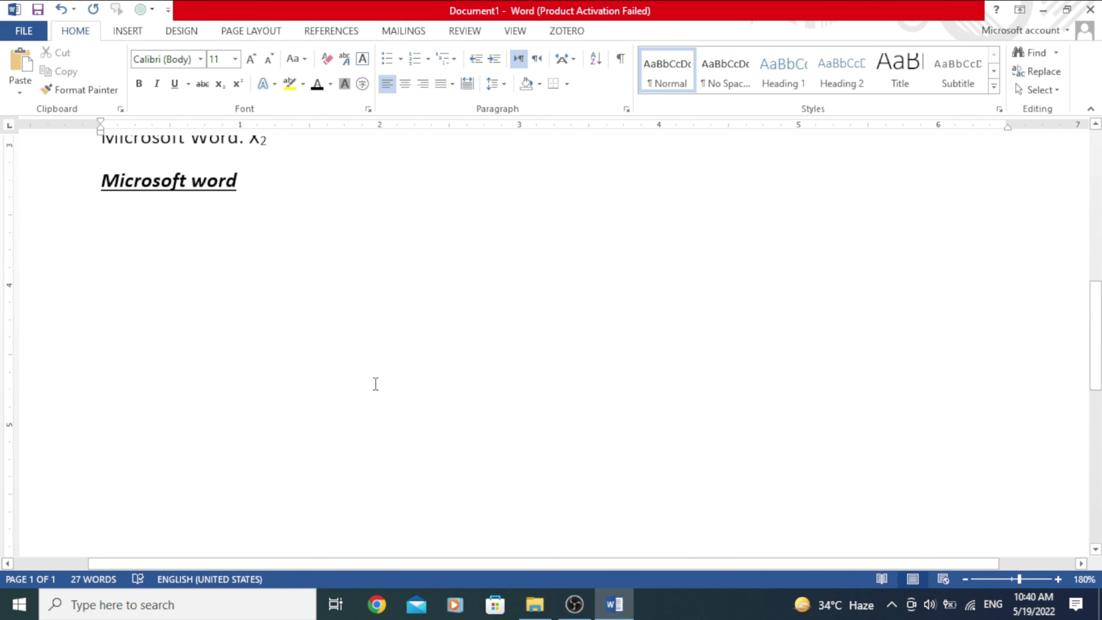
scroll(375, 383, "up", 2)
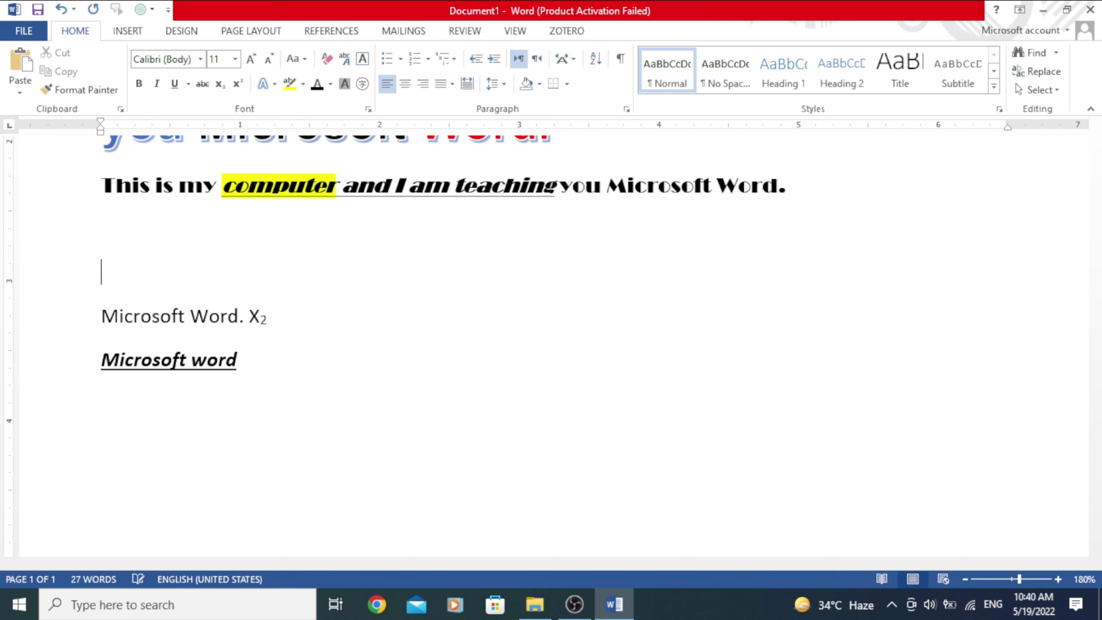
scroll(217, 289, "down", 5)
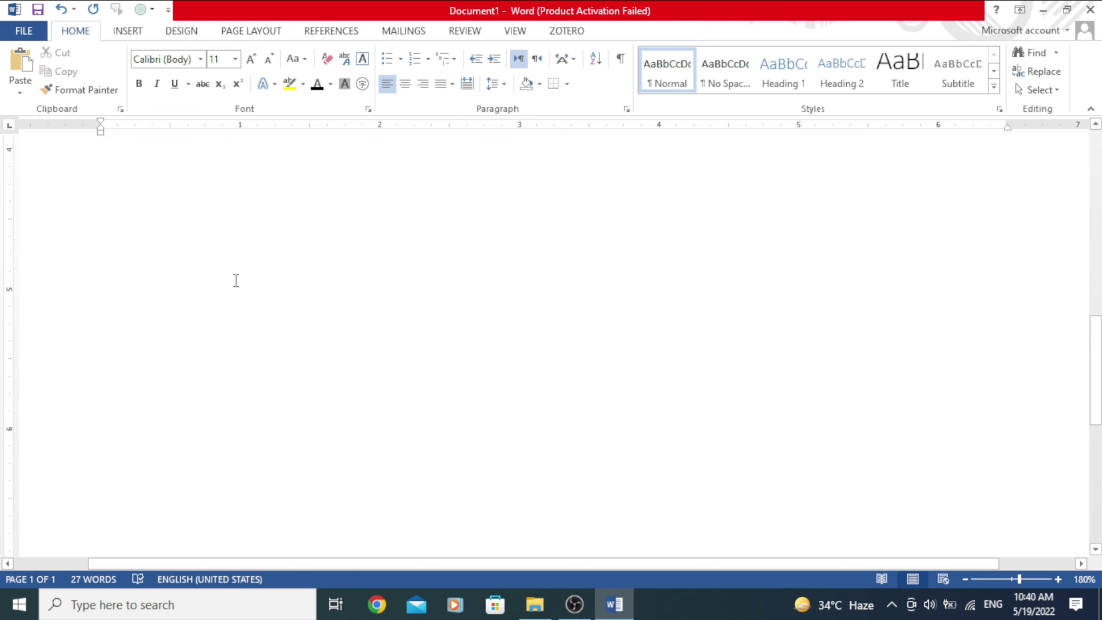
scroll(218, 285, "up", 3)
left_click(259, 245)
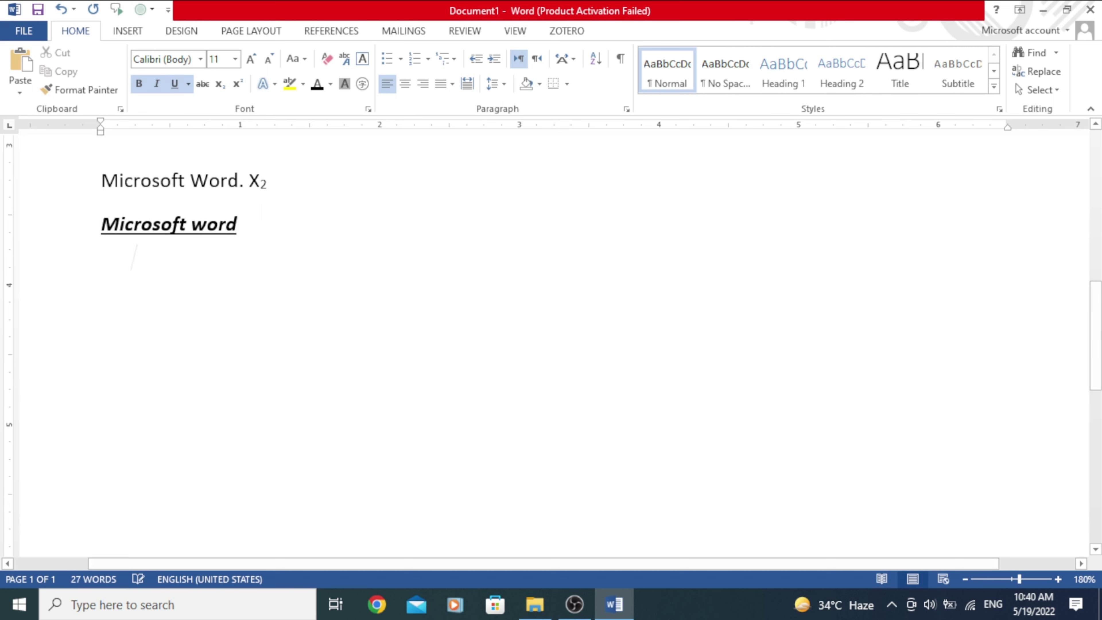
Start a new line below 'Microsoft word' without bold, italic or underline, and switch input to Chinese.
key("Return")
left_click(175, 84)
left_click(156, 83)
left_click(138, 83)
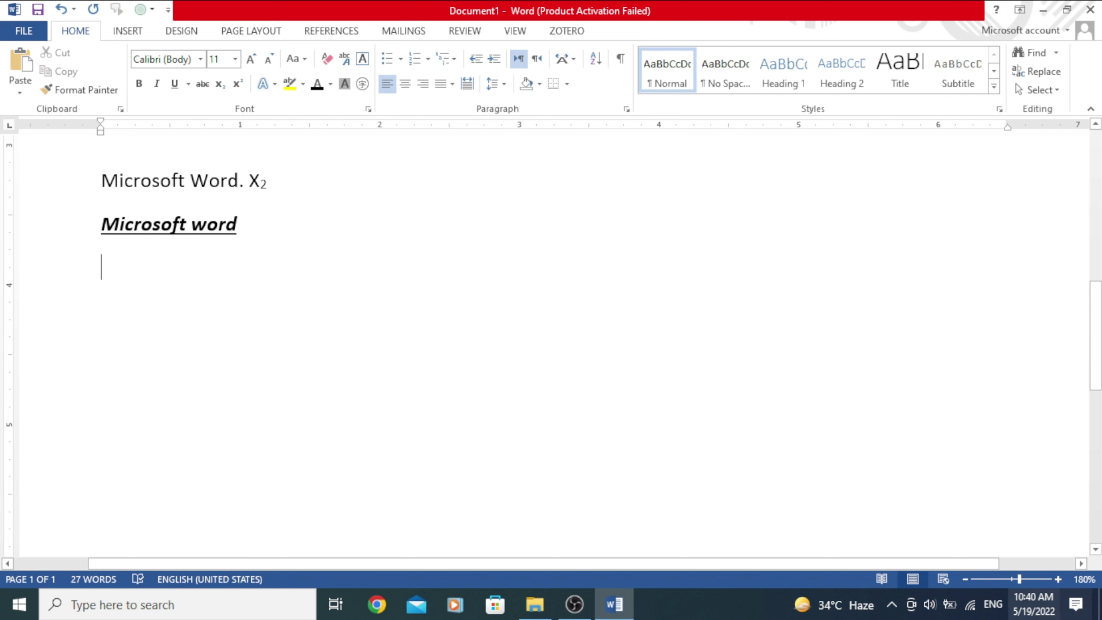
key("super+space")
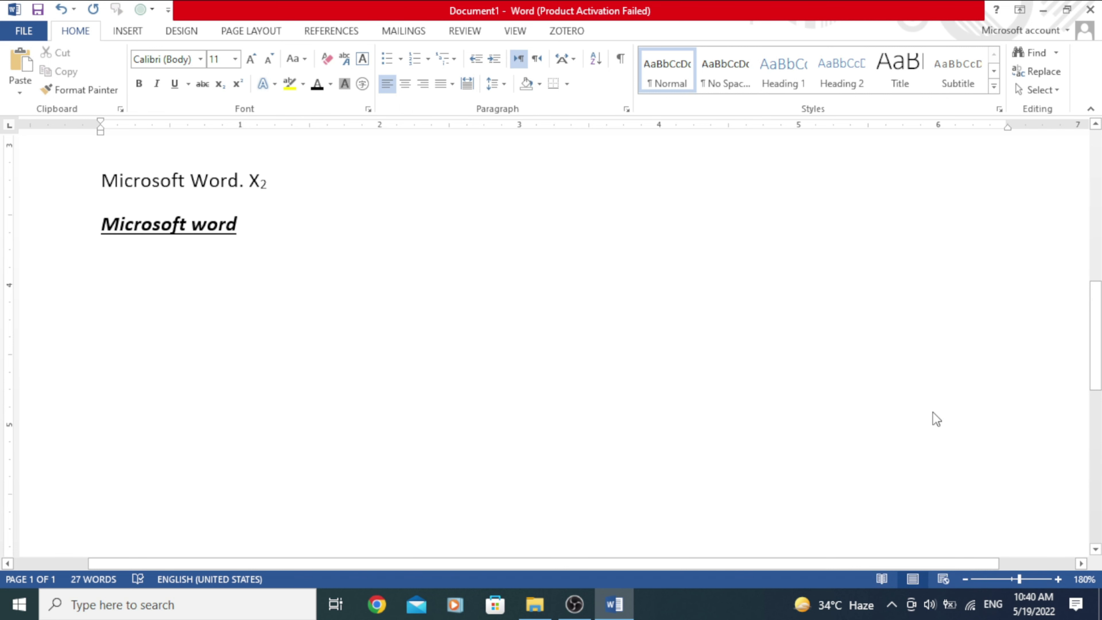
Type 我是伊莎恪。 with the Sogou IME, fixing the mistyped characters along the way.
type("我")
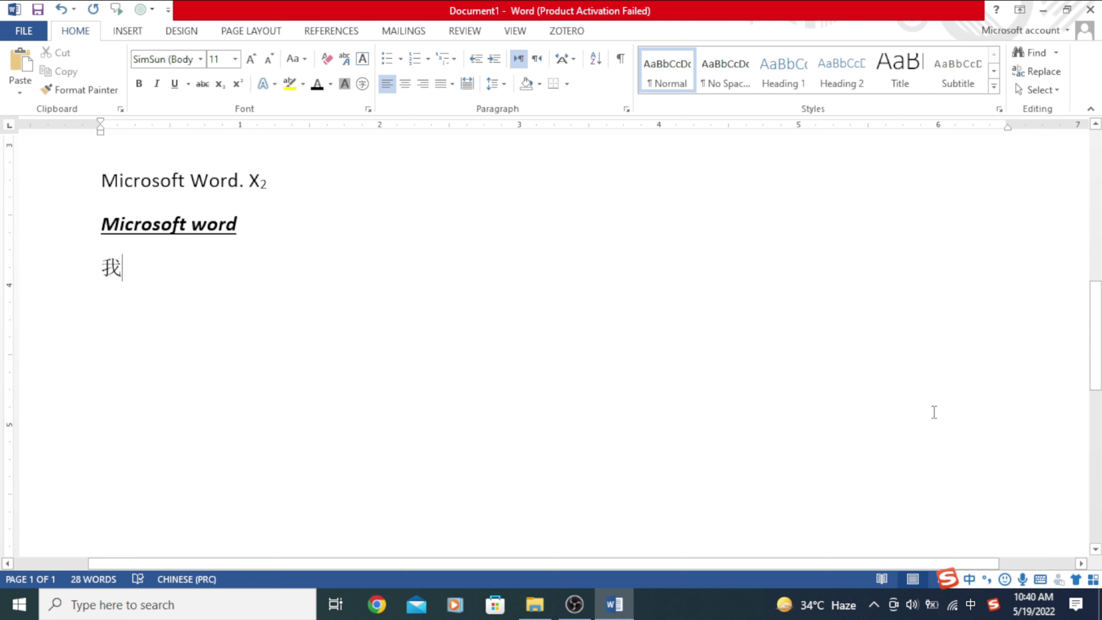
type("是也")
key("BackSpace")
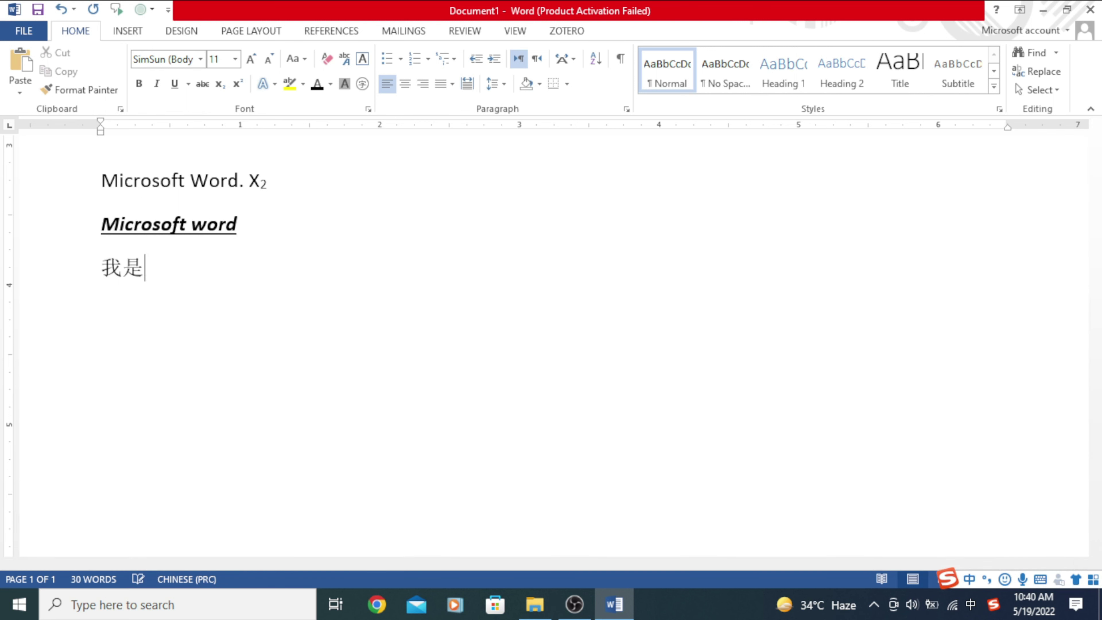
type("yi")
key("space")
type("y")
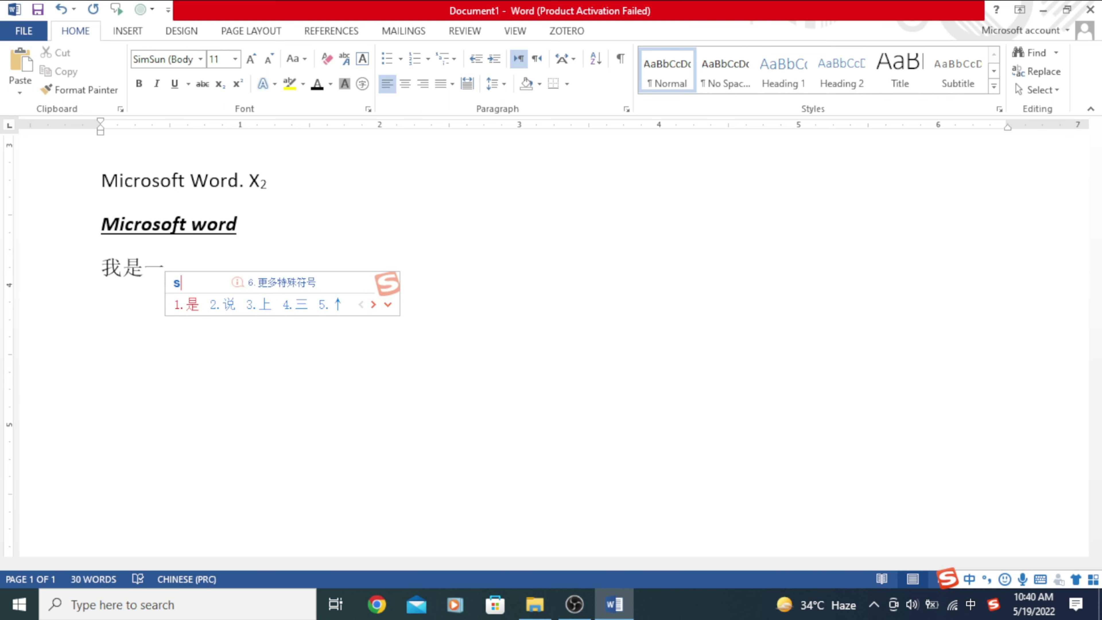
key("BackSpace")
key("BackSpace")
type("yi'sh")
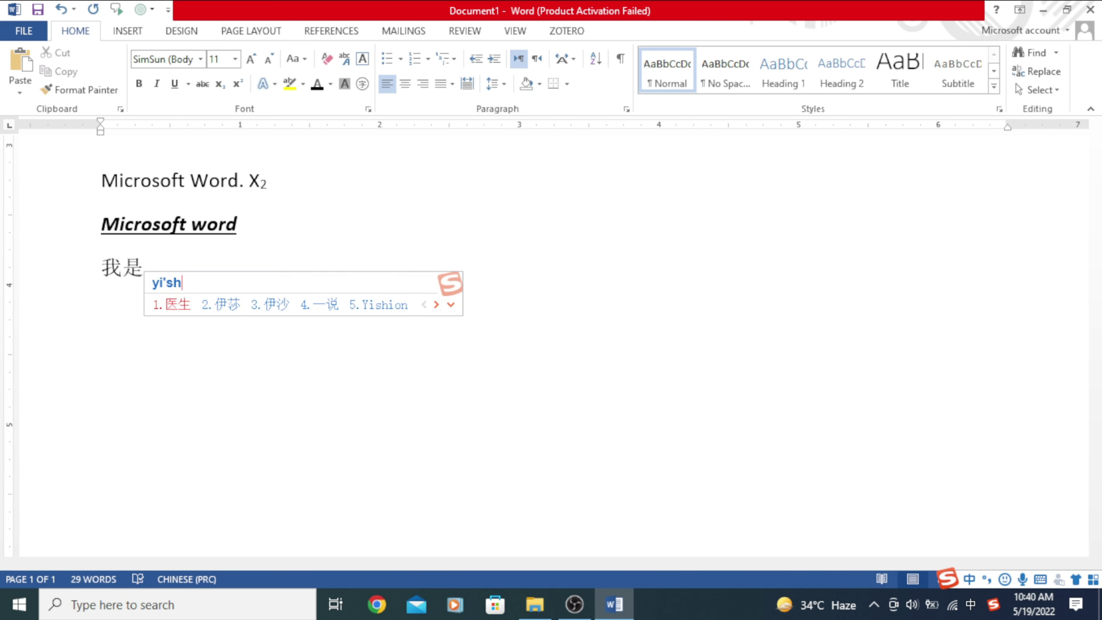
type("a")
key("space")
type("ke")
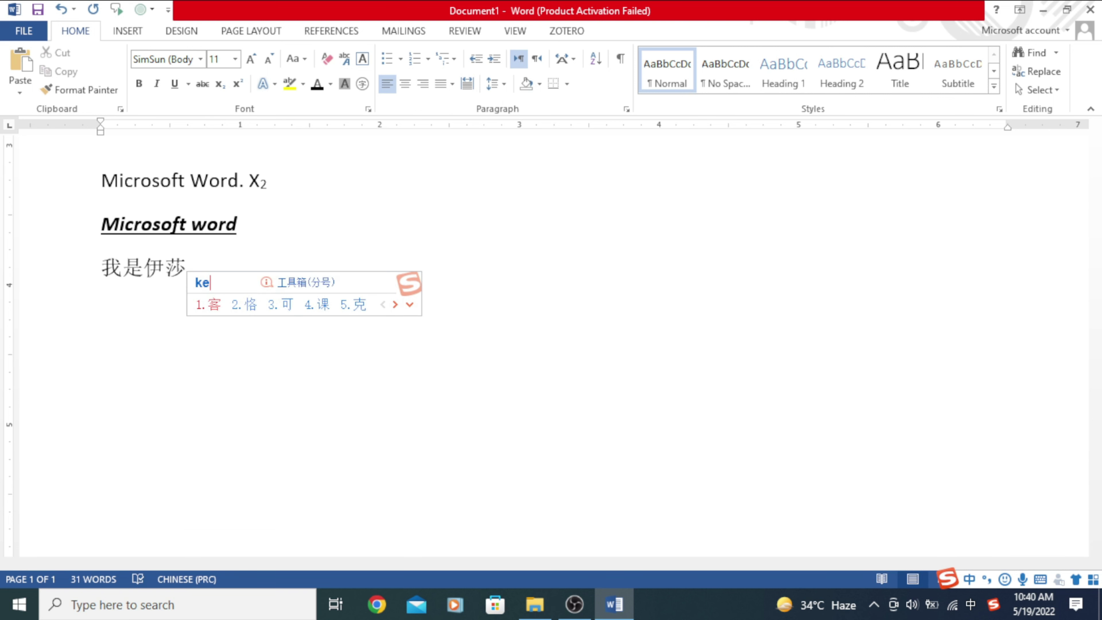
type("2")
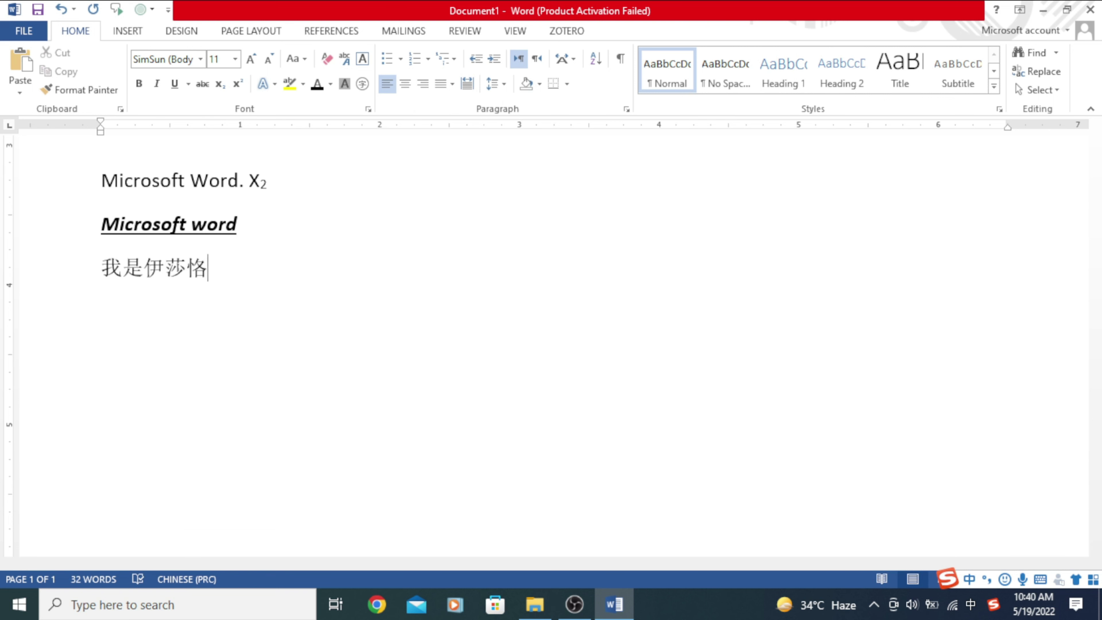
type("。")
Select the Chinese text 我是伊莎恪.
scroll(150, 295, "up", 1, "ctrl")
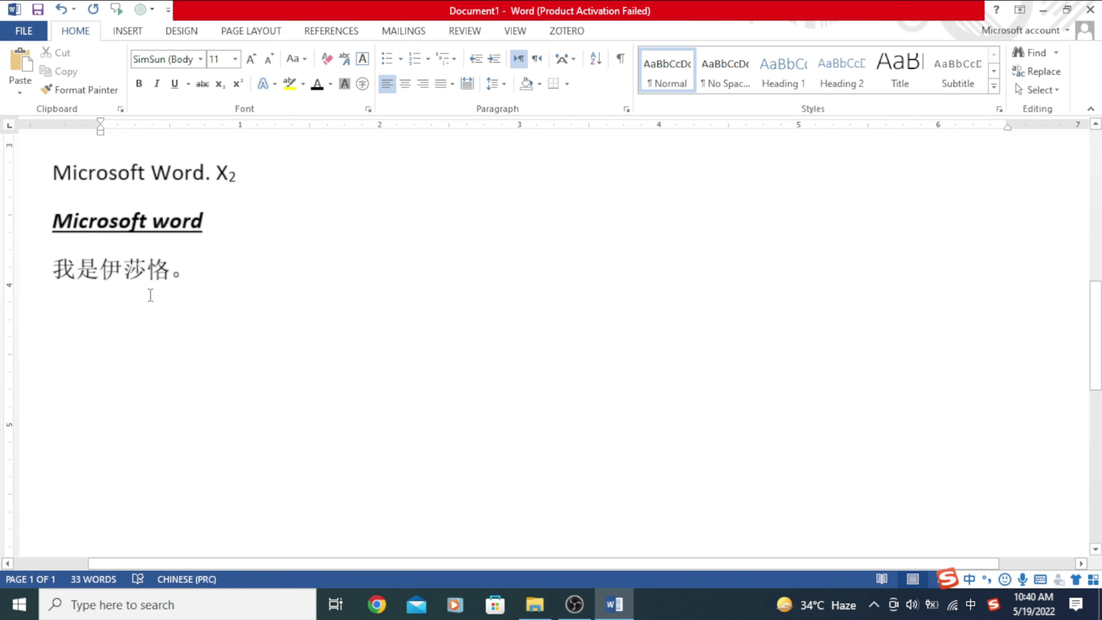
left_click_drag(587, 564, 469, 564)
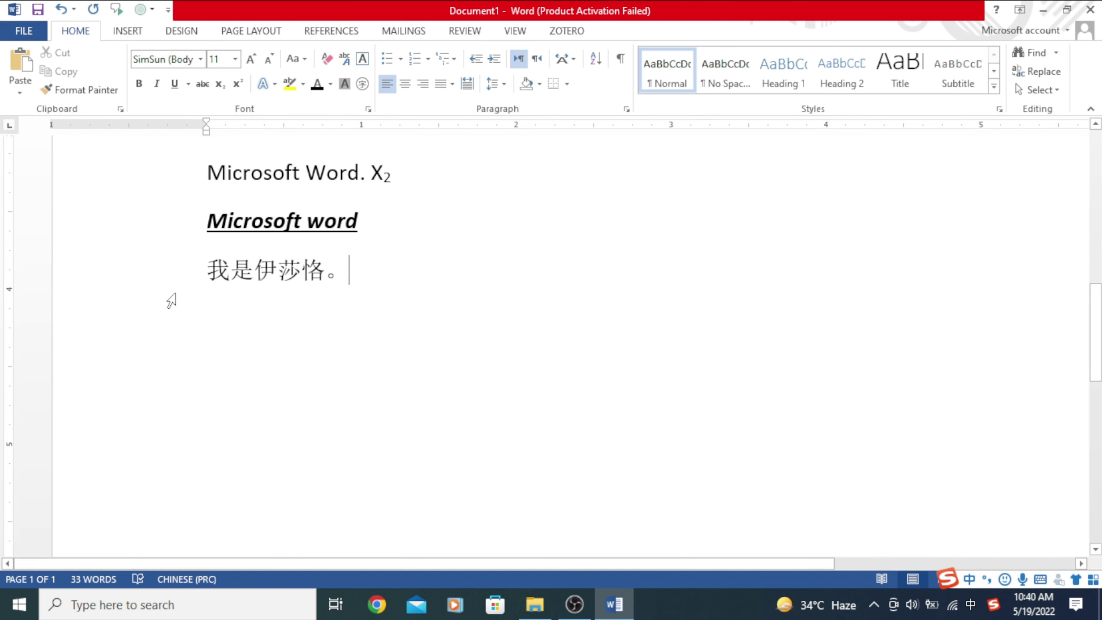
scroll(167, 290, "up", 1, "ctrl")
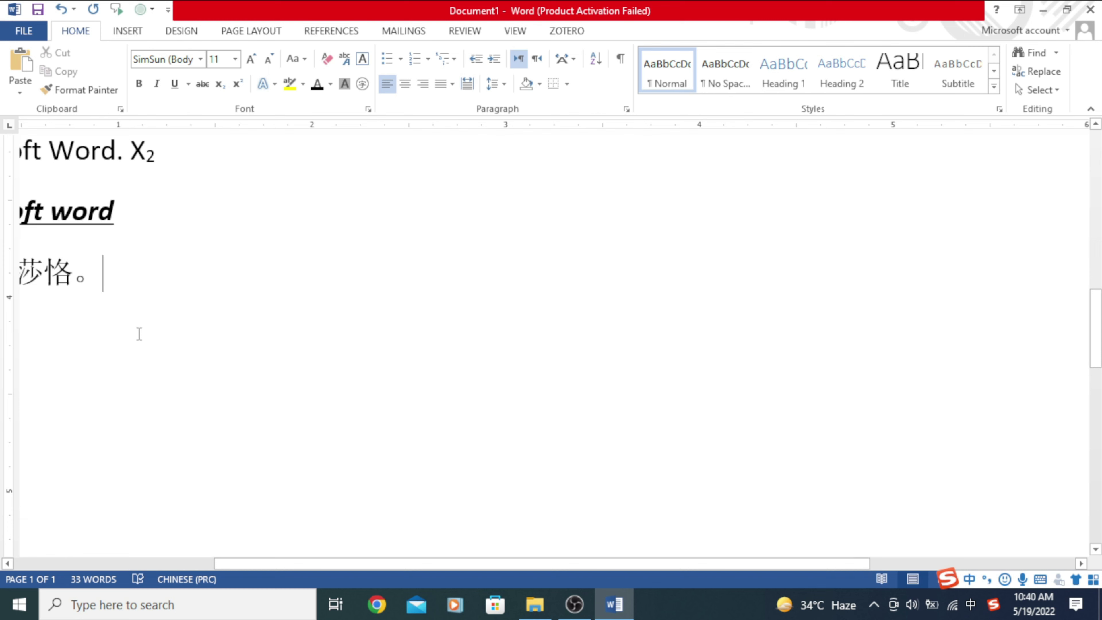
left_click_drag(667, 564, 463, 564)
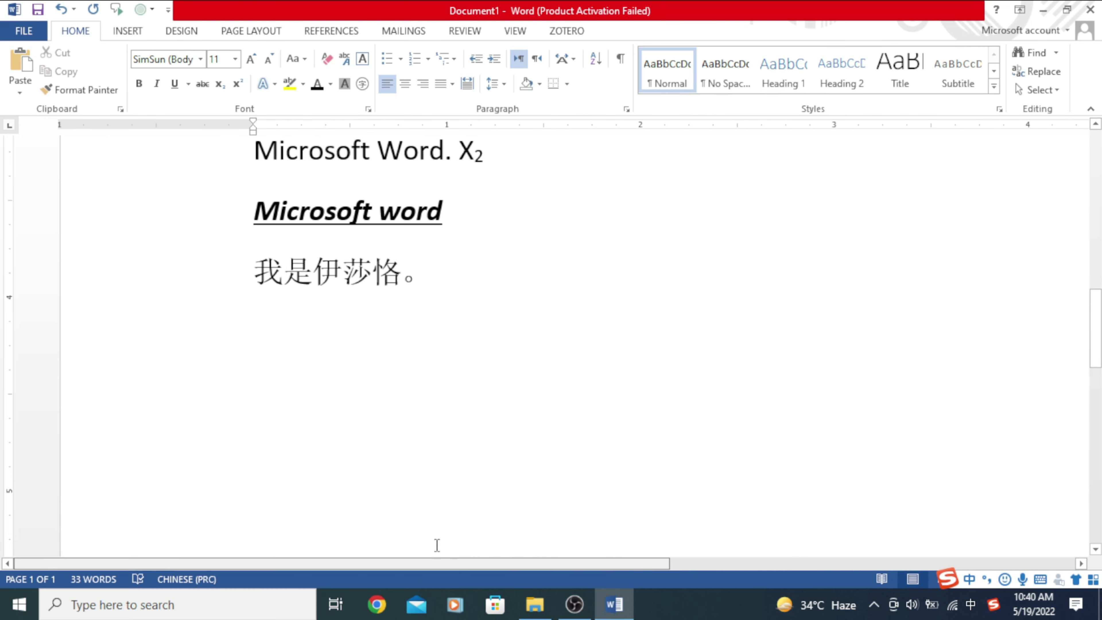
left_click_drag(396, 273, 255, 276)
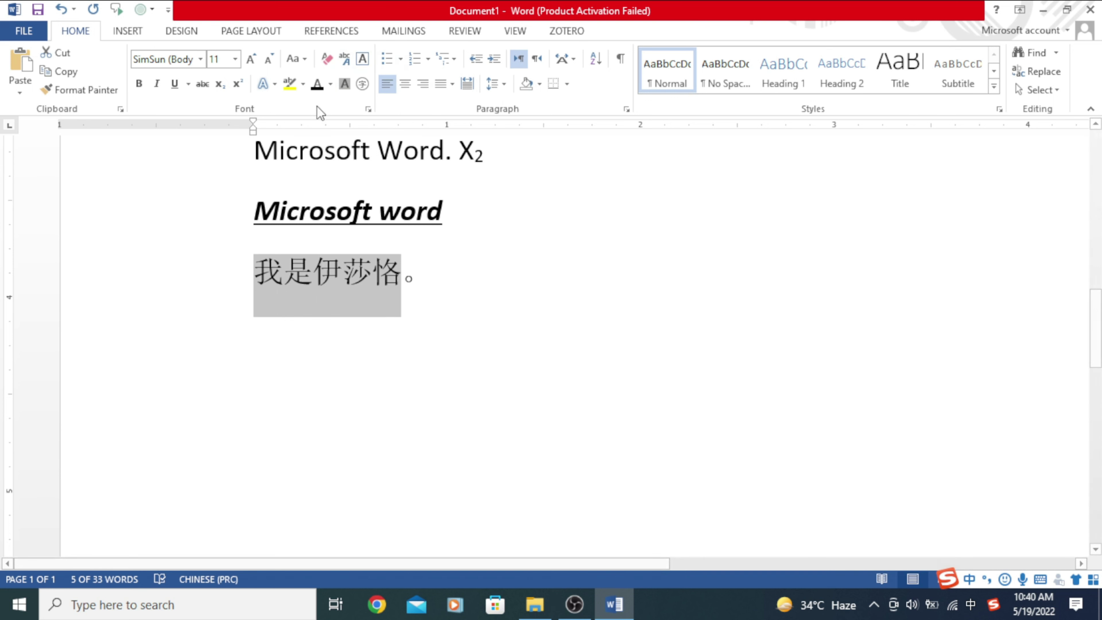
Apply a Phonetic Guide to 我是伊莎恪 so pinyin appears above each character.
left_click(345, 61)
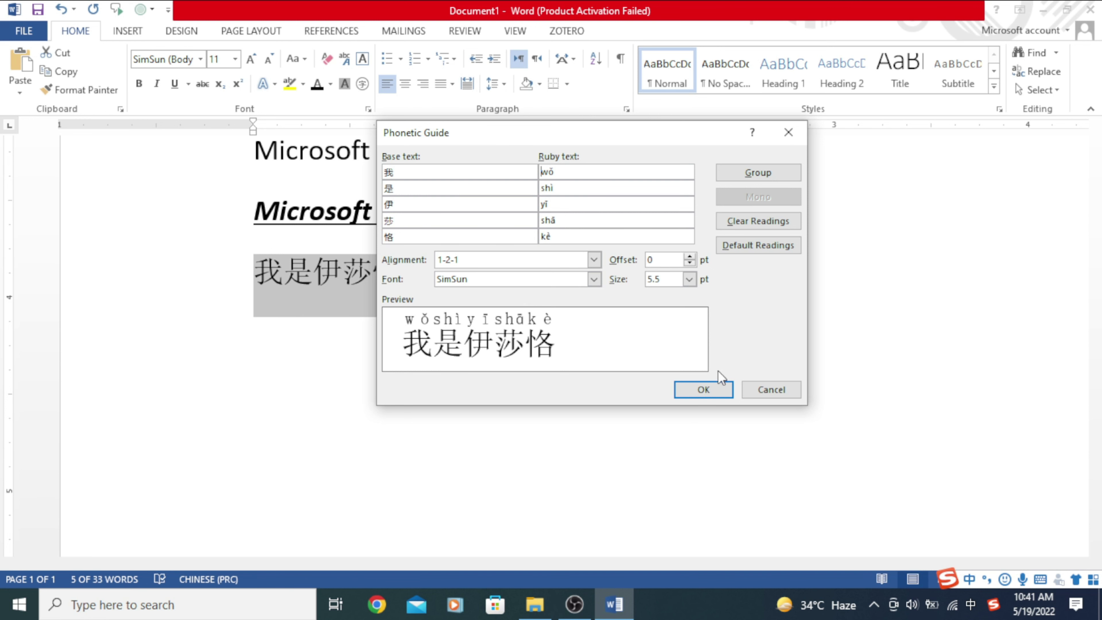
left_click(703, 390)
left_click(370, 373)
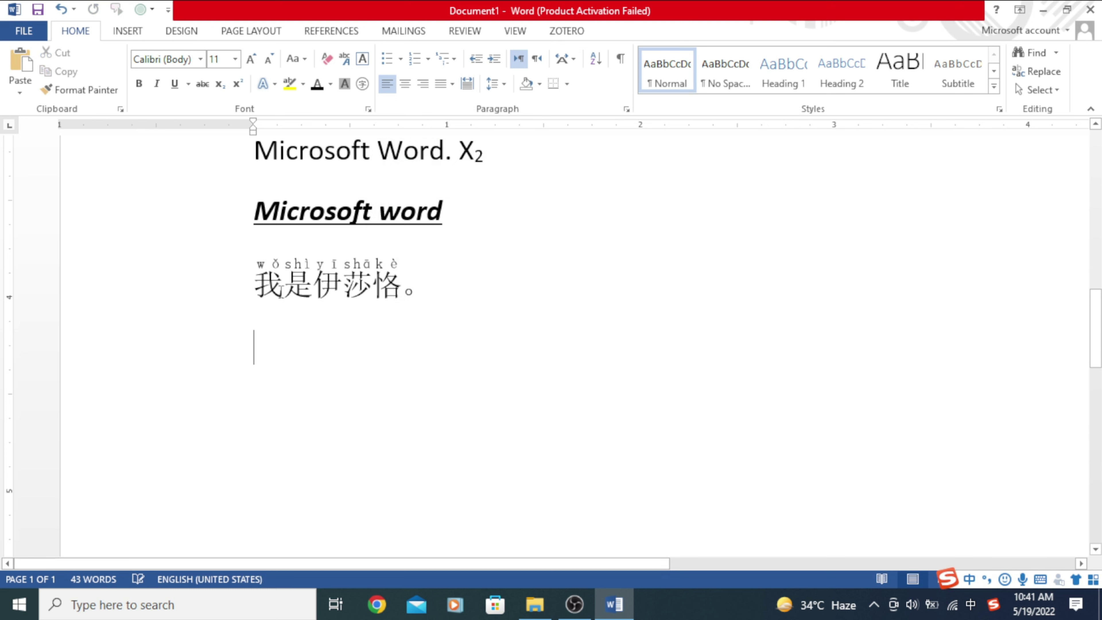
Check the annotation by selecting 我, 是 and the whole phrase, then place the cursor in that line.
scroll(704, 519, "up", 2, "ctrl")
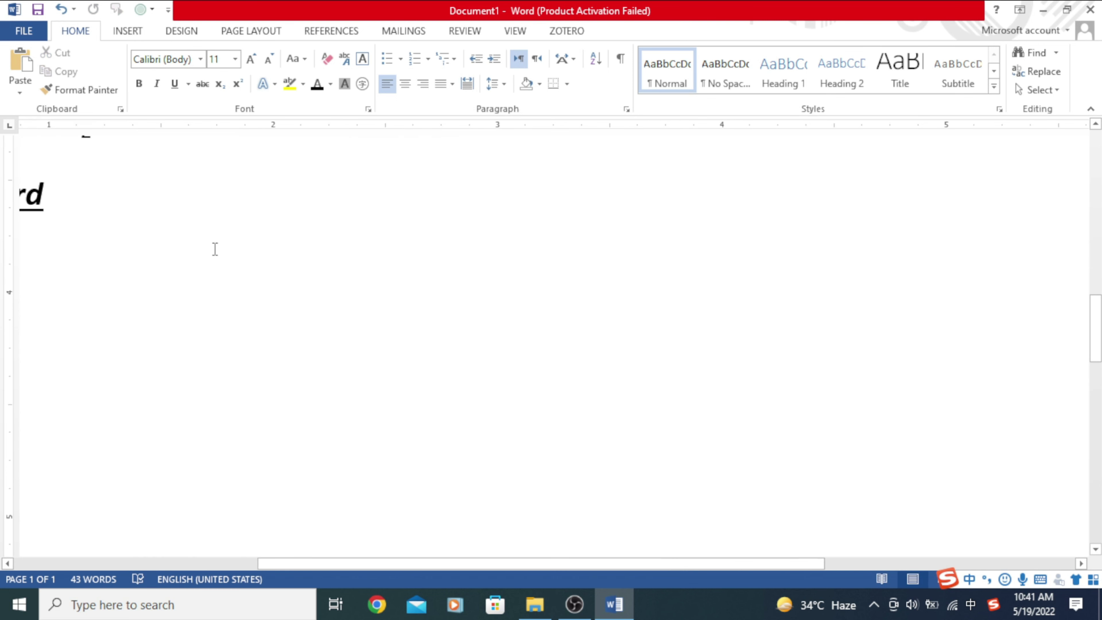
left_click_drag(708, 563, 460, 564)
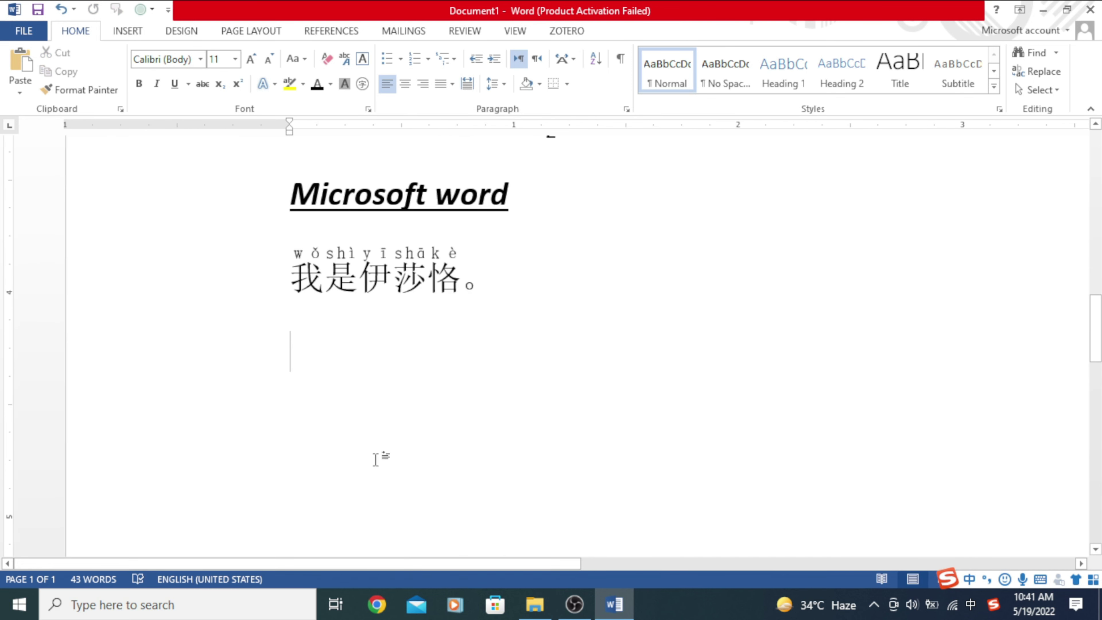
left_click_drag(316, 254, 283, 255)
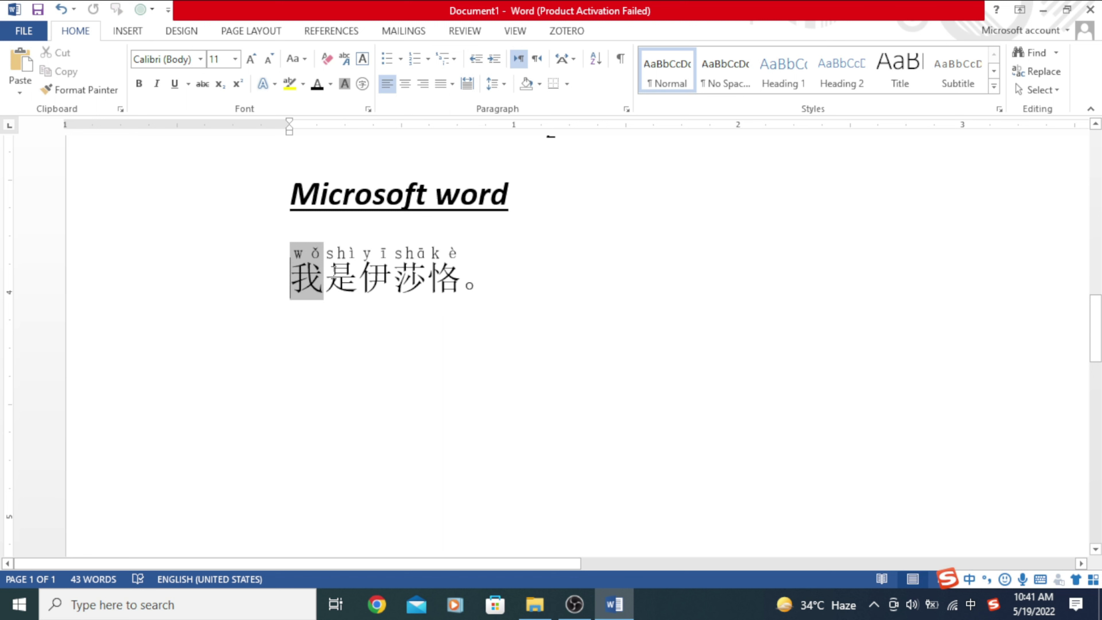
left_click(343, 256)
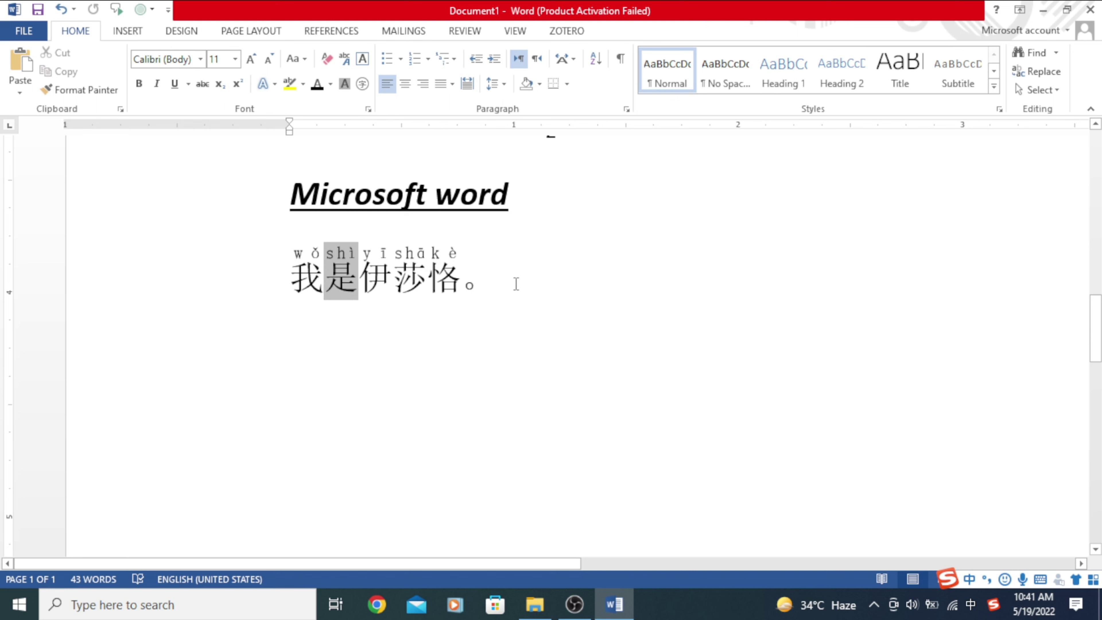
left_click_drag(513, 304, 357, 279)
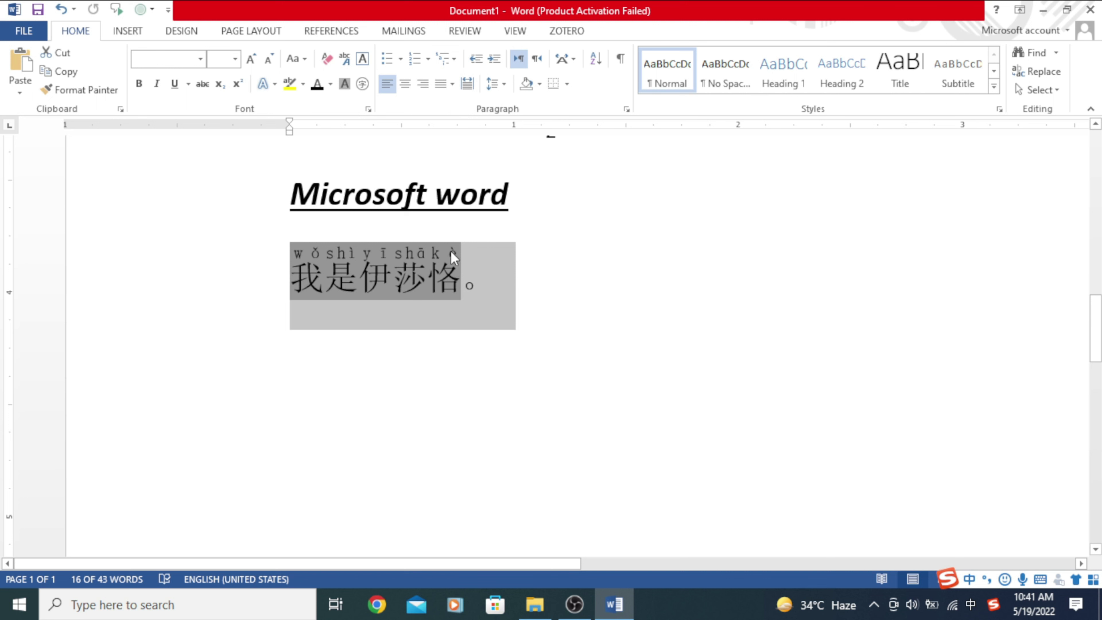
left_click(353, 381)
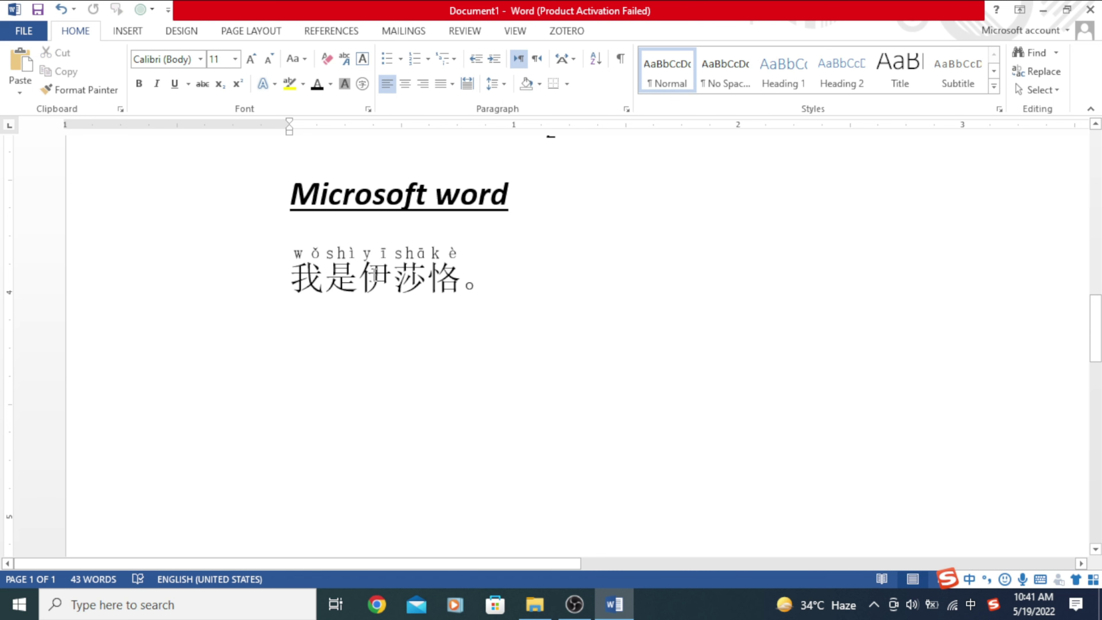
scroll(434, 278, "right", 5)
left_click(406, 290)
scroll(514, 364, "left", 2)
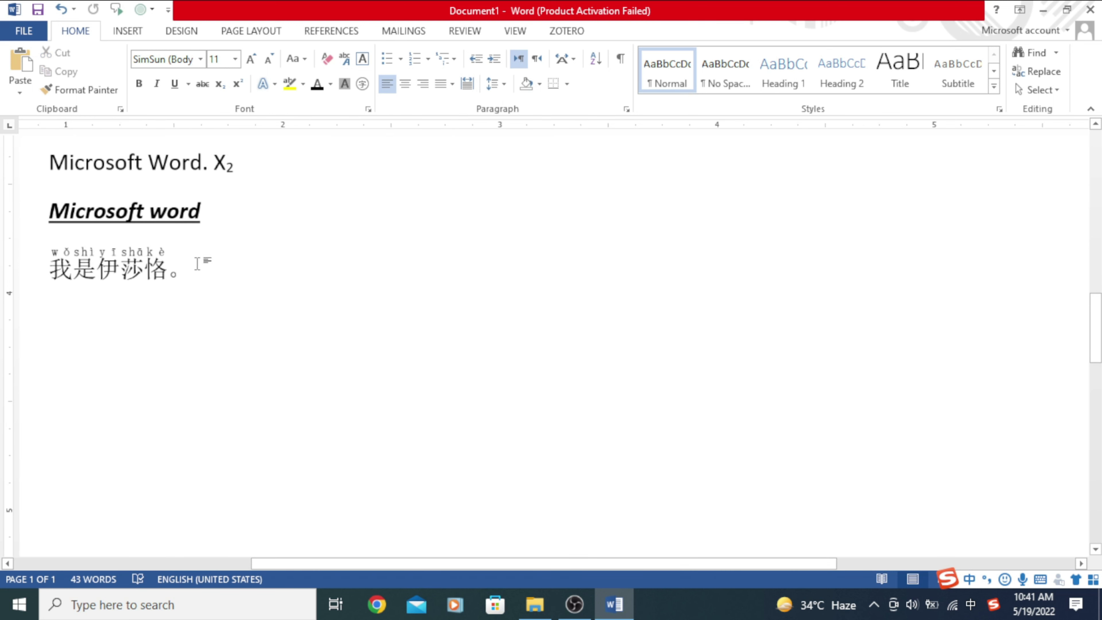
scroll(406, 394, "left", 3)
scroll(146, 222, "up", 5)
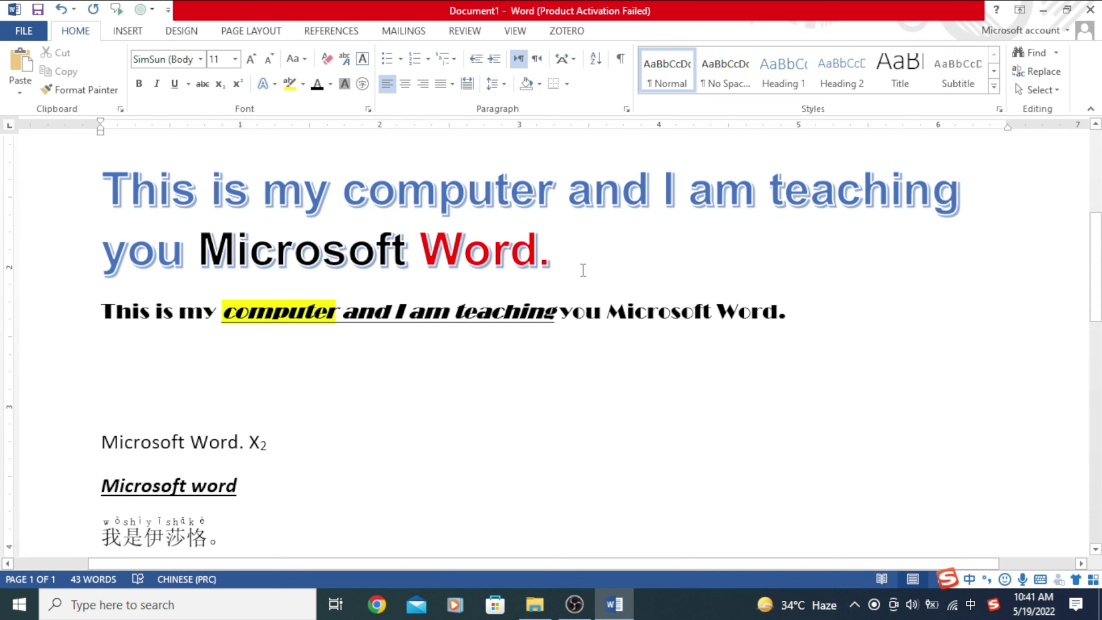
double_click(89, 201)
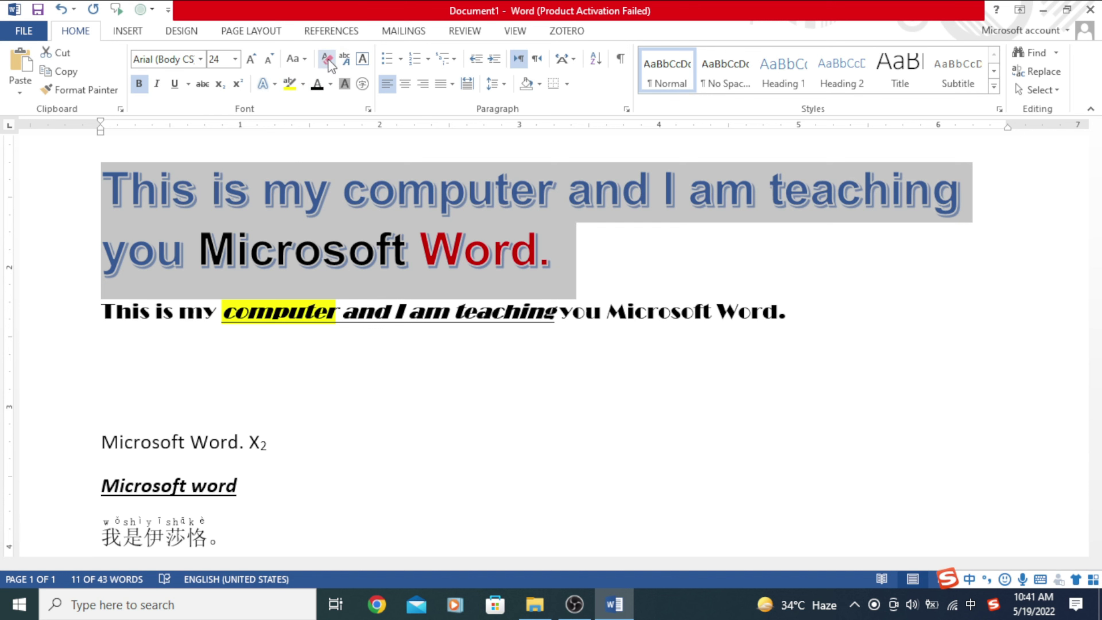
left_click(326, 59)
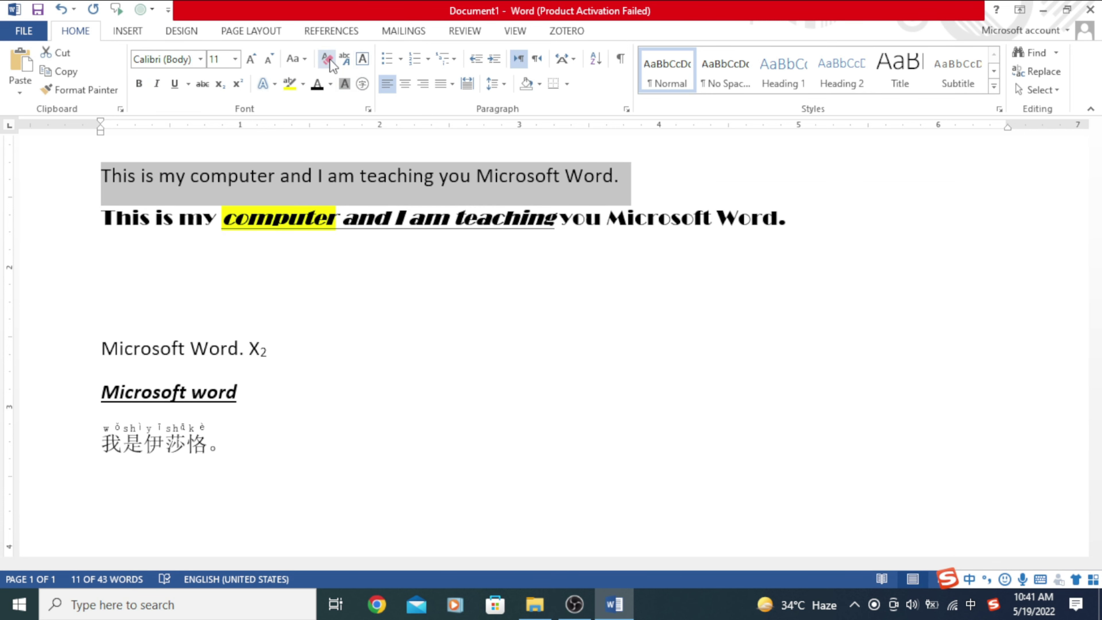
key("ctrl+z")
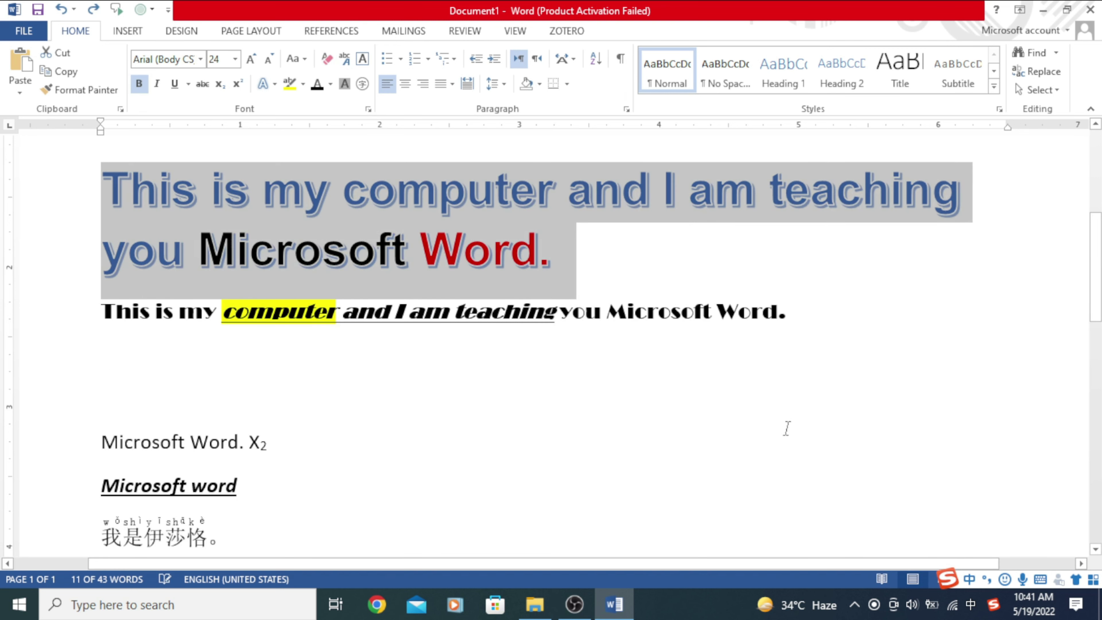
left_click(325, 62)
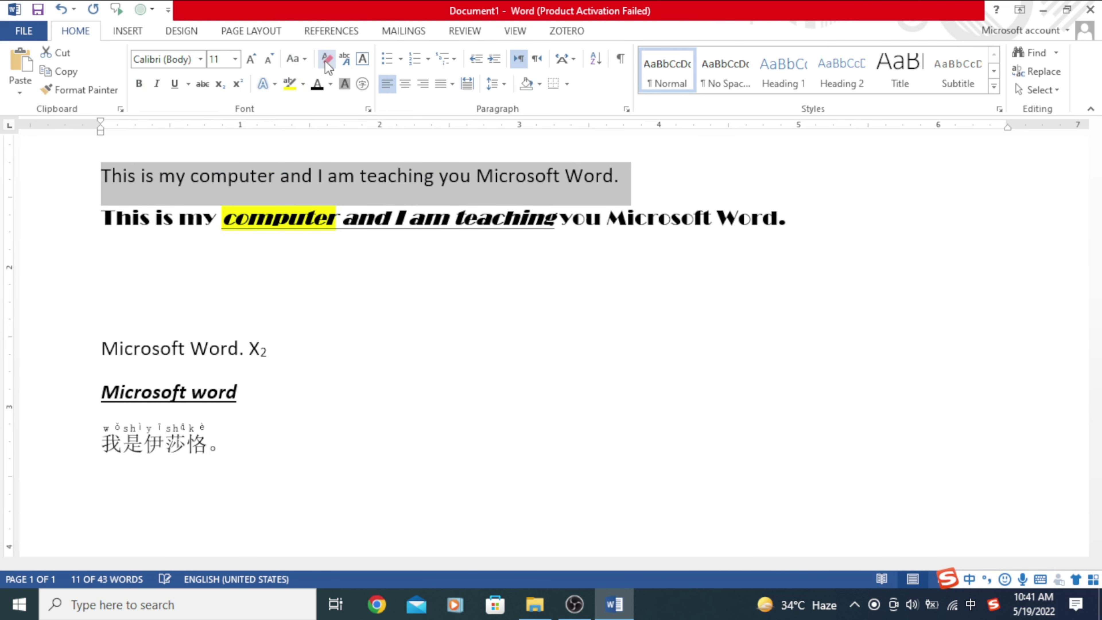
key("ctrl+z")
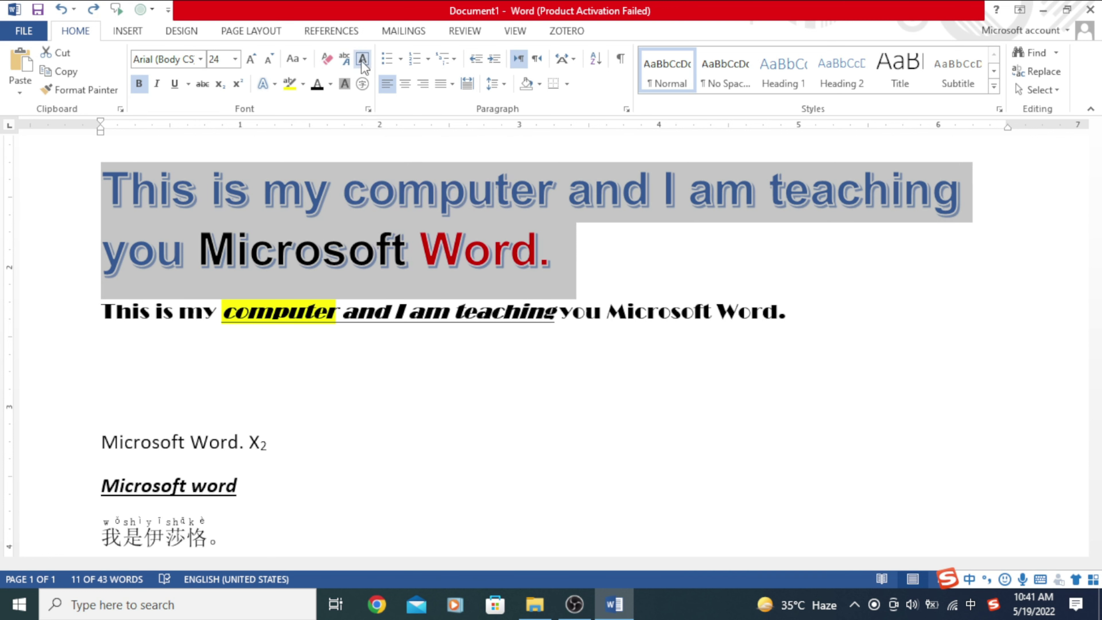
Put a character border around the word 'Microsoft' in the large heading.
left_click(508, 189)
left_click_drag(423, 249, 198, 237)
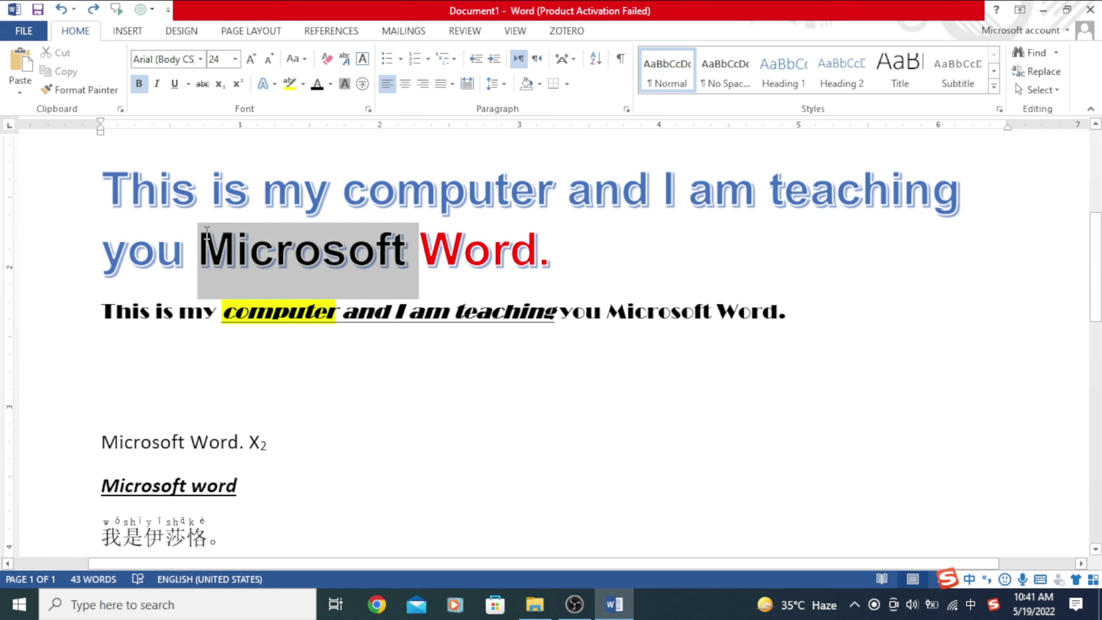
left_click(362, 59)
left_click(452, 429)
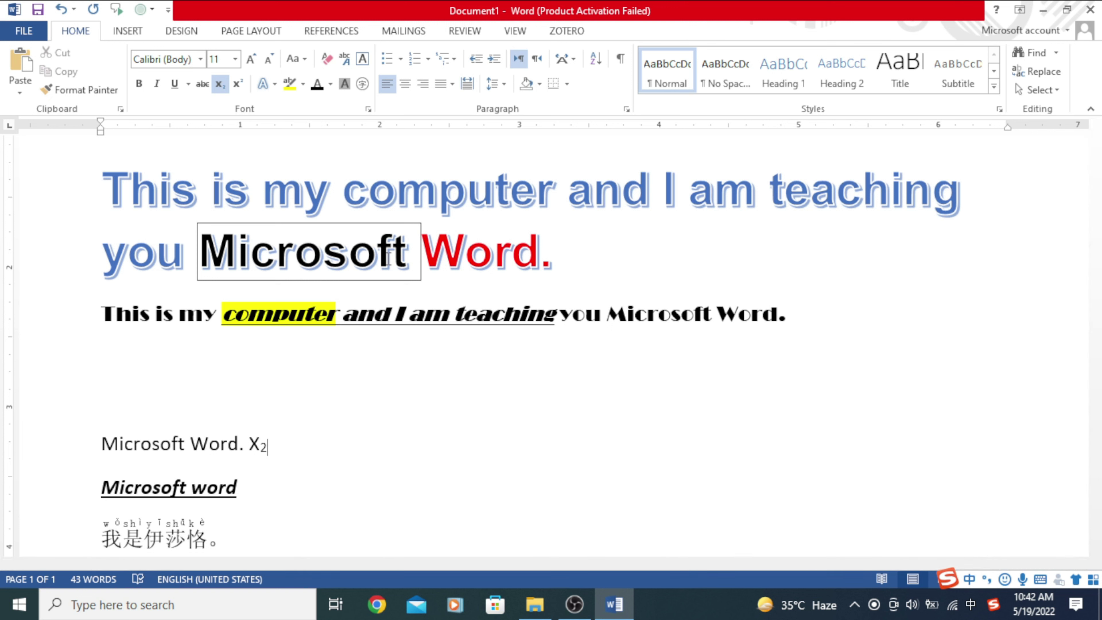
Look at the Enclose Characters options, close them without applying anything, and move to the empty line.
left_click(363, 87)
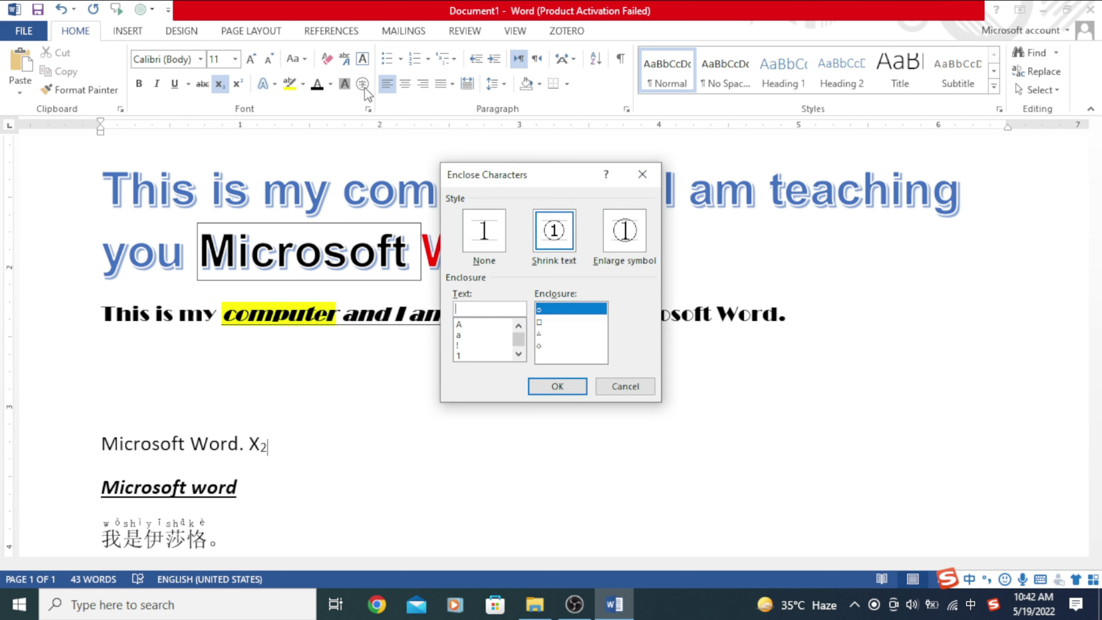
scroll(496, 326, "down", 1)
left_click_drag(519, 338, 521, 335)
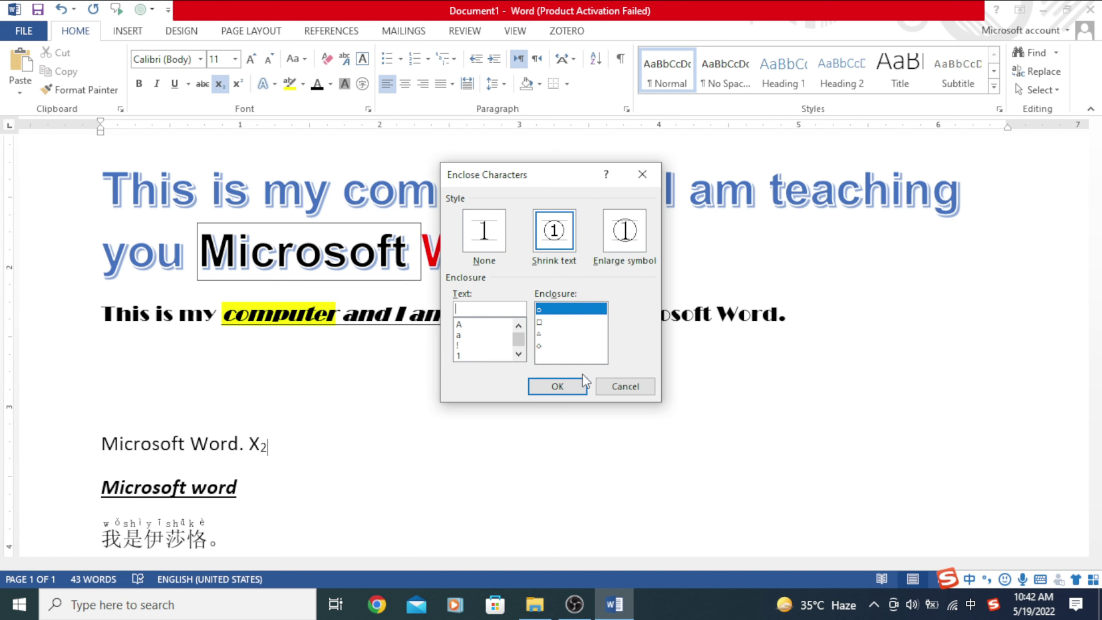
left_click(633, 385)
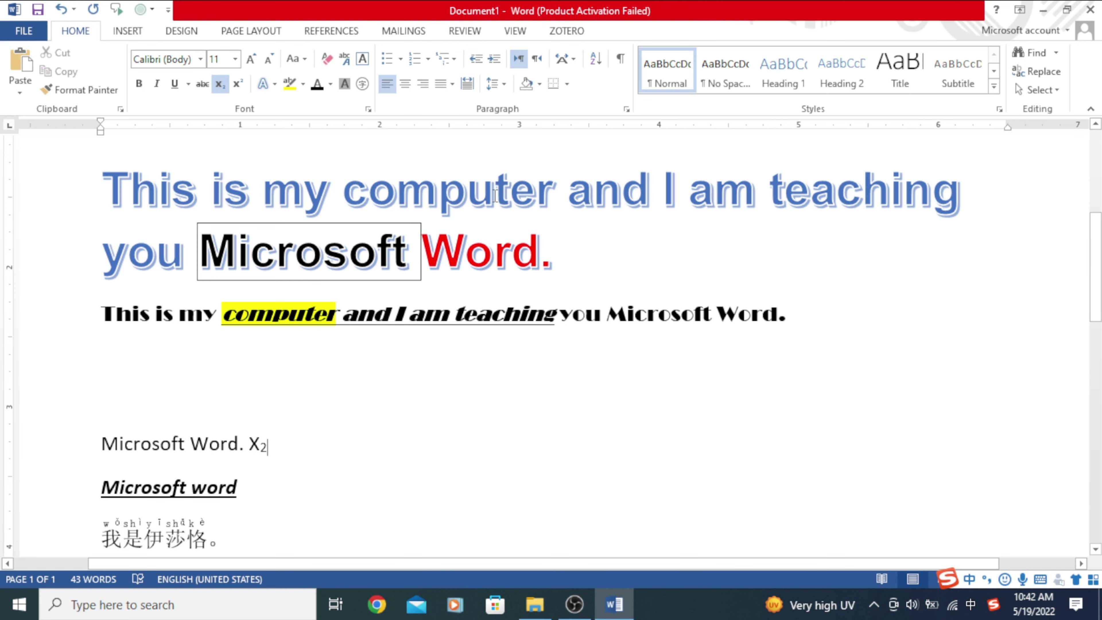
left_click(479, 381)
scroll(281, 320, "down", 5)
scroll(282, 320, "up", 2)
scroll(282, 321, "up", 3)
scroll(282, 321, "up", 2)
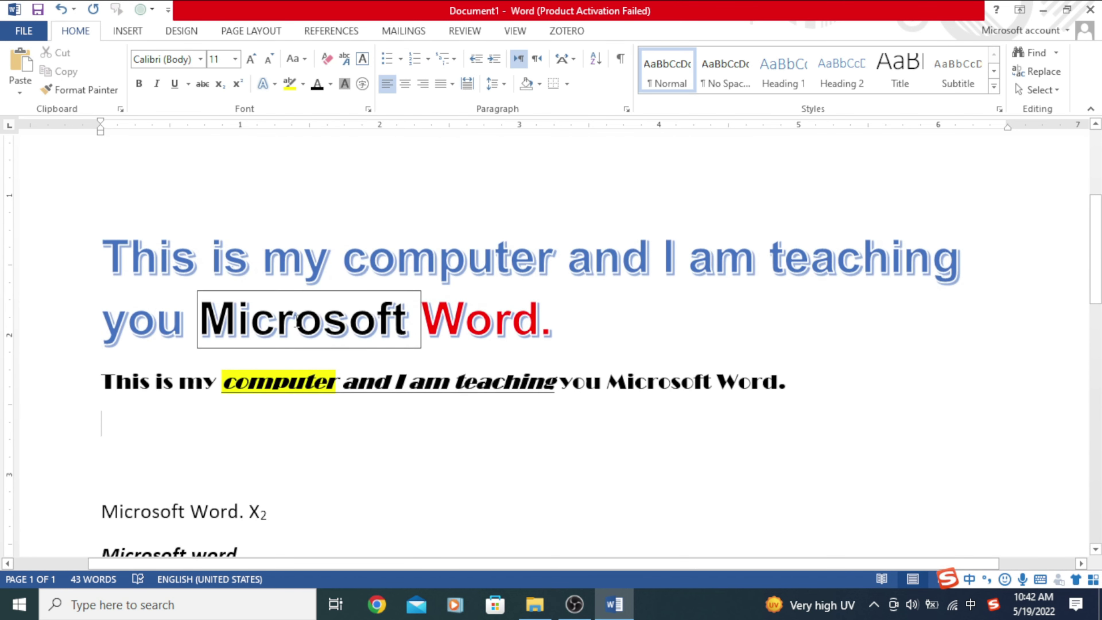
Add a 'Microsoft Office' line after the bold sentence.
left_click(803, 386)
key("Return")
type("Mic")
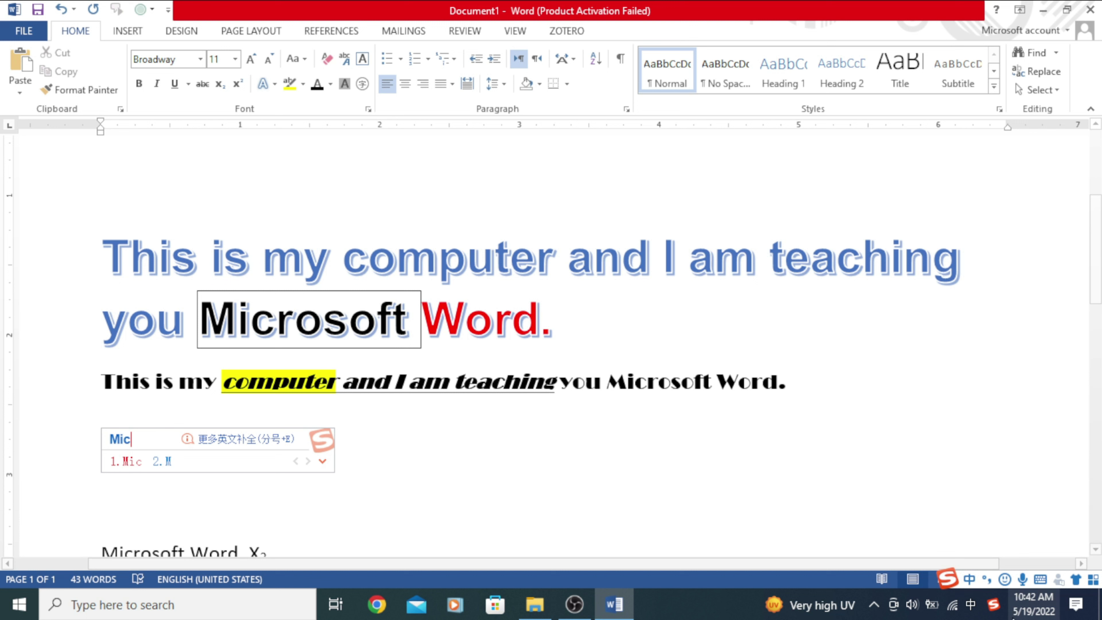
key("shift")
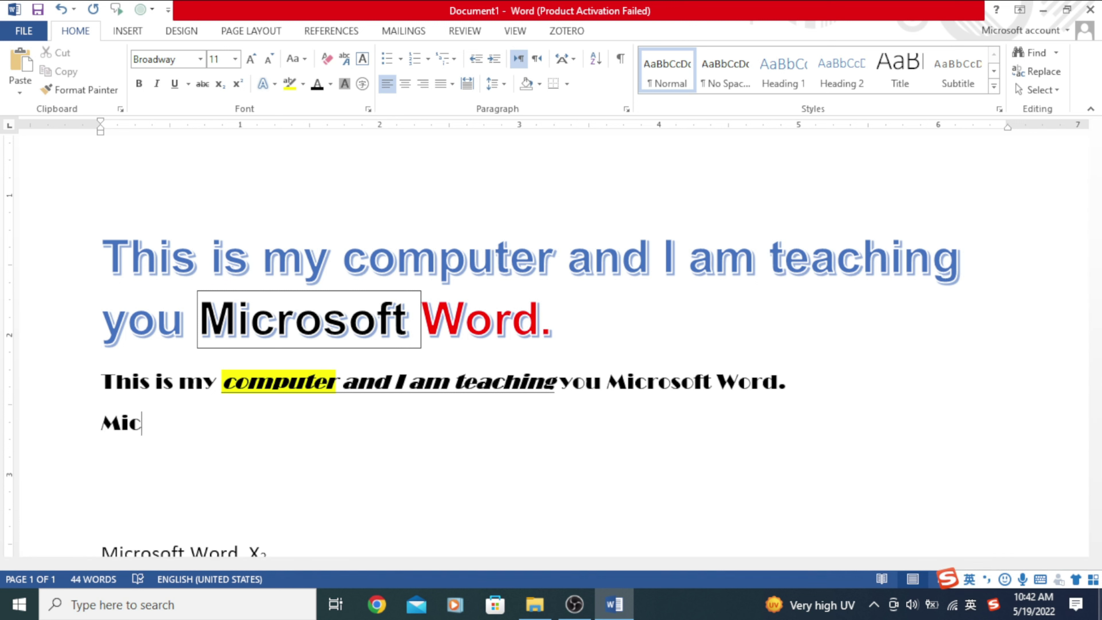
type("rosoft Office")
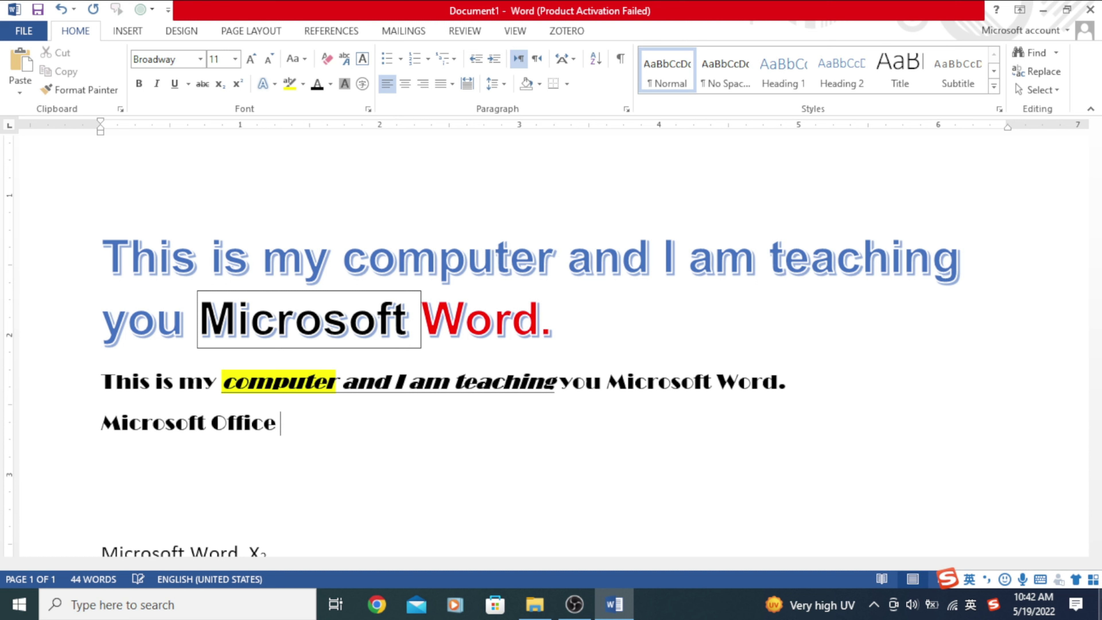
key("Return")
Start the next line with 'MS', correcting the misspelled 'Microsfot'.
type("Microsfot")
key("BackSpace")
key("BackSpace")
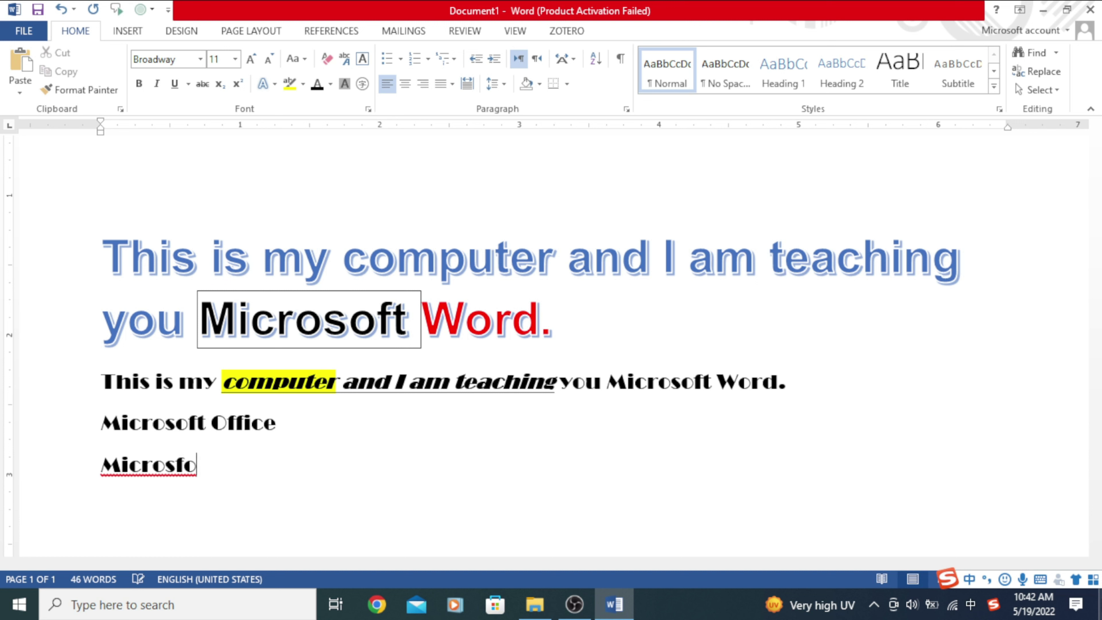
key("BackSpace")
key("BackSpace")
key("BackSpace")
key("BackSpace")
key("BackSpace")
key("BackSpace")
type("s")
key("BackSpace")
type("s")
key("BackSpace")
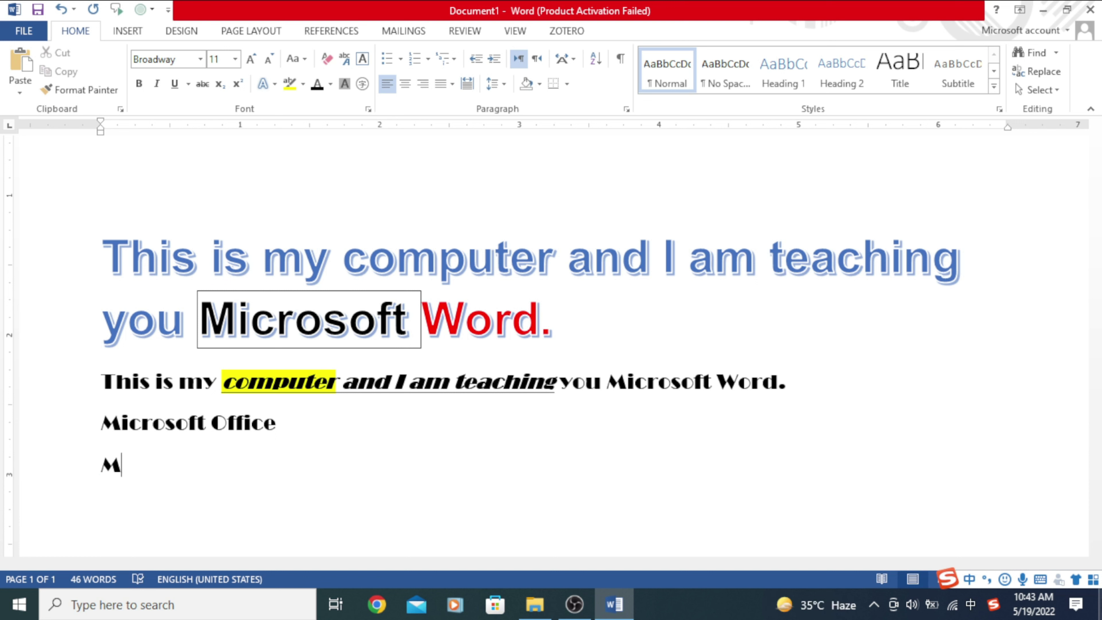
key("shift")
type("i")
key("BackSpace")
key("shift")
type("s")
key("Return")
Complete the line as 'MS Word'.
left_click(970, 608)
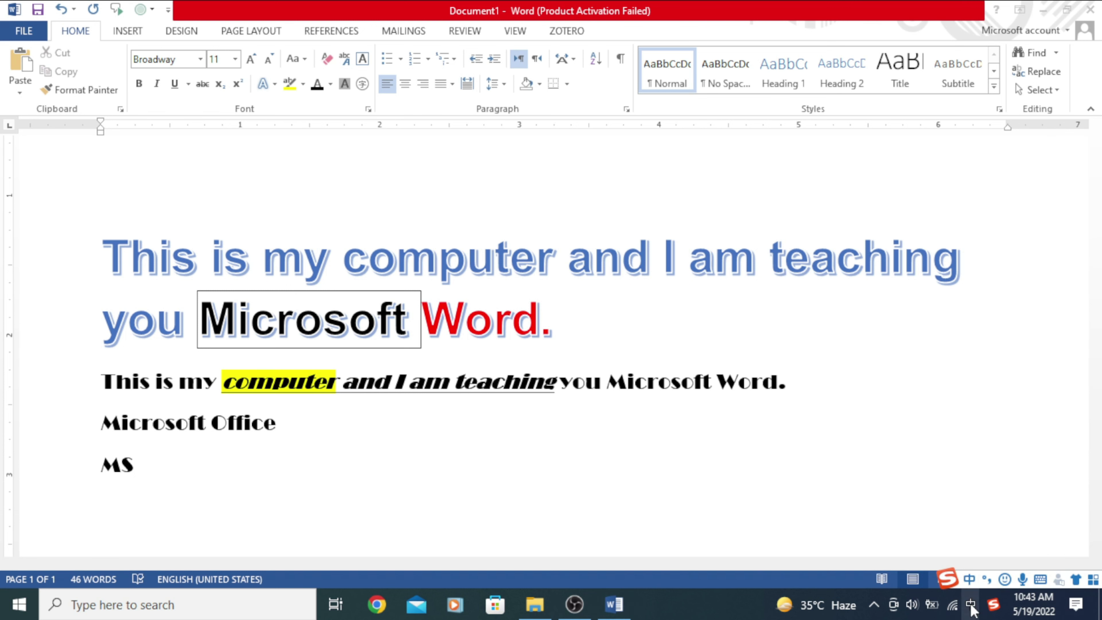
left_click(952, 605)
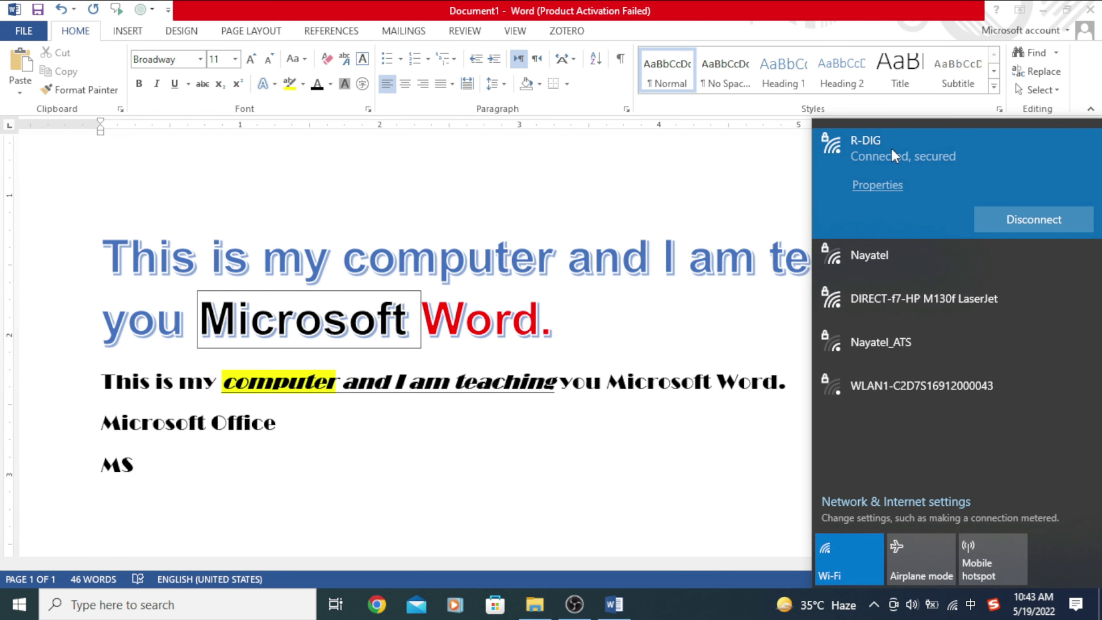
left_click(738, 465)
left_click(971, 608)
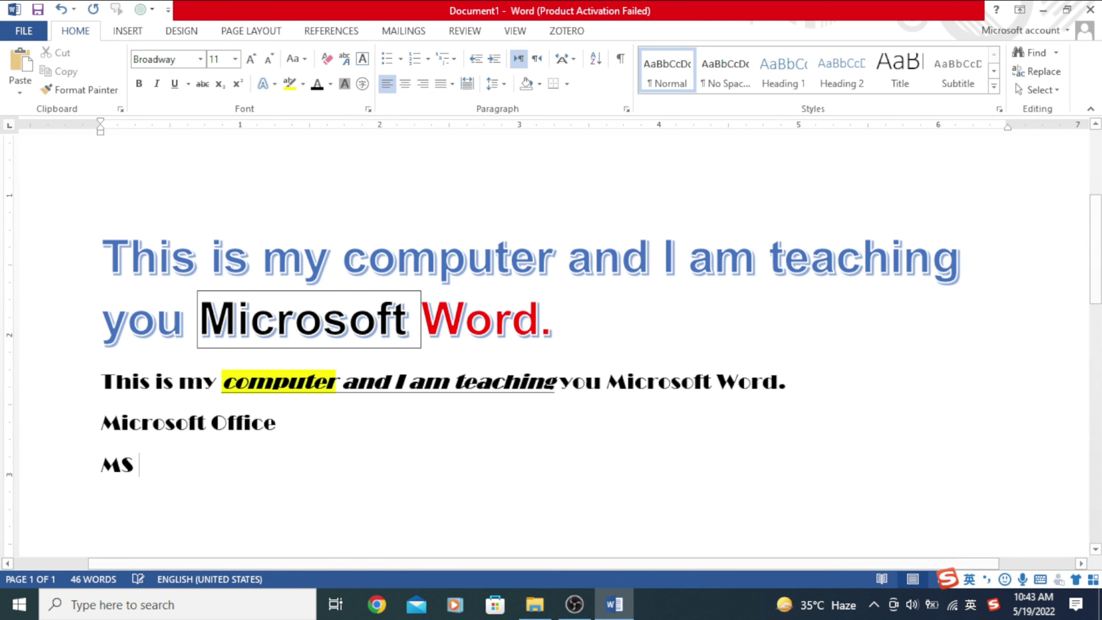
type("/")
key("shift")
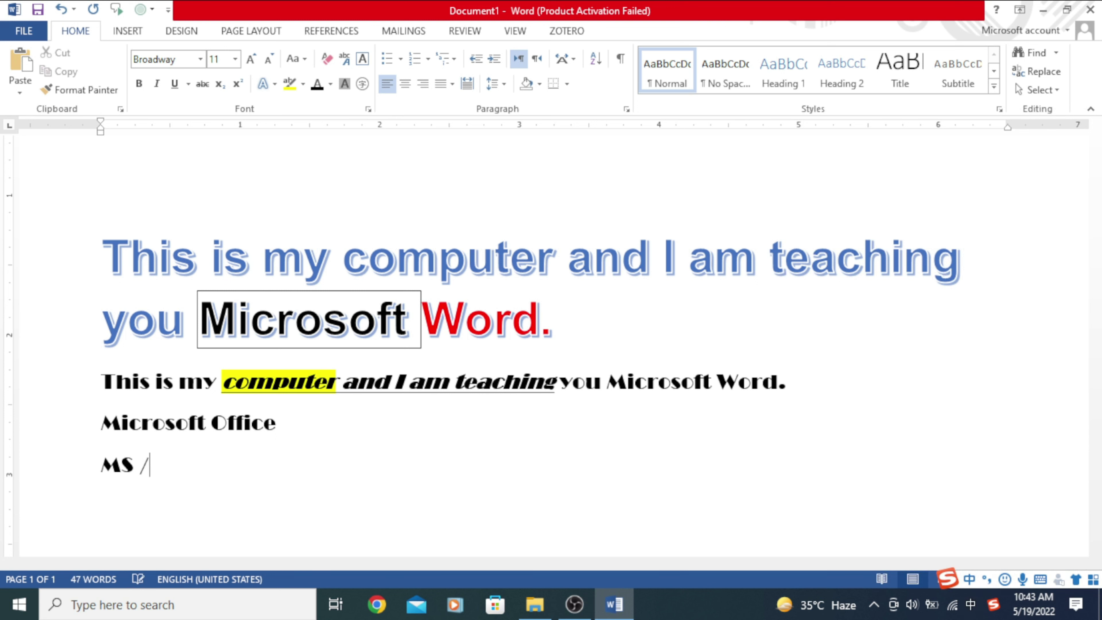
type("Word")
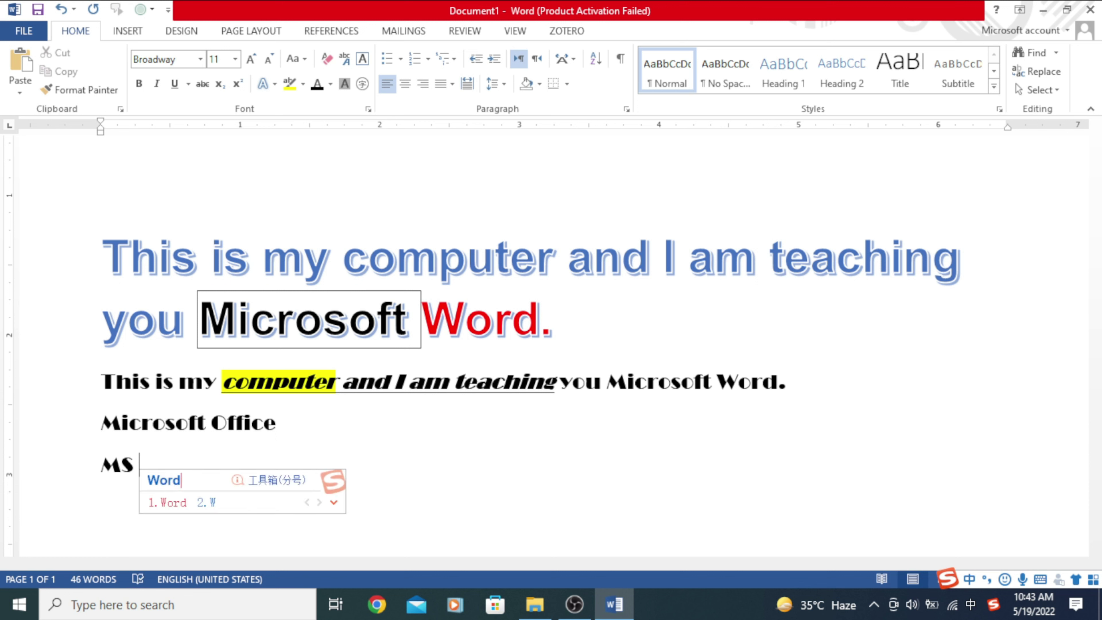
key("Return")
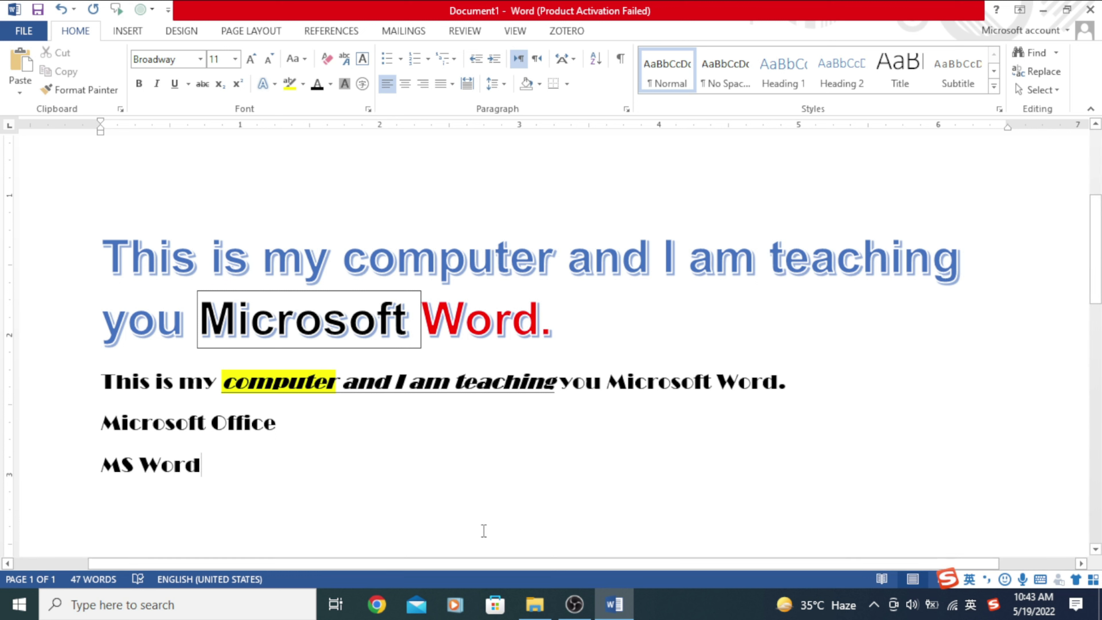
Switch the input language back to English using the taskbar language indicator.
key("shift")
left_click(972, 610)
left_click(972, 610)
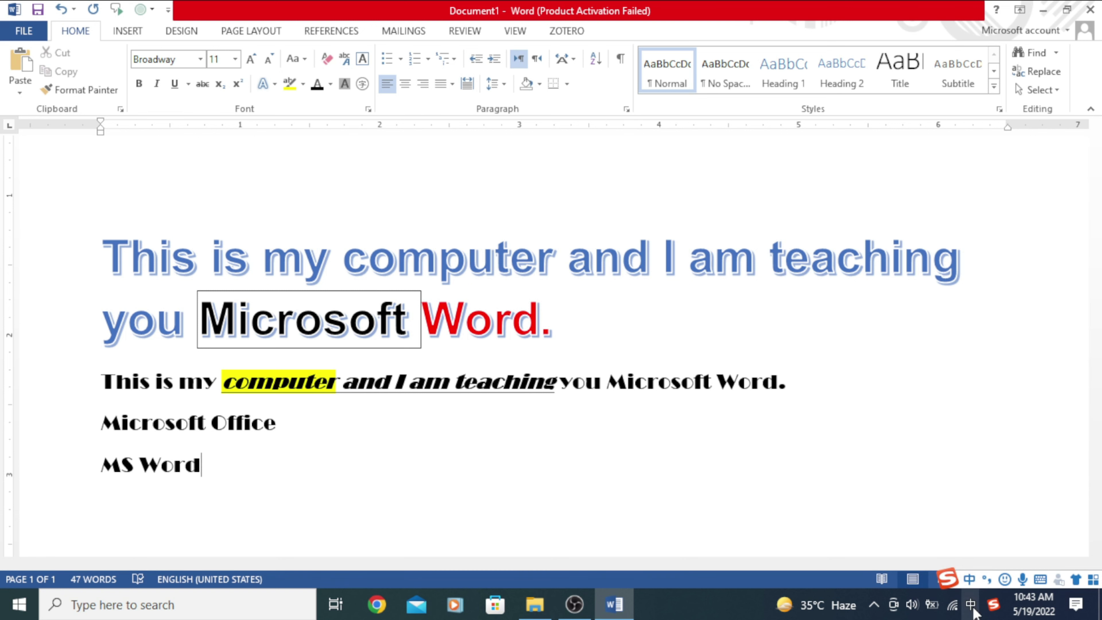
left_click(973, 611)
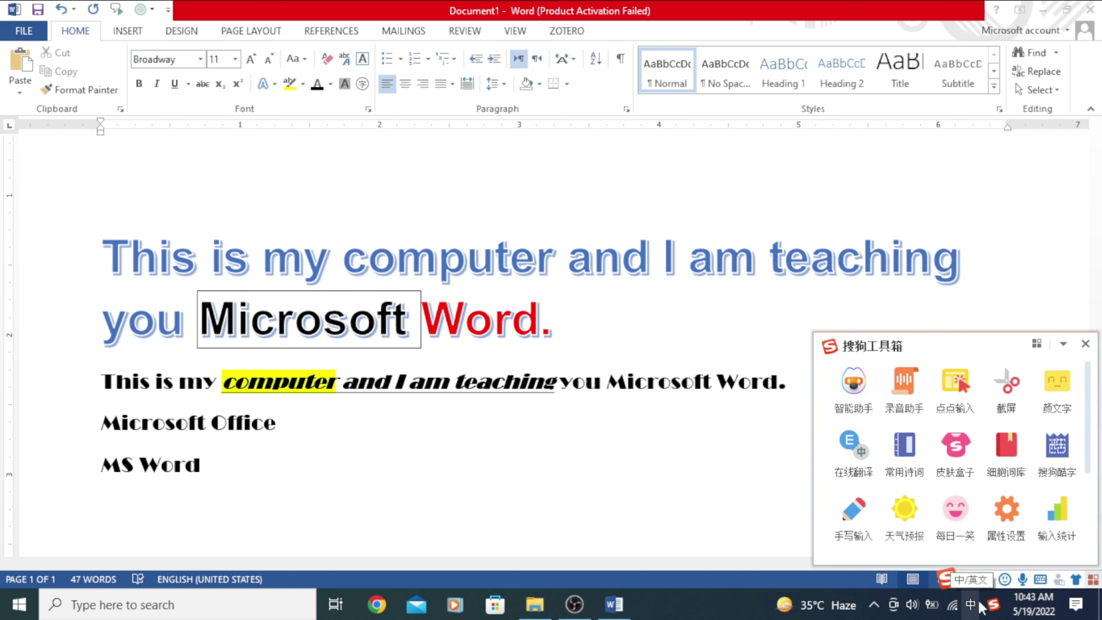
left_click(1083, 343)
left_click(972, 609)
left_click(972, 610)
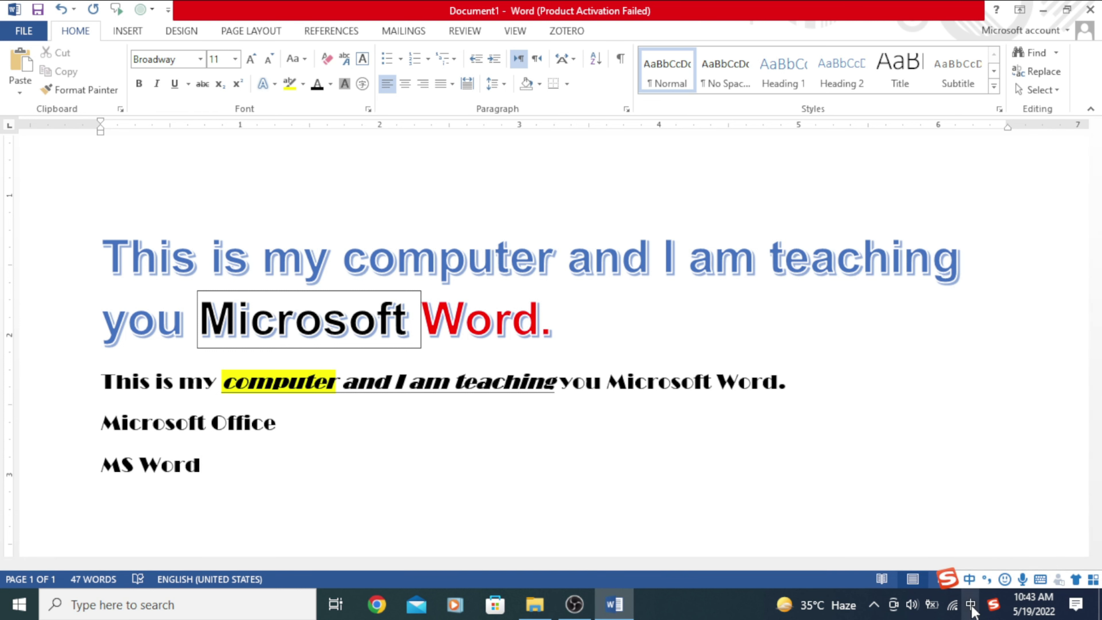
left_click(970, 605)
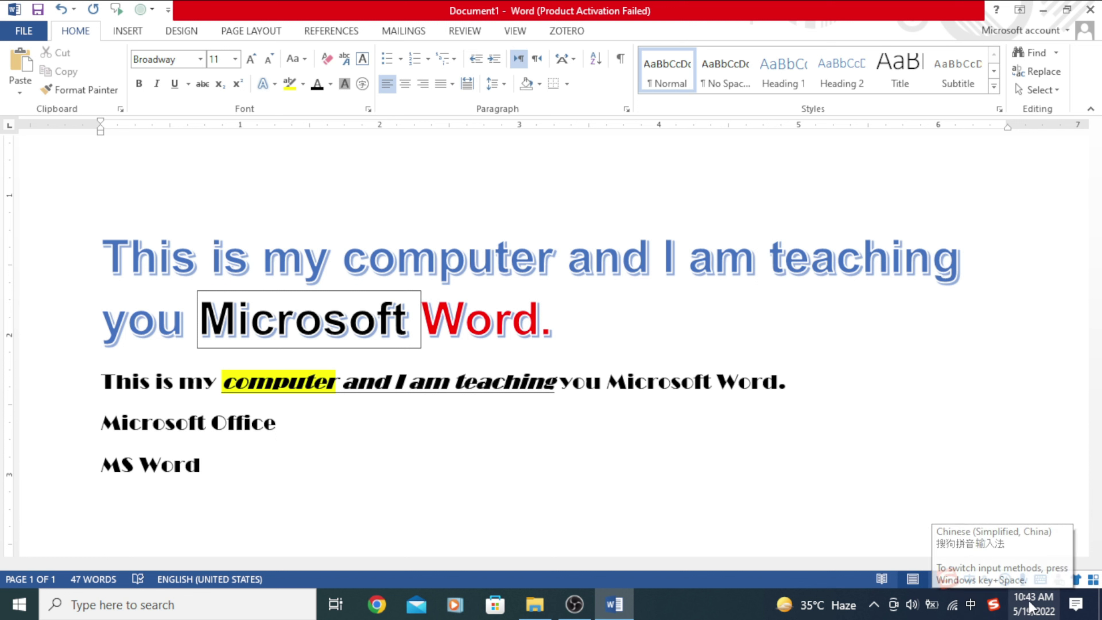
left_click(970, 606)
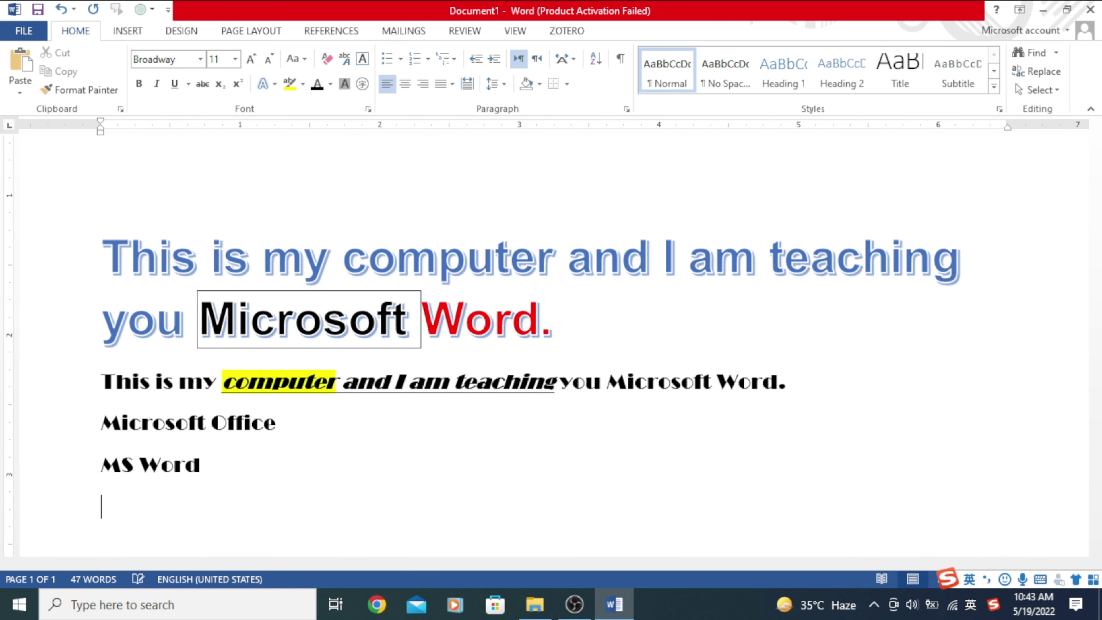
Add Power Point, Access and Excel on separate lines below MS Word.
key("Return")
type("Power Point")
key("Return")
type("Access")
key("Return")
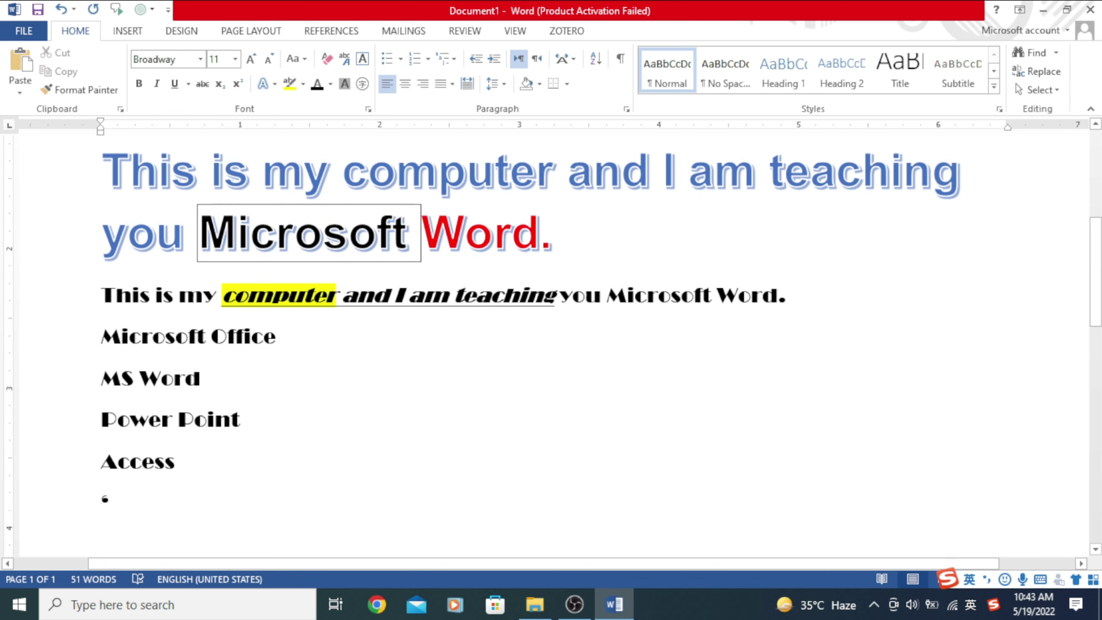
type("Excel")
key("Return")
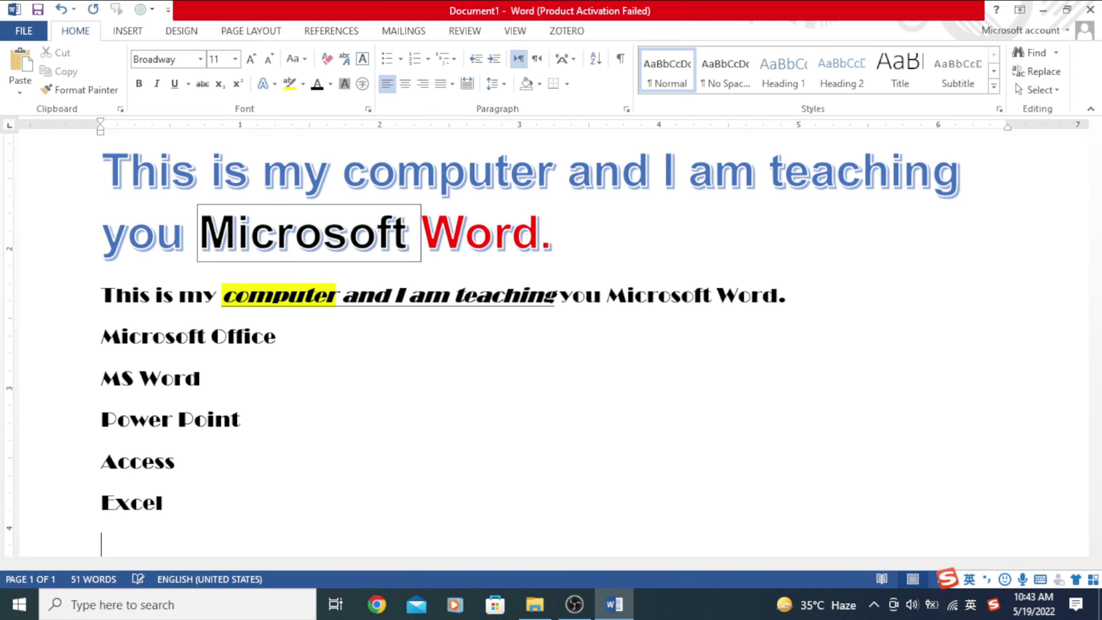
Give the lines MS Word through Excel checkmark bullets.
left_click_drag(174, 504, 100, 377)
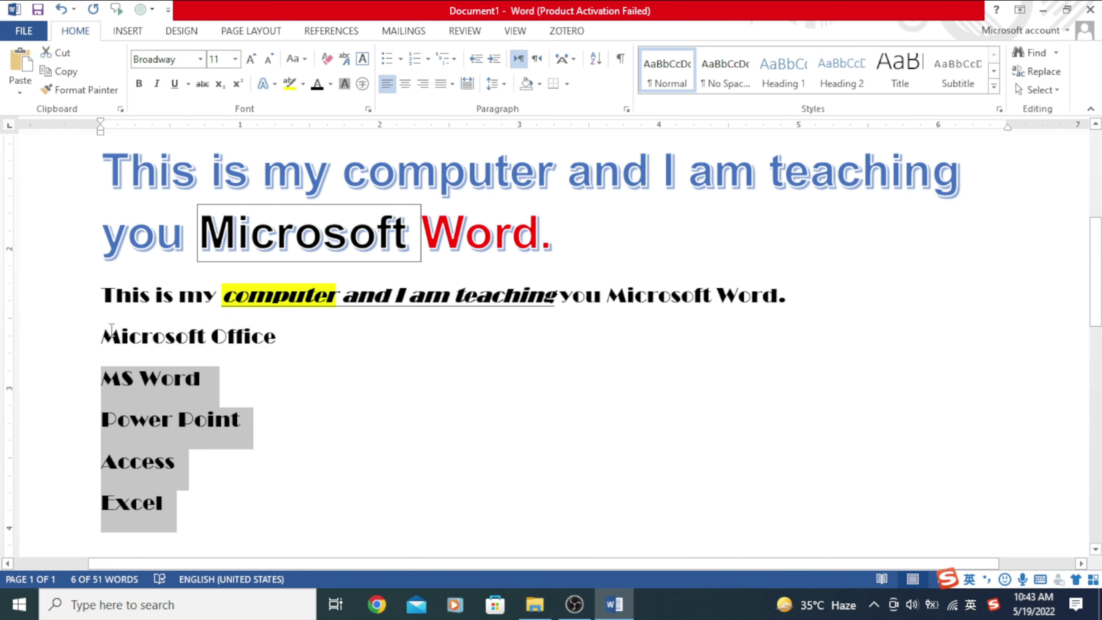
left_click(399, 59)
left_click(438, 162)
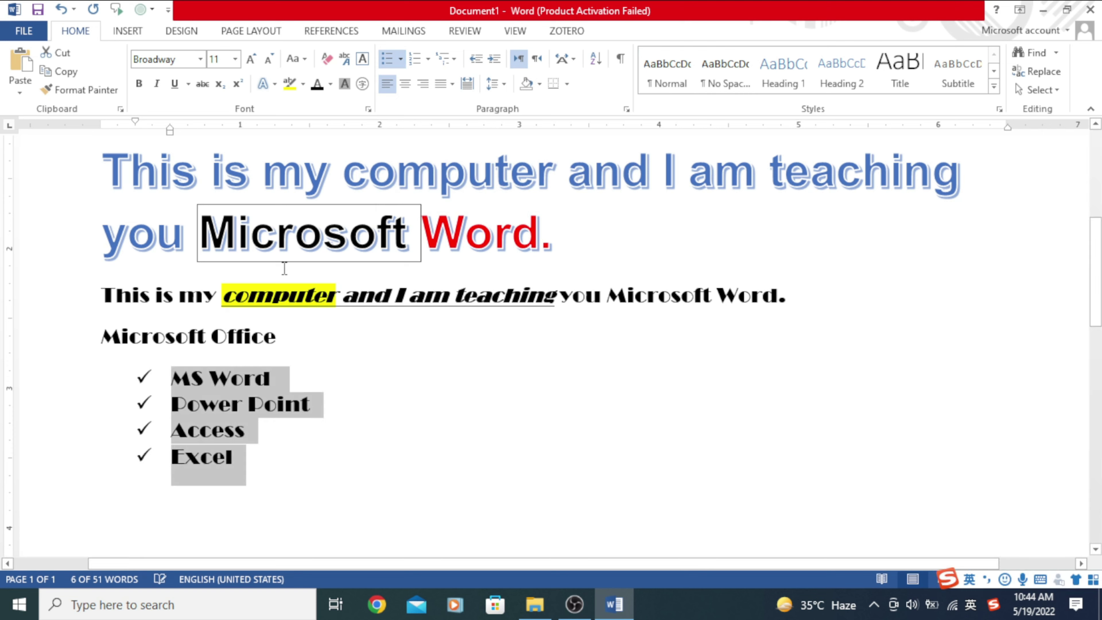
scroll(239, 386, "down", 3)
left_click(239, 386)
scroll(177, 351, "up", 3)
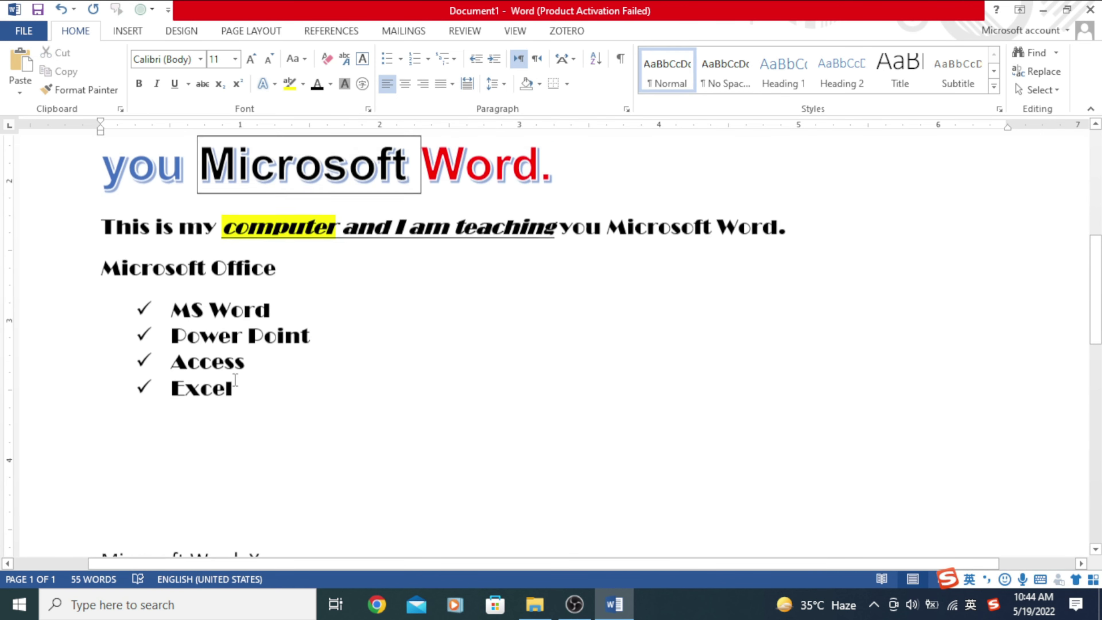
Set the Microsoft Office line and the four program names in Times New Roman.
left_click_drag(243, 409, 107, 283)
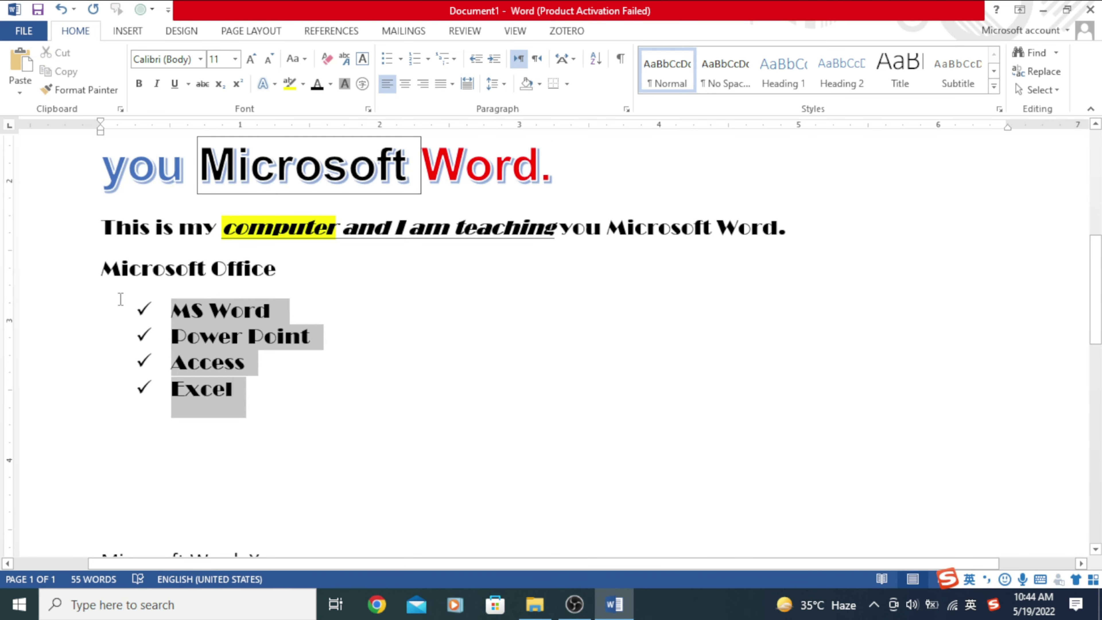
left_click(200, 59)
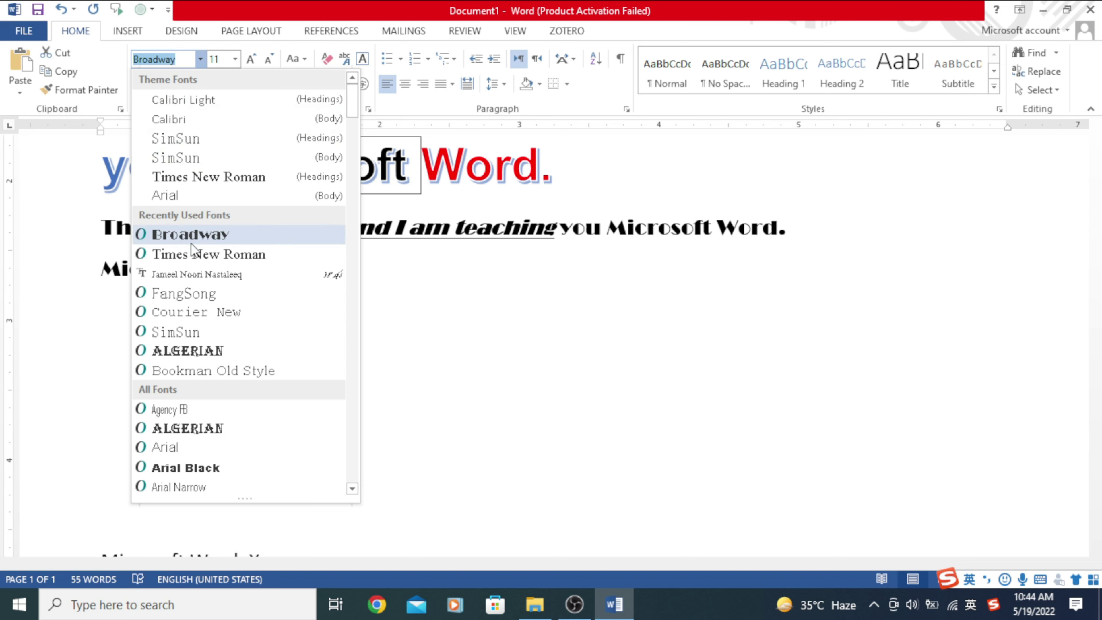
left_click(208, 254)
left_click(335, 392)
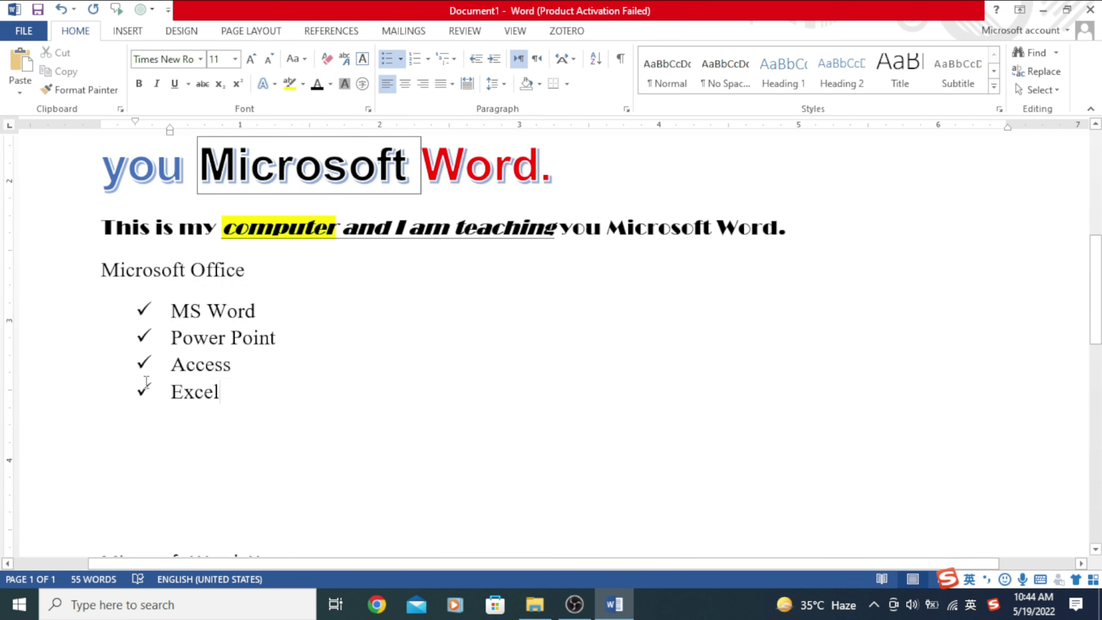
Reselect MS Word through Excel, switch to round filled bullets, and bring up numbering styles.
left_click_drag(261, 411, 141, 313)
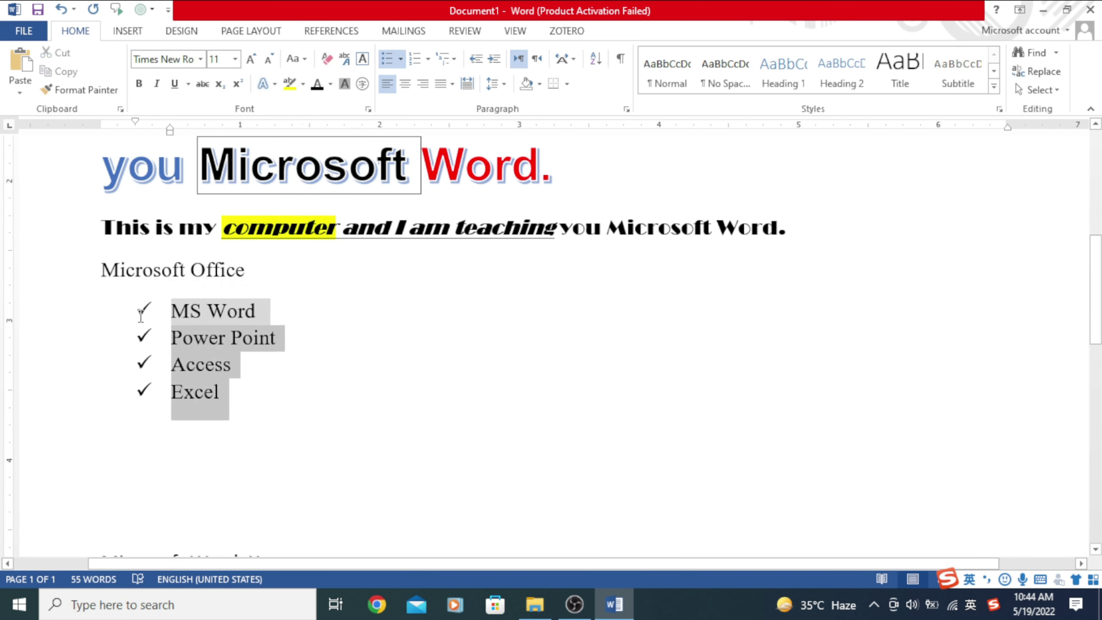
left_click(399, 61)
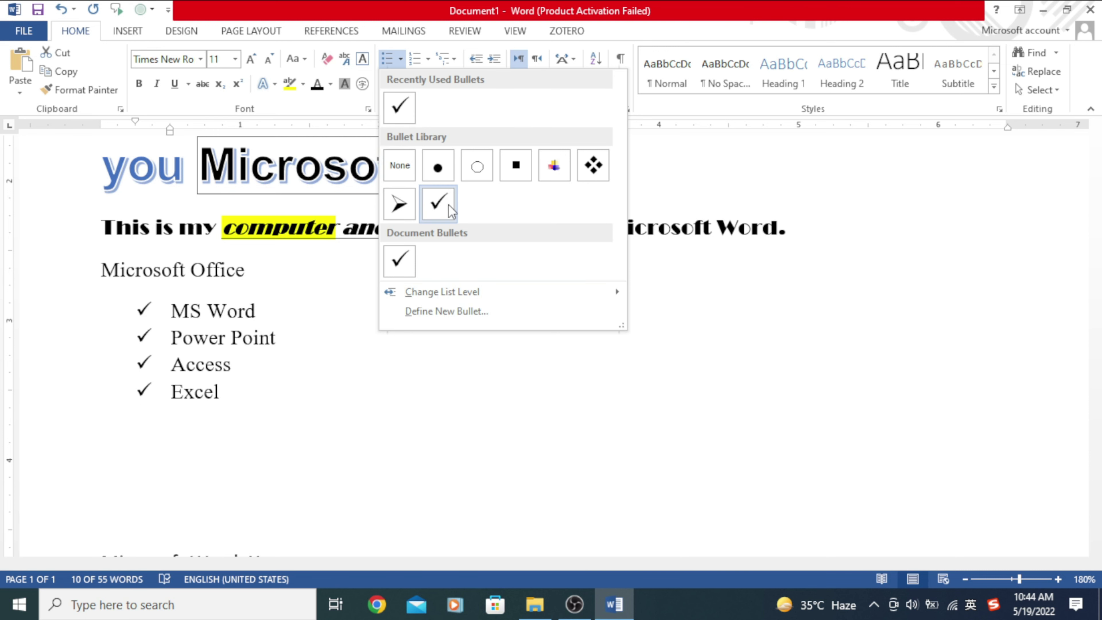
key("Escape")
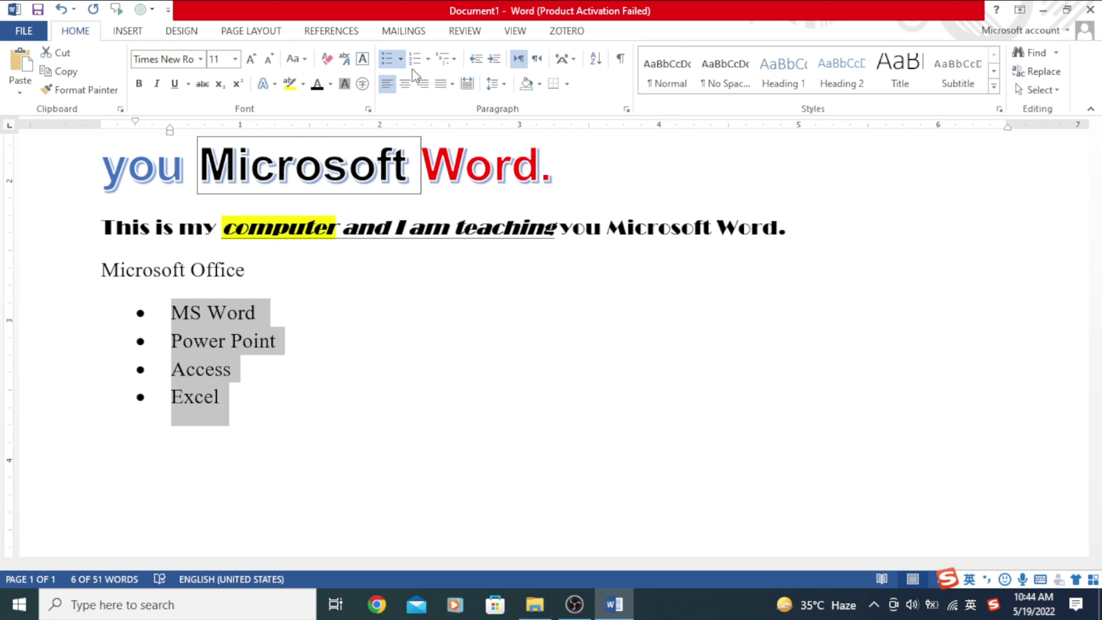
left_click(428, 60)
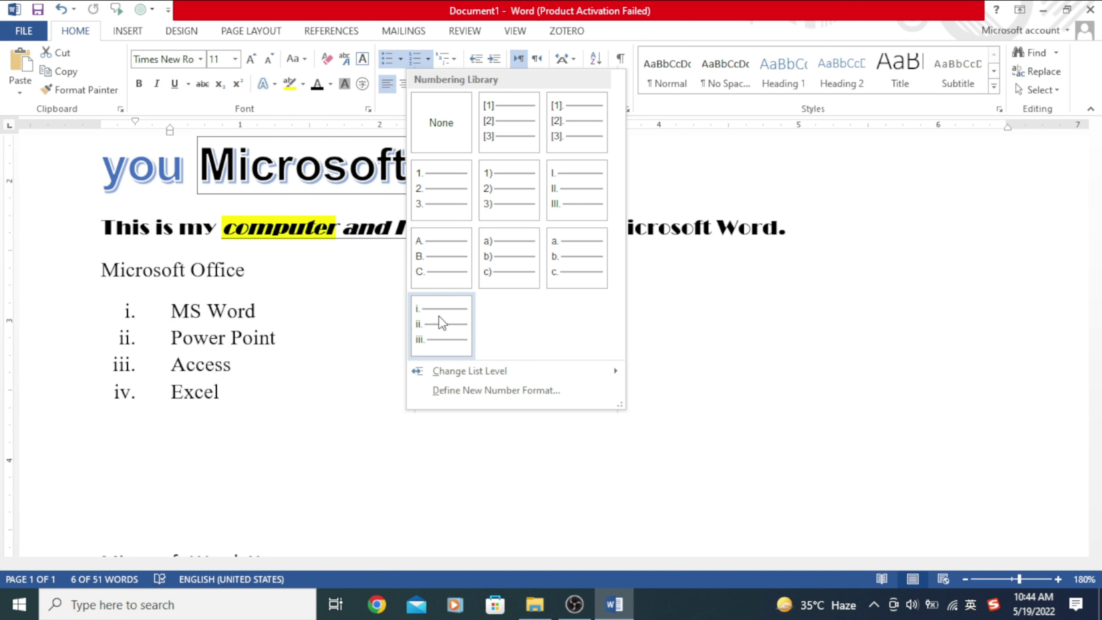
Letter the list a. b. c. d., then try the Chapter 1 Heading multilevel style and undo it.
left_click(579, 274)
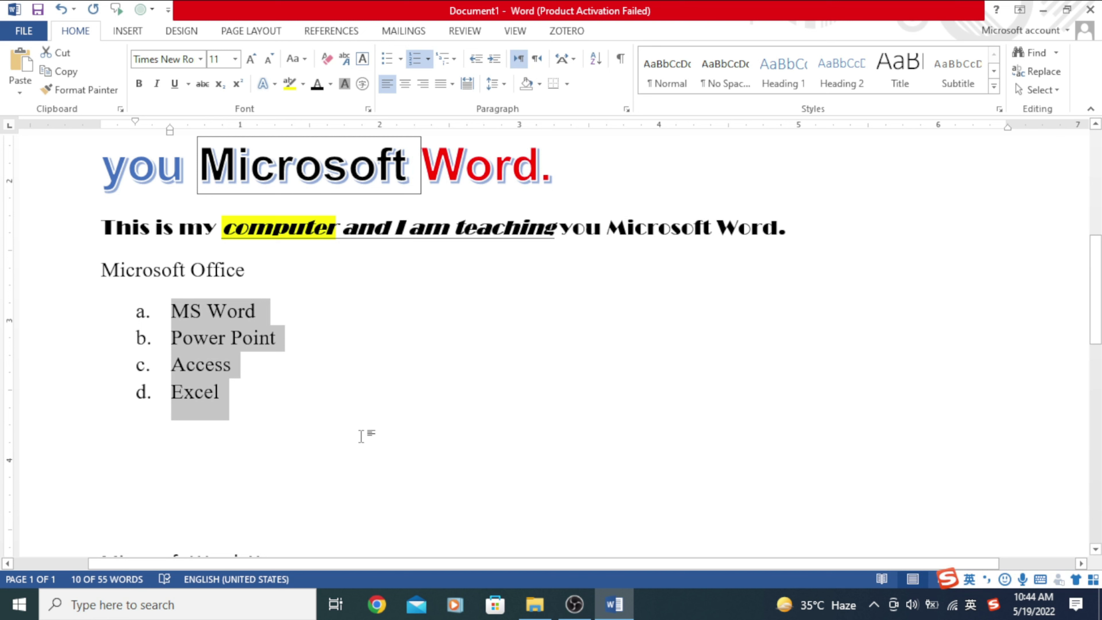
left_click(455, 59)
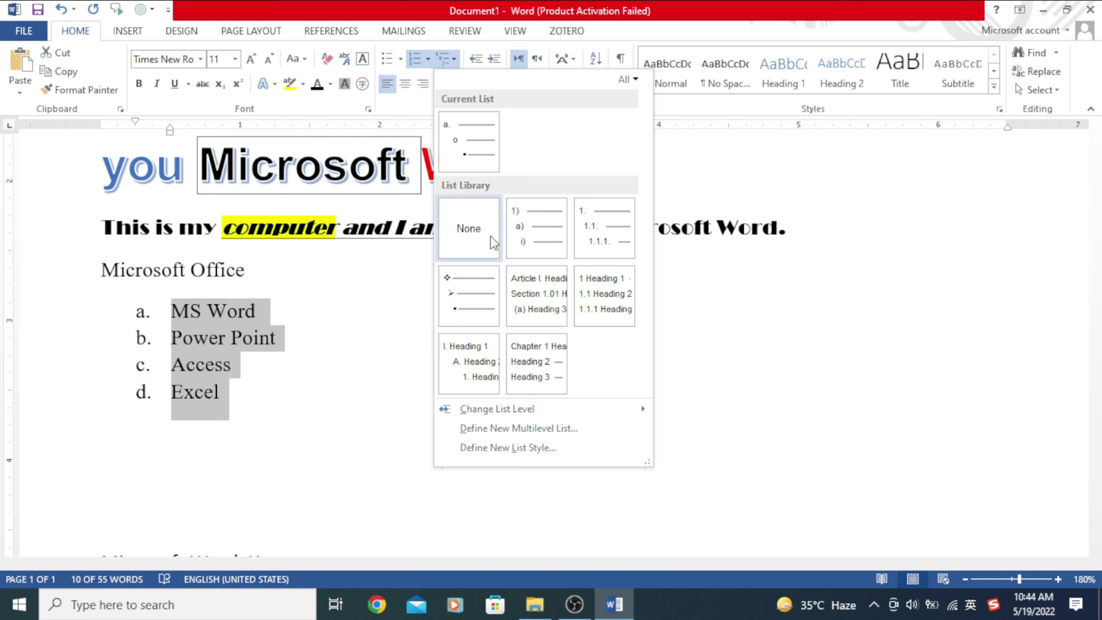
mouse_move(468, 361)
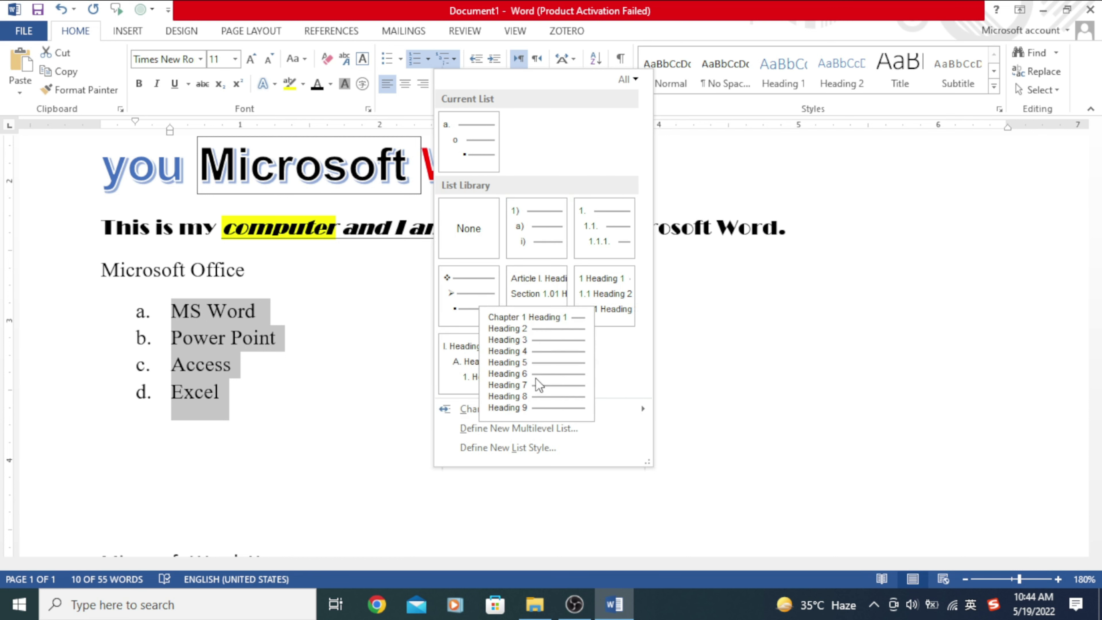
left_click(536, 377)
scroll(206, 314, "down", 5)
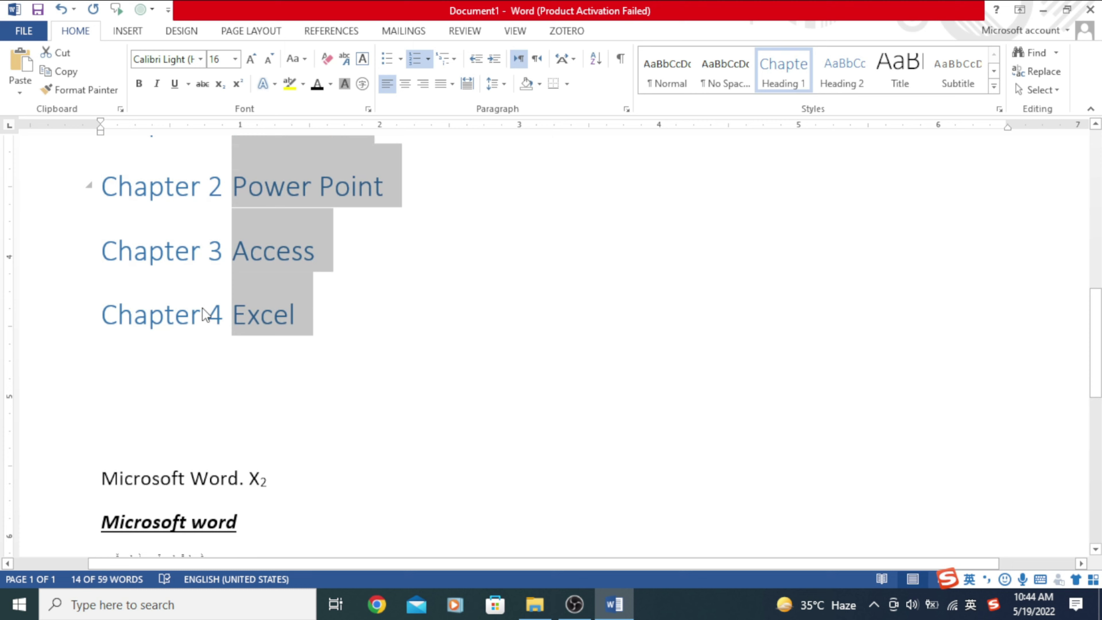
scroll(206, 314, "up", 5)
key("ctrl+z")
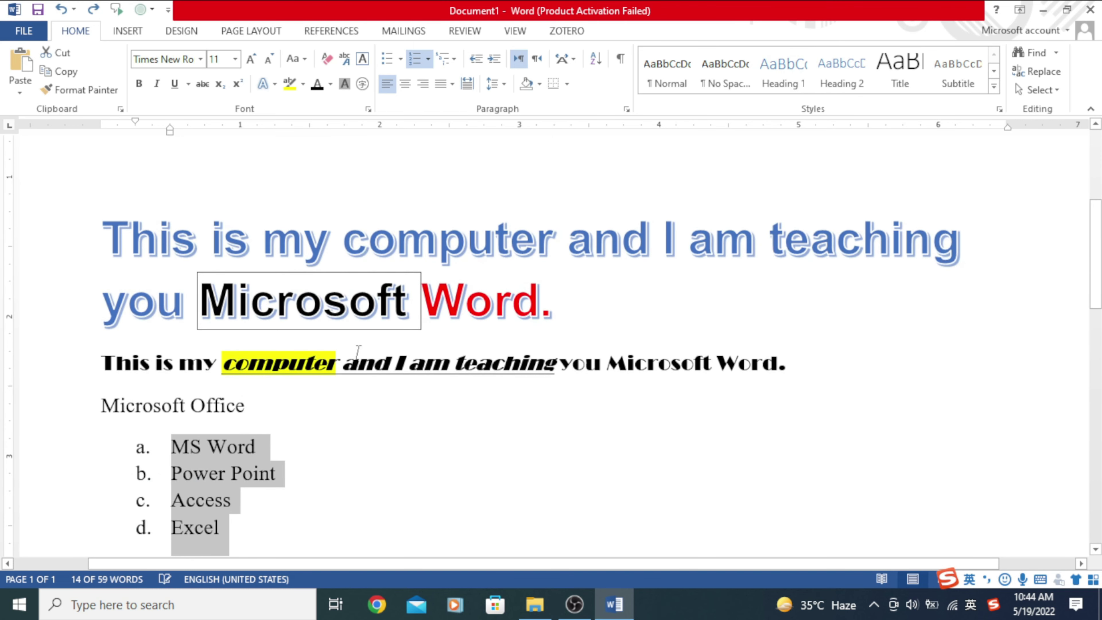
scroll(340, 341, "down", 2)
scroll(339, 342, "down", 1)
scroll(341, 342, "up", 1)
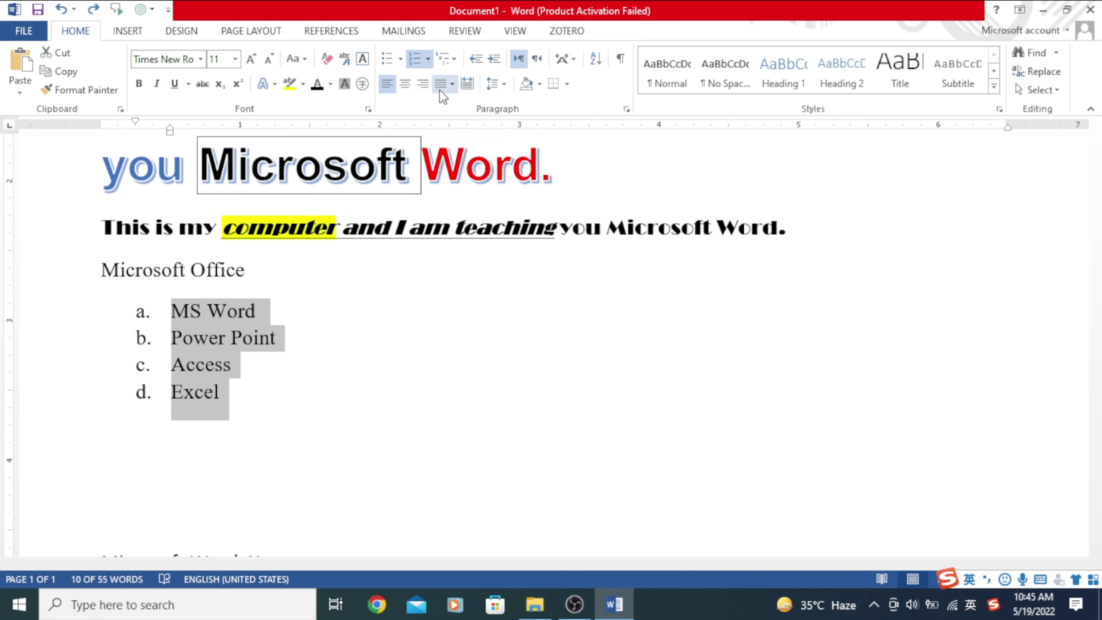
Right-align the list items MS Word through Excel after briefly centering them.
left_click(469, 284)
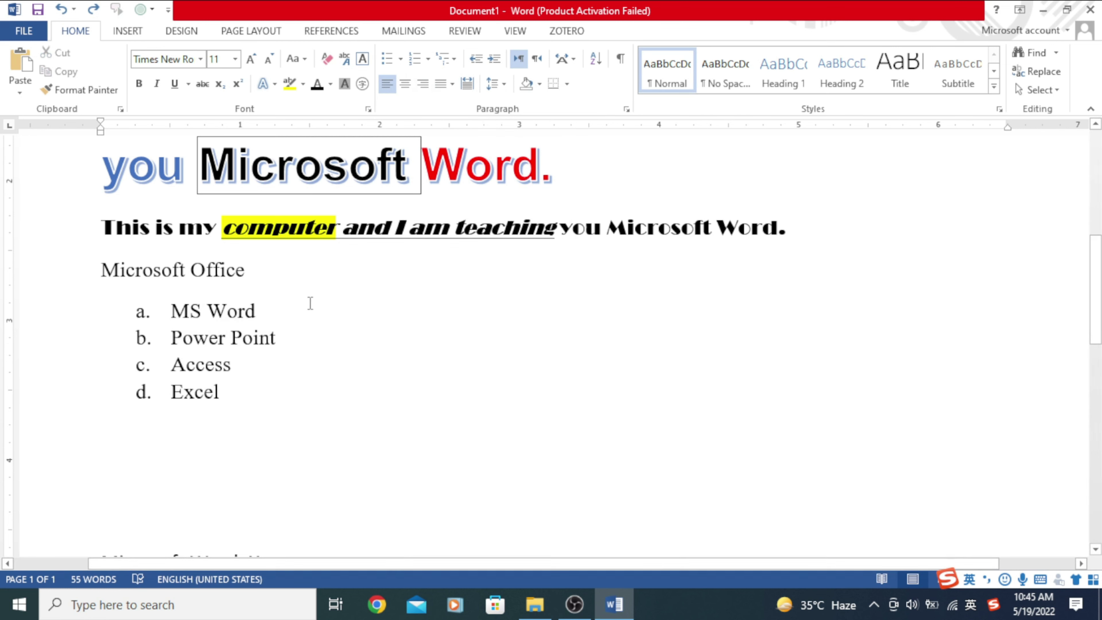
left_click_drag(221, 392, 172, 310)
left_click(383, 86)
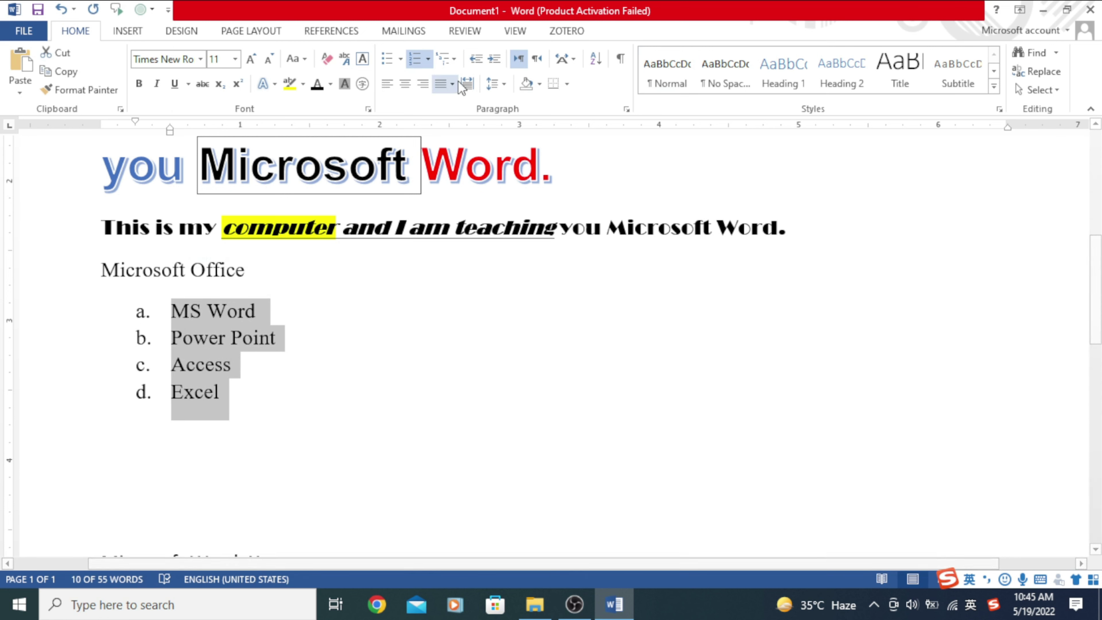
left_click(403, 88)
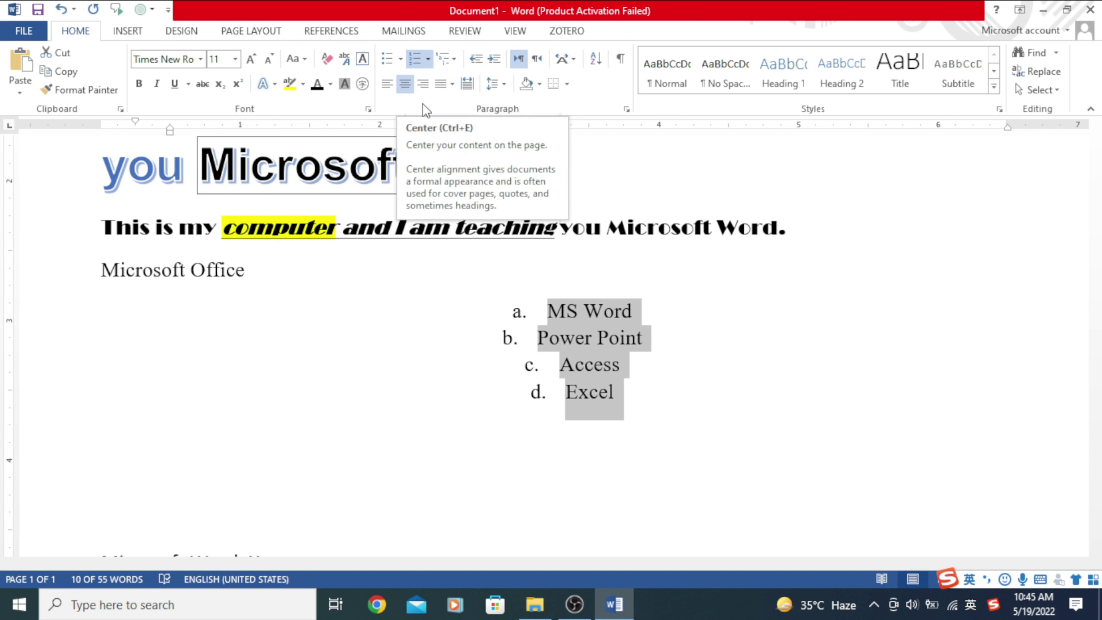
left_click(423, 84)
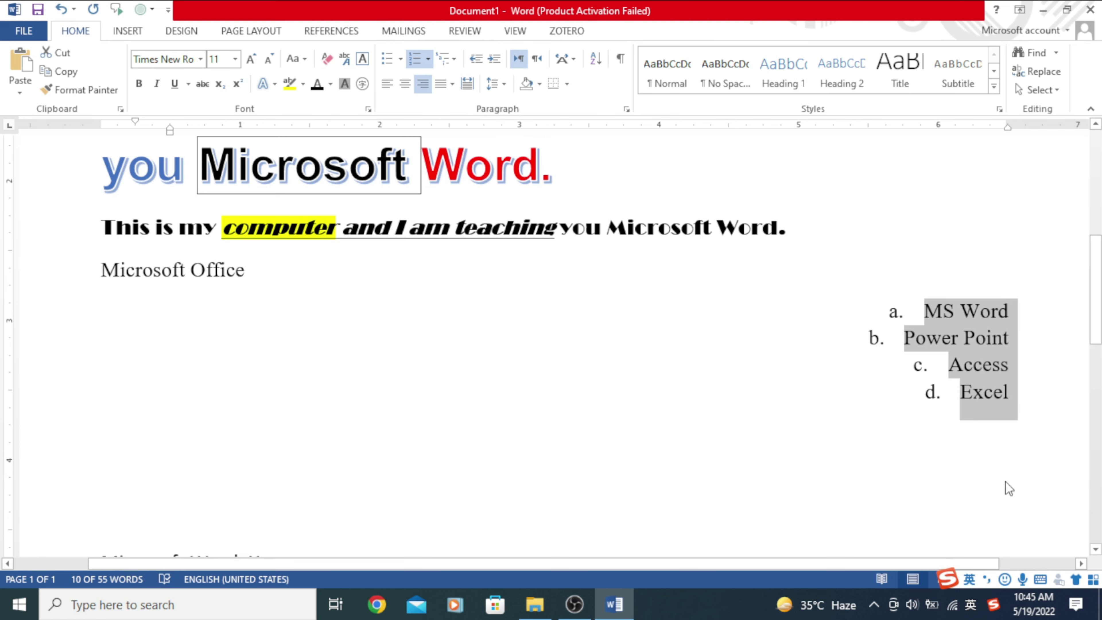
Select the whole large blue heading paragraph.
scroll(618, 334, "down", 2, "ctrl")
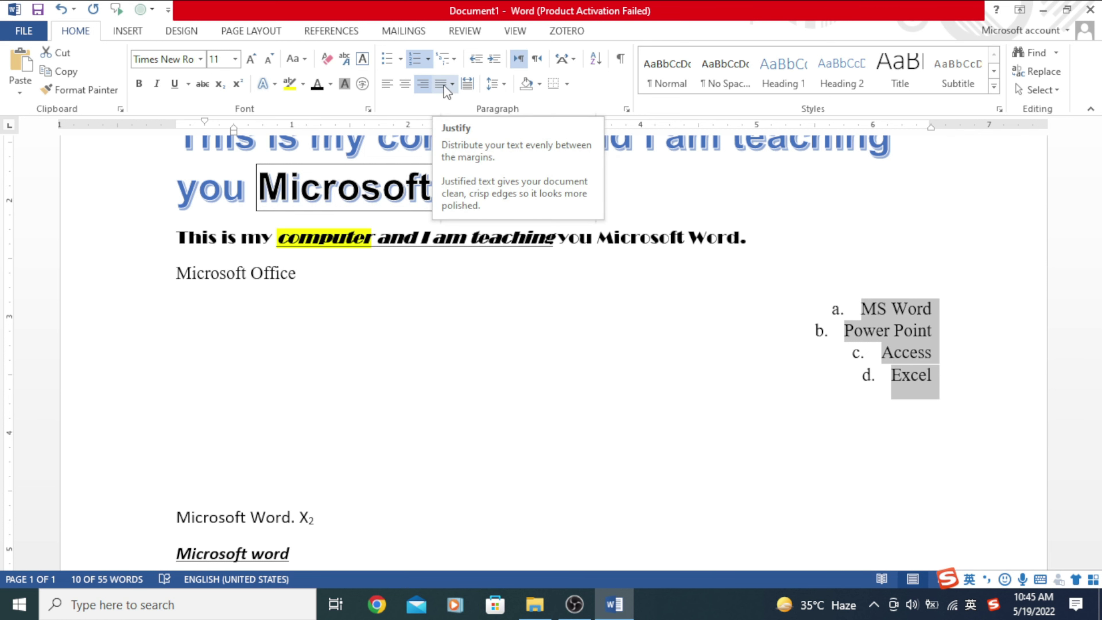
left_click(803, 448)
scroll(803, 447, "up", 5)
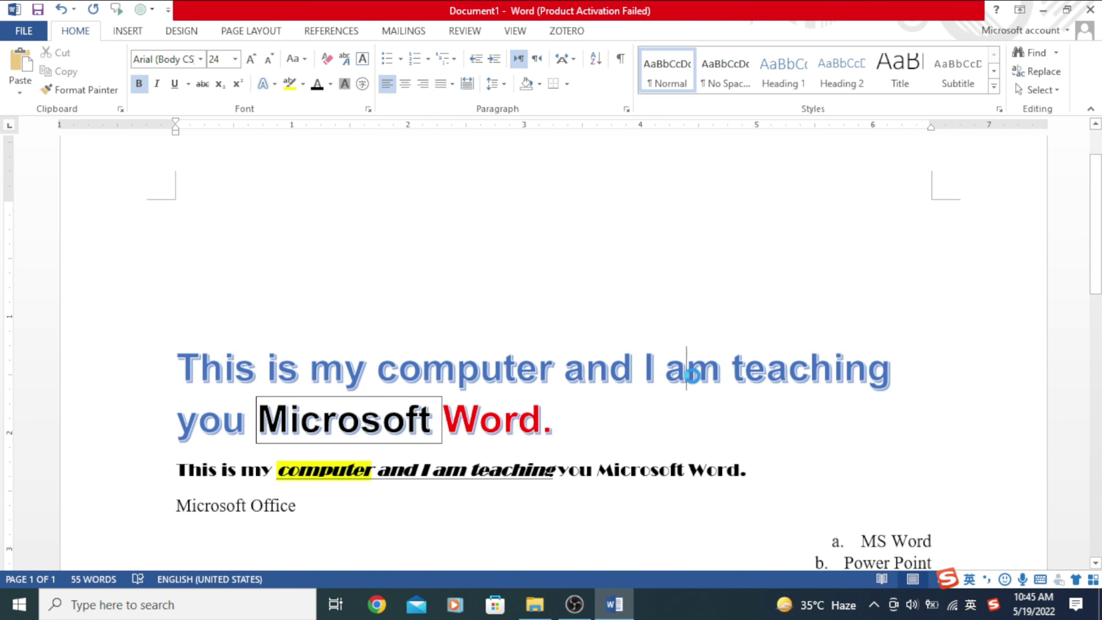
triple_click(691, 369)
key("ctrl+c")
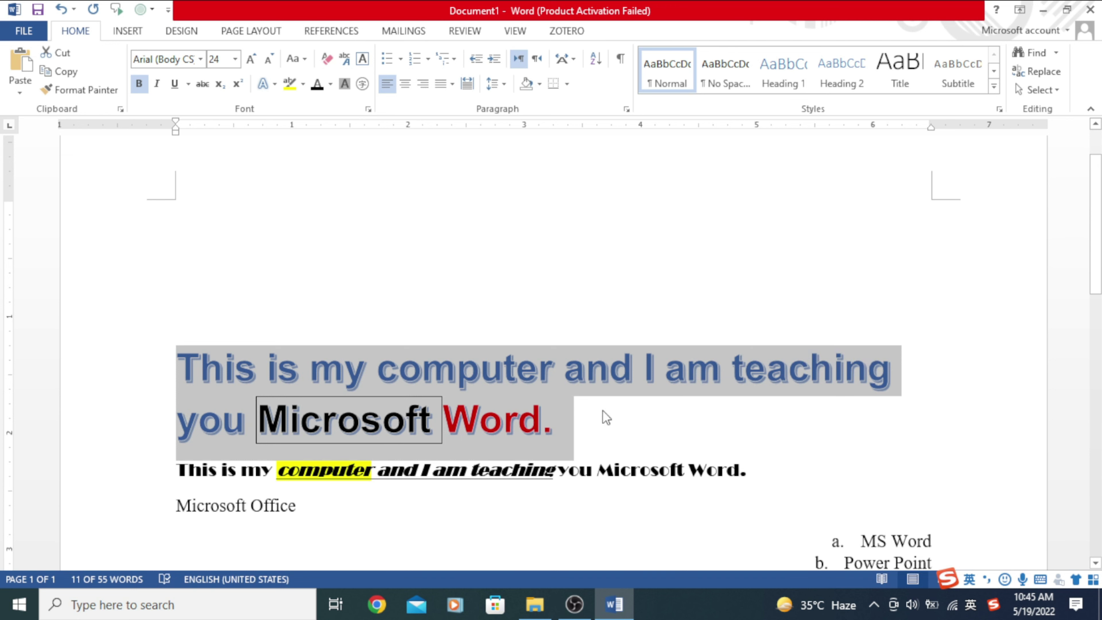
Paste copies of the heading sentence after 'Word.', join them into one paragraph, and select it.
left_click(595, 419)
key("ctrl+v")
key("ctrl+v")
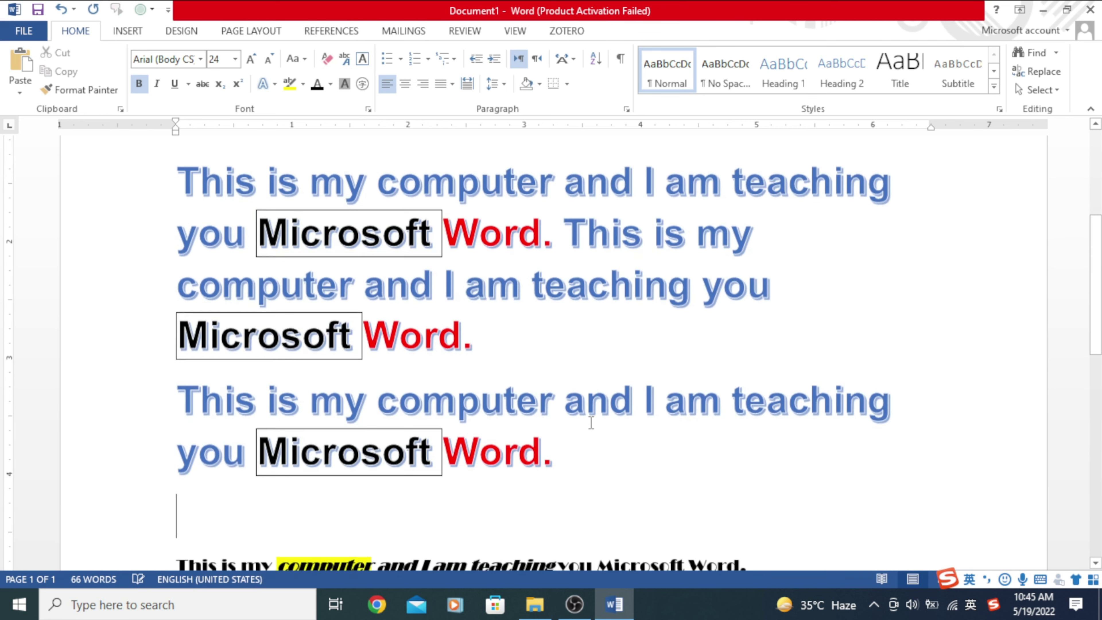
scroll(625, 347, "down", 2)
scroll(520, 347, "up", 2)
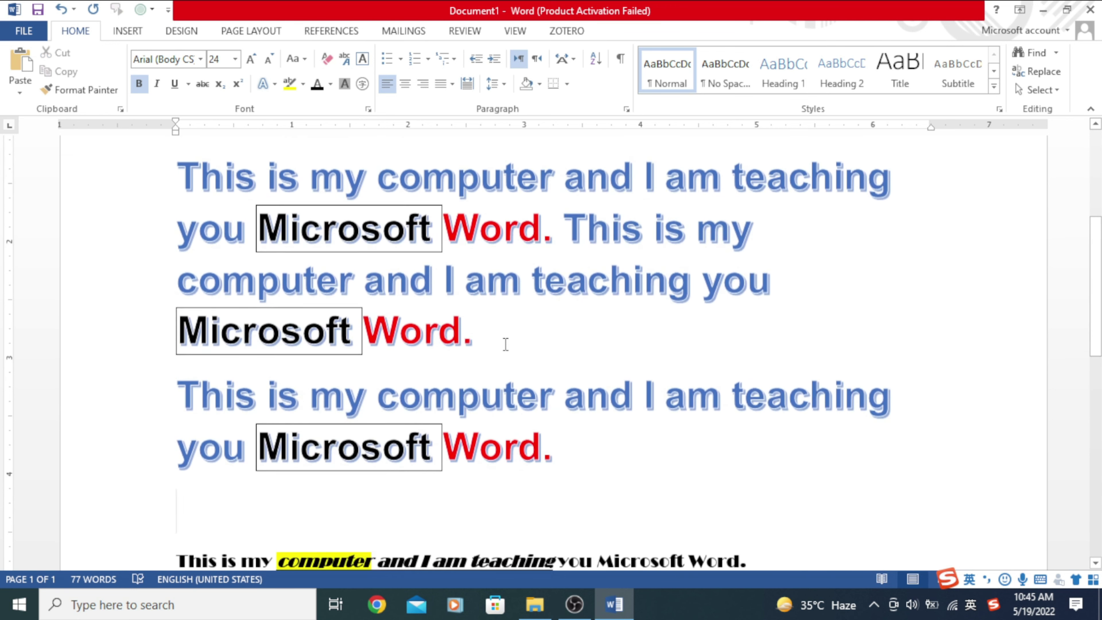
left_click(505, 344)
key("Delete")
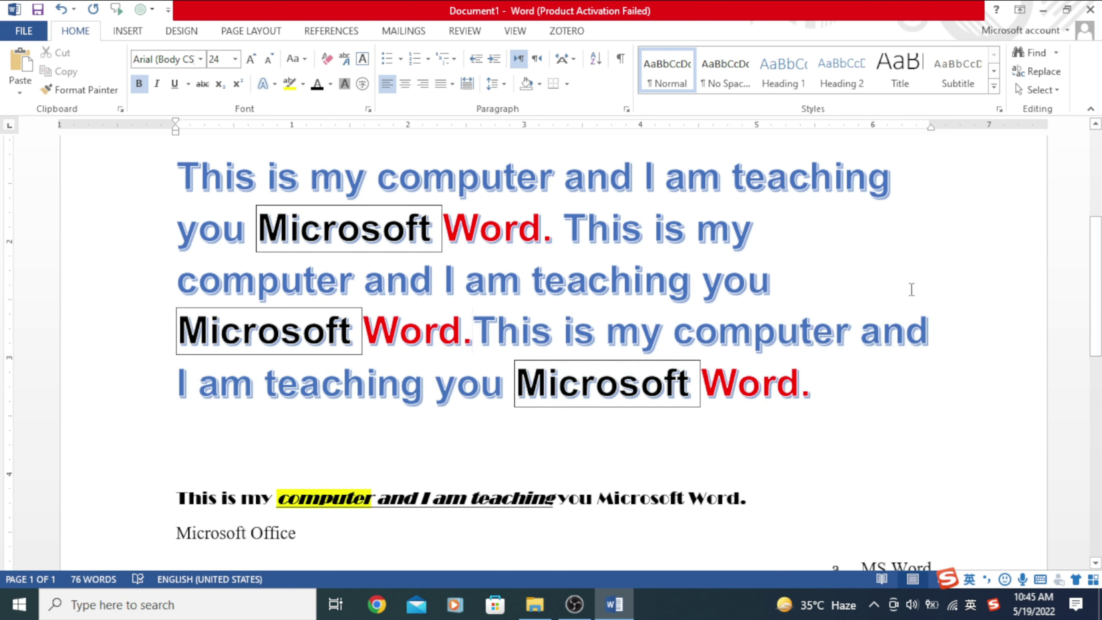
scroll(799, 239, "up", 1)
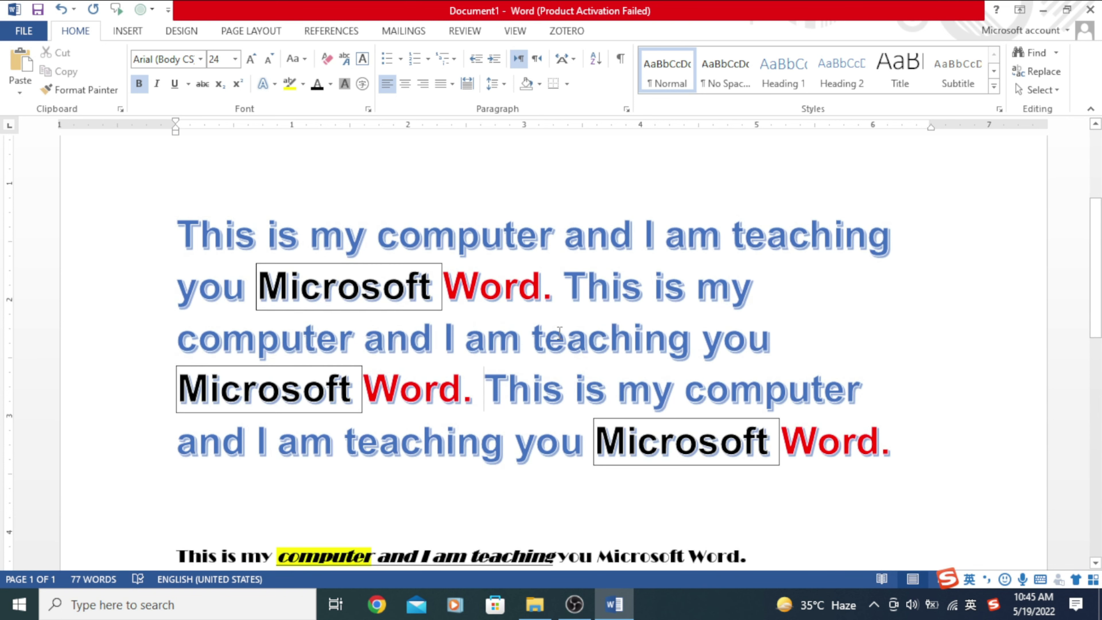
mouse_move(177, 252)
left_mouse_down()
mouse_move(179, 439)
mouse_move(948, 423)
left_mouse_up()
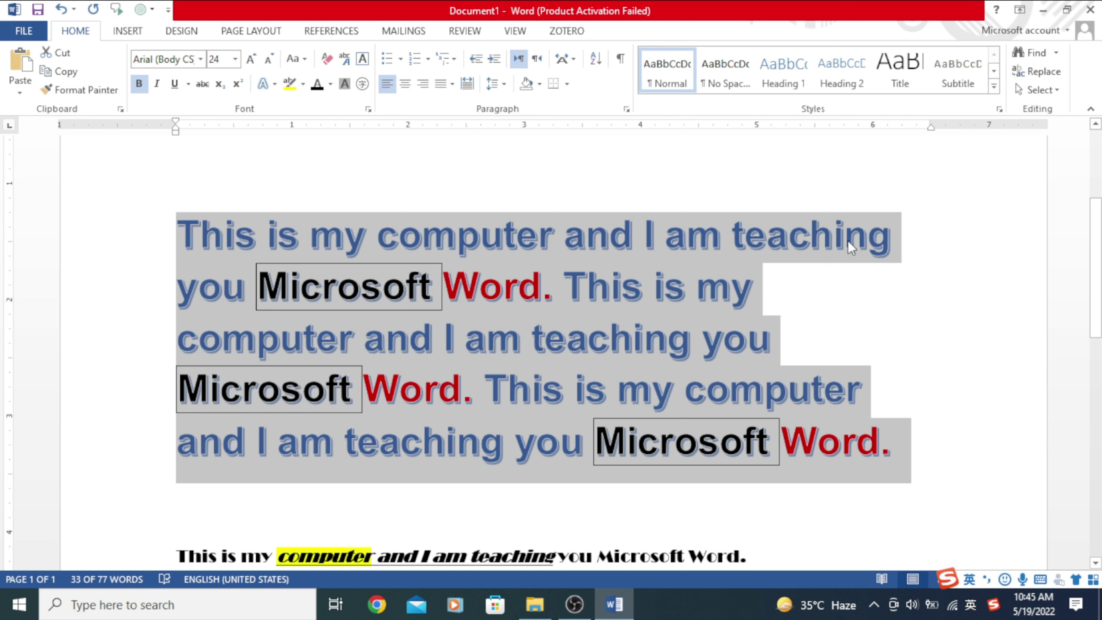
Apply full Justify to the three-sentence heading paragraph and deselect it.
left_click(453, 84)
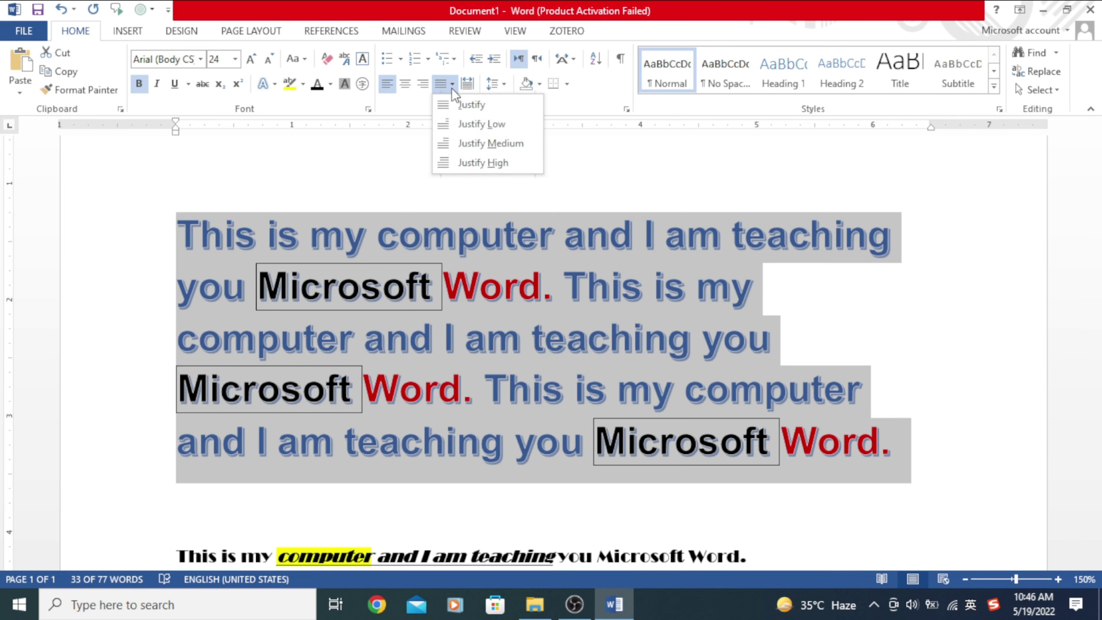
left_click(470, 103)
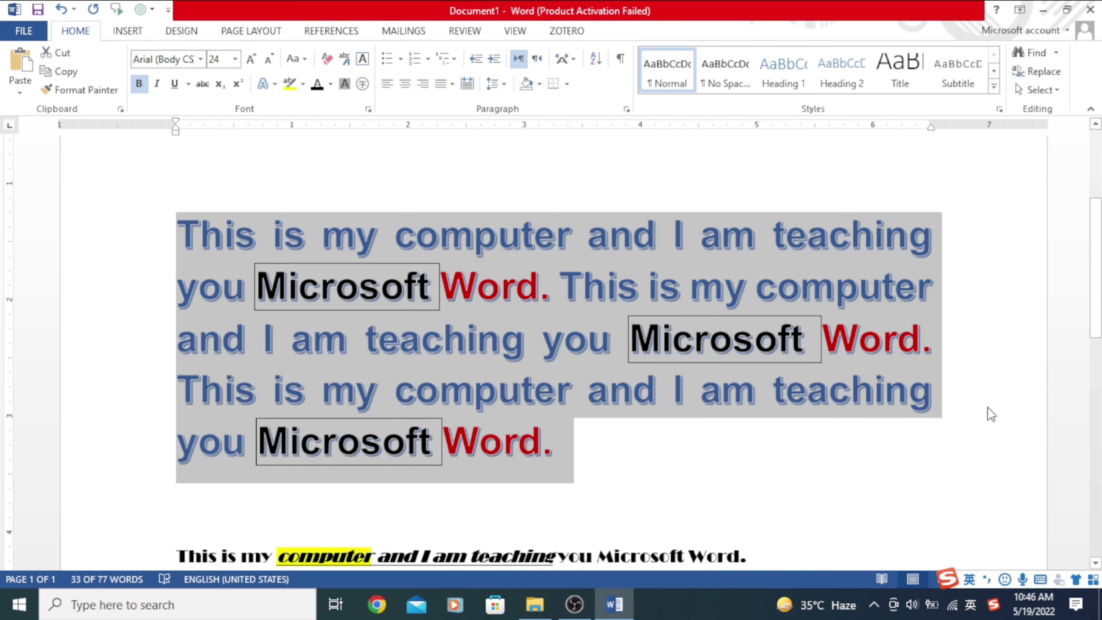
left_click(991, 410)
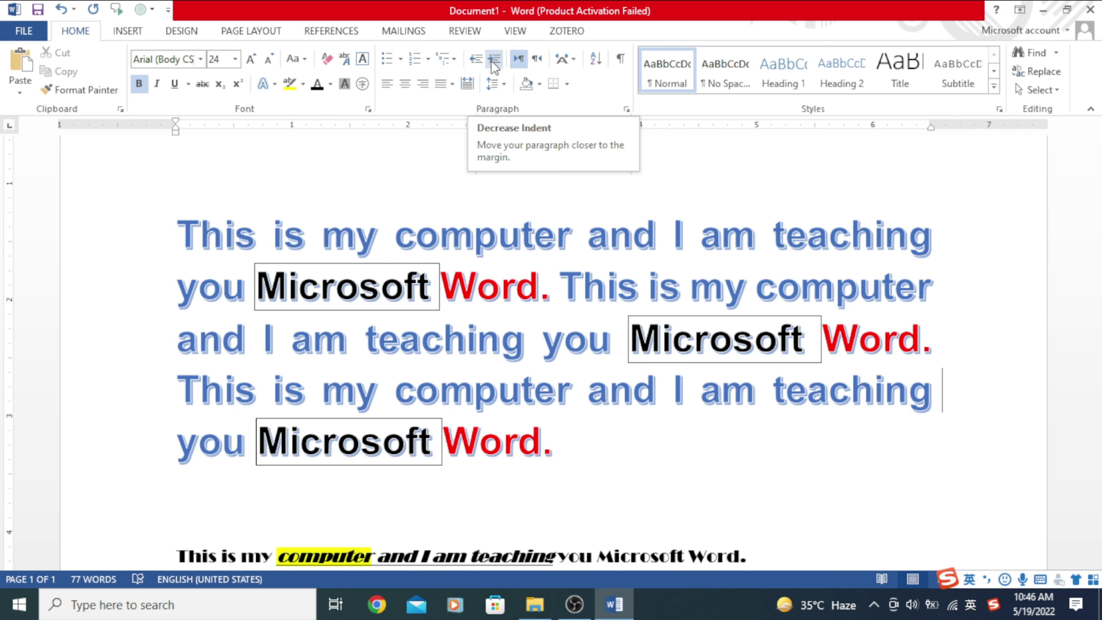
Select the lettered list items MS Word through Excel and left-align them.
scroll(323, 291, "down", 5)
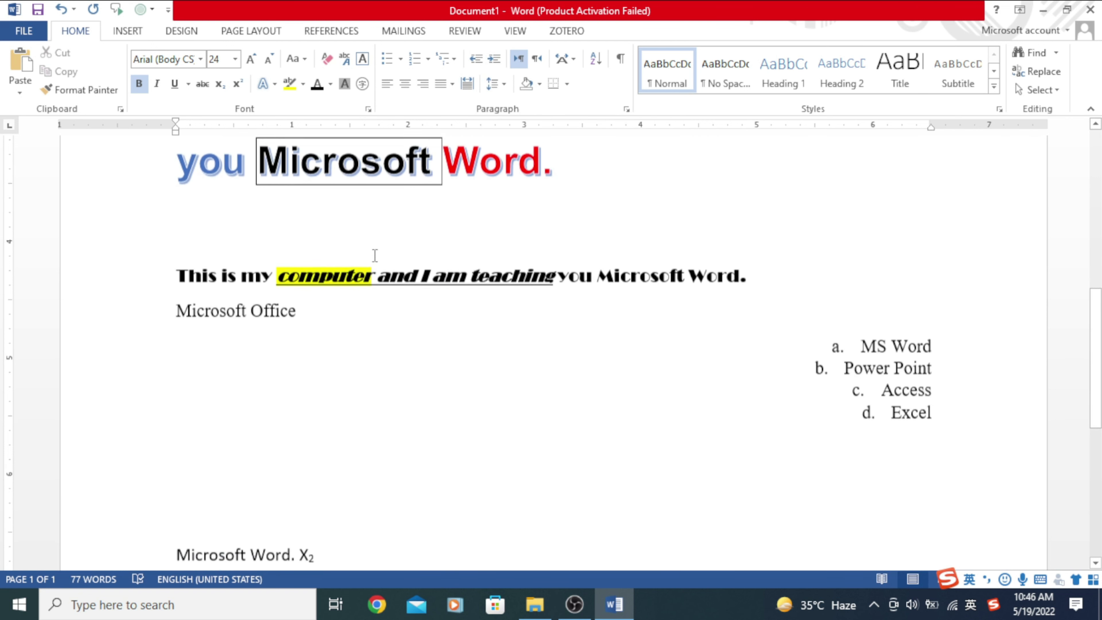
left_click_drag(987, 418, 825, 332)
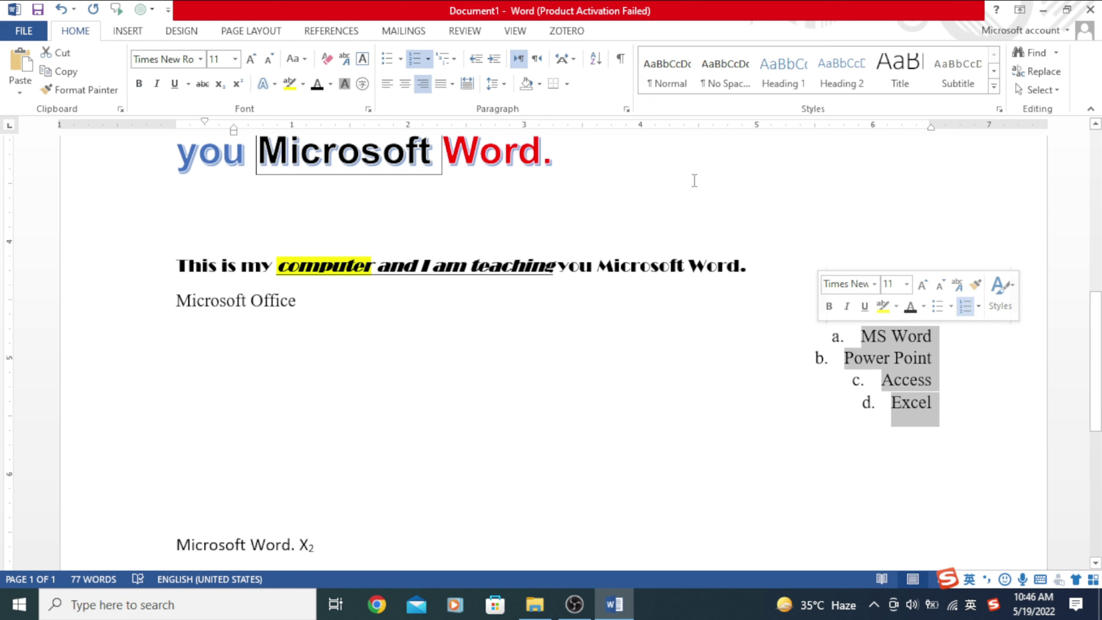
left_click(471, 65)
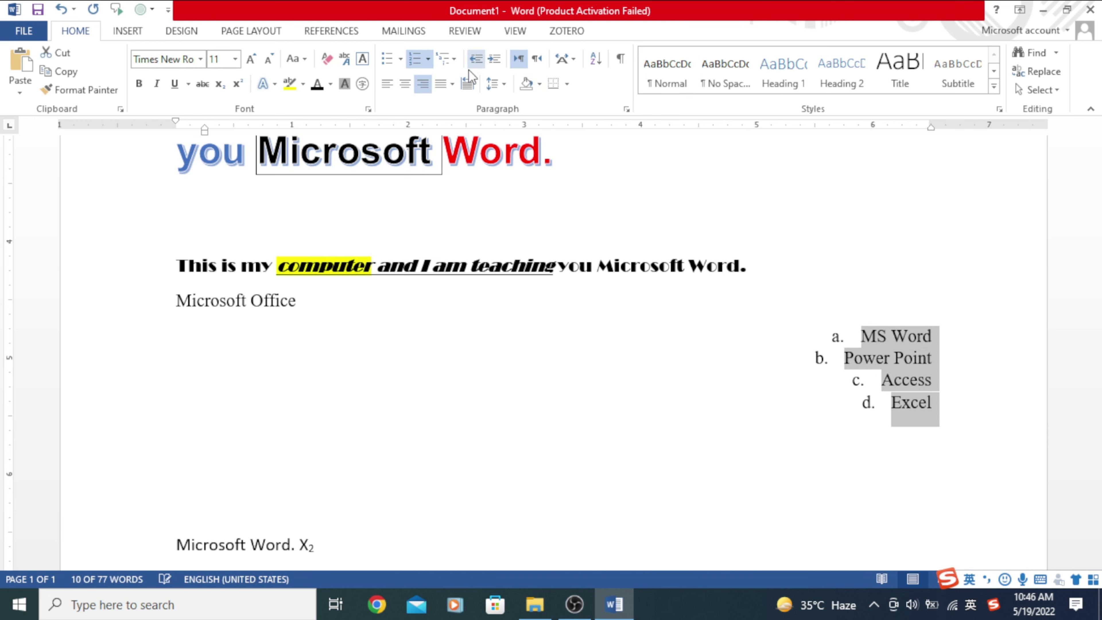
left_click(382, 85)
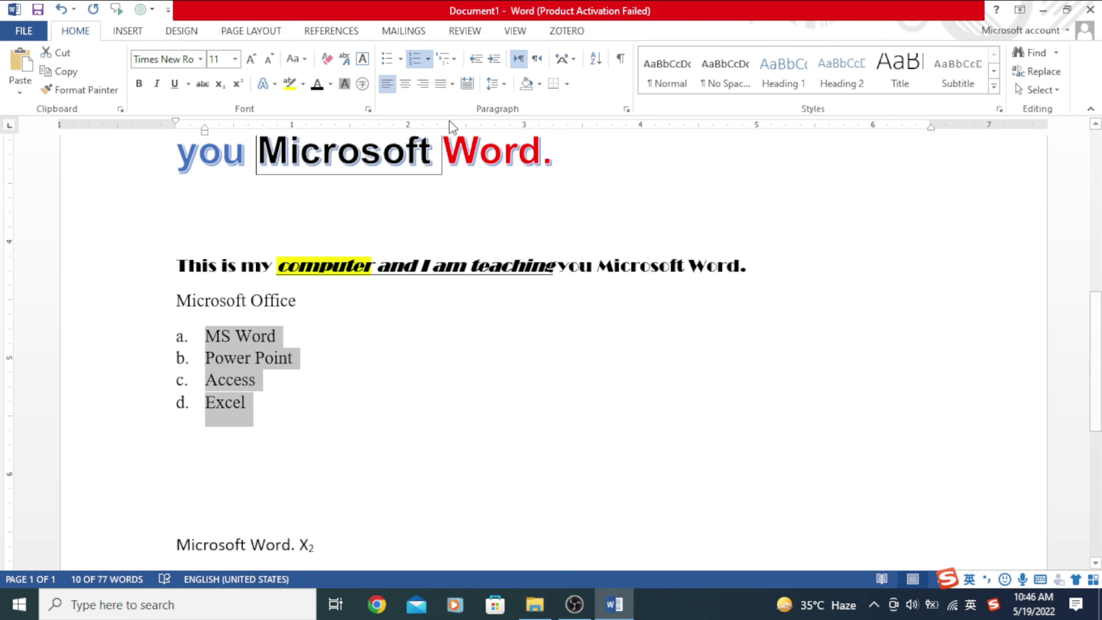
Indent the list four steps, then try right alignment and return to left alignment.
left_click(493, 62)
left_click(492, 62)
left_click(492, 61)
left_click(492, 61)
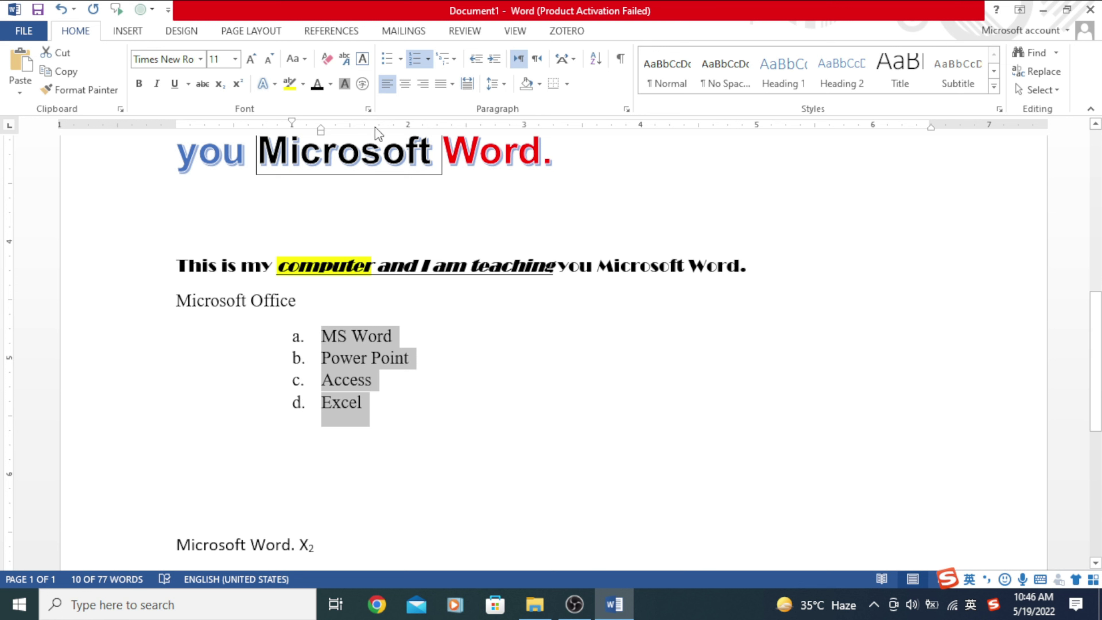
left_click(423, 83)
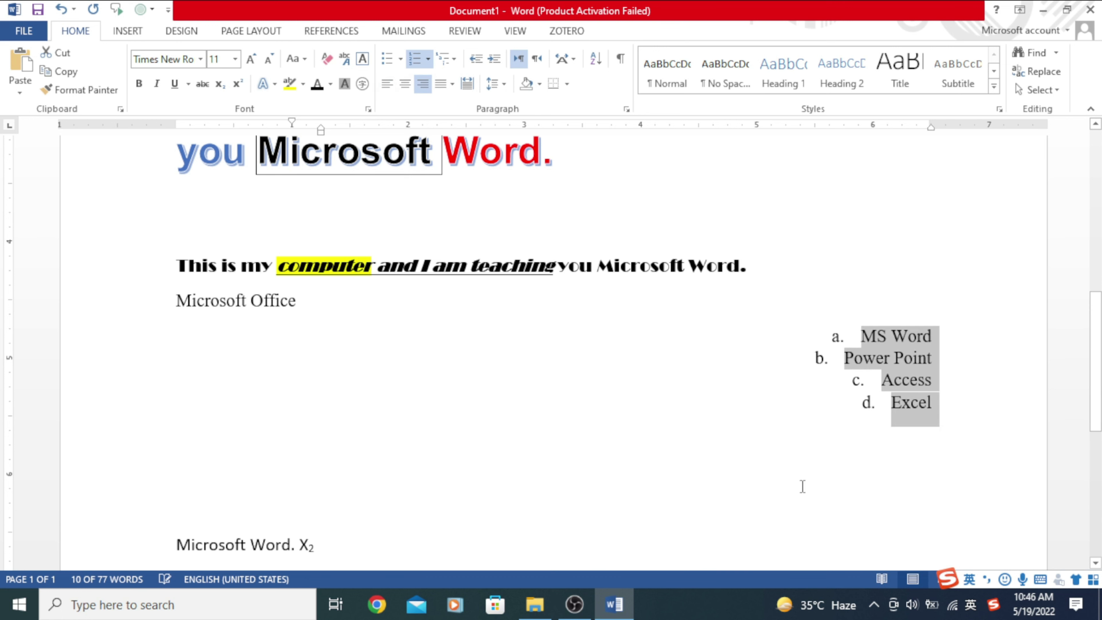
left_click(388, 84)
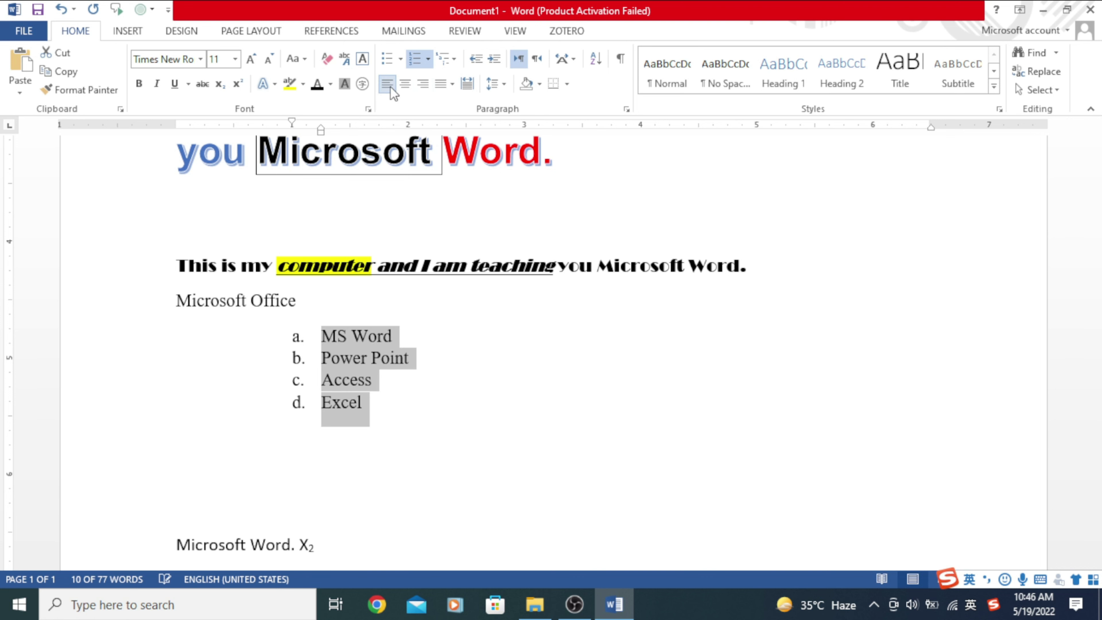
Push the lettered list much further right with repeated Increase Indent.
left_click(498, 60)
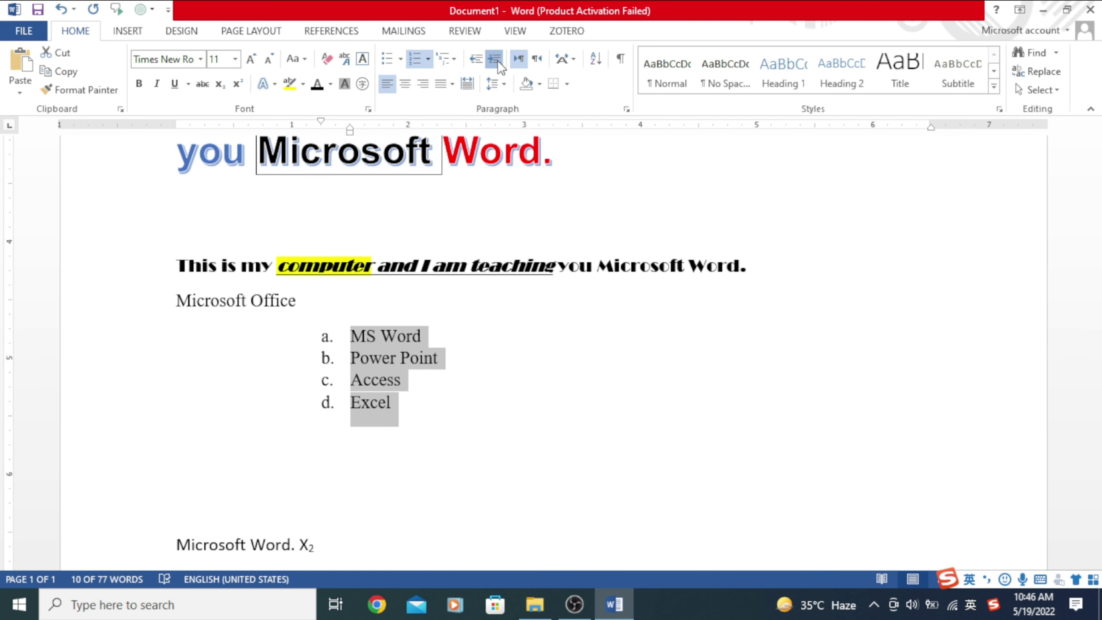
double_click(497, 60)
left_click(498, 60)
double_click(498, 61)
left_click(497, 60)
left_click(498, 60)
double_click(498, 60)
double_click(498, 61)
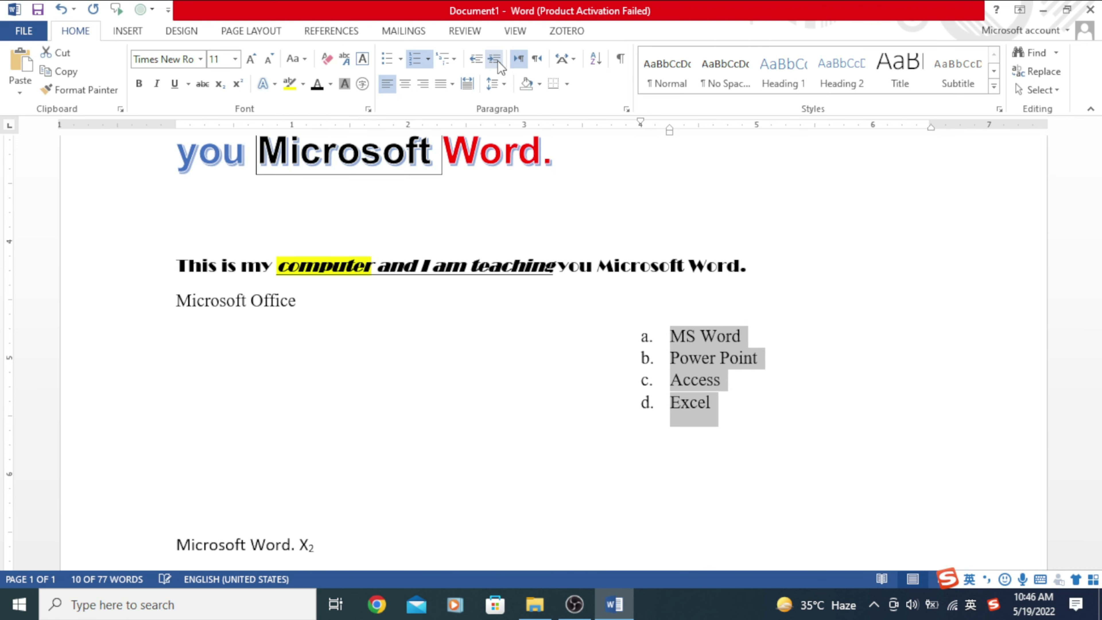
double_click(498, 61)
left_click(498, 60)
left_click(498, 61)
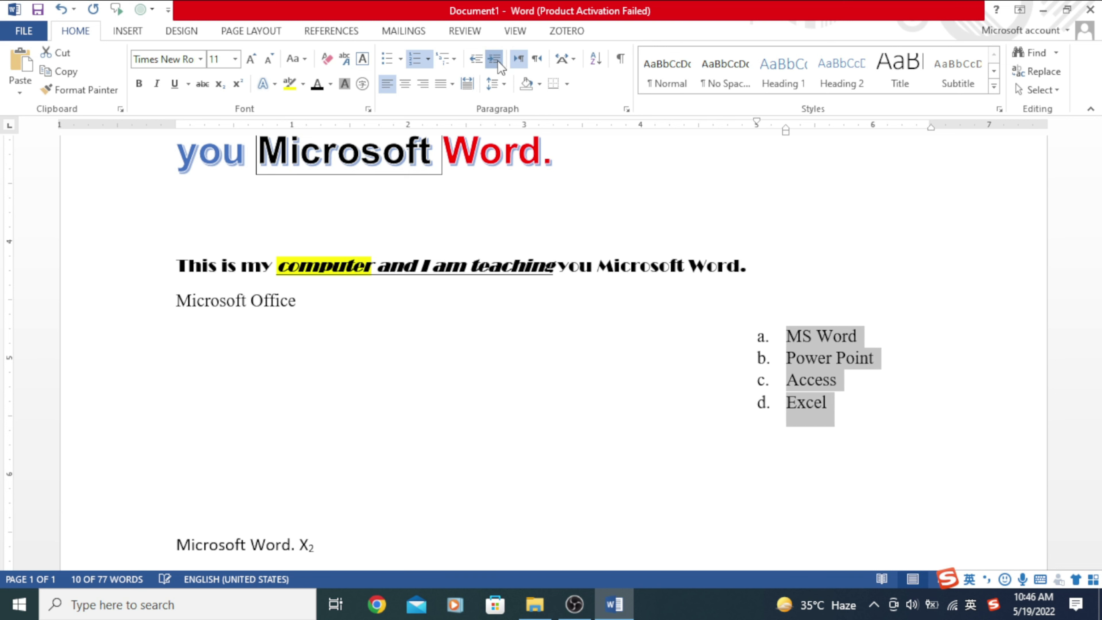
left_click(498, 60)
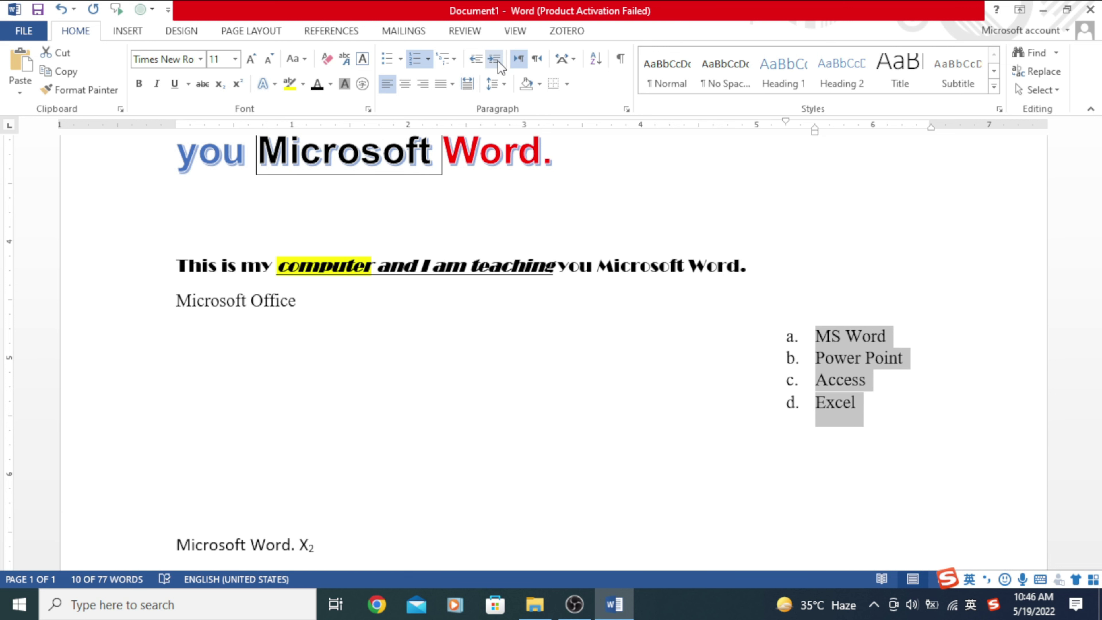
left_click(497, 61)
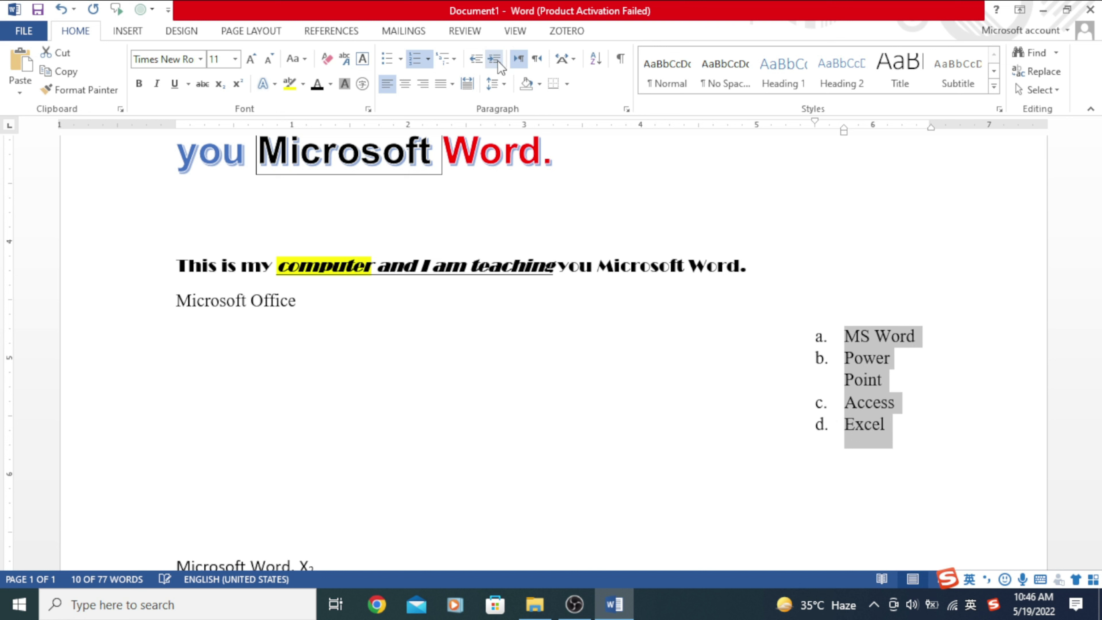
Decrease the indent until the list sits flush at the left margin under Microsoft Office.
left_click(474, 60)
left_click(474, 60)
left_click(474, 60)
left_click(474, 60)
left_click(474, 60)
left_click(474, 60)
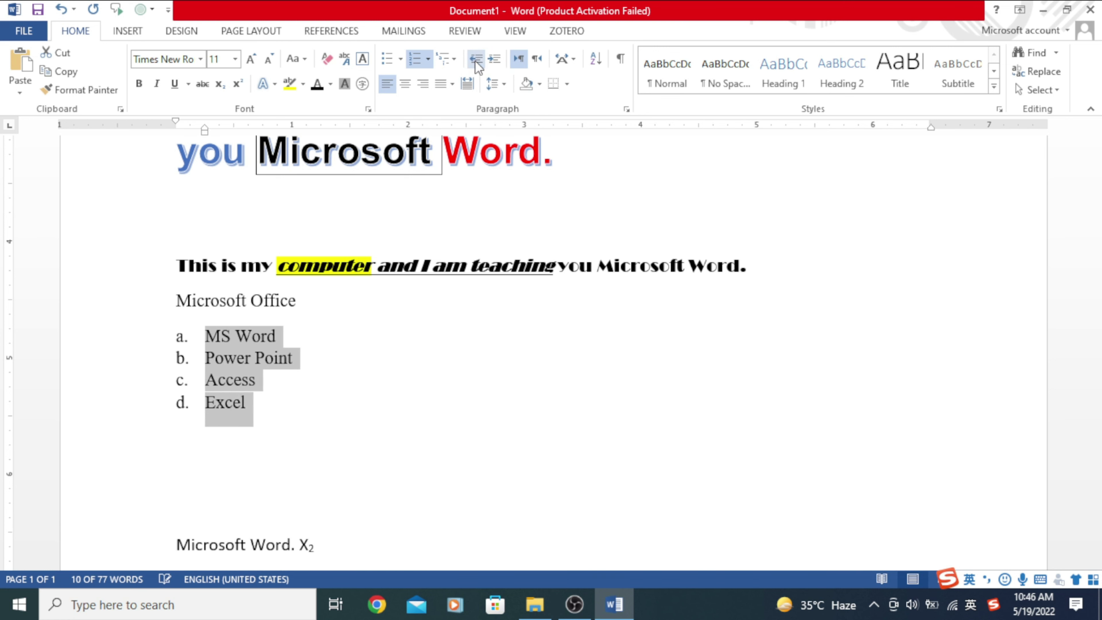
Remove the space after the list paragraphs and set 1.5 line spacing.
left_click(504, 84)
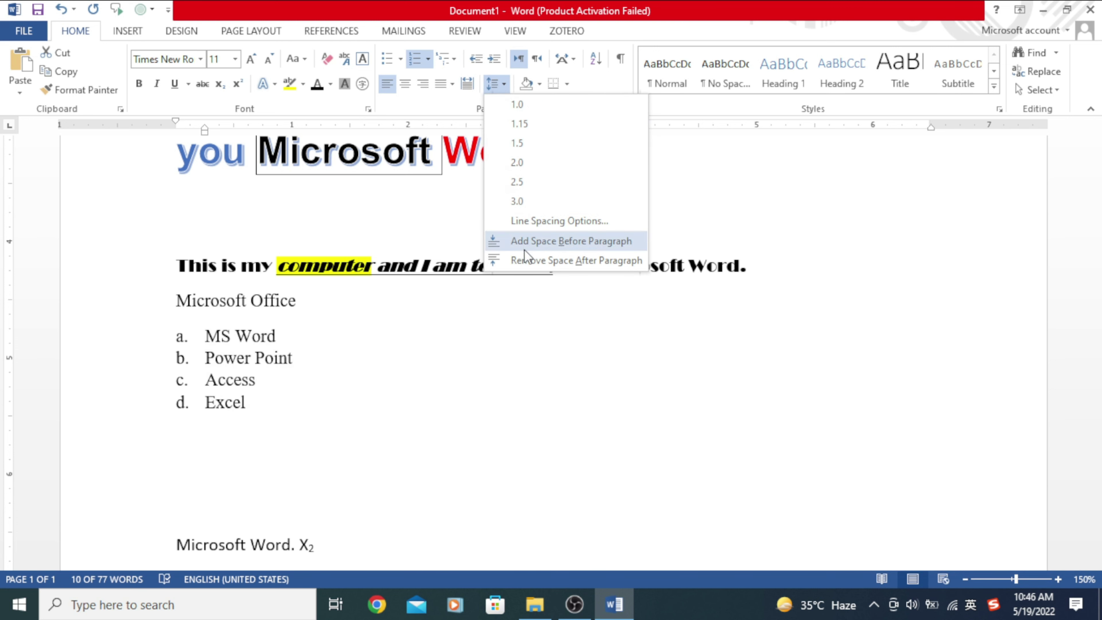
left_click(527, 260)
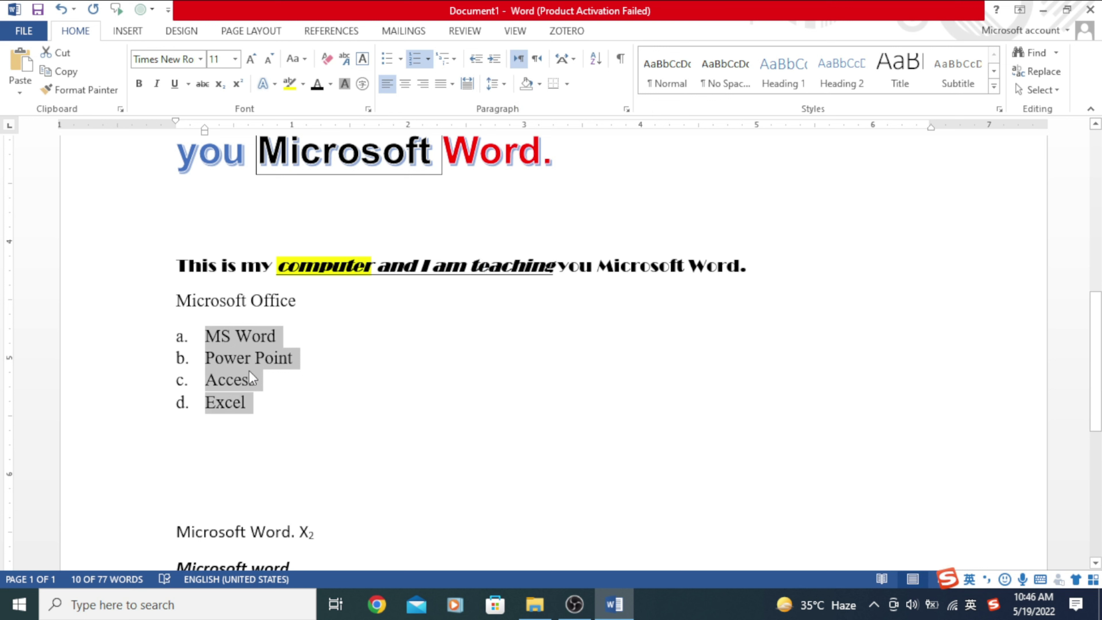
left_click(504, 84)
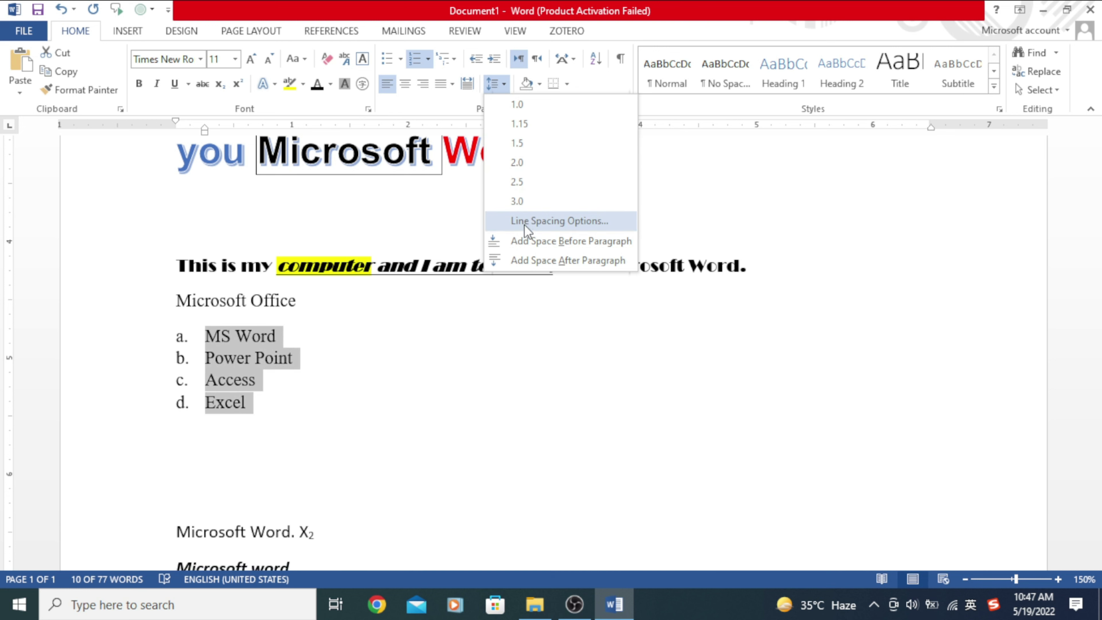
left_click(519, 143)
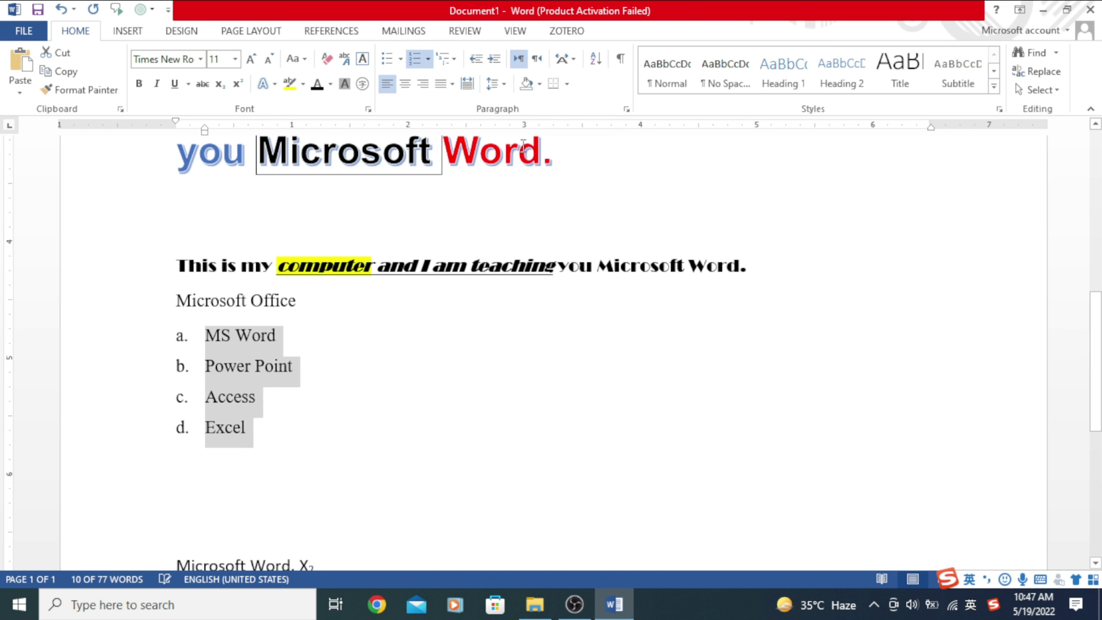
Reselect list items a through d and indent them one step from the margin.
left_click(436, 393)
left_click_drag(256, 434, 249, 316)
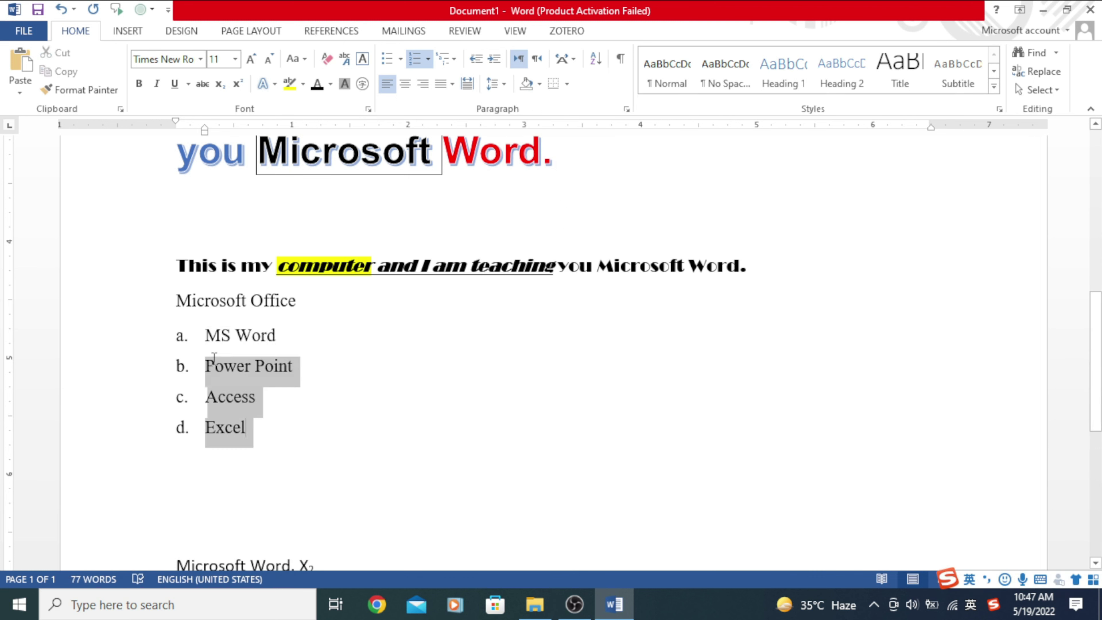
left_click(495, 58)
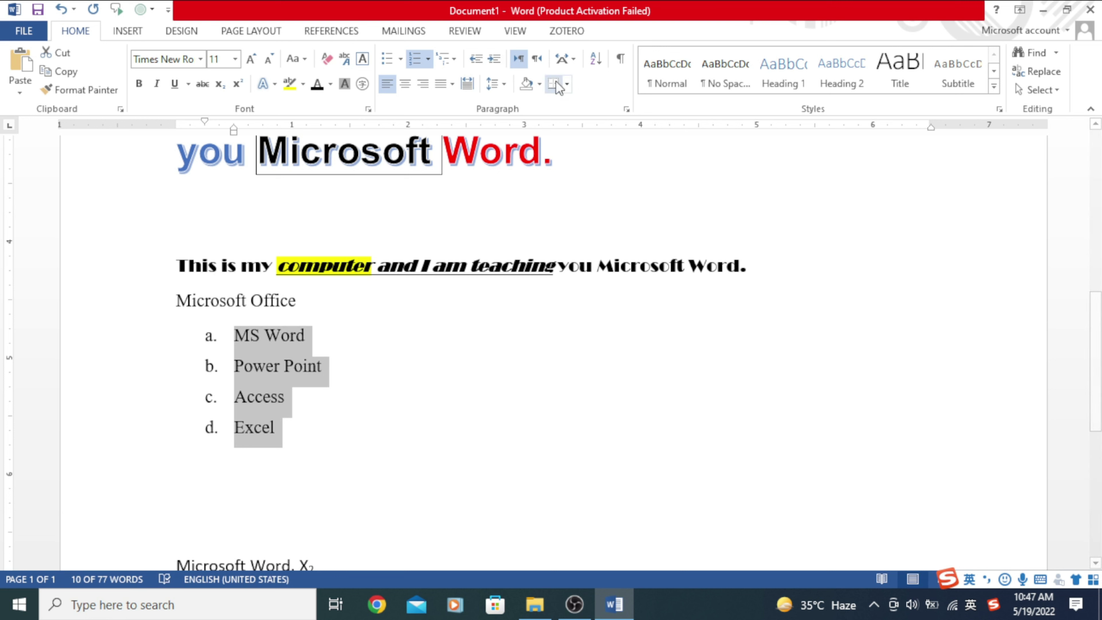
Select the line 'This is my computer and I am teaching you Microsoft Word.' and shade it red.
left_click(541, 89)
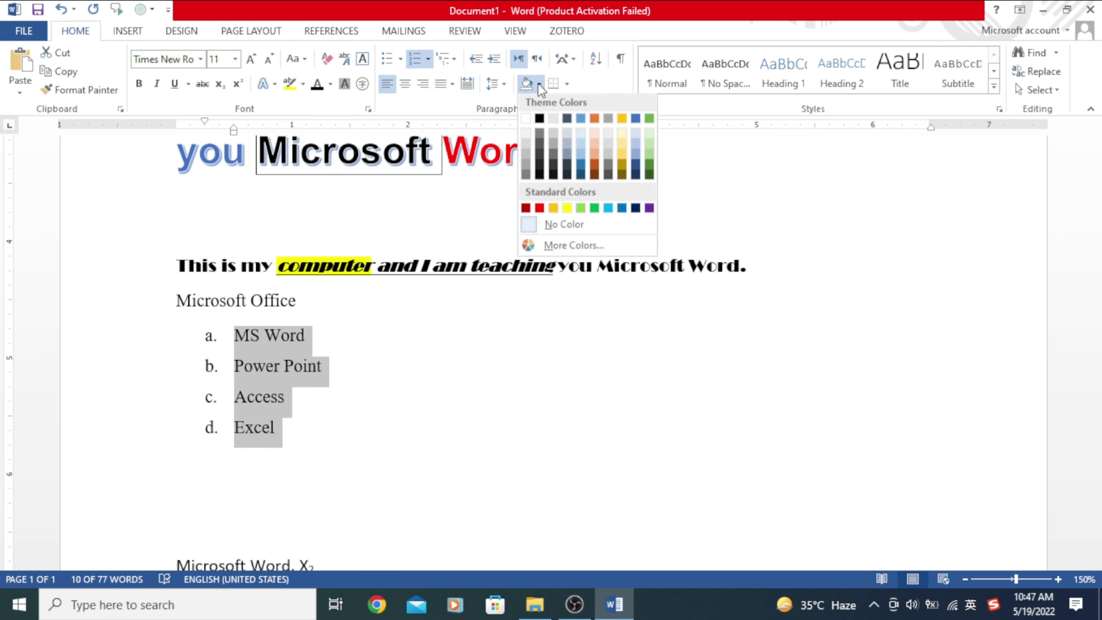
left_click(546, 429)
left_click(353, 403)
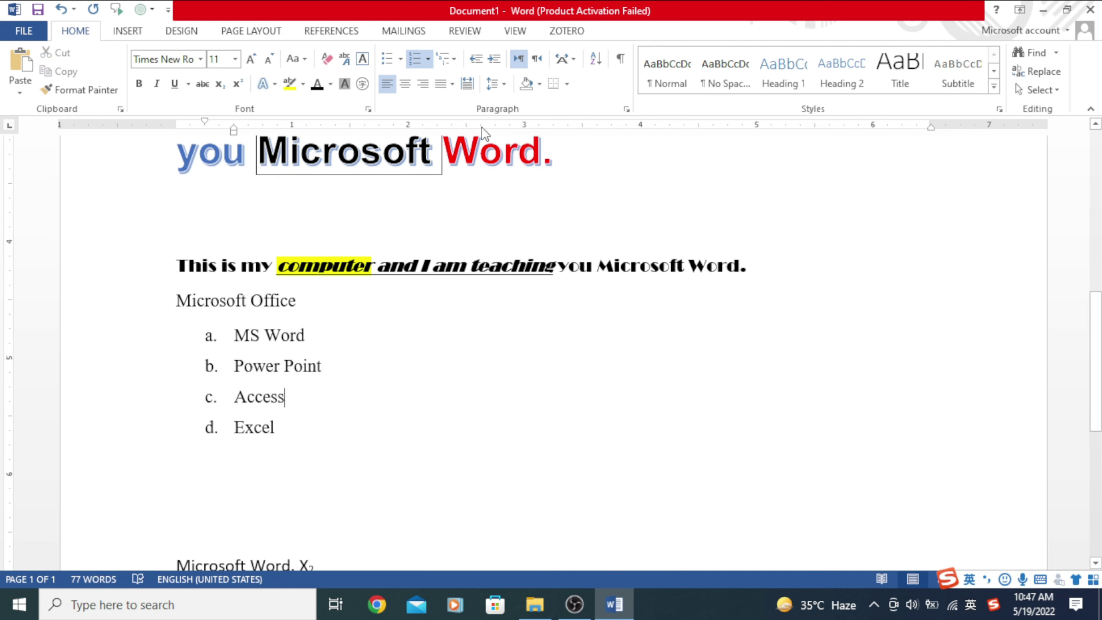
scroll(392, 324, "down", 5)
scroll(386, 317, "up", 4)
scroll(381, 313, "up", 1)
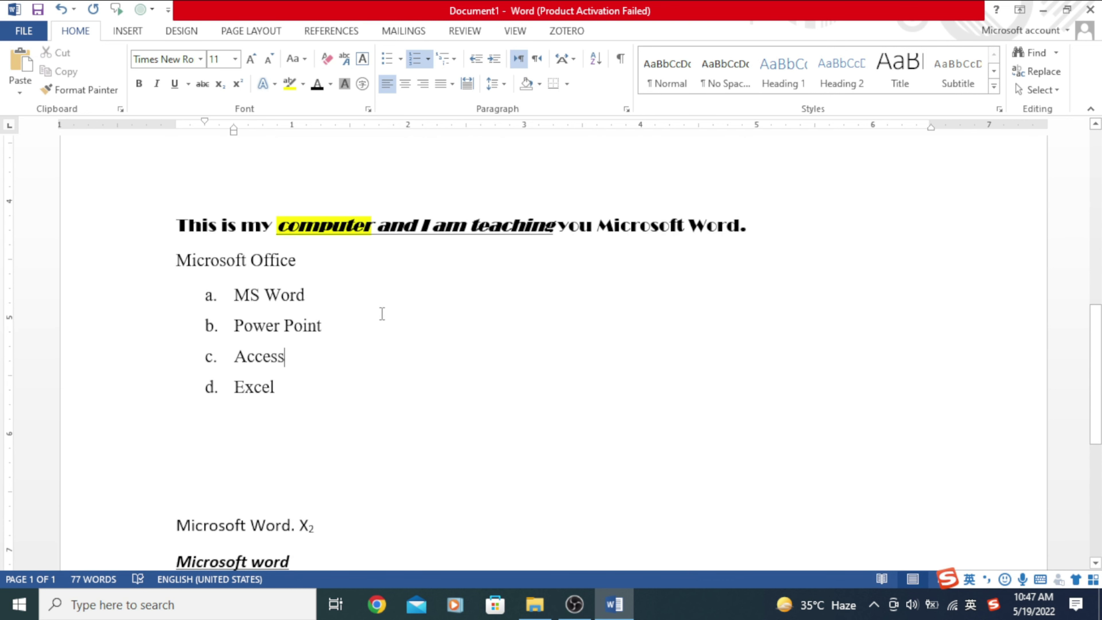
left_click_drag(785, 224, 160, 221)
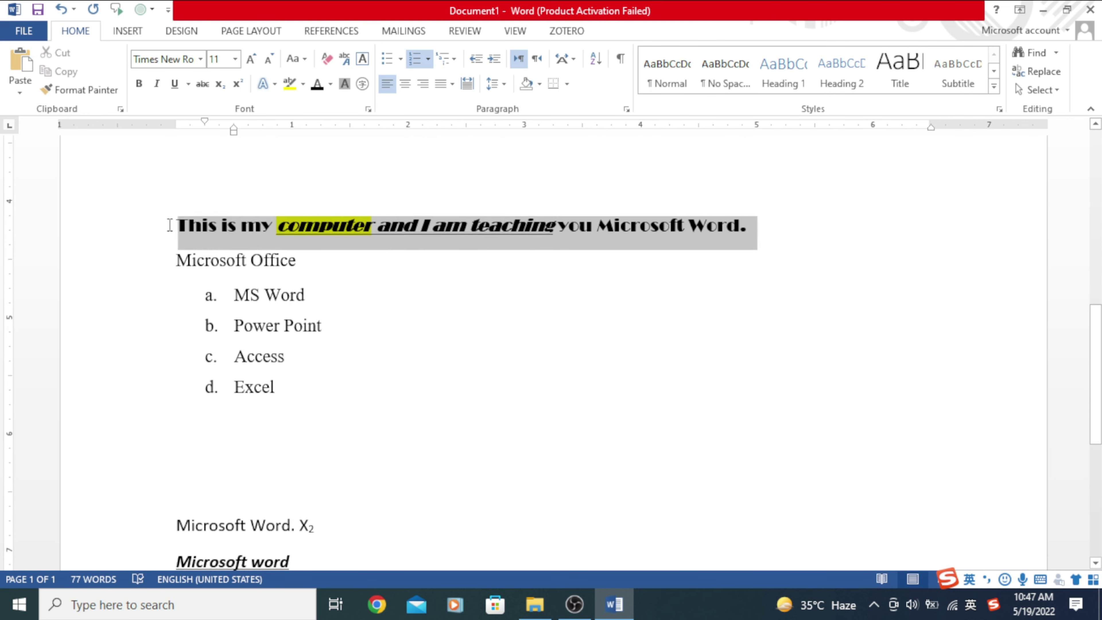
left_click(540, 83)
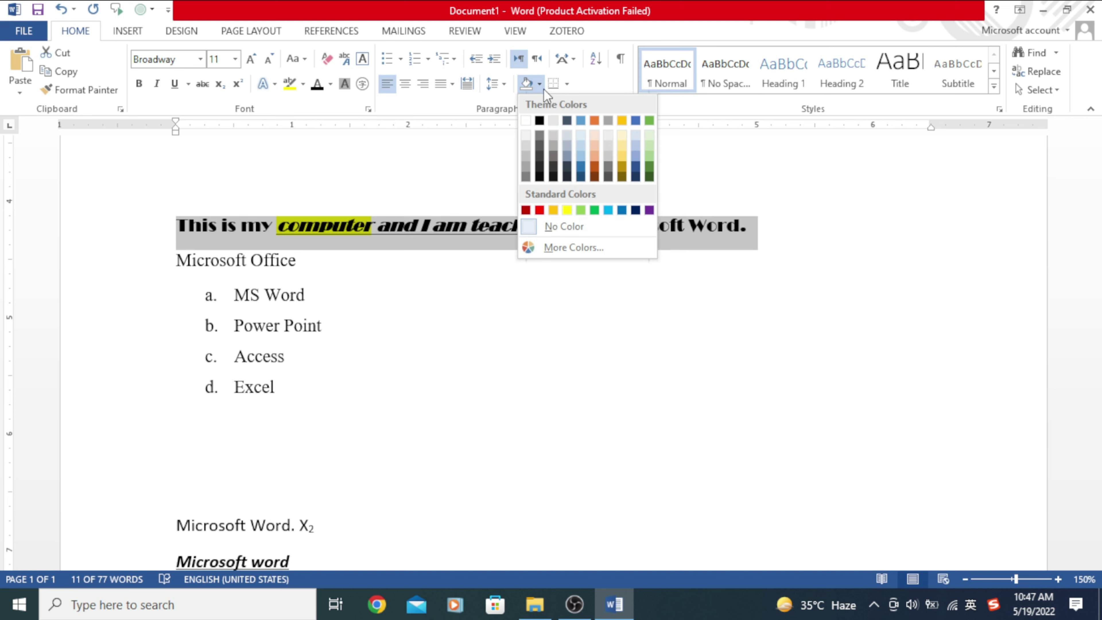
left_click(539, 210)
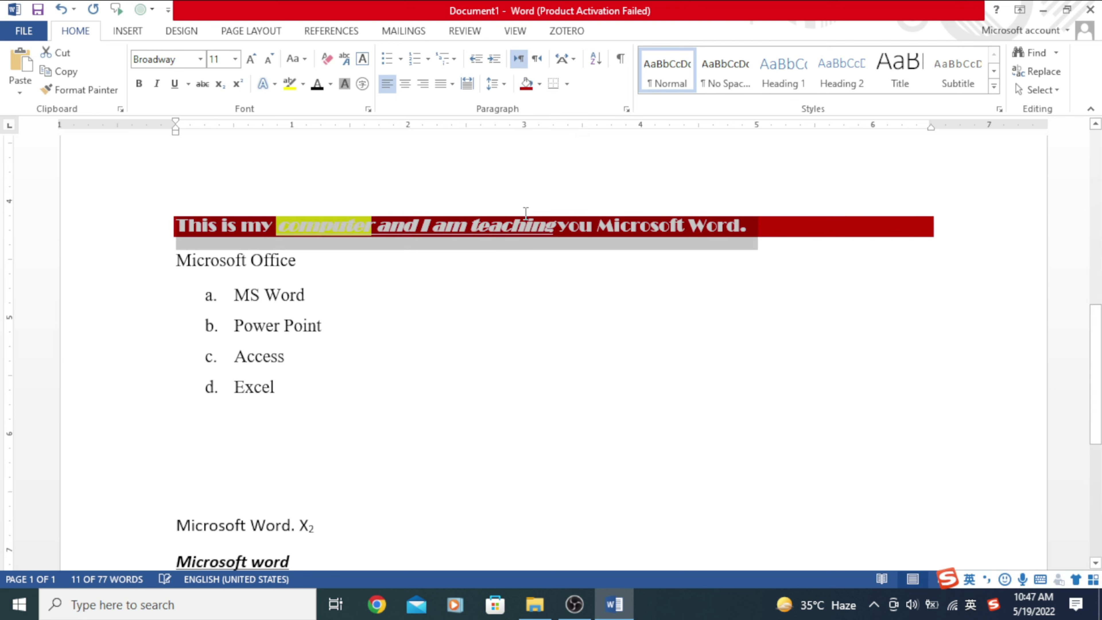
Try blue shading on the MS Word list item, then undo it with Ctrl+Z.
left_click(442, 308)
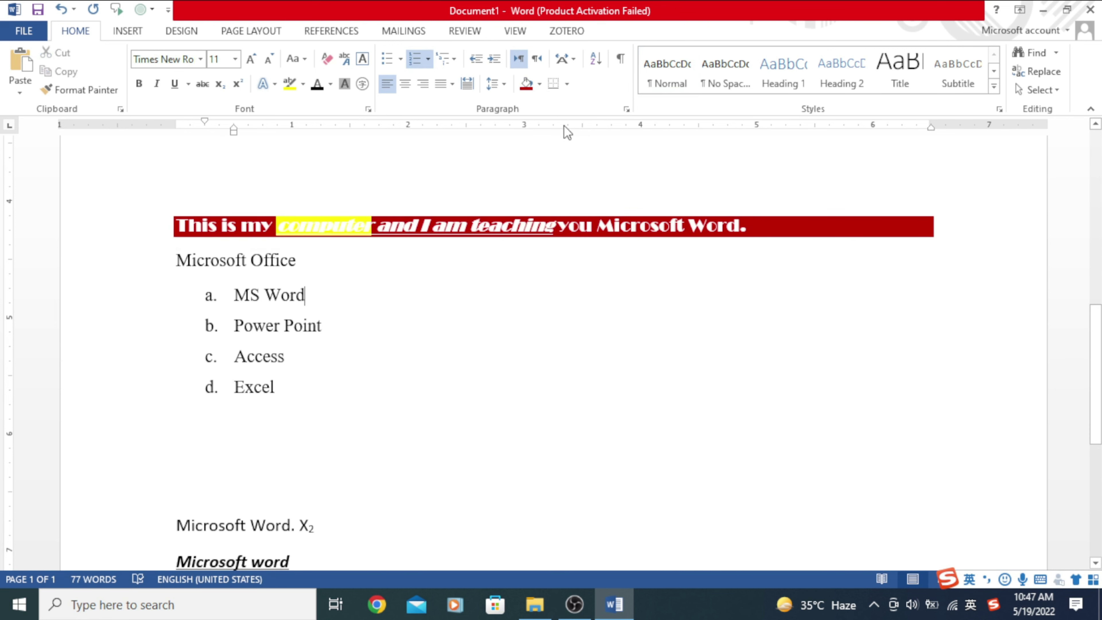
left_click(540, 86)
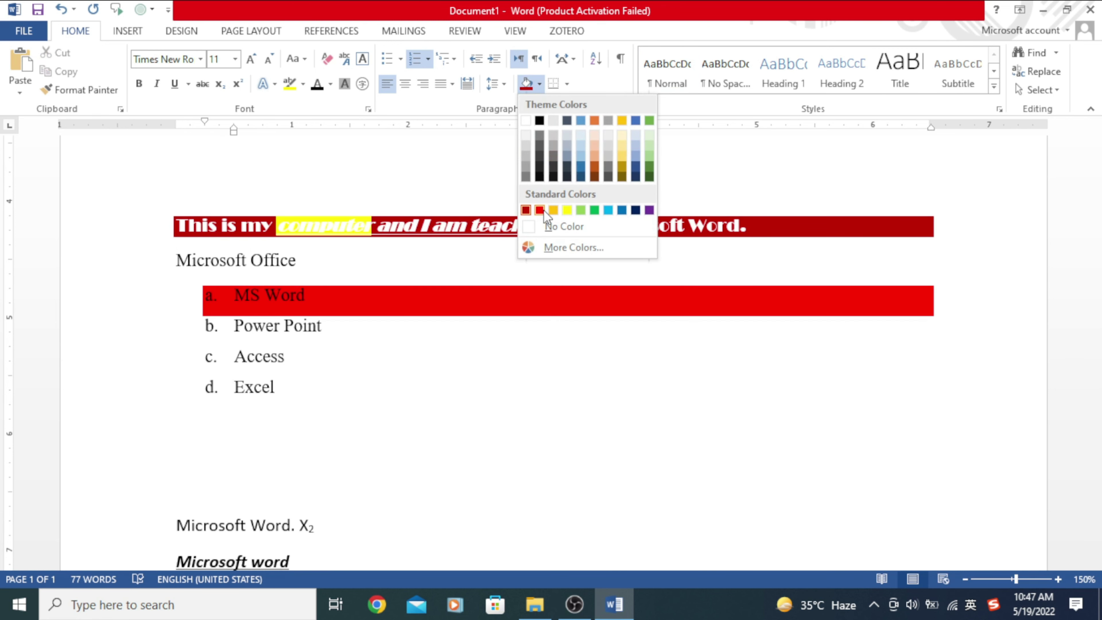
left_click(581, 167)
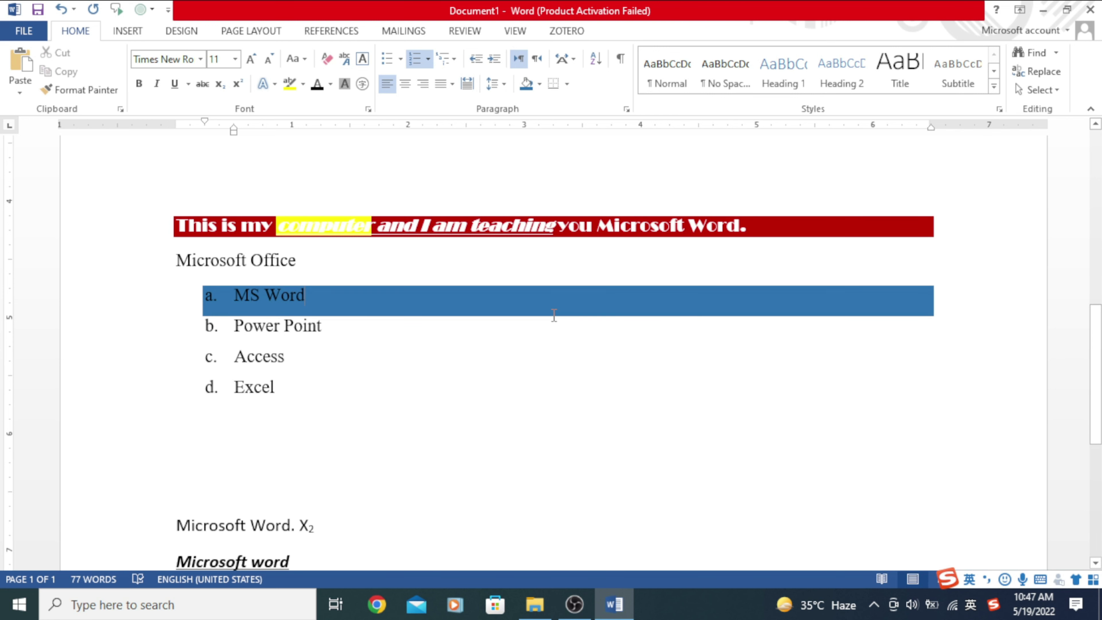
key("ctrl+z")
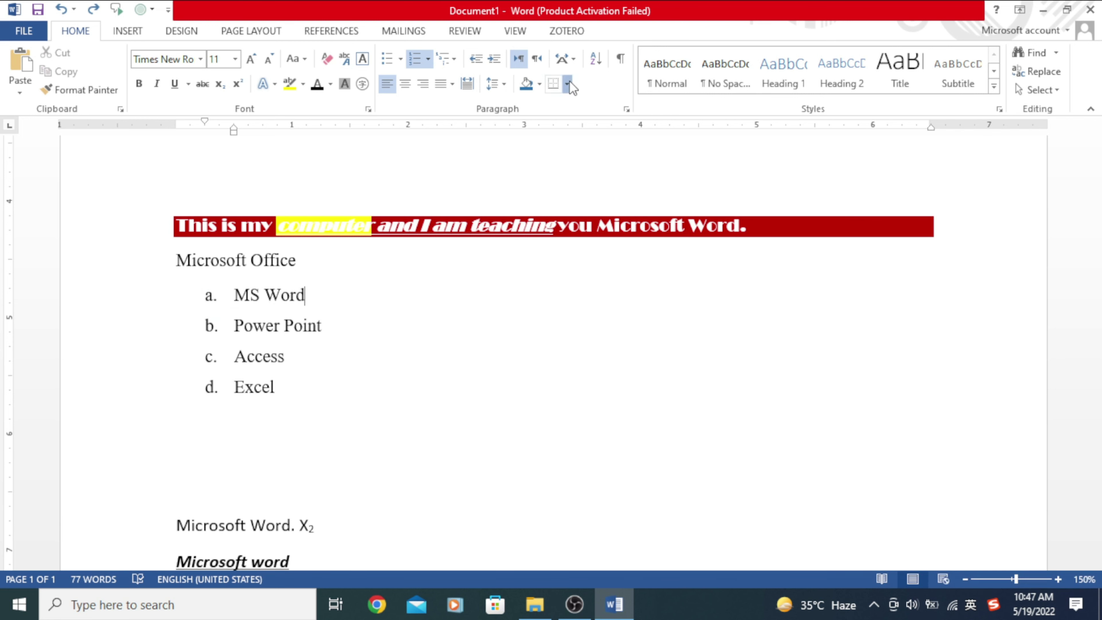
Look at the Borders options without choosing one, then show the INSERT ribbon commands.
left_click(568, 82)
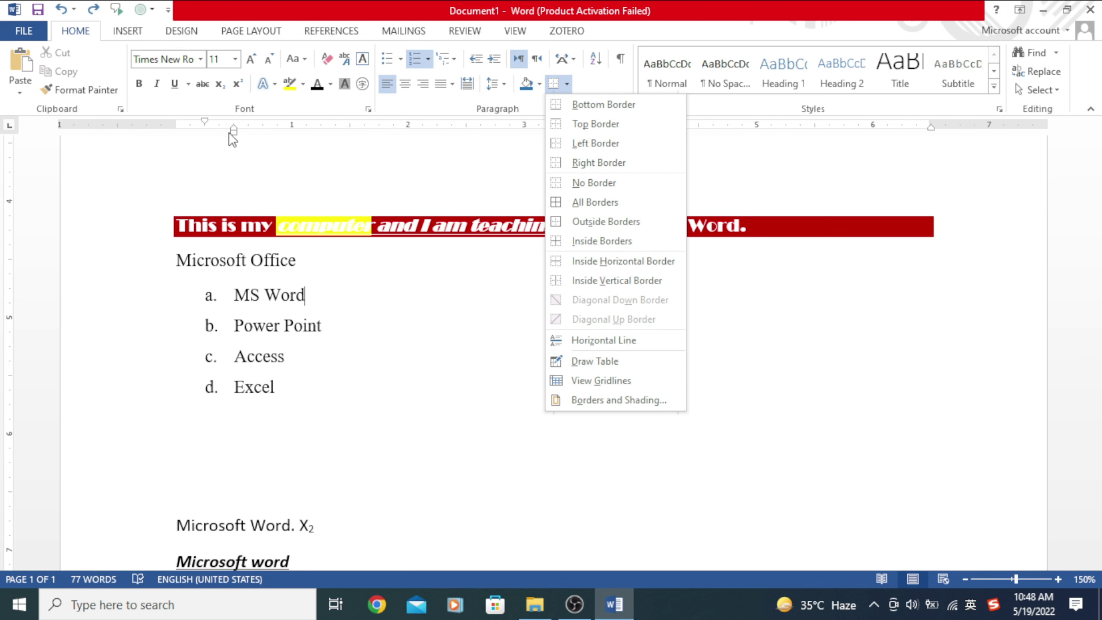
left_click(126, 31)
left_click(127, 33)
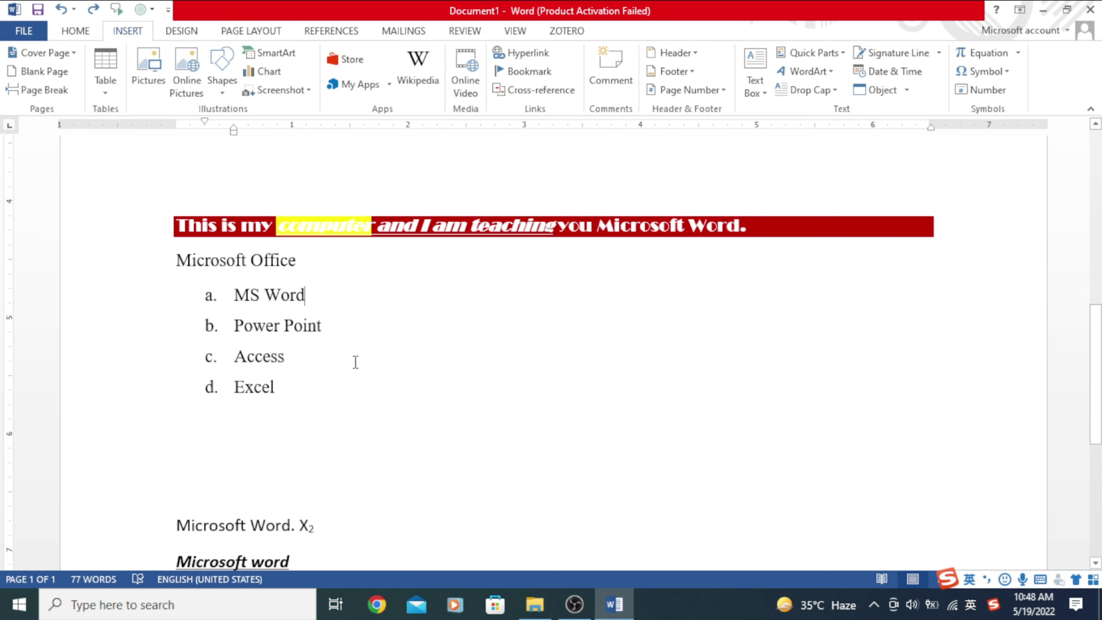
Create an unlettered empty line after the Excel item and open the Table size grid there.
scroll(304, 342, "down", 5)
scroll(304, 323, "down", 3)
scroll(293, 308, "up", 5)
left_click(271, 304)
scroll(282, 320, "up", 4)
left_click(290, 452)
key("Return")
key("BackSpace")
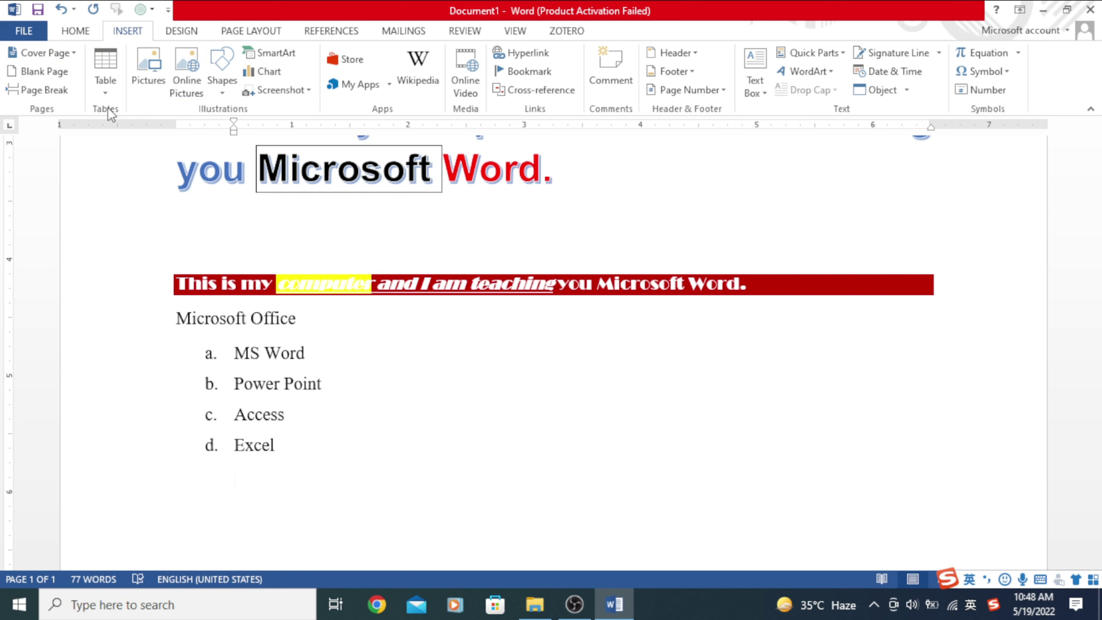
left_click(98, 72)
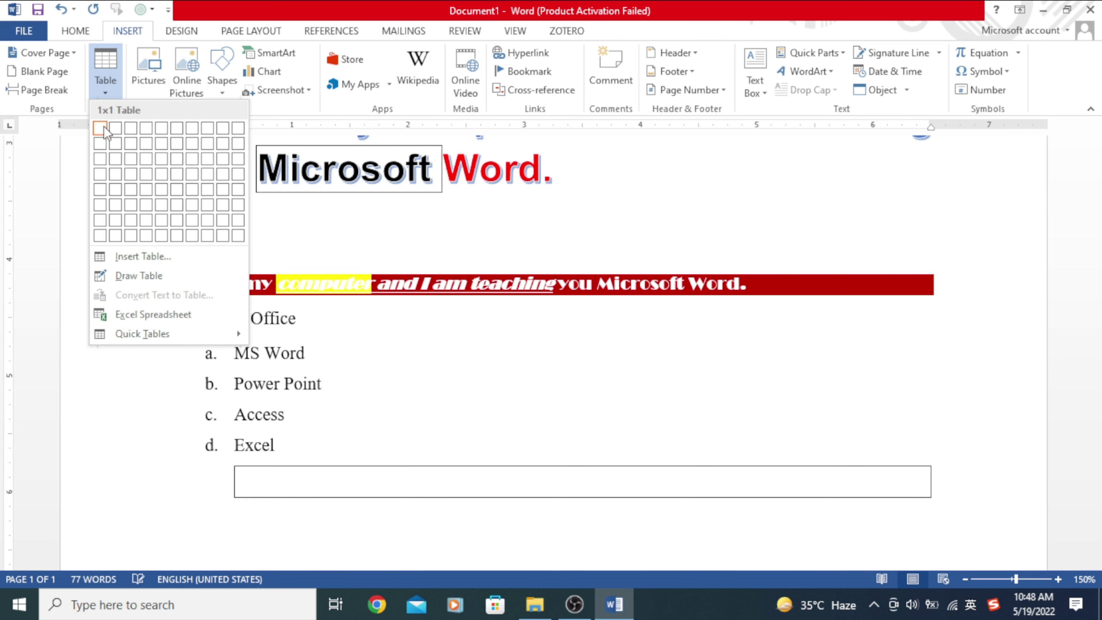
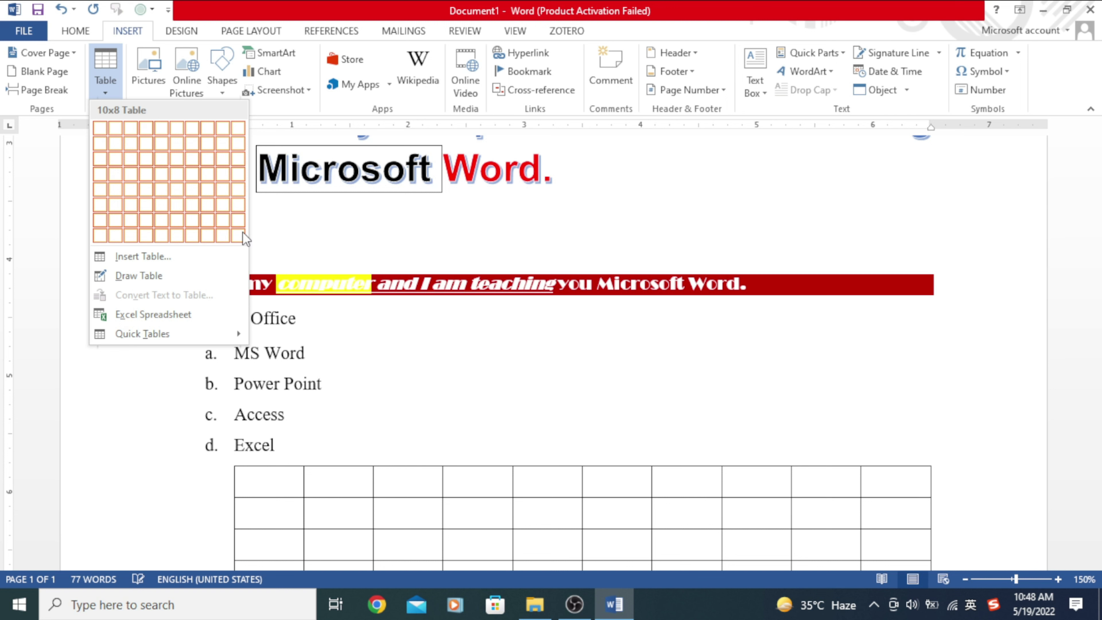
Insert a table with 20 columns and 200 rows below the Office list.
left_click(153, 259)
type("200")
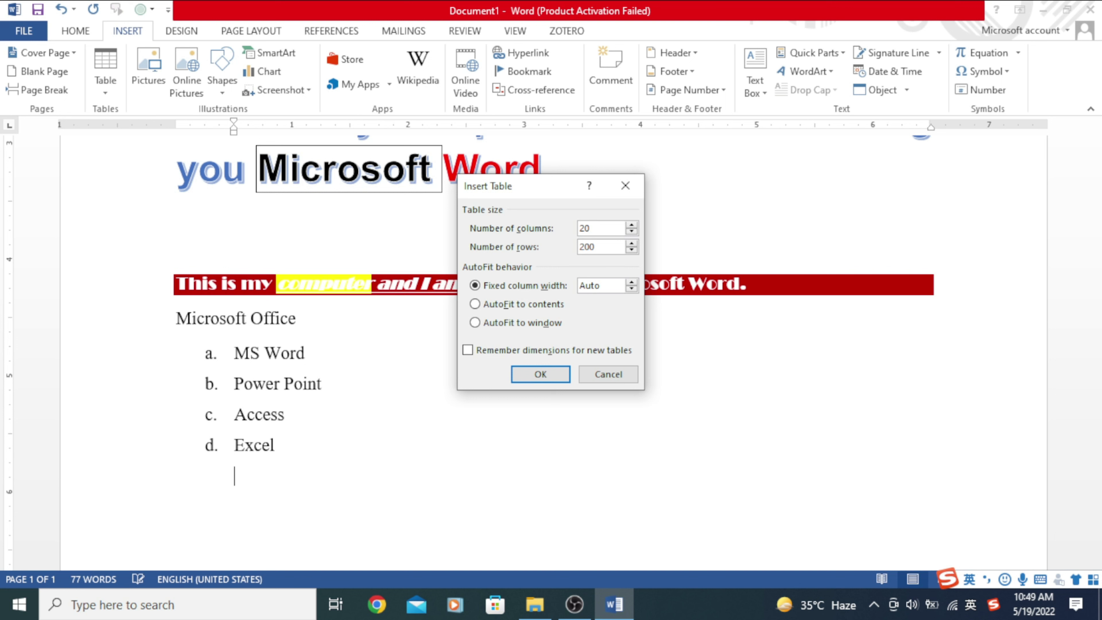
left_click(541, 373)
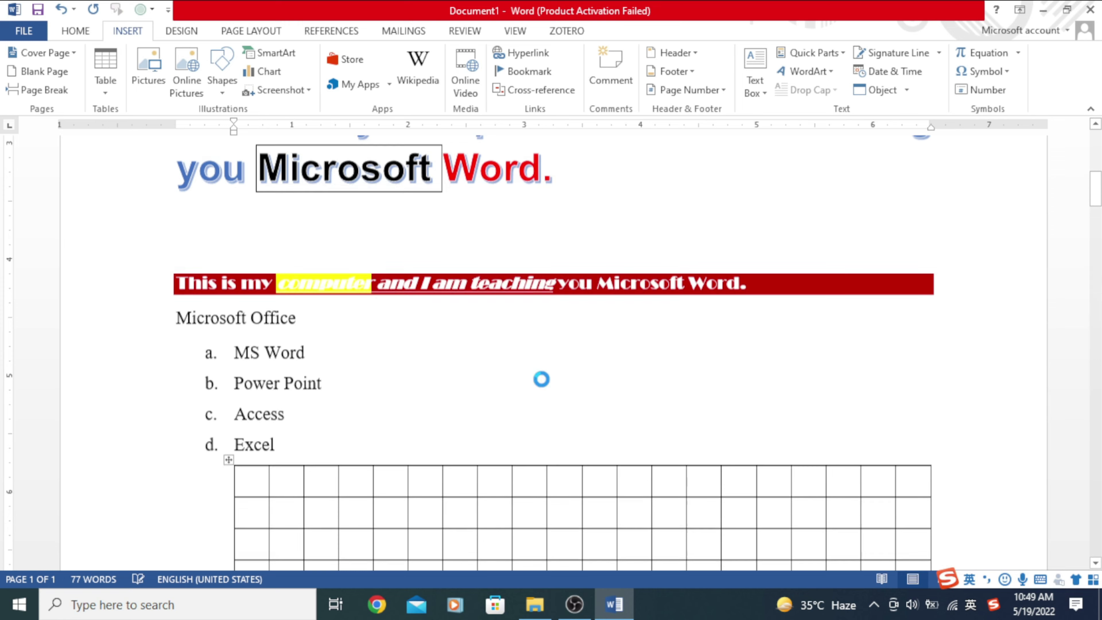
scroll(556, 372, "down", 3)
scroll(666, 389, "down", 5)
scroll(649, 389, "down", 3)
scroll(644, 382, "down", 2)
scroll(644, 382, "up", 5)
scroll(644, 380, "up", 3)
scroll(644, 378, "up", 3)
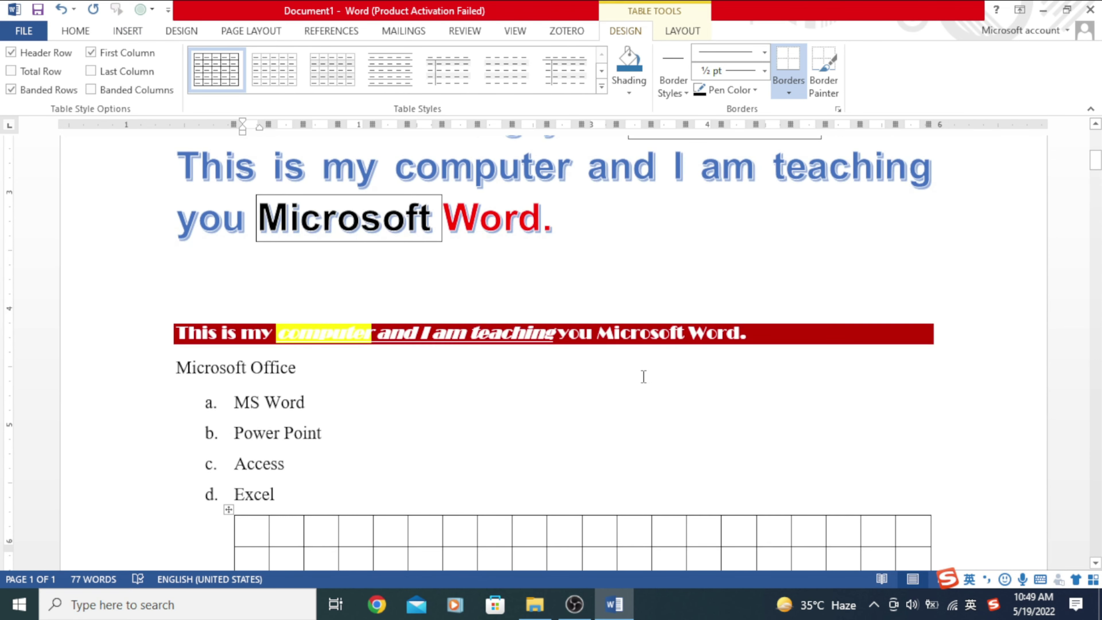
scroll(340, 340, "down", 2)
scroll(340, 339, "down", 5)
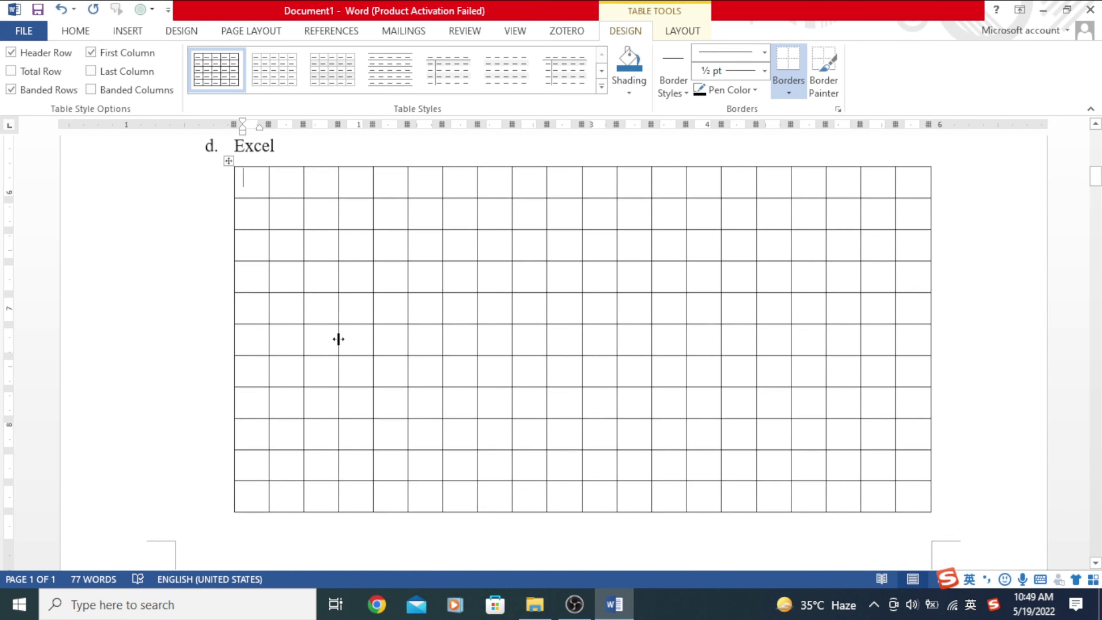
scroll(217, 315, "up", 2)
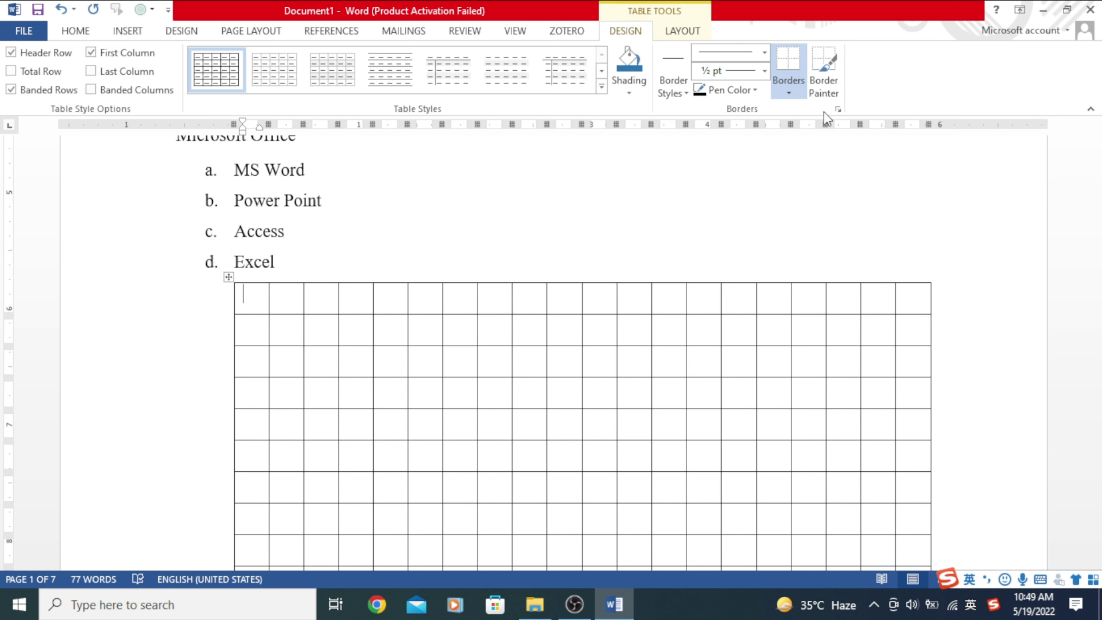
Select the whole new table using its move handle.
left_click(91, 32)
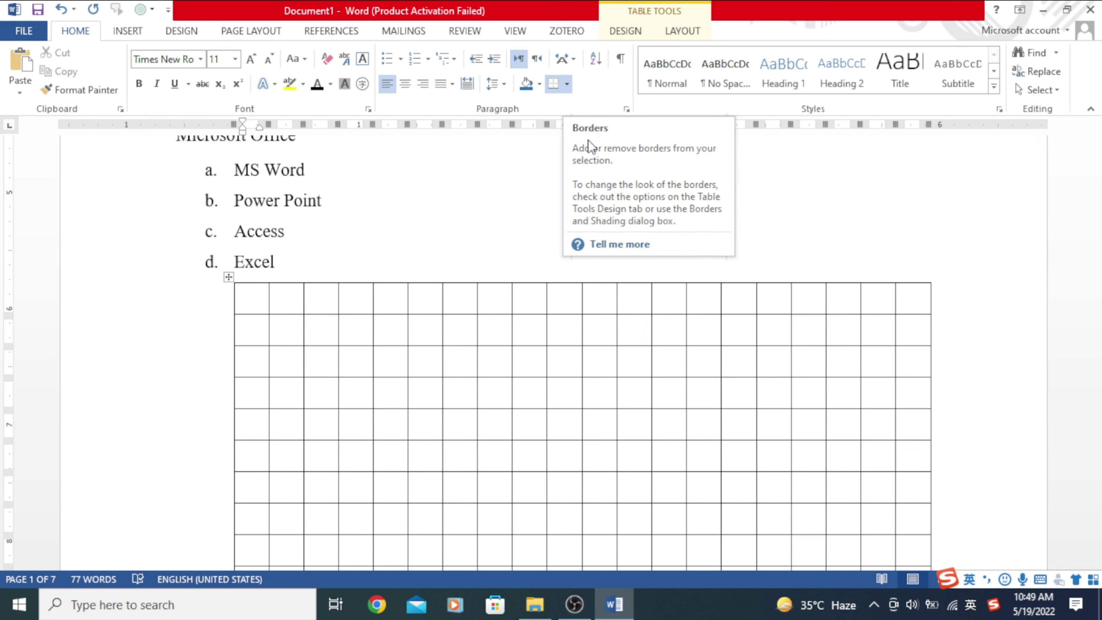
left_click(122, 31)
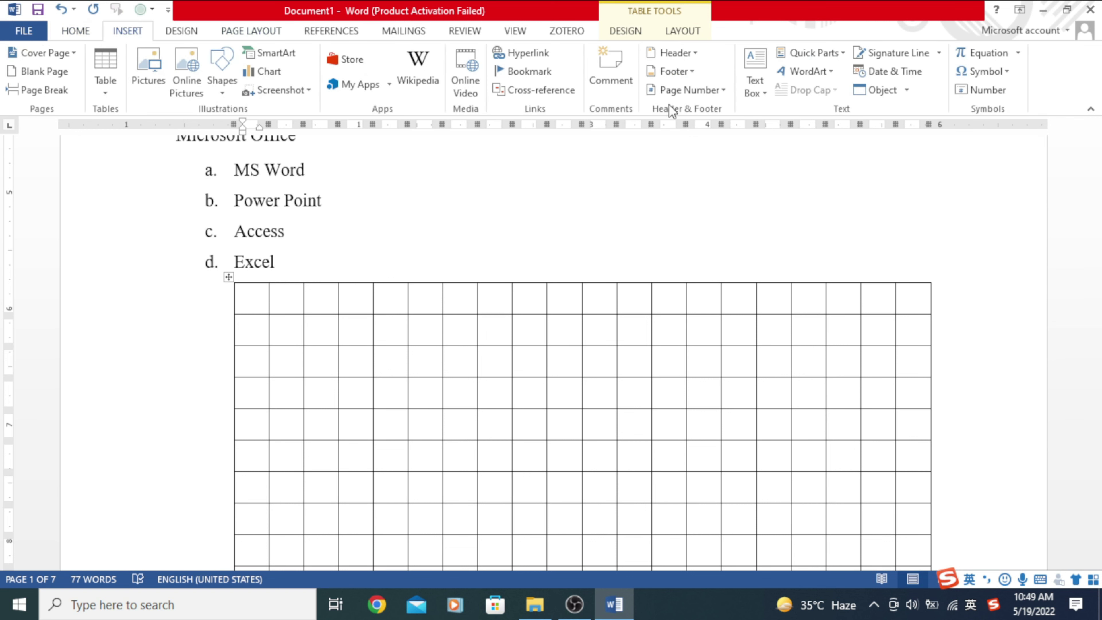
left_click(228, 278)
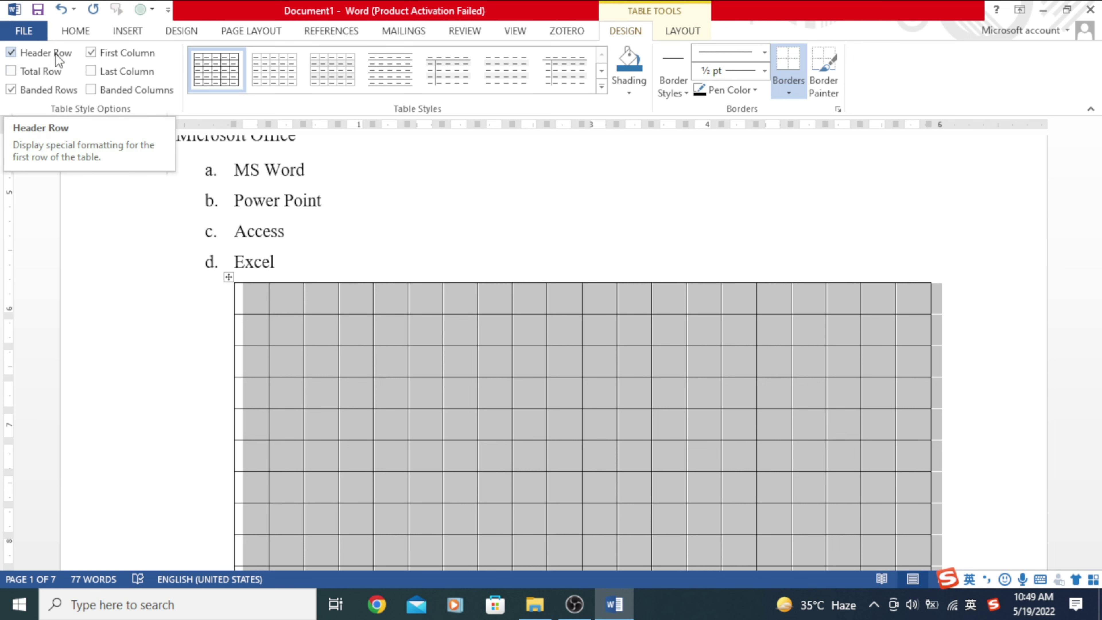
Keep Header Row and First Column styling on, leaving Last Column and Banded Columns off.
left_click(12, 52)
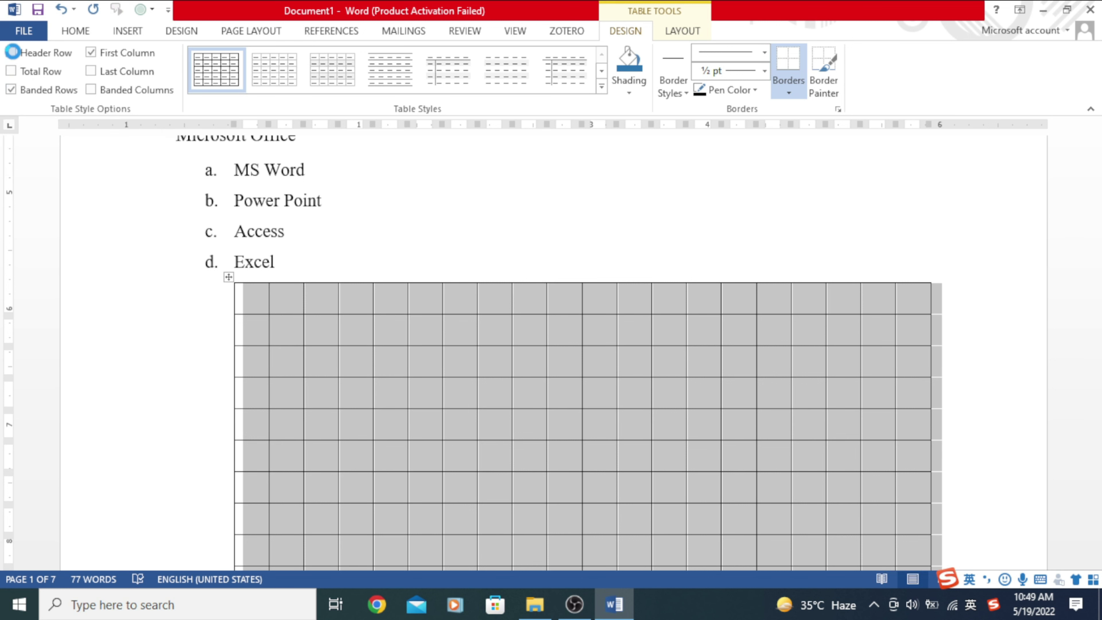
left_click(11, 52)
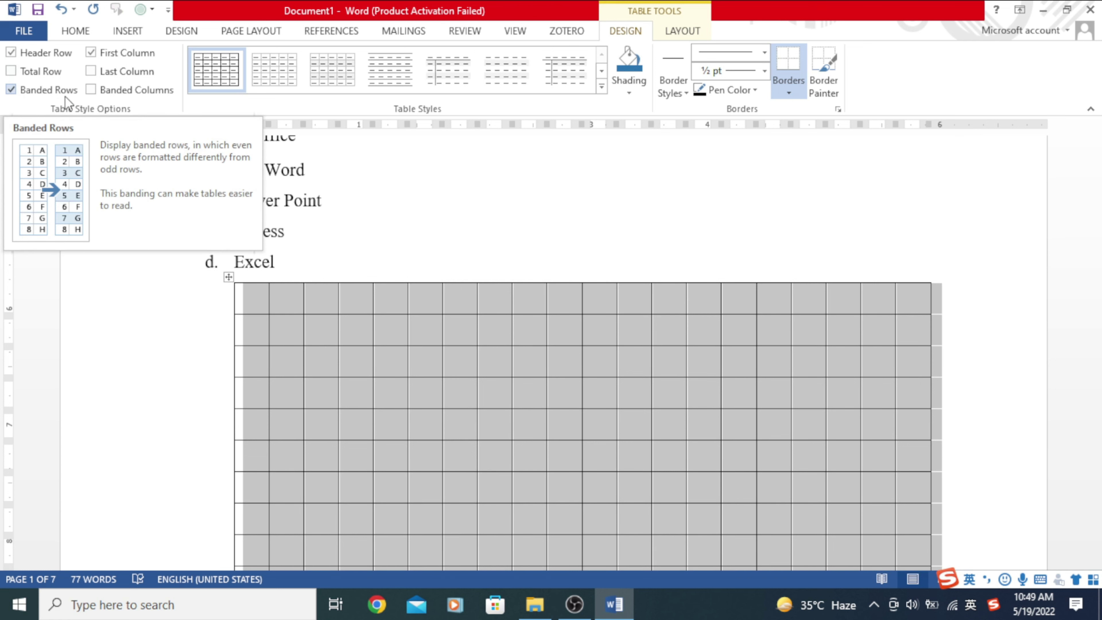
left_click(91, 72)
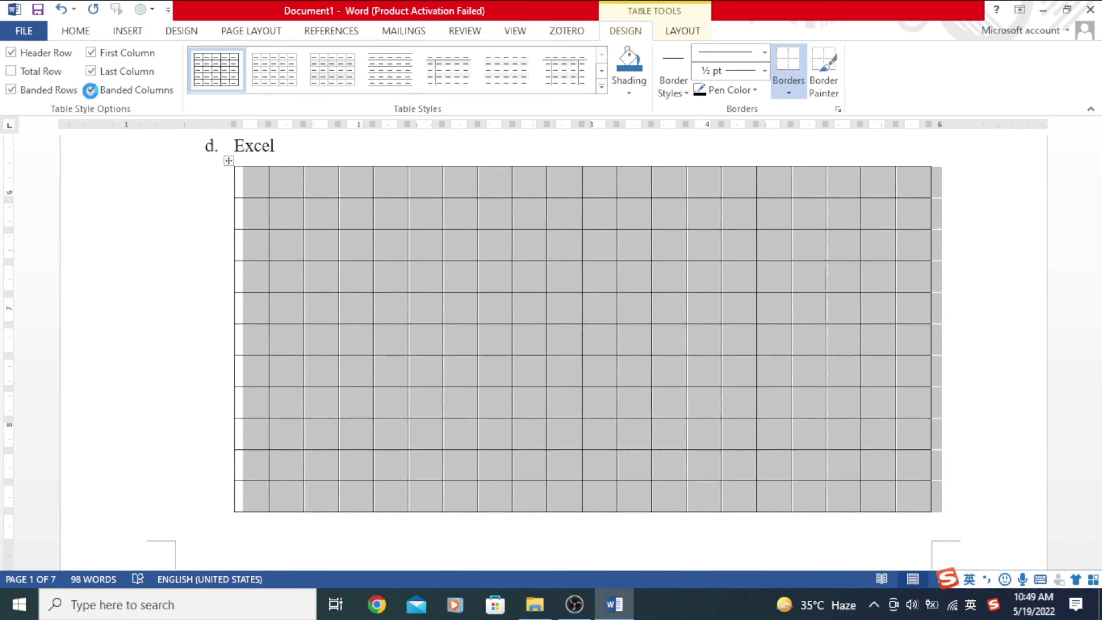
left_click(91, 90)
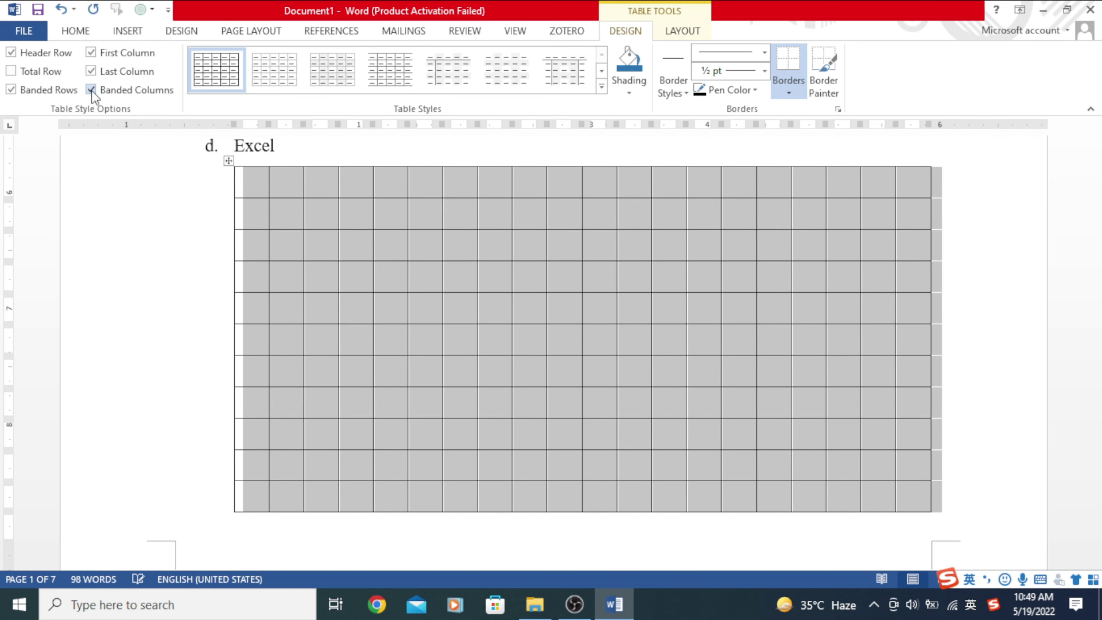
left_click(91, 71)
left_click(91, 53)
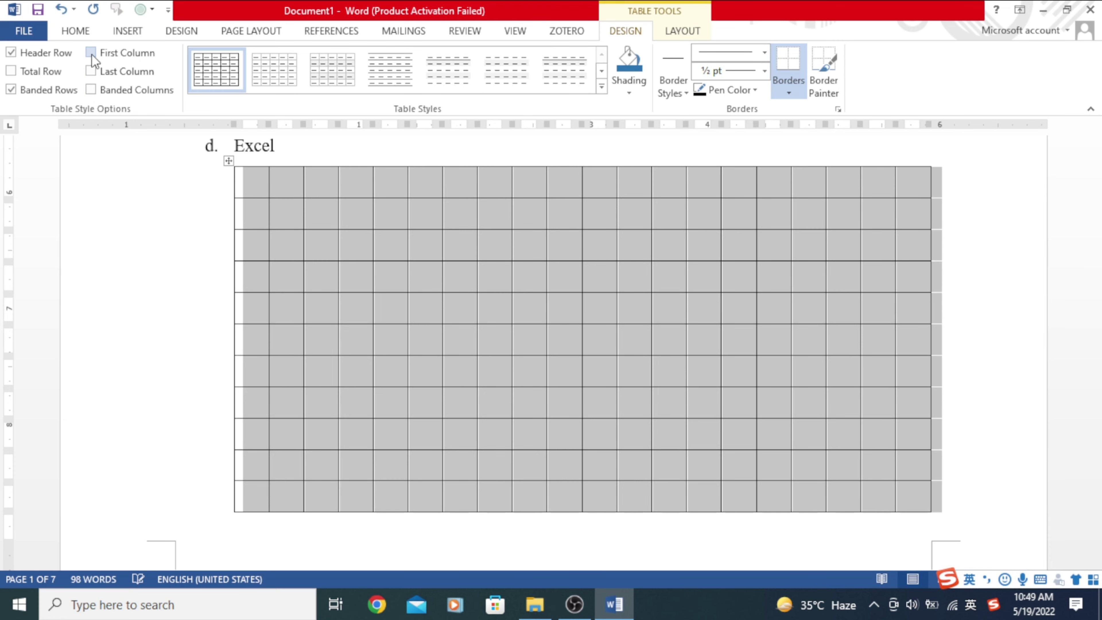
left_click(443, 353)
key("ctrl+a")
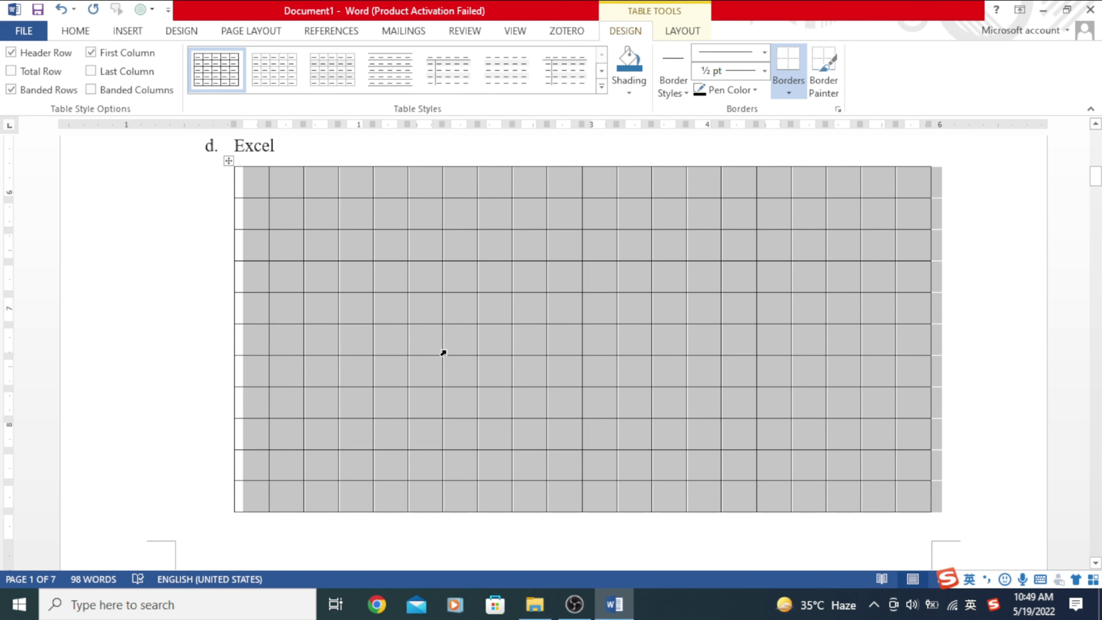
Apply the blue Grid Table style from the Table Styles gallery.
left_click(603, 87)
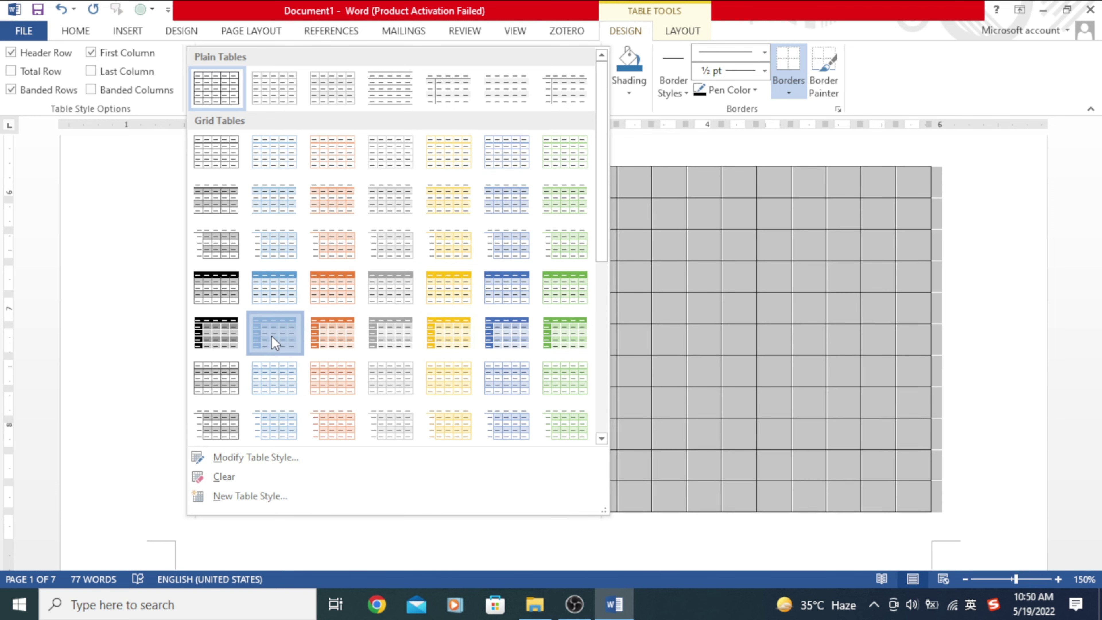
left_click(271, 336)
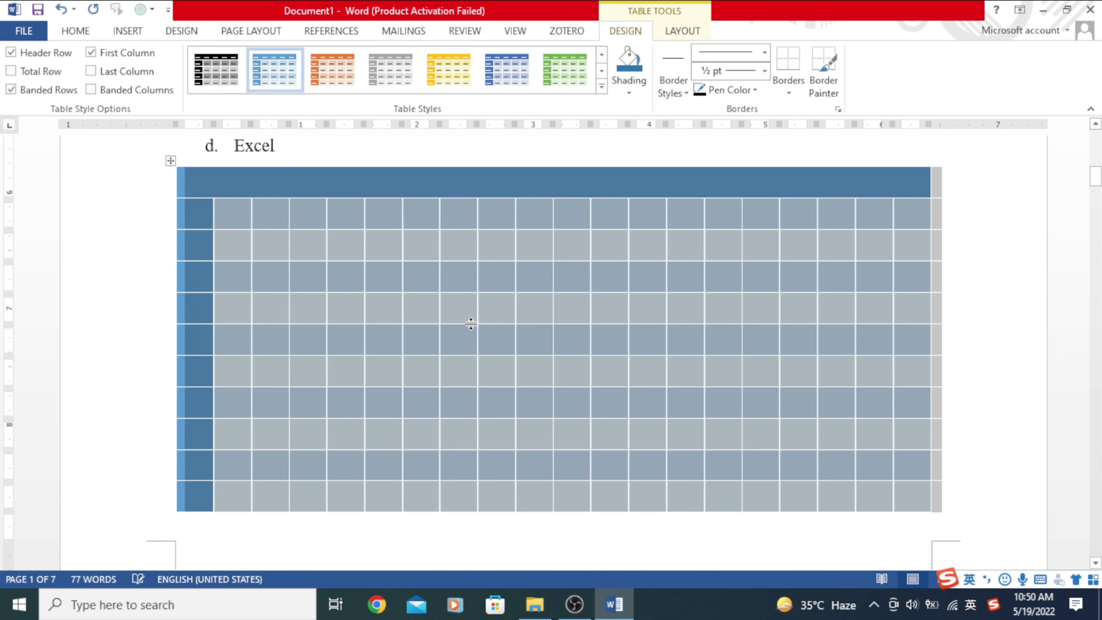
scroll(497, 301, "down", 5)
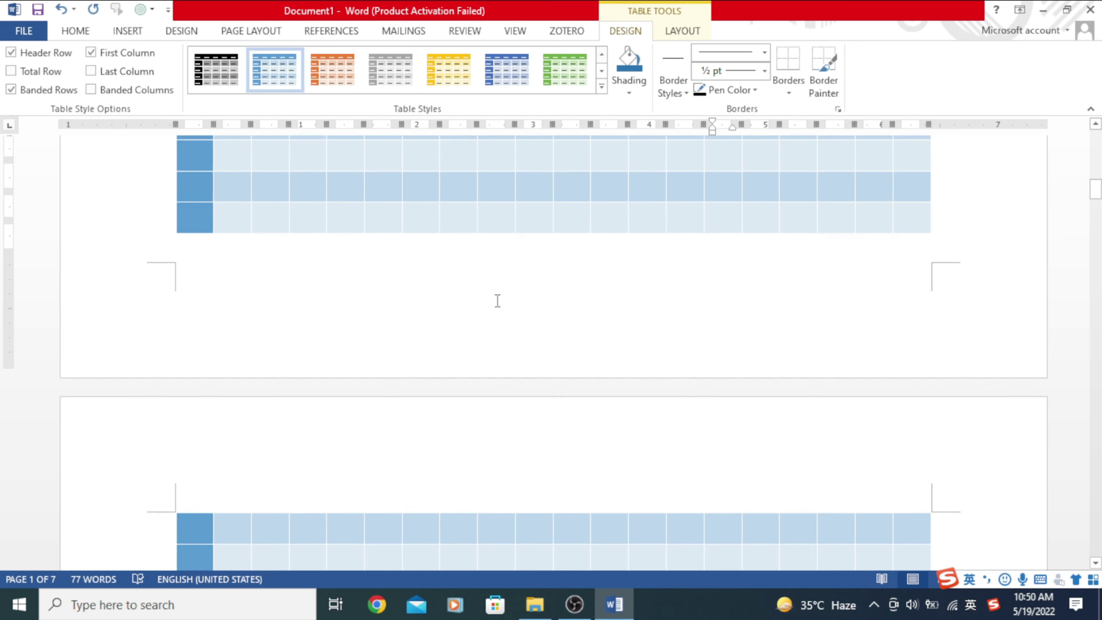
scroll(530, 304, "up", 8)
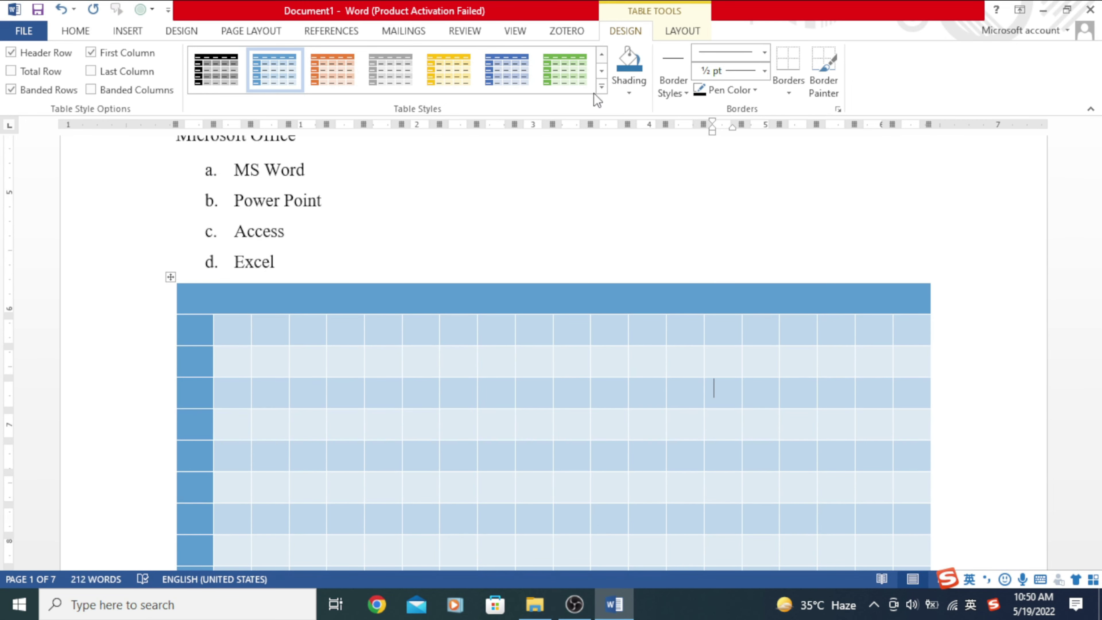
left_click(602, 87)
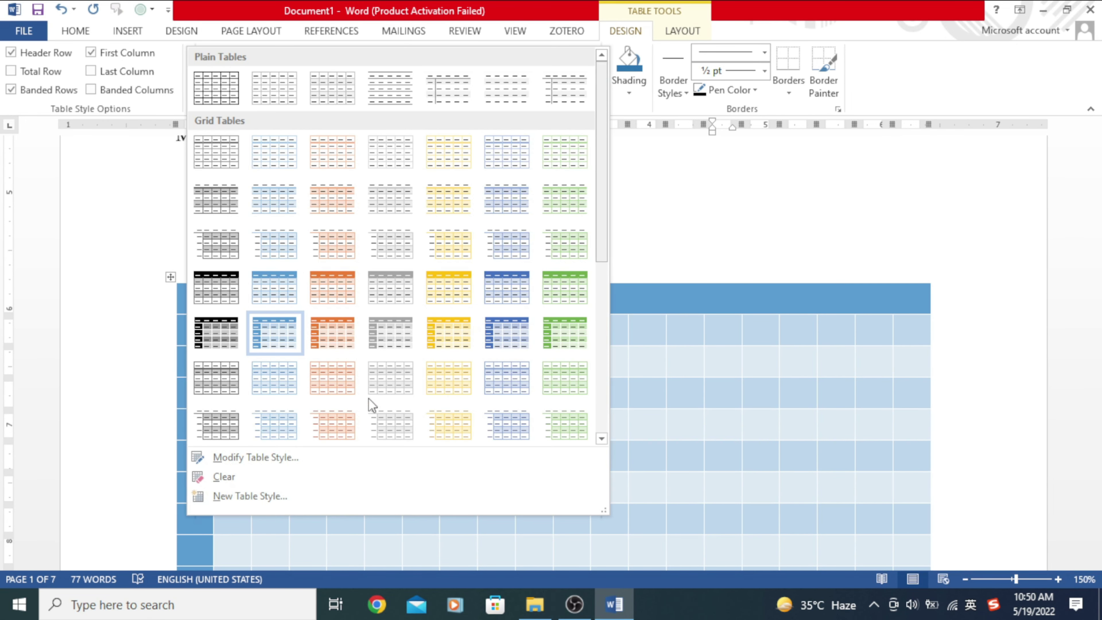
left_click(785, 330)
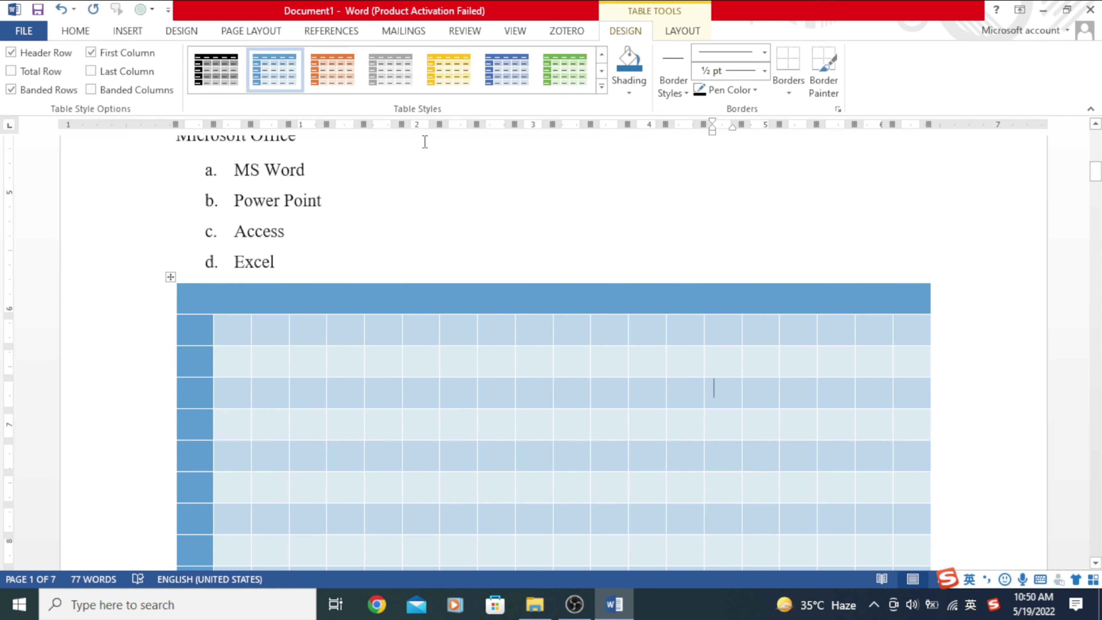
Try orange cell shading, then undo it and reopen the table styles list.
left_click(630, 89)
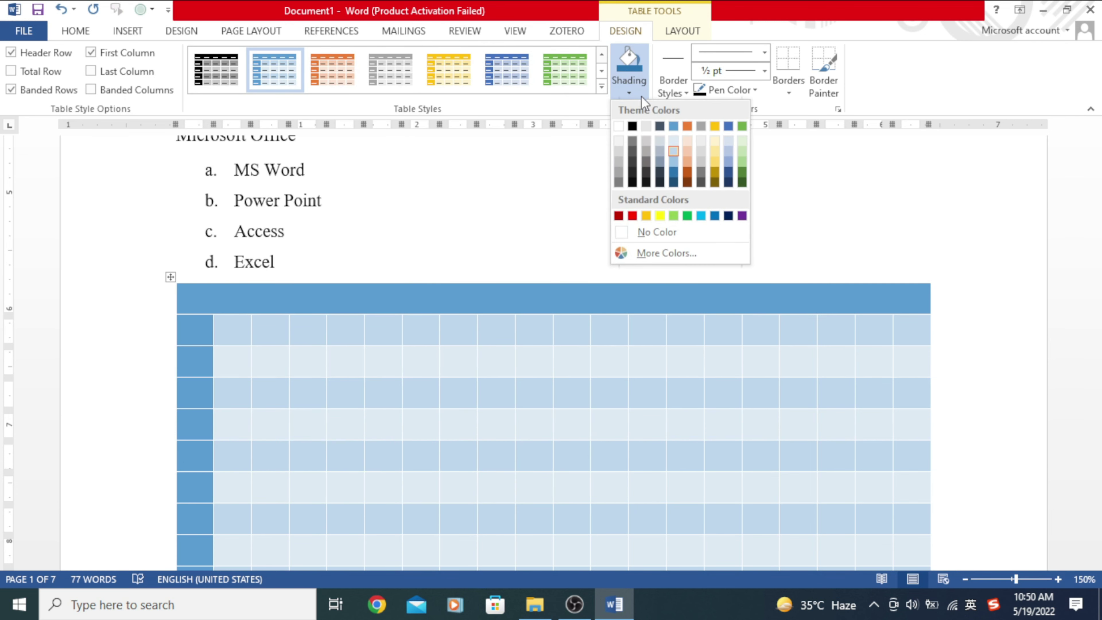
left_click(688, 127)
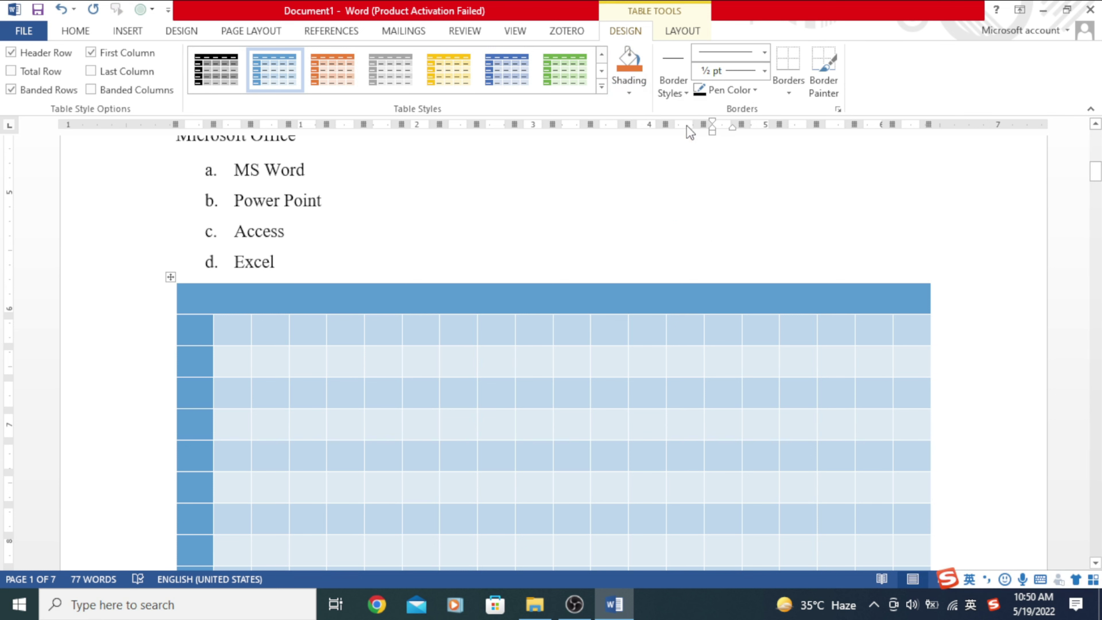
left_click(181, 278)
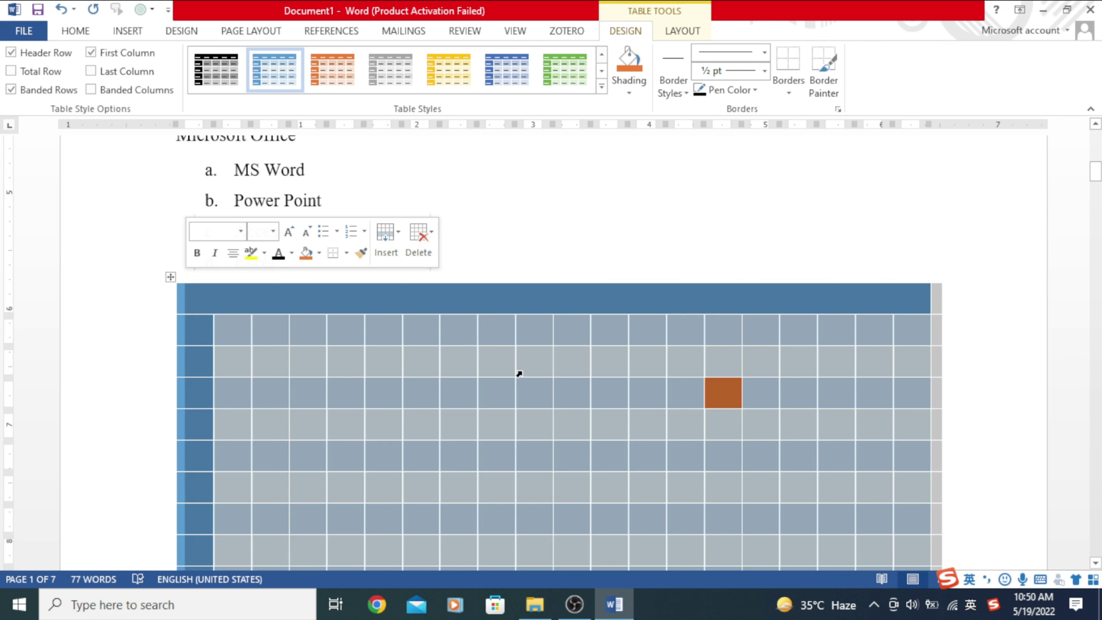
key("ctrl+z")
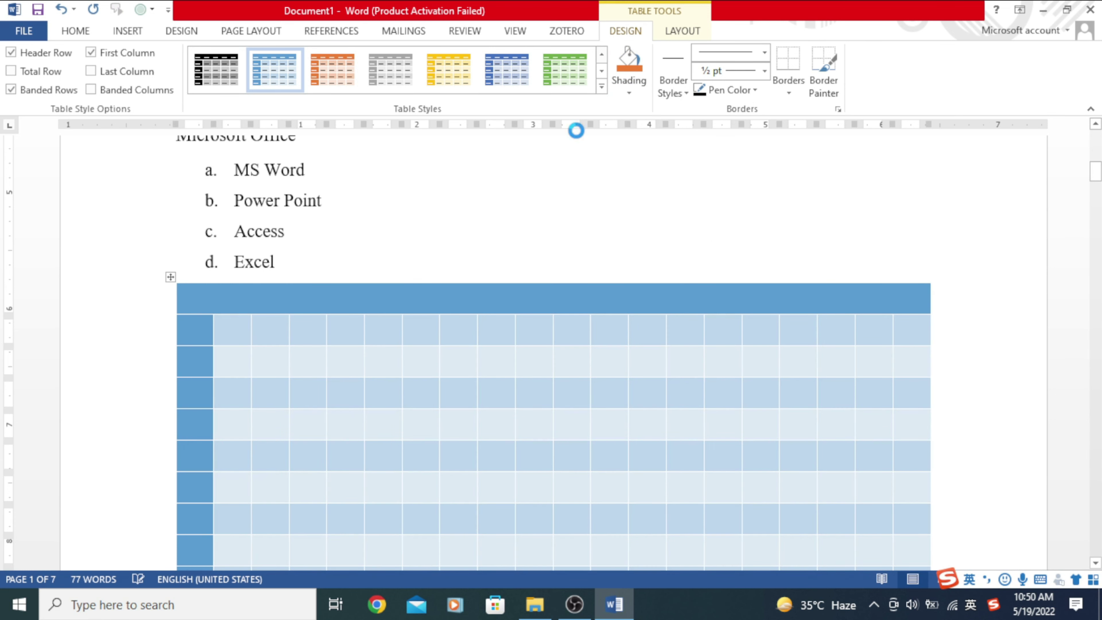
left_click(601, 87)
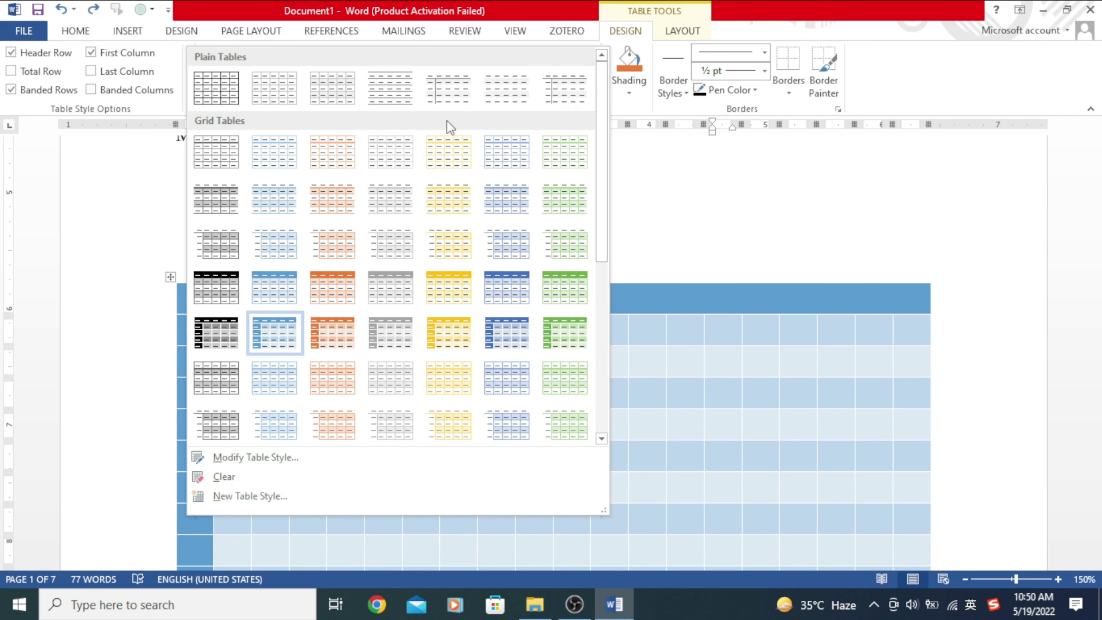
Modify the Grid Table 5 Dark - Accent 1 style to Times New Roman with dark orange borders.
left_click(266, 455)
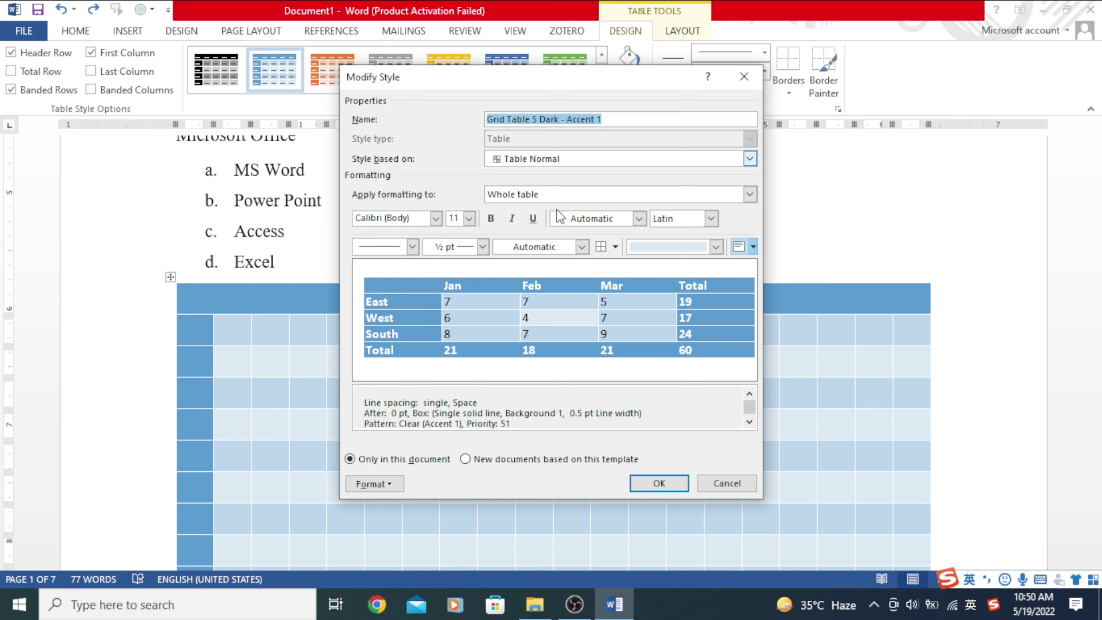
left_click(433, 224)
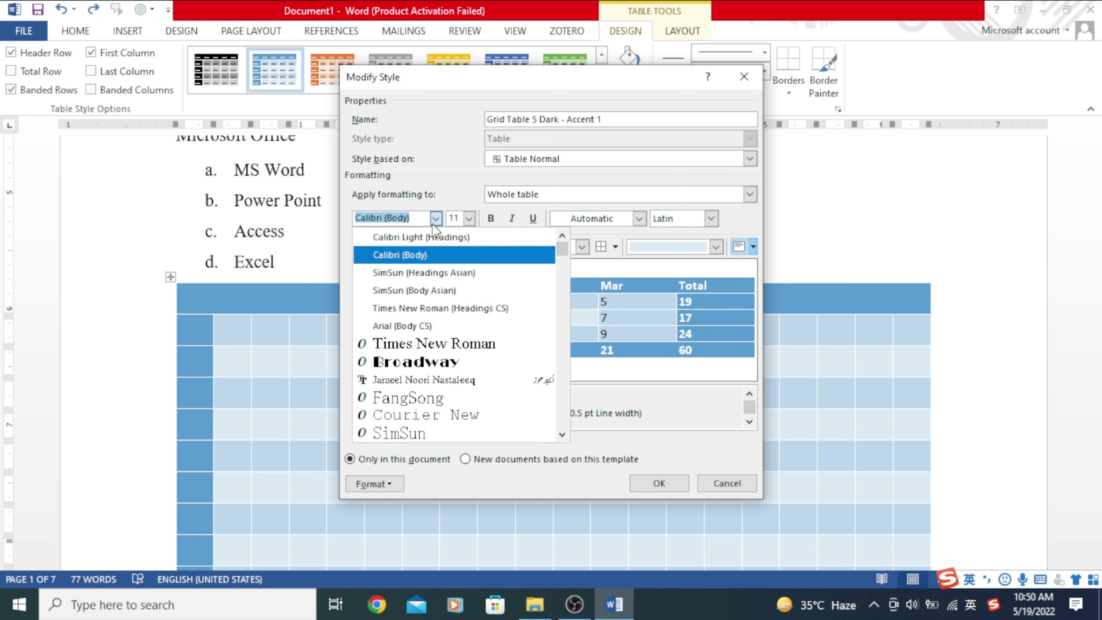
left_click(439, 346)
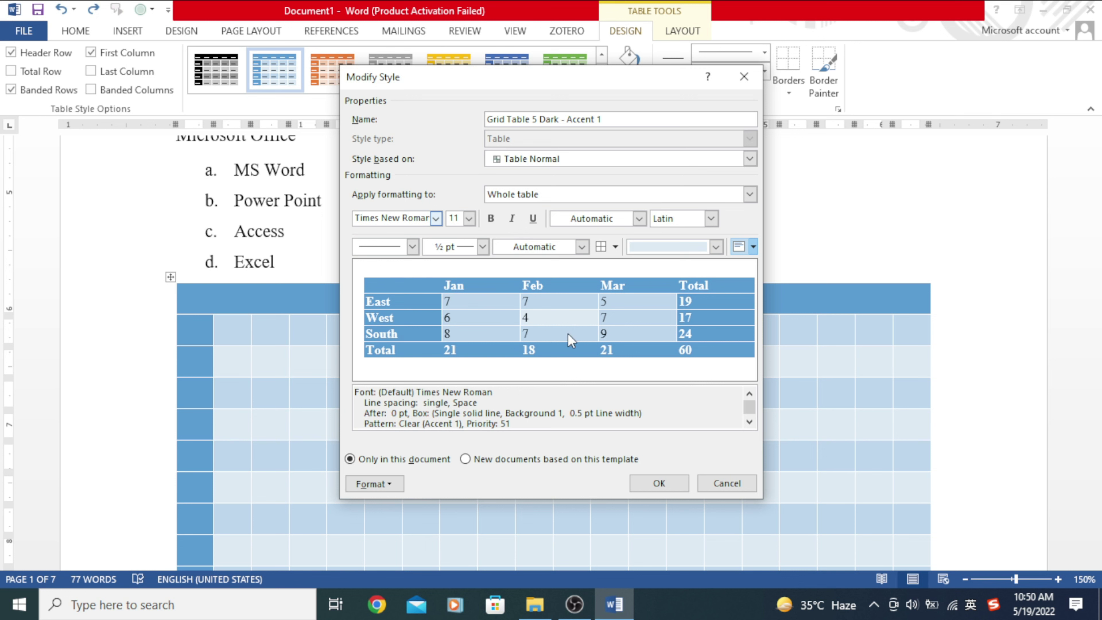
left_click(581, 247)
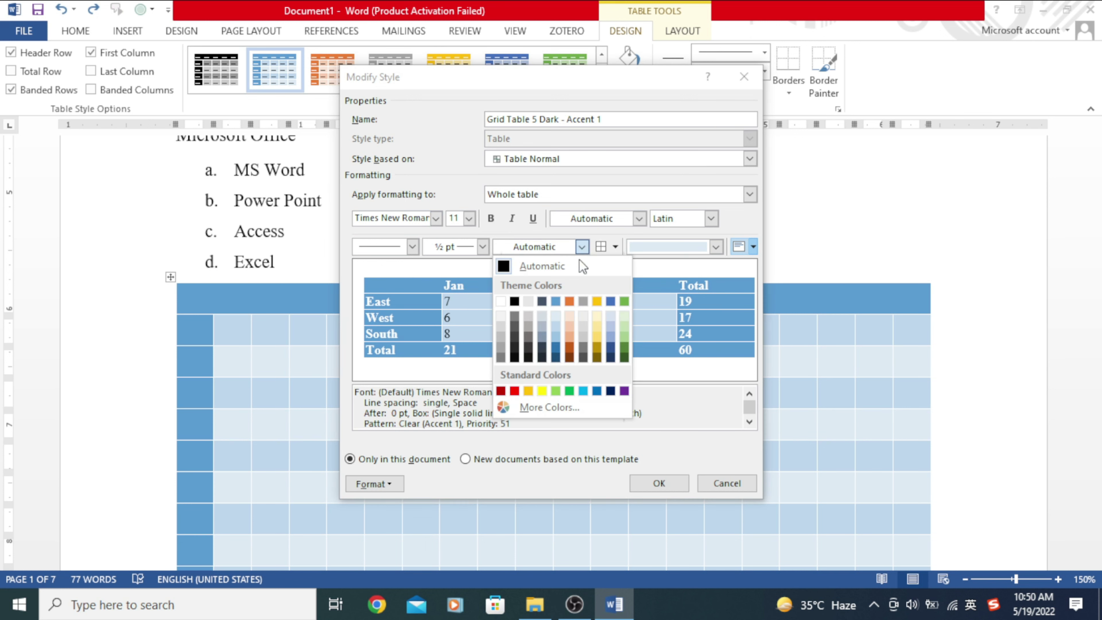
left_click(569, 347)
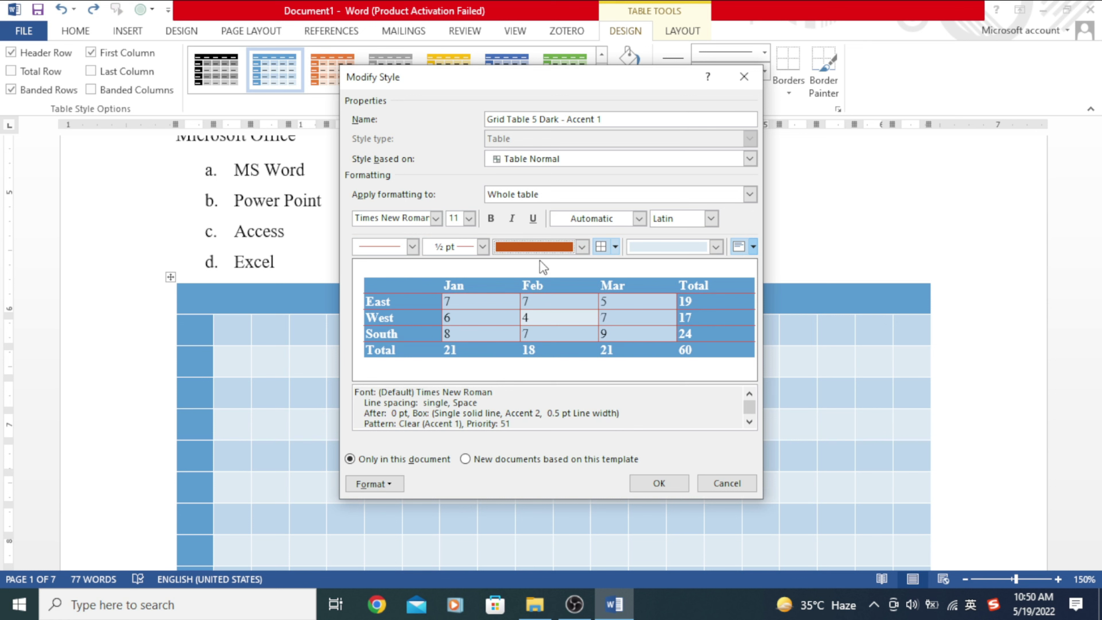
left_click(653, 486)
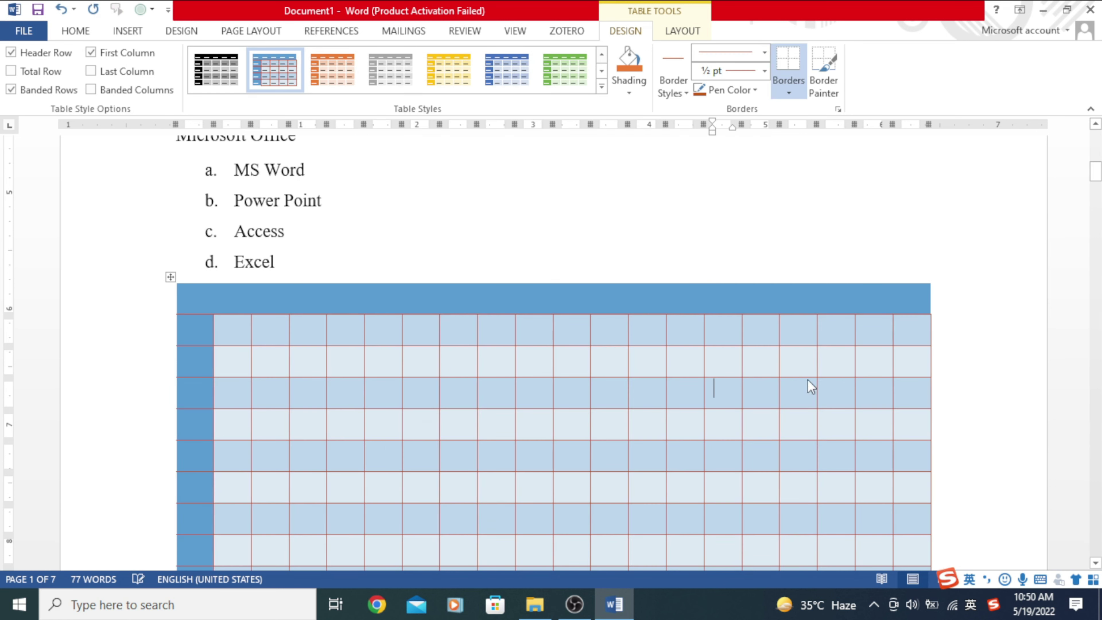
Shade the first three cells of the first body row yellow instead of orange.
scroll(662, 337, "down", 5)
scroll(504, 333, "up", 5)
scroll(512, 343, "up", 5)
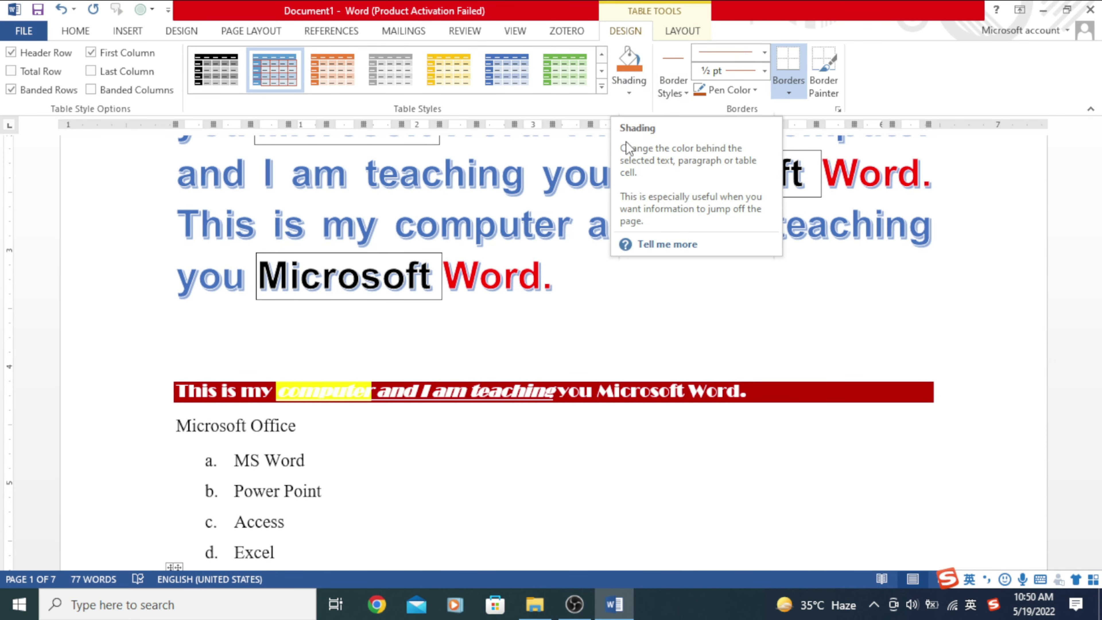
scroll(430, 317, "down", 5)
scroll(477, 283, "down", 3)
scroll(477, 278, "up", 3)
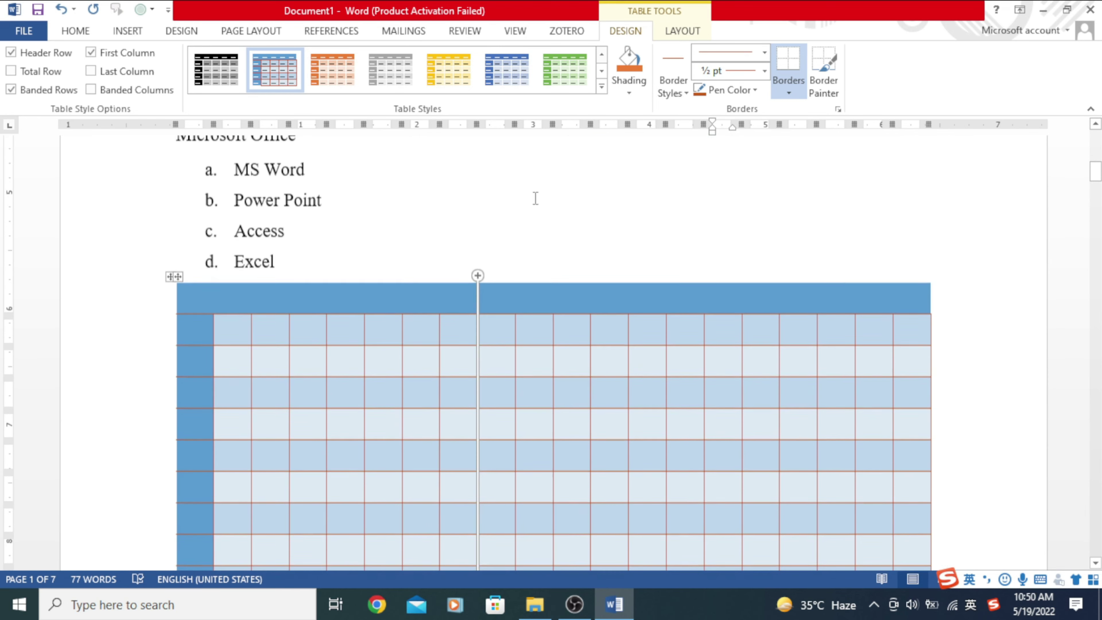
left_click_drag(225, 318, 305, 333)
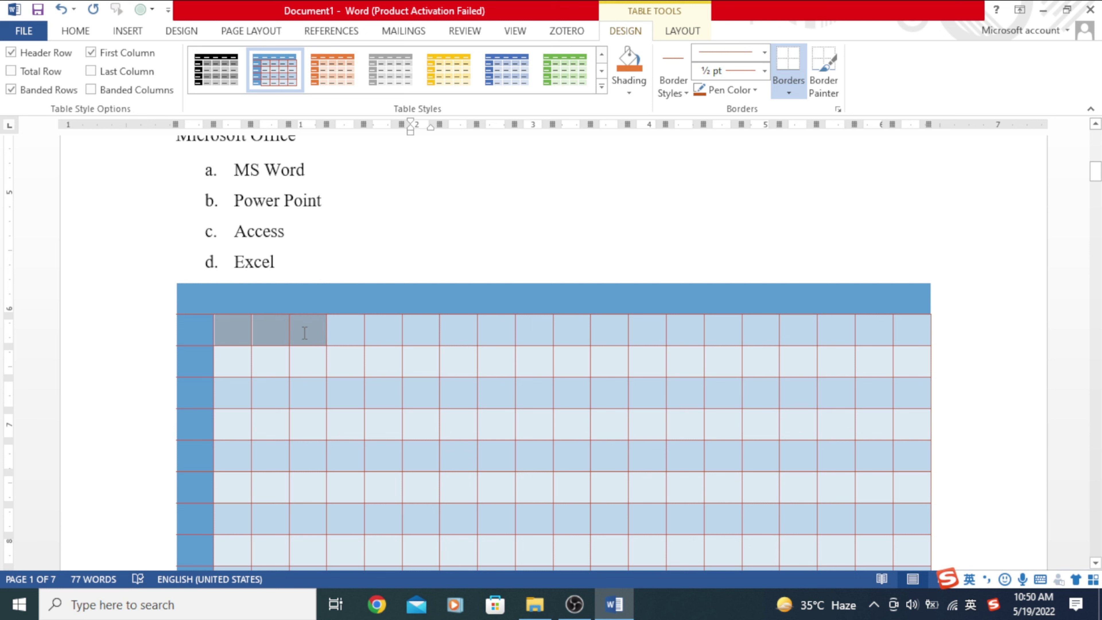
left_click(632, 55)
left_click(630, 92)
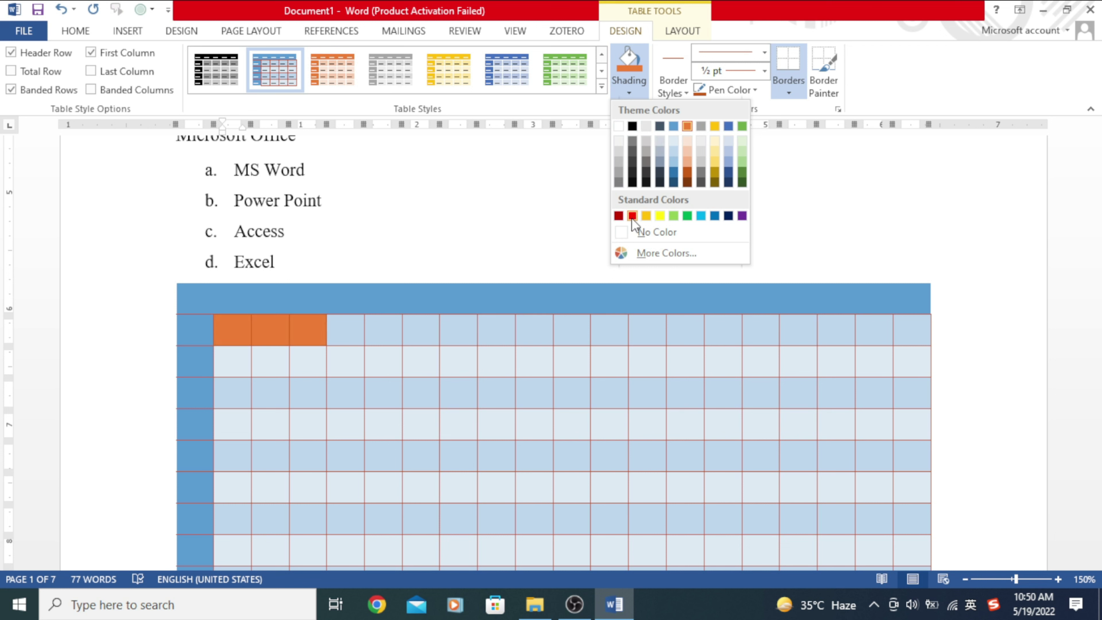
left_click(659, 216)
left_click(542, 352)
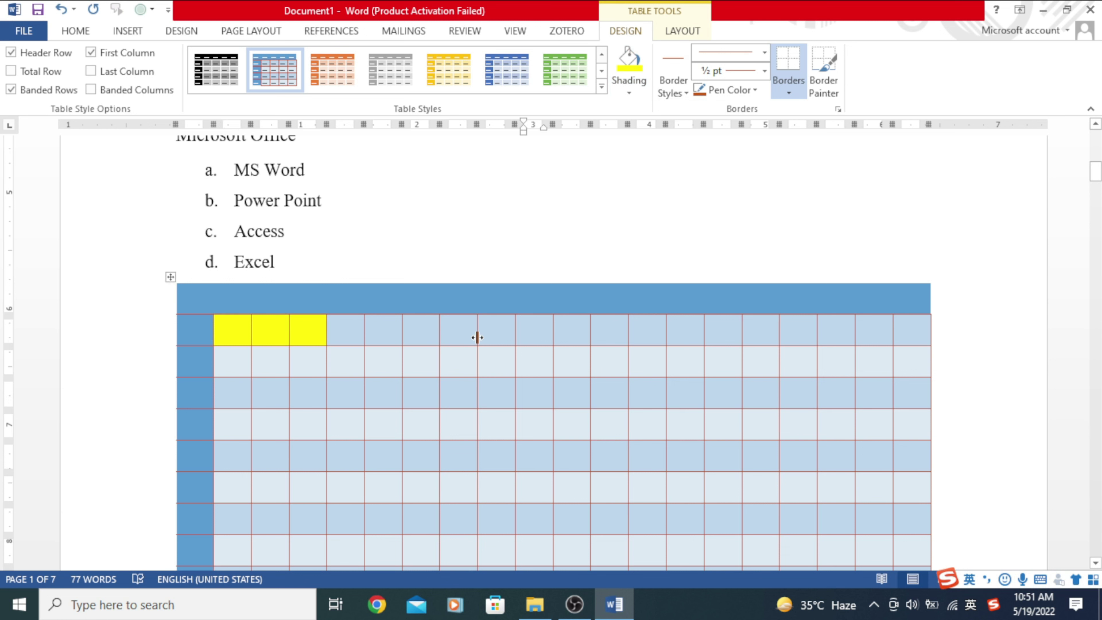
Glance at the preset border styles, then select the whole table.
left_click(688, 93)
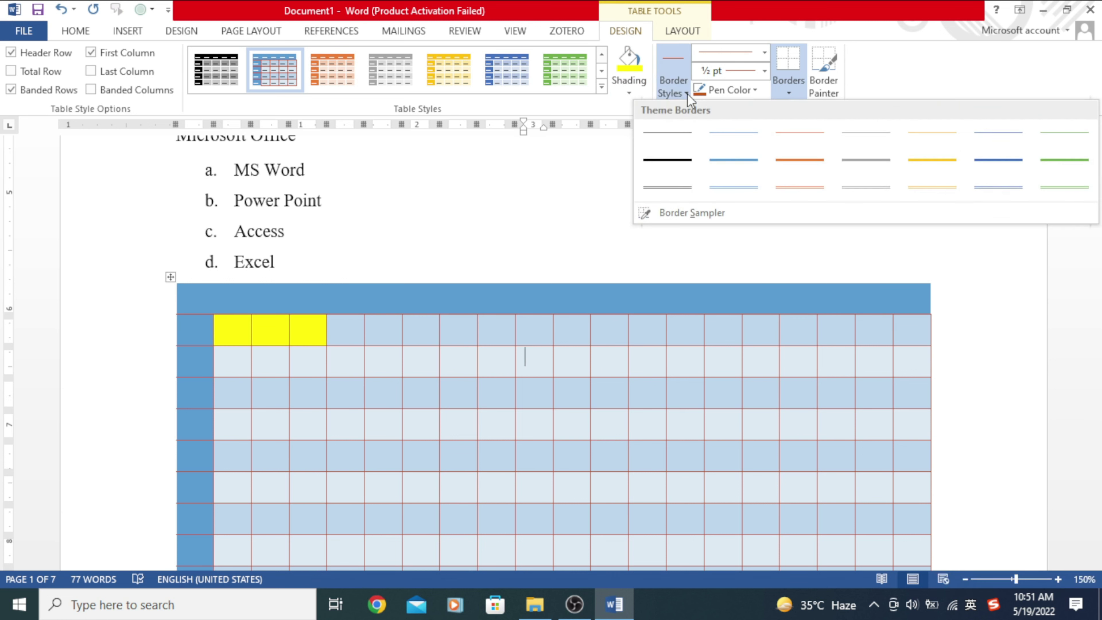
left_click(172, 280)
left_click(171, 278)
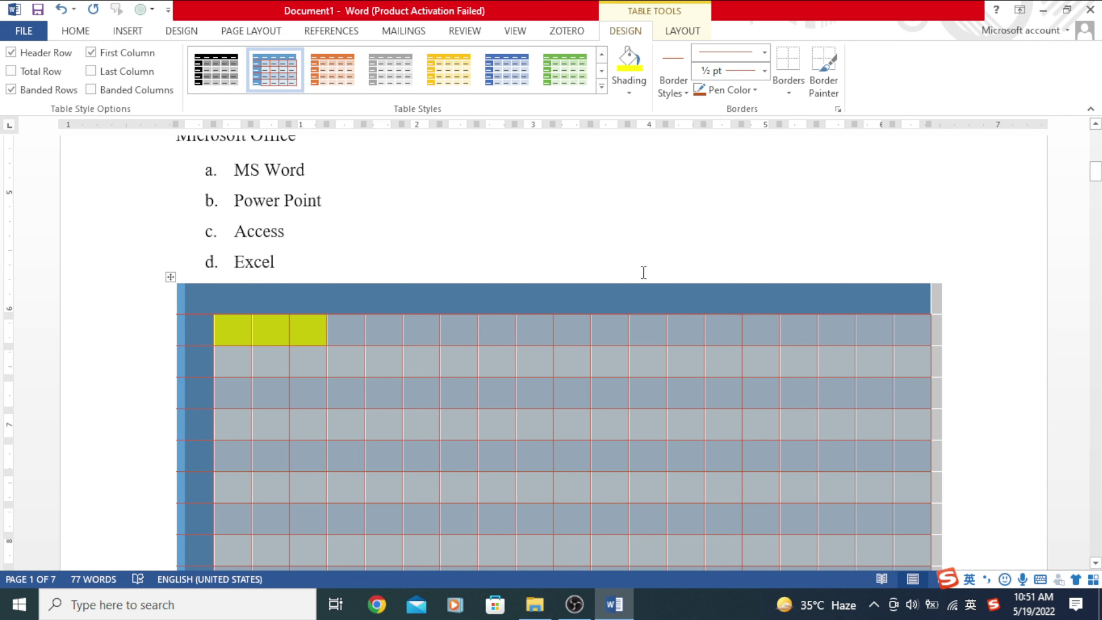
Paint the table's top edge with a thick orange line style, then a thin yellow one.
left_click(765, 52)
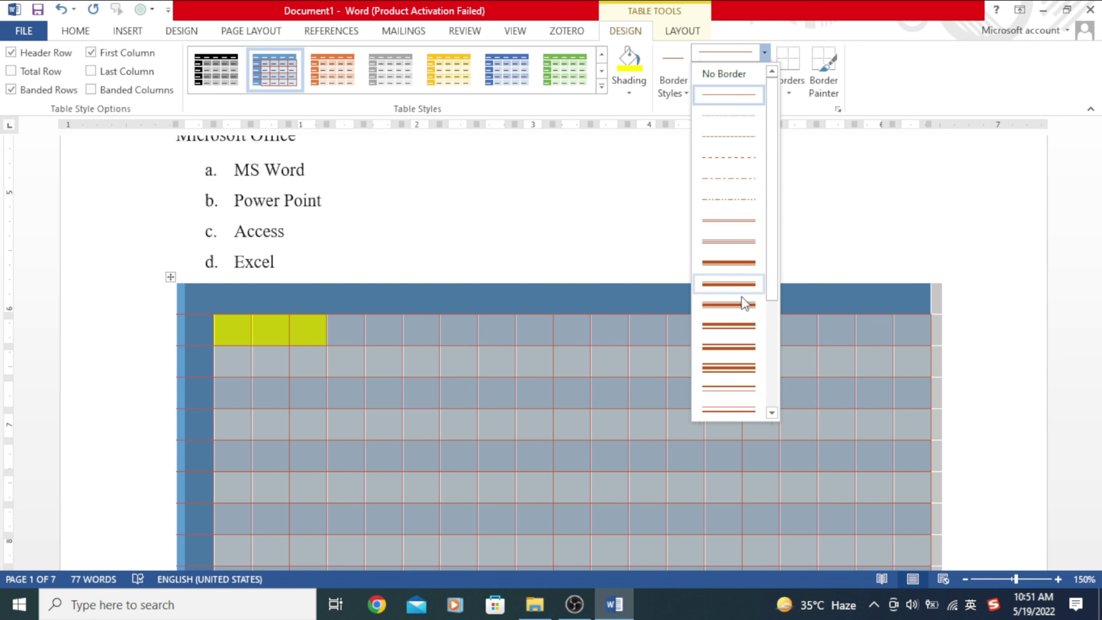
left_click_drag(777, 226, 777, 354)
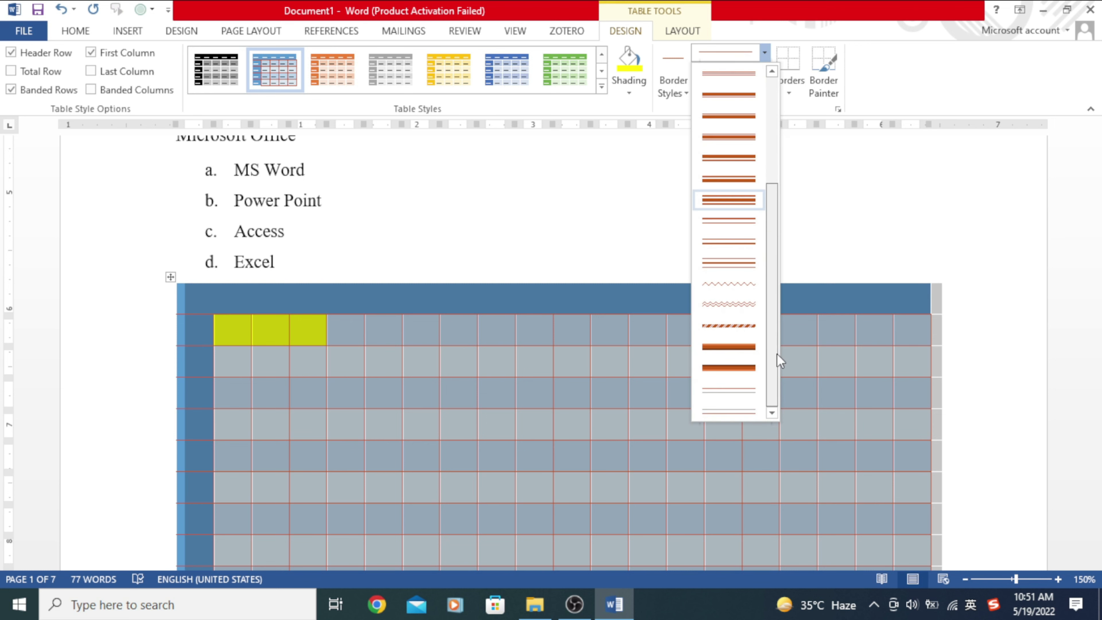
left_click(742, 351)
left_click(616, 283)
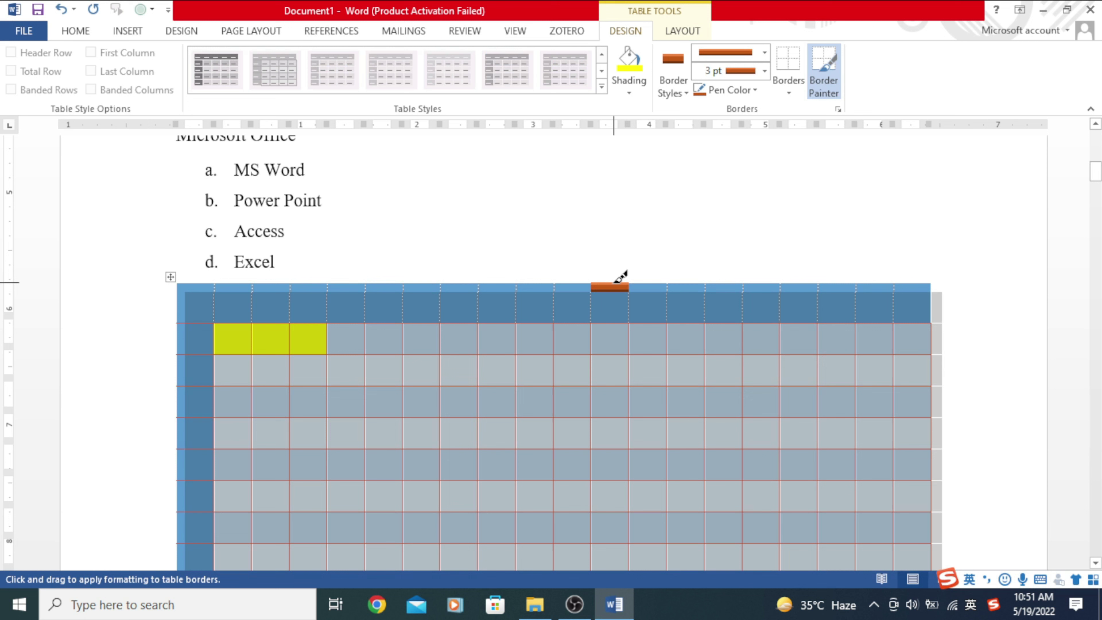
left_click(573, 285)
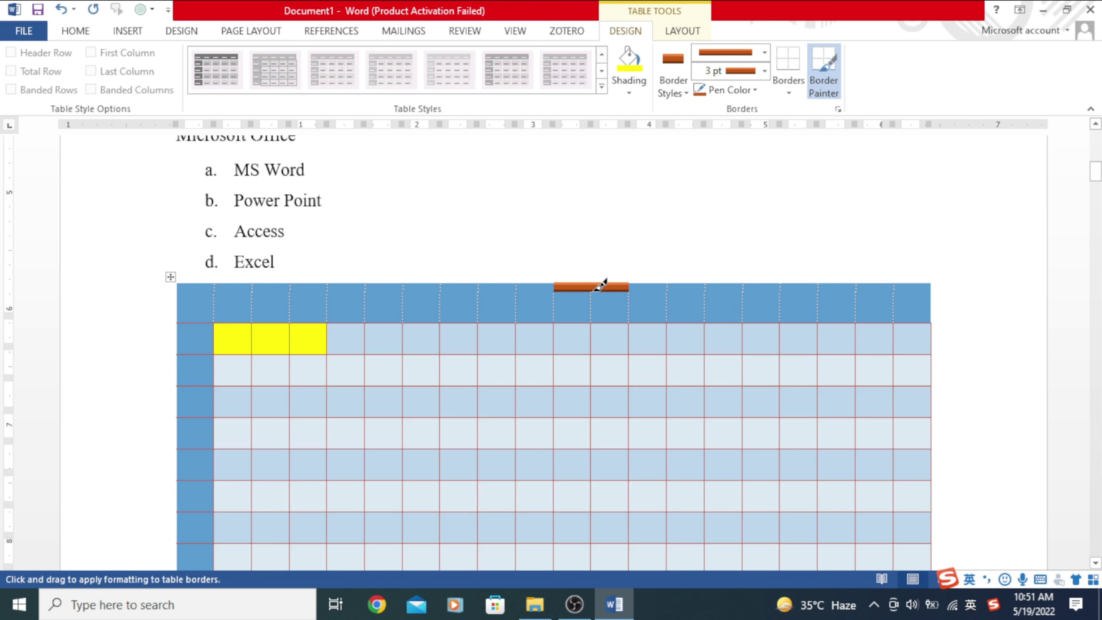
left_click_drag(600, 285, 180, 291)
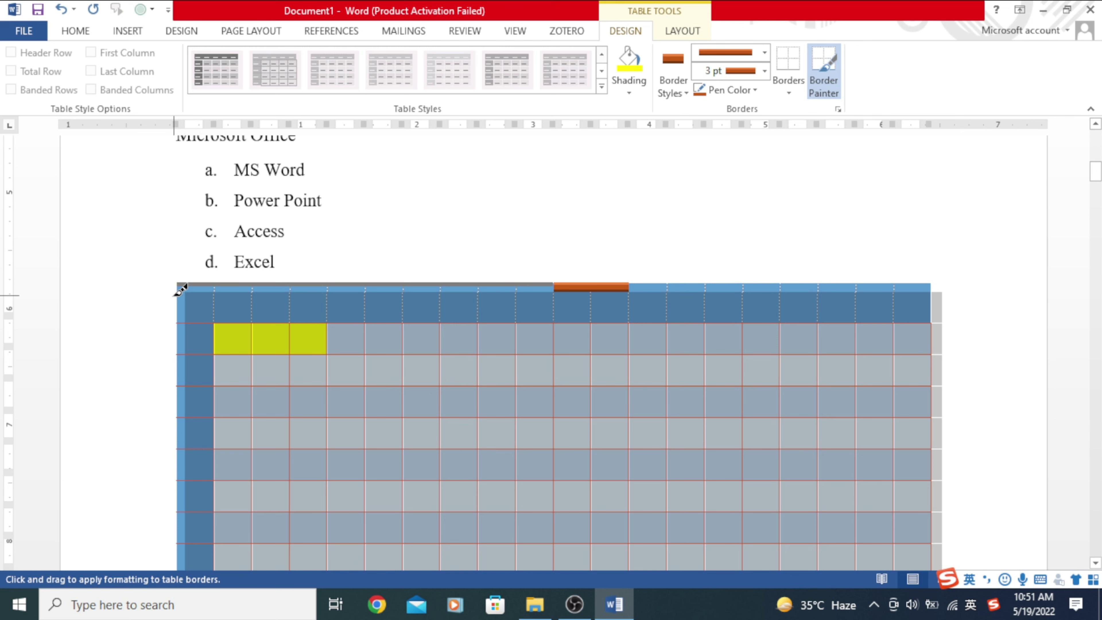
left_click_drag(630, 286, 951, 287)
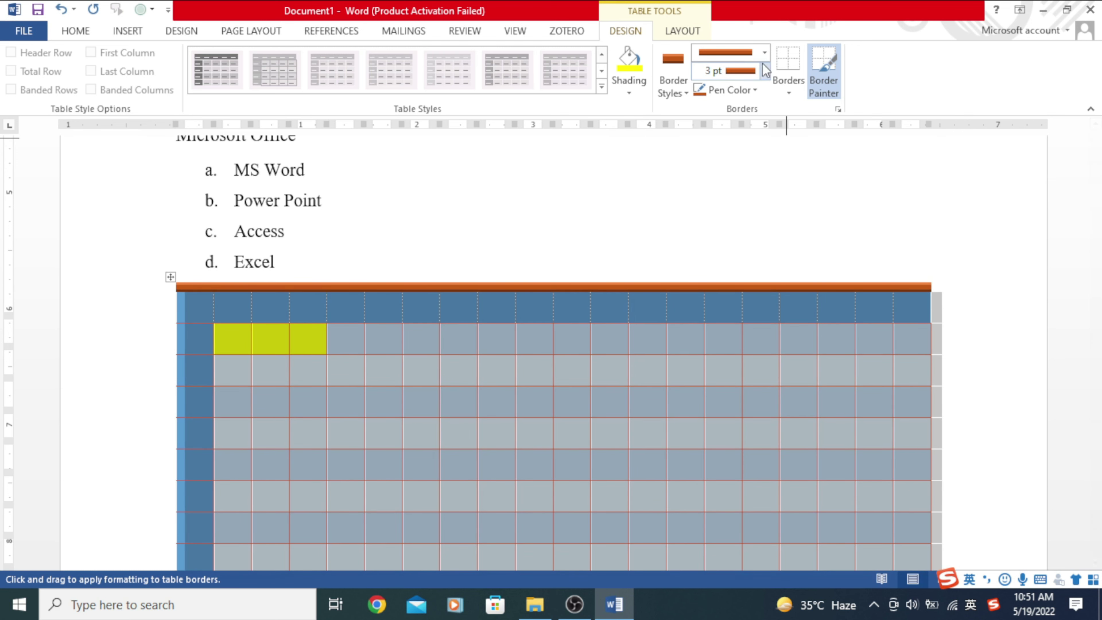
left_click(765, 52)
left_click(764, 52)
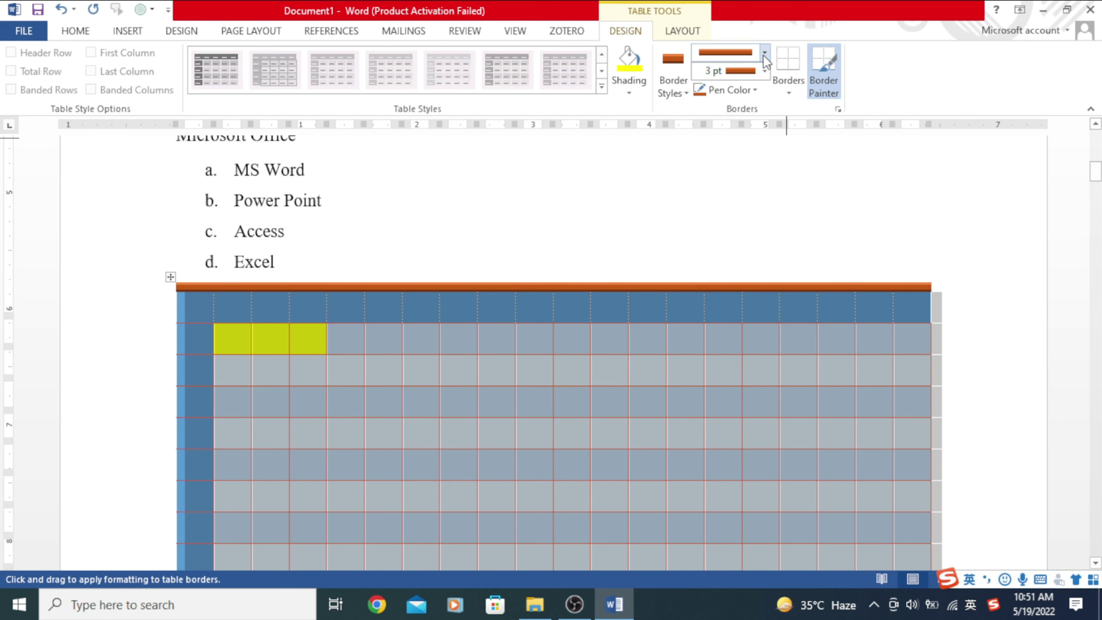
left_click(686, 94)
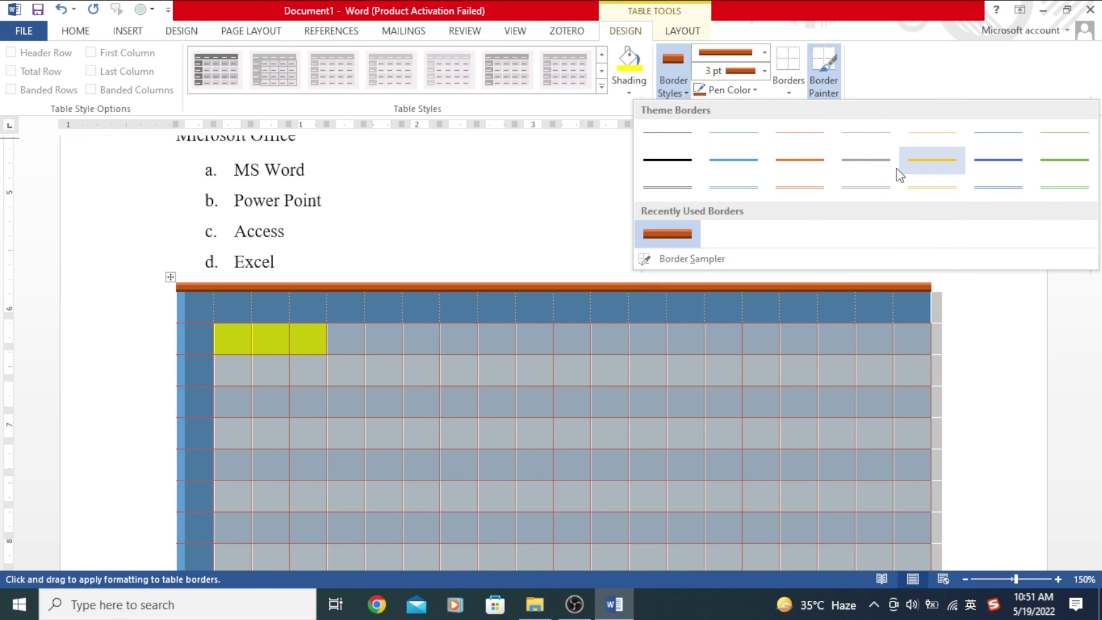
key("Escape")
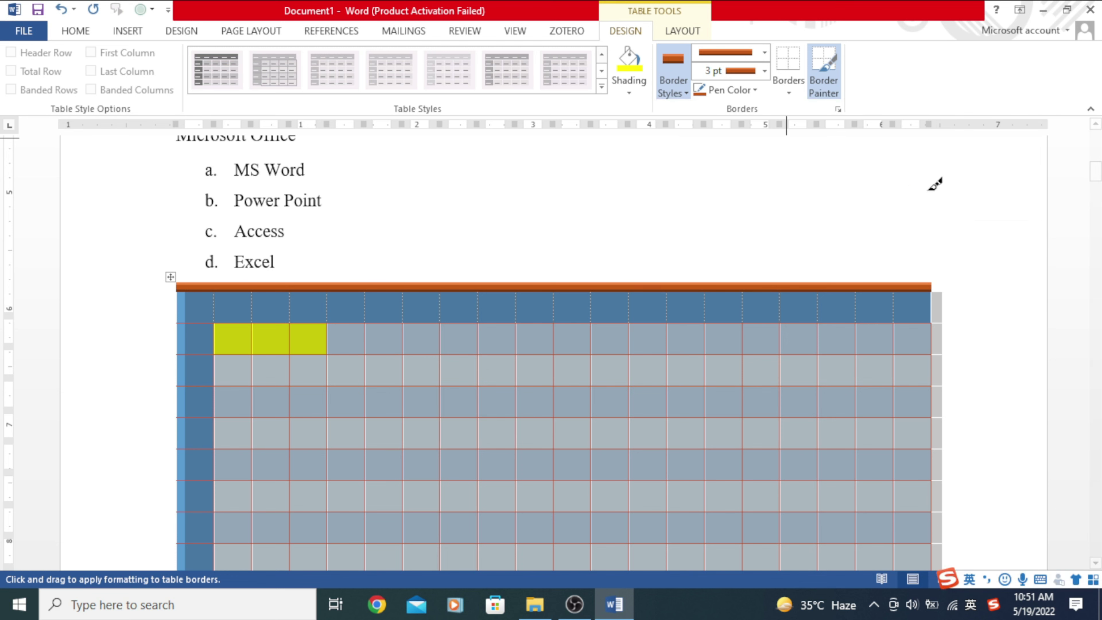
left_click_drag(929, 287, 191, 283)
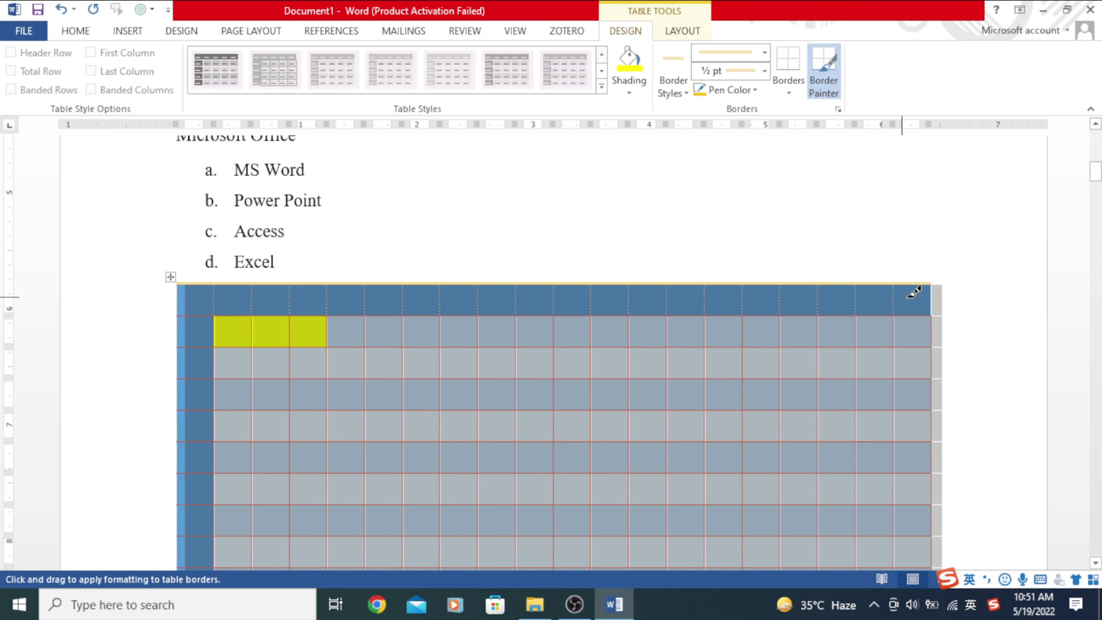
Set the pen weight to 3 pt and apply yellow All Borders to every cell.
left_click(764, 70)
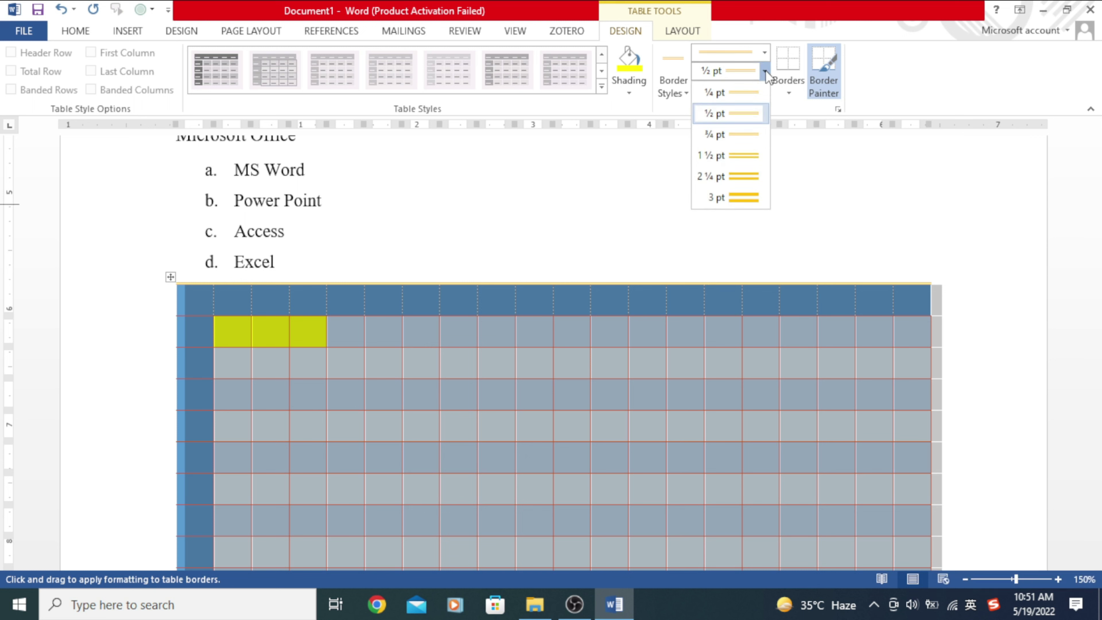
left_click(749, 196)
left_click_drag(930, 278, 181, 281)
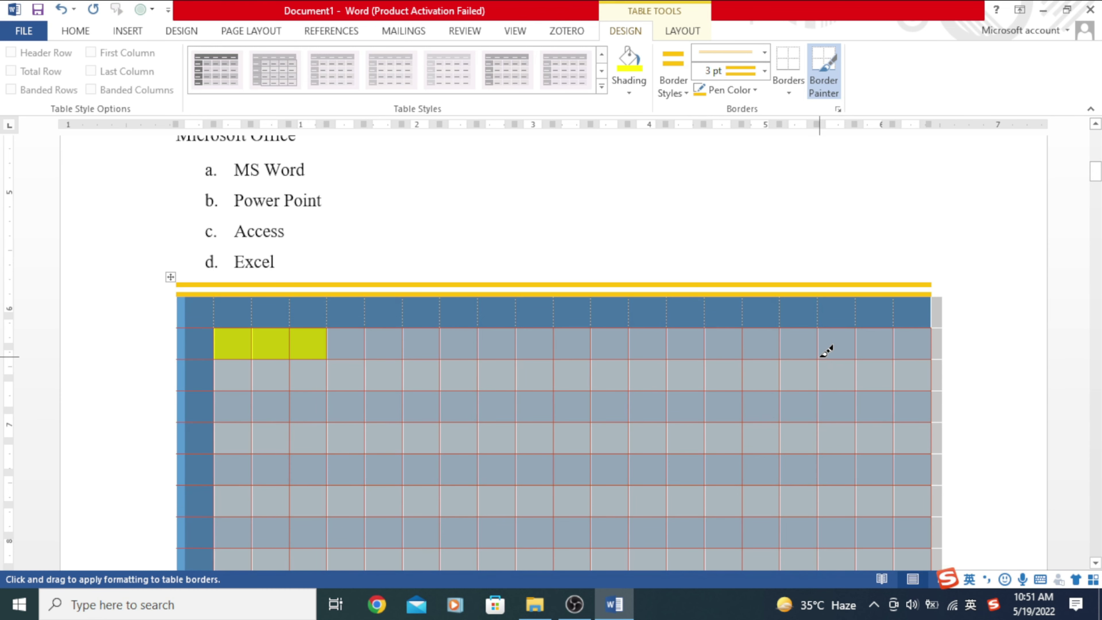
left_click(788, 93)
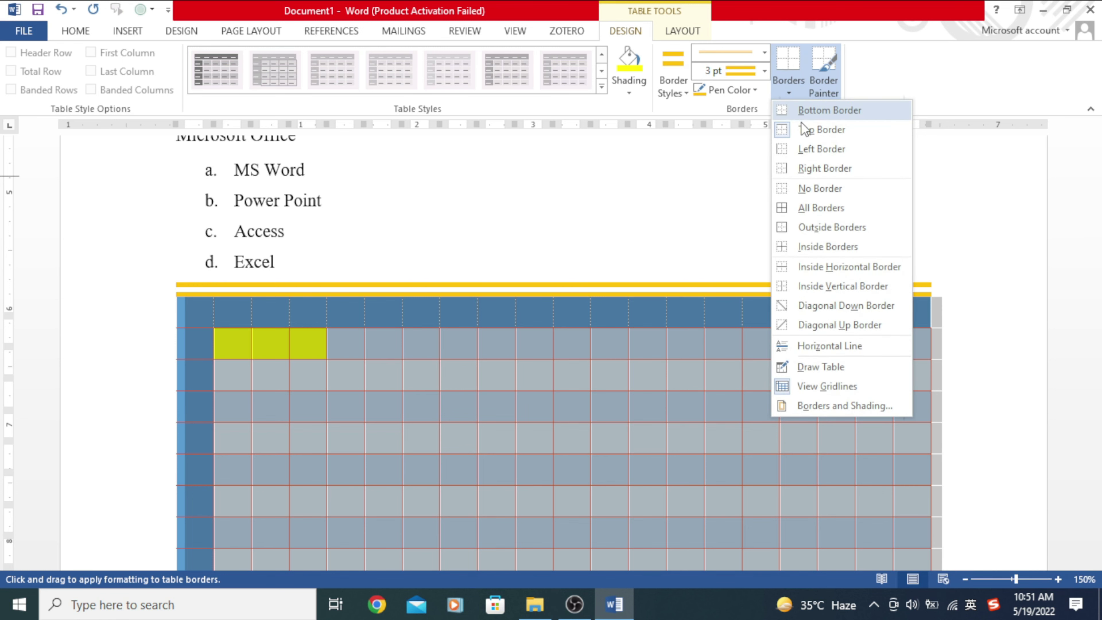
left_click(790, 210)
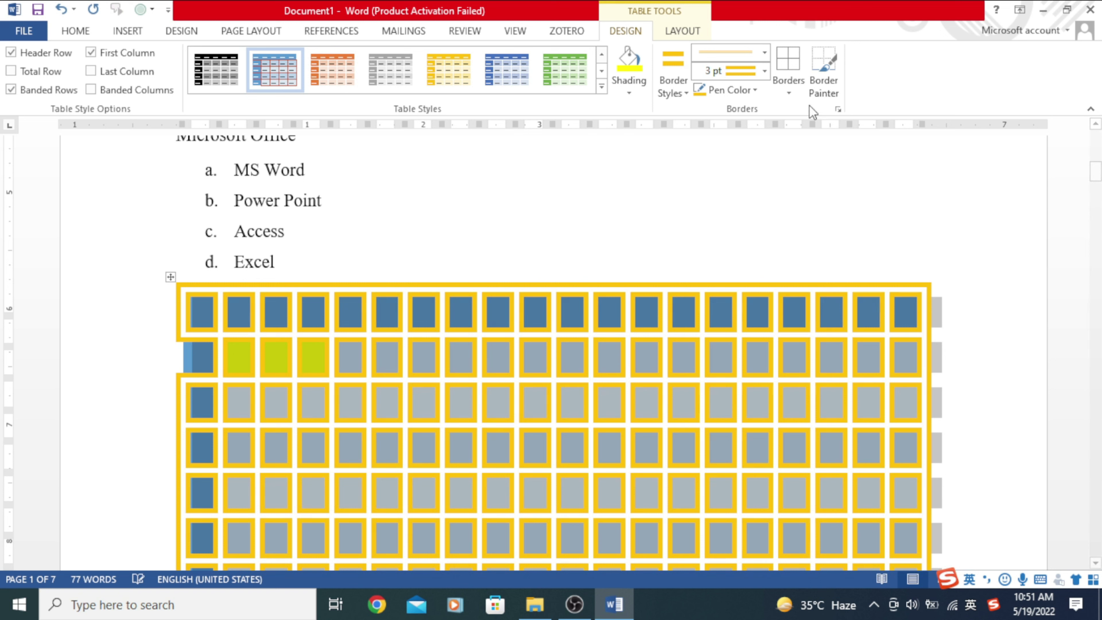
left_click(787, 94)
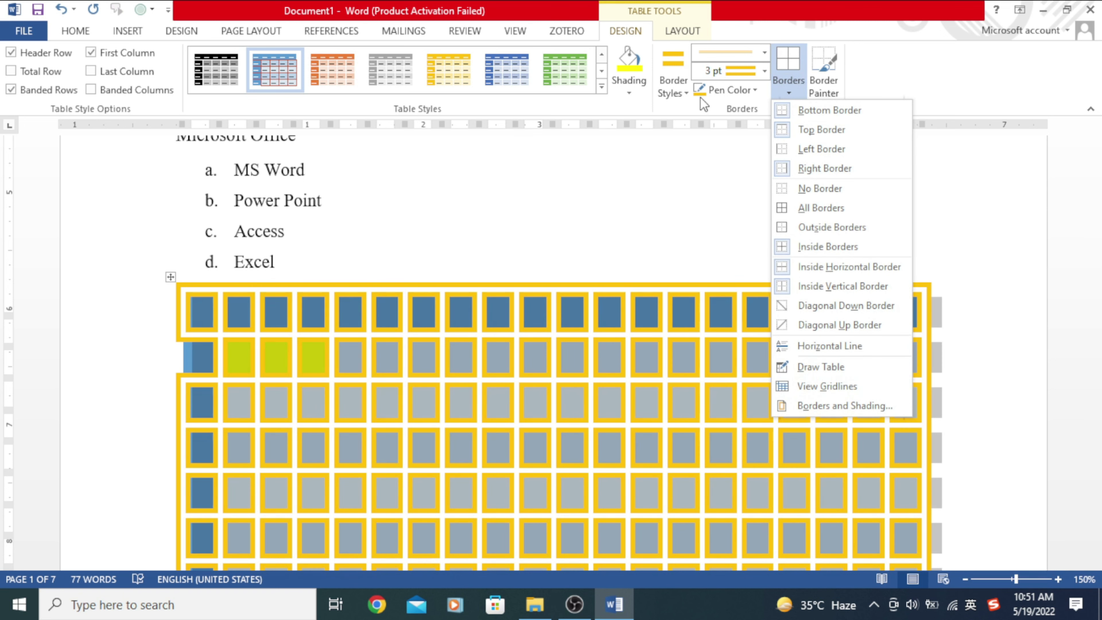
left_click(811, 209)
Scroll through the document and bring up the INSERT ribbon.
scroll(697, 325, "down", 5)
scroll(759, 343, "down", 3)
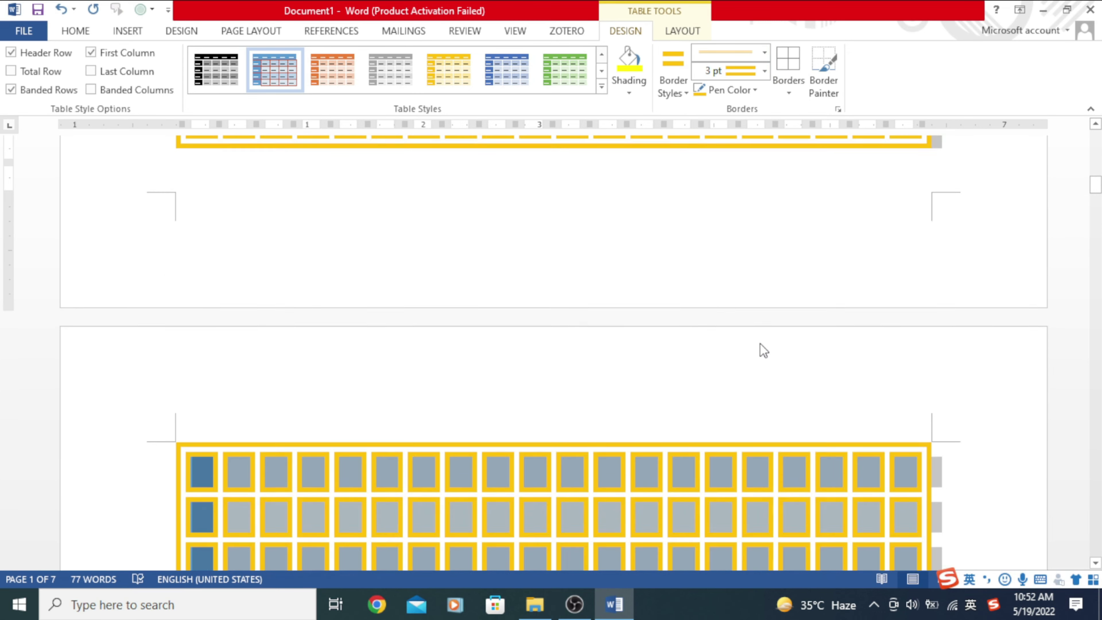
scroll(762, 344, "up", 10)
scroll(765, 344, "up", 5)
scroll(575, 384, "down", 10)
scroll(579, 376, "down", 2)
scroll(579, 376, "down", 5)
scroll(584, 386, "down", 5)
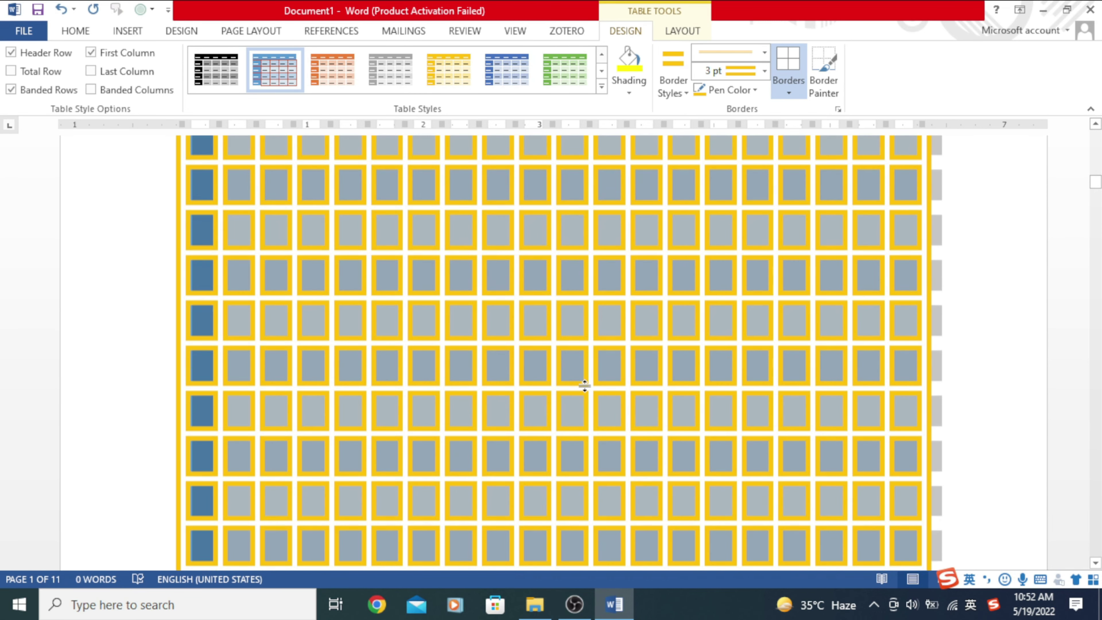
scroll(585, 385, "down", 5)
scroll(585, 386, "up", 15)
scroll(586, 386, "up", 8)
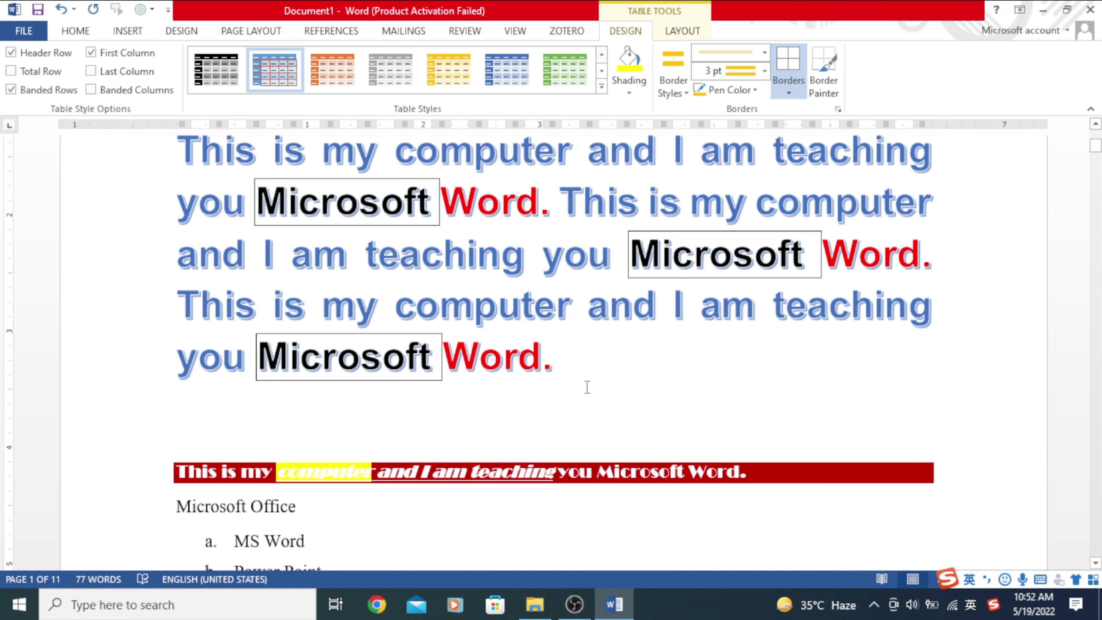
left_click(126, 31)
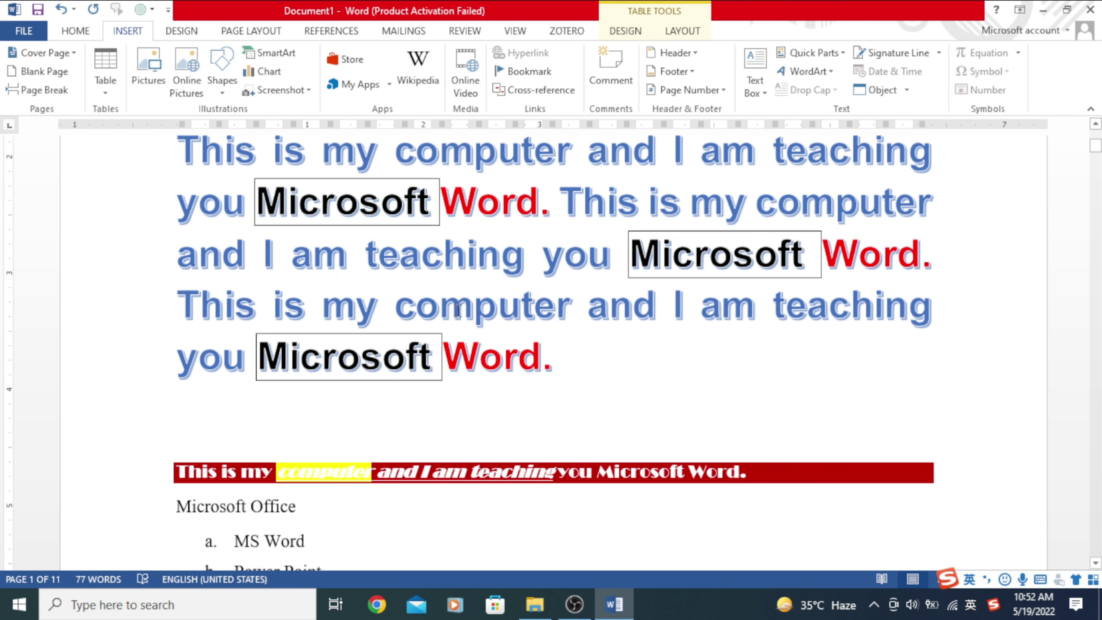
Add an empty line after the 'Excel' list item, above the table.
scroll(339, 252, "down", 12)
scroll(356, 261, "up", 3)
scroll(375, 276, "up", 9)
scroll(374, 276, "down", 3)
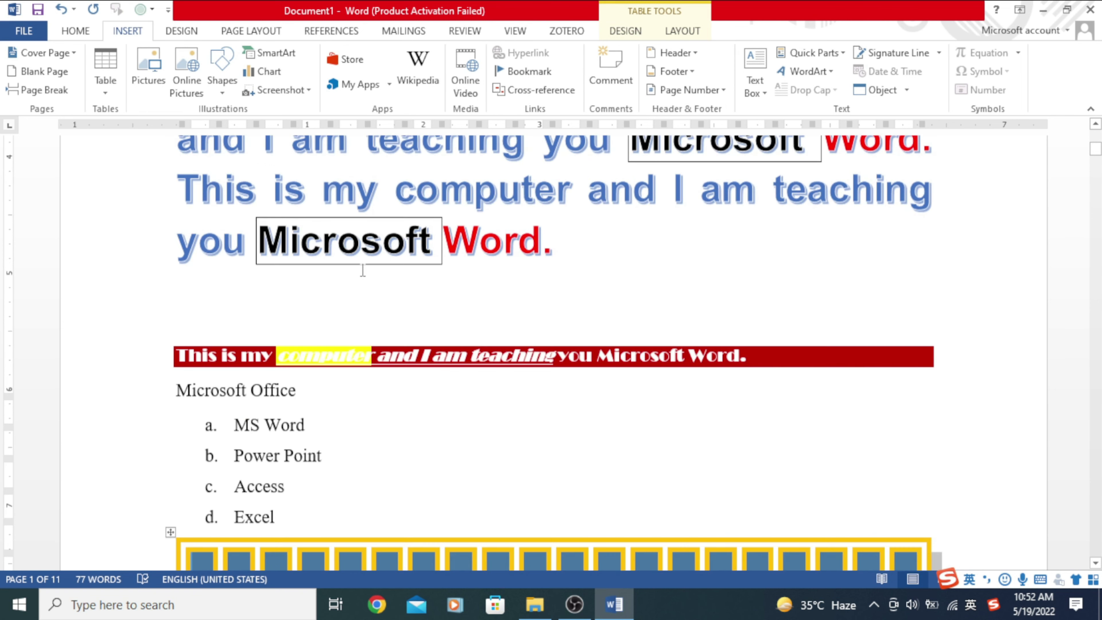
scroll(364, 266, "down", 5)
left_click(362, 285)
key("Return")
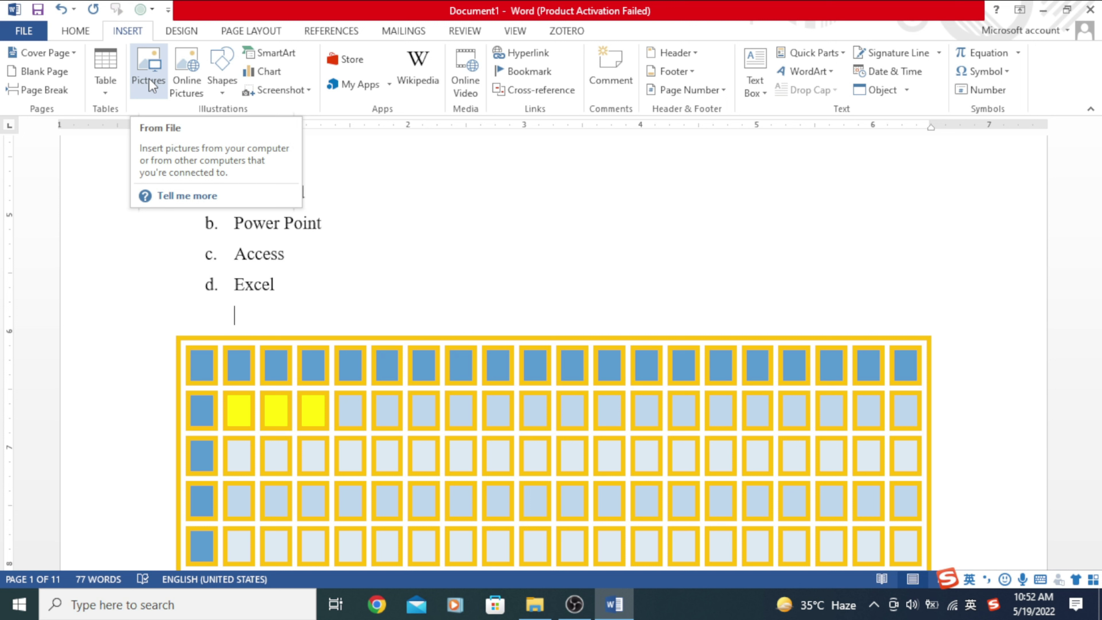
Insert the Graphic1 picture from the Desktop folder.
mouse_move(148, 72)
left_click(152, 75)
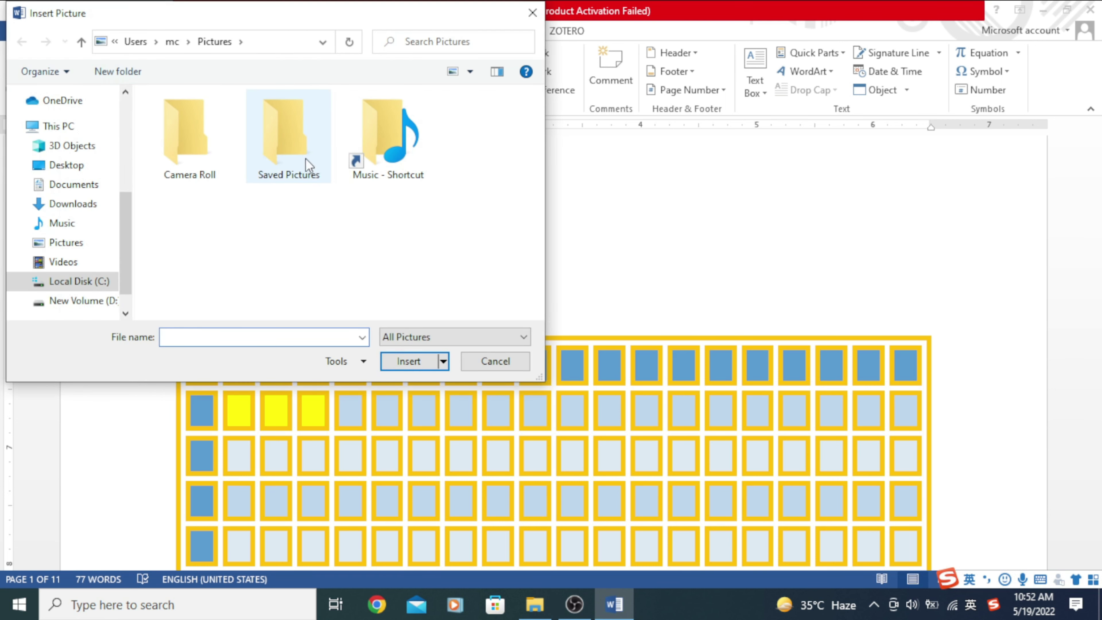
double_click(307, 164)
left_click(81, 45)
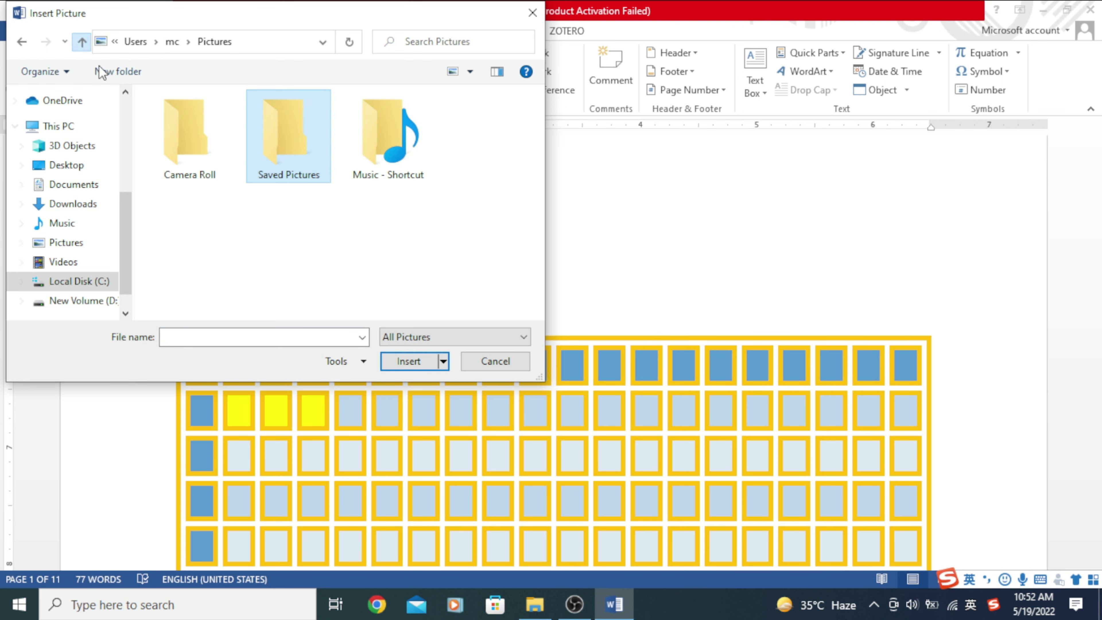
double_click(191, 161)
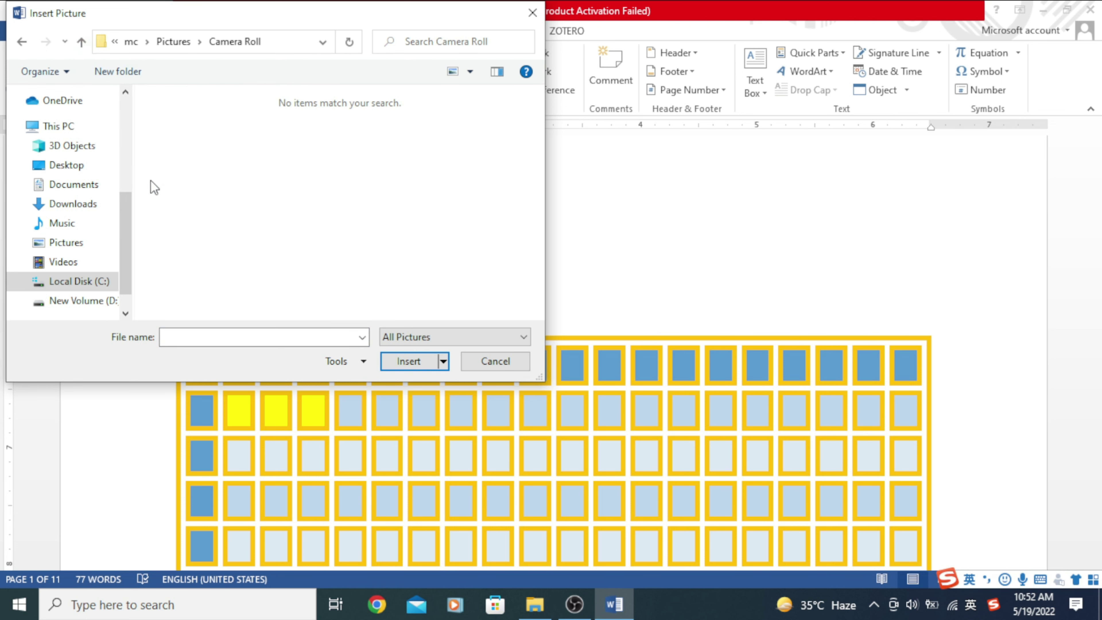
scroll(135, 269, "down", 1)
left_click(108, 280)
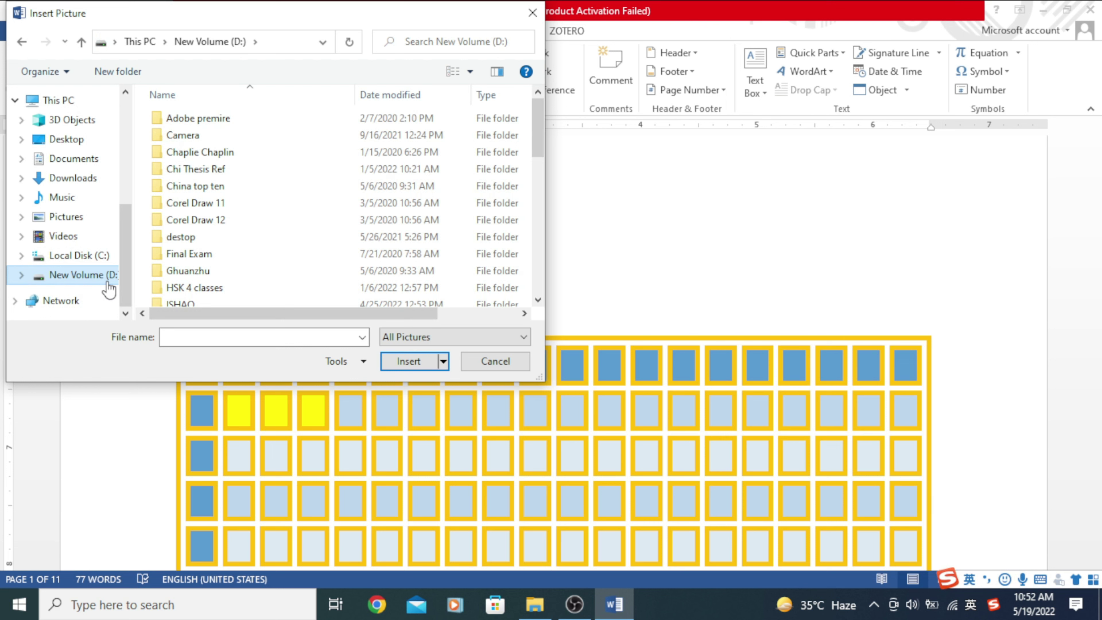
left_click(69, 139)
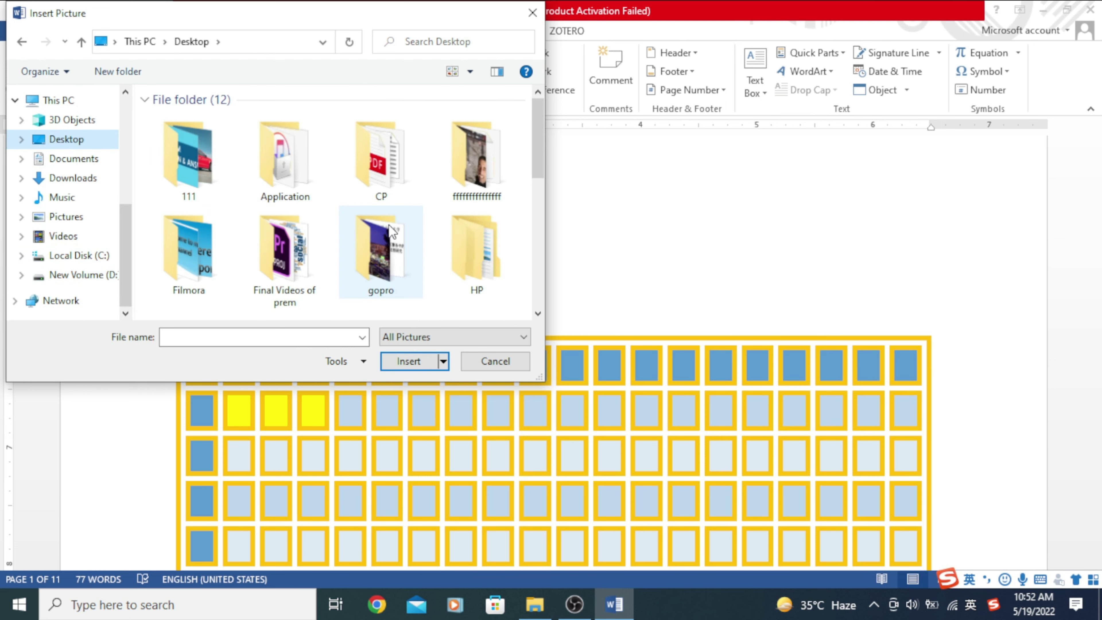
scroll(392, 230, "down", 5)
left_click(376, 143)
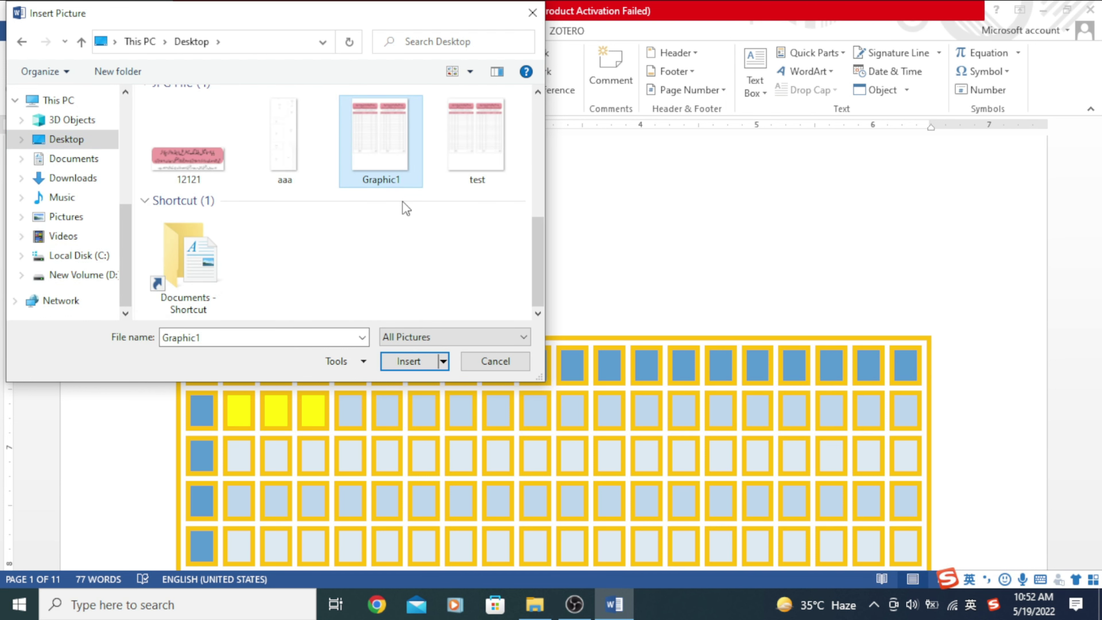
left_click(413, 362)
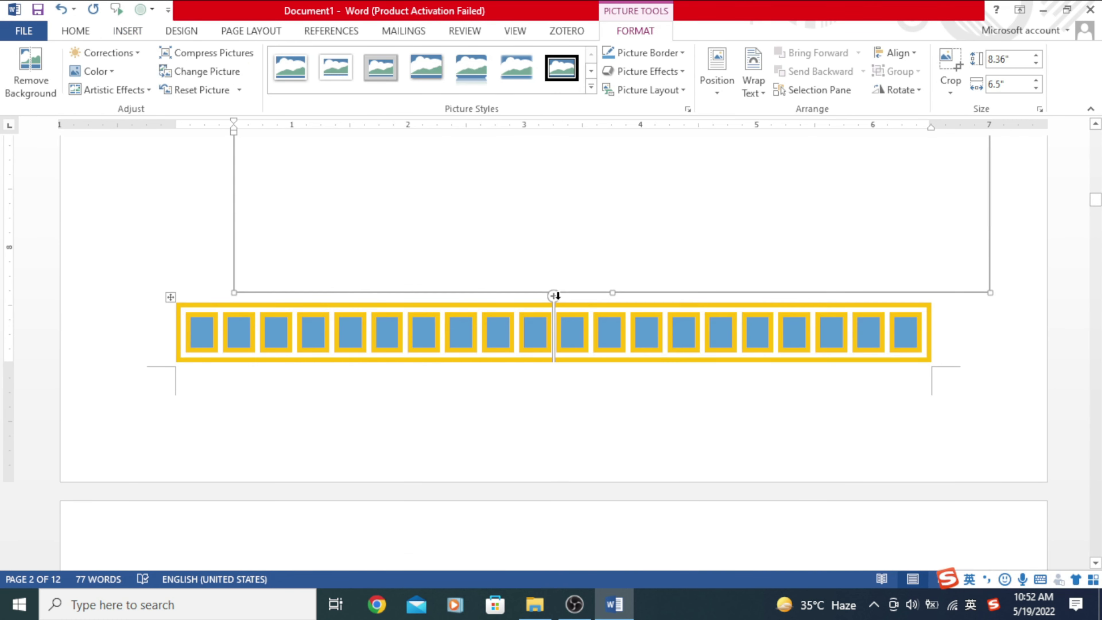
Undo the Graphic1 insertion with Ctrl+Z.
scroll(558, 299, "up", 3)
scroll(559, 300, "up", 7)
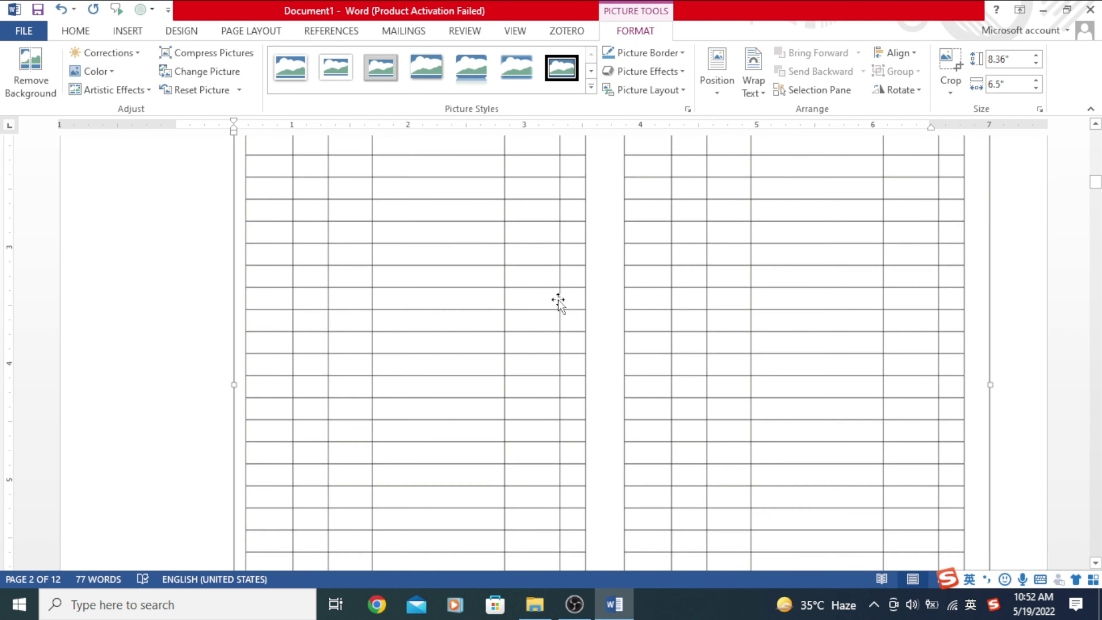
scroll(559, 303, "up", 4)
scroll(821, 280, "down", 5)
scroll(738, 273, "down", 8)
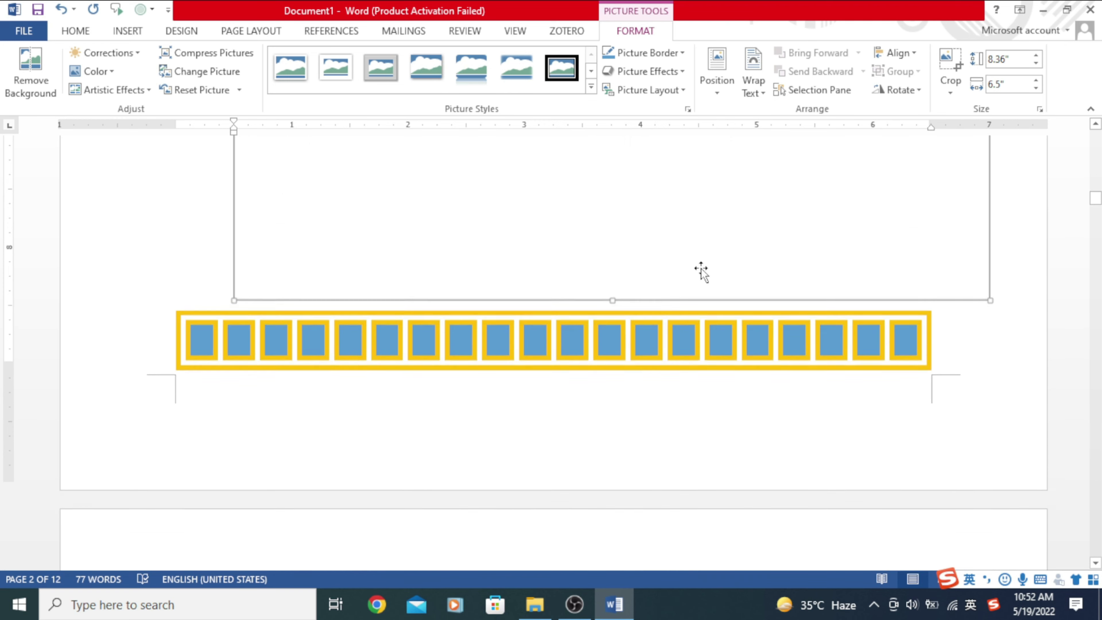
key("ctrl+z")
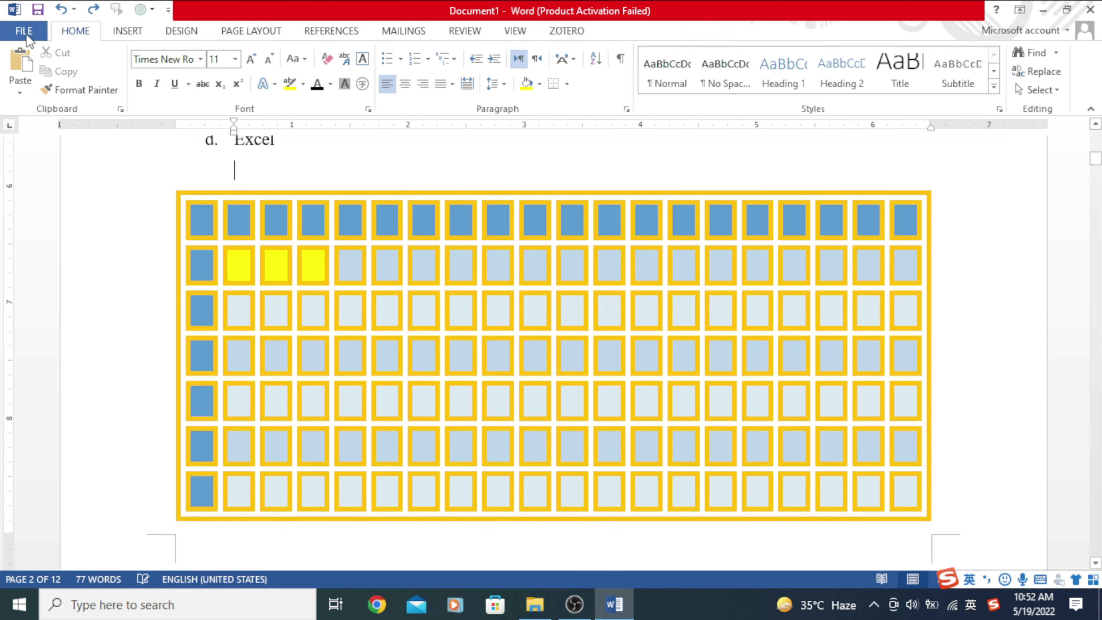
Start inserting a picture, checking the Desktop folders gopro, Final Videos of prem and 111.
left_click(117, 35)
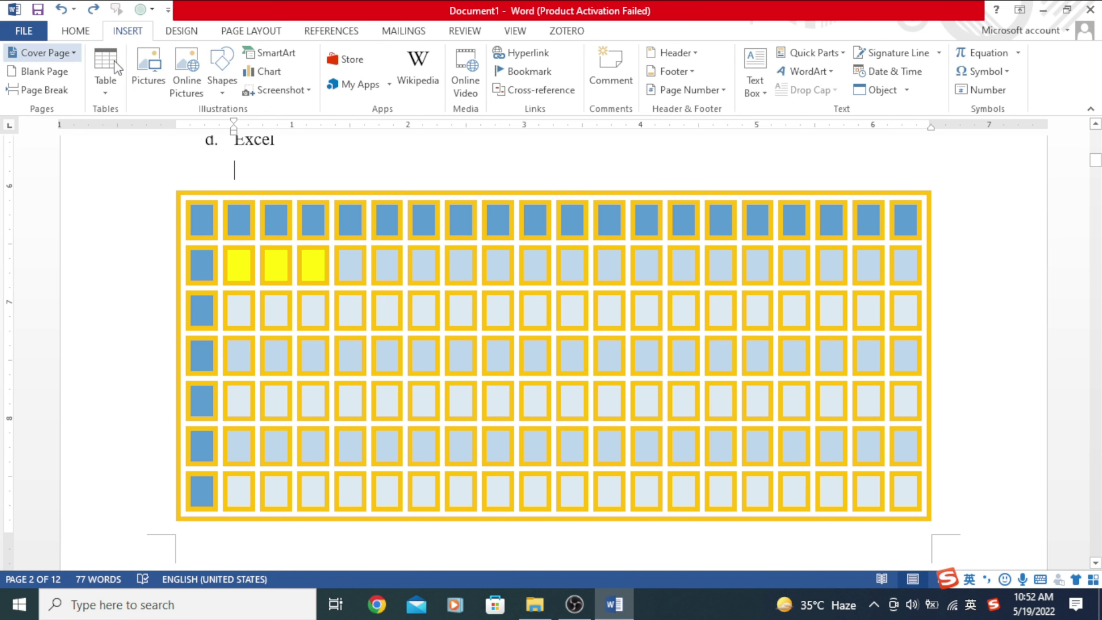
left_click(143, 65)
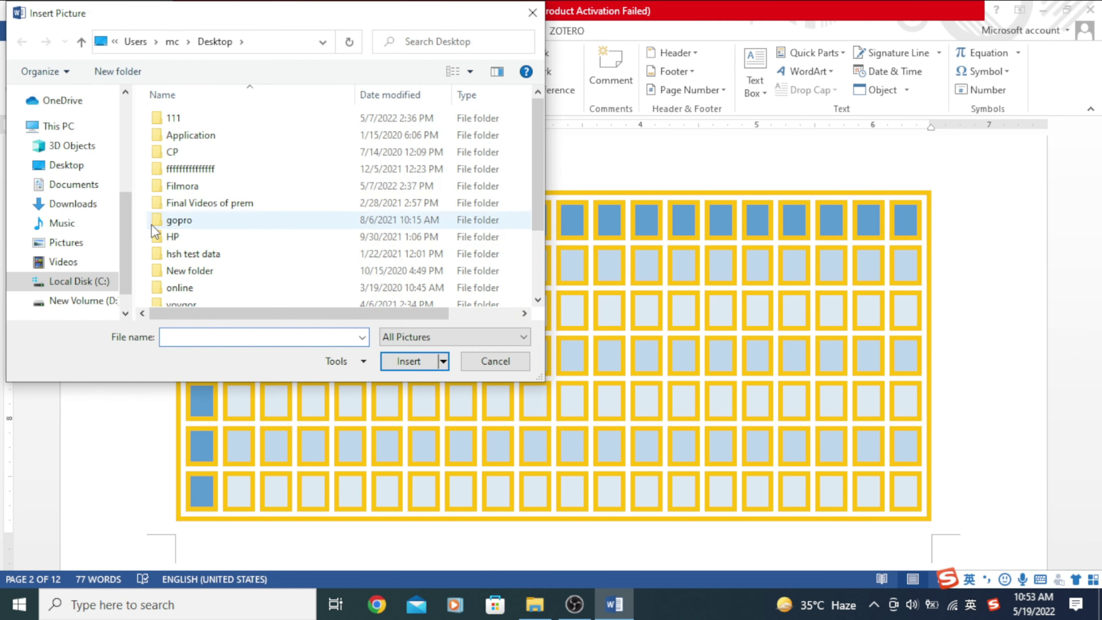
double_click(183, 223)
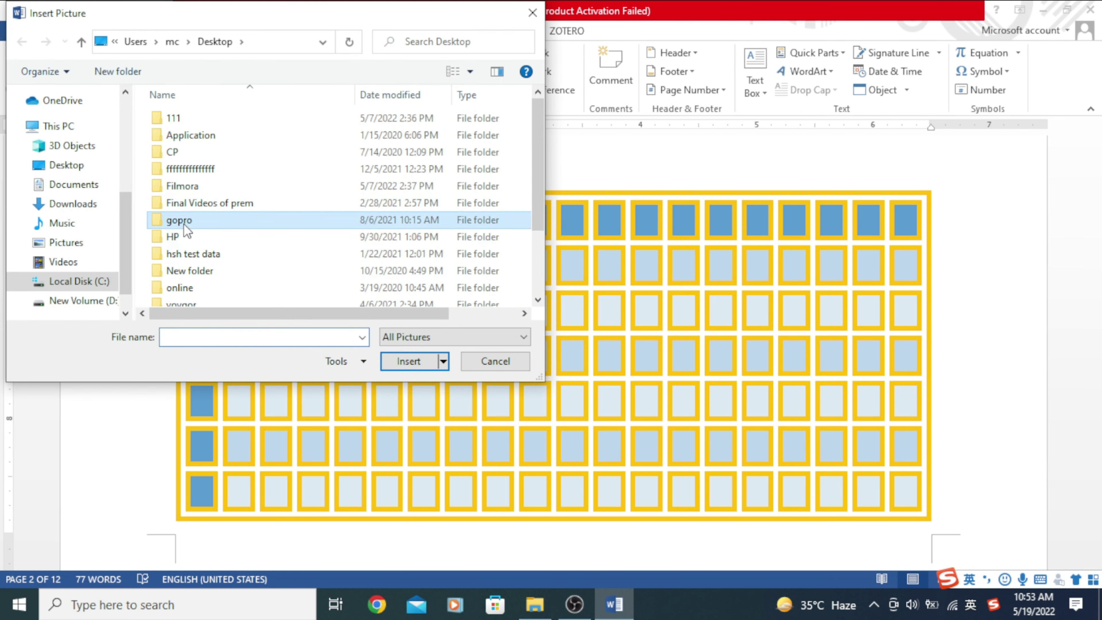
left_click(81, 41)
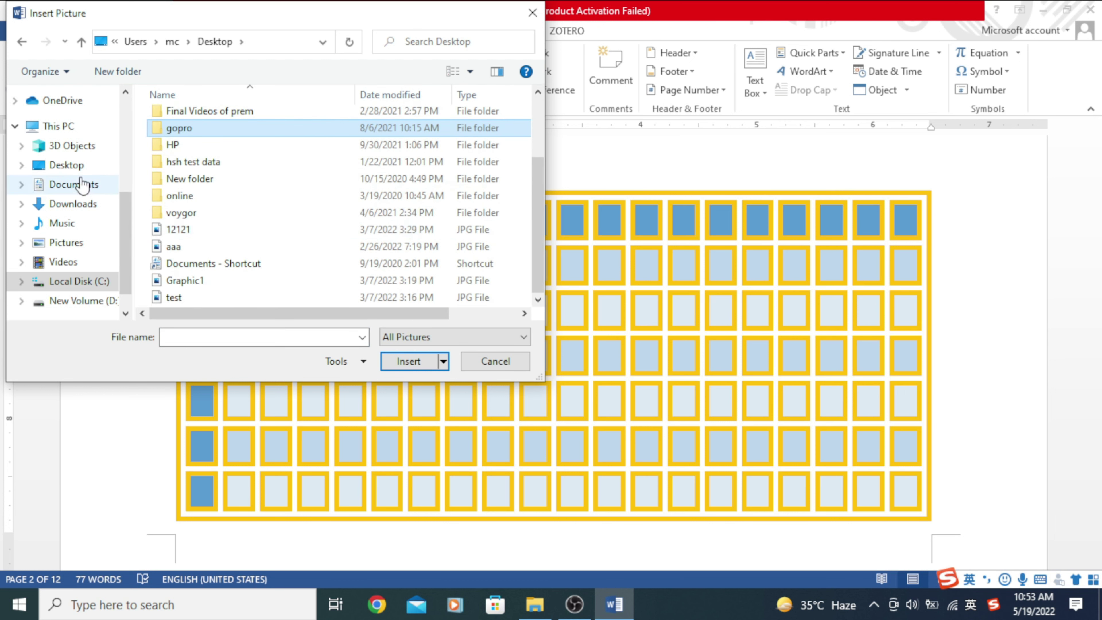
left_click(80, 167)
scroll(394, 208, "down", 3)
scroll(393, 208, "down", 2)
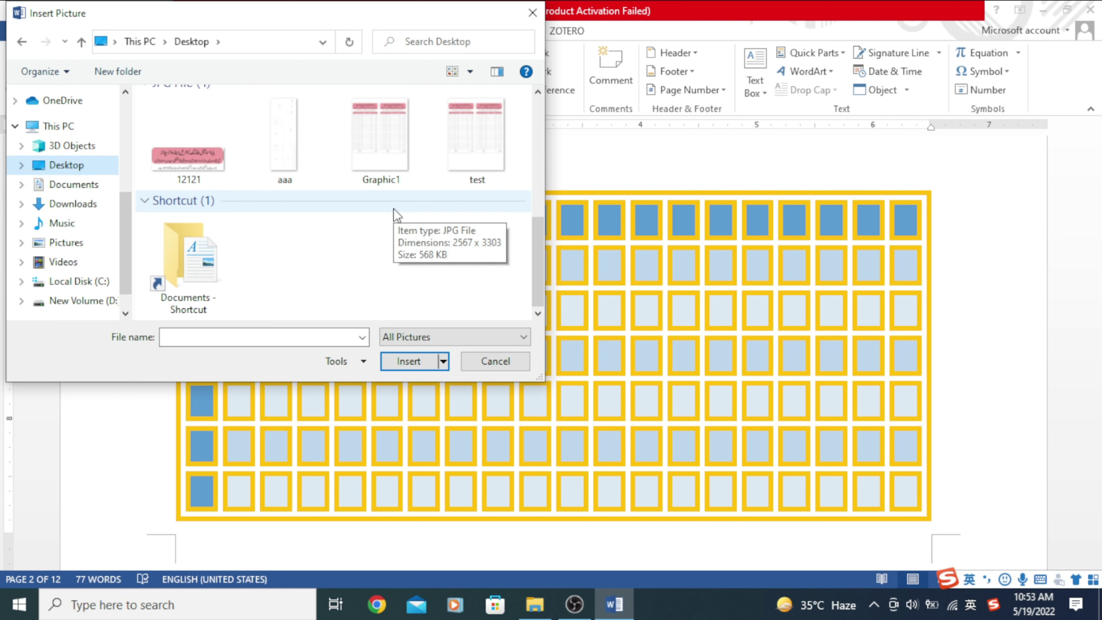
scroll(260, 211, "up", 5)
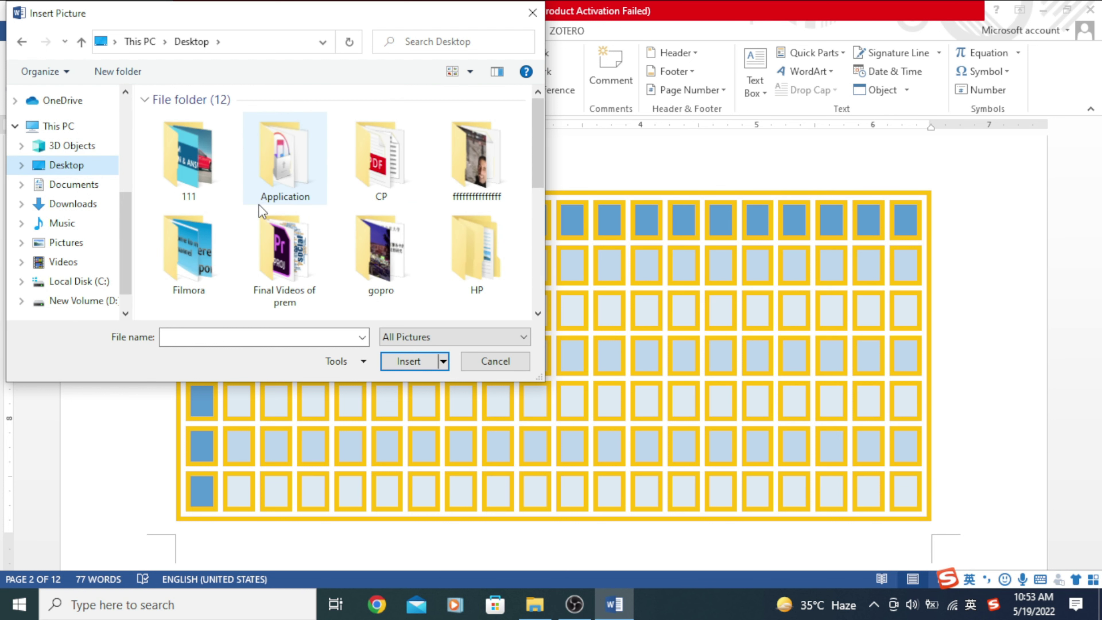
double_click(297, 266)
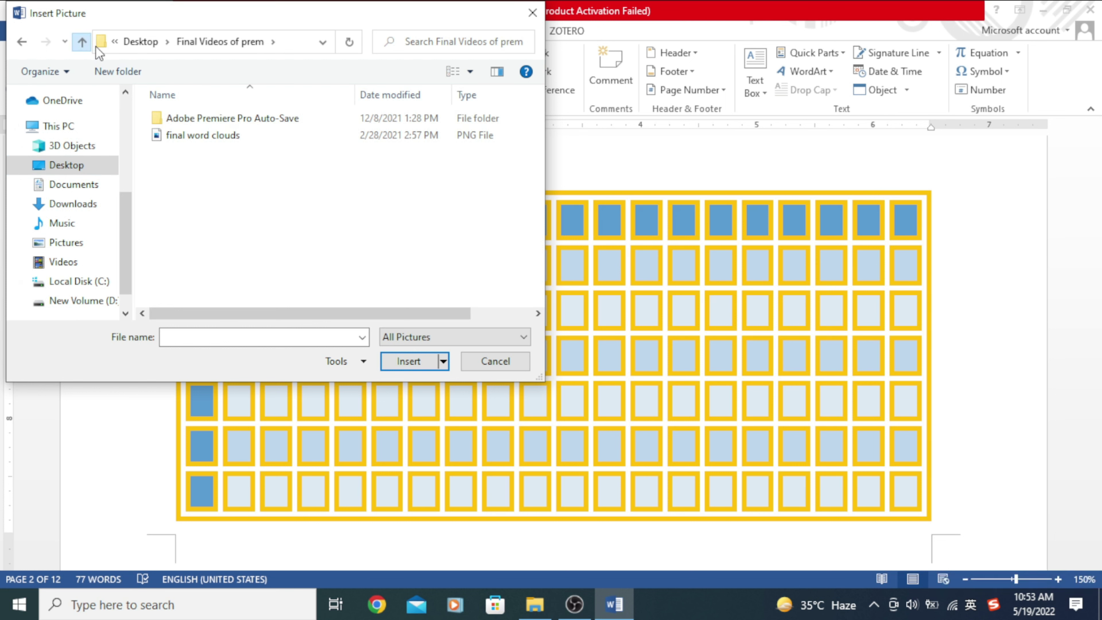
left_click(86, 44)
double_click(468, 187)
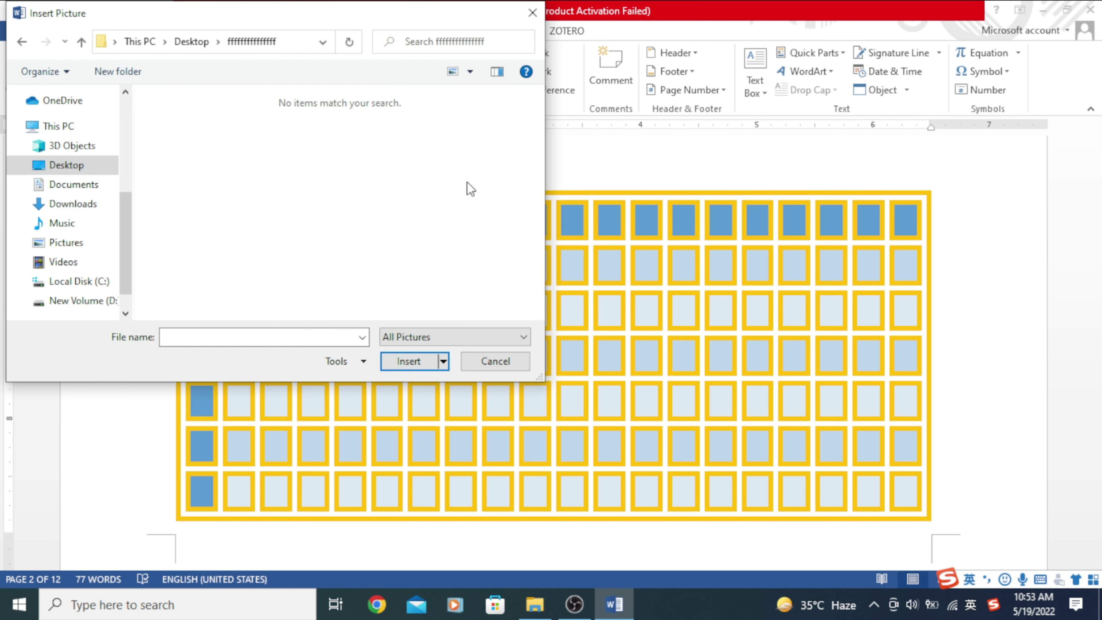
left_click(83, 43)
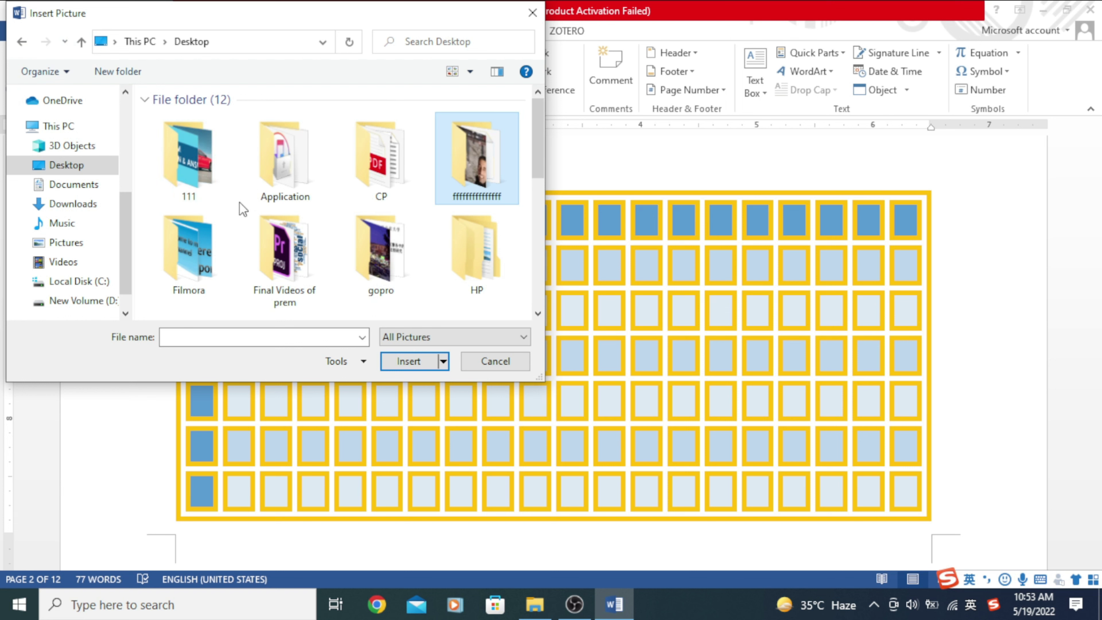
double_click(189, 182)
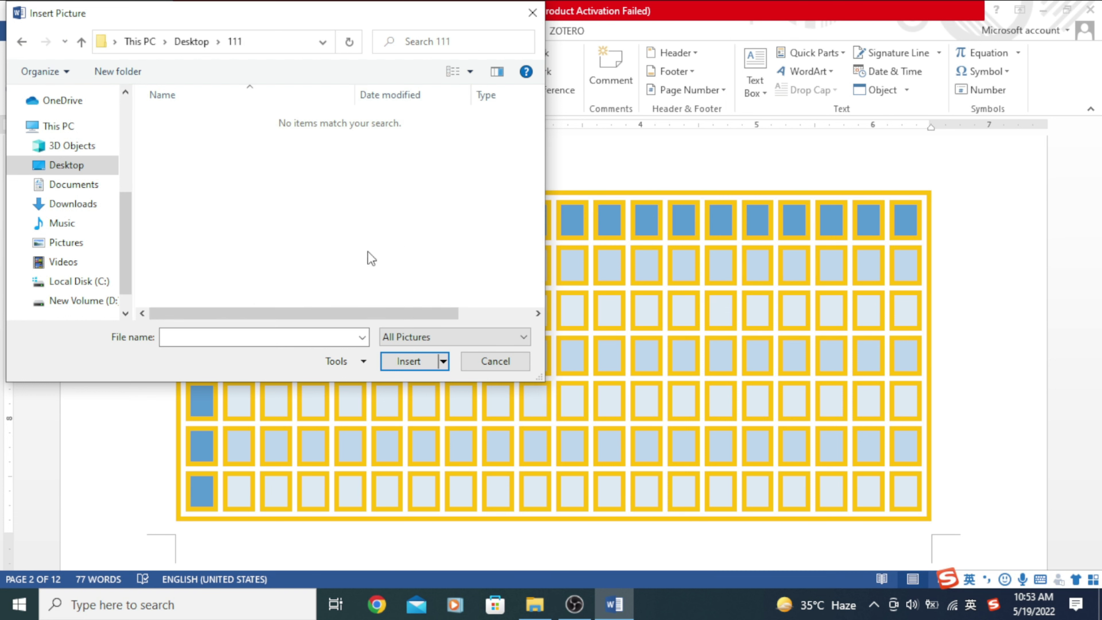
Insert the portrait photo from the Y Tube folder on drive D.
left_click(82, 301)
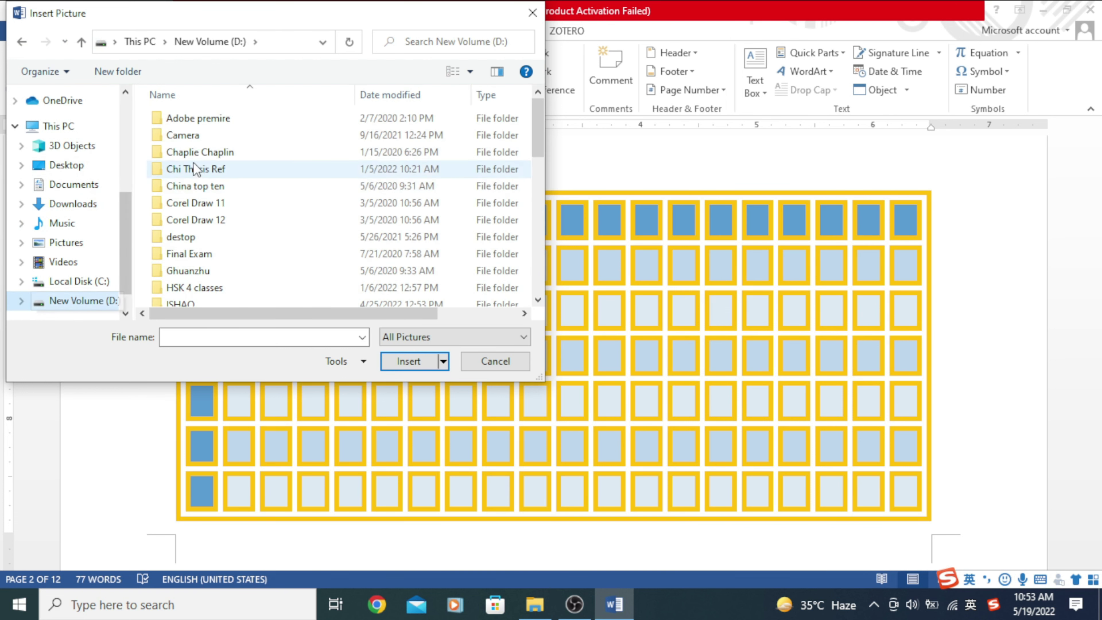
key("y")
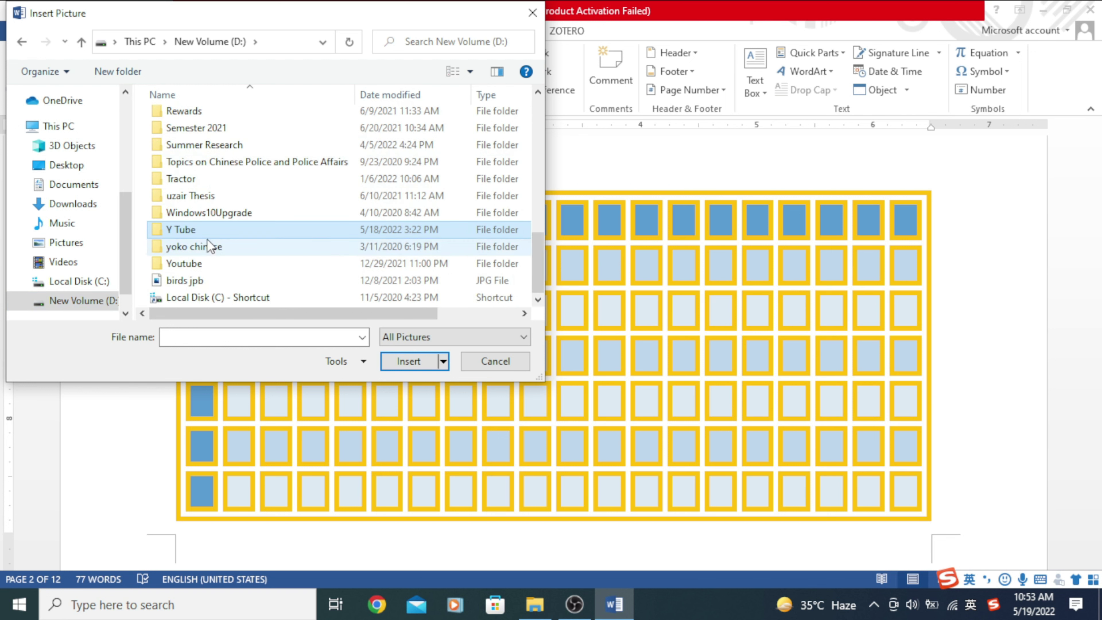
double_click(177, 232)
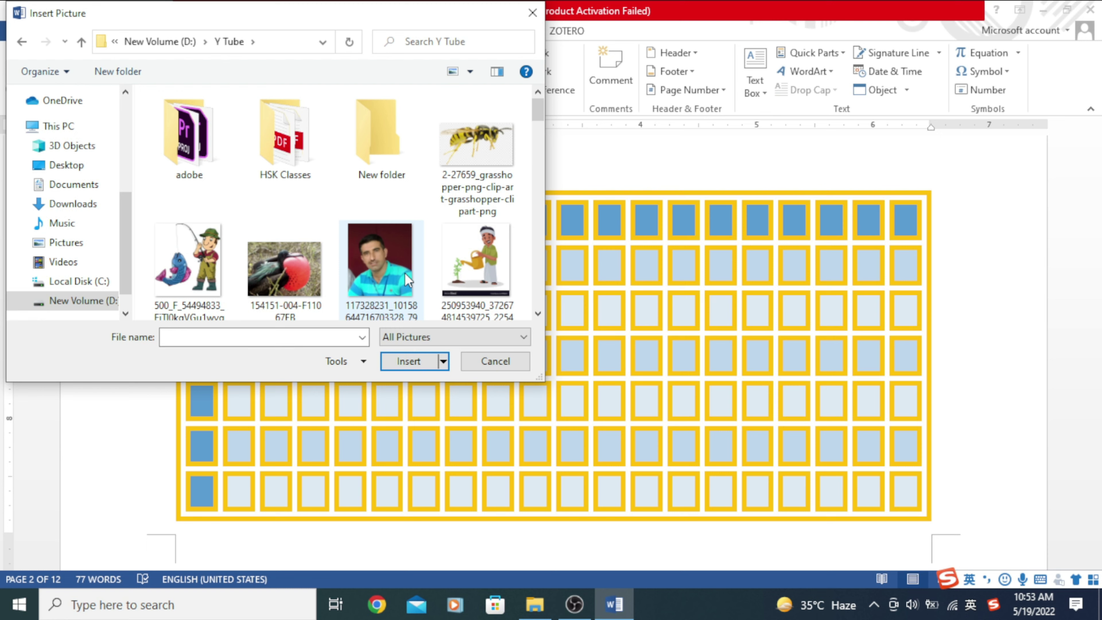
left_click(408, 278)
left_click(434, 360)
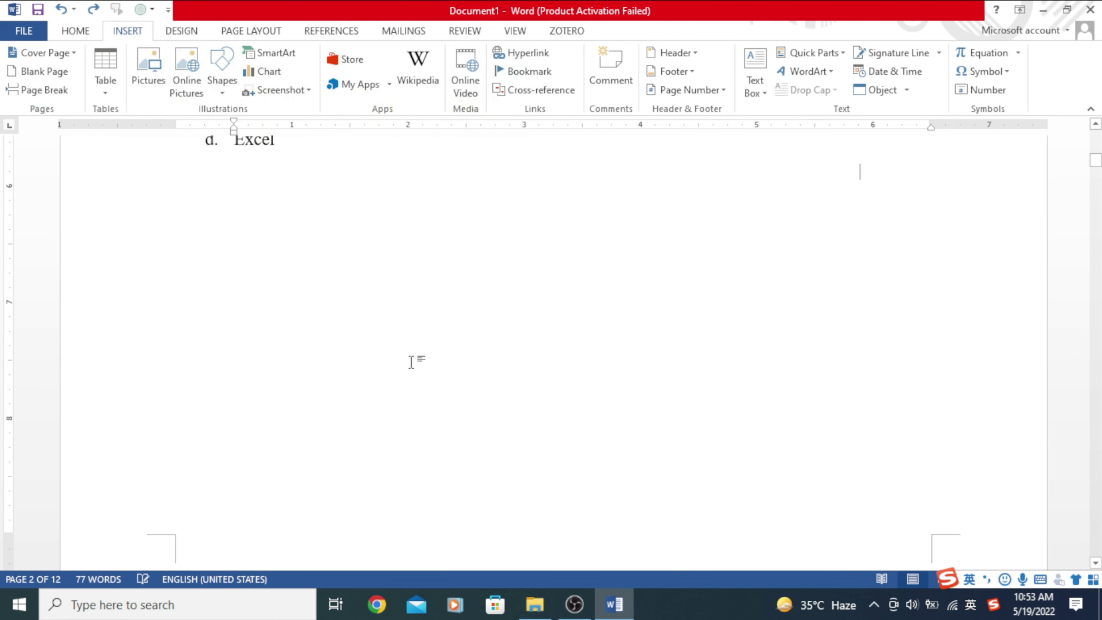
Resize the photo by its corner, from about 3.8 x 3.33 to 3.26 x 2.85 inches.
scroll(595, 357, "down", 2, "ctrl")
scroll(463, 254, "down", 2, "ctrl")
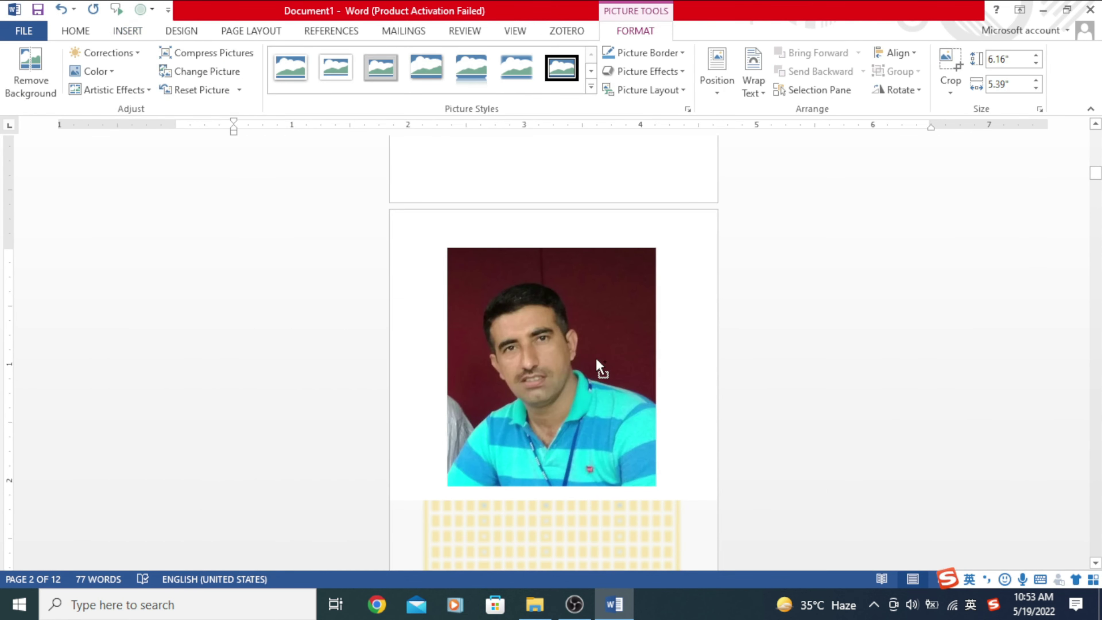
scroll(657, 499, "down", 2, "ctrl")
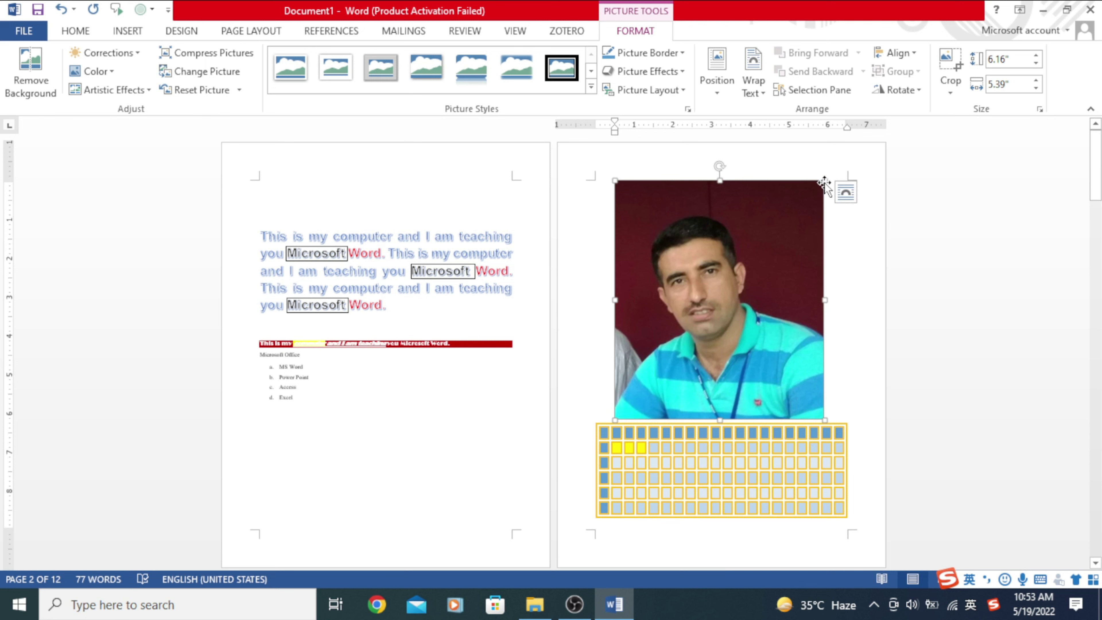
left_click_drag(827, 178, 728, 234)
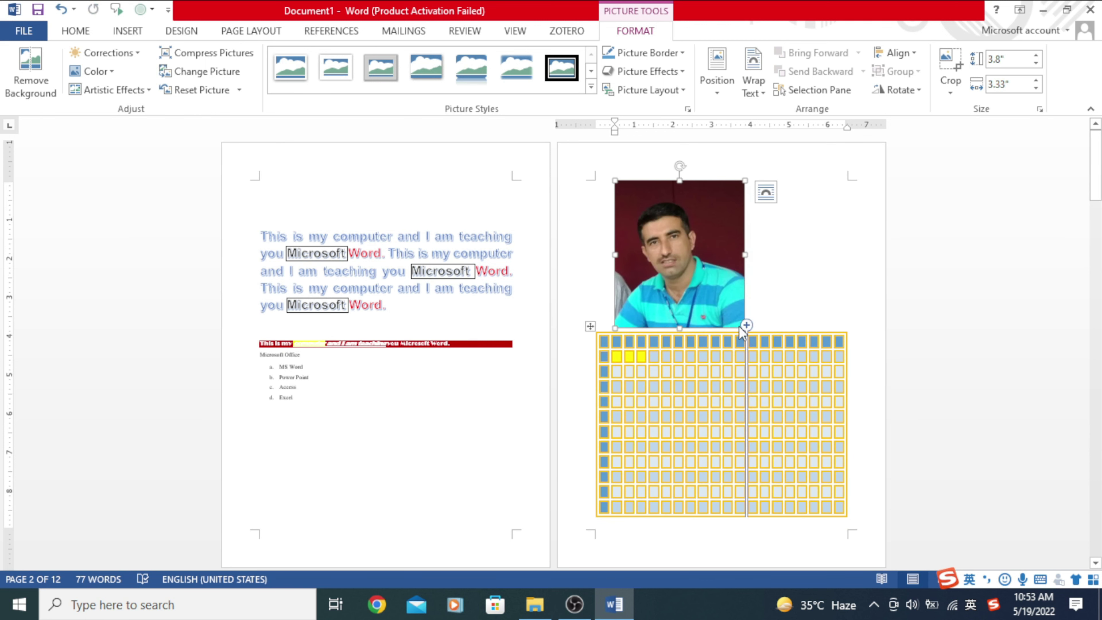
left_click_drag(747, 180, 721, 198)
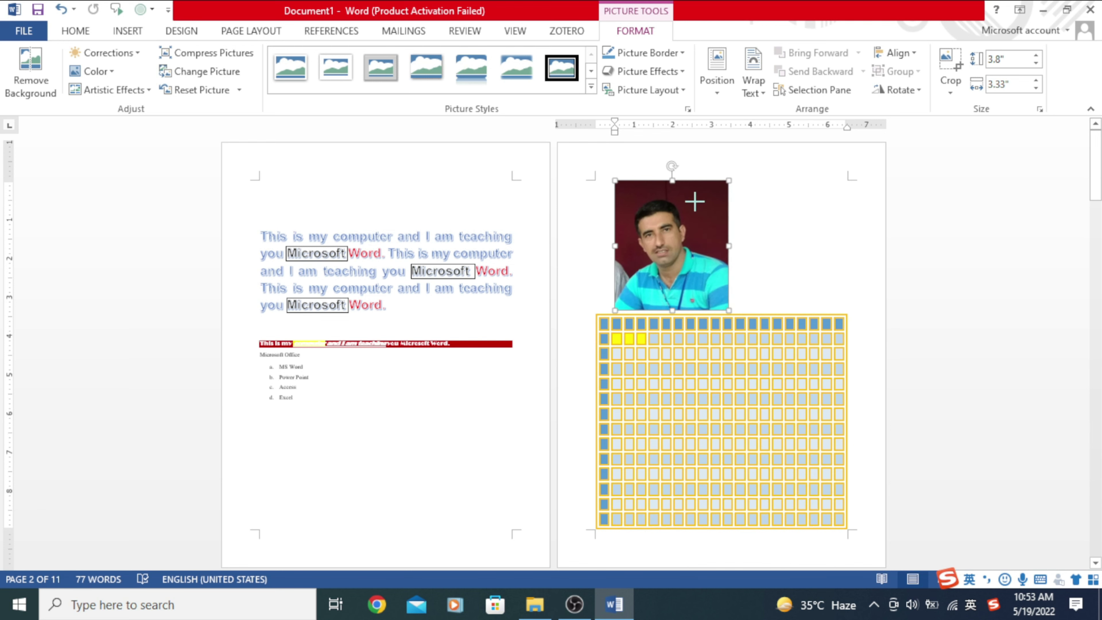
scroll(690, 263, "up", 2)
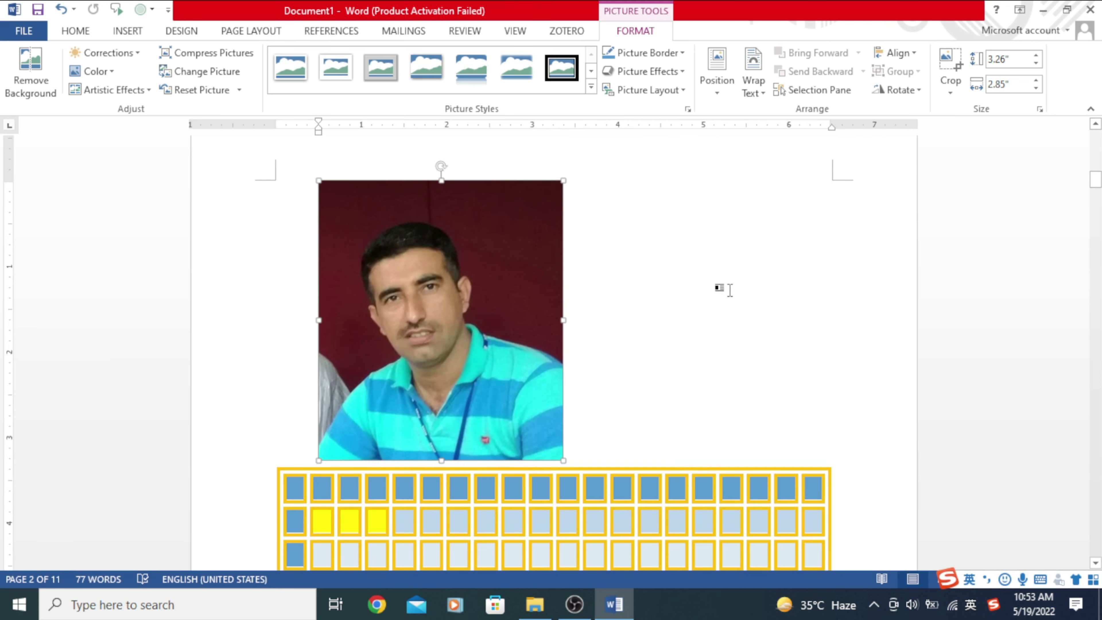
scroll(493, 293, "up", 2)
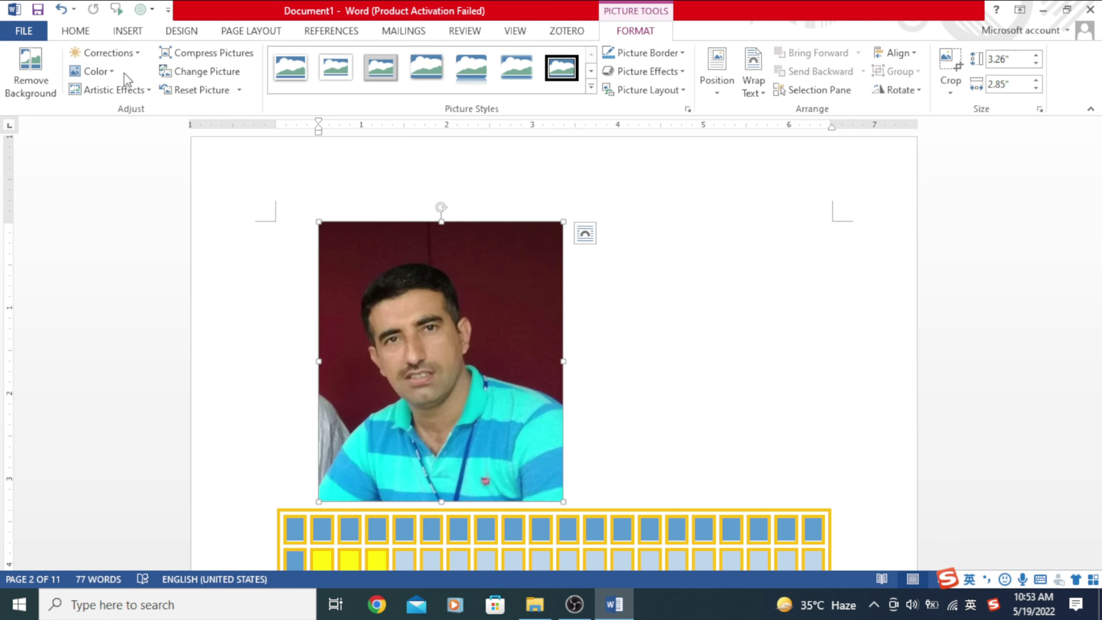
Try a thick black frame style and then a rotated white-frame style on the photo.
left_click(591, 87)
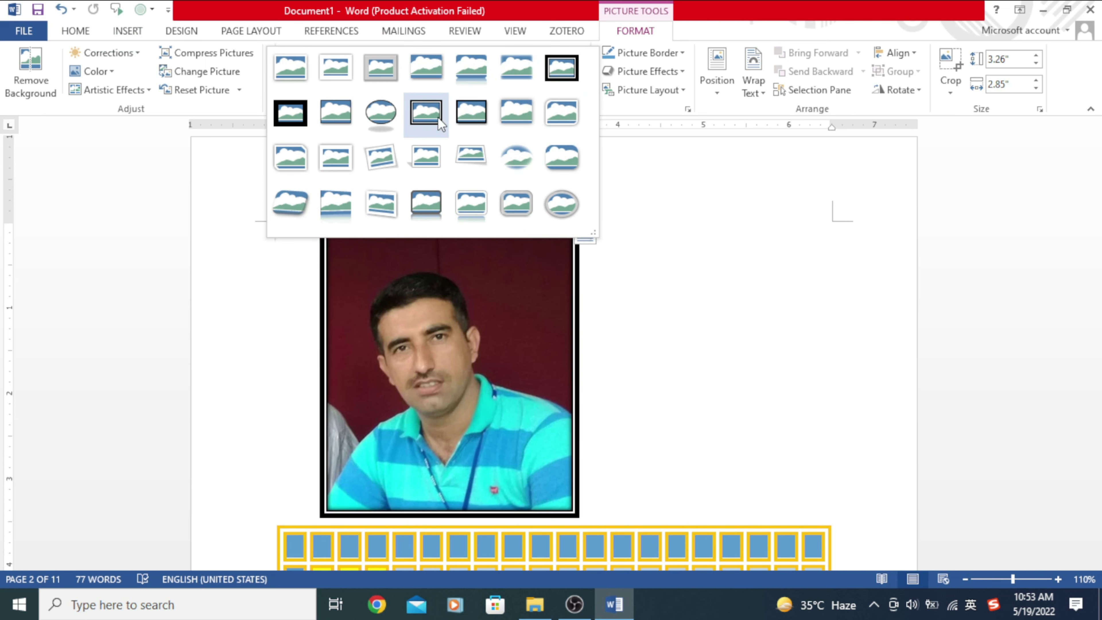
left_click(464, 119)
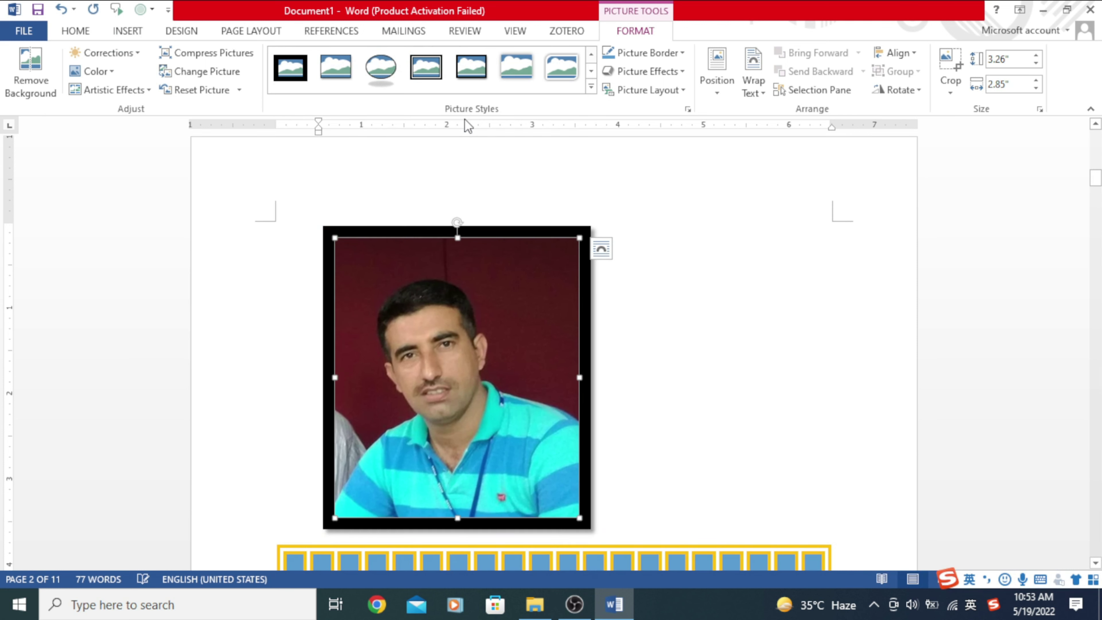
left_click(742, 352)
left_click(480, 270)
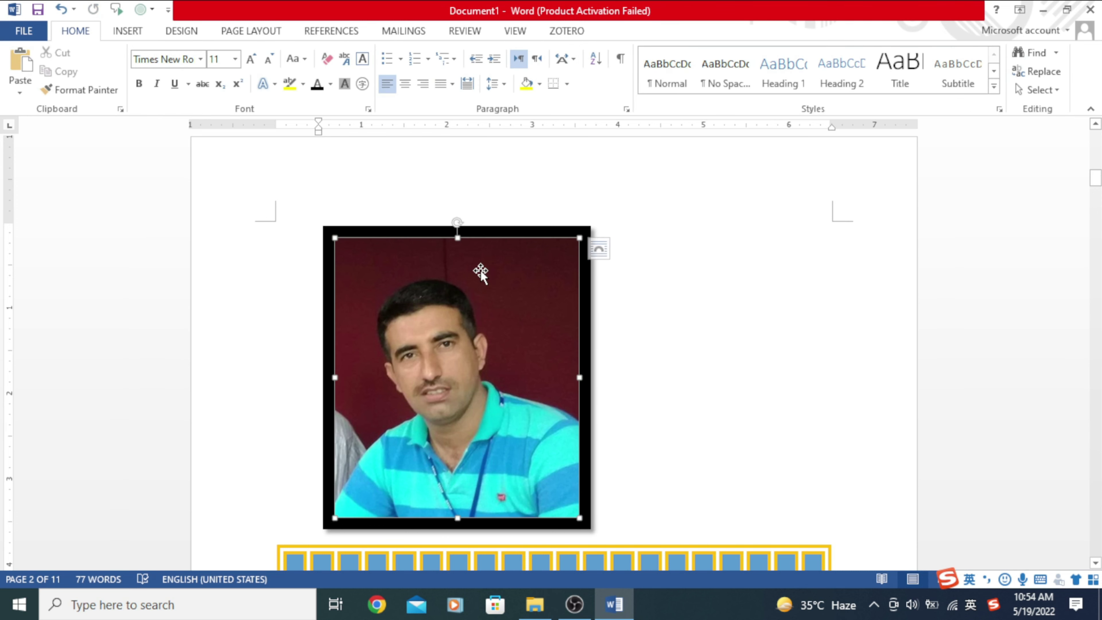
double_click(481, 270)
left_click(593, 97)
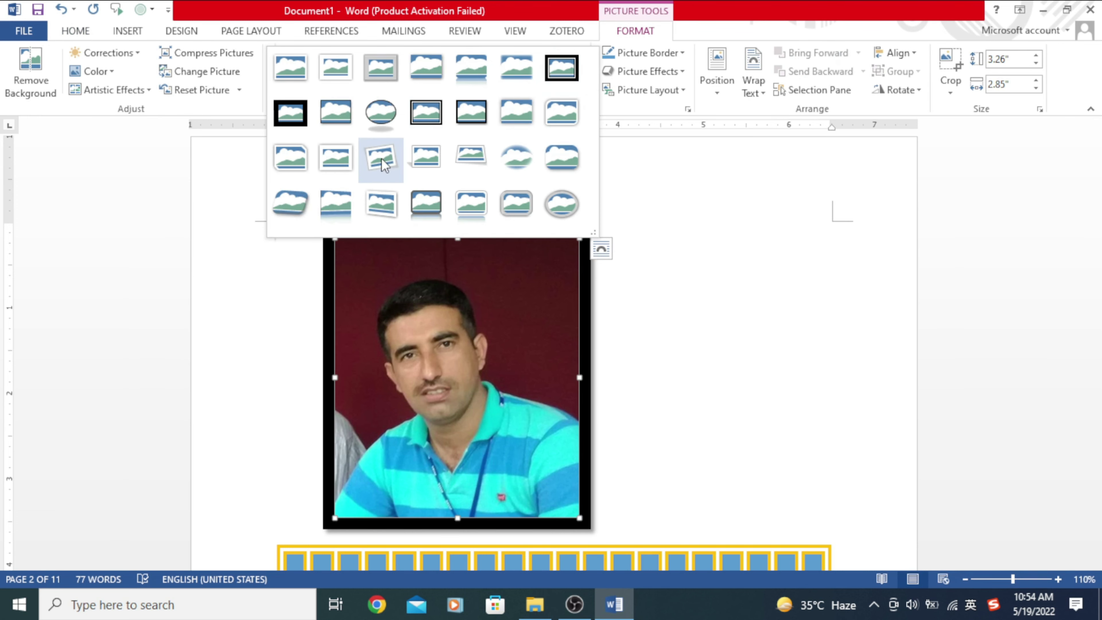
left_click(384, 165)
left_click(759, 439)
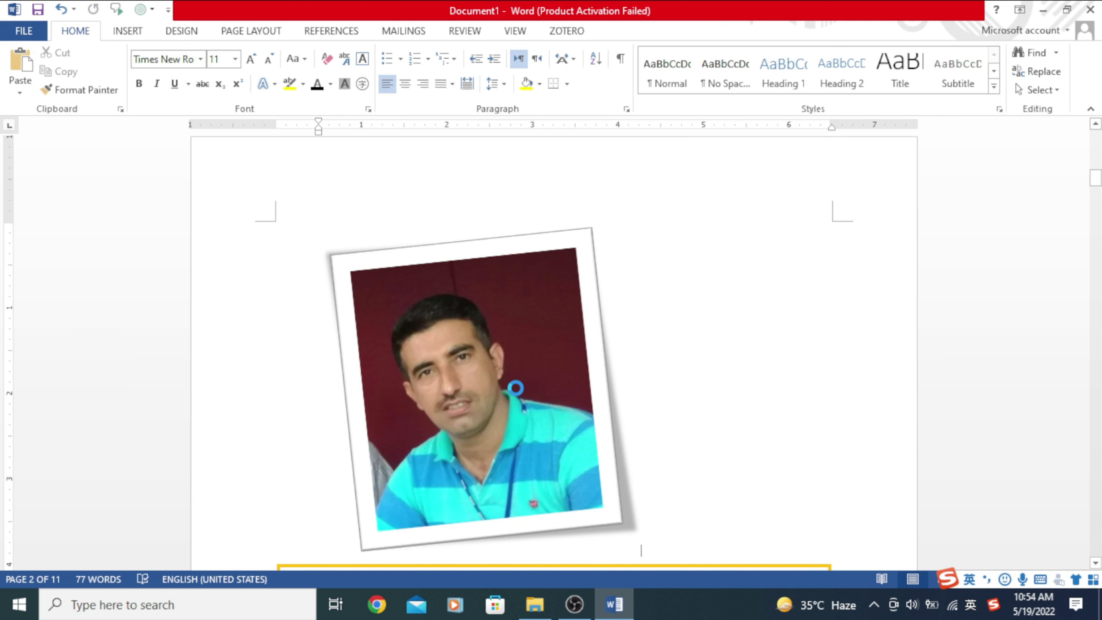
Preview the Metal Oval style, then settle on the Simple Frame, White picture style.
double_click(513, 388)
left_click(592, 88)
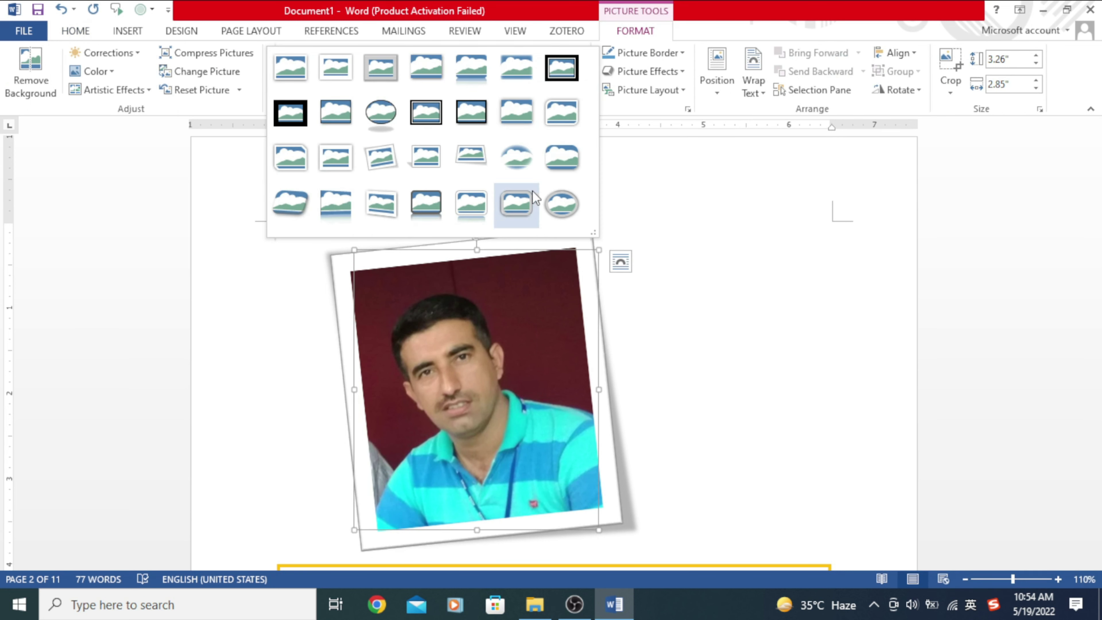
left_click(556, 204)
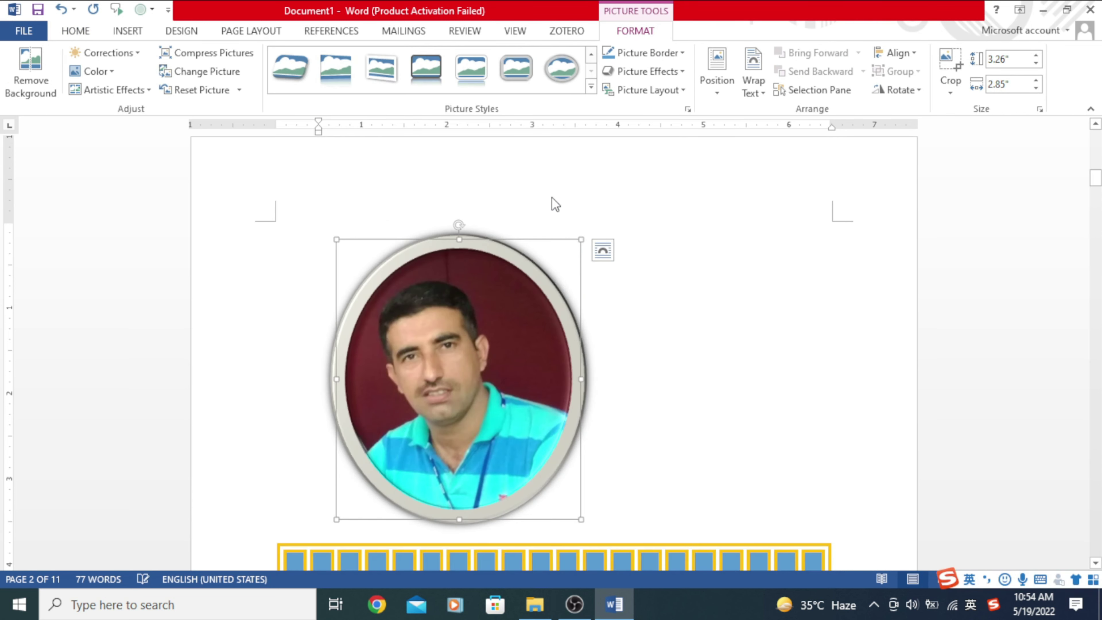
left_click(591, 89)
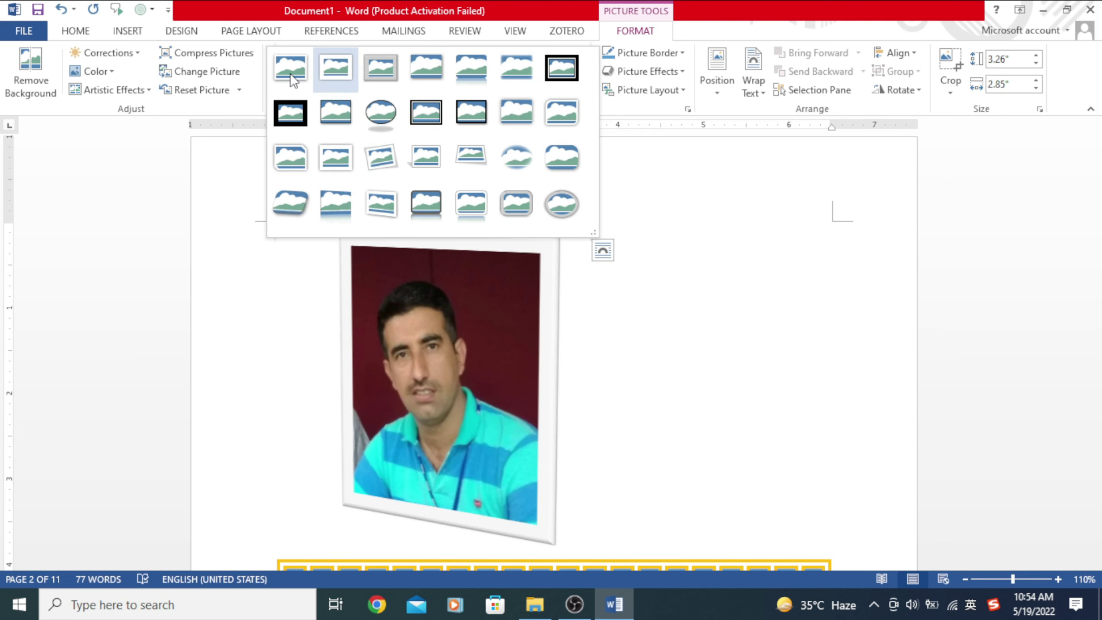
left_click(291, 80)
left_click(664, 290)
left_click(510, 299)
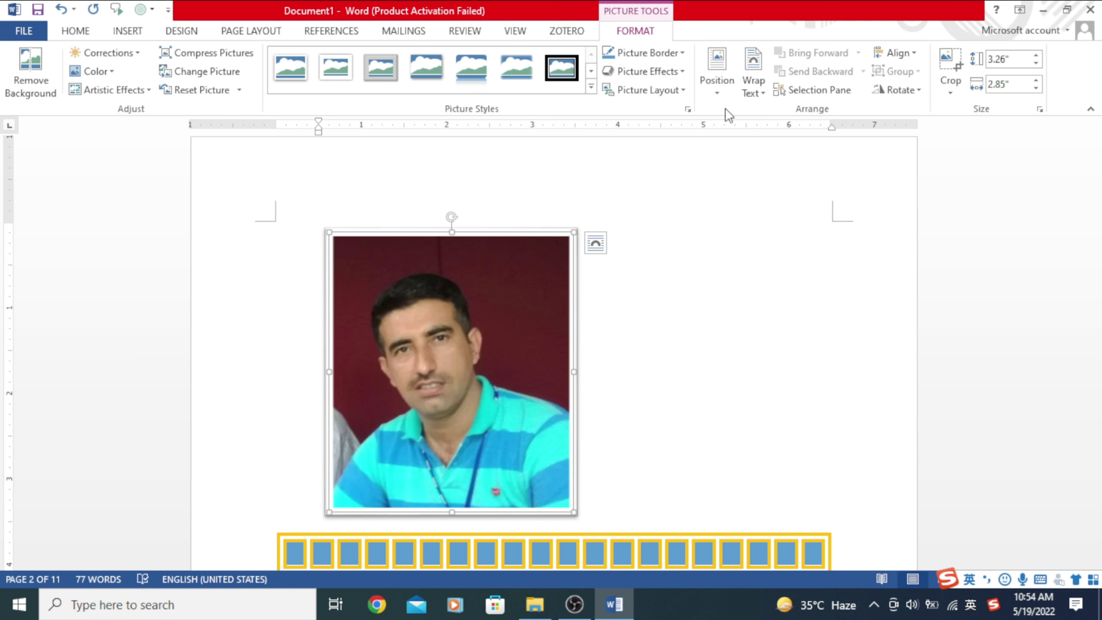
left_click(717, 96)
Position the photo at top centre, then move it to bottom right with square wrapping.
left_click(766, 204)
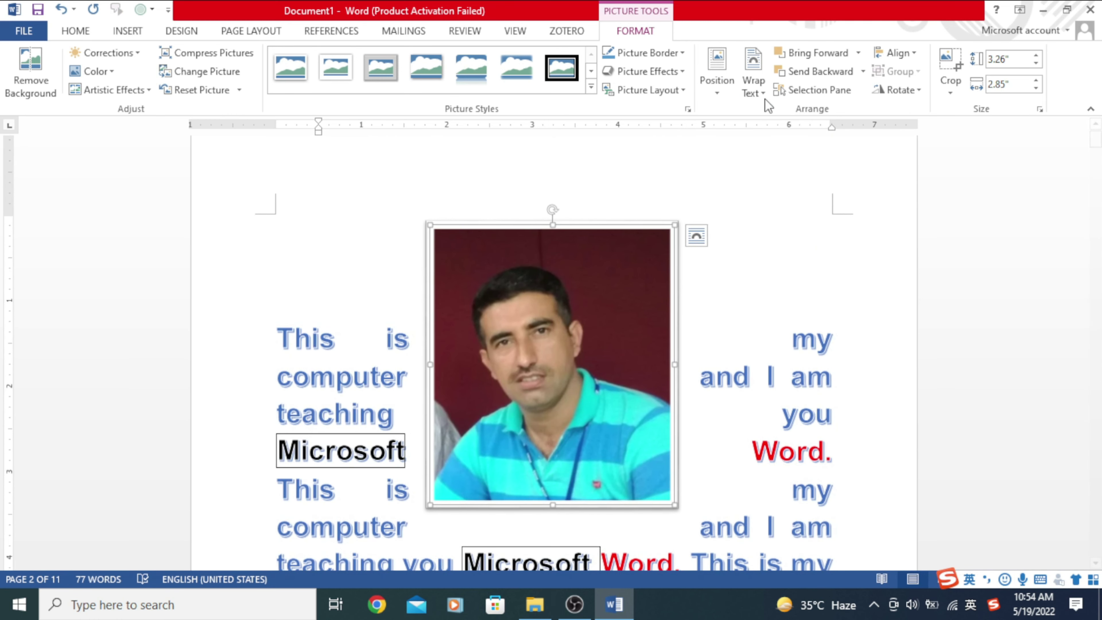
left_click(715, 93)
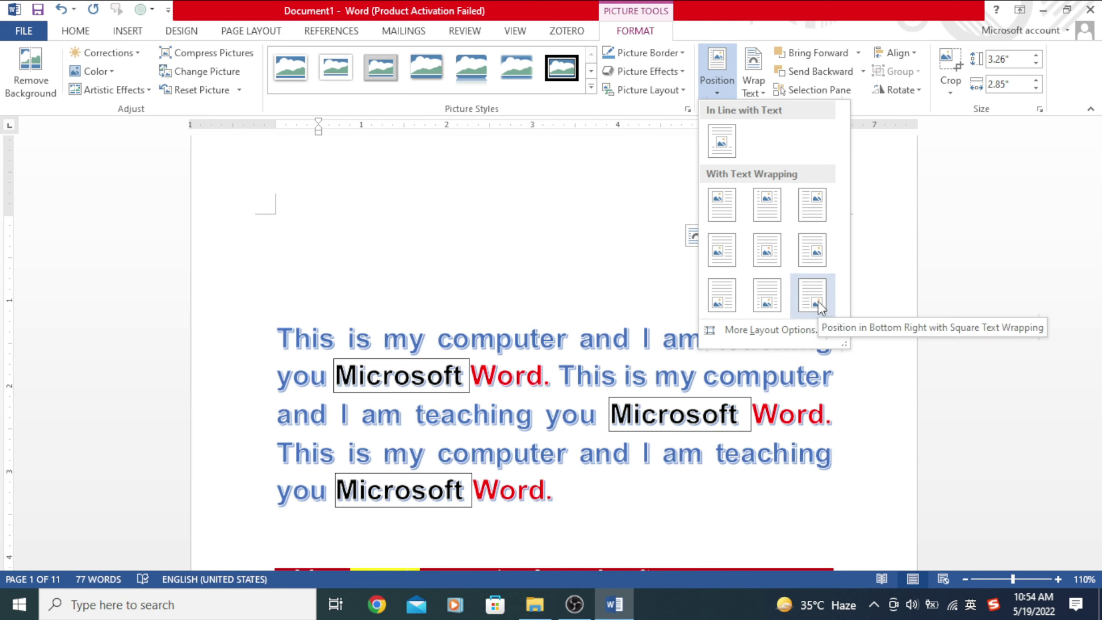
left_click(817, 302)
scroll(805, 262, "down", 5)
scroll(804, 262, "down", 8)
scroll(800, 246, "down", 2)
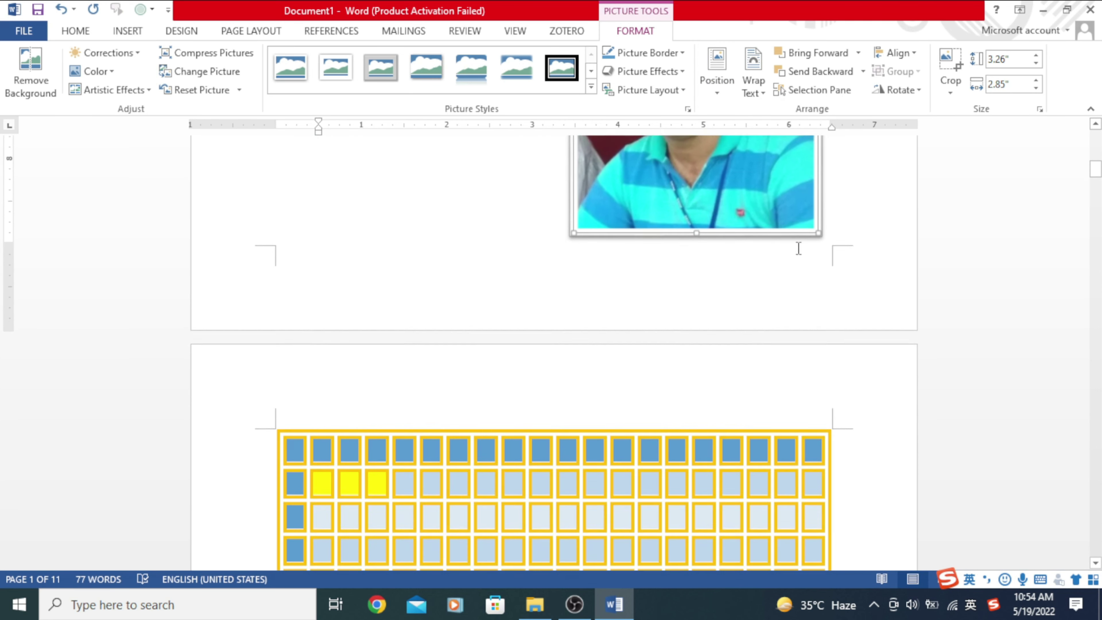
scroll(799, 246, "up", 6)
Review the Position and Wrap Text choices, leaving the photo's placement unchanged.
left_click(716, 84)
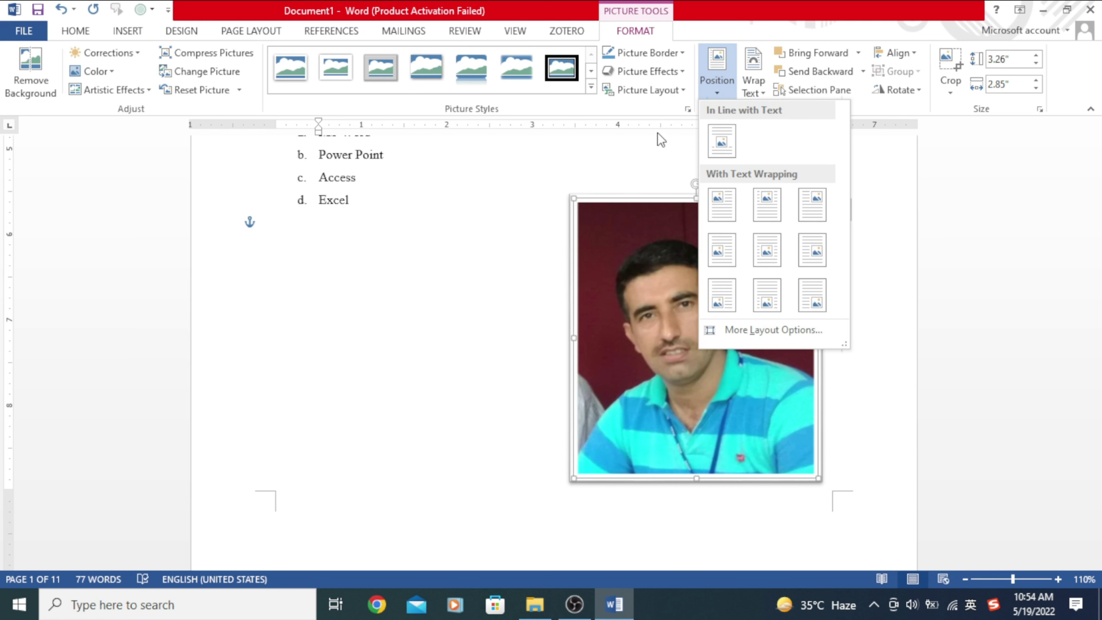
left_click(711, 140)
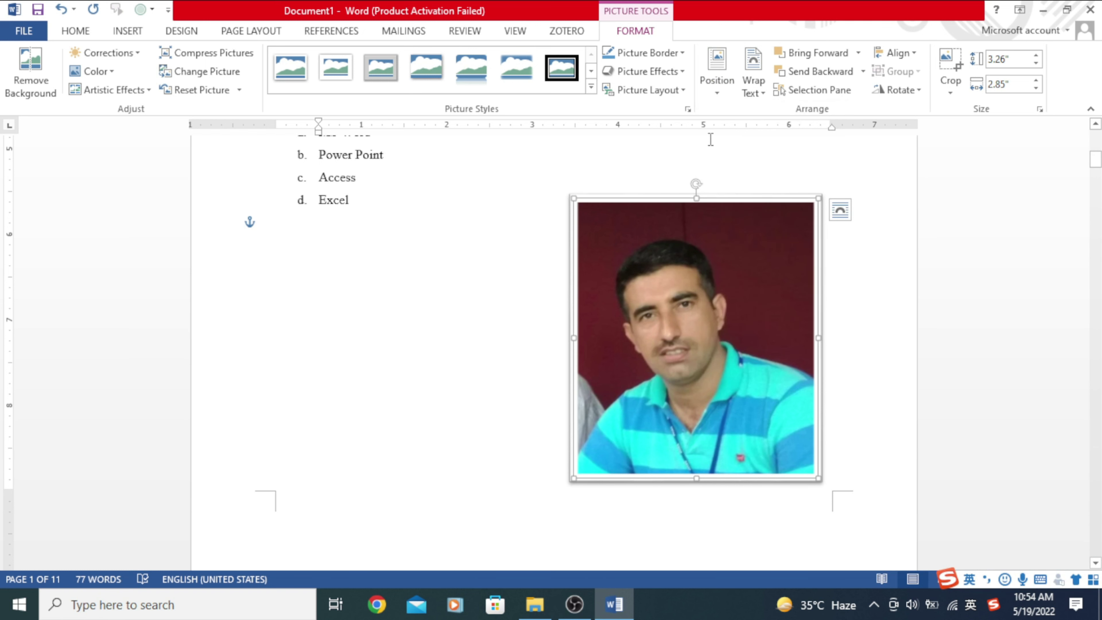
left_click(762, 83)
left_click(500, 252)
left_click(115, 80)
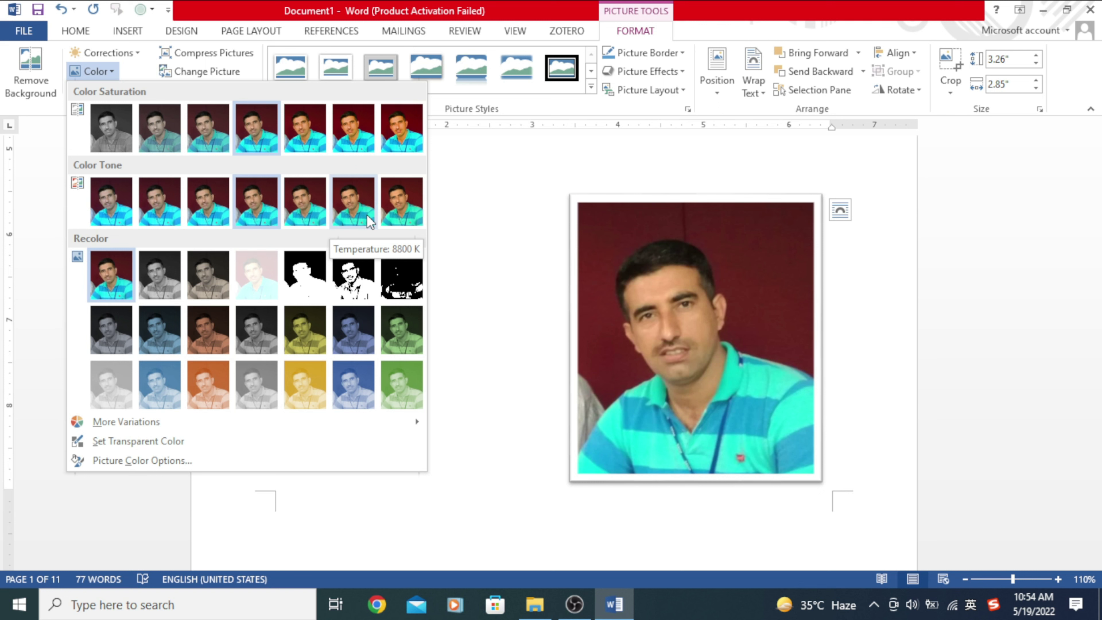
left_click(405, 341)
left_click(888, 268)
left_click(744, 300)
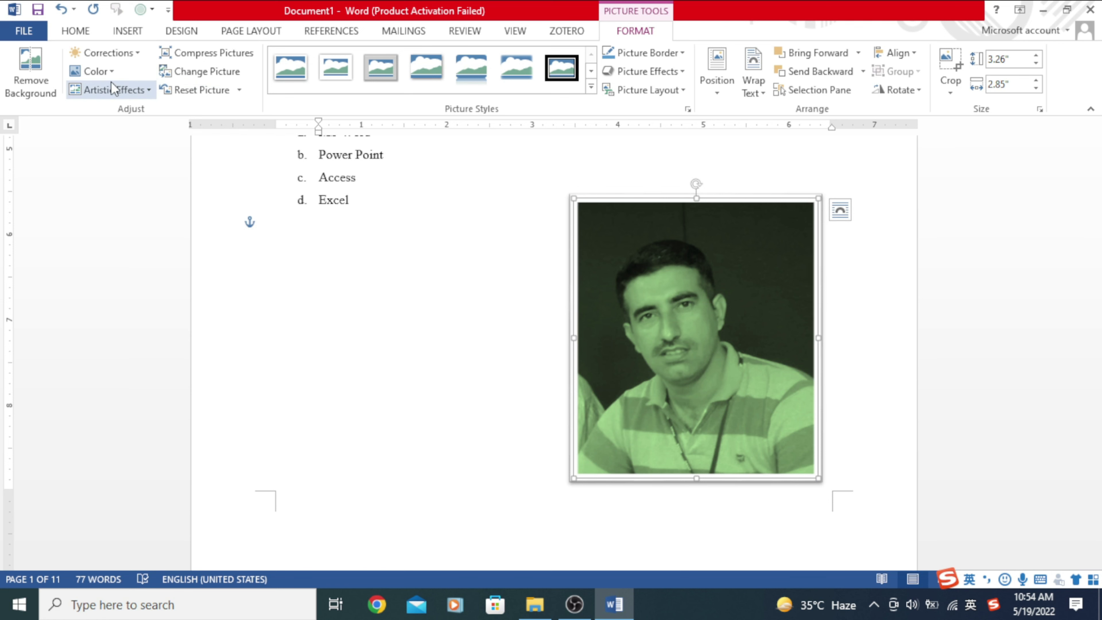
left_click(114, 72)
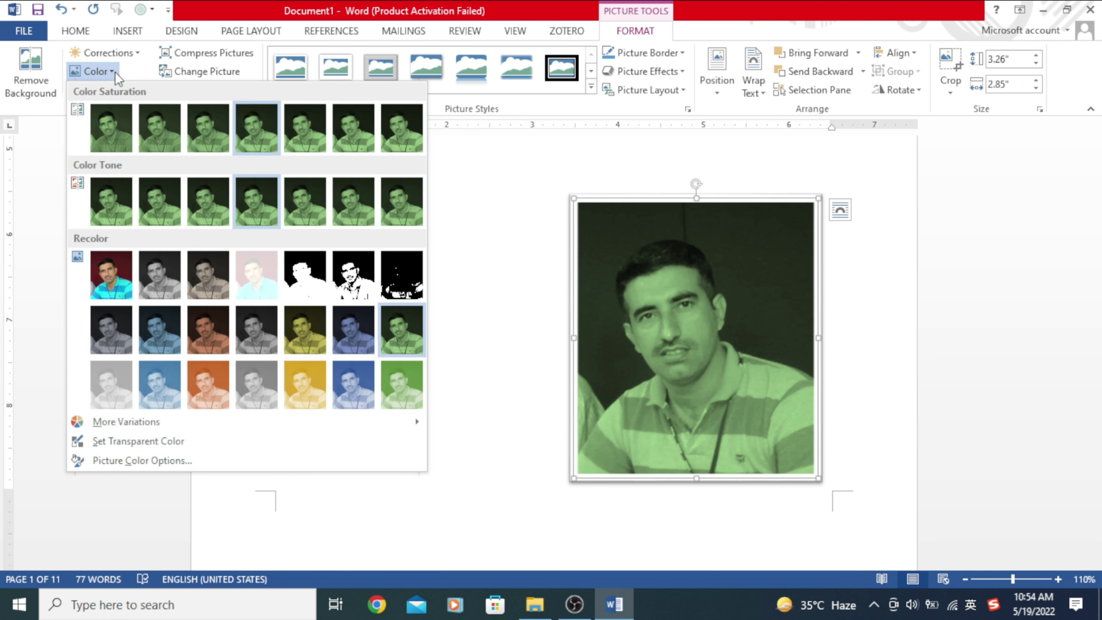
left_click(558, 315)
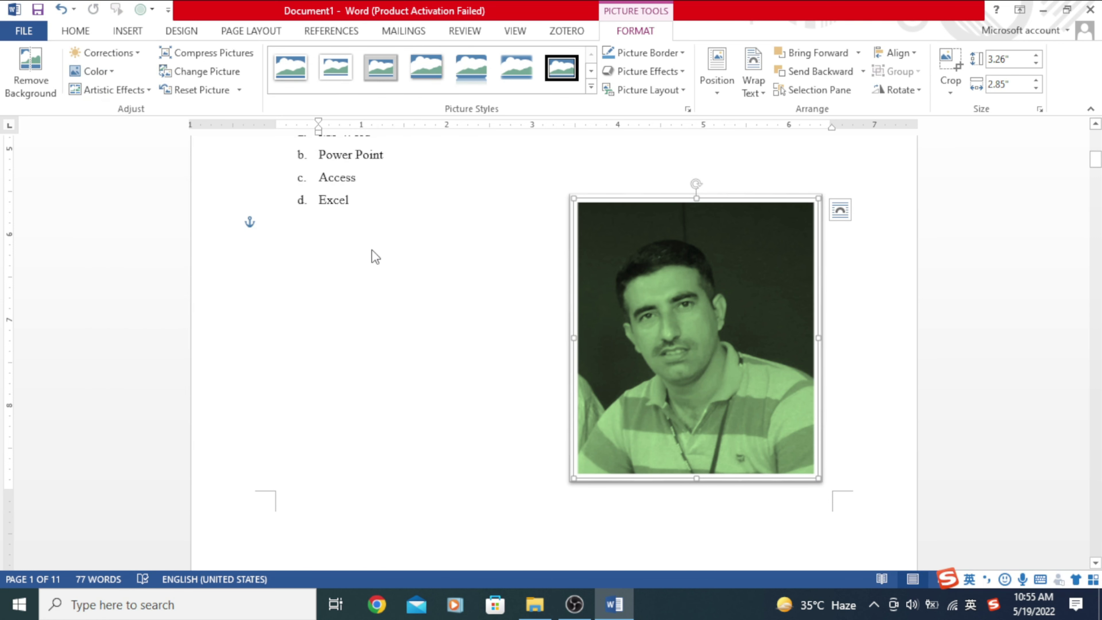
key("ctrl+z")
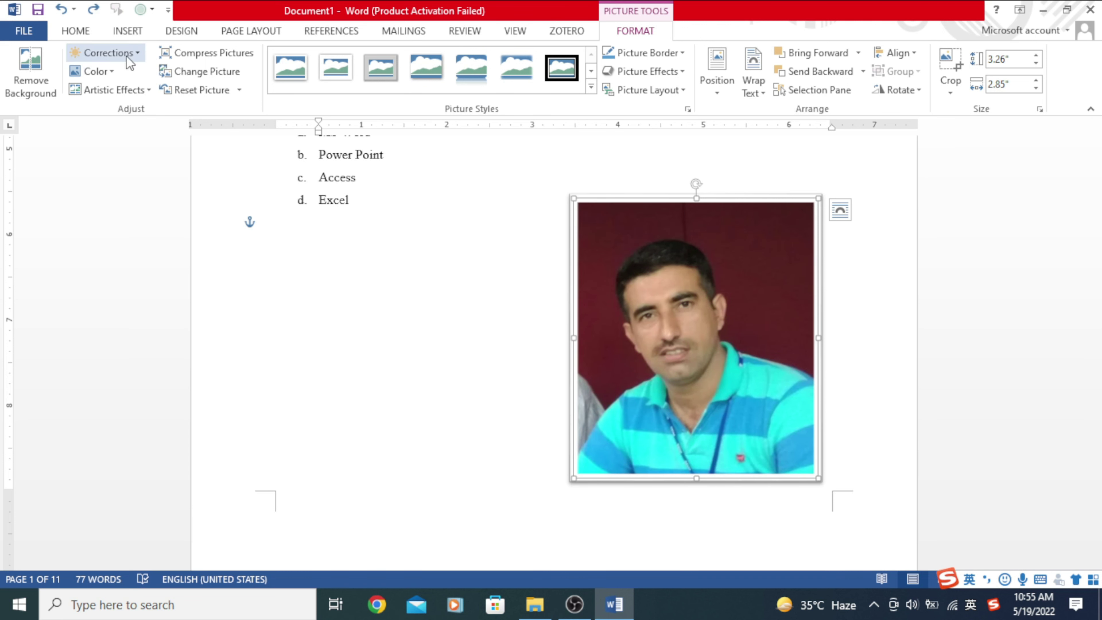
left_click(128, 55)
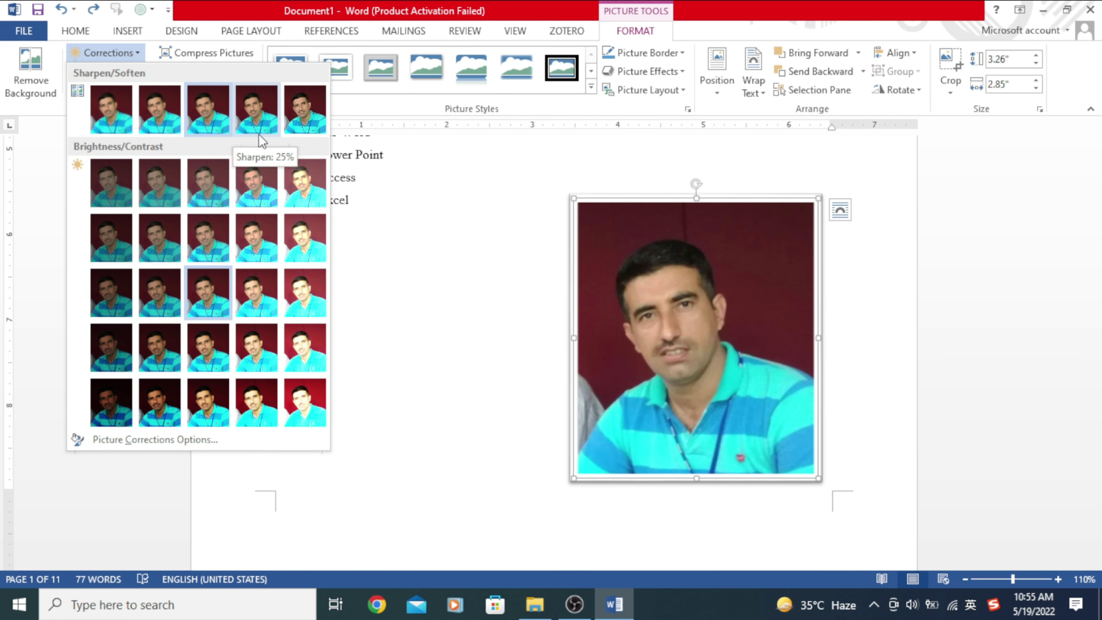
left_click(308, 128)
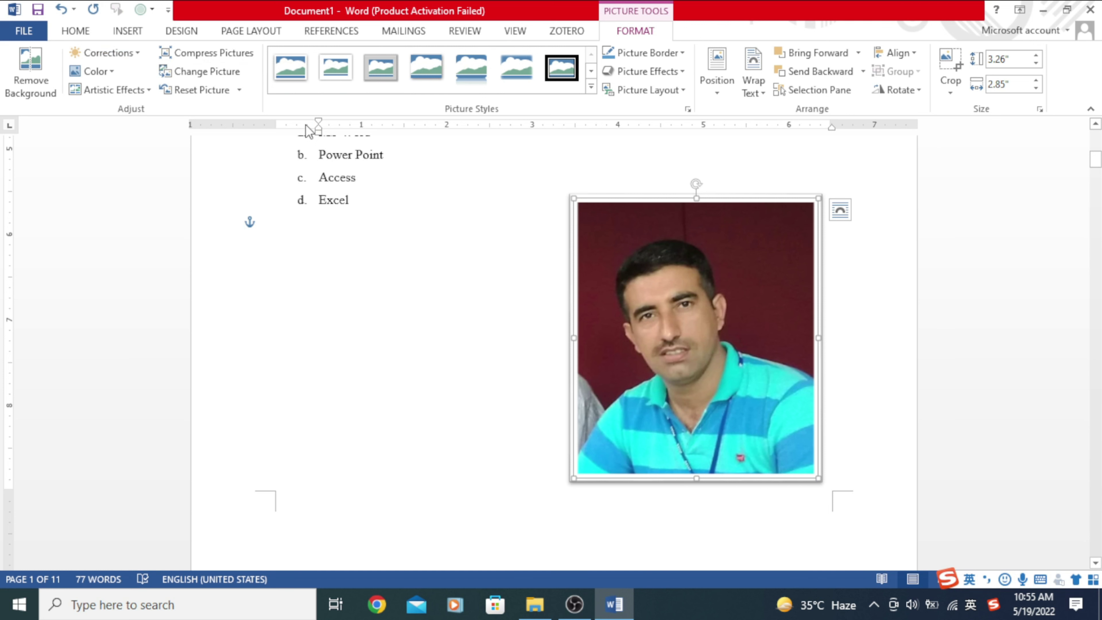
left_click(134, 58)
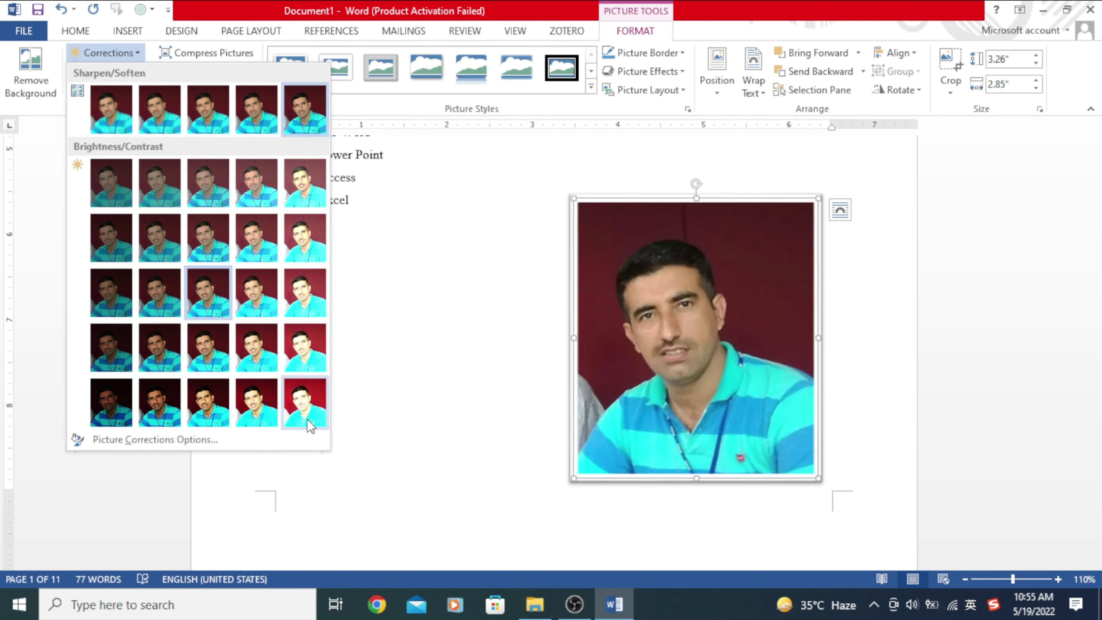
left_click(308, 418)
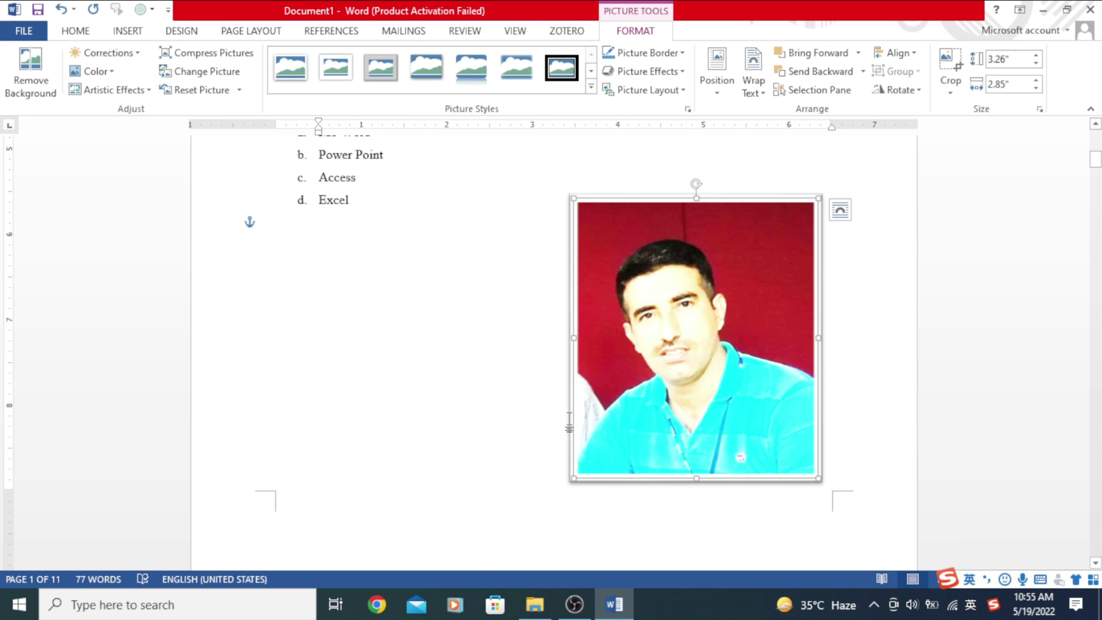
key("ctrl+z")
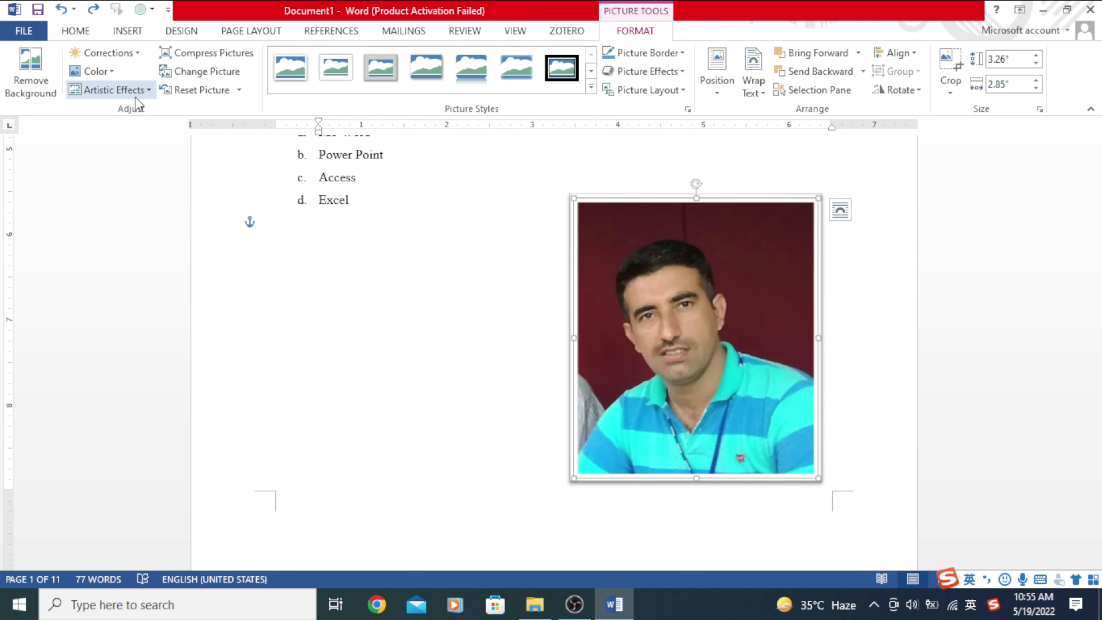
Try pencil sketch, Glow Edges and sketch-style artistic effects, then undo them with Ctrl+Z twice.
left_click(125, 95)
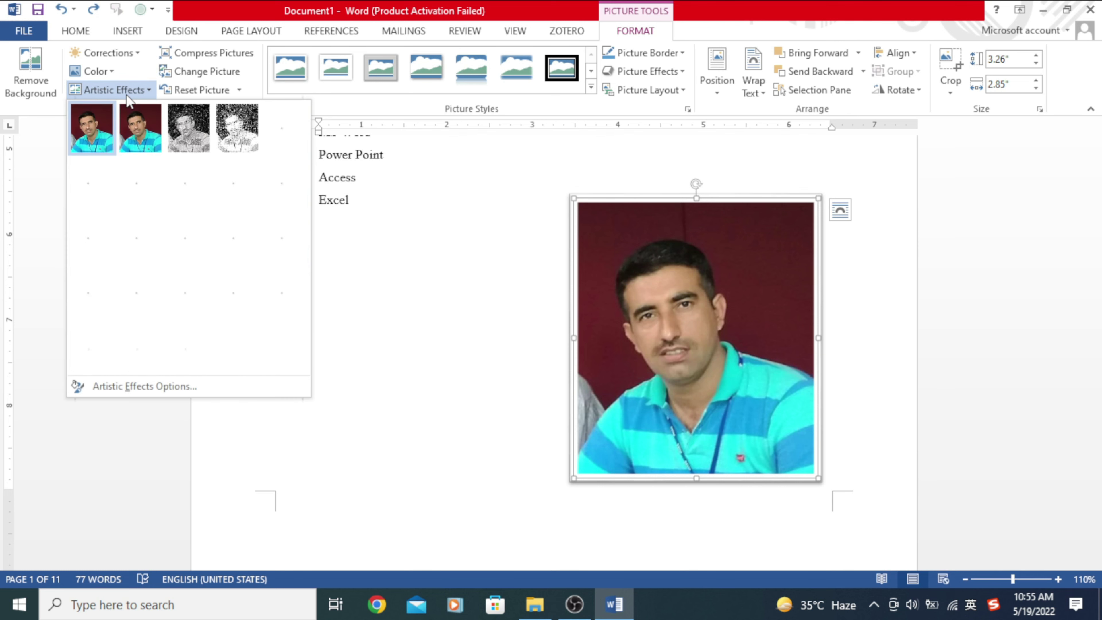
left_click(187, 132)
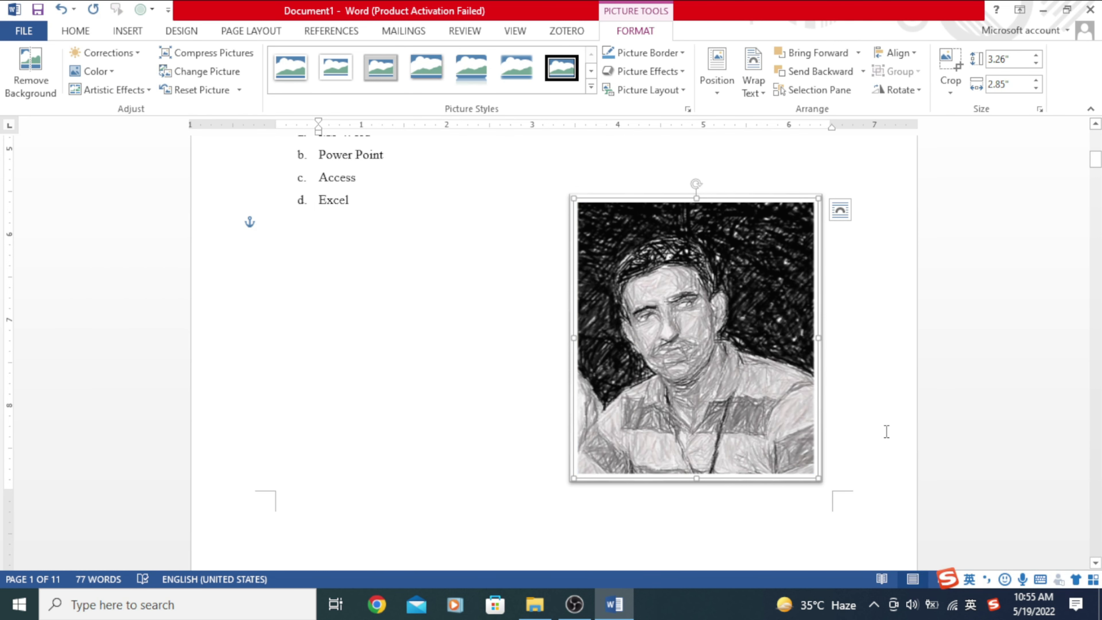
left_click(124, 89)
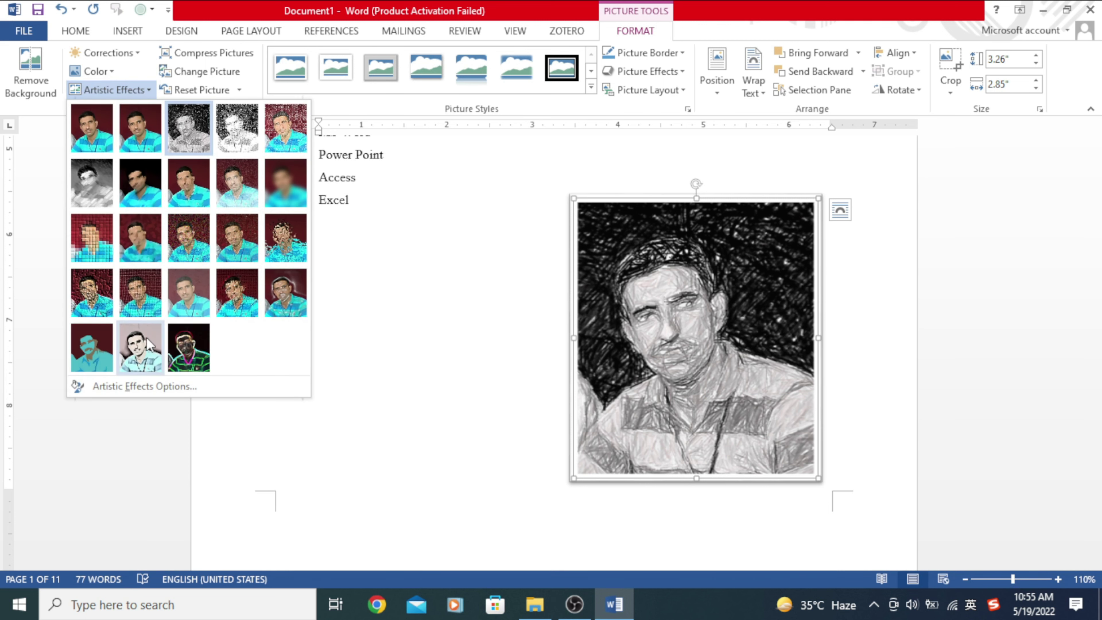
left_click(177, 361)
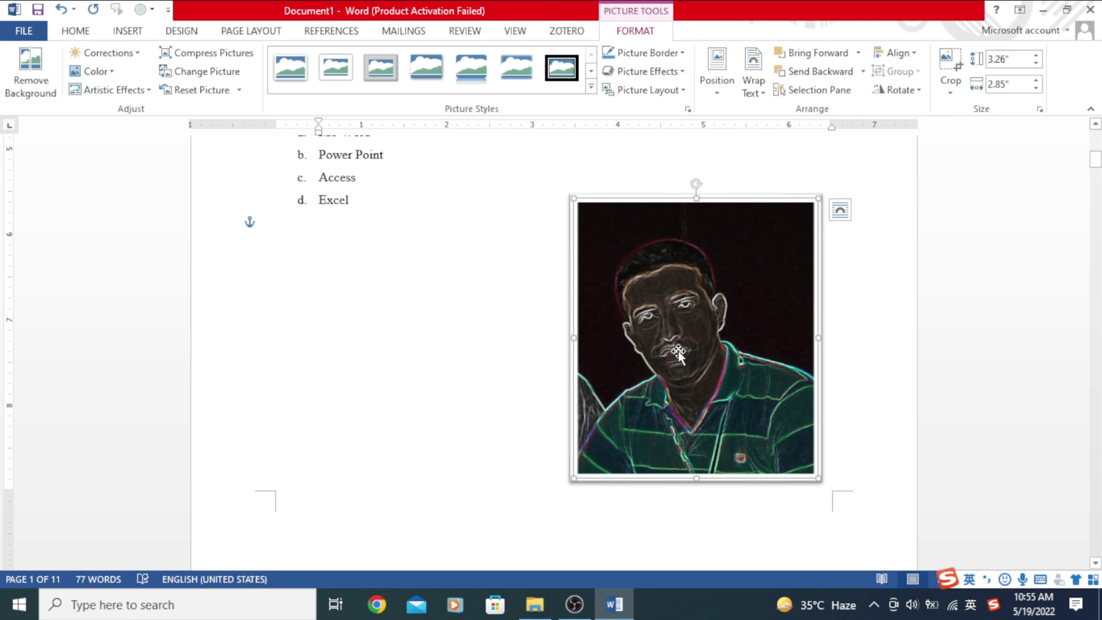
left_click(131, 90)
left_click(144, 350)
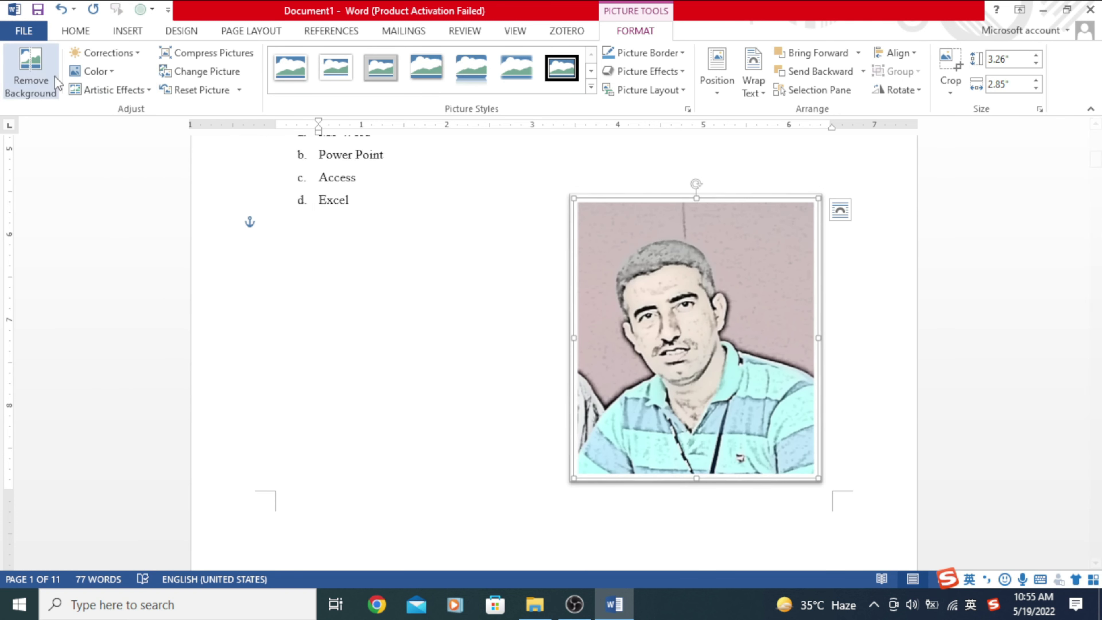
key("ctrl+z")
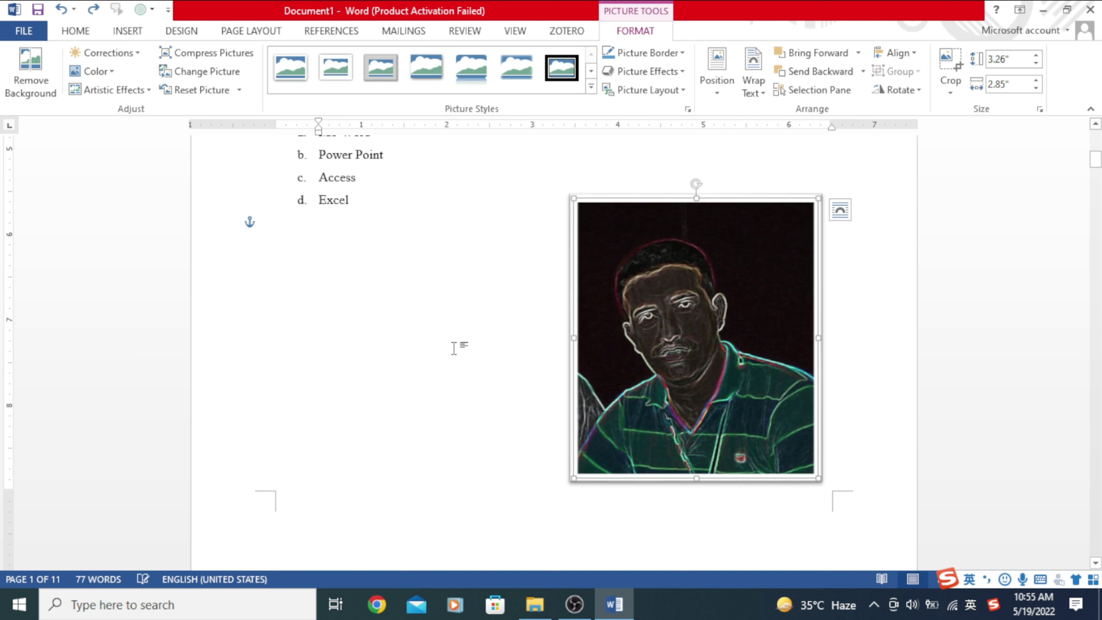
key("ctrl+z")
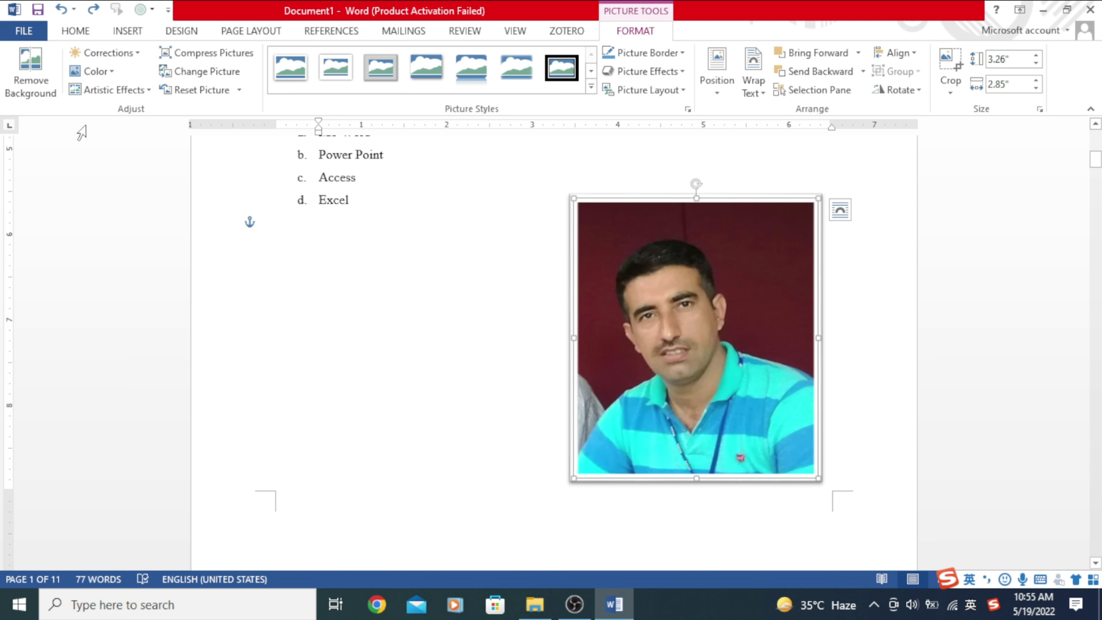
left_click(32, 82)
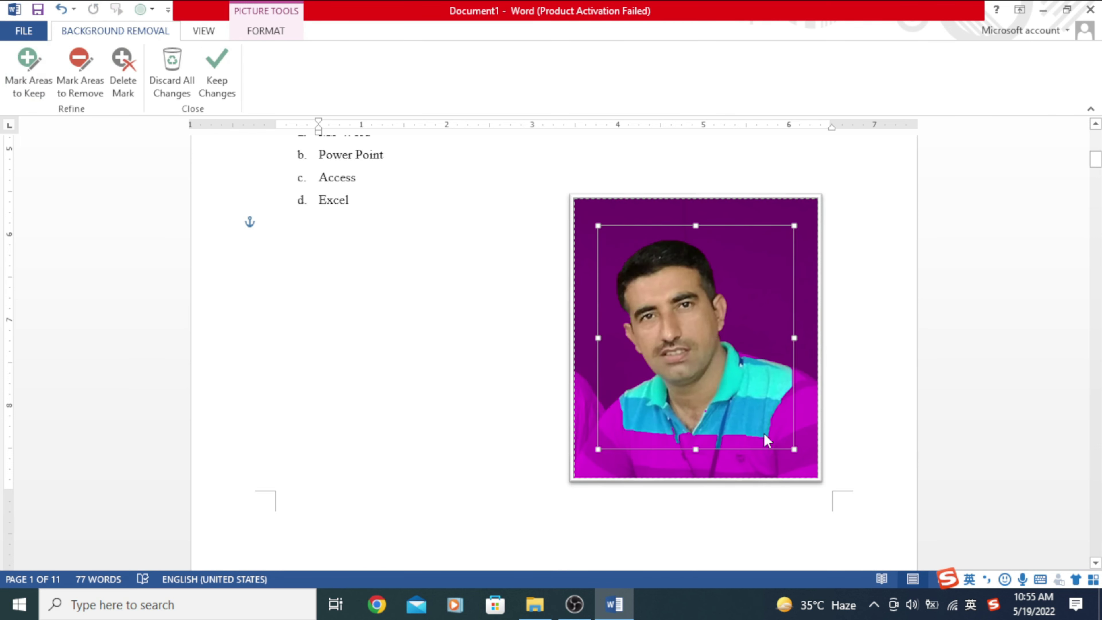
left_click_drag(794, 338, 815, 339)
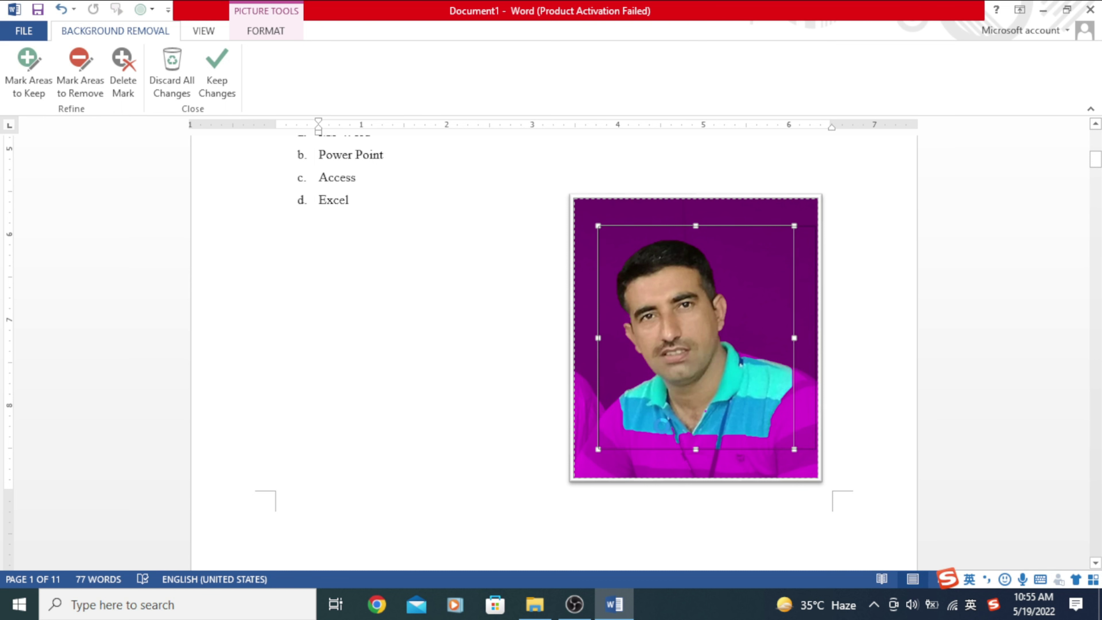
left_click_drag(706, 449, 706, 476)
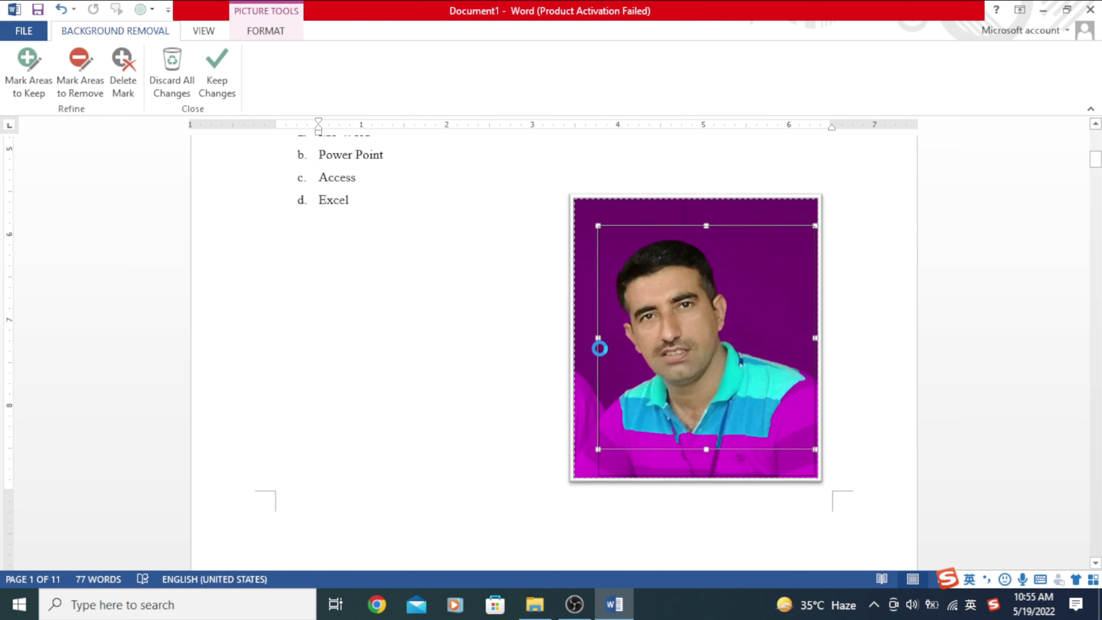
left_click_drag(599, 350, 576, 349)
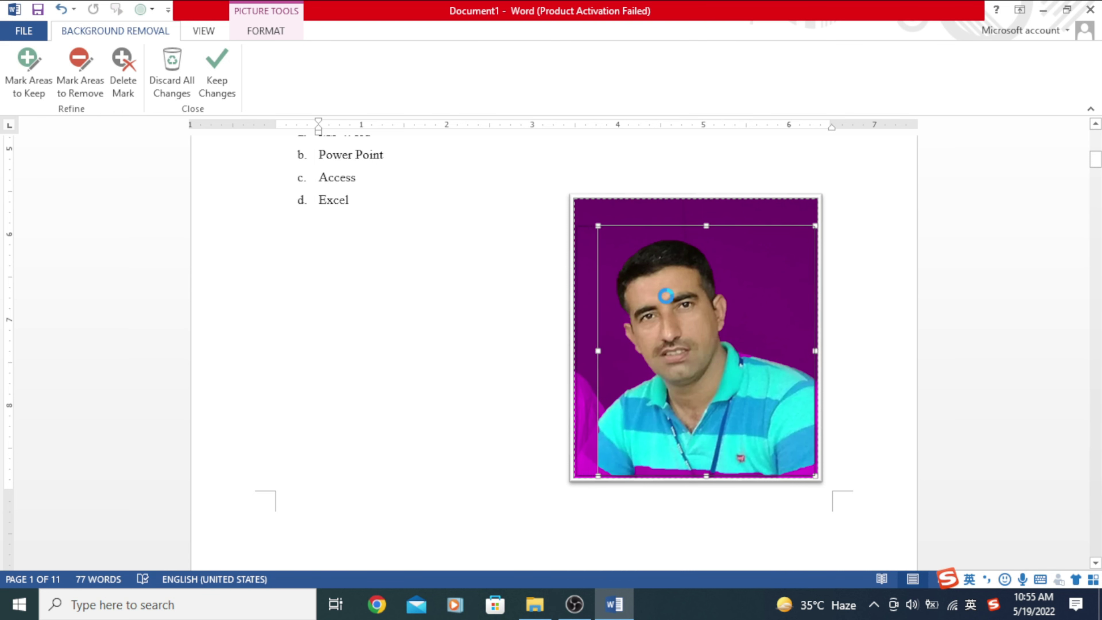
left_click(875, 388)
mouse_move(756, 349)
left_mouse_down()
mouse_move(515, 369)
mouse_move(638, 319)
left_mouse_up()
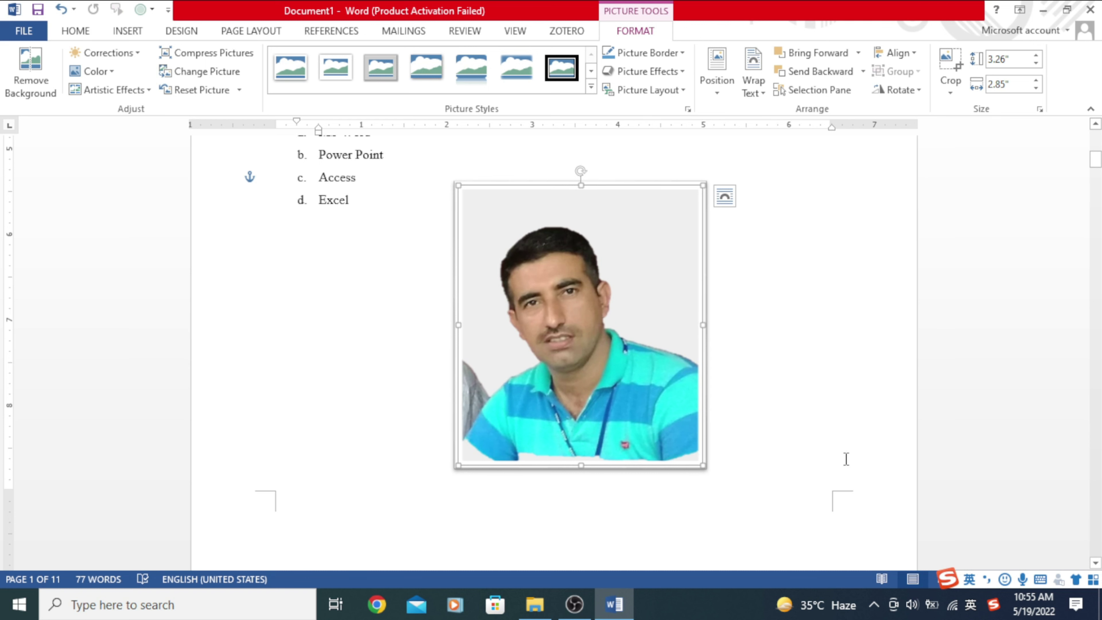
key("ctrl+z")
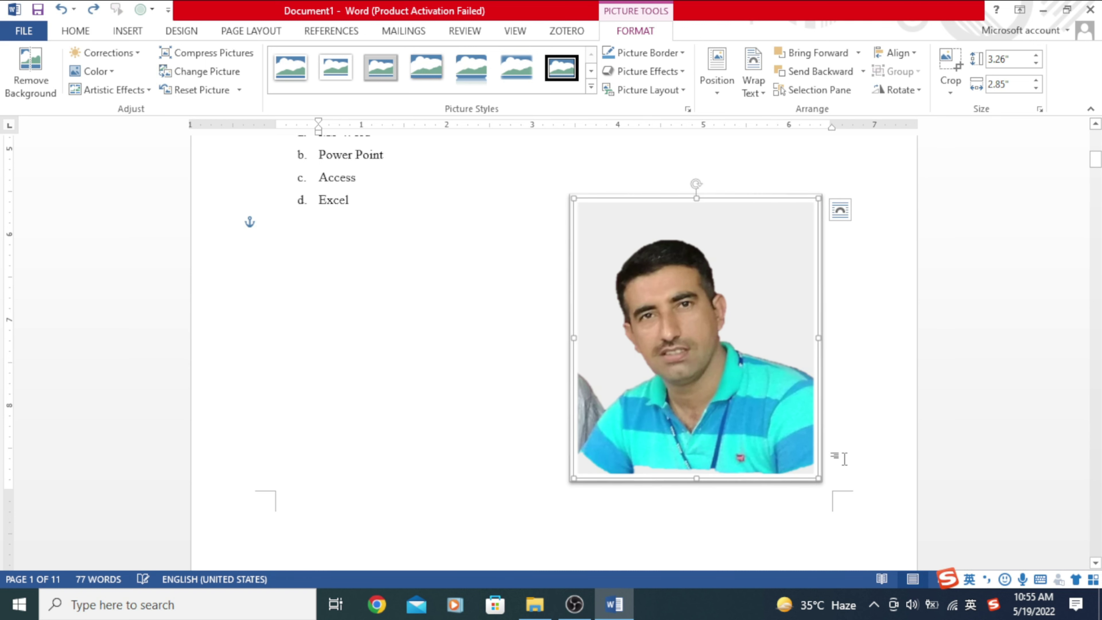
key("alt+j")
key("p")
key("e")
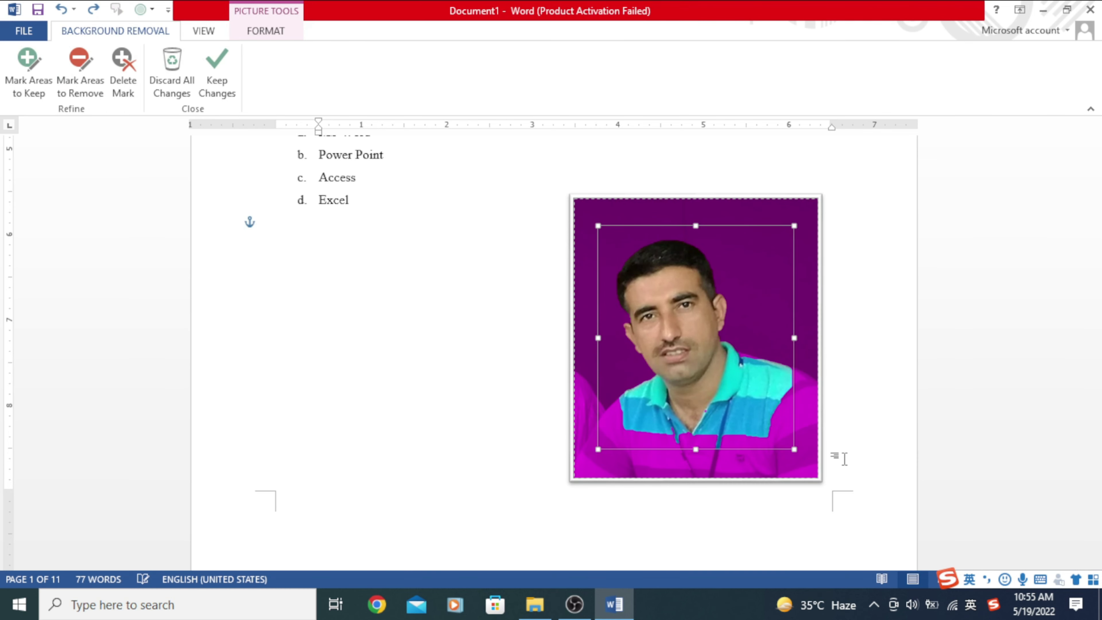
key("ctrl+z")
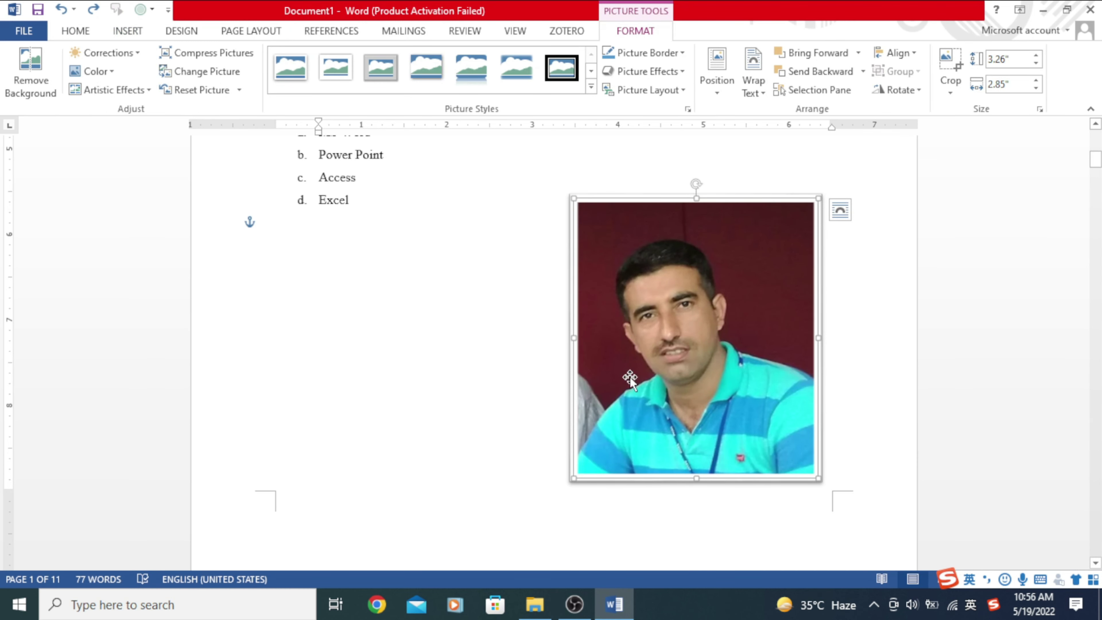
left_click(451, 380)
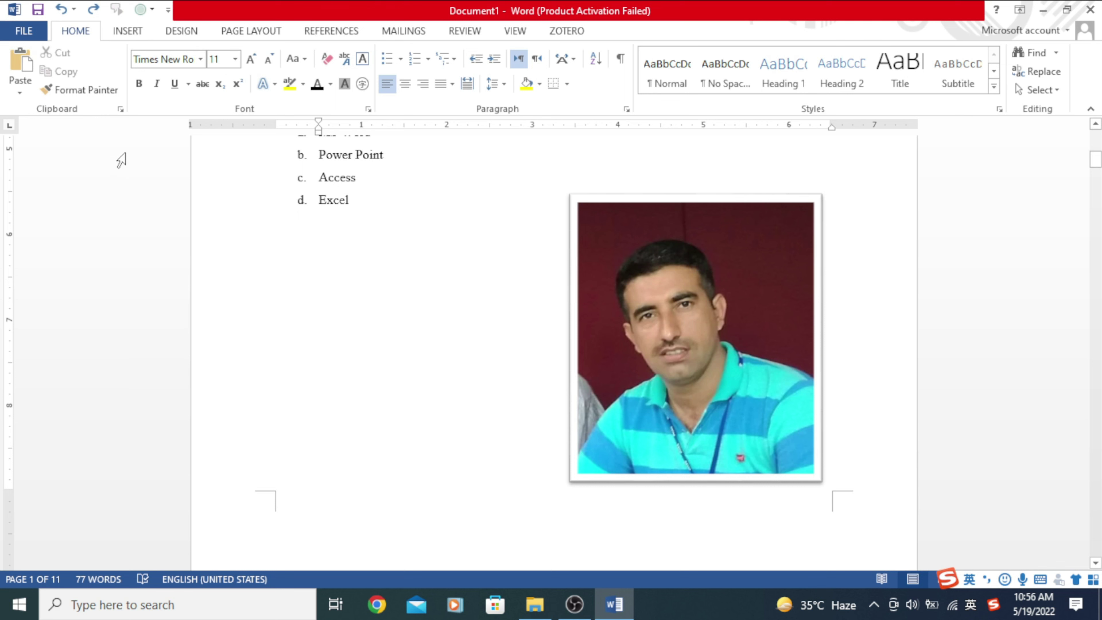
Draw a Down Arrow shape below the list and resize it to 3.41" × 1.21".
left_click(127, 31)
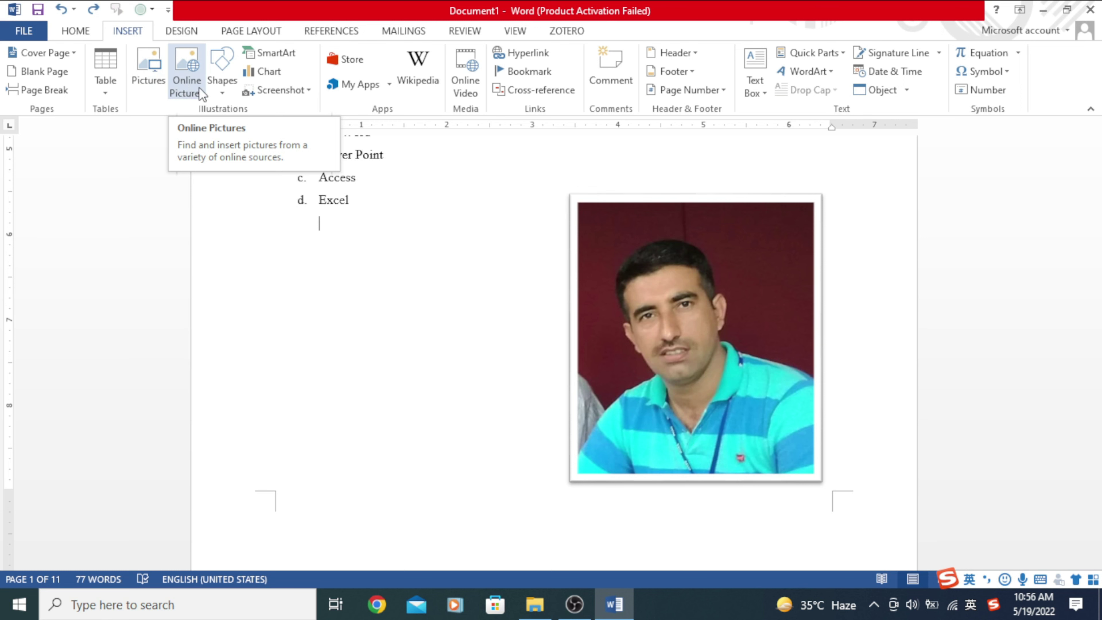
left_click(219, 91)
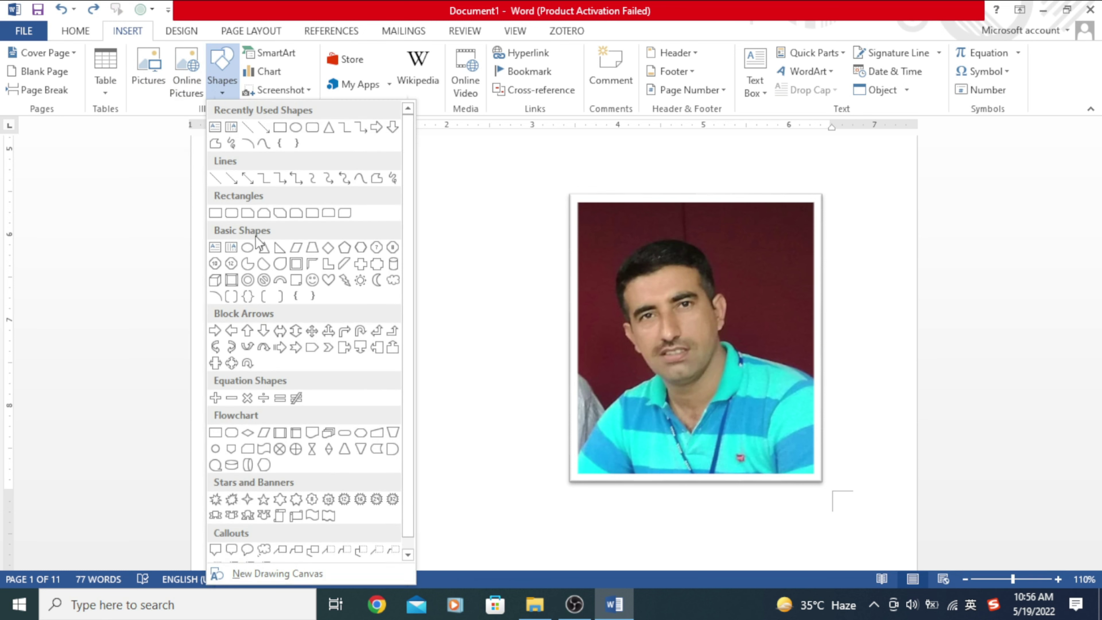
left_click(263, 331)
mouse_move(256, 302)
left_mouse_down()
mouse_move(467, 340)
mouse_move(400, 209)
mouse_move(369, 252)
mouse_move(408, 247)
left_mouse_up()
scroll(356, 248, "down", 10)
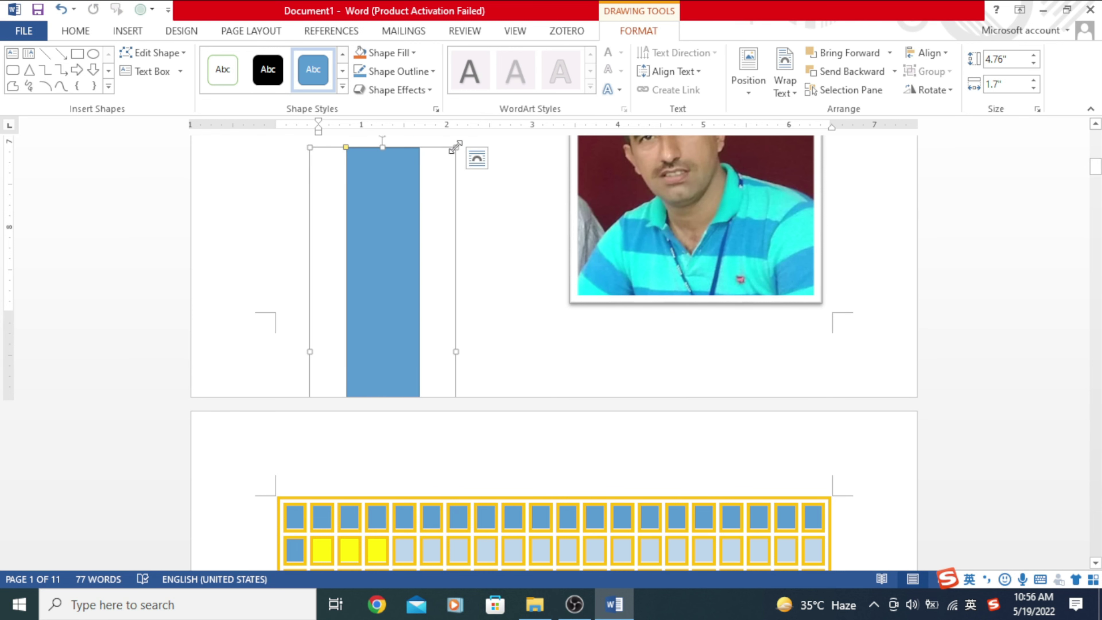
left_click_drag(456, 146, 386, 288)
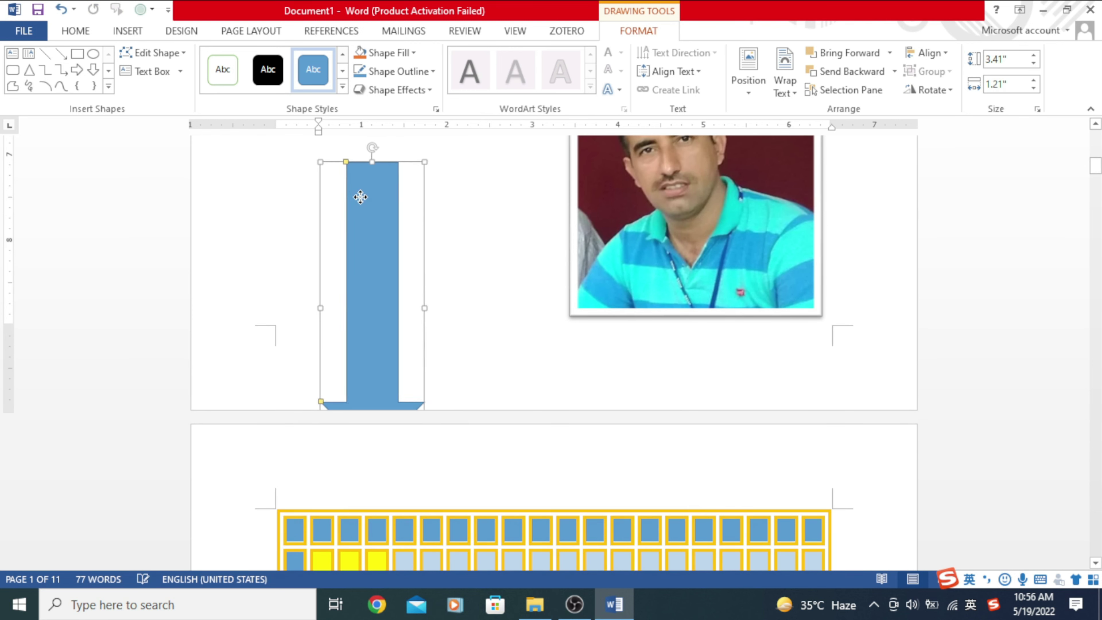
left_click_drag(360, 197, 370, 235)
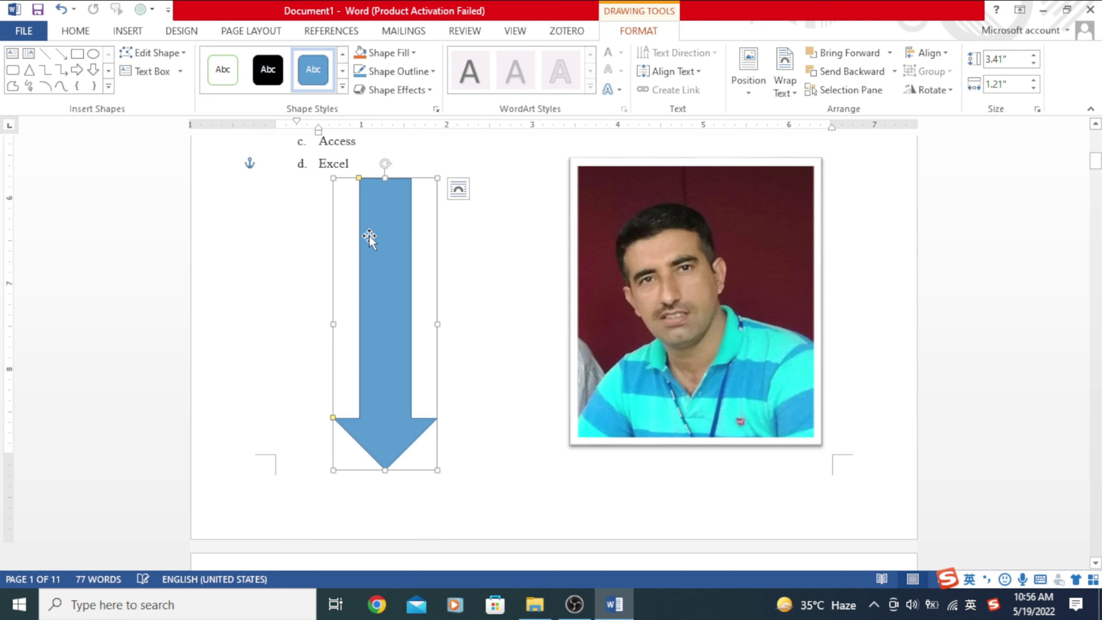
left_click(342, 86)
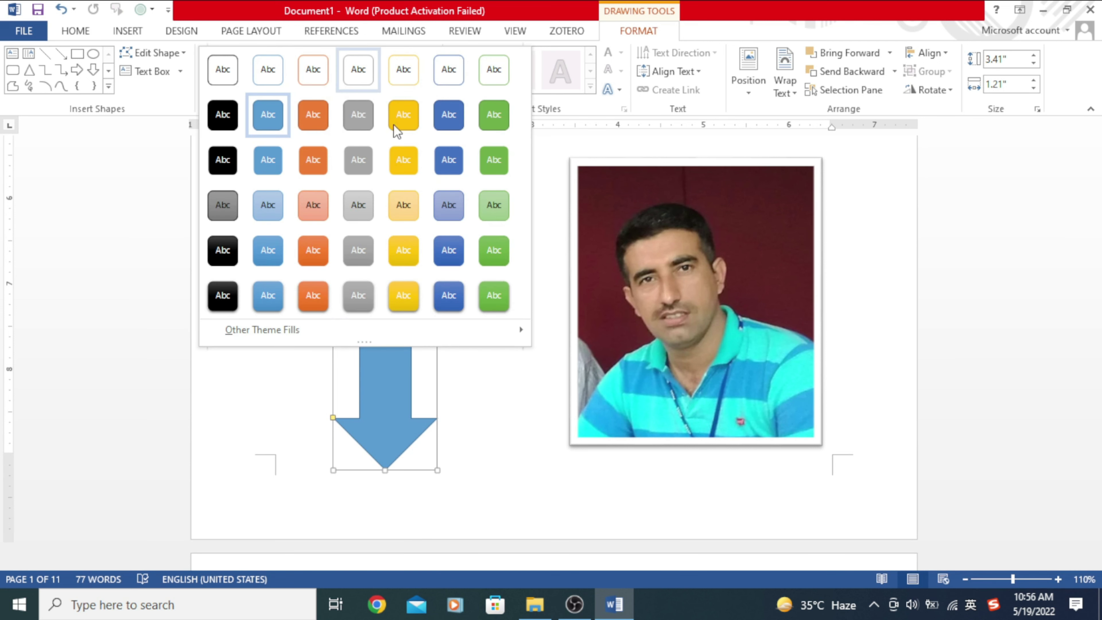
Apply a yellow shape style to the down arrow, then fill it with standard Red.
left_click(415, 132)
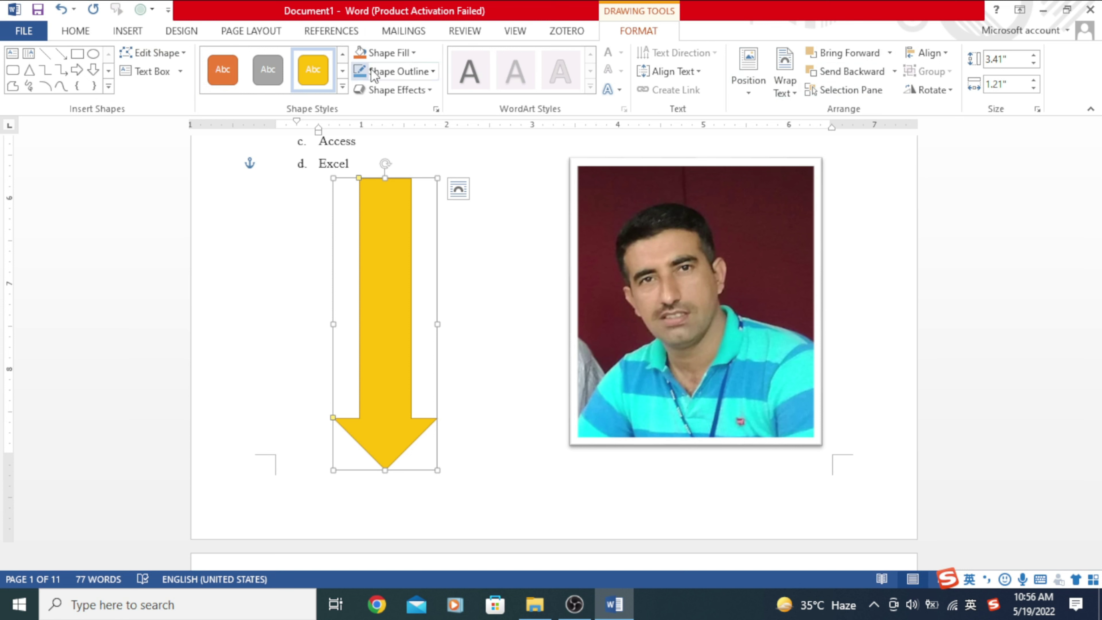
left_click(402, 54)
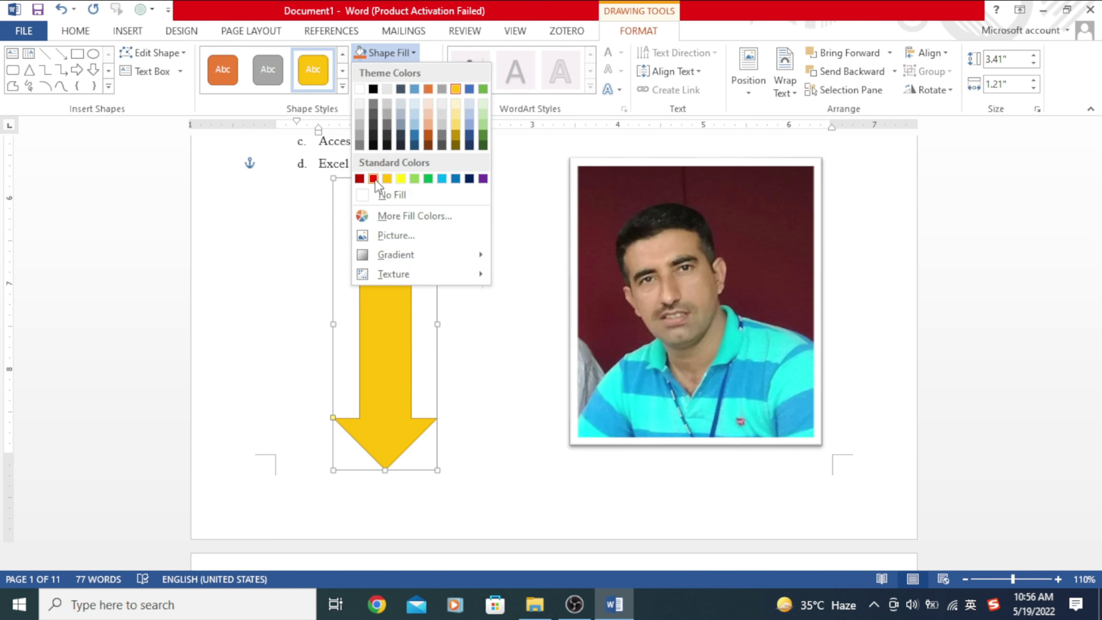
left_click(373, 179)
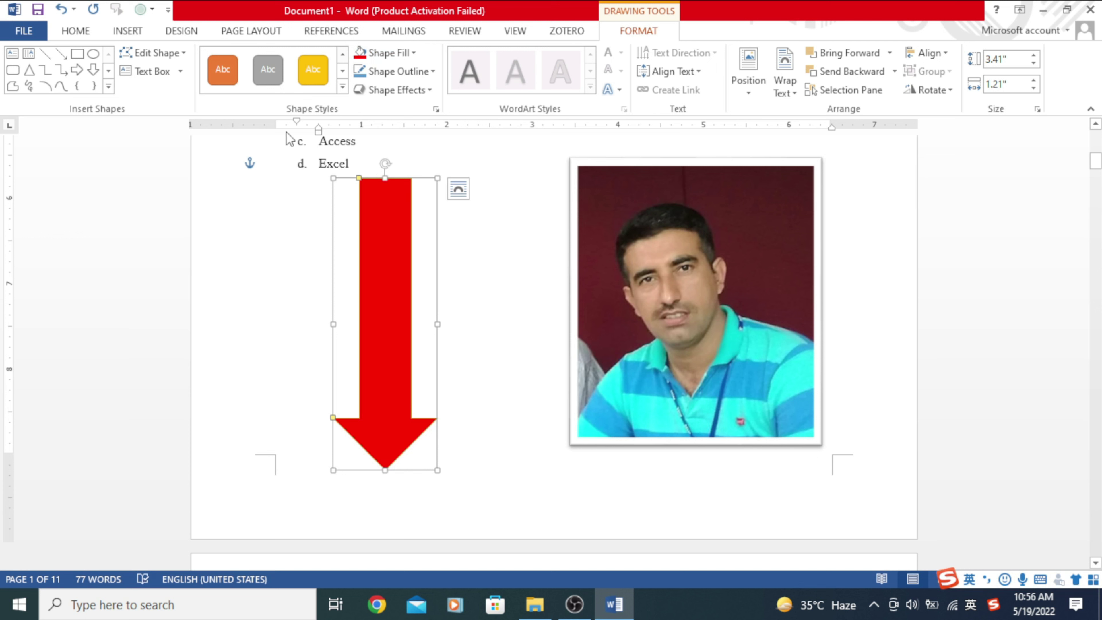
left_click(133, 33)
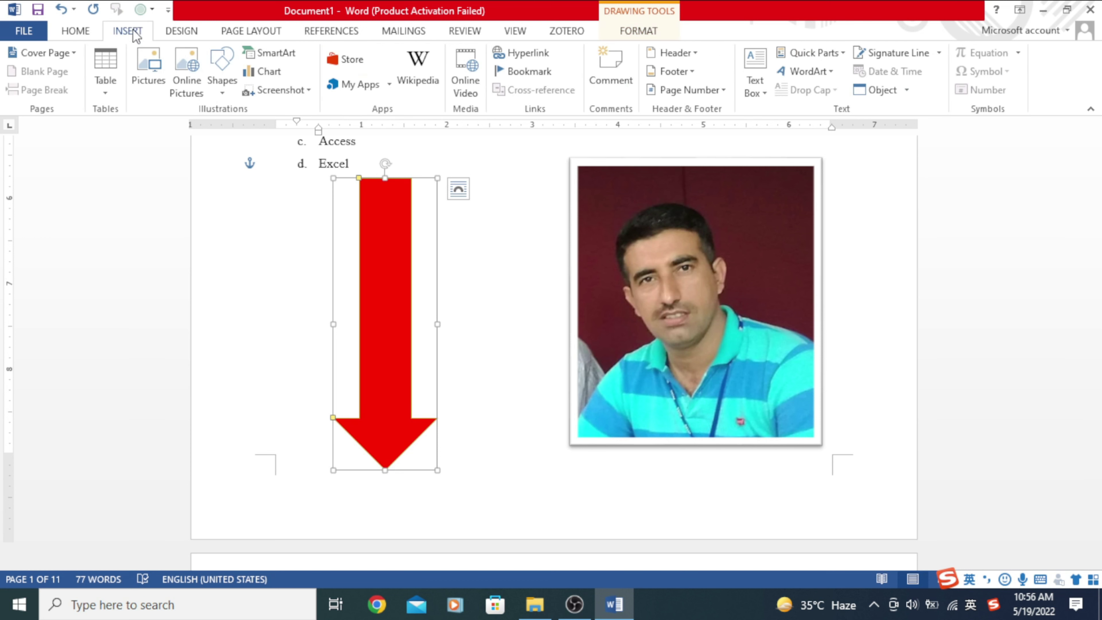
Draw a 12-Point Star over the photo and shift it up and left.
left_click(229, 89)
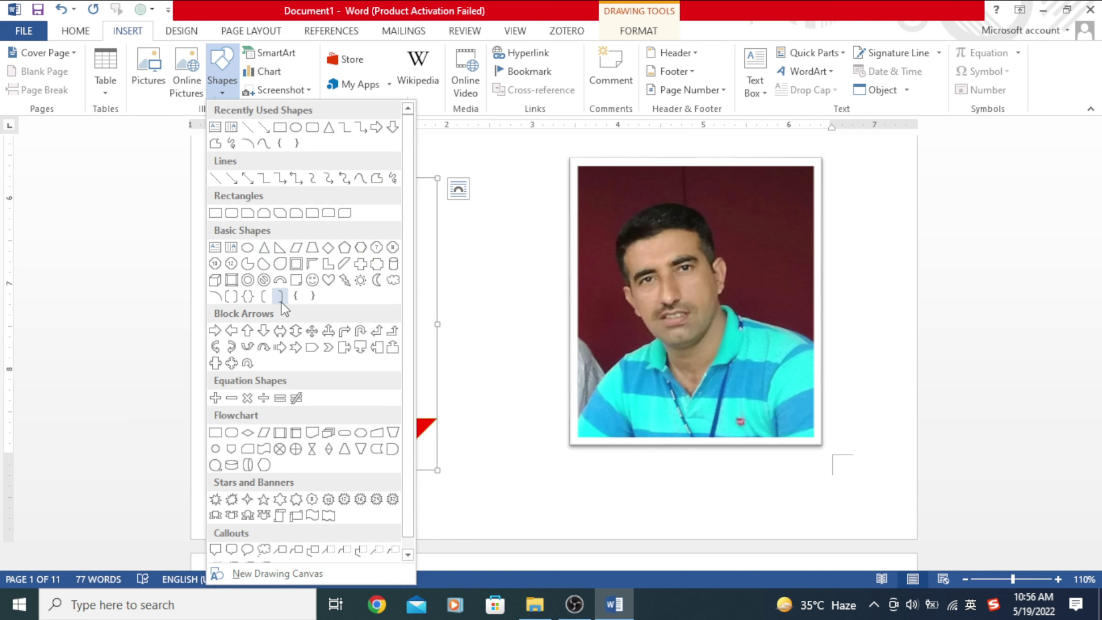
scroll(288, 312, "down", 1)
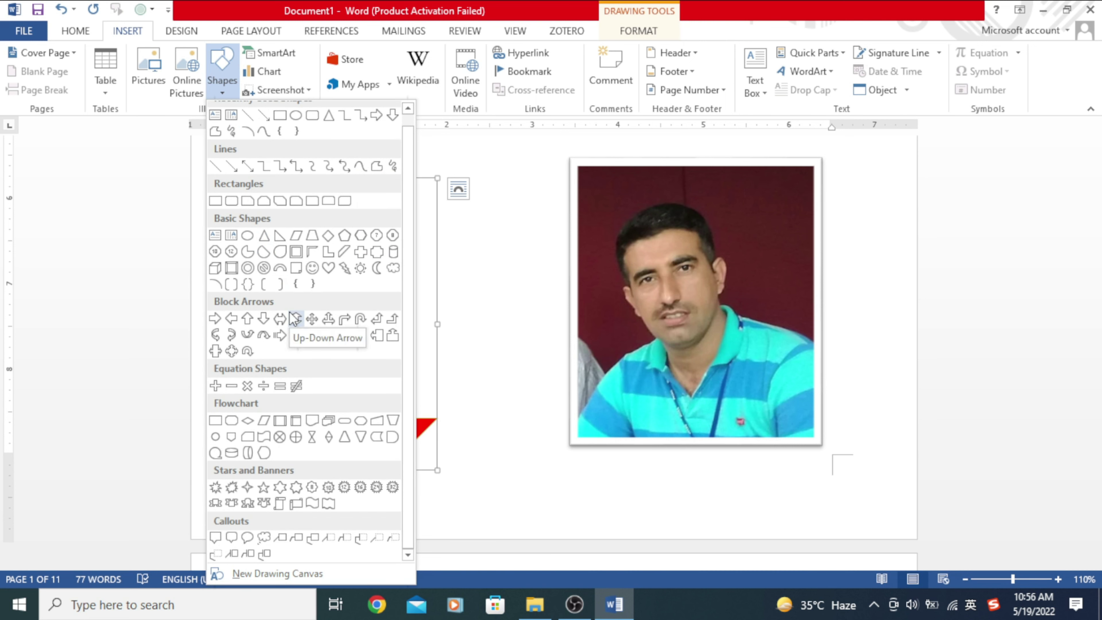
left_click(341, 490)
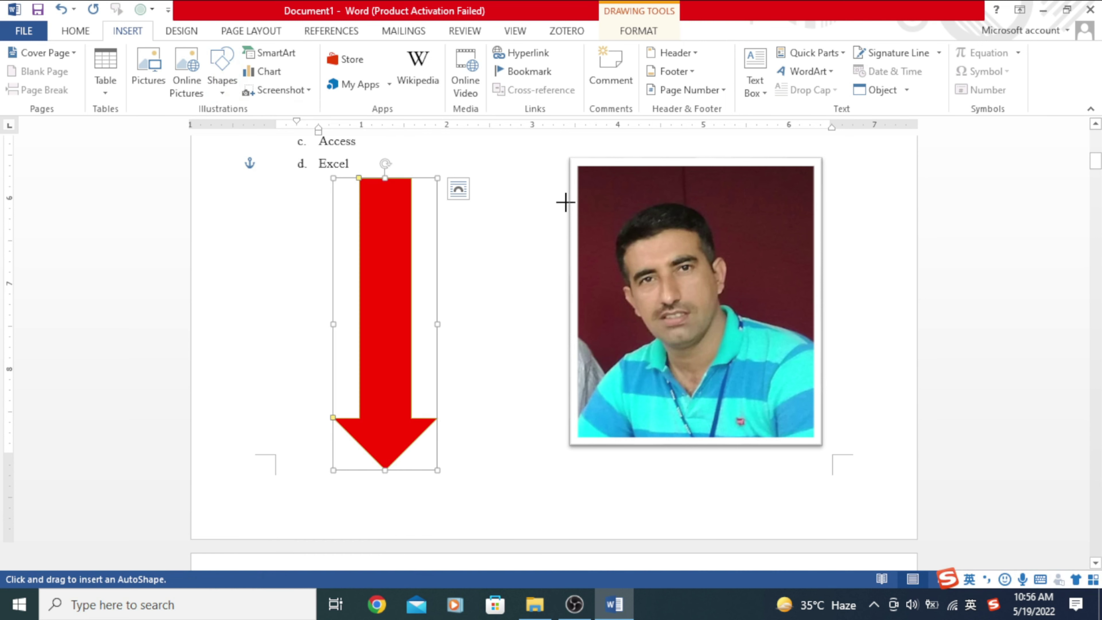
left_click_drag(560, 199, 896, 480)
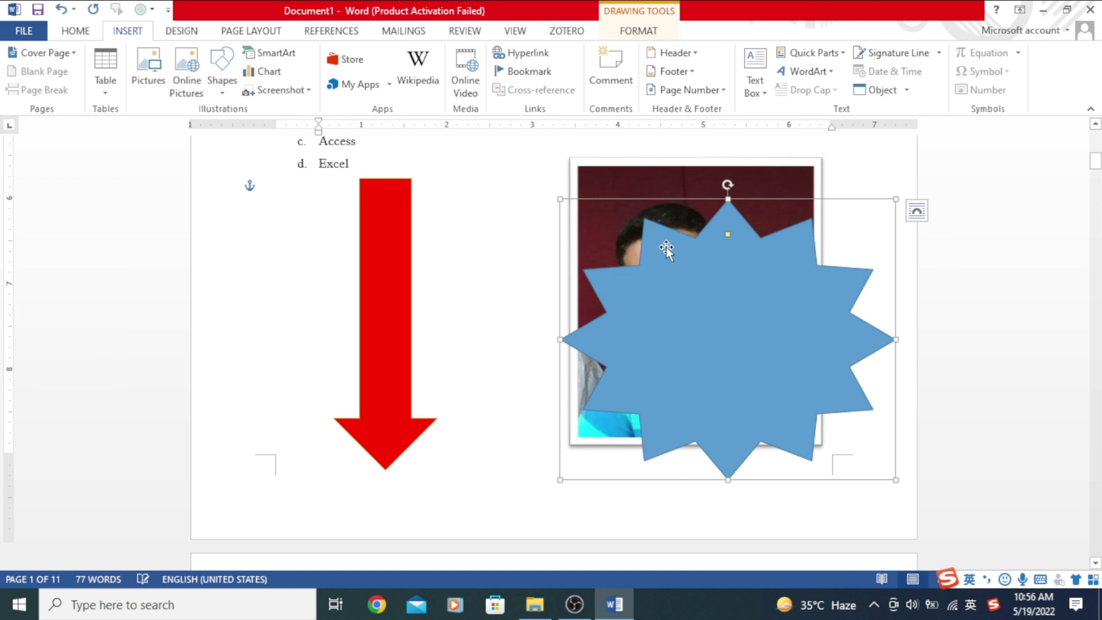
left_click_drag(666, 247, 565, 184)
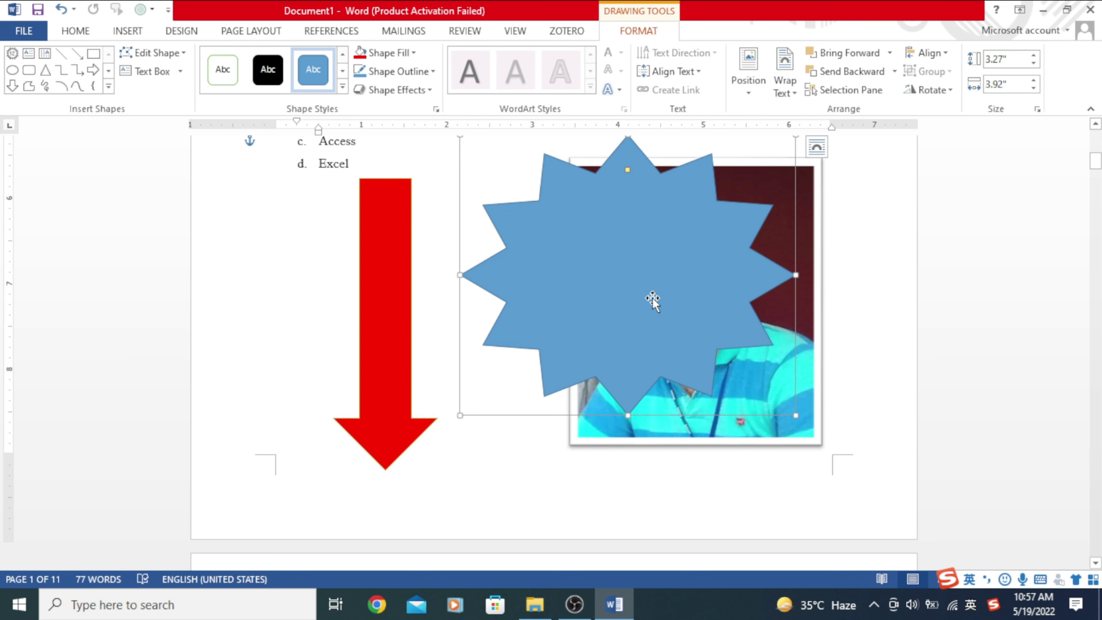
left_click(127, 31)
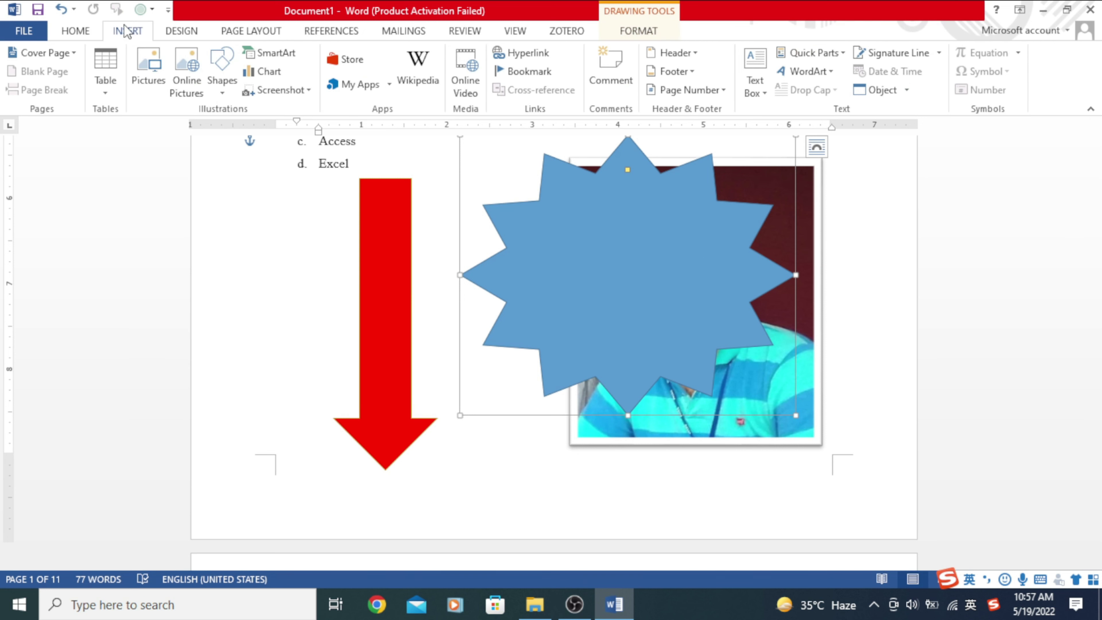
left_click(75, 32)
left_click(138, 31)
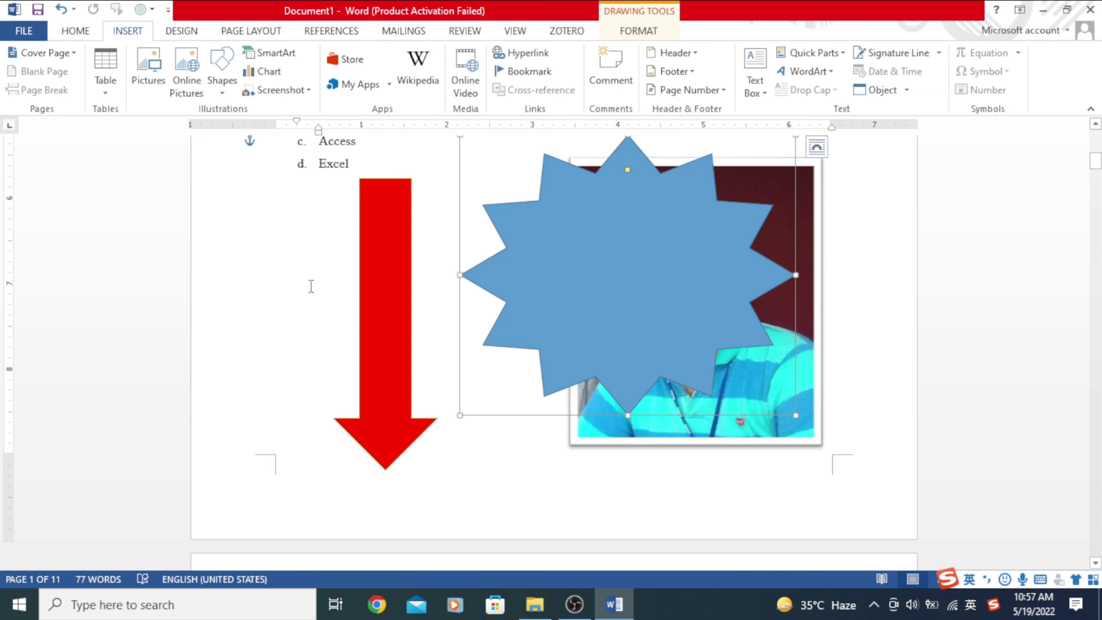
scroll(428, 226, "down", 3)
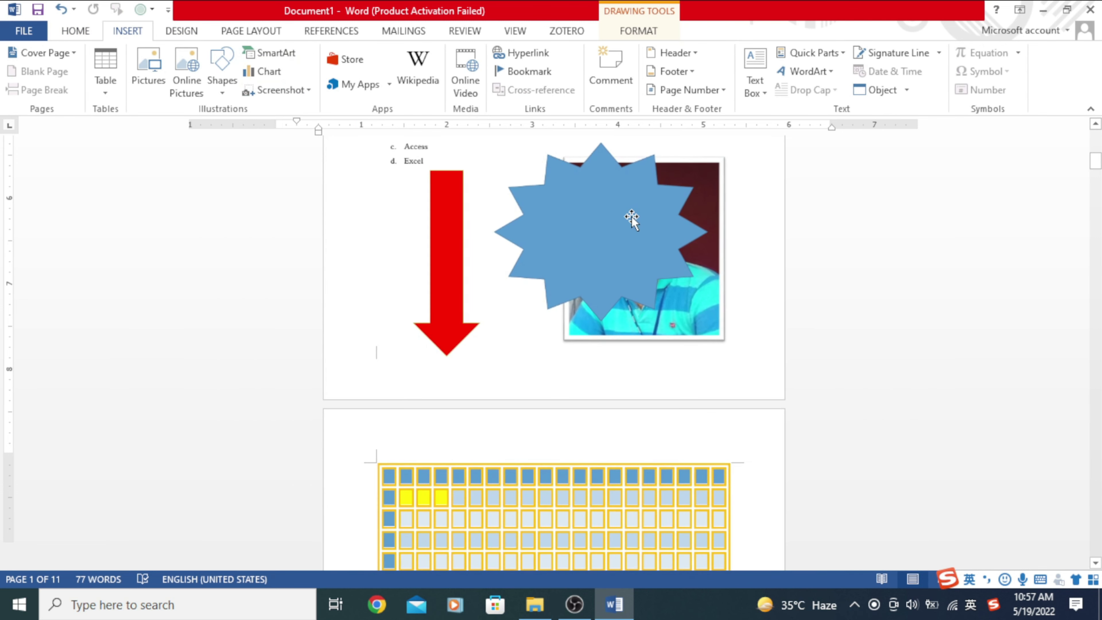
scroll(584, 281, "down", 2)
At the document's end, insert a Hierarchy > Organization Chart SmartArt graphic.
key("ctrl+End")
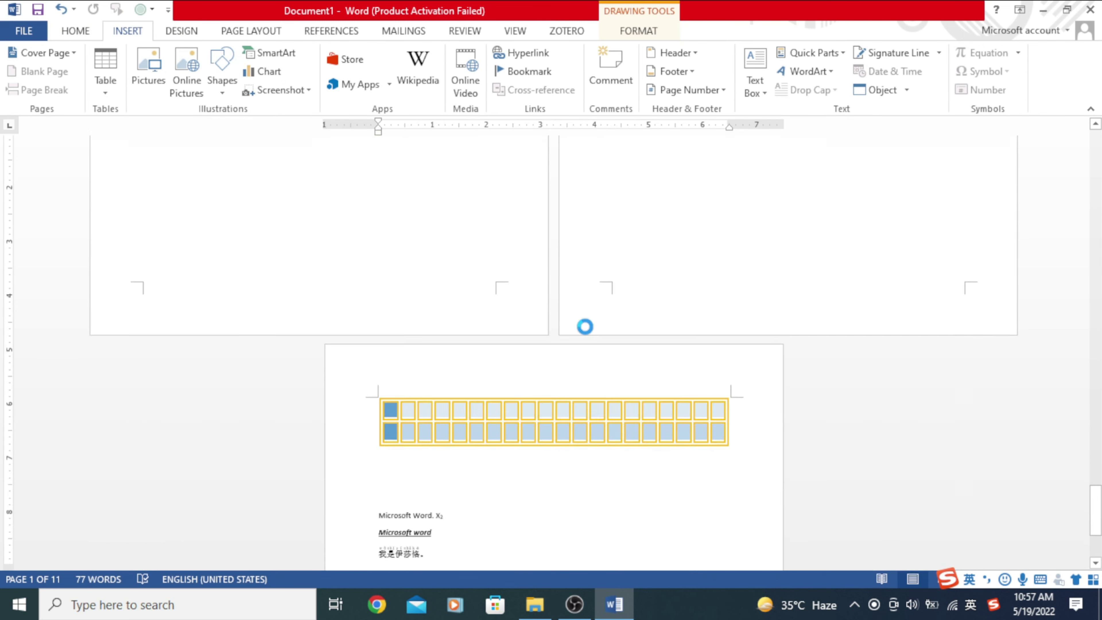
scroll(590, 447, "up", 3)
scroll(433, 363, "down", 1)
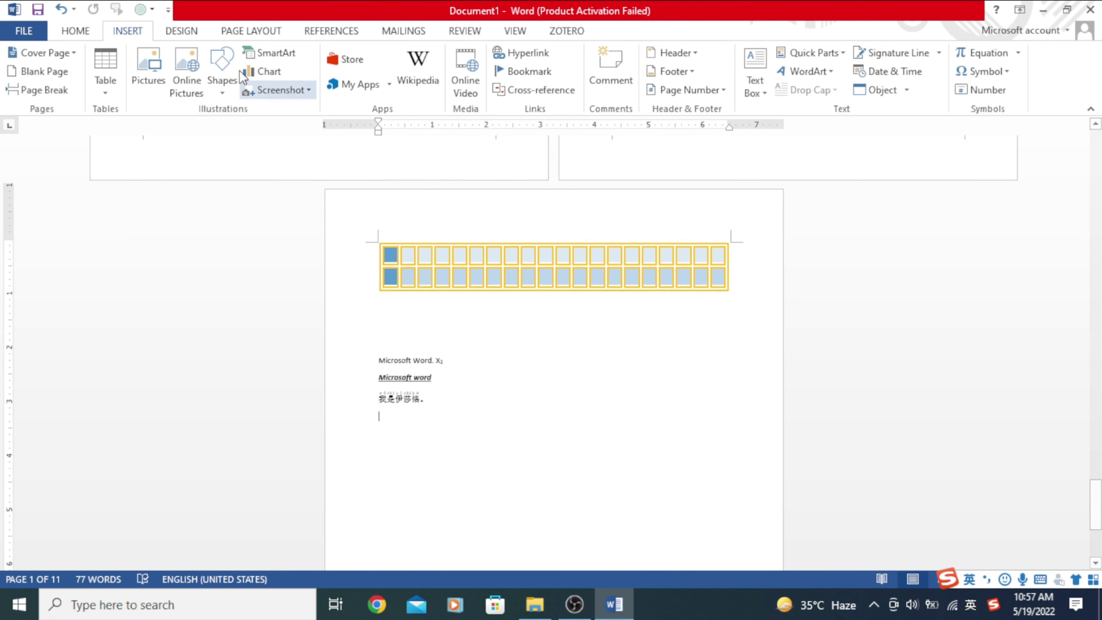
left_click(269, 62)
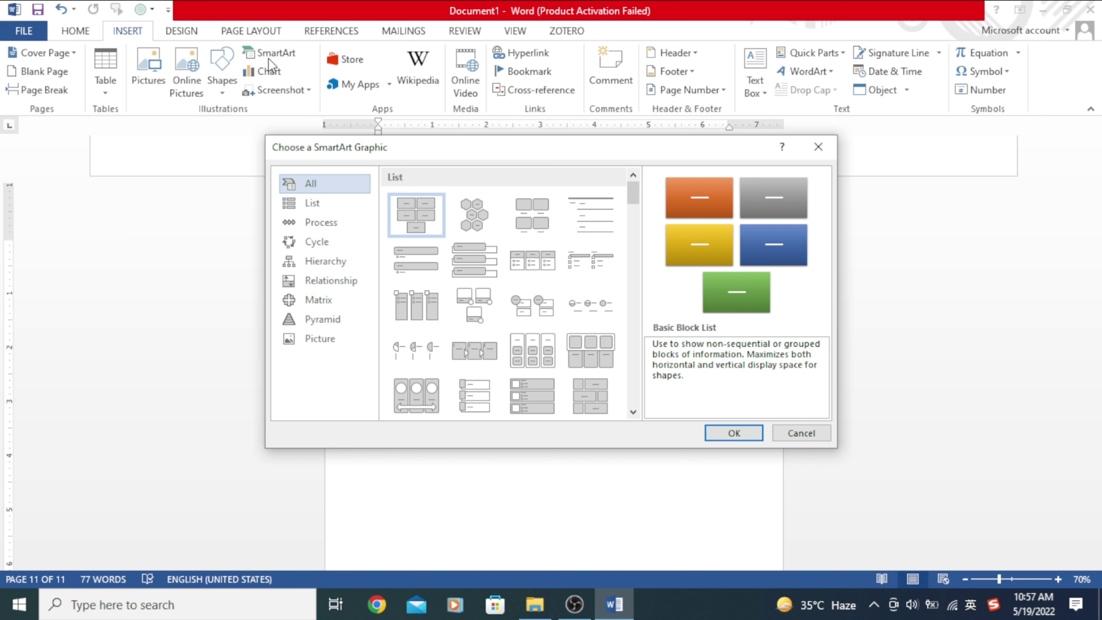
left_click(339, 264)
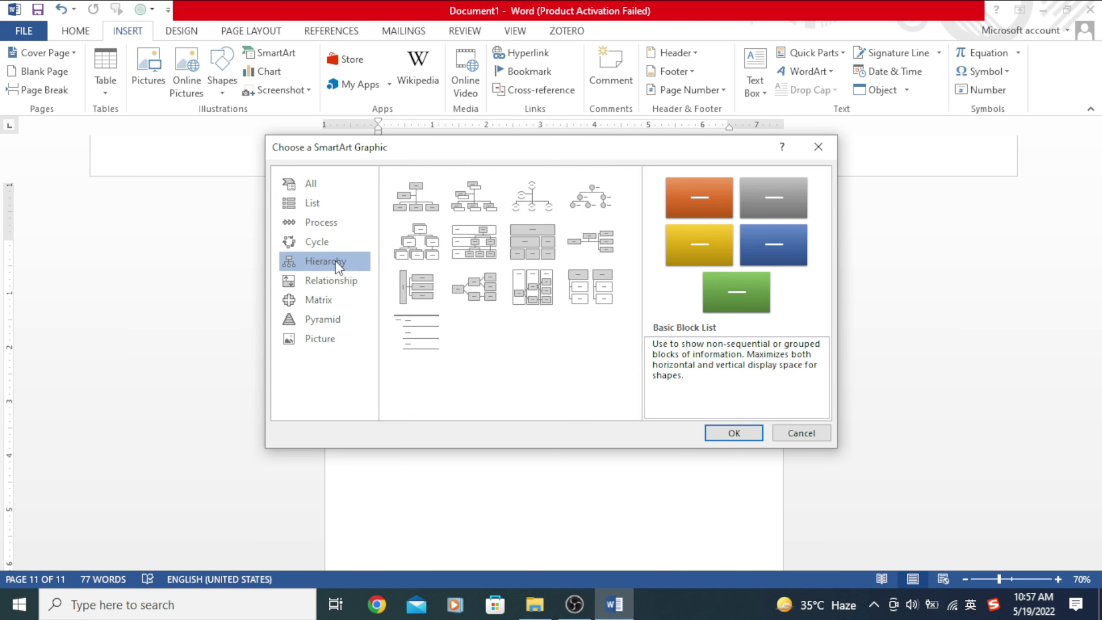
left_click(424, 207)
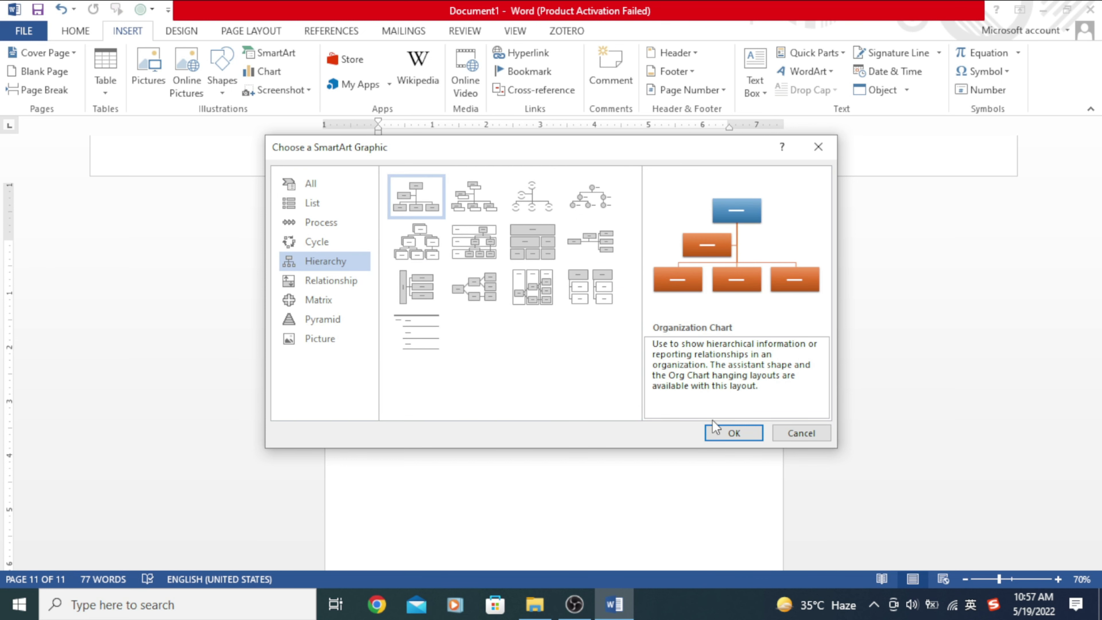
left_click(733, 433)
scroll(540, 298, "down", 3)
left_click(542, 272)
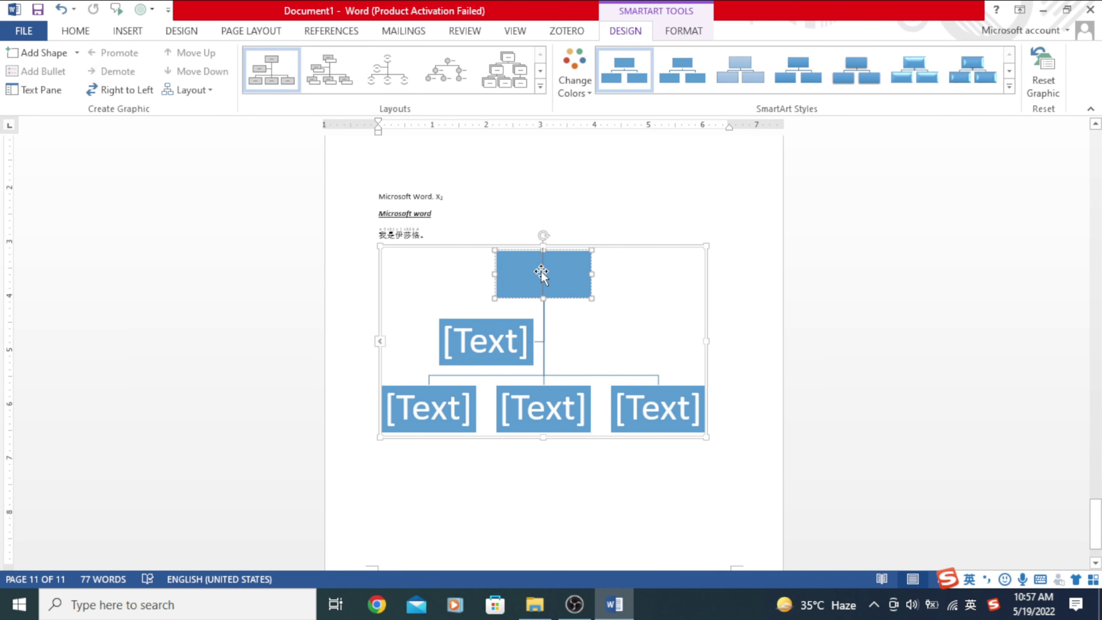
Type Preseident, Prime Minster and Ministers into the top, second-level and bottom-left boxes.
type("Preseid")
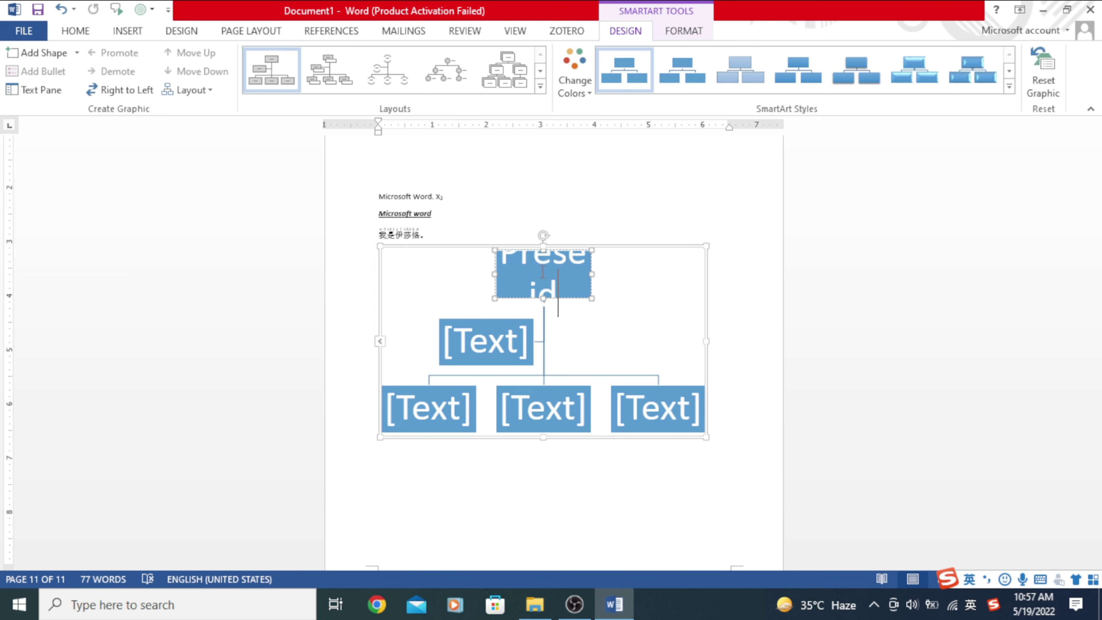
type("ent")
left_click(493, 344)
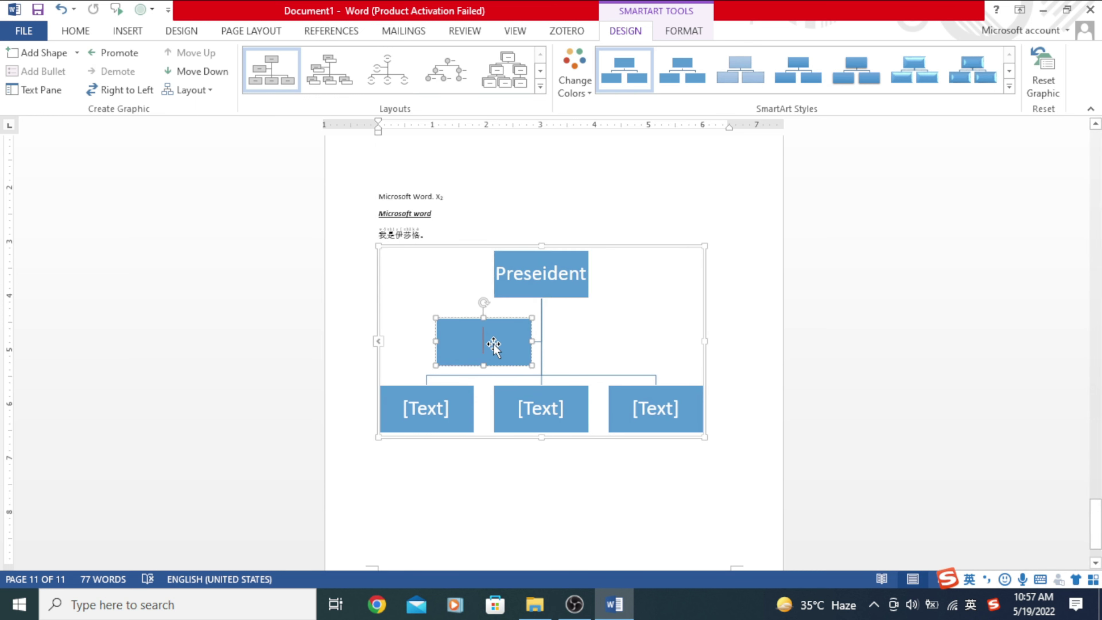
type("Prime")
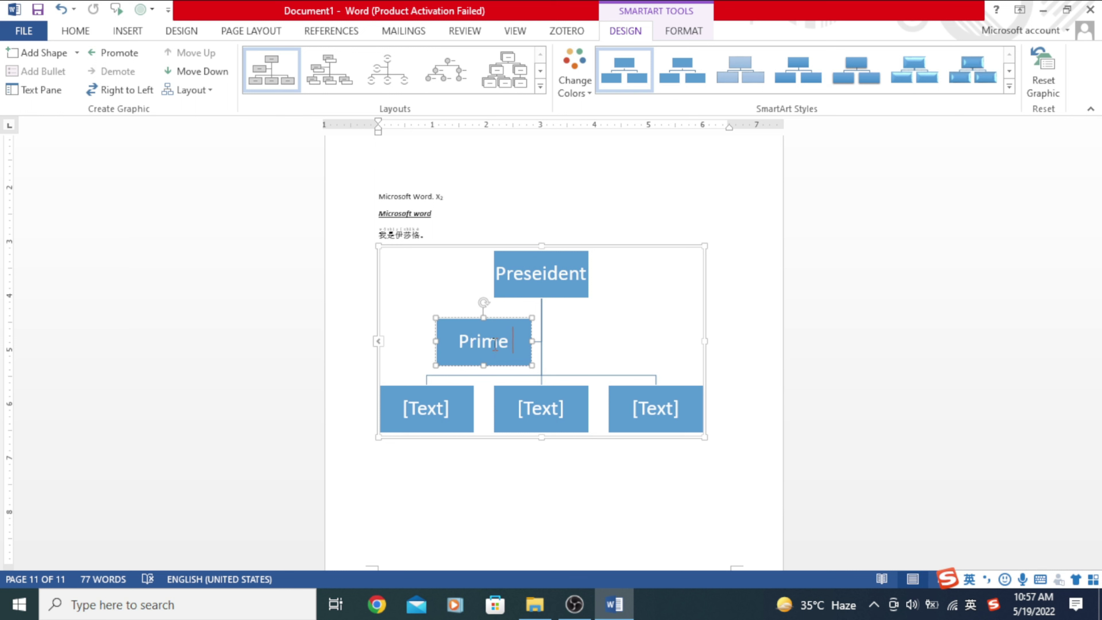
type(" Minster")
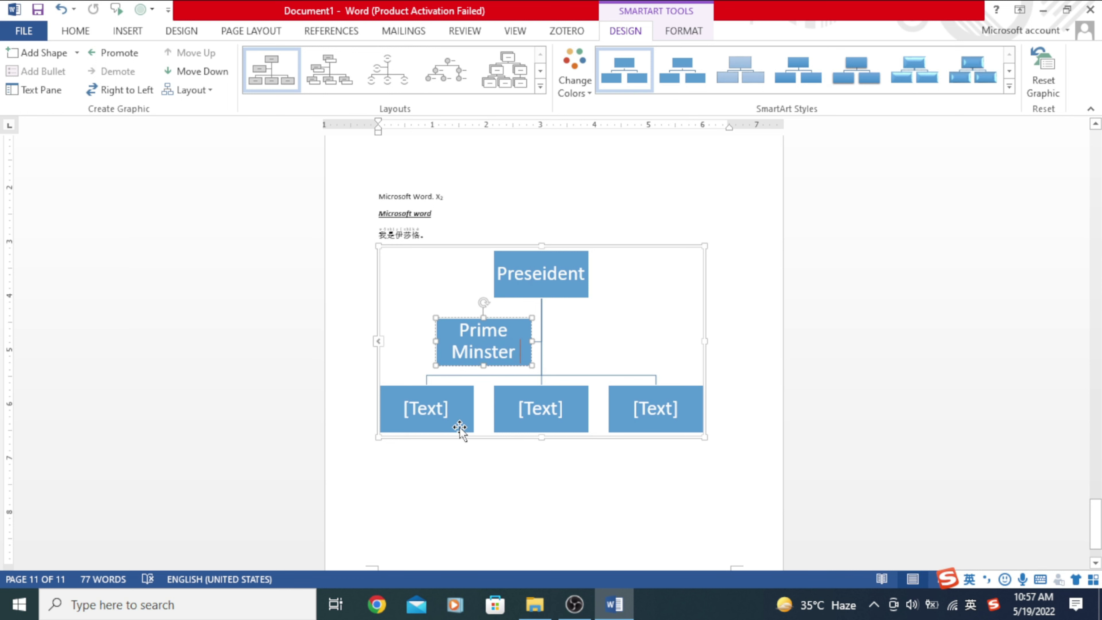
left_click(446, 415)
type("Ministers")
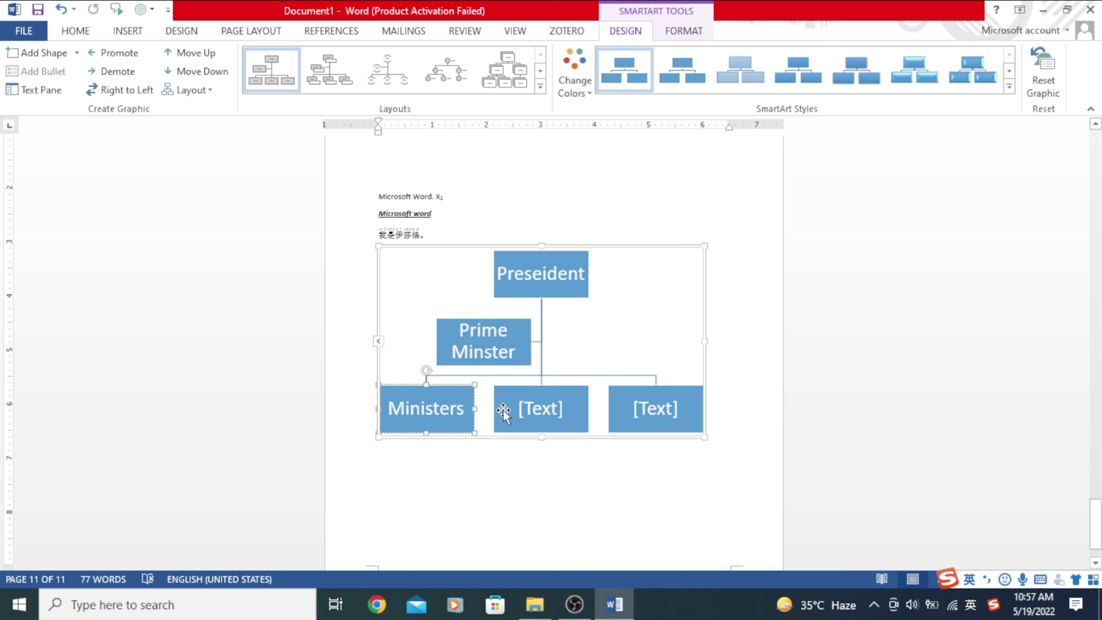
left_click(533, 406)
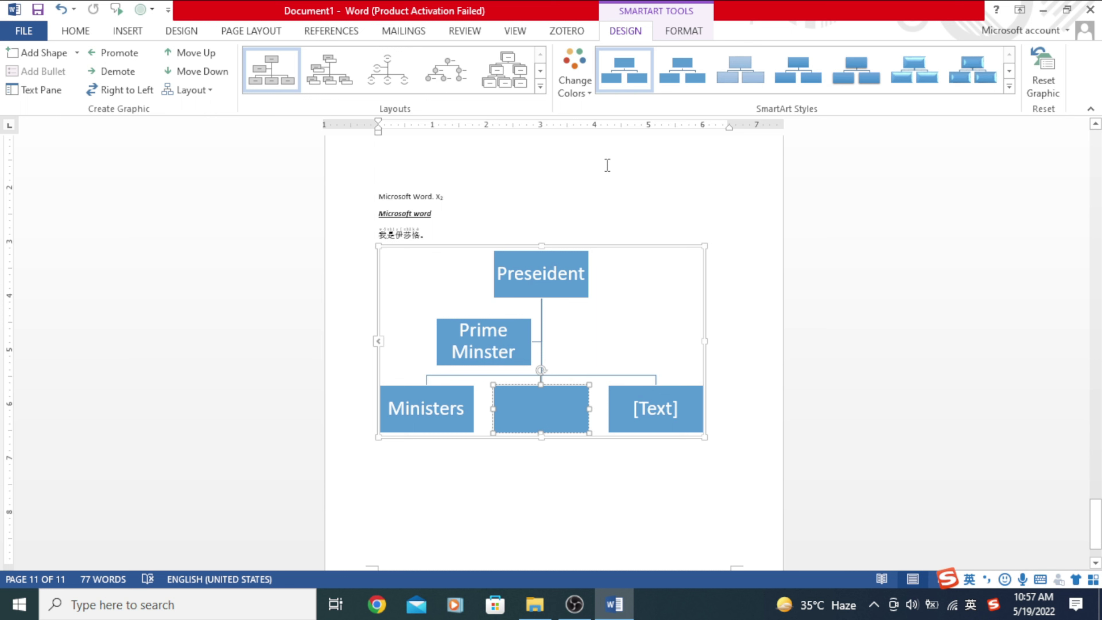
left_click(618, 246)
left_click(590, 93)
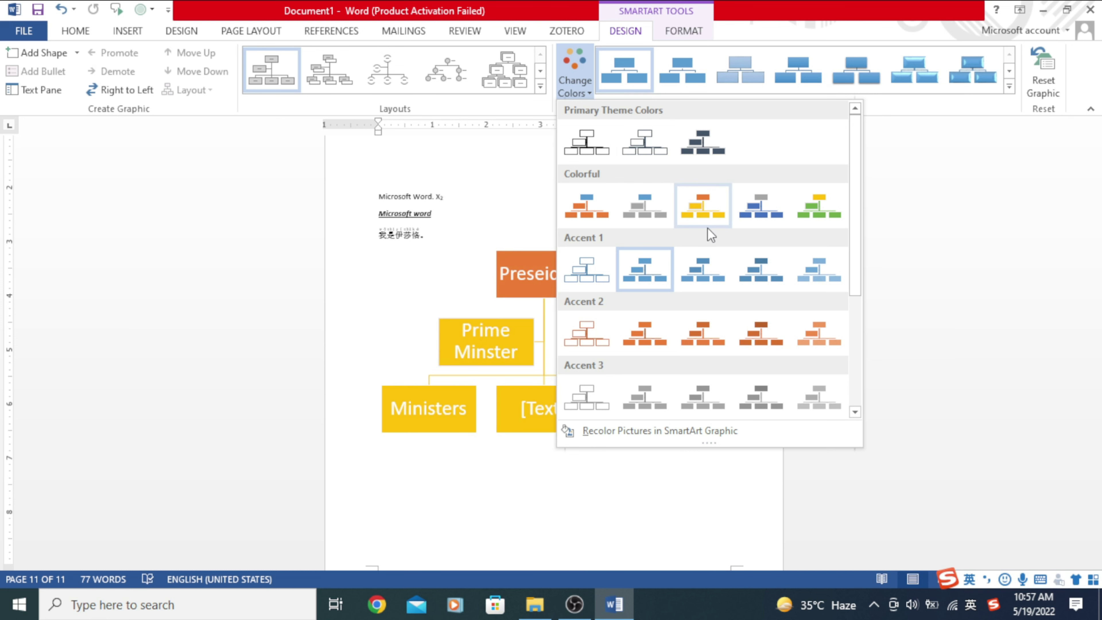
Apply orange Accent 2 colours and a glossy 3-D SmartArt style to the org chart.
left_click(761, 341)
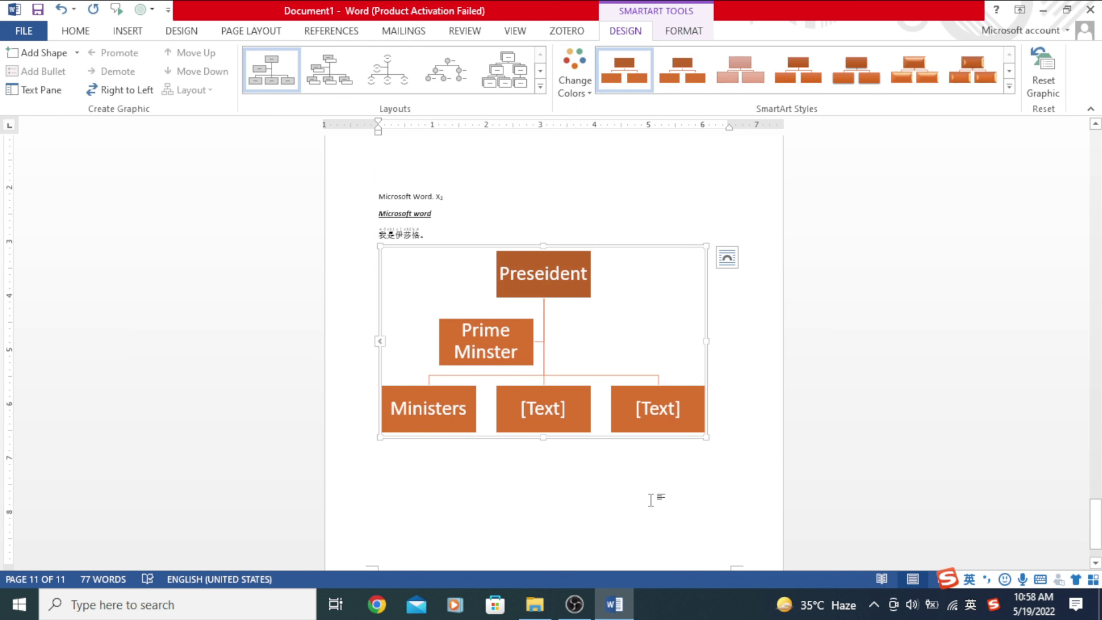
left_click(1009, 87)
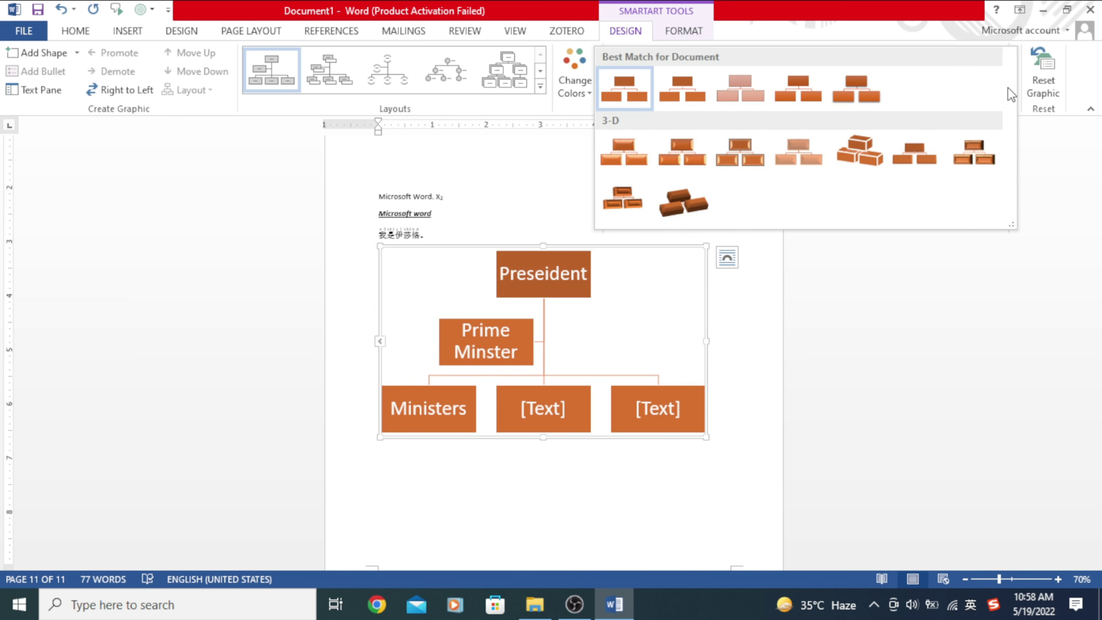
left_click(689, 158)
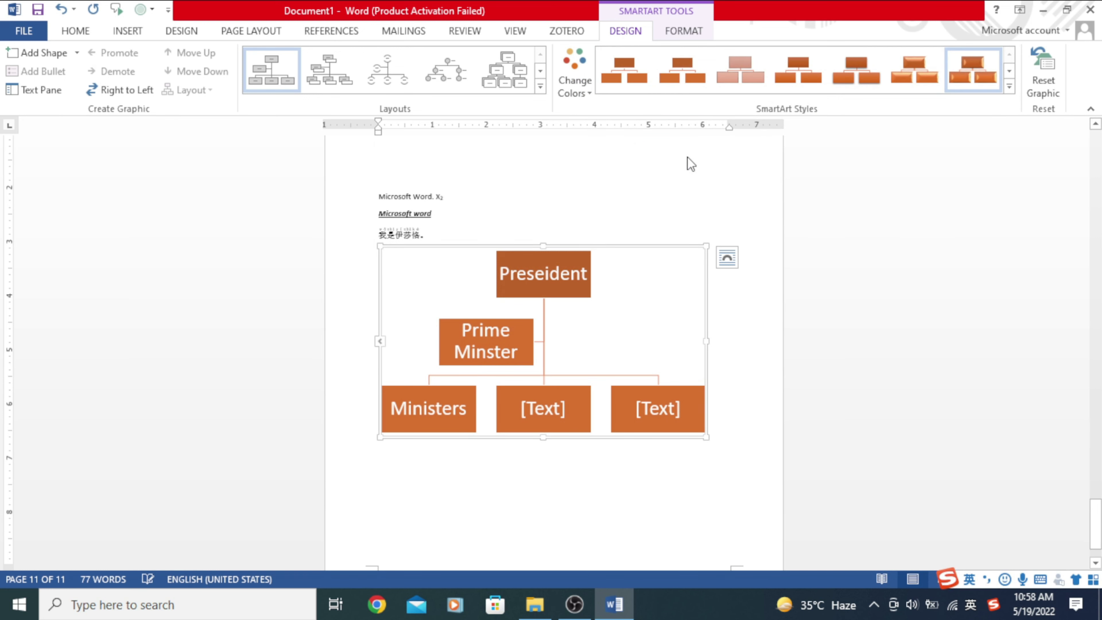
left_click(86, 31)
left_click(120, 35)
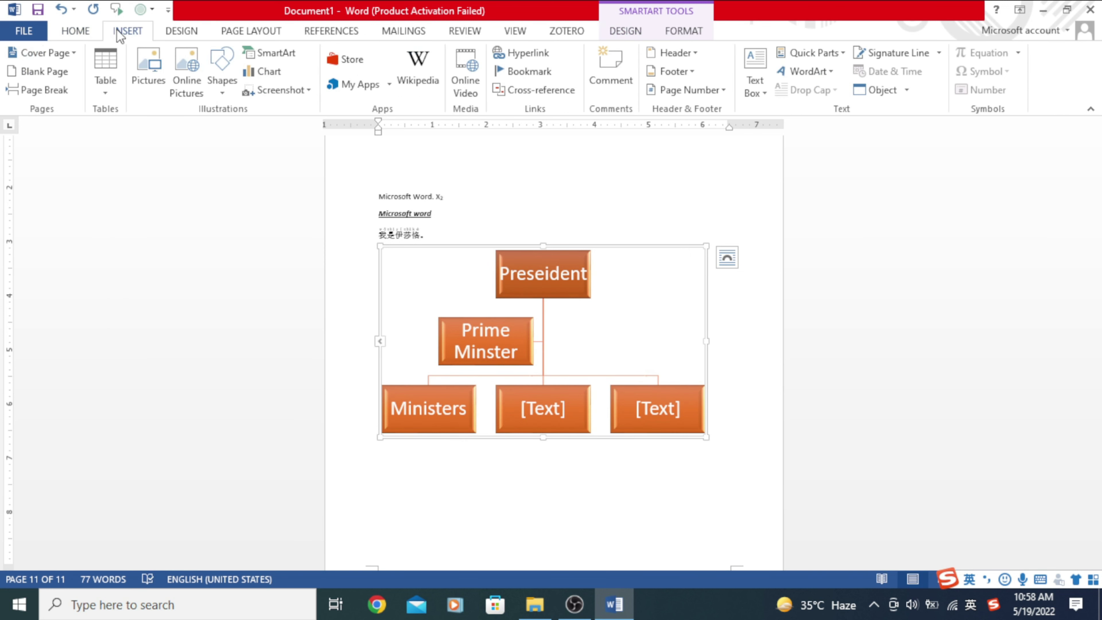
left_click(185, 34)
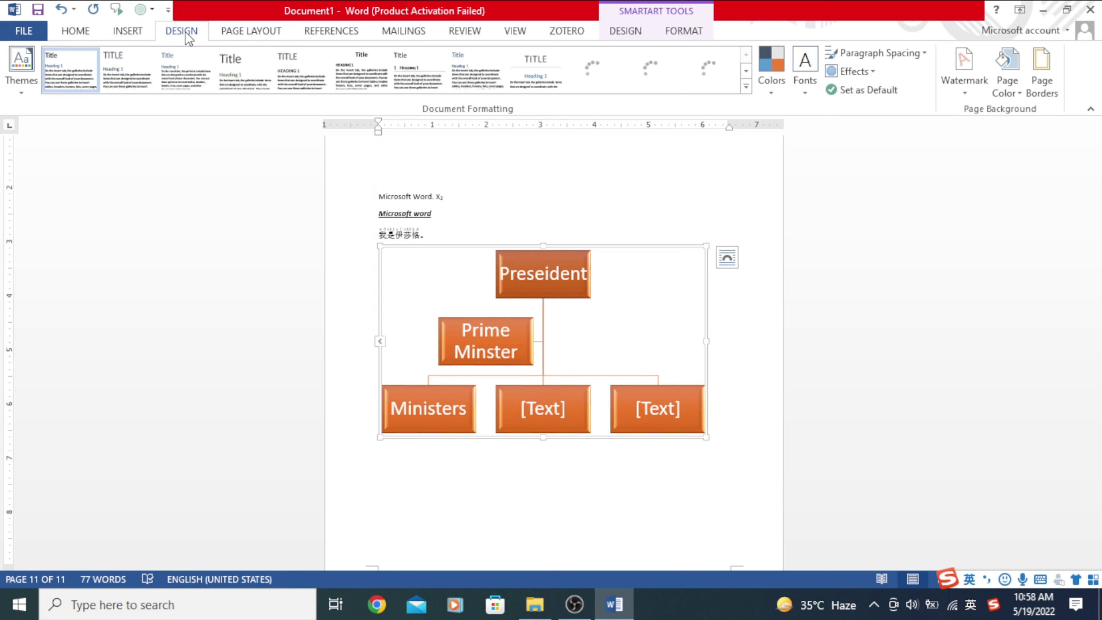
left_click(149, 38)
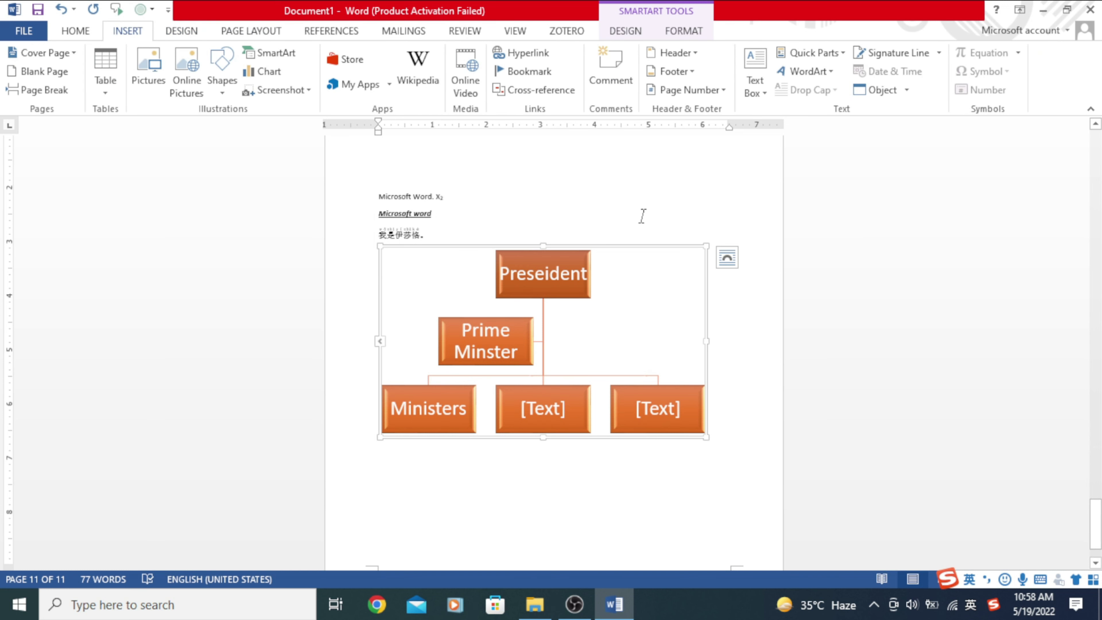
scroll(451, 195, "down", 1)
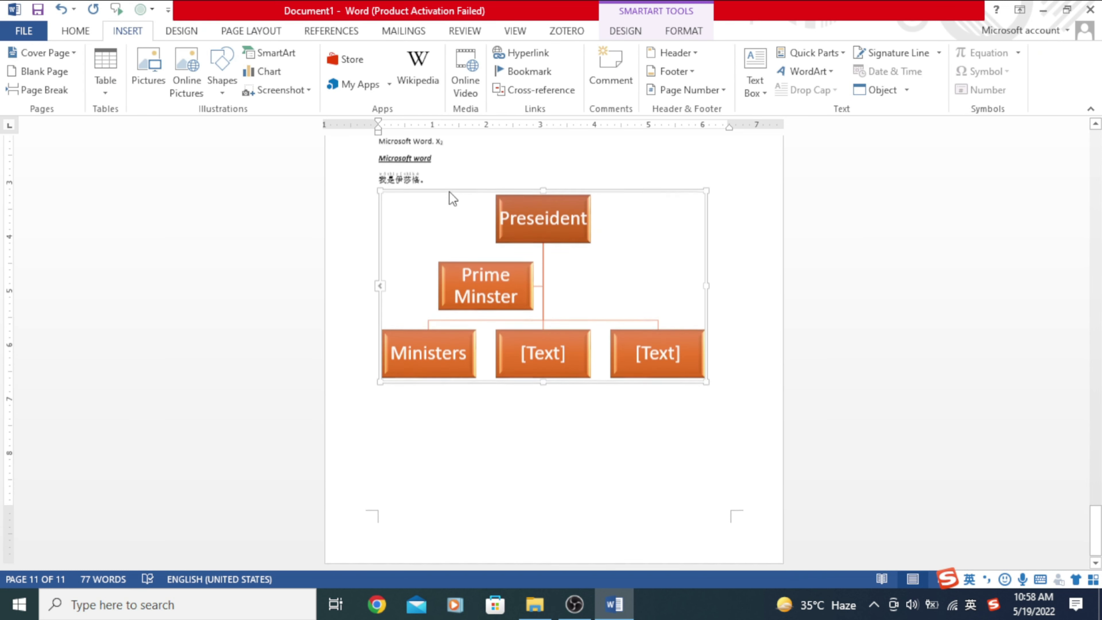
Insert a page break with Ctrl+Enter after the org chart to start page 12.
left_click(576, 446)
key("ctrl+Return")
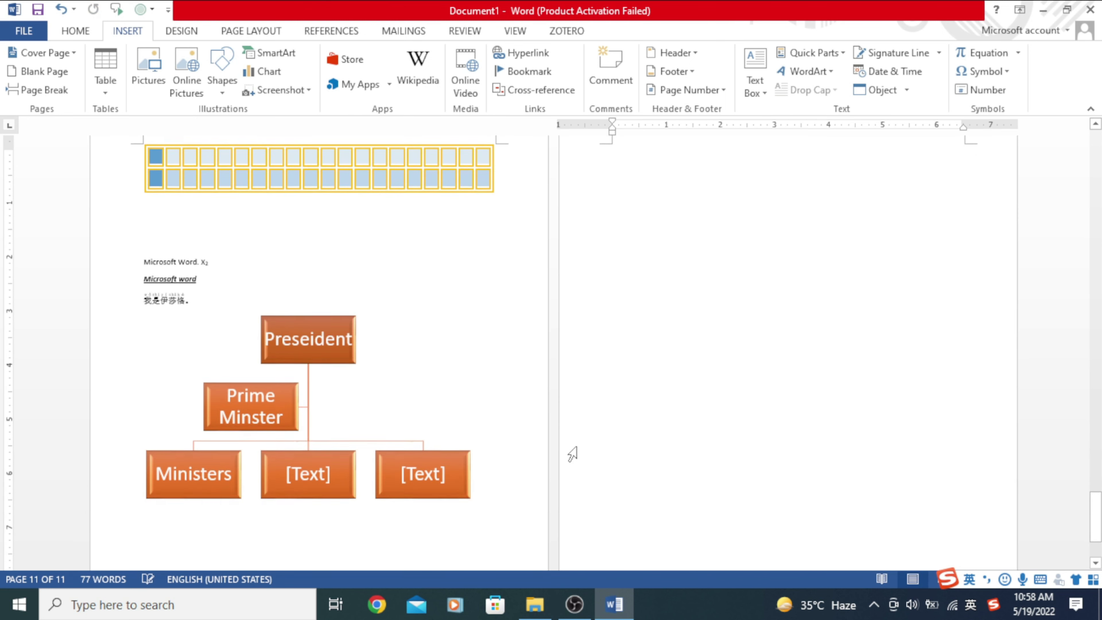
scroll(656, 372, "up", 5, "ctrl")
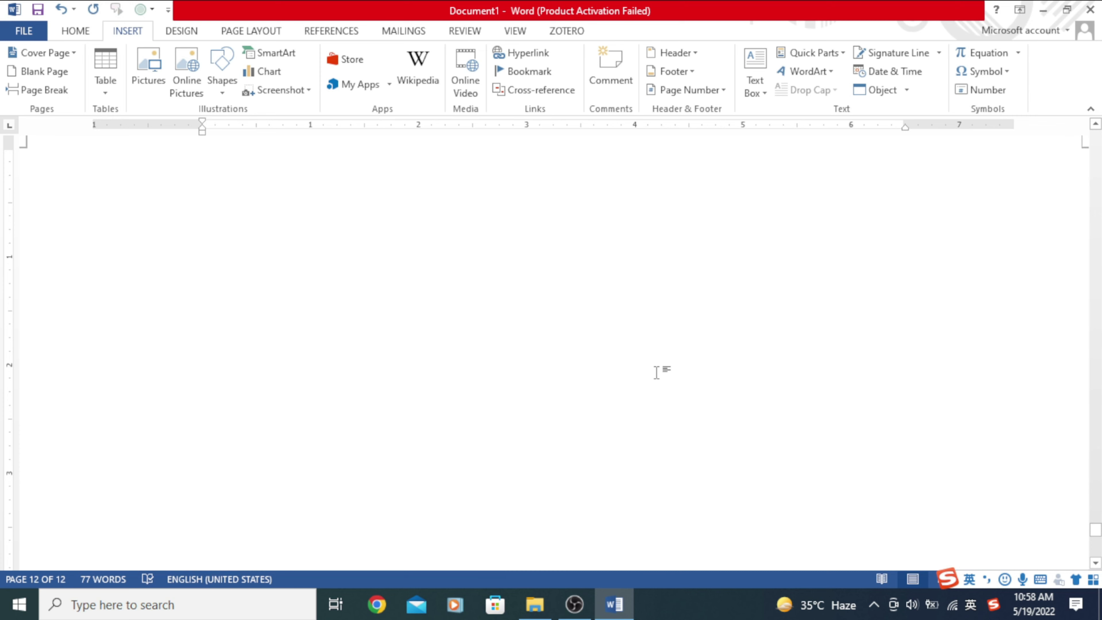
scroll(315, 342, "up", 3)
scroll(449, 348, "down", 1, "ctrl")
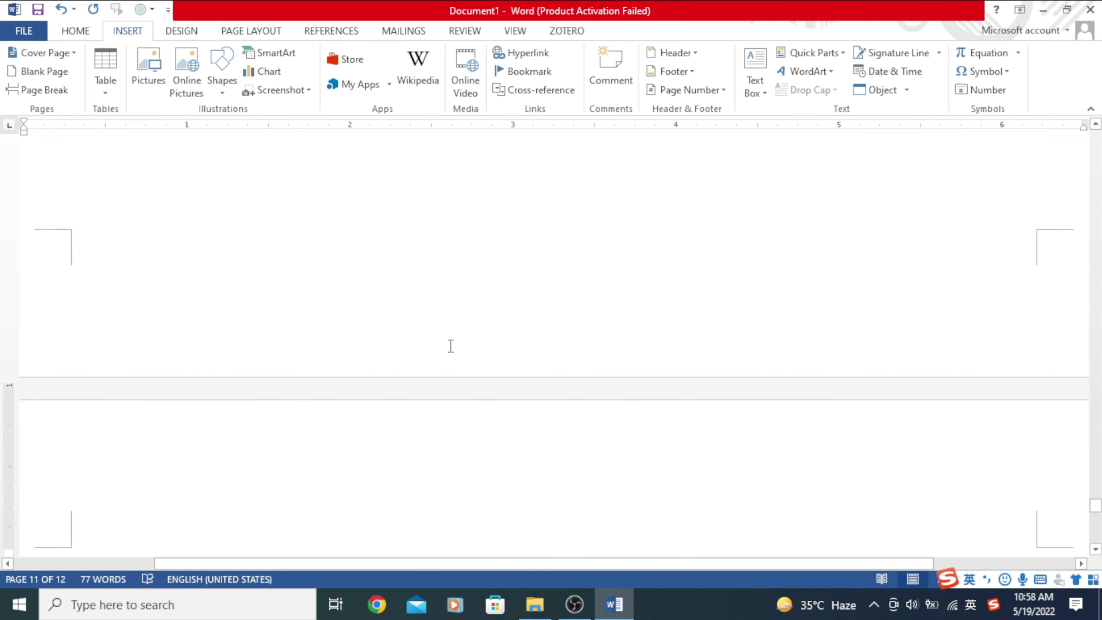
scroll(434, 339, "down", 5)
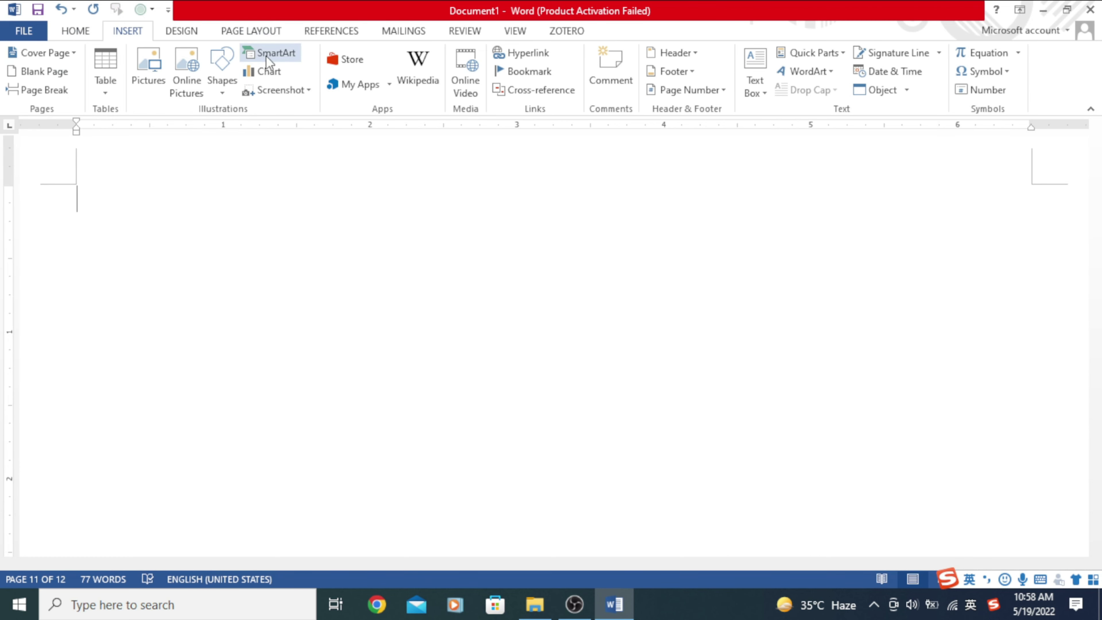
Preview line, pie, bar and area charts, then insert a Clustered Column chart.
left_click(268, 74)
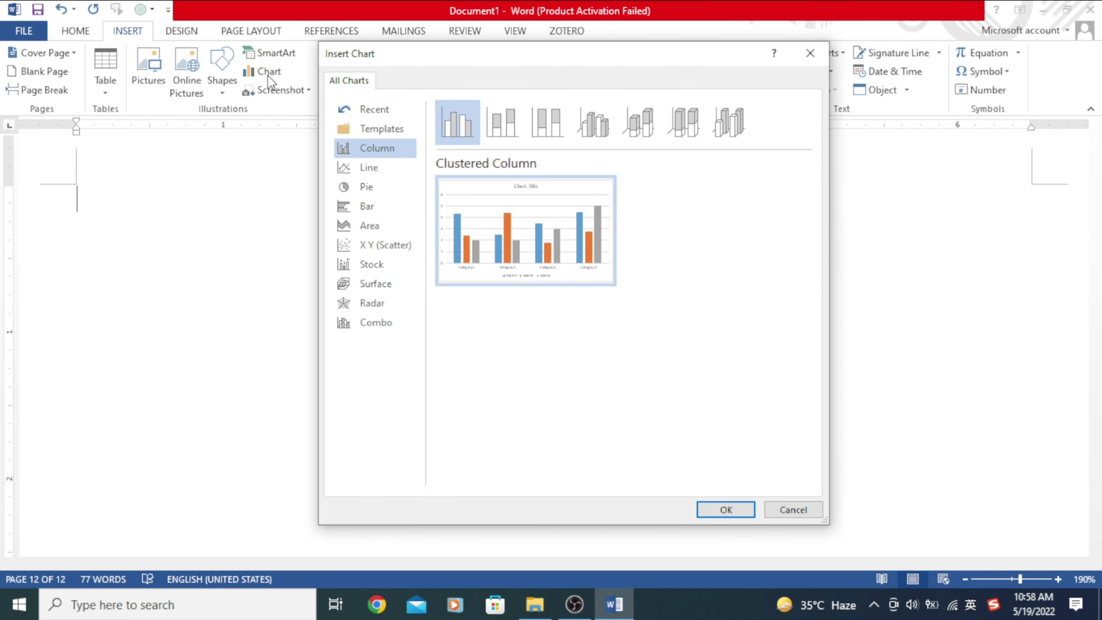
left_click(365, 169)
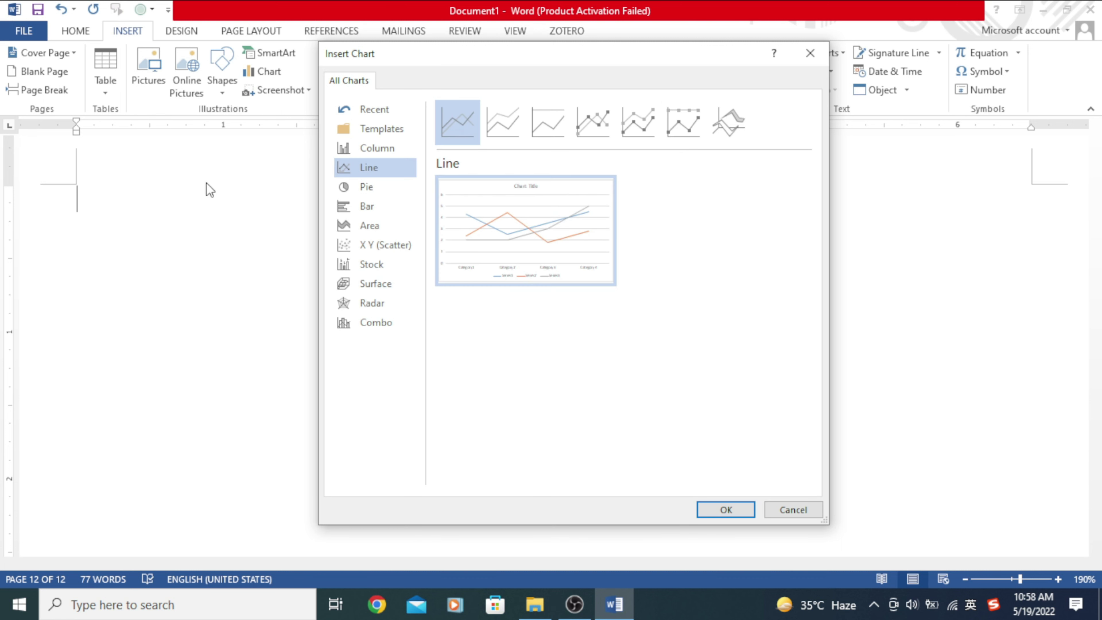
left_click(382, 192)
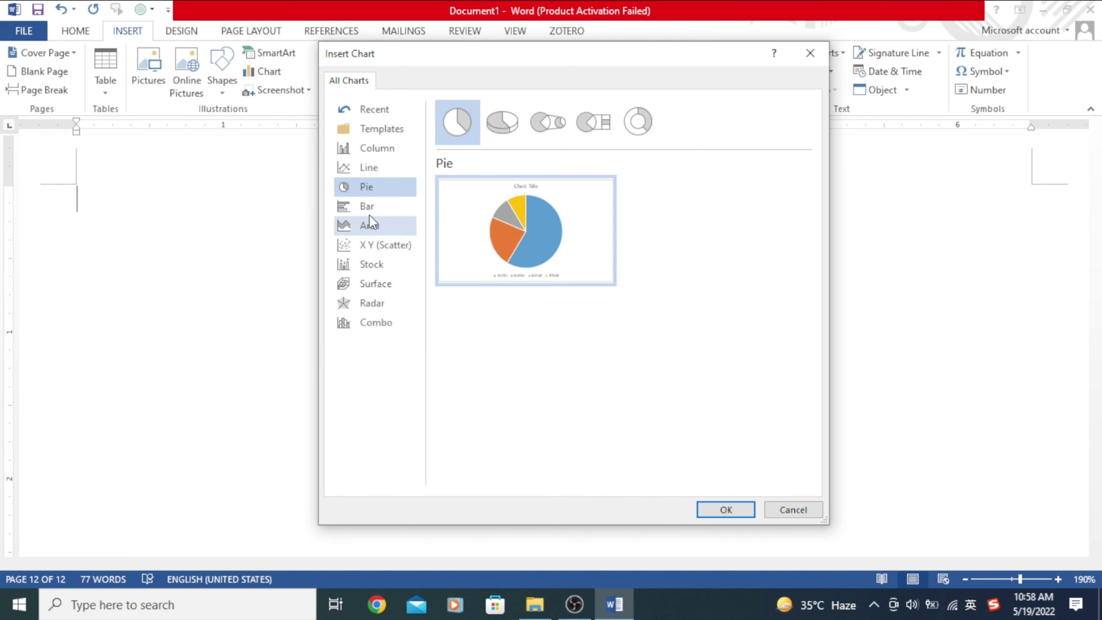
left_click(373, 212)
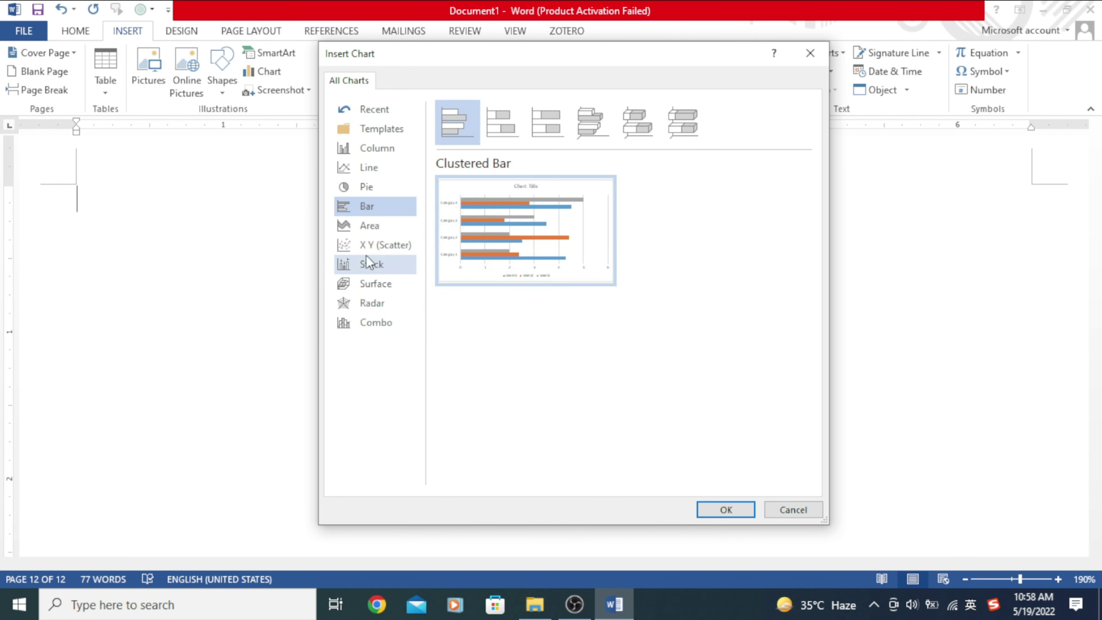
left_click(371, 228)
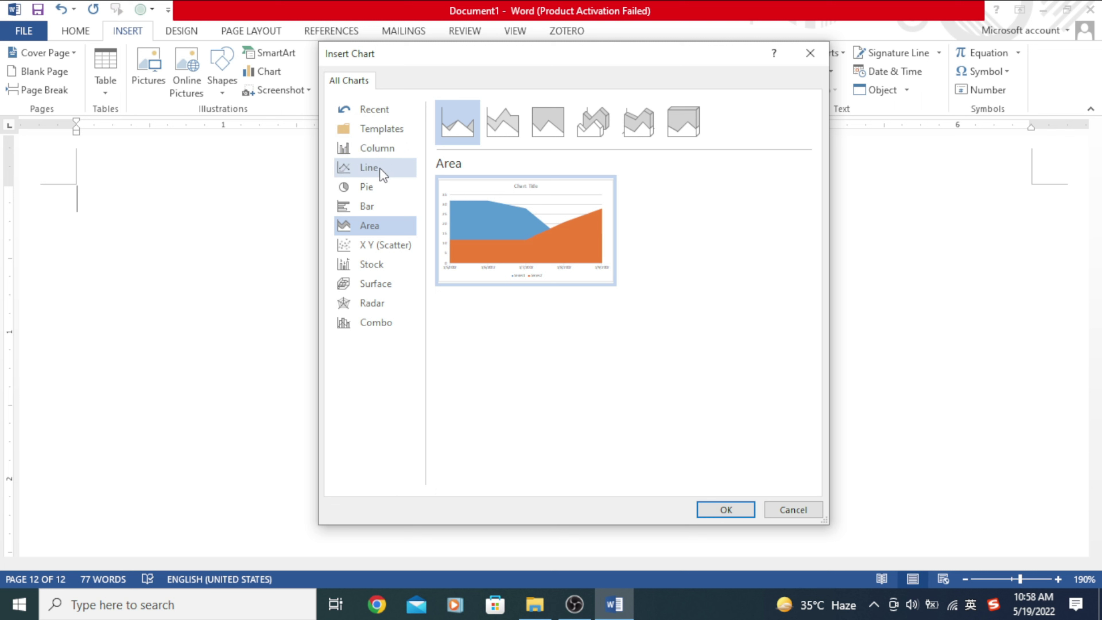
left_click(382, 155)
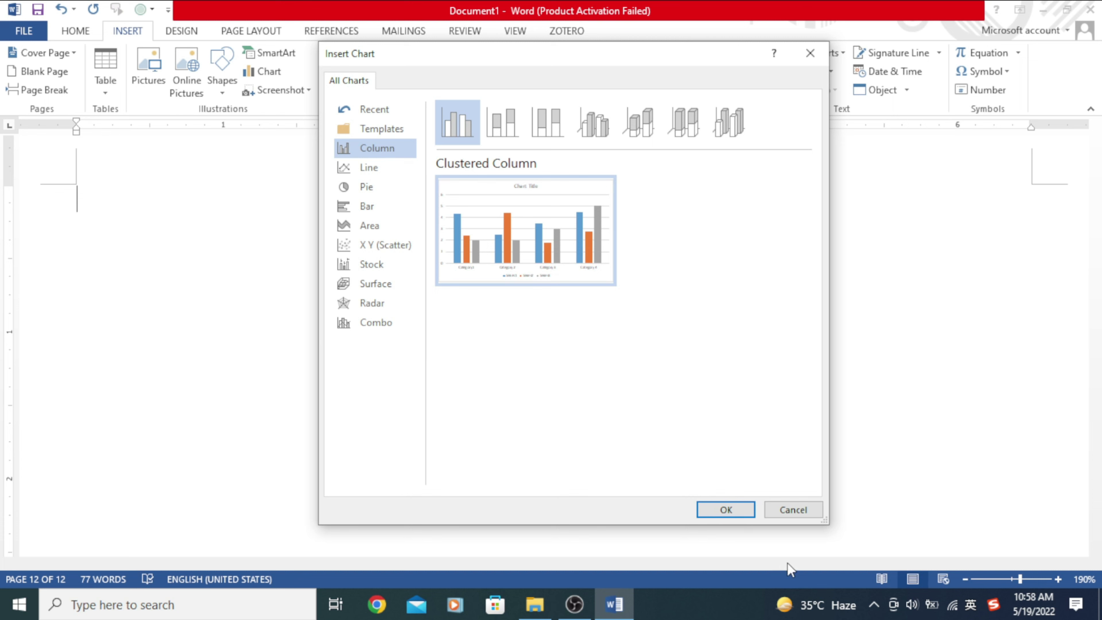
left_click(742, 510)
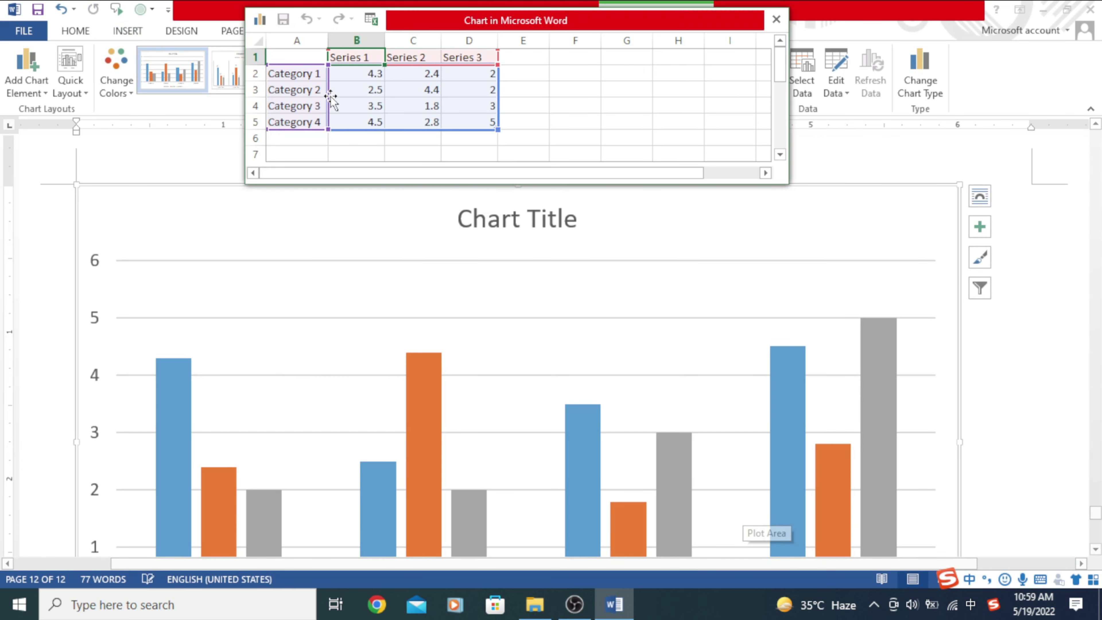
left_click(674, 333)
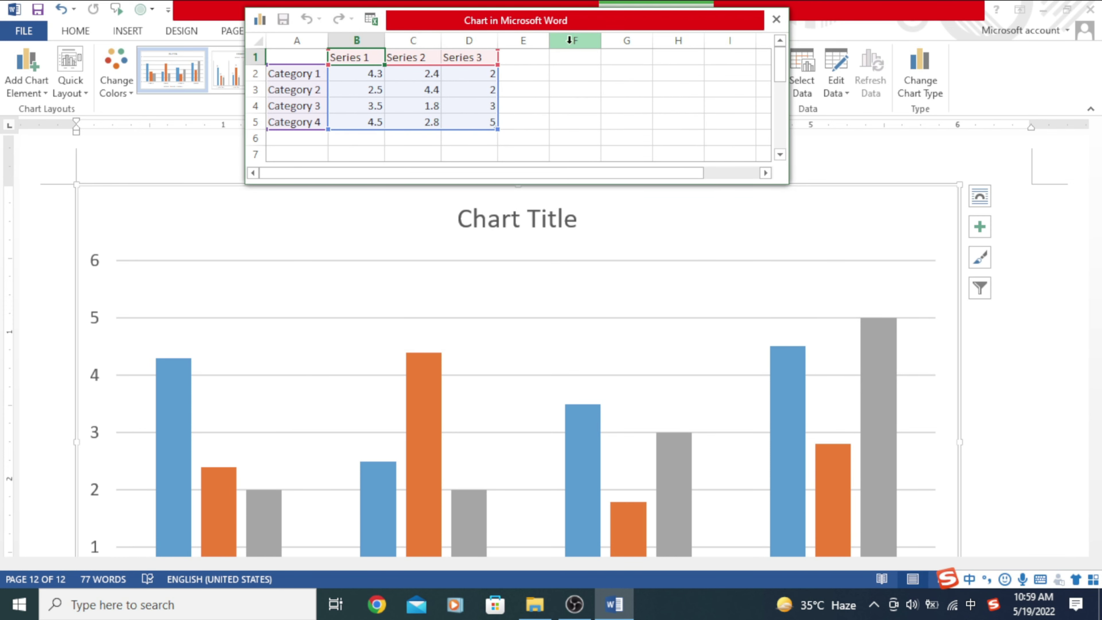
mouse_move(291, 78)
left_mouse_down()
mouse_move(299, 92)
mouse_move(467, 118)
left_mouse_up()
left_click(612, 117)
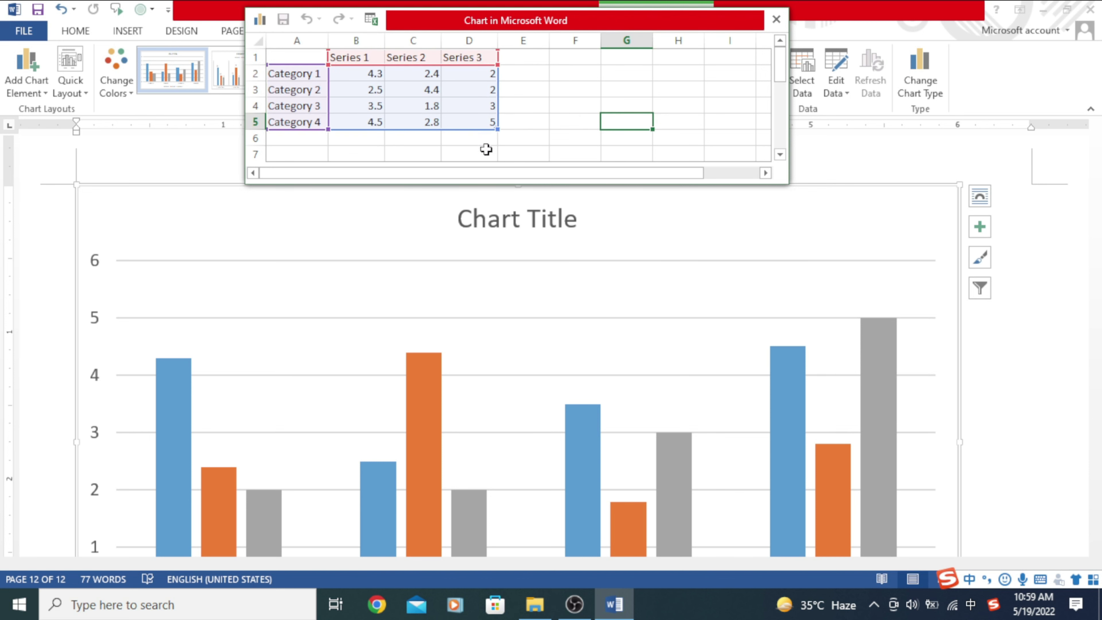
scroll(423, 118, "down", 1)
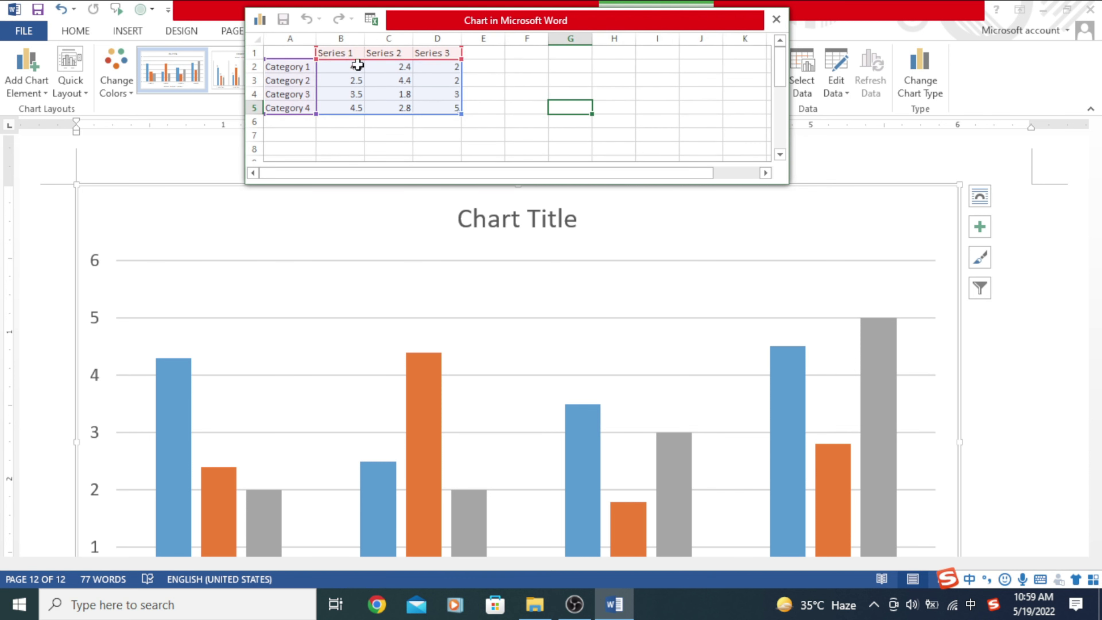
left_click(343, 54)
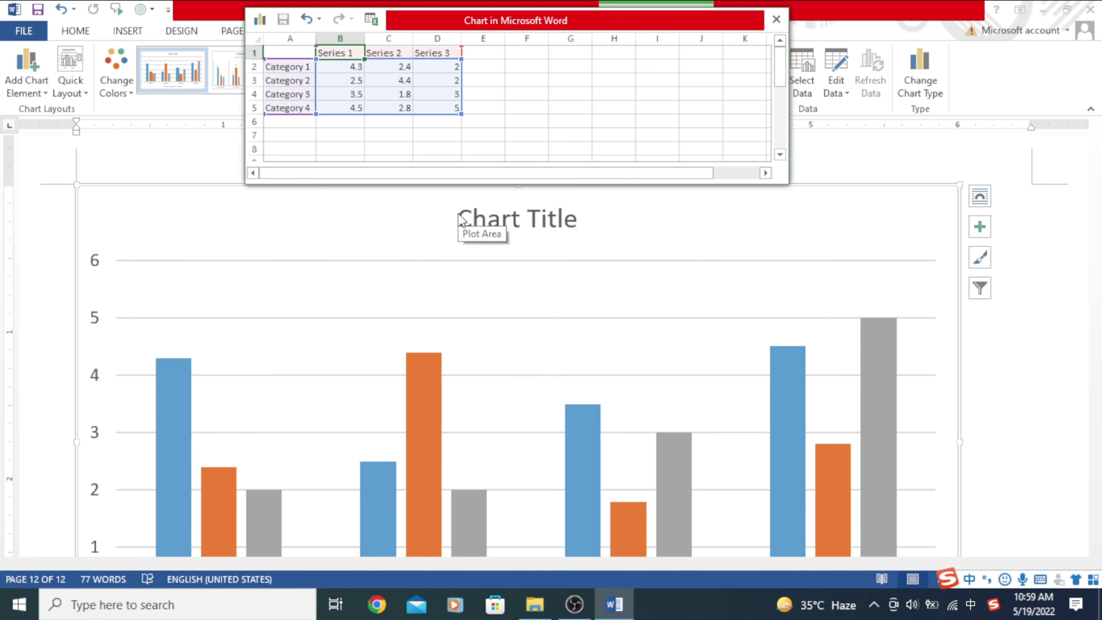
scroll(374, 155, "down", 2)
scroll(403, 362, "down", 3)
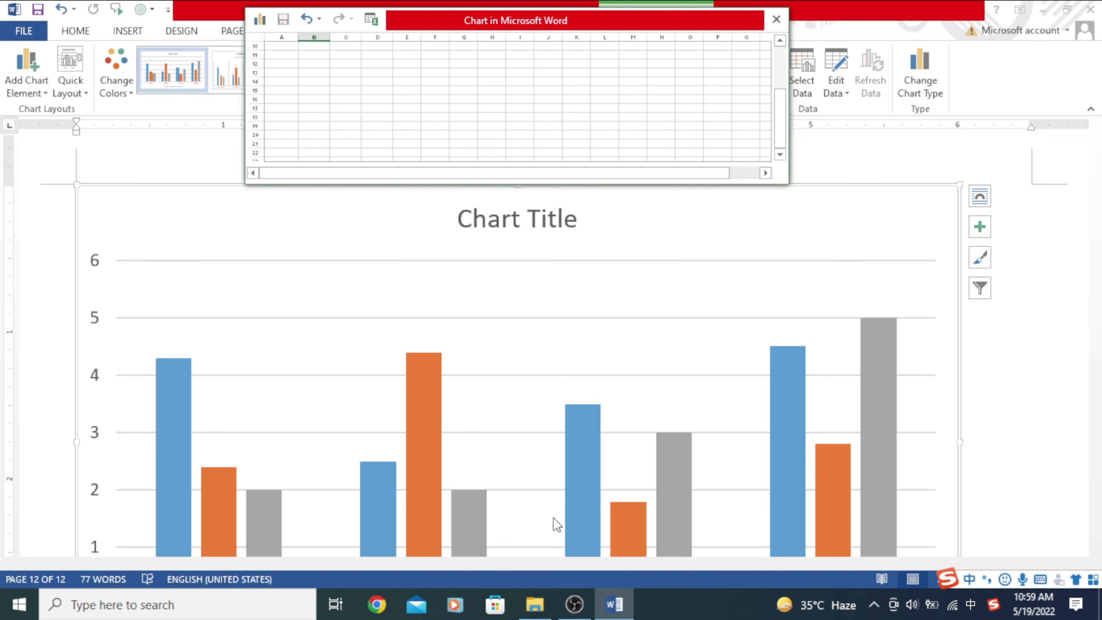
left_click(634, 360)
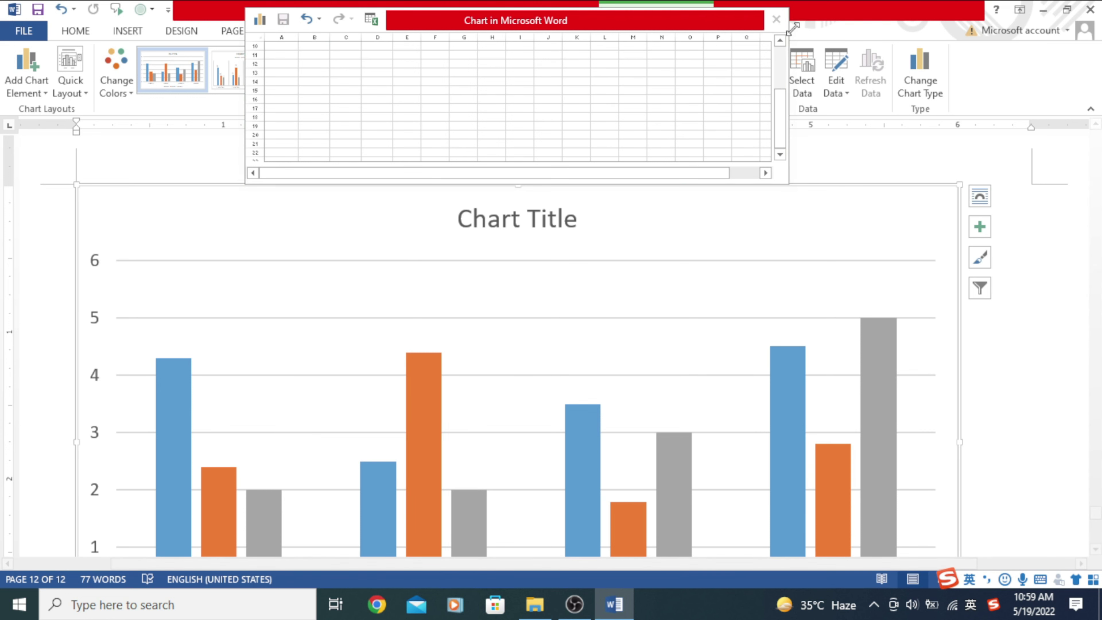
scroll(590, 360, "down", 2)
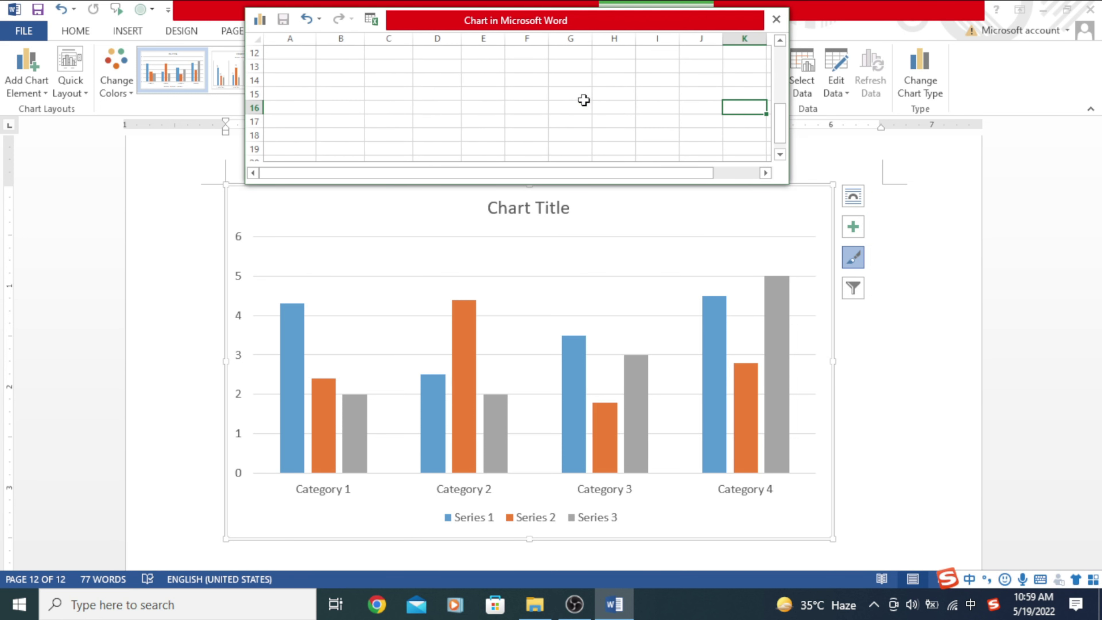
left_click_drag(784, 131, 781, 61)
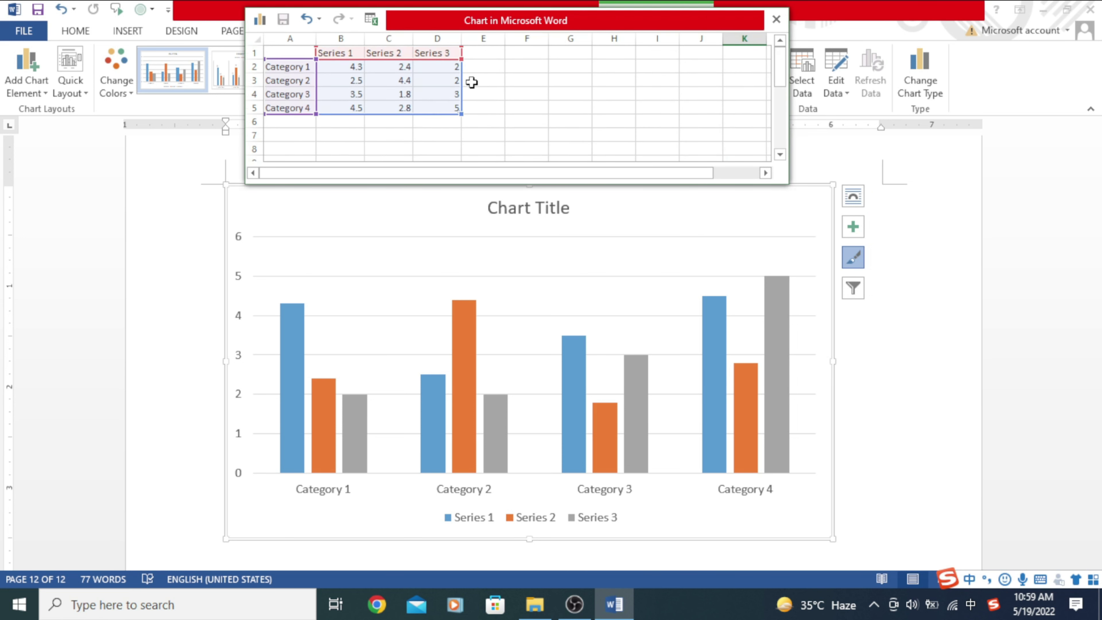
Rename the first chart category in the data sheet to 'Oil Priz'.
left_click(334, 53)
left_click(288, 66)
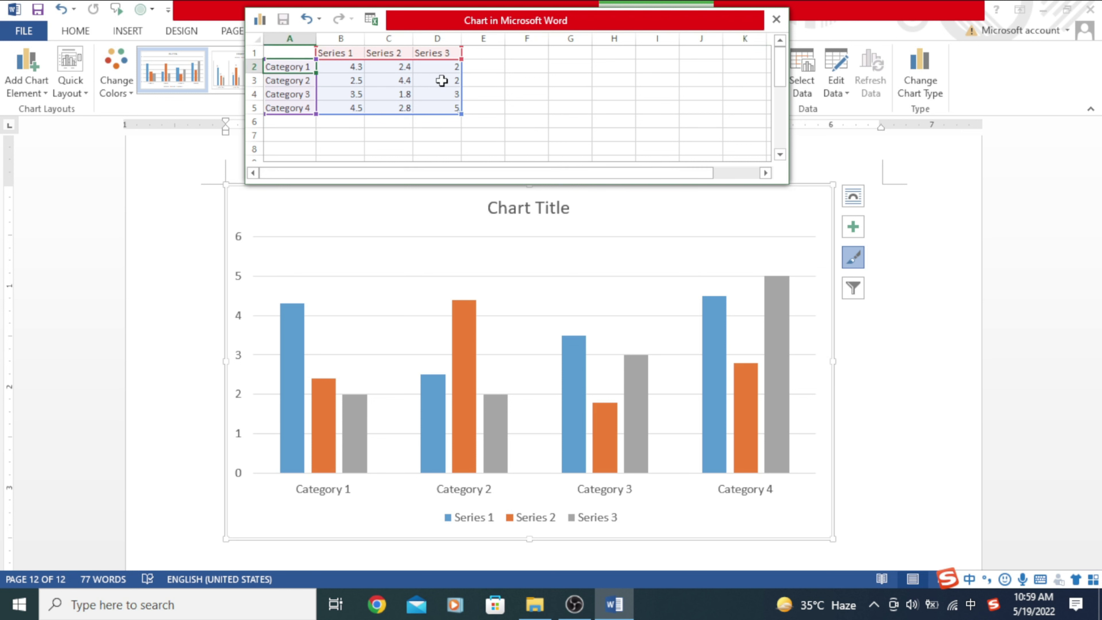
type("opi")
key("BackSpace")
key("BackSpace")
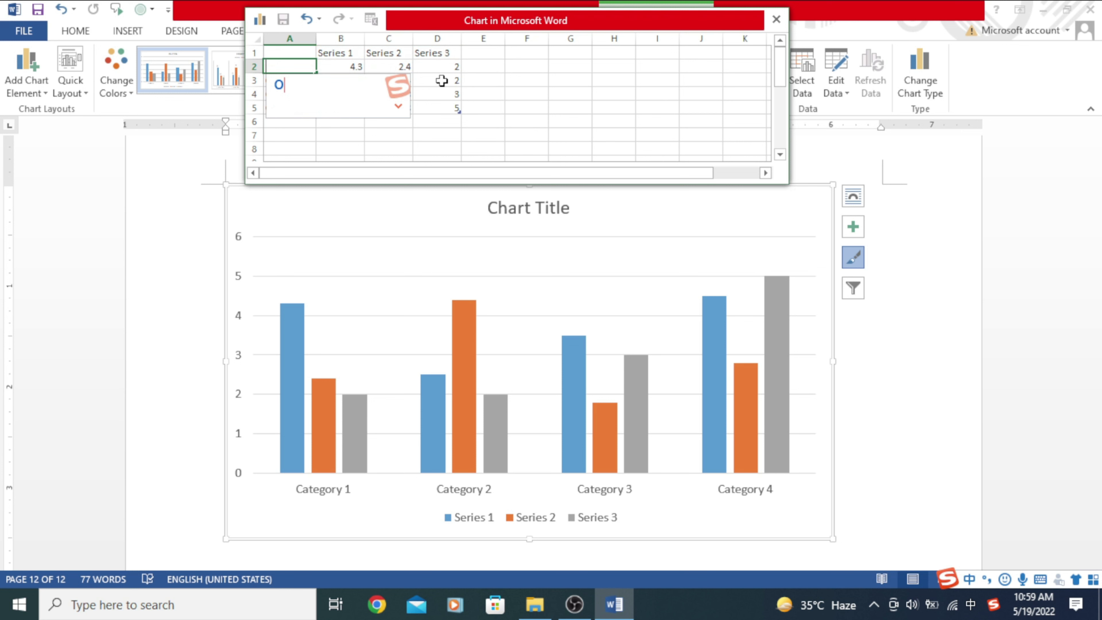
key("BackSpace")
key("shift")
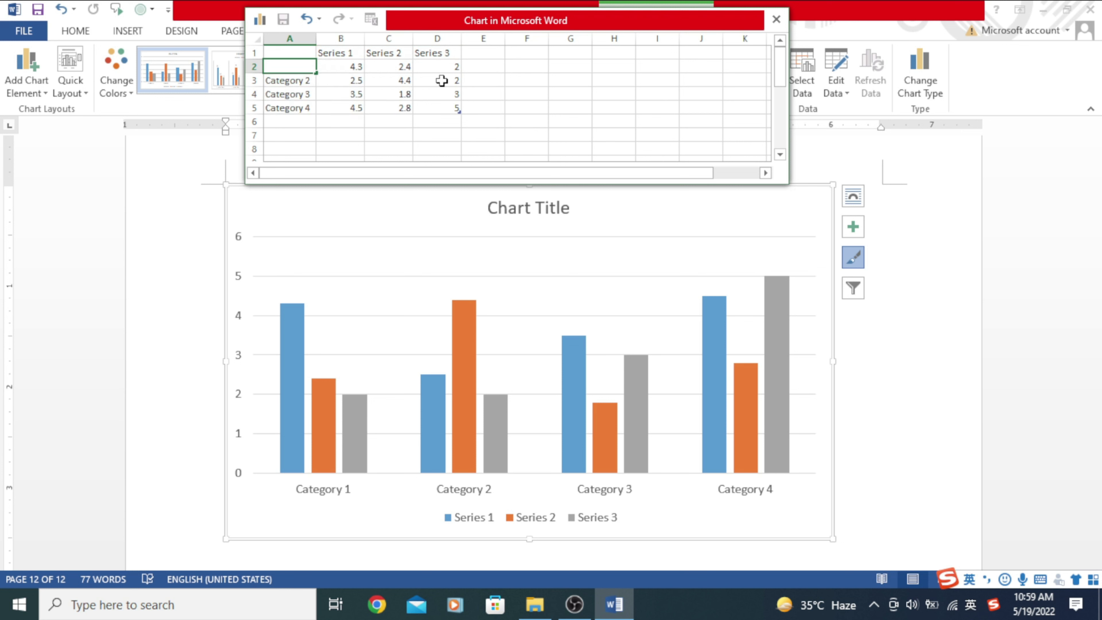
type("Oil Pr")
key("BackSpace")
type("ce")
key("BackSpace")
key("BackSpace")
key("Return")
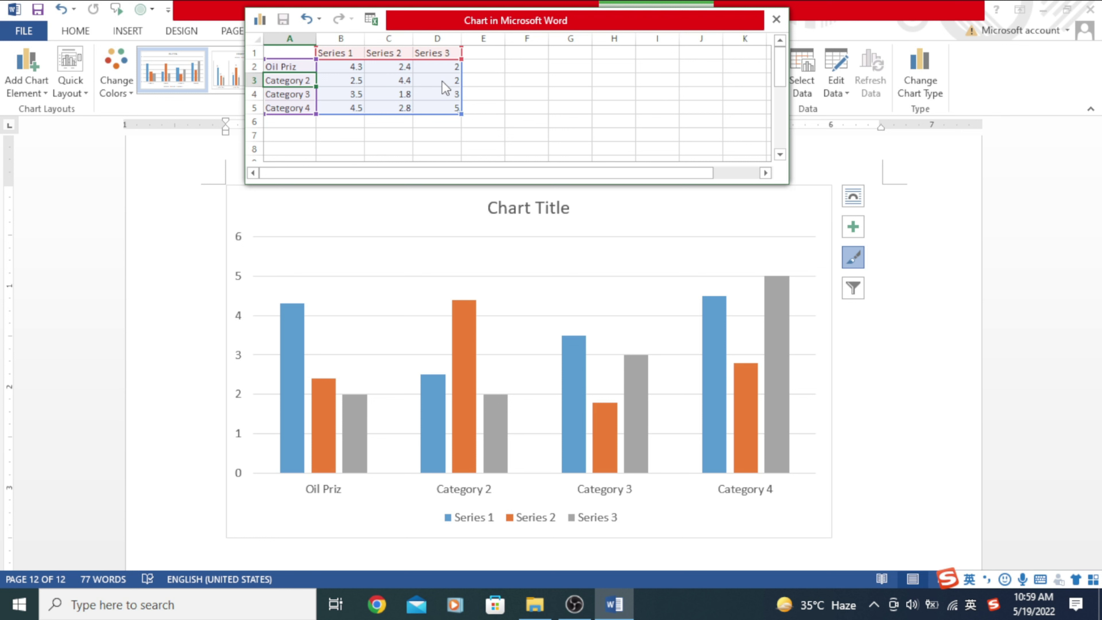
Rename the remaining categories to 'Car Priz', 'Food Price' and 'Salaries'.
type("Car")
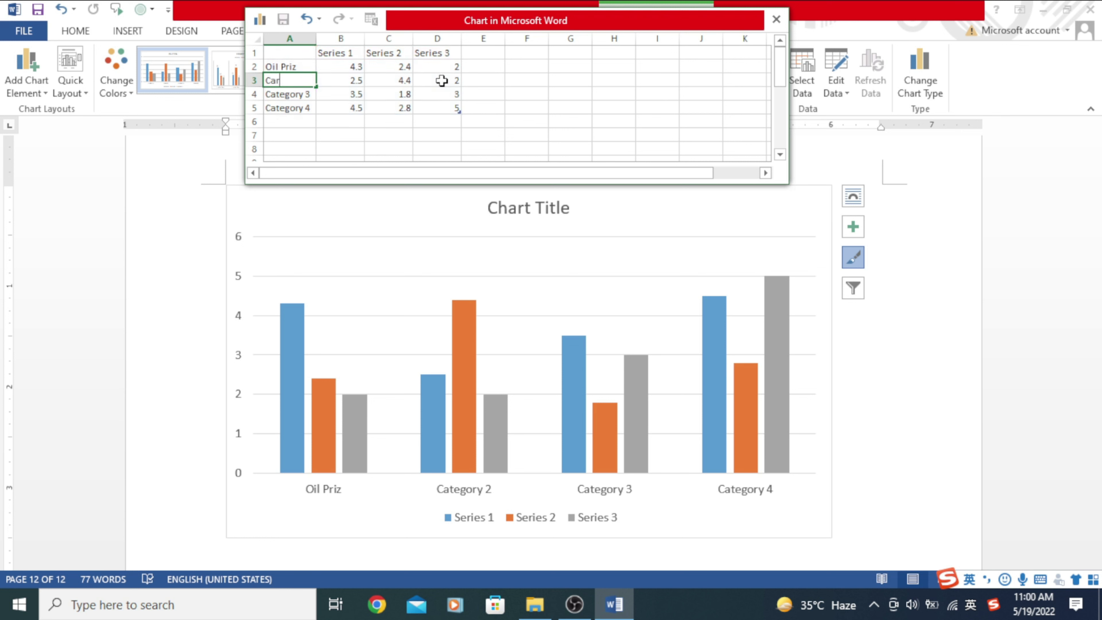
type(" Priz")
key("Return")
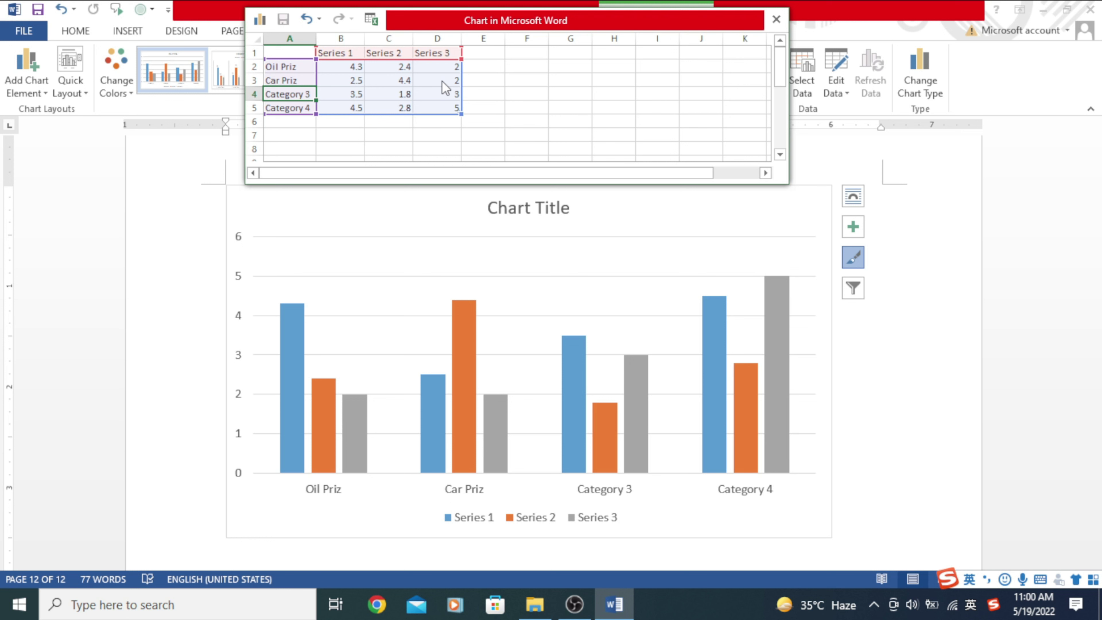
type("Food Price")
key("Return")
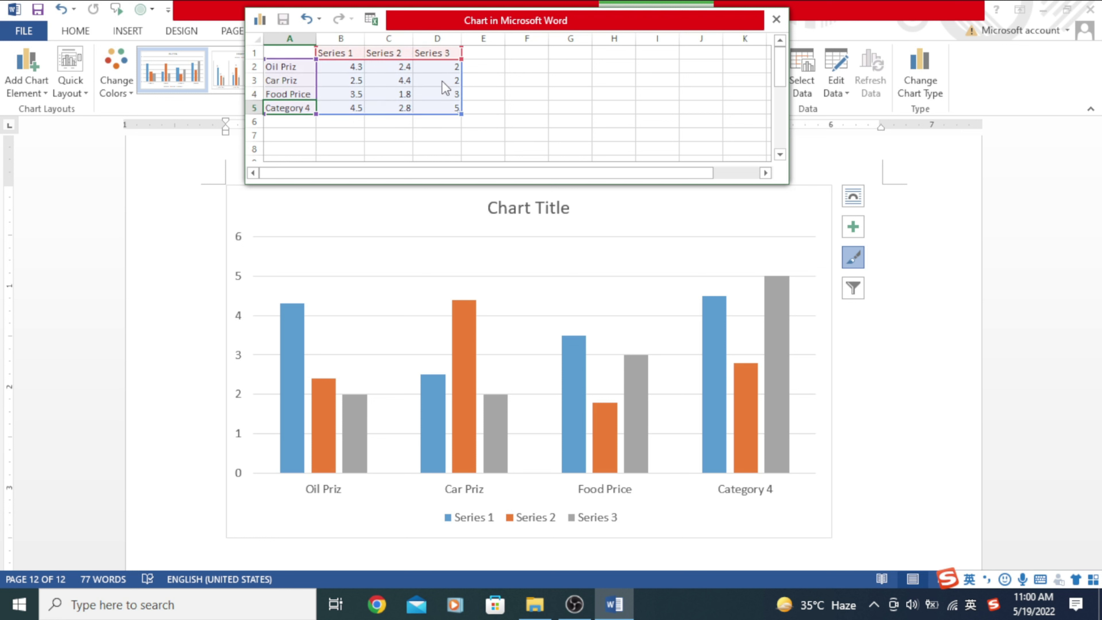
type("Salaries")
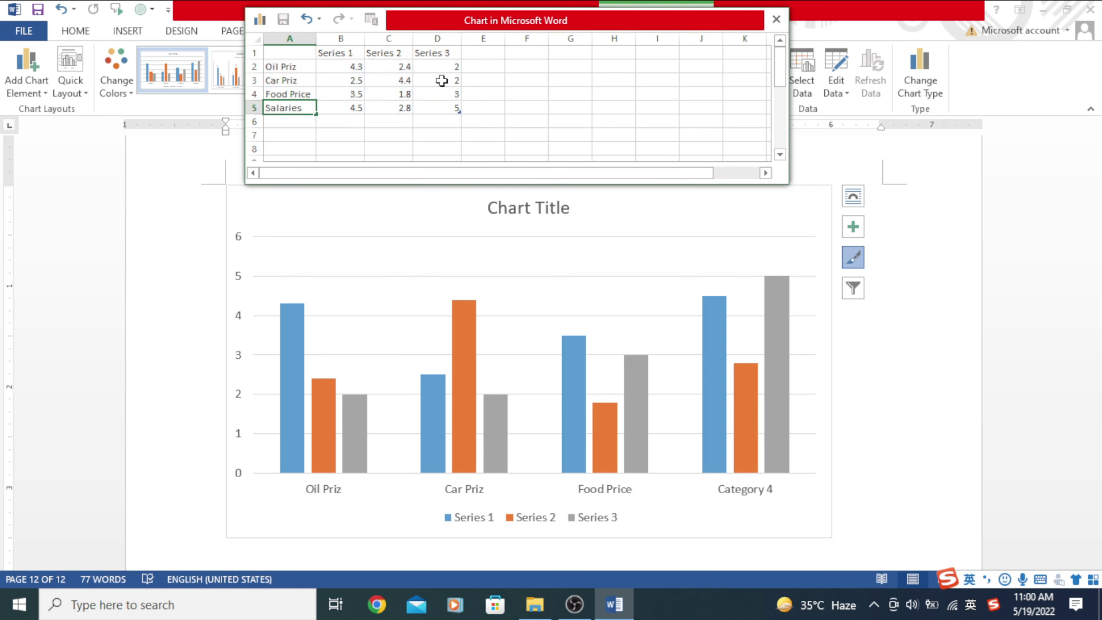
key("Return")
left_click(343, 53)
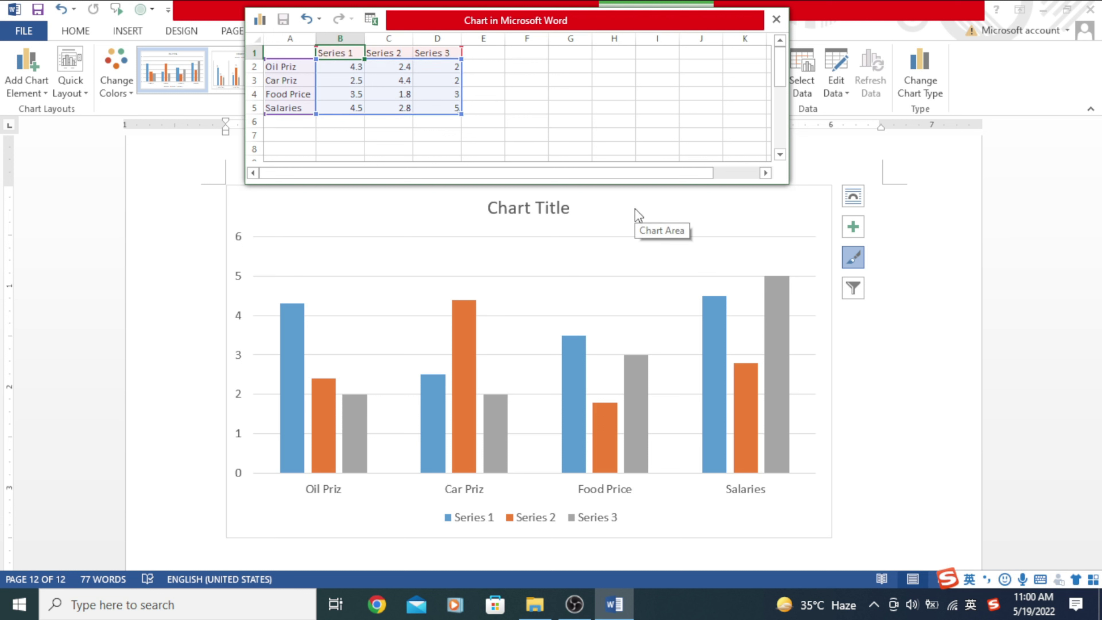
Replace the Series 1–3 headings in the data sheet with 2019, 2020 and 2021.
type("20")
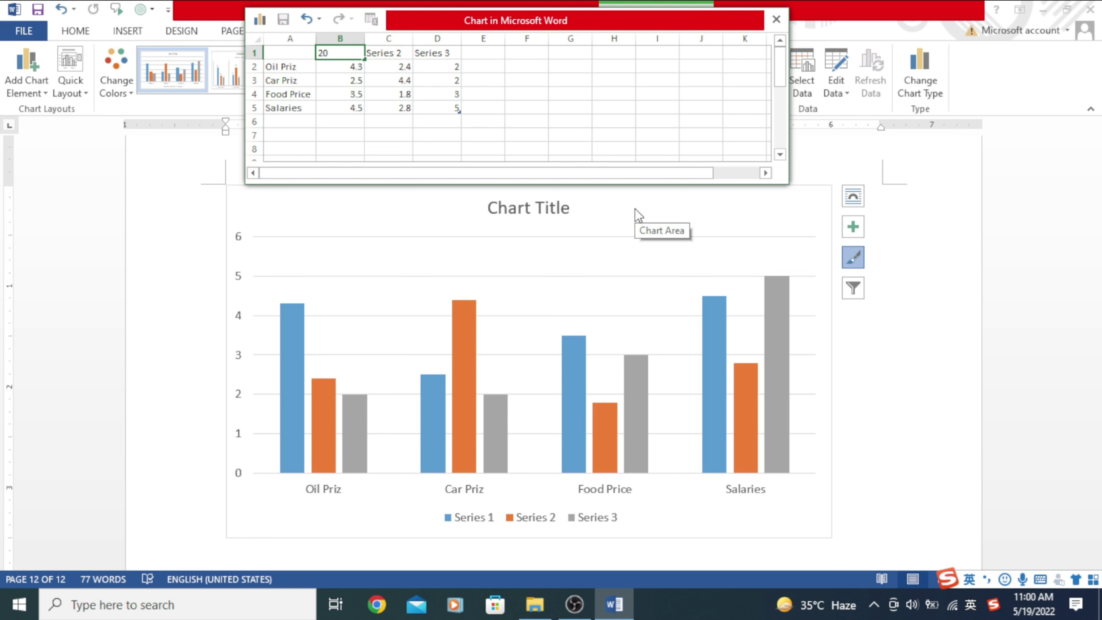
type("19")
key("Tab")
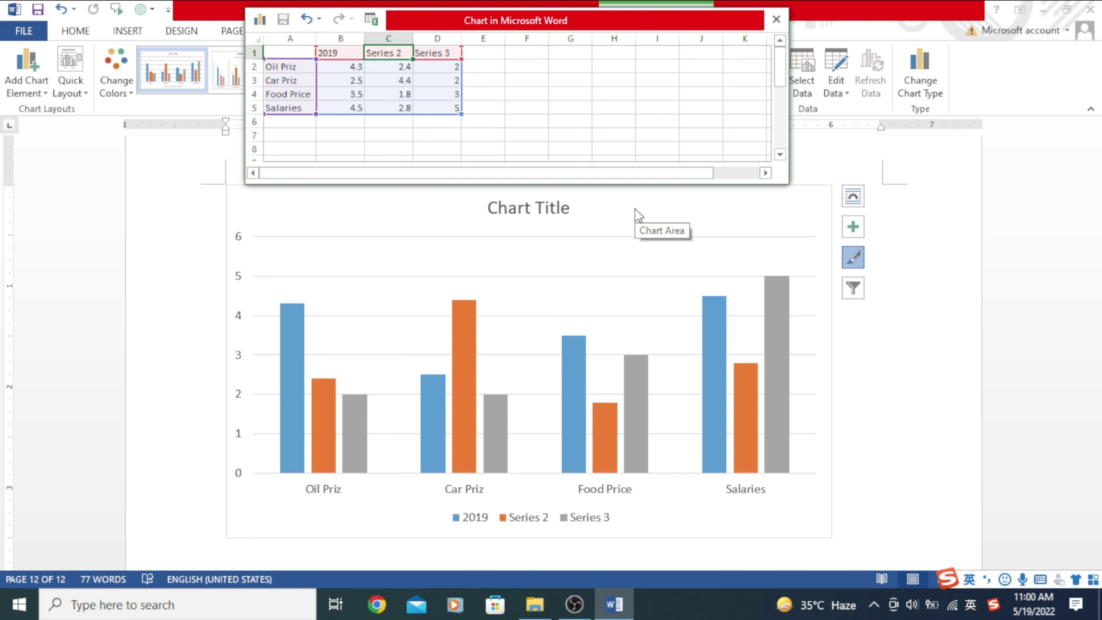
type("2020")
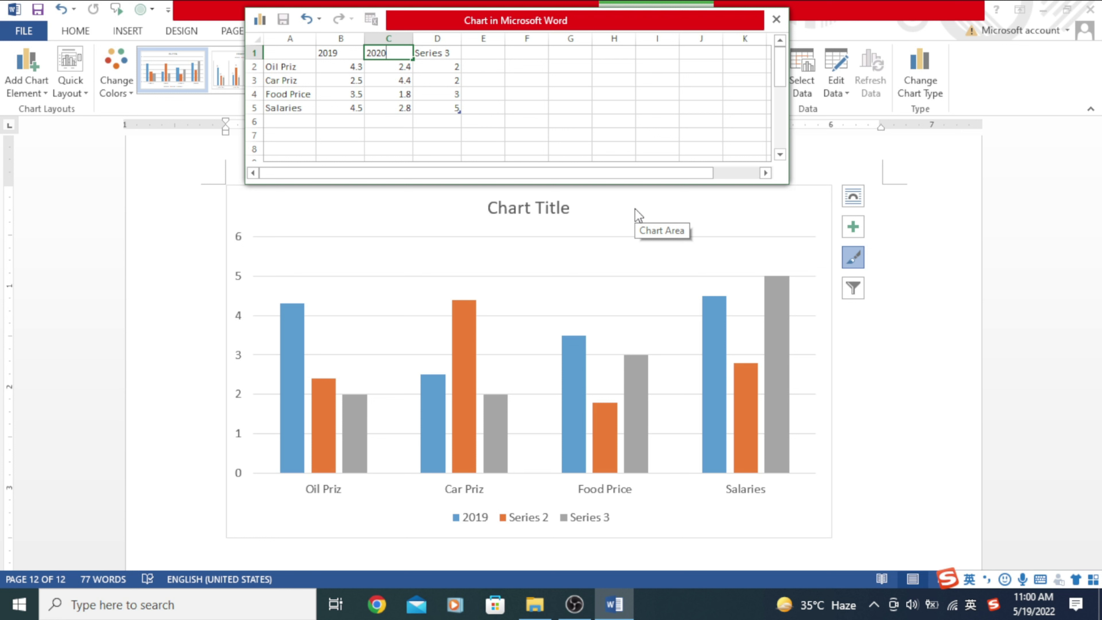
key("Tab")
type("202")
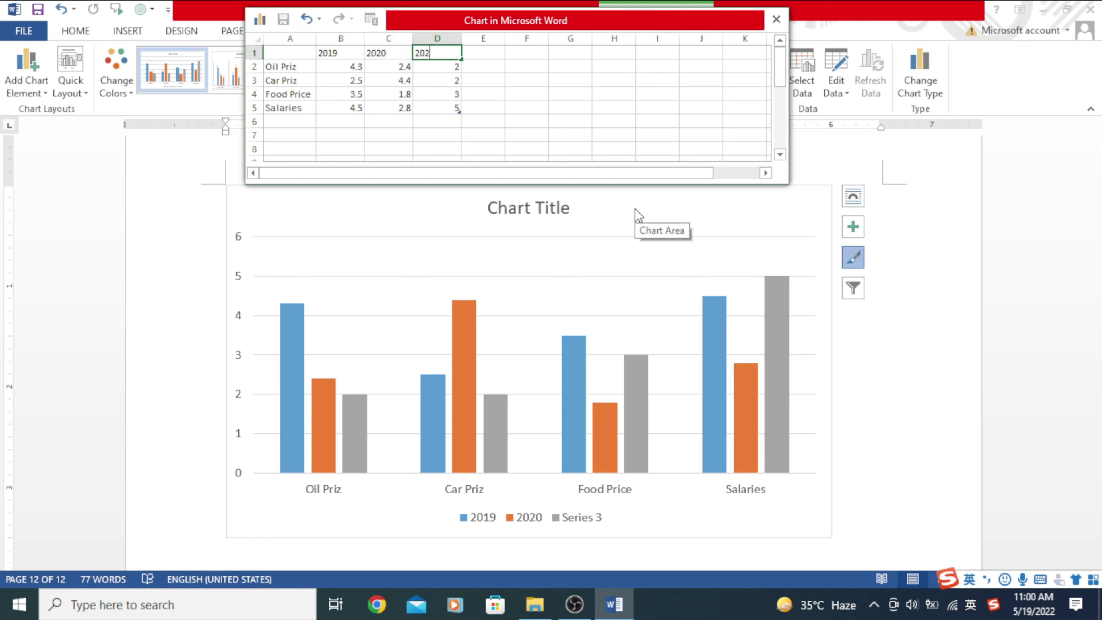
left_click(508, 81)
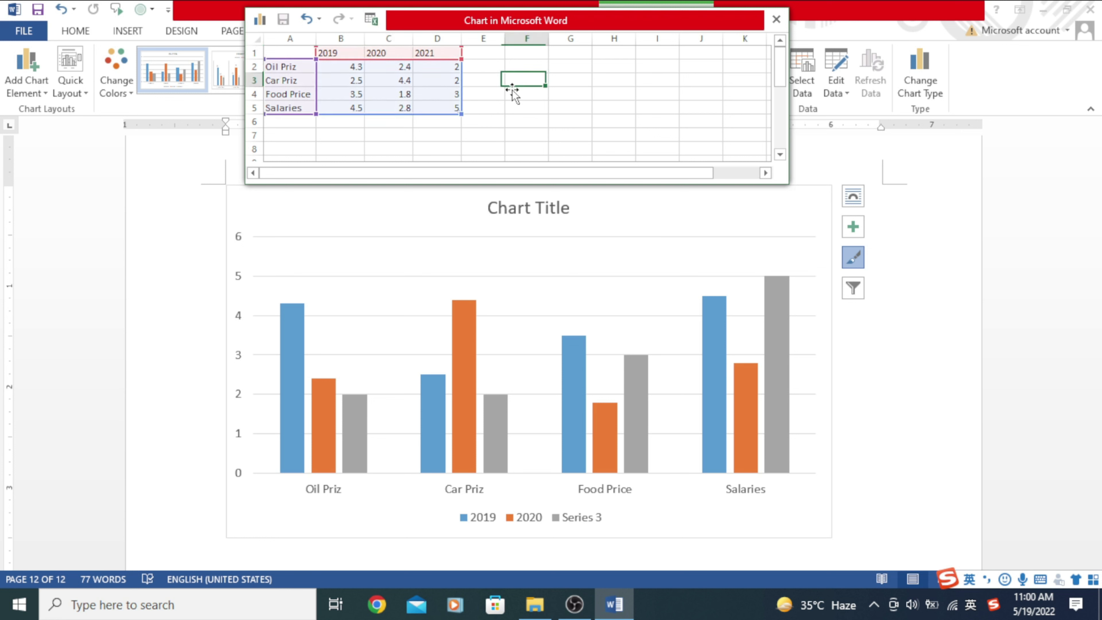
left_click(341, 68)
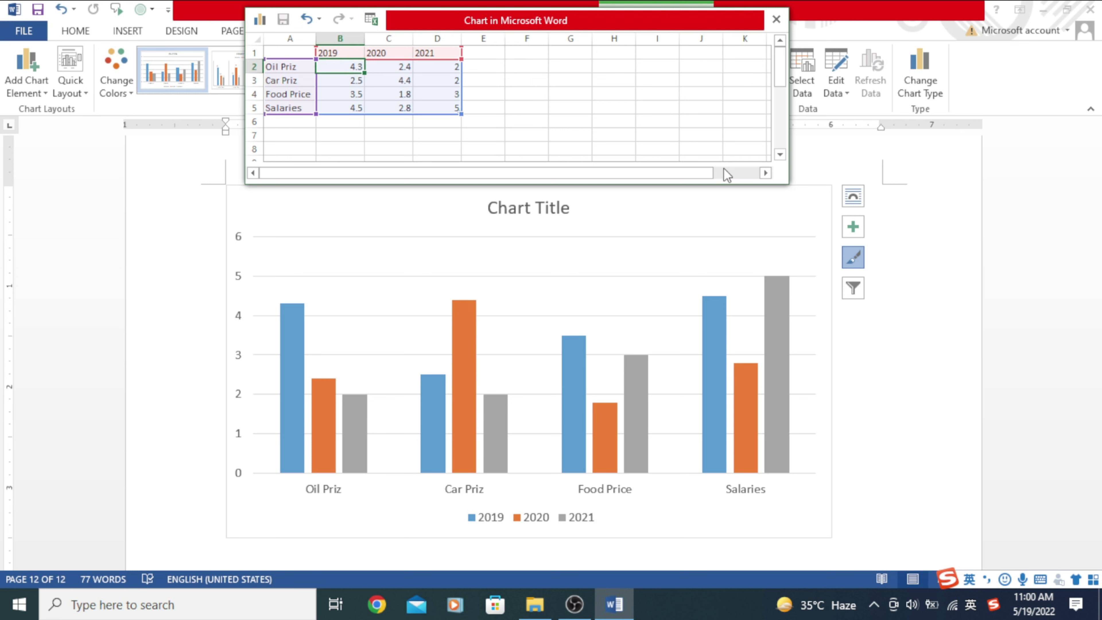
Enter the Oil Priz values 80, 100 and 180 for 2019, 2020 and 2021.
type("3")
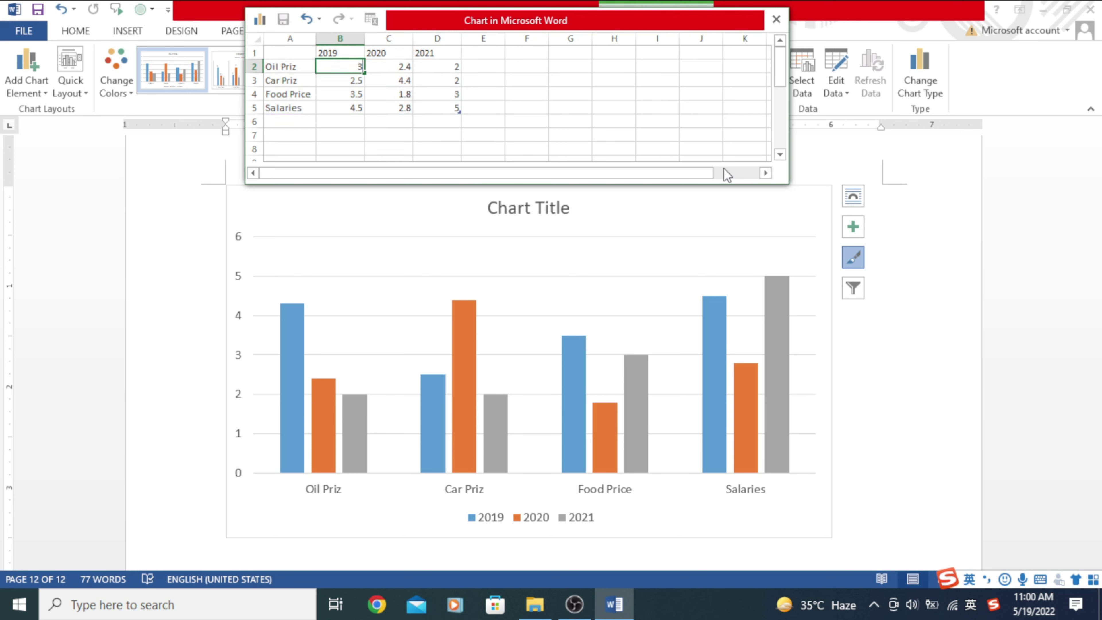
key("Tab")
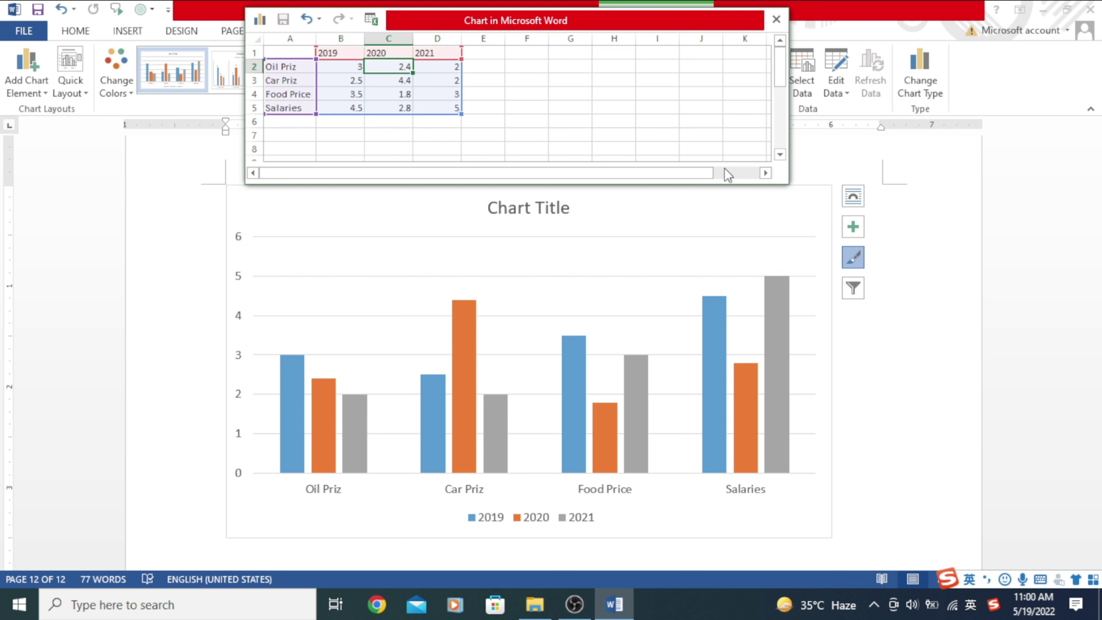
key("Left")
type("11")
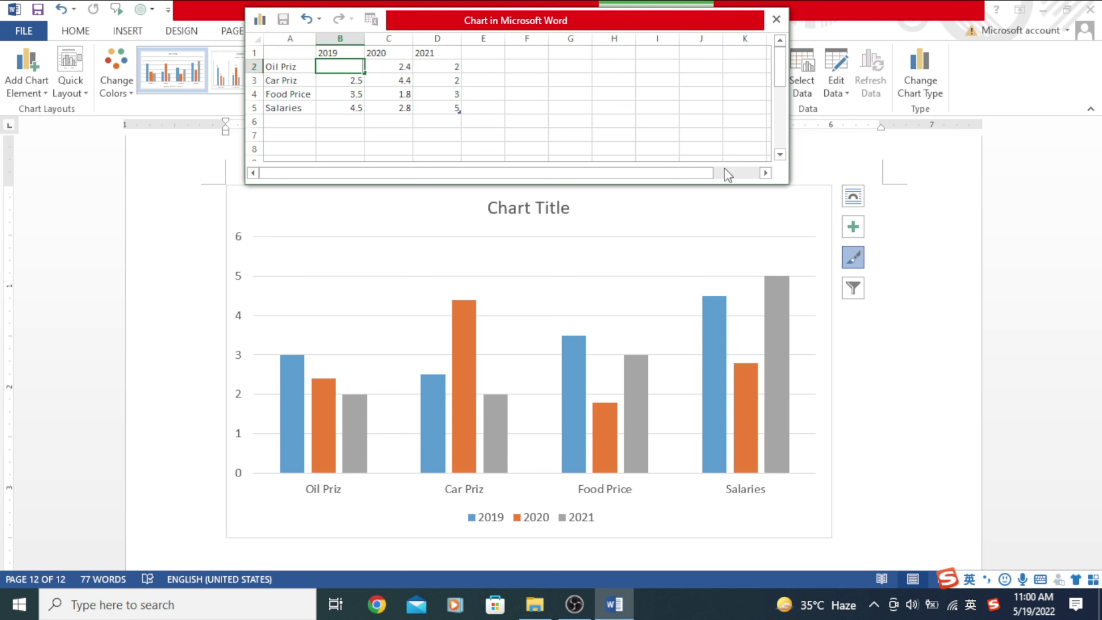
key("Tab")
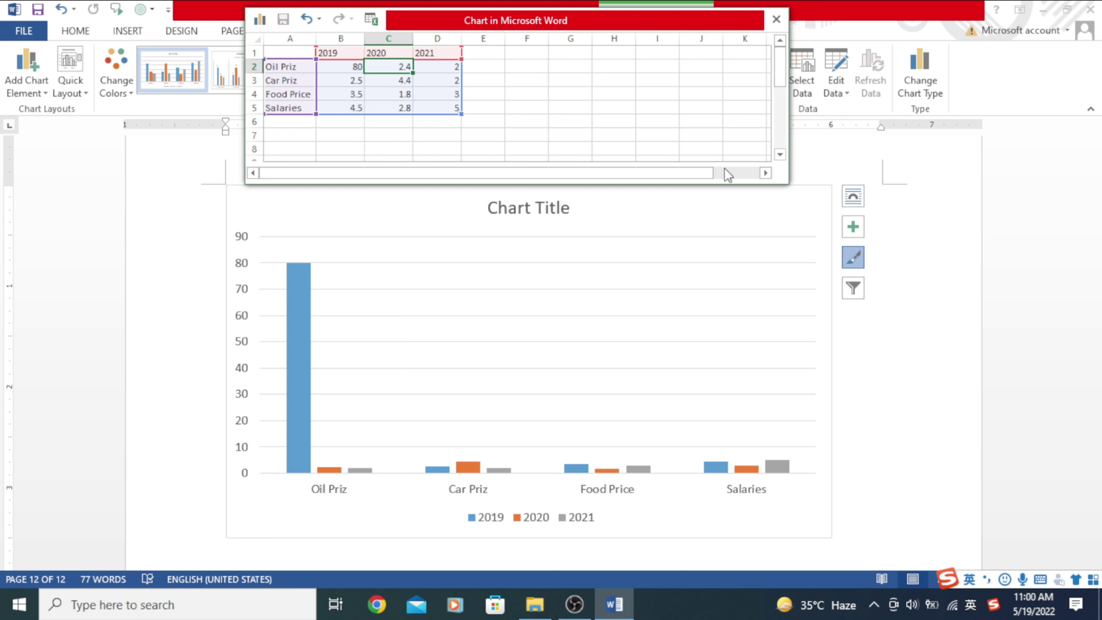
type("100")
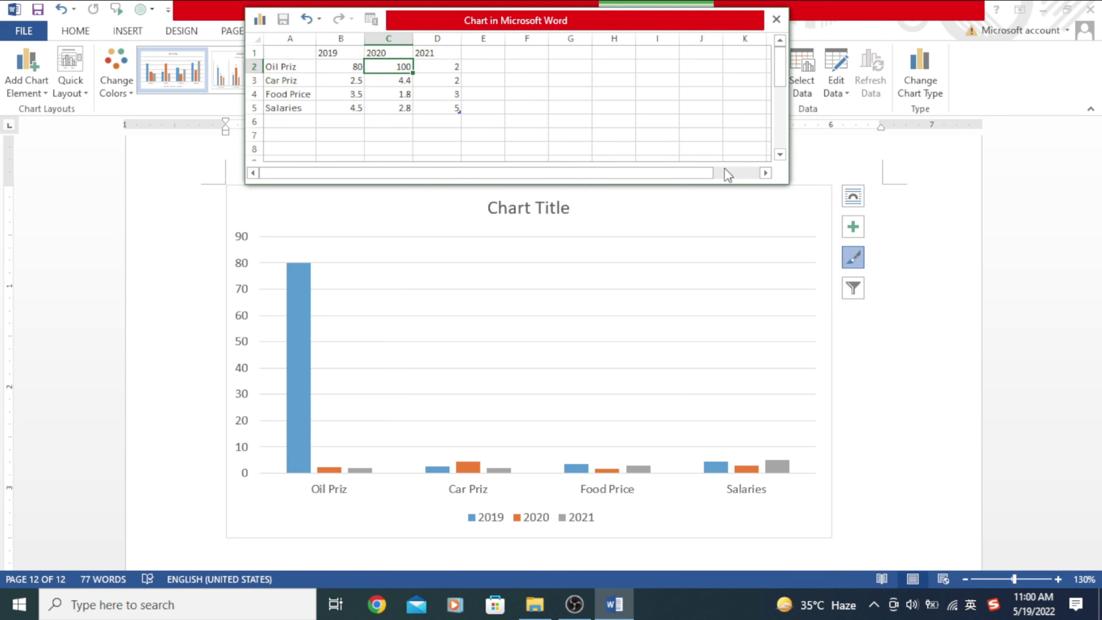
key("Tab")
type("18")
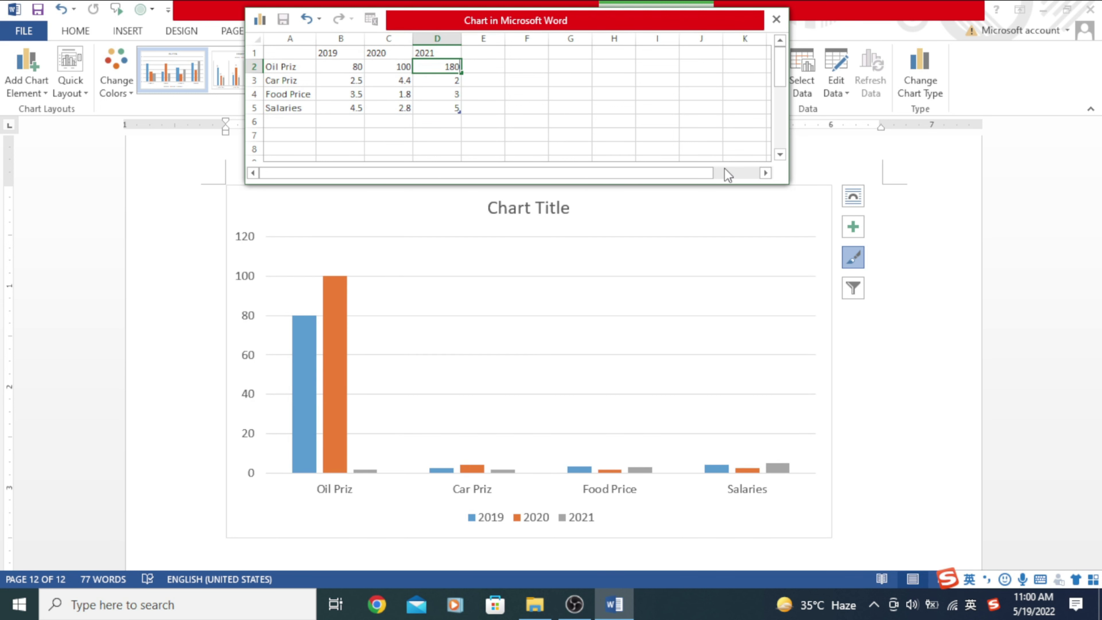
key("Return")
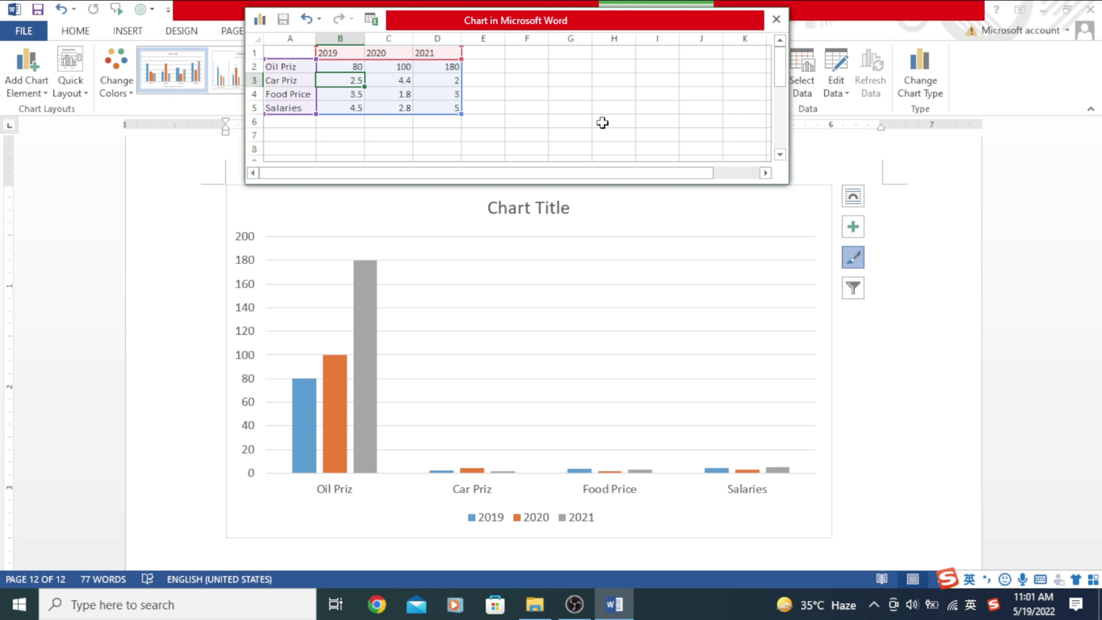
Enter the Car Priz values 100, 80 and 70 for 2019, 2020 and 2021.
type("100")
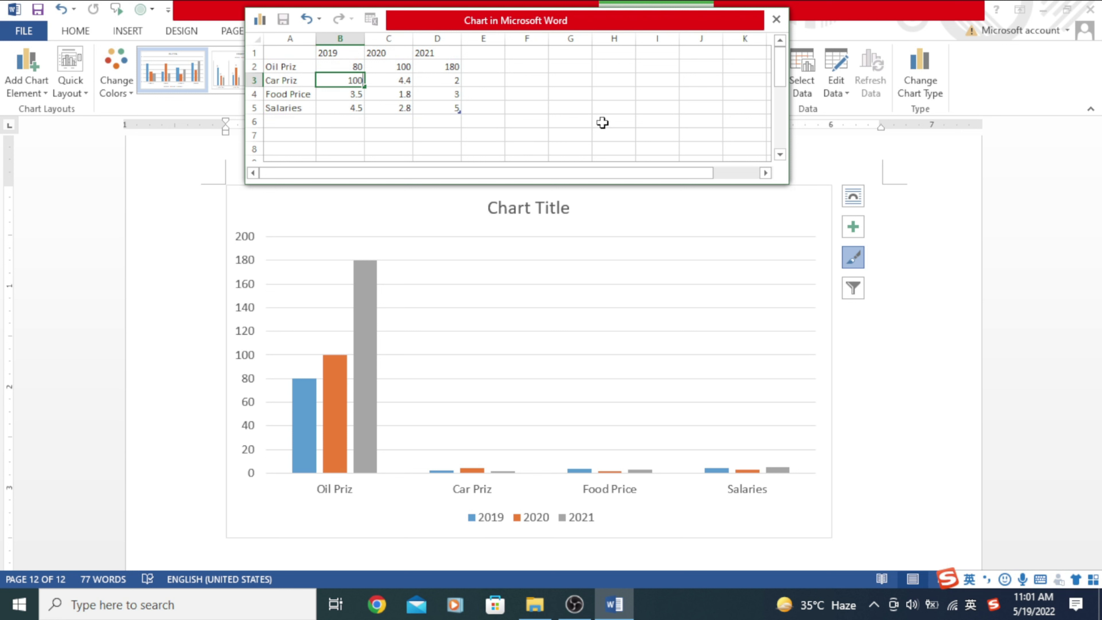
key("Tab")
type("80")
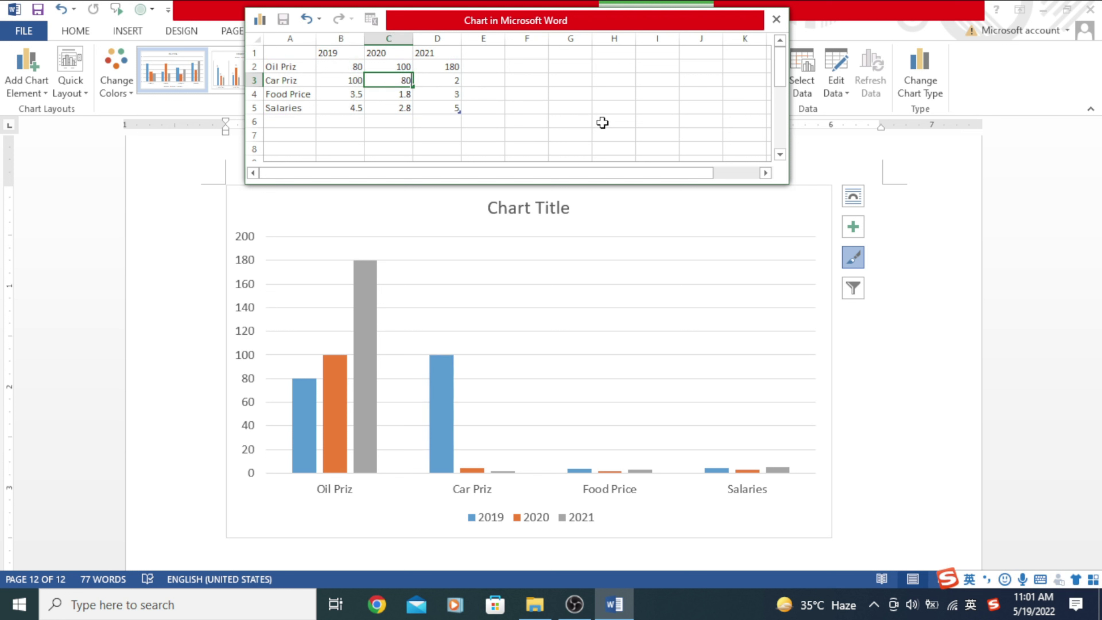
key("Tab")
type("70")
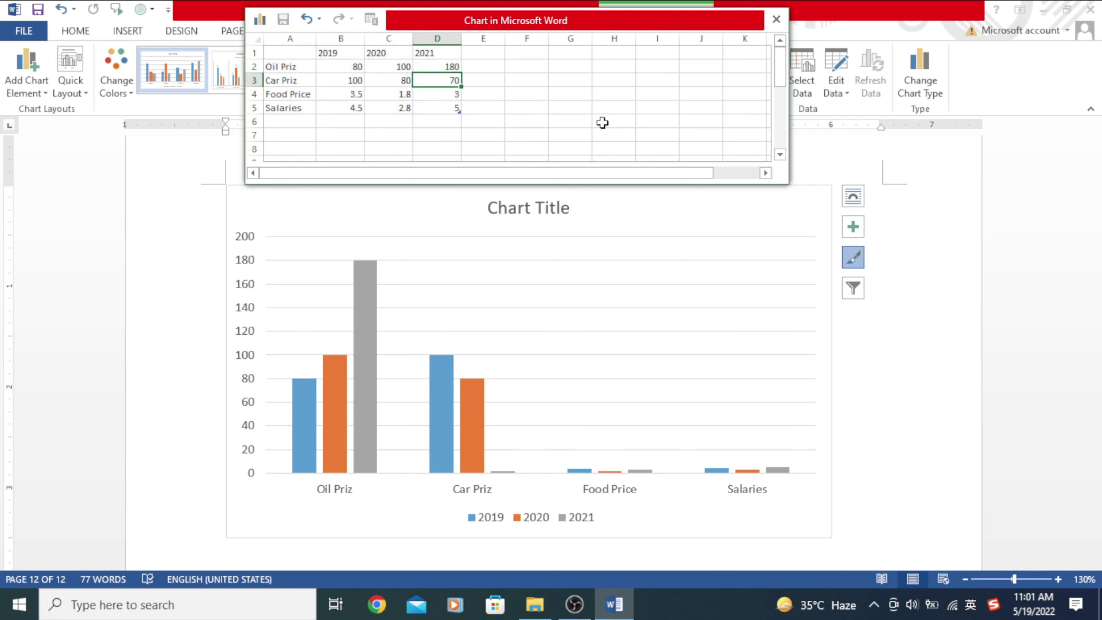
key("Return")
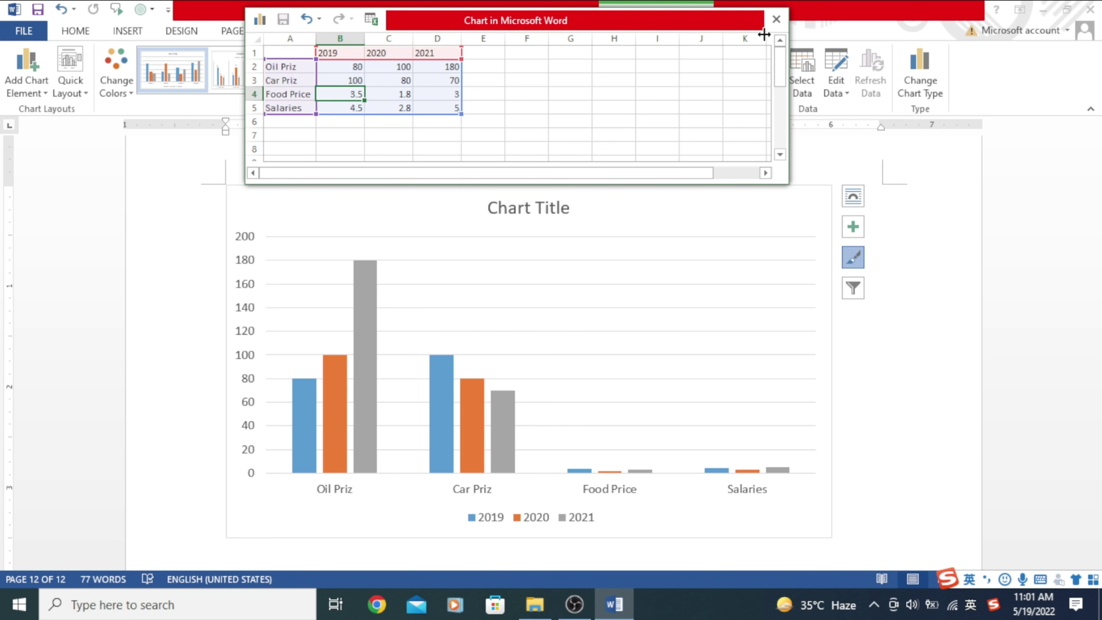
Close the chart data sheet and apply the gridlined chart style with the legend on top.
left_click(776, 20)
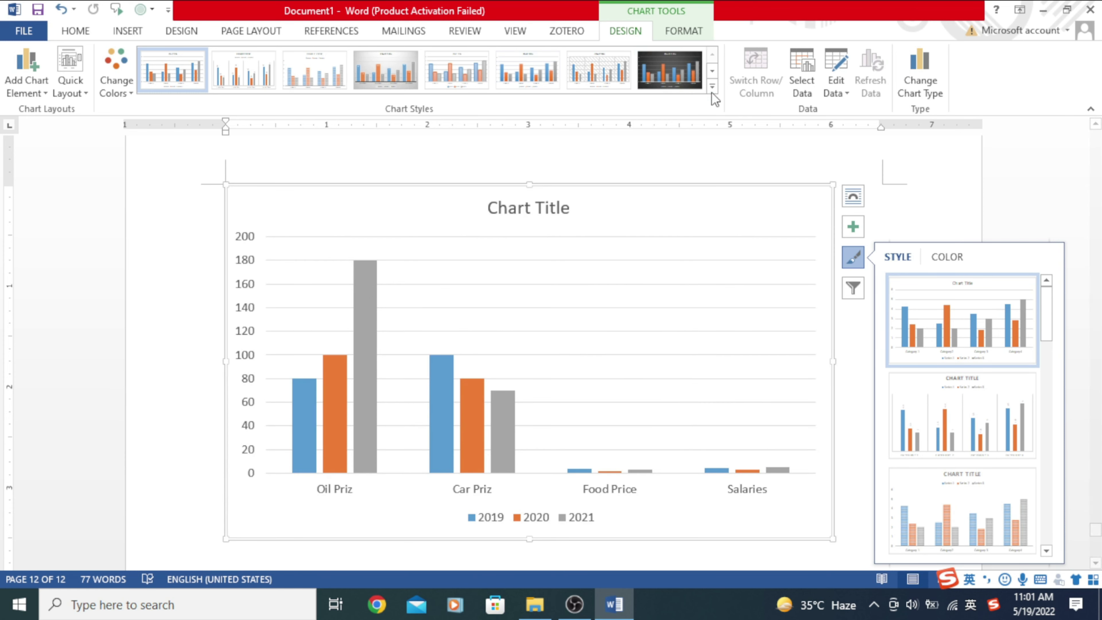
left_click(710, 90)
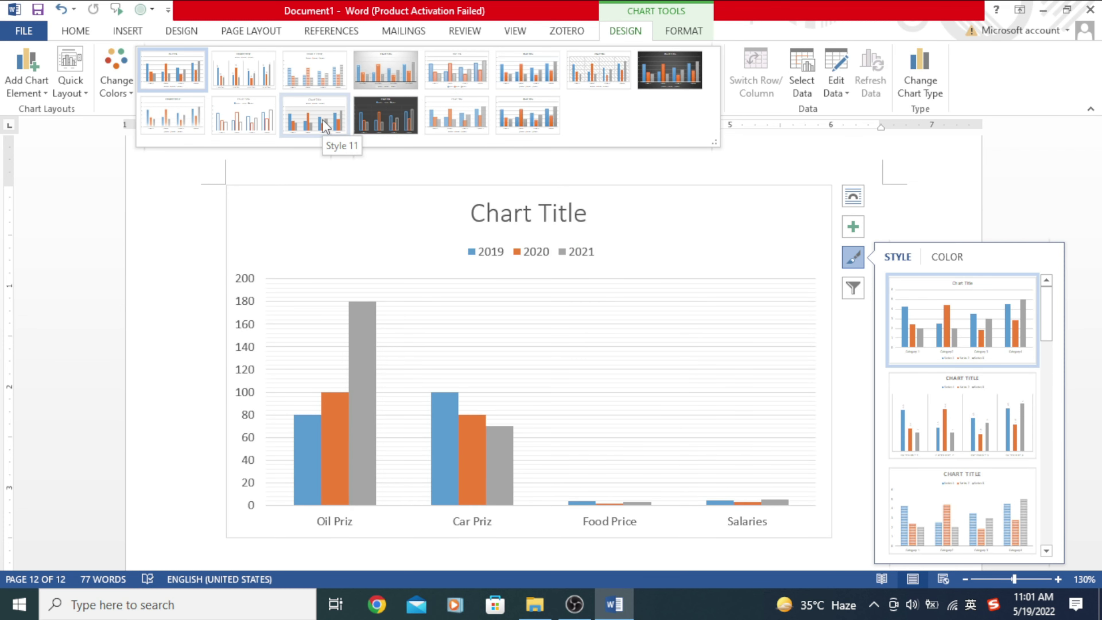
left_click(325, 127)
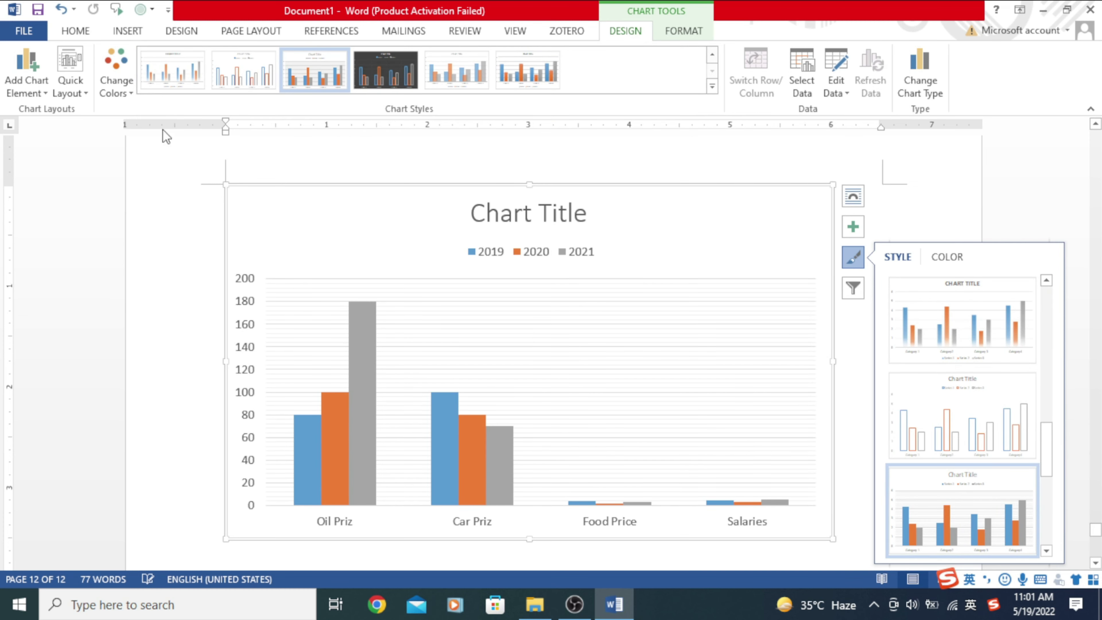
Recolour the chart series with the green, blue and yellow Colorful palette.
left_click(125, 92)
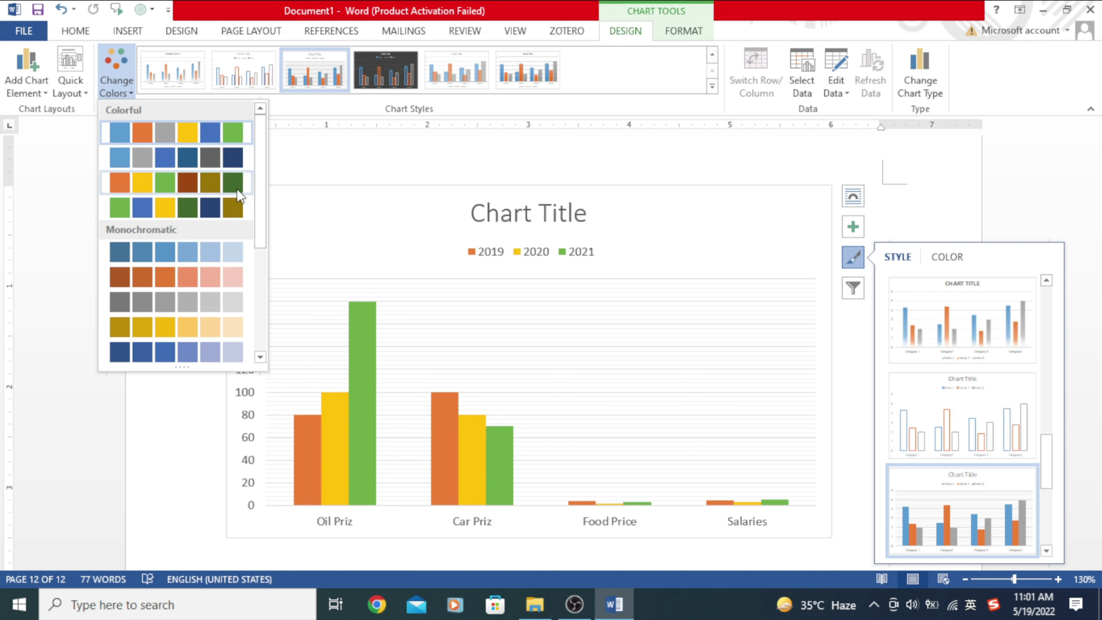
left_click(138, 209)
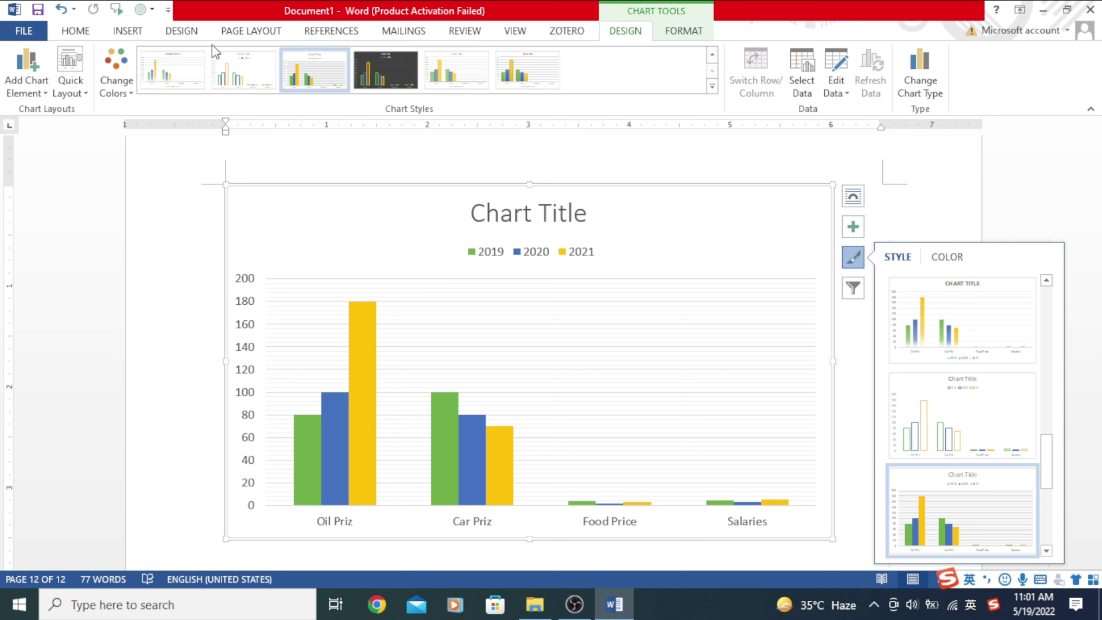
left_click(127, 33)
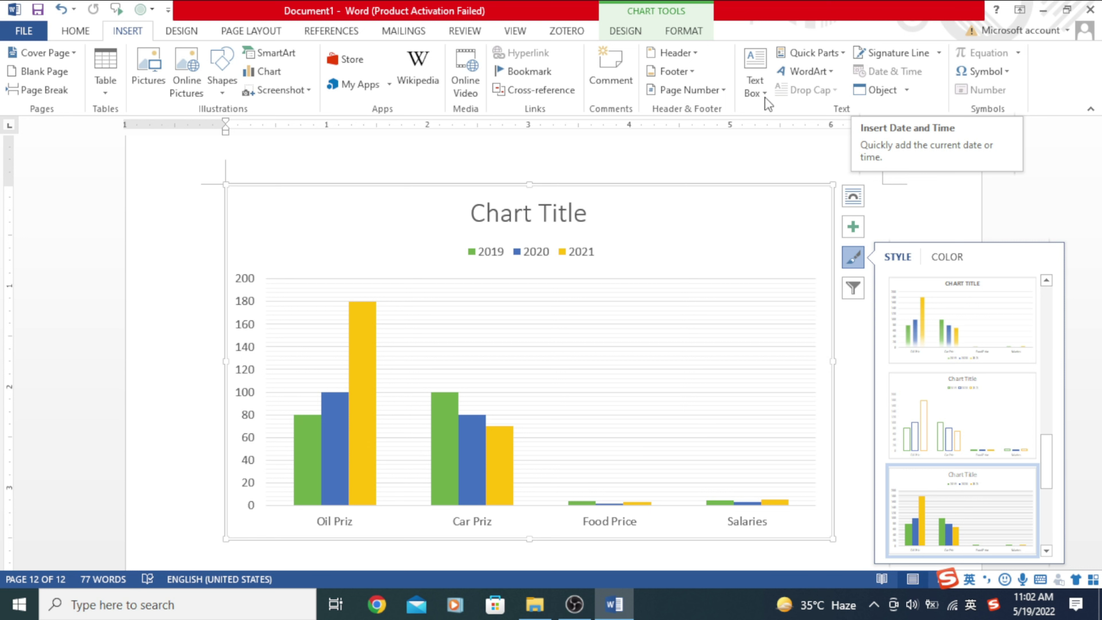
Scroll from the page-12 chart back up to the opening paragraph on page 1.
scroll(455, 195, "down", 2)
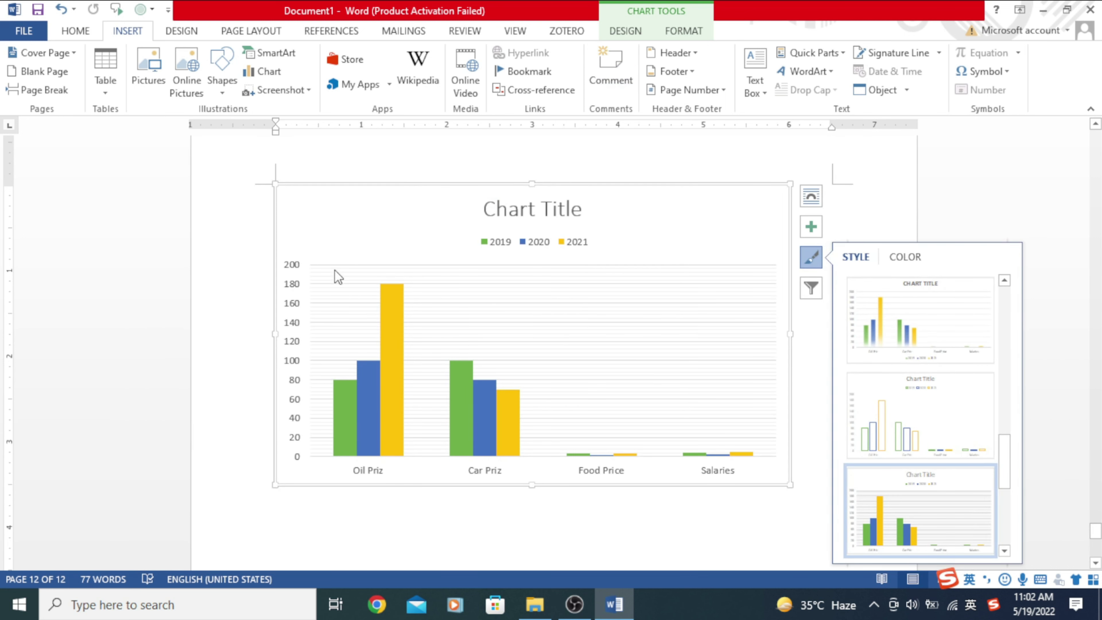
scroll(528, 235, "up", 5)
scroll(528, 235, "up", 5)
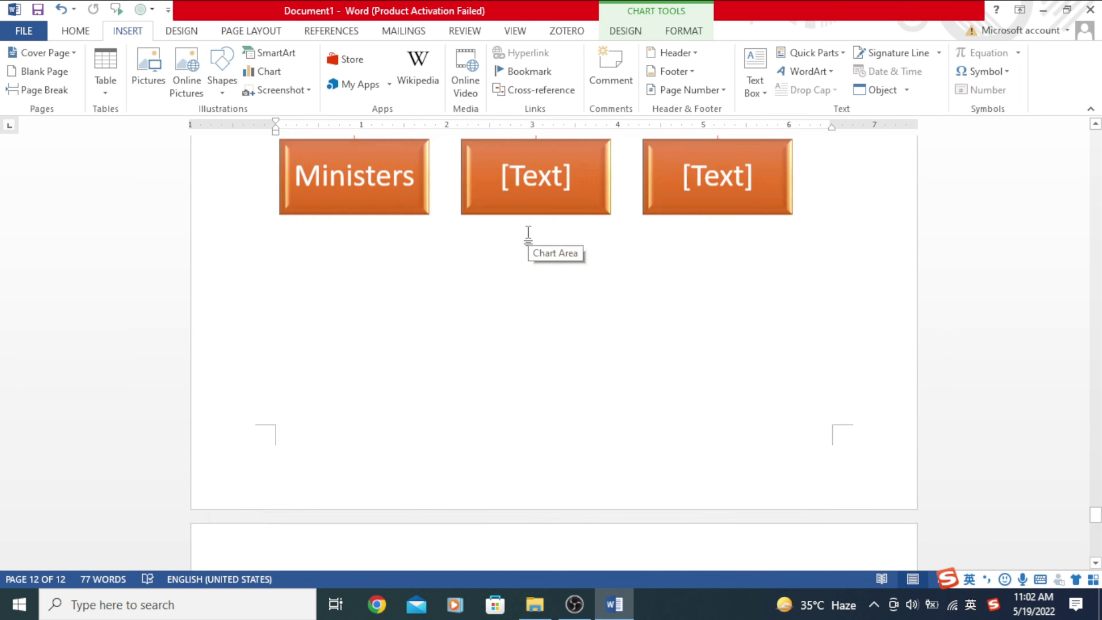
scroll(528, 234, "up", 5)
scroll(528, 232, "up", 5)
scroll(527, 232, "up", 5)
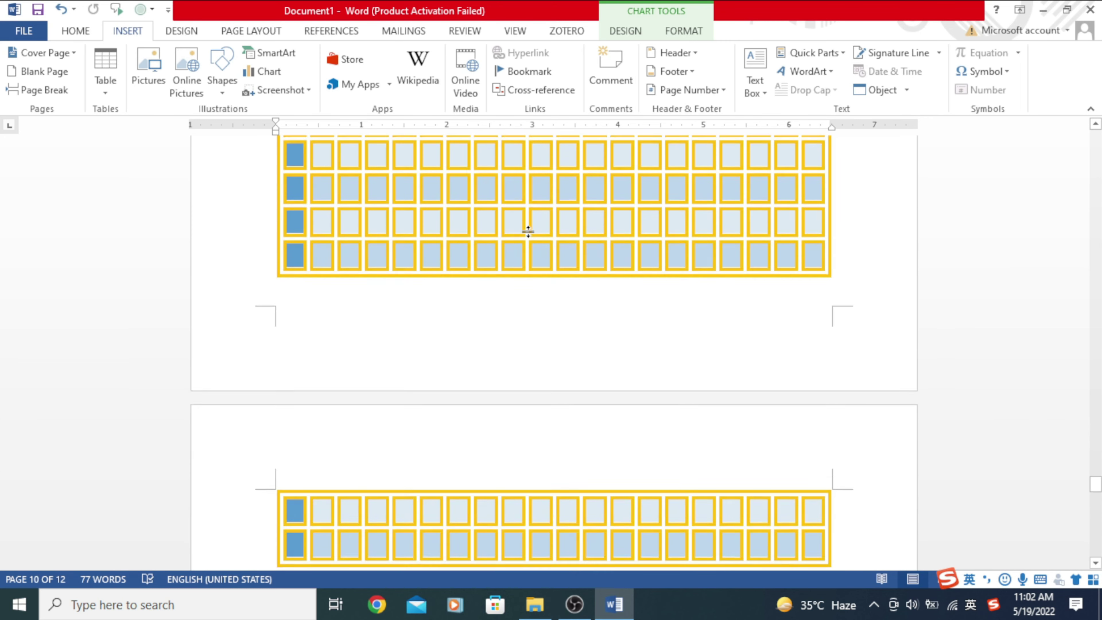
scroll(528, 232, "up", 5)
scroll(527, 232, "up", 5)
scroll(527, 232, "up", 5)
scroll(528, 232, "up", 5)
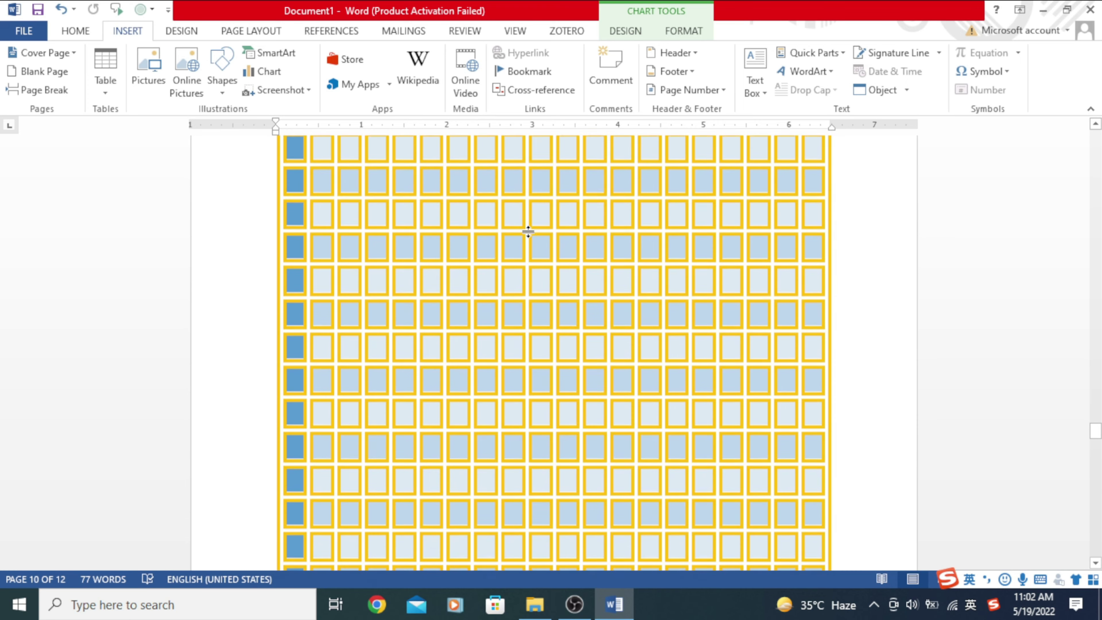
scroll(528, 232, "up", 5)
scroll(530, 232, "up", 5)
scroll(530, 232, "up", 3)
scroll(529, 232, "up", 3)
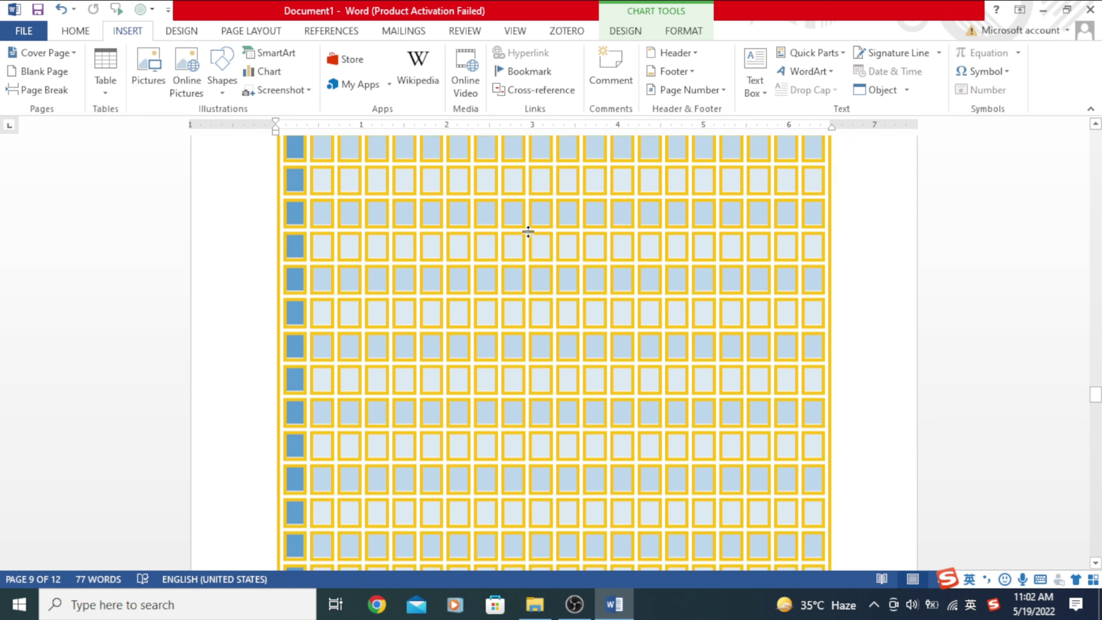
scroll(528, 232, "up", 3)
scroll(527, 232, "up", 3)
scroll(528, 232, "down", 5)
scroll(528, 232, "down", 5)
scroll(527, 233, "up", 3)
scroll(528, 232, "up", 5)
scroll(528, 232, "up", 10)
scroll(528, 232, "up", 9)
scroll(528, 232, "down", 8)
scroll(527, 232, "down", 8)
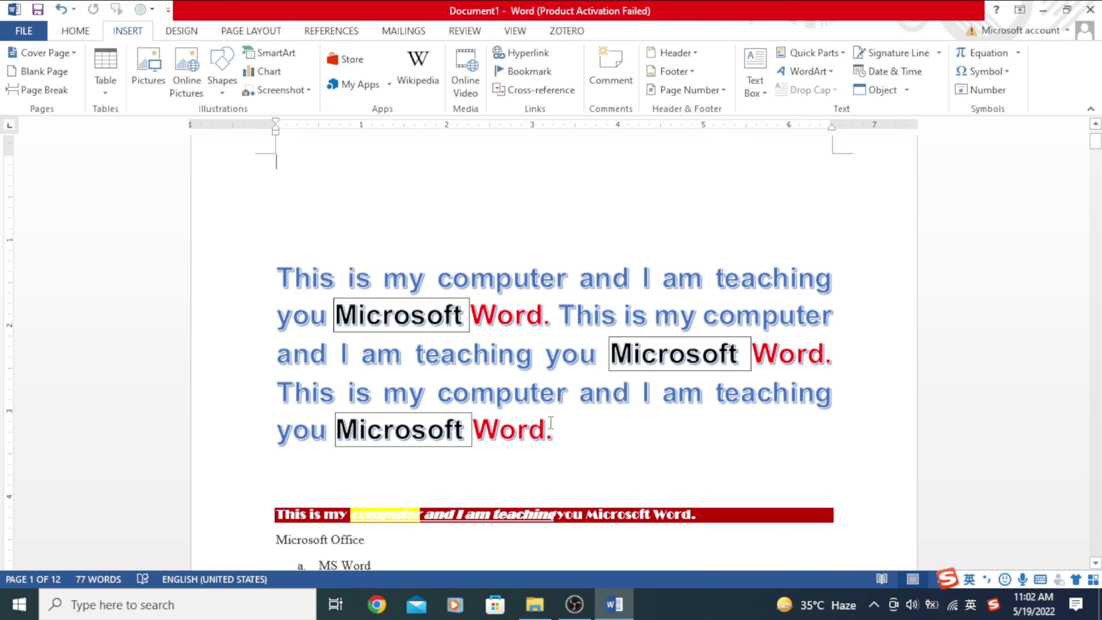
left_click_drag(551, 423, 473, 427)
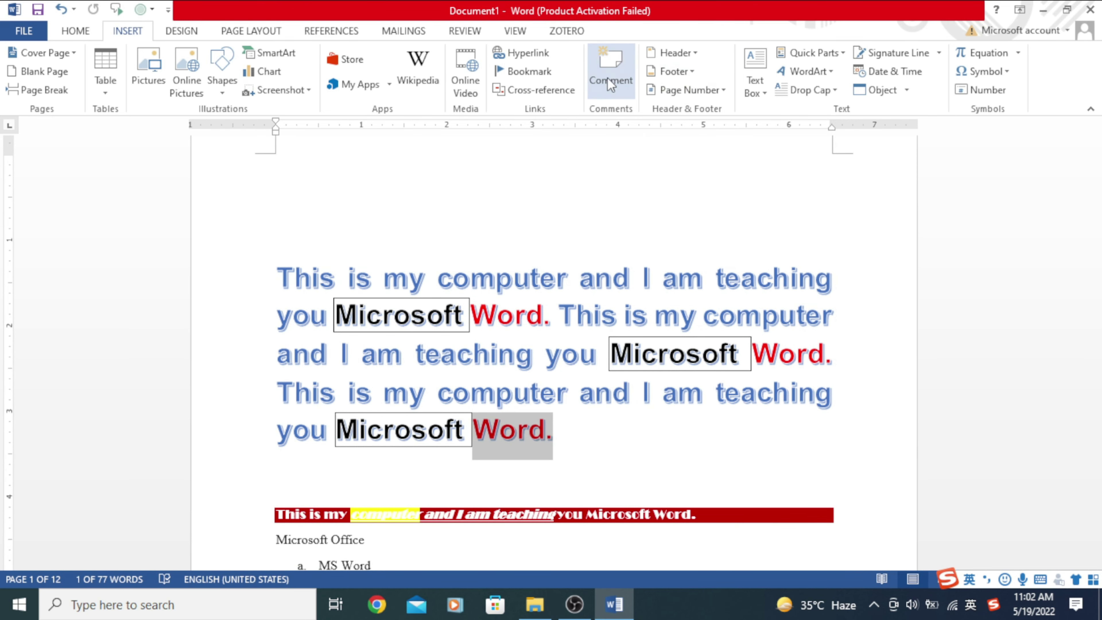
left_click(611, 82)
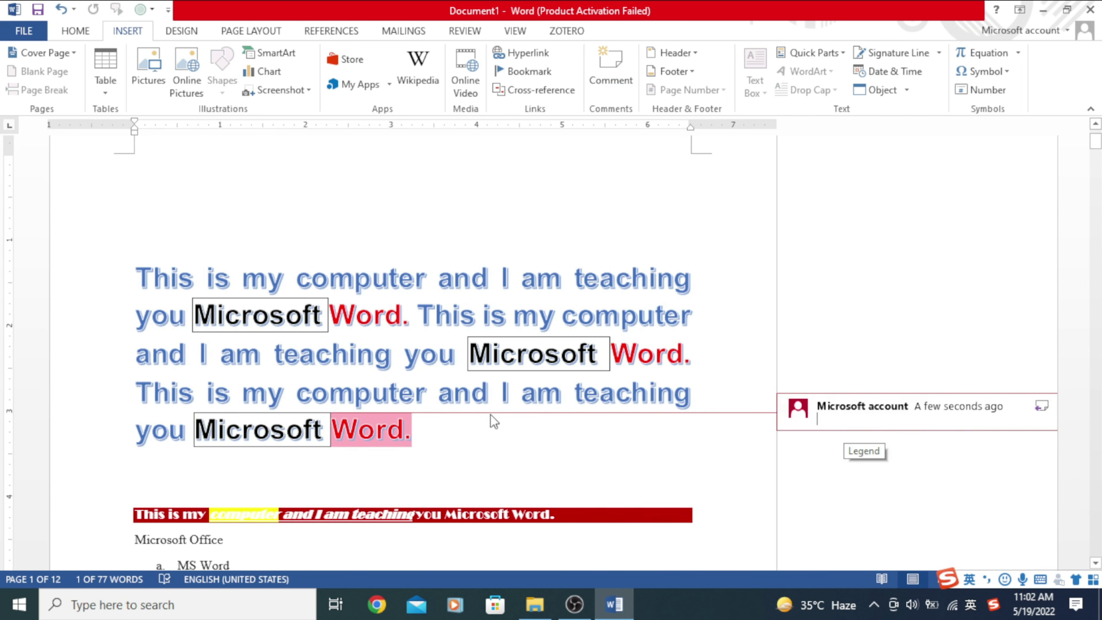
left_click(367, 431)
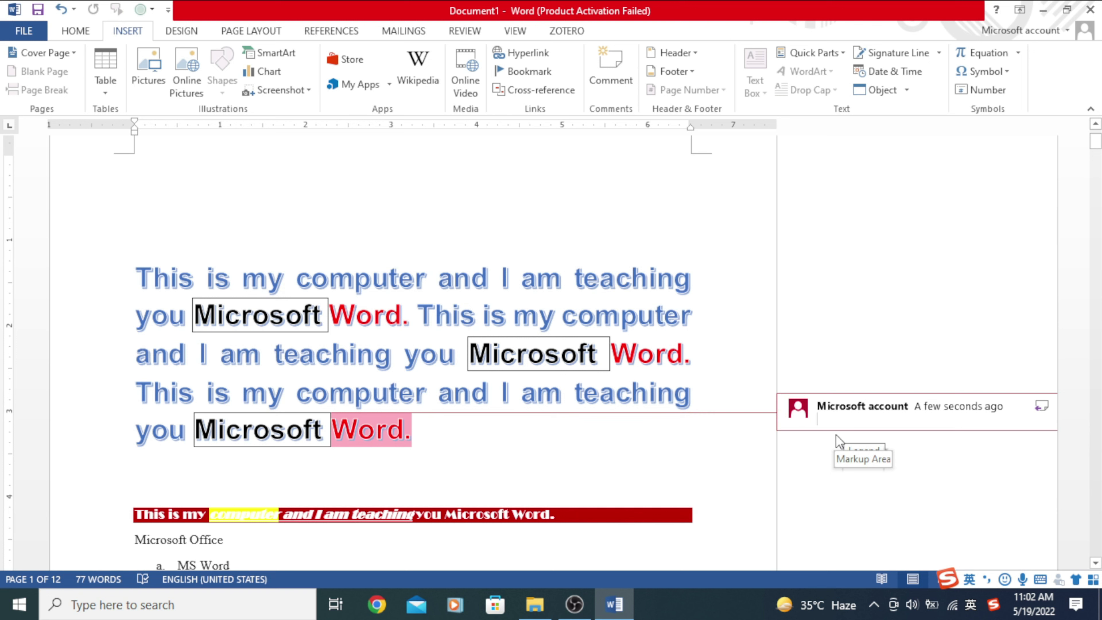
type("From Net")
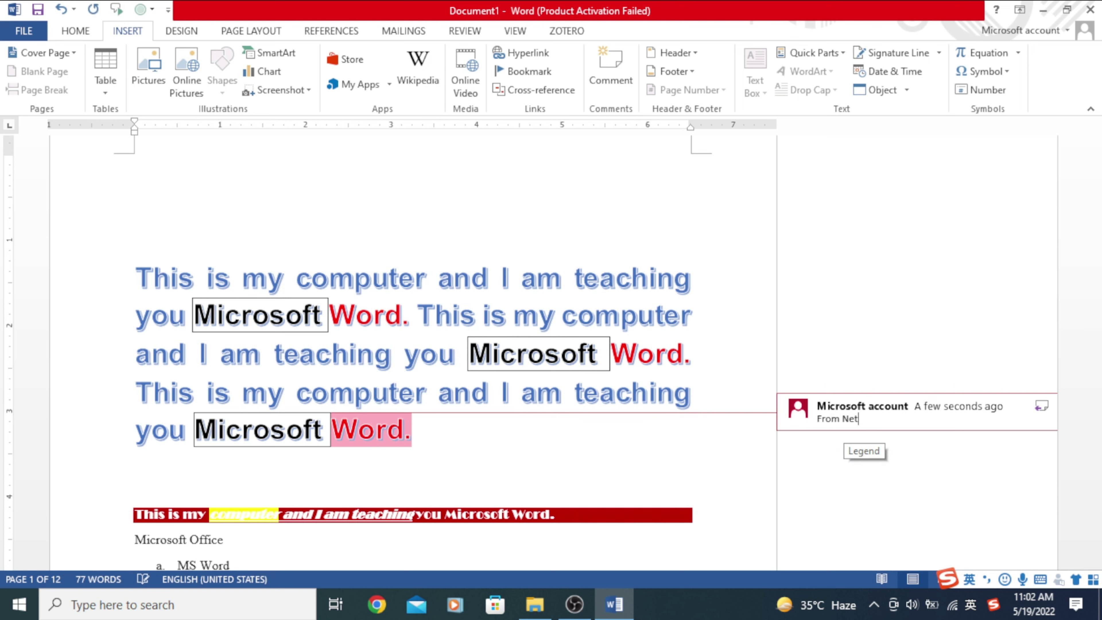
left_click(678, 458)
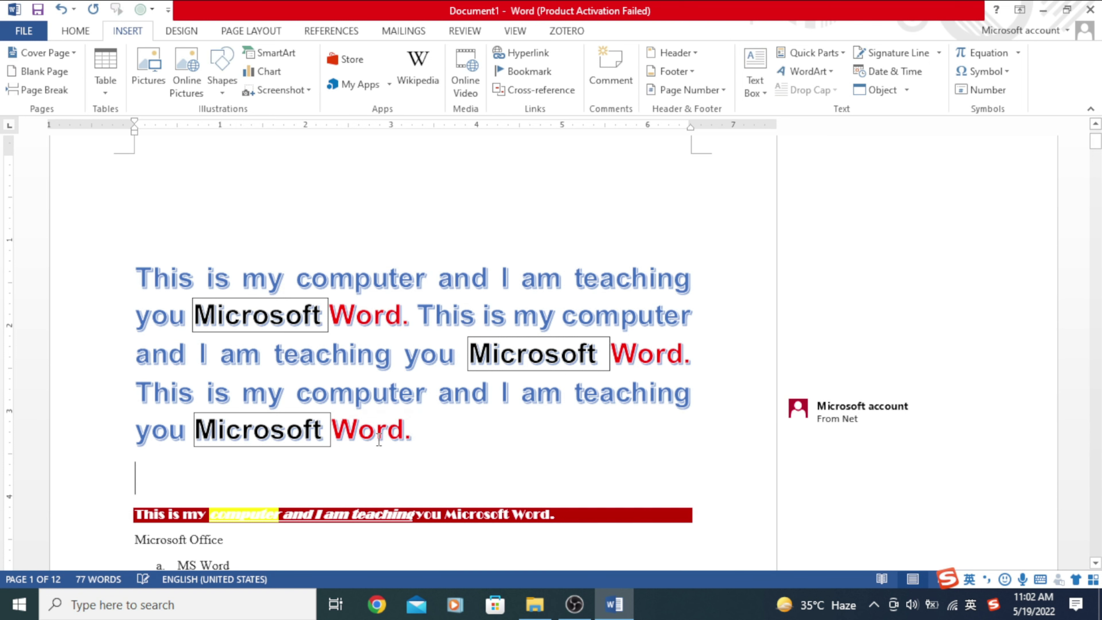
left_click(870, 428)
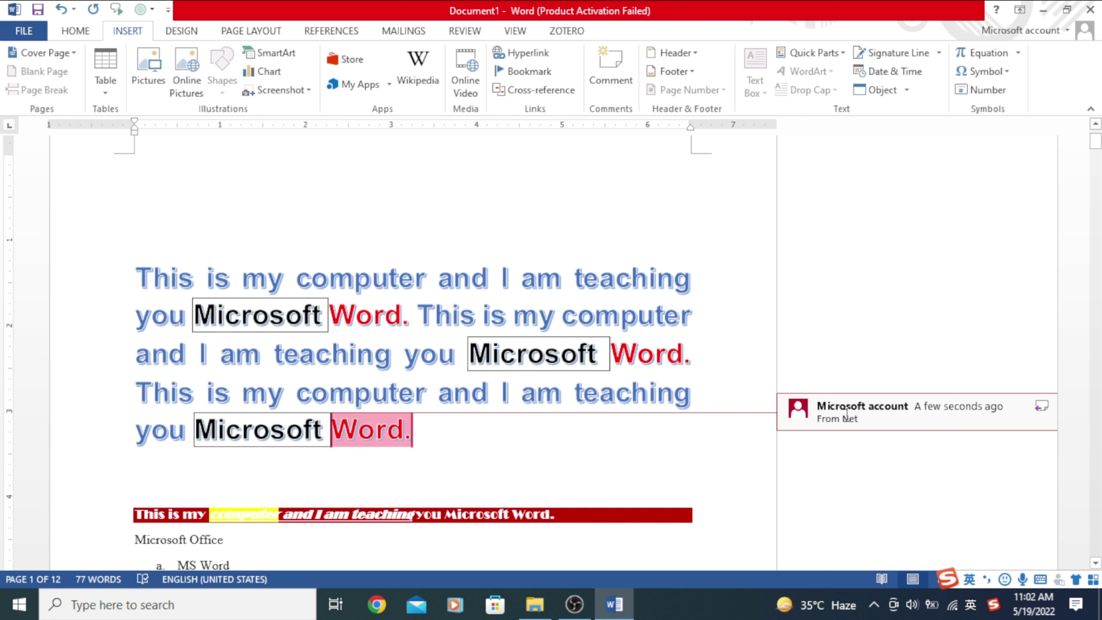
left_click(610, 70)
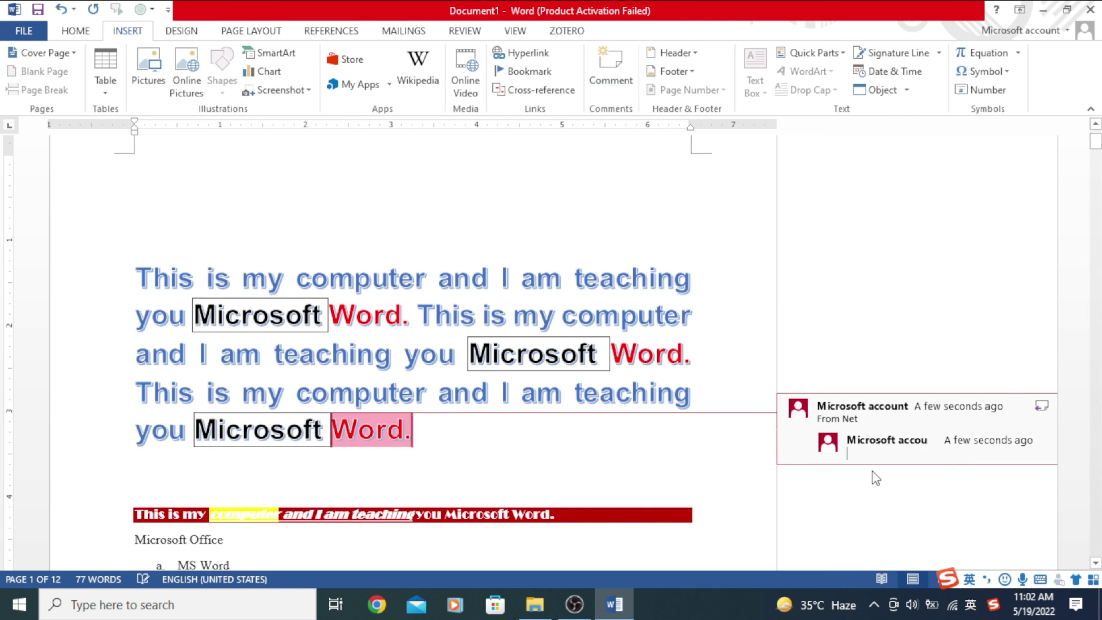
key("ctrl+z")
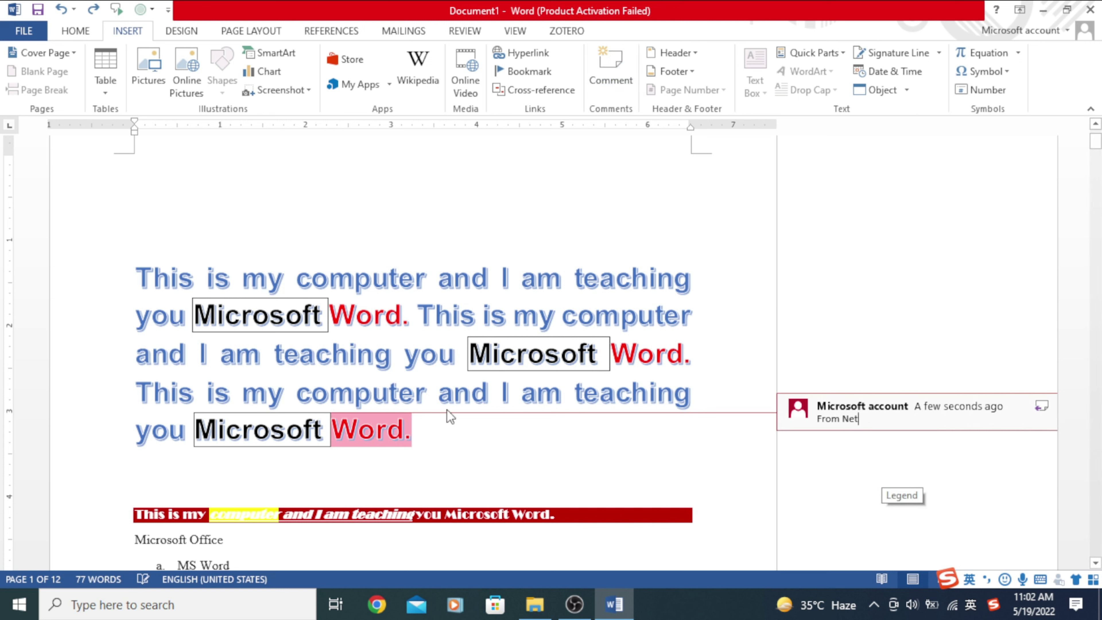
left_click_drag(413, 429, 195, 429)
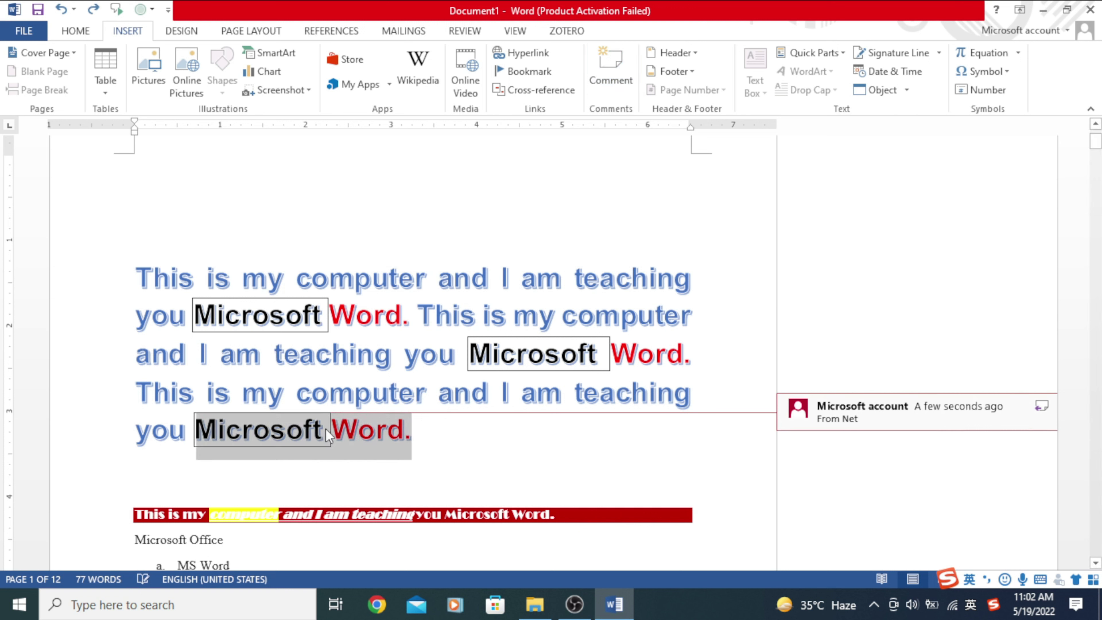
left_click(621, 87)
left_click(602, 459)
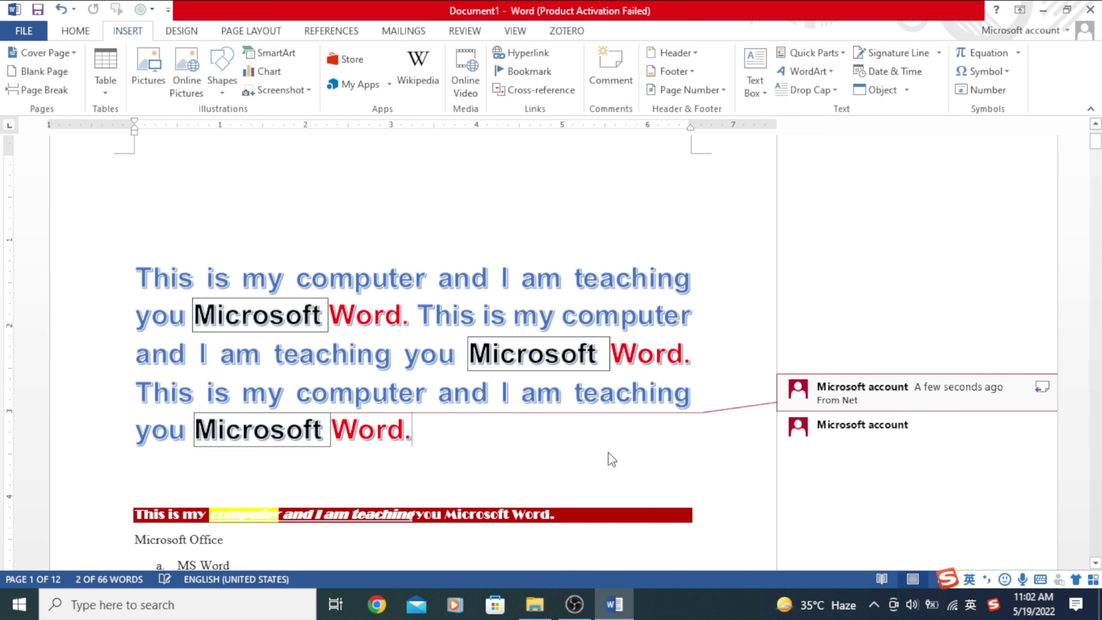
key("ctrl+z")
key("ctrl+z")
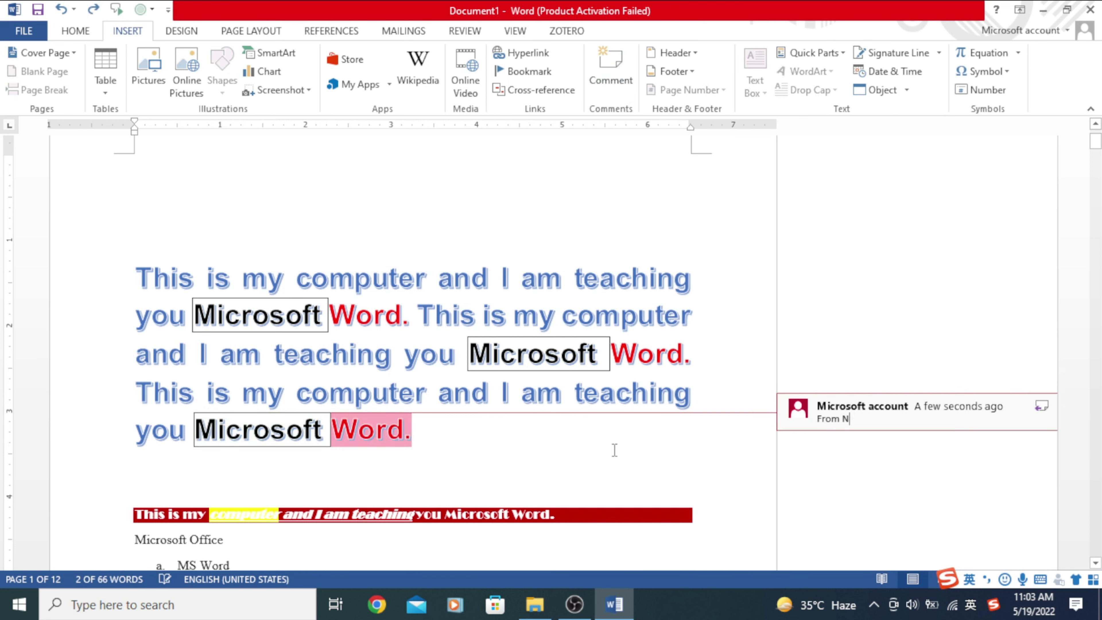
key("ctrl+z")
key("ctrl+z")
key("ctrl+z")
key("ctrl+z")
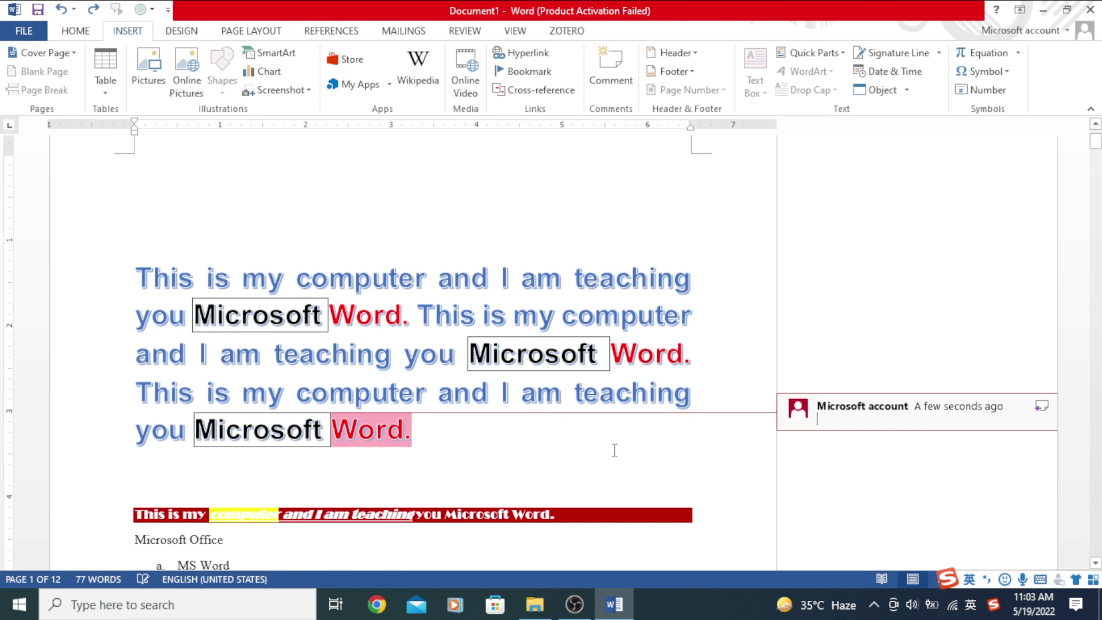
key("ctrl+z")
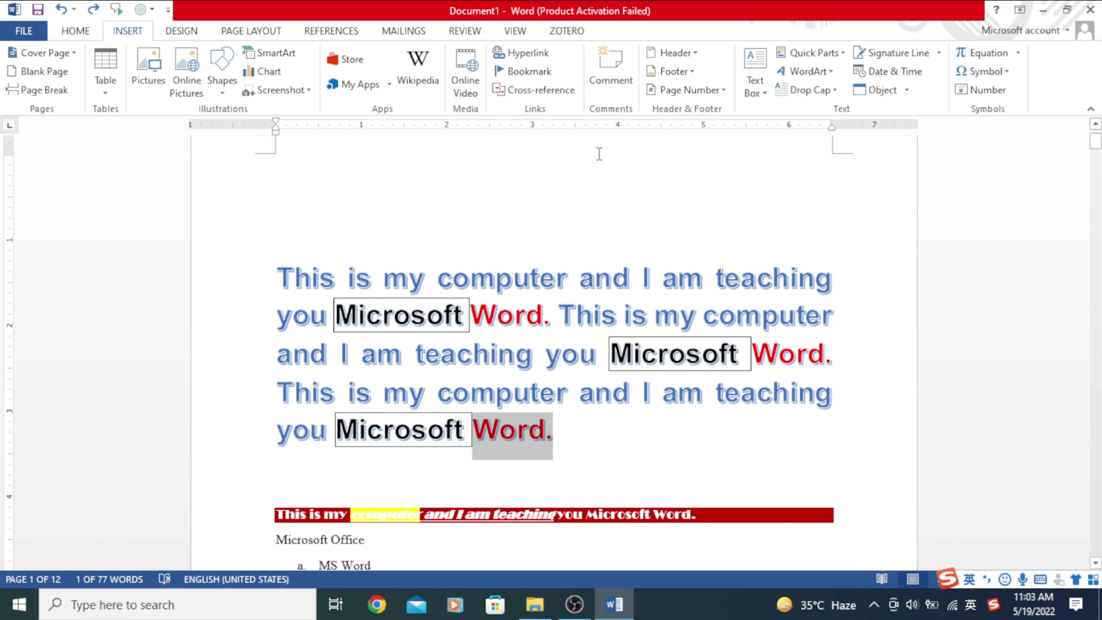
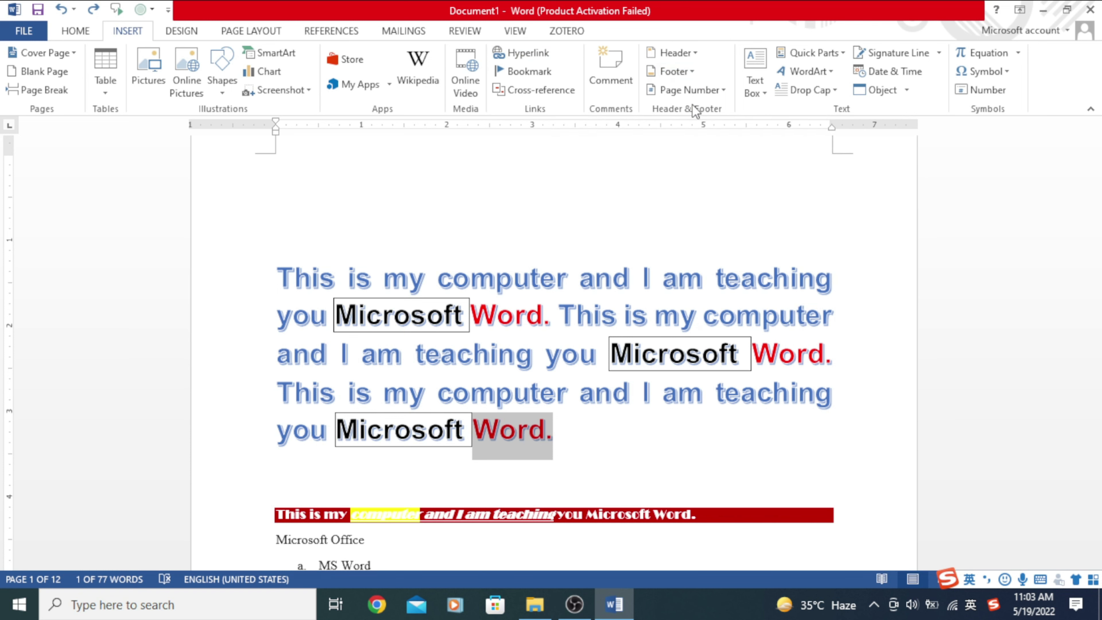
Insert a Blank header design at the top of the pages.
left_click(680, 52)
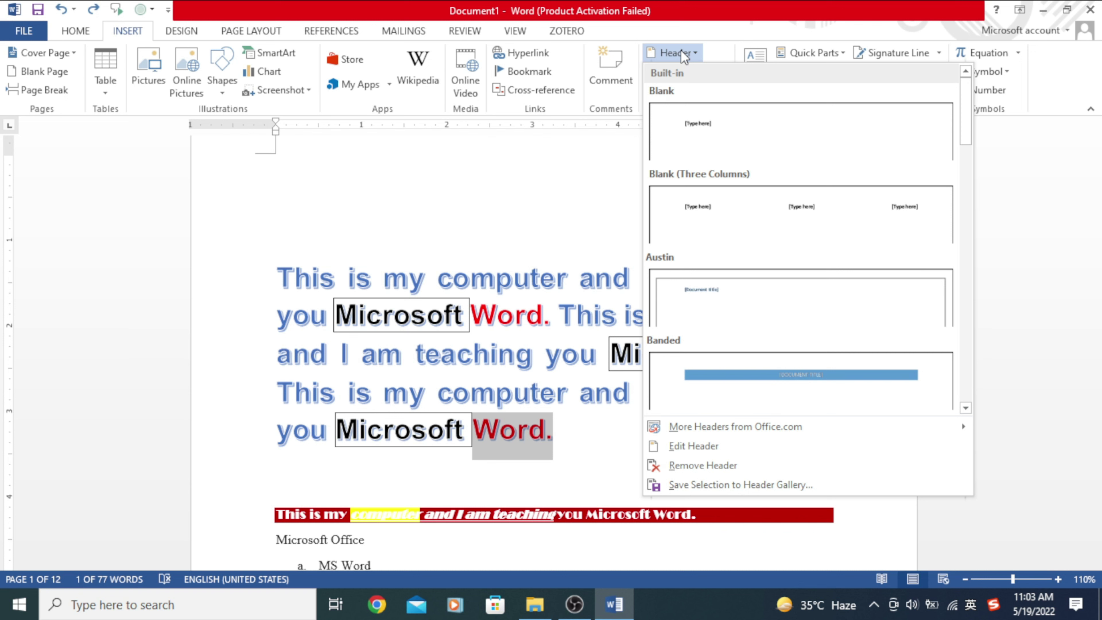
left_click(688, 52)
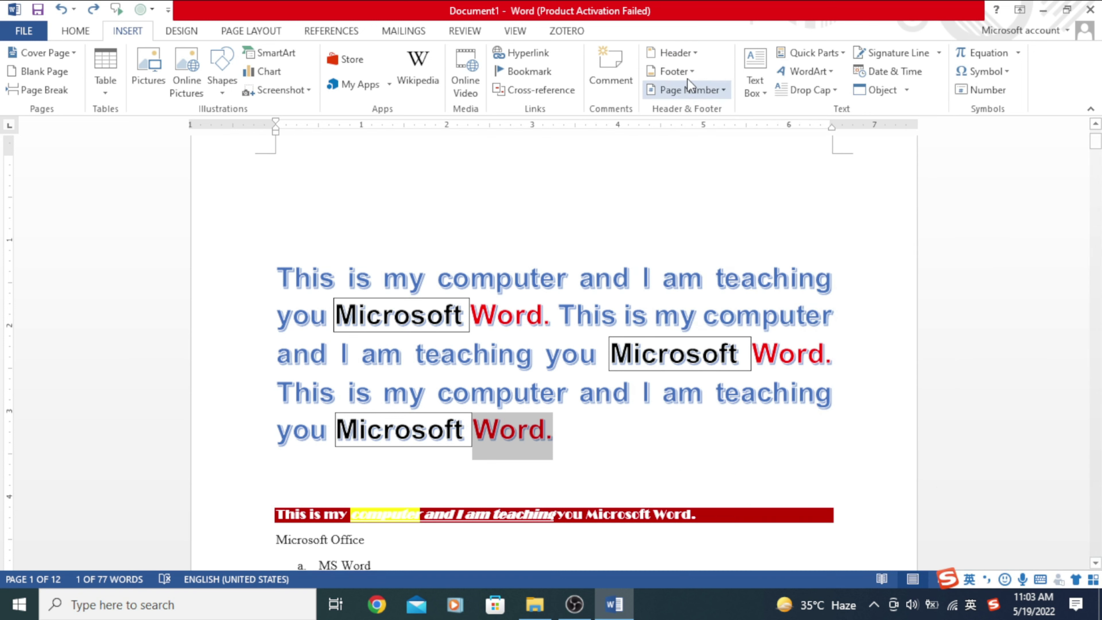
left_click(688, 60)
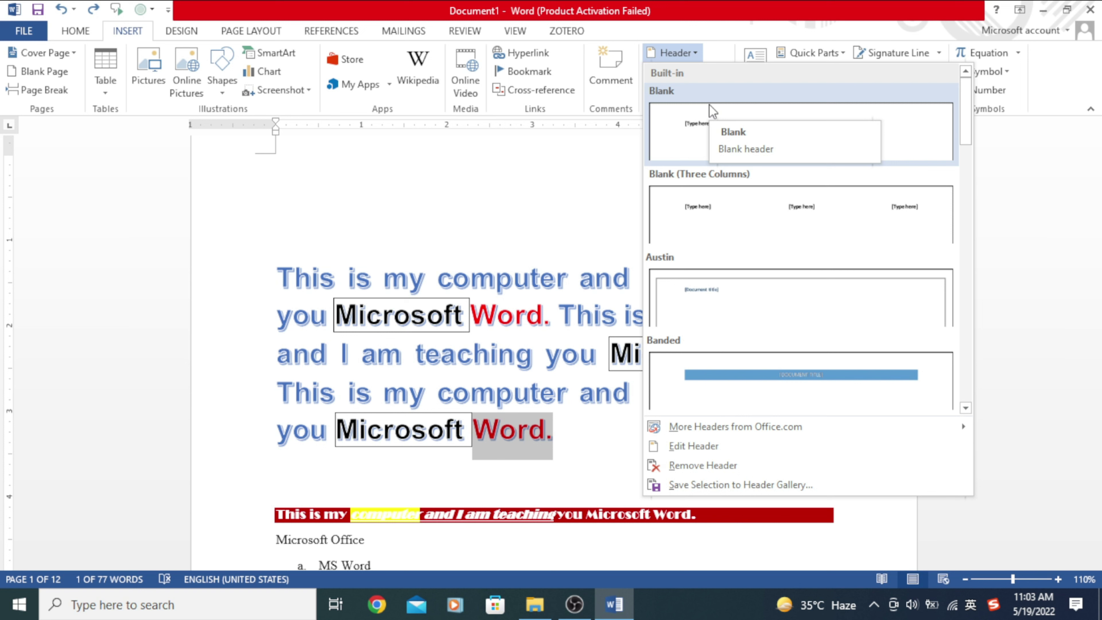
left_click(711, 112)
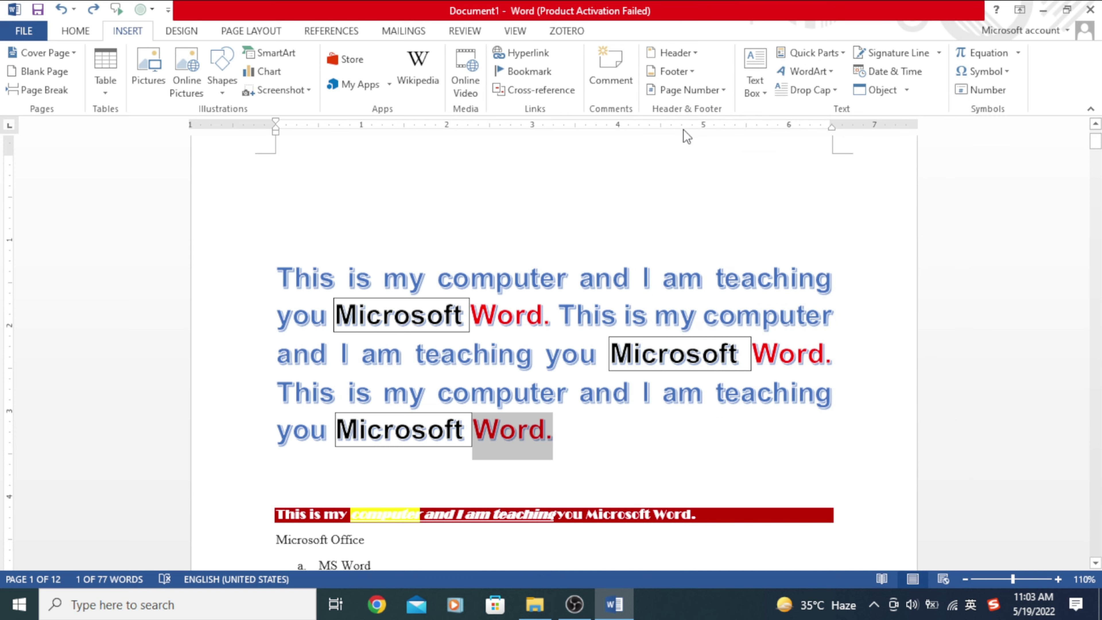
Replace the header placeholder with 'MI Series' and close header editing.
key("Delete")
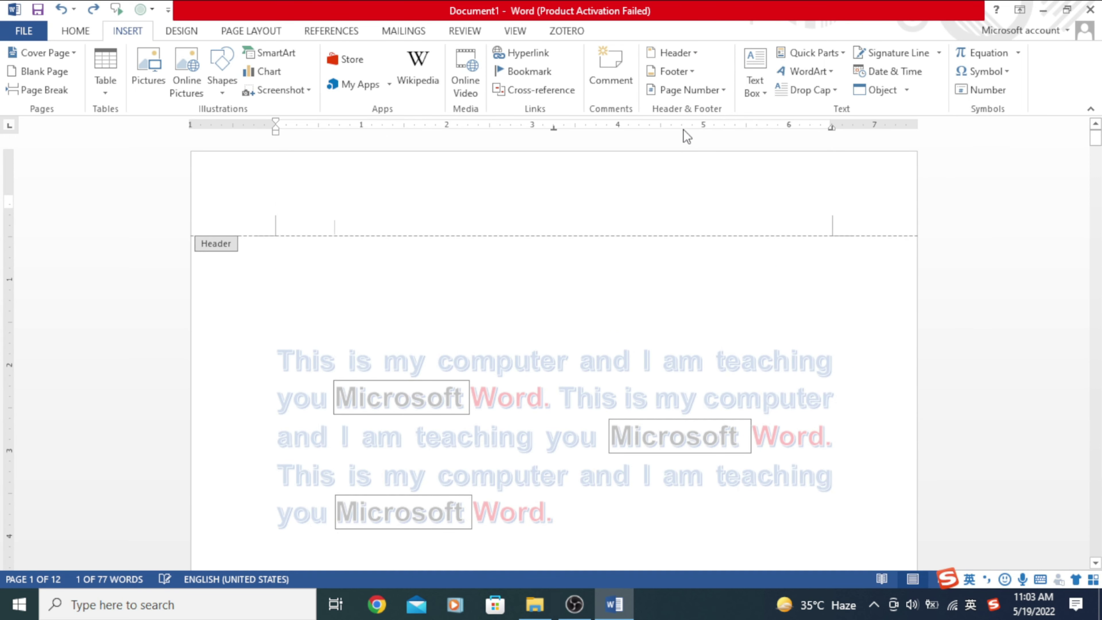
type("MISer")
key("BackSpace")
type("Series")
key("Return")
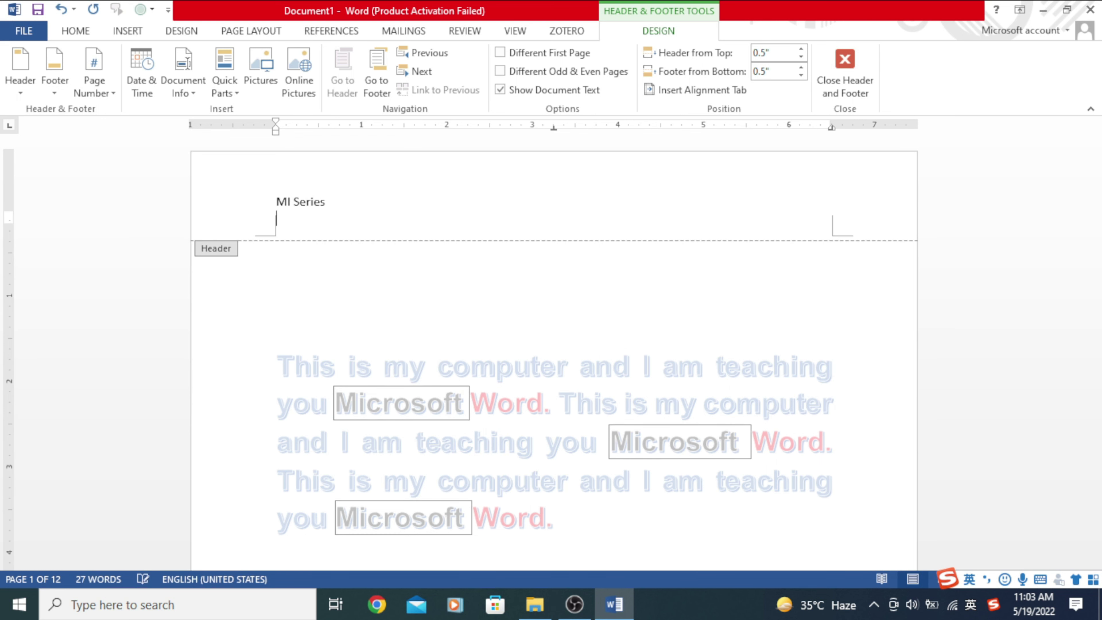
left_click(844, 72)
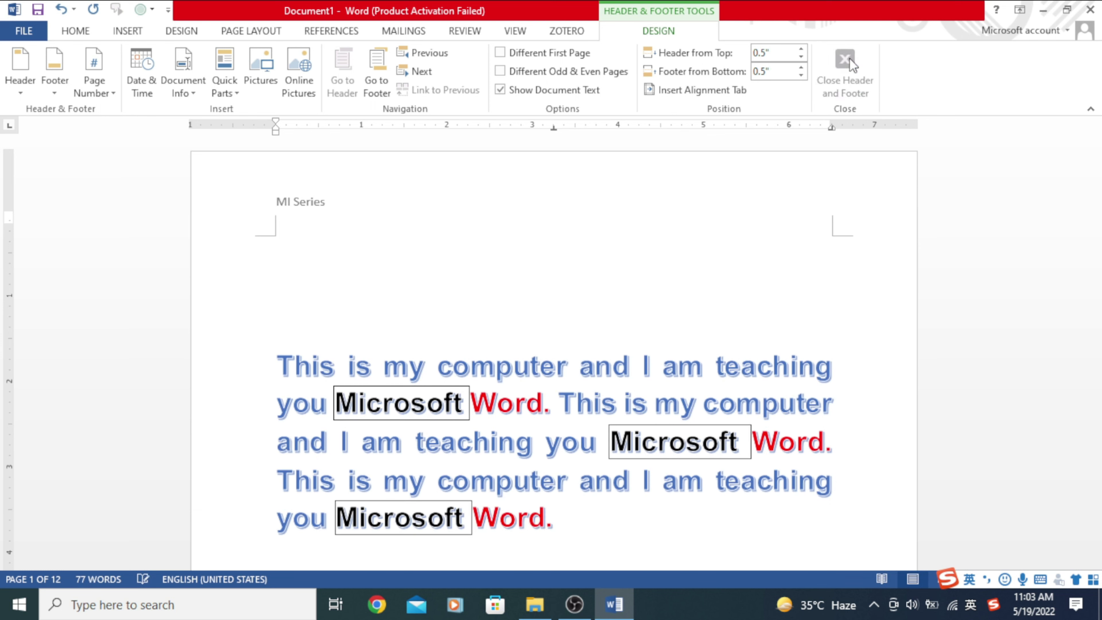
scroll(296, 239, "down", 3)
scroll(390, 278, "down", 2)
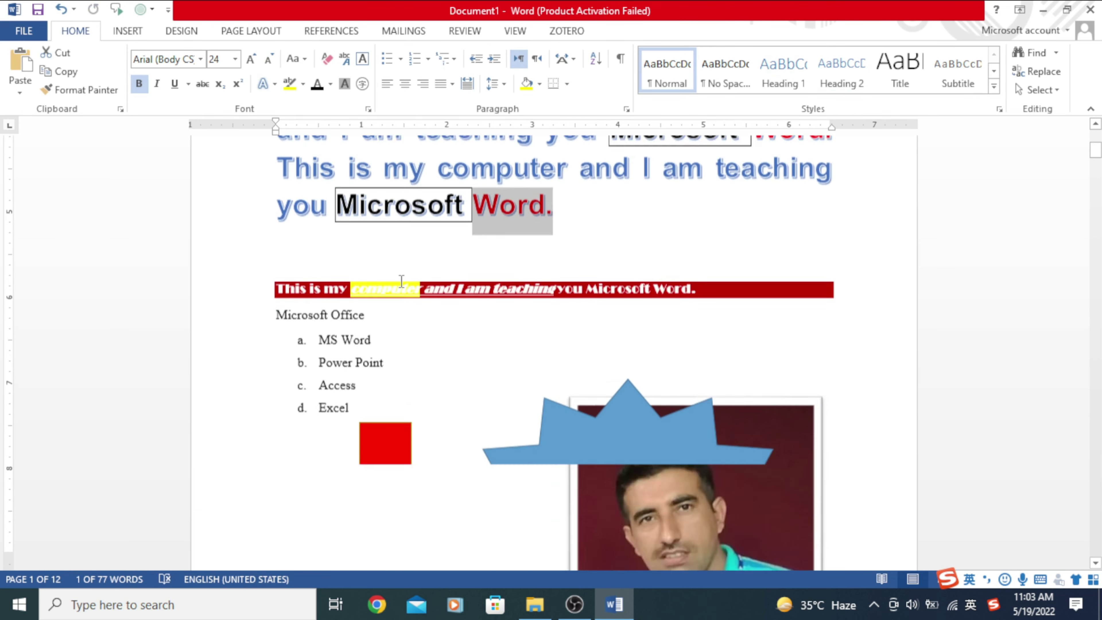
scroll(425, 298, "down", 6)
scroll(364, 322, "down", 5)
scroll(363, 322, "up", 2)
scroll(373, 320, "up", 5)
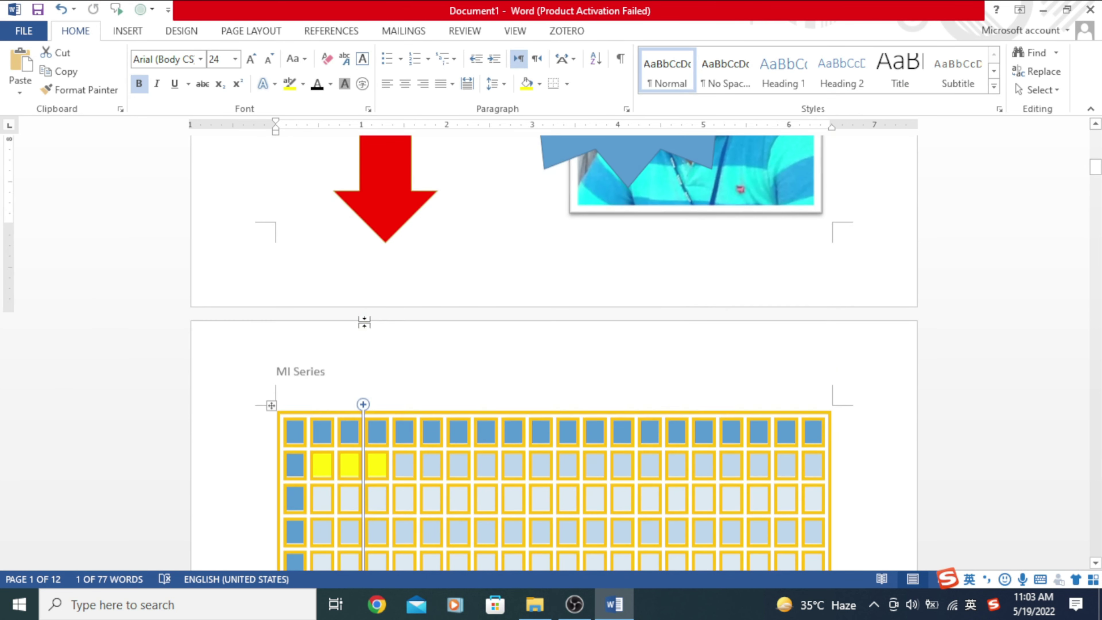
scroll(315, 381, "down", 1)
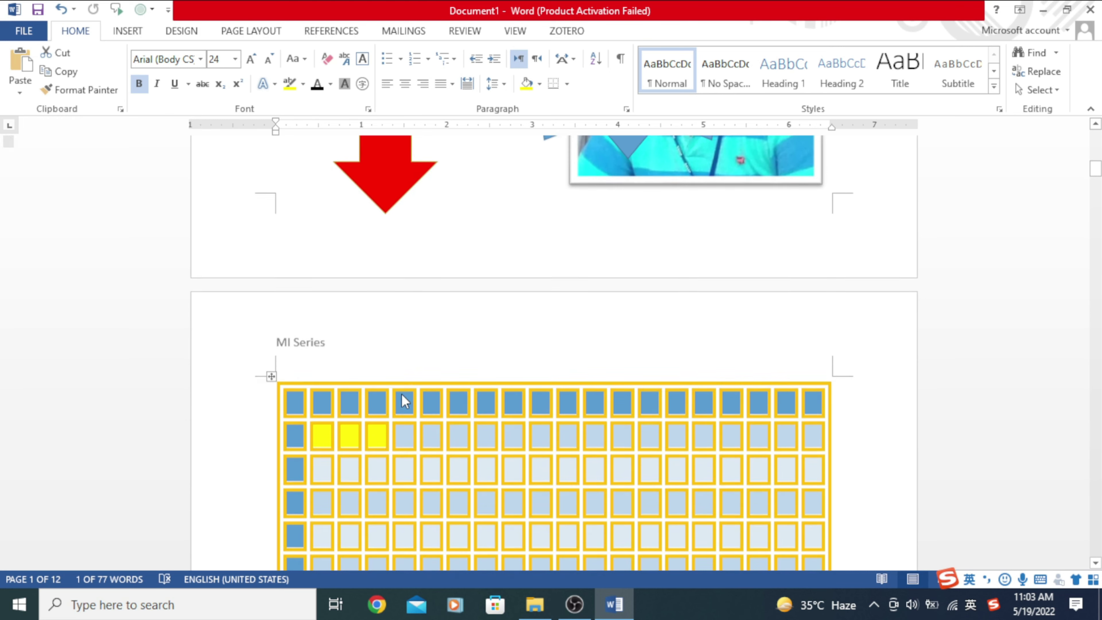
scroll(330, 374, "down", 7)
scroll(342, 374, "down", 8)
scroll(326, 303, "down", 5)
scroll(317, 260, "up", 3)
scroll(356, 288, "up", 2)
scroll(354, 299, "down", 4)
scroll(352, 310, "down", 3)
scroll(352, 310, "up", 6)
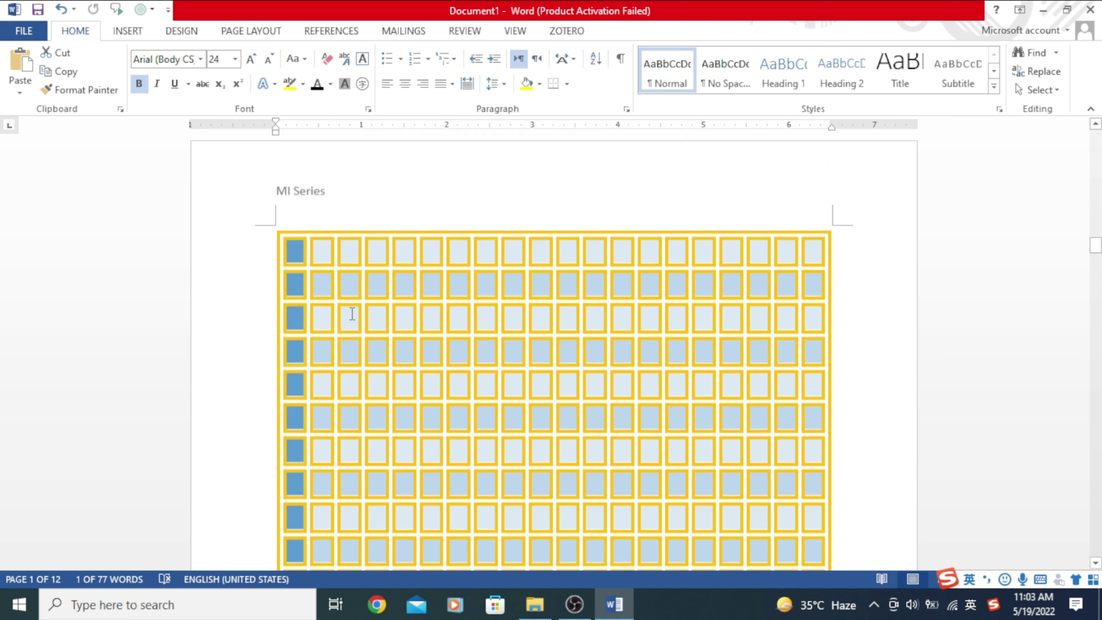
scroll(380, 237, "down", 10)
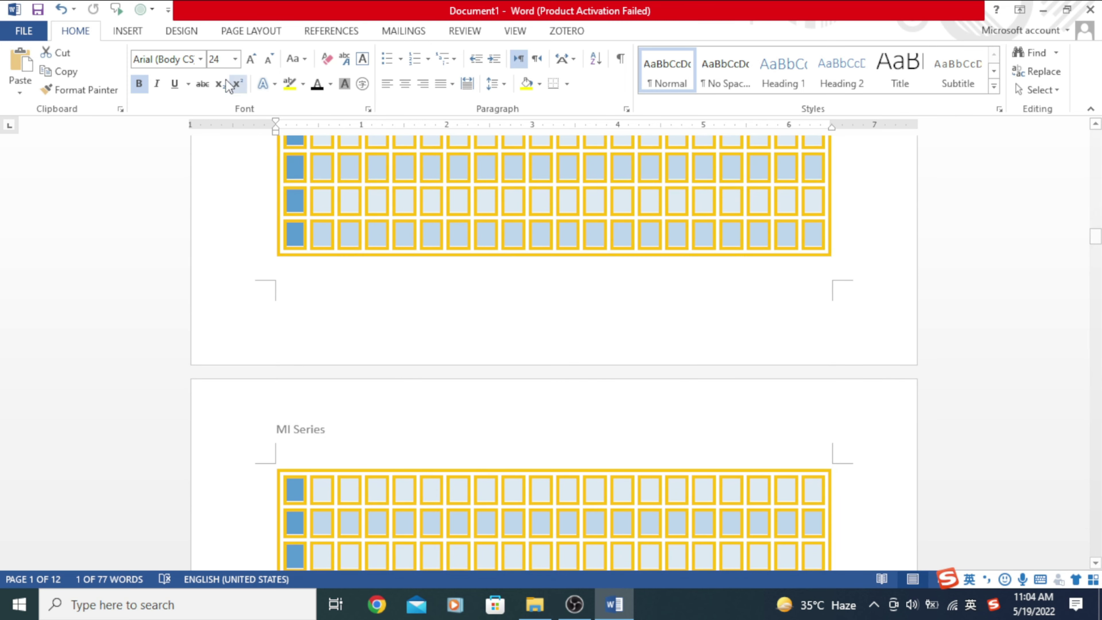
left_click(128, 33)
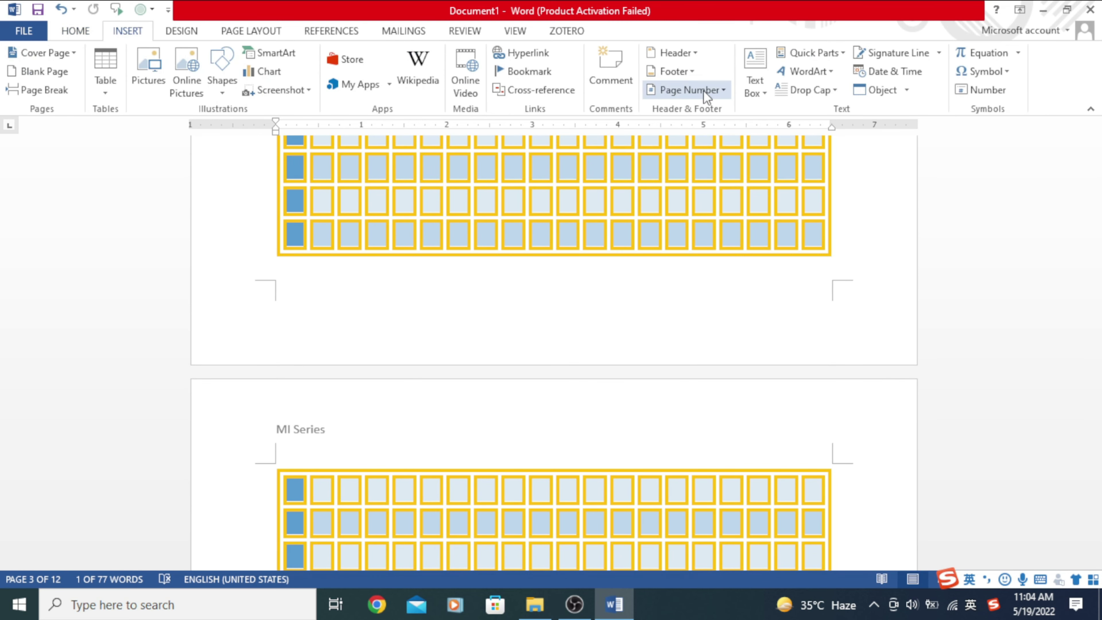
left_click(692, 72)
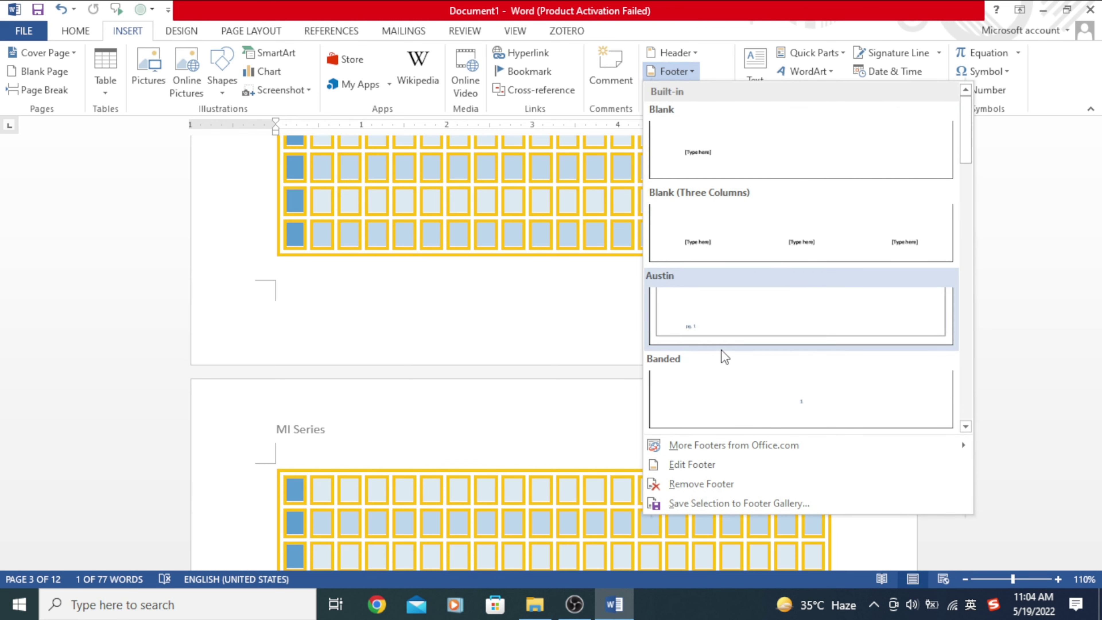
left_click(695, 48)
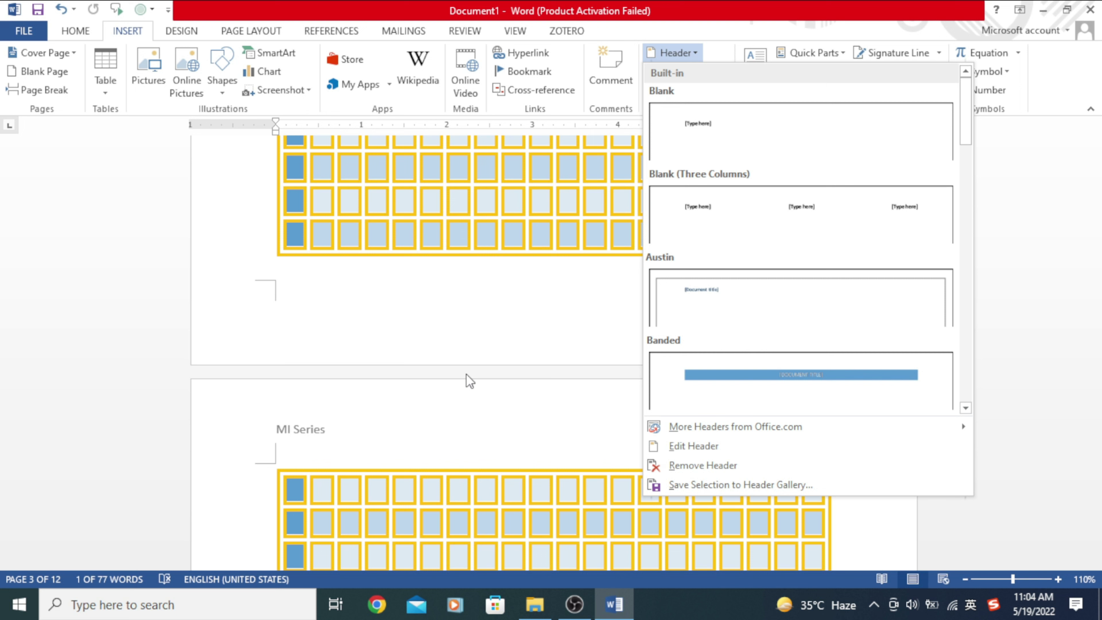
left_click(524, 351)
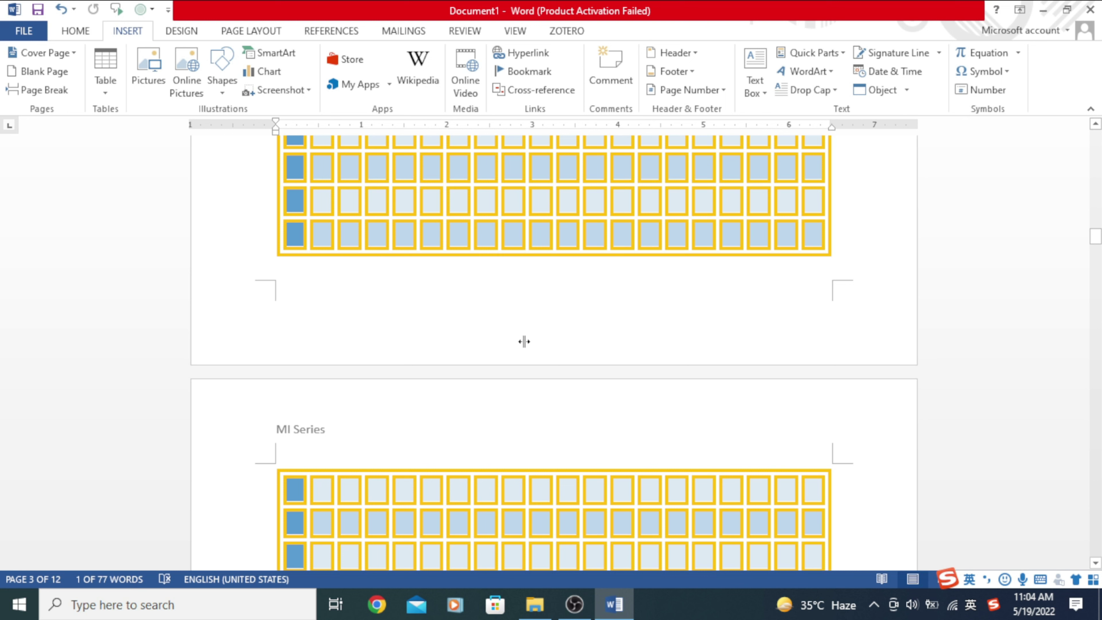
Add Page X of Y page numbering to the header and return to the body text.
left_click(699, 90)
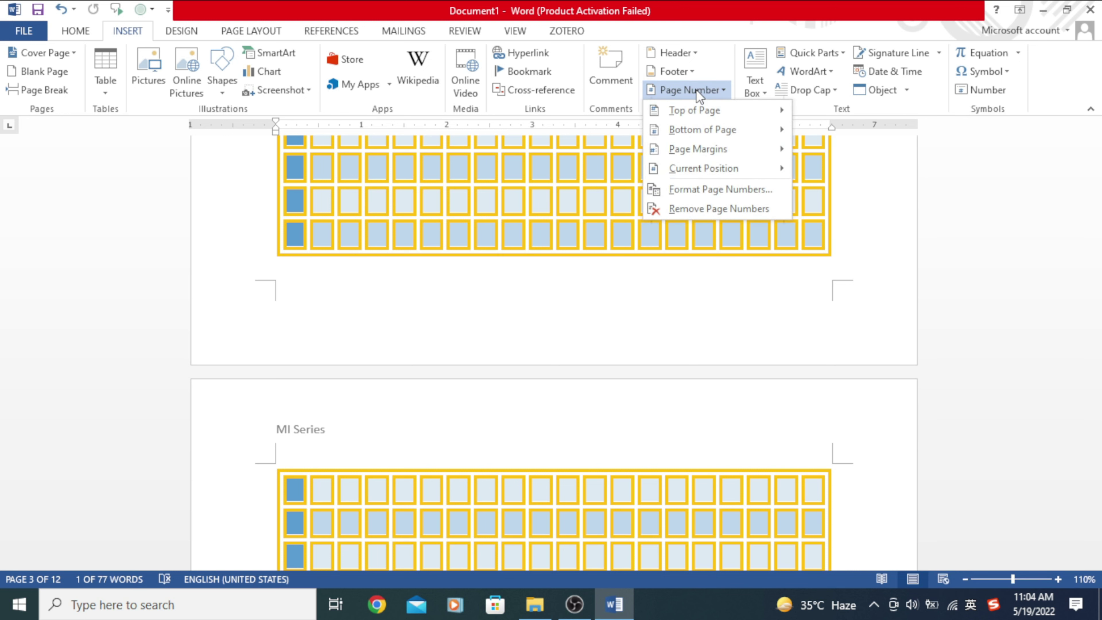
mouse_move(694, 110)
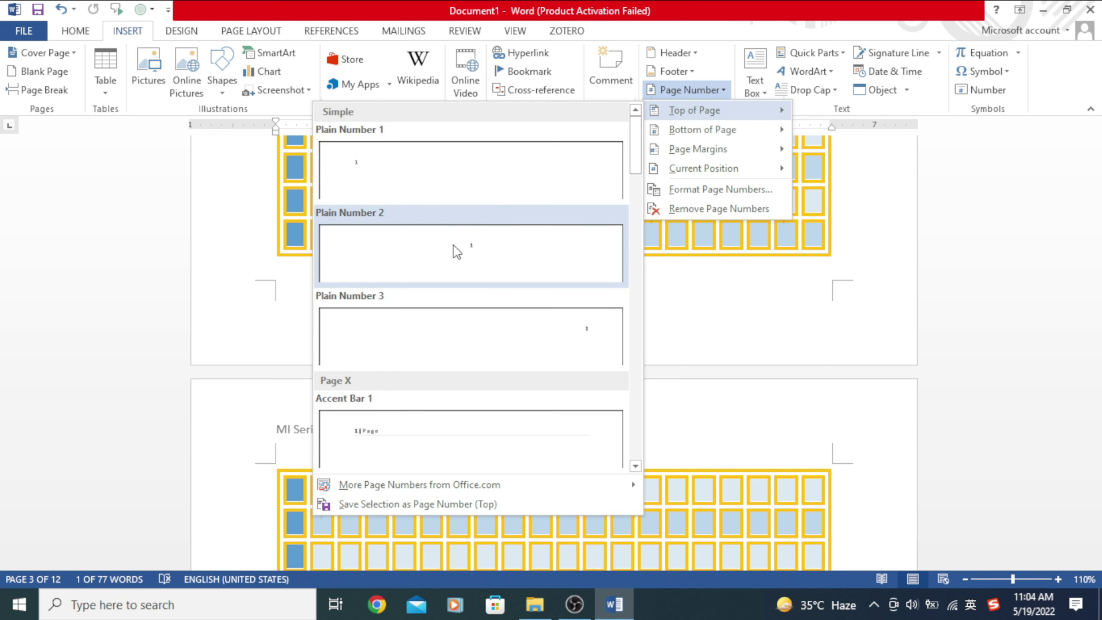
scroll(453, 278, "down", 3)
scroll(452, 277, "down", 5)
scroll(453, 272, "up", 3)
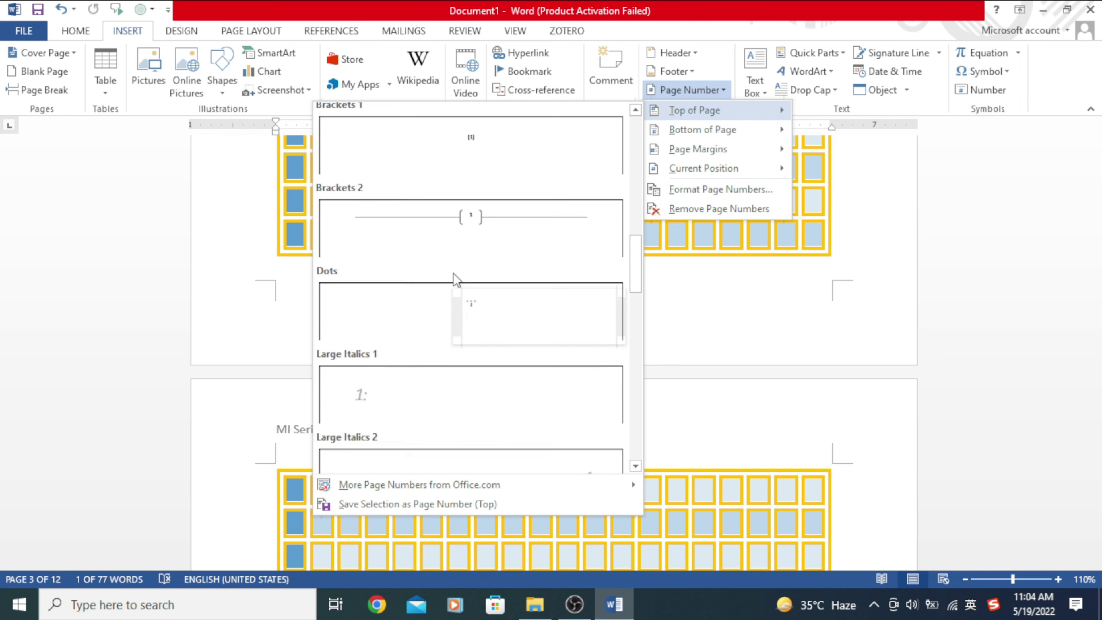
scroll(452, 273, "up", 5)
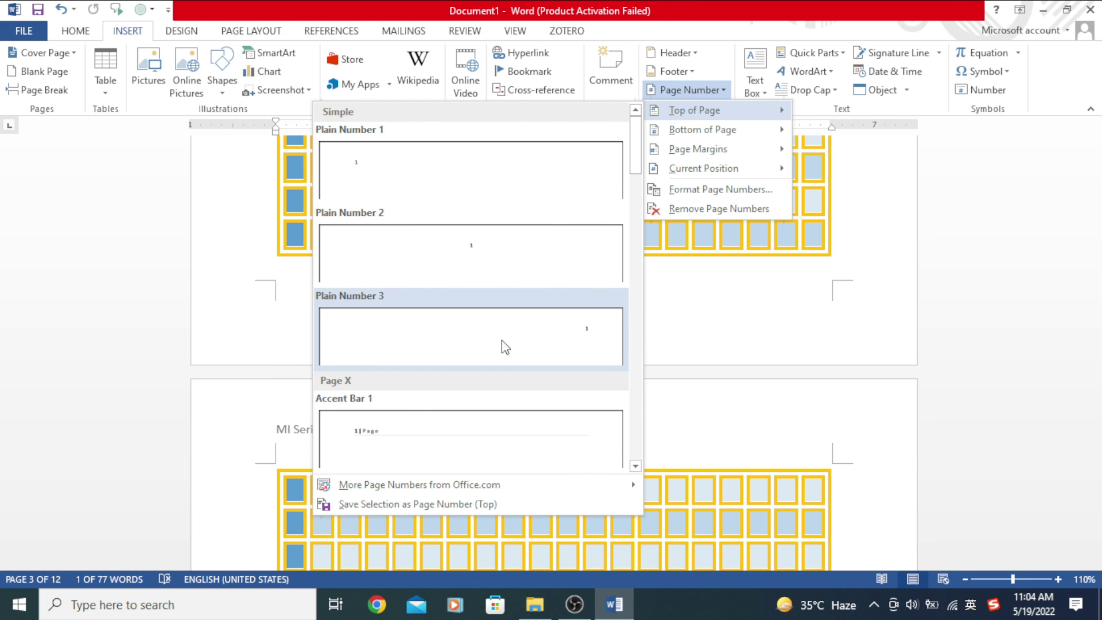
scroll(430, 417, "down", 3)
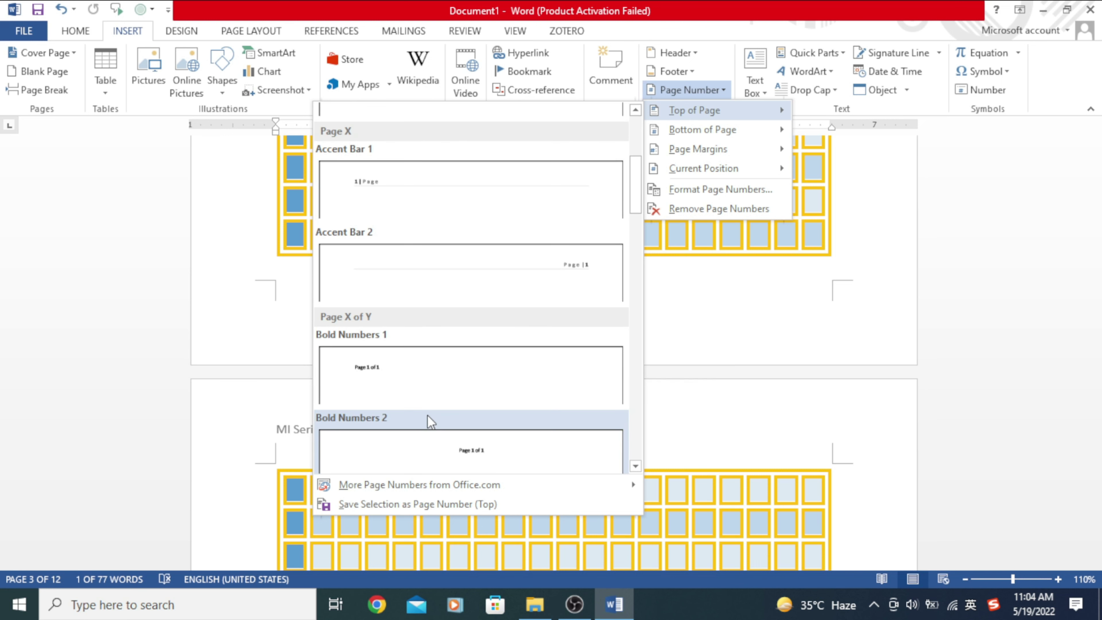
left_click(382, 369)
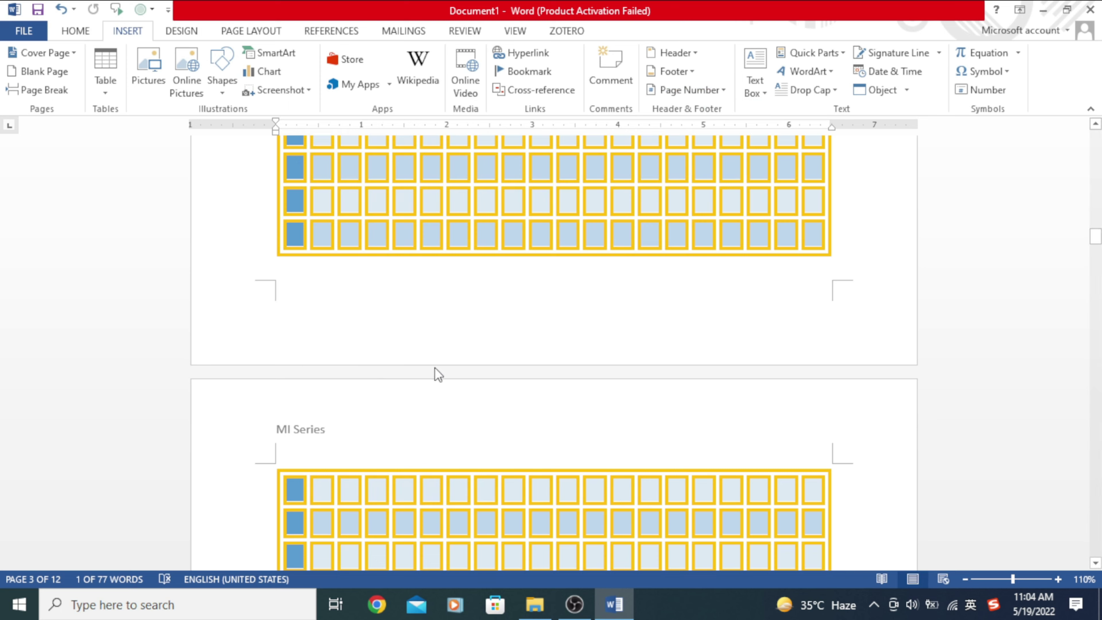
scroll(321, 287, "up", 1)
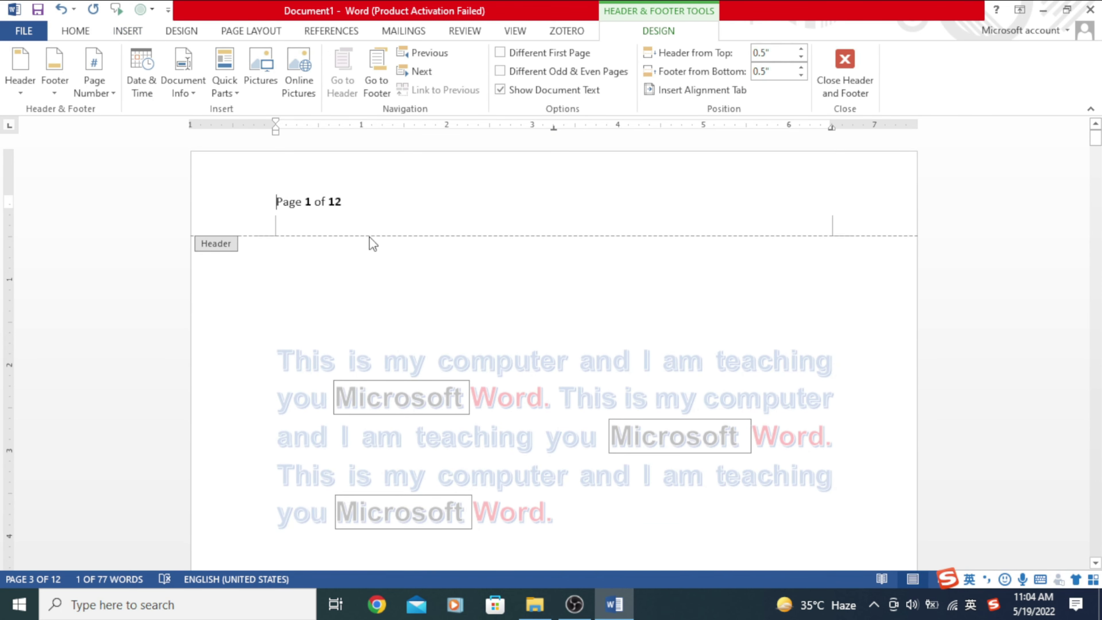
double_click(397, 260)
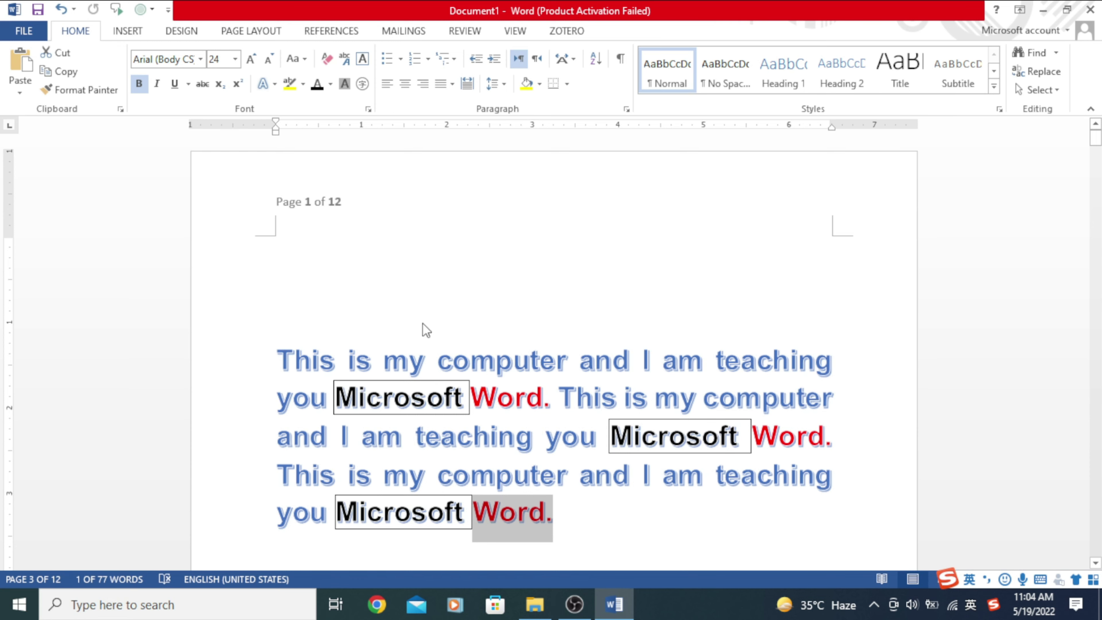
Review the numbered pages, dismiss the page number options unchanged, and open the Design settings.
scroll(403, 328, "down", 5)
scroll(406, 335, "down", 8)
scroll(324, 247, "down", 5)
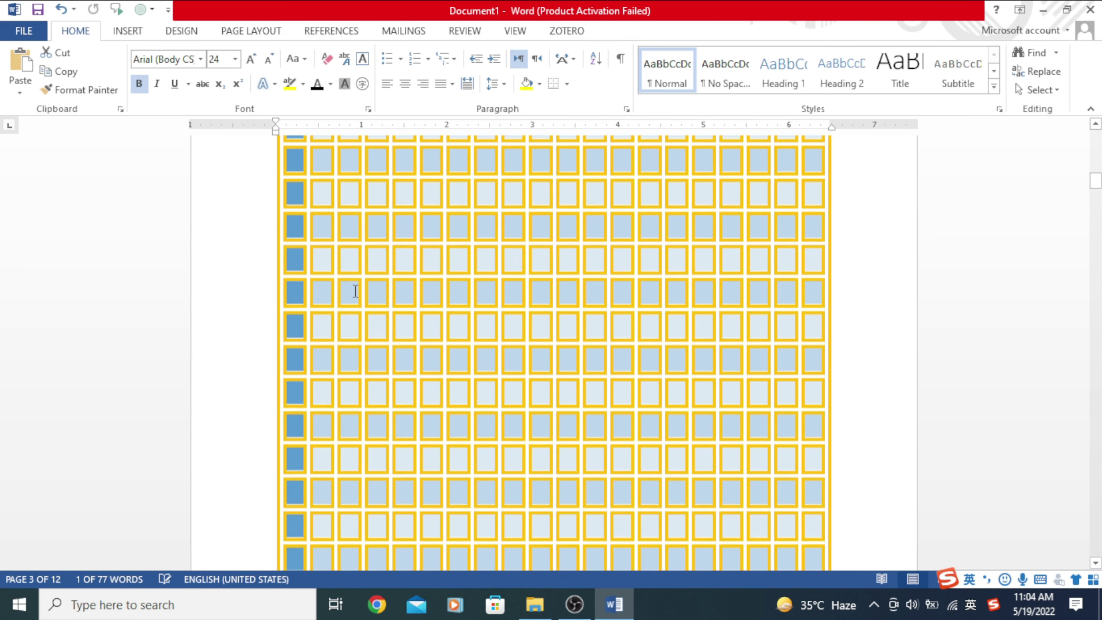
scroll(329, 277, "up", 5)
scroll(332, 304, "down", 5)
scroll(332, 310, "down", 1)
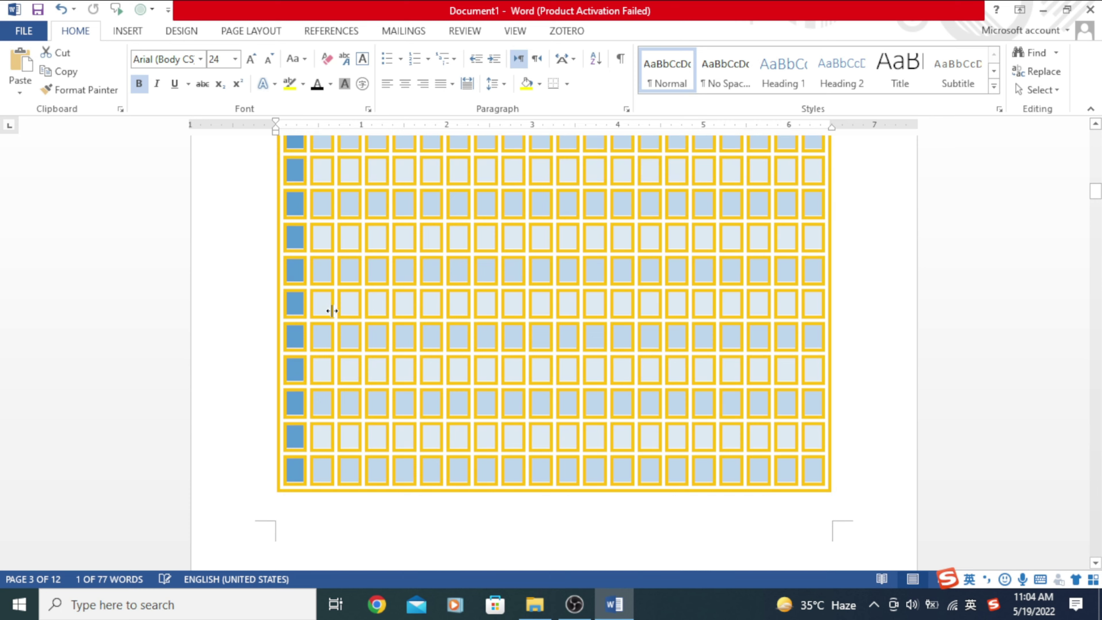
scroll(332, 307, "up", 4)
scroll(382, 281, "down", 3)
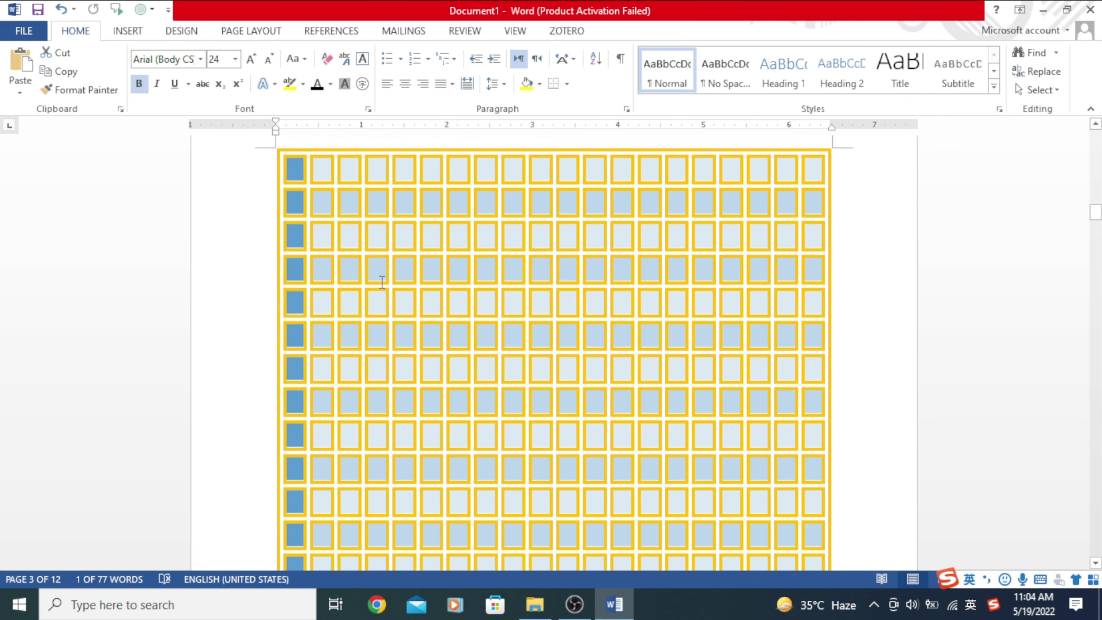
scroll(378, 269, "down", 1)
left_click(127, 31)
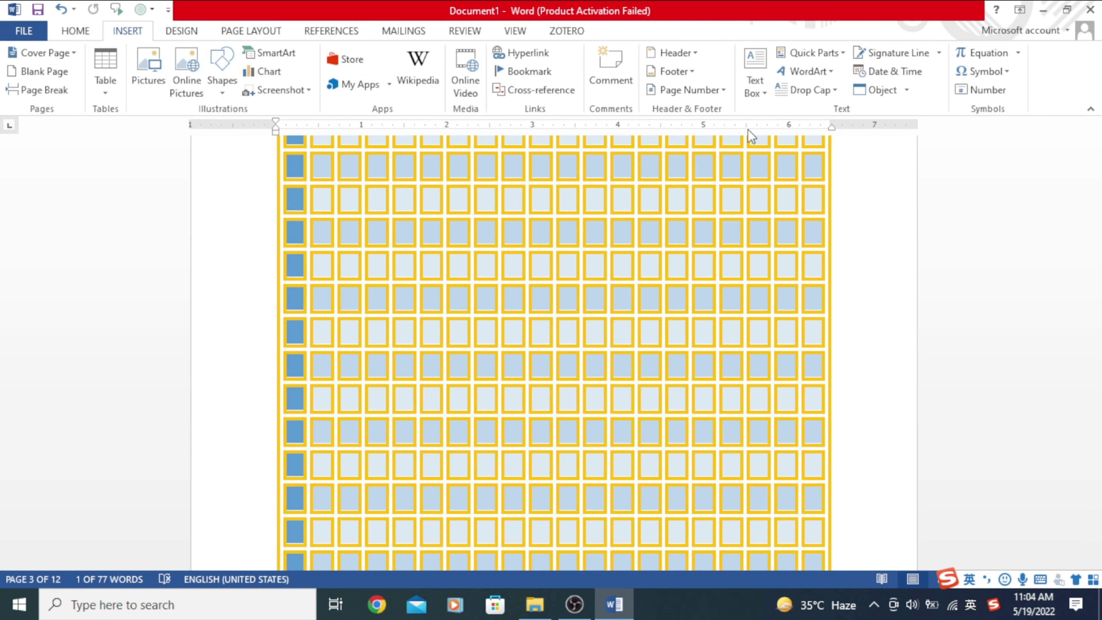
left_click(718, 90)
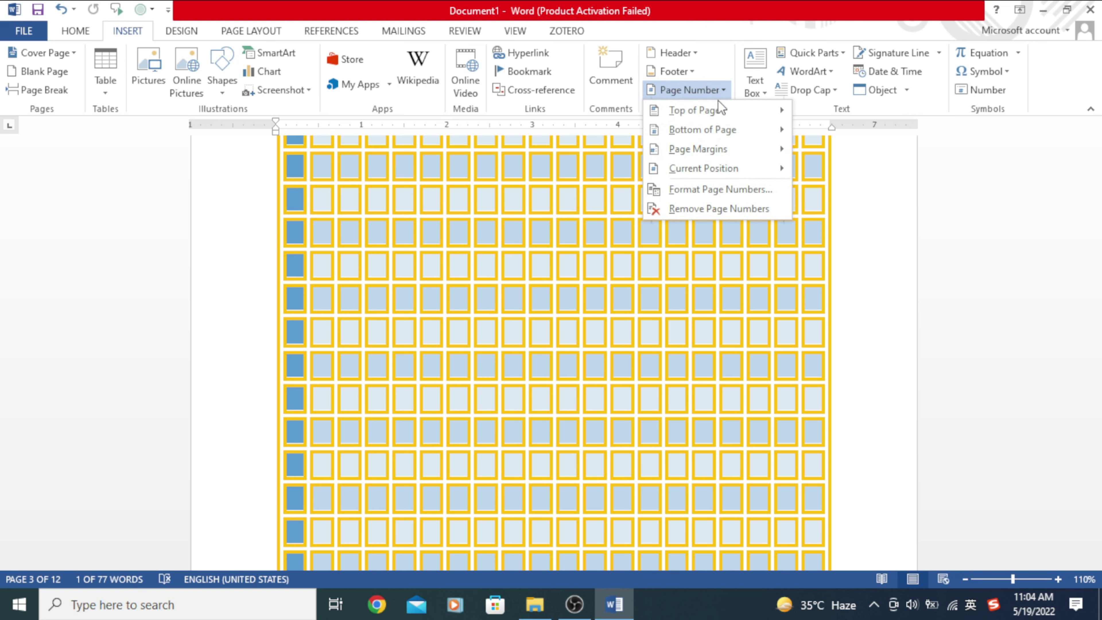
mouse_move(703, 129)
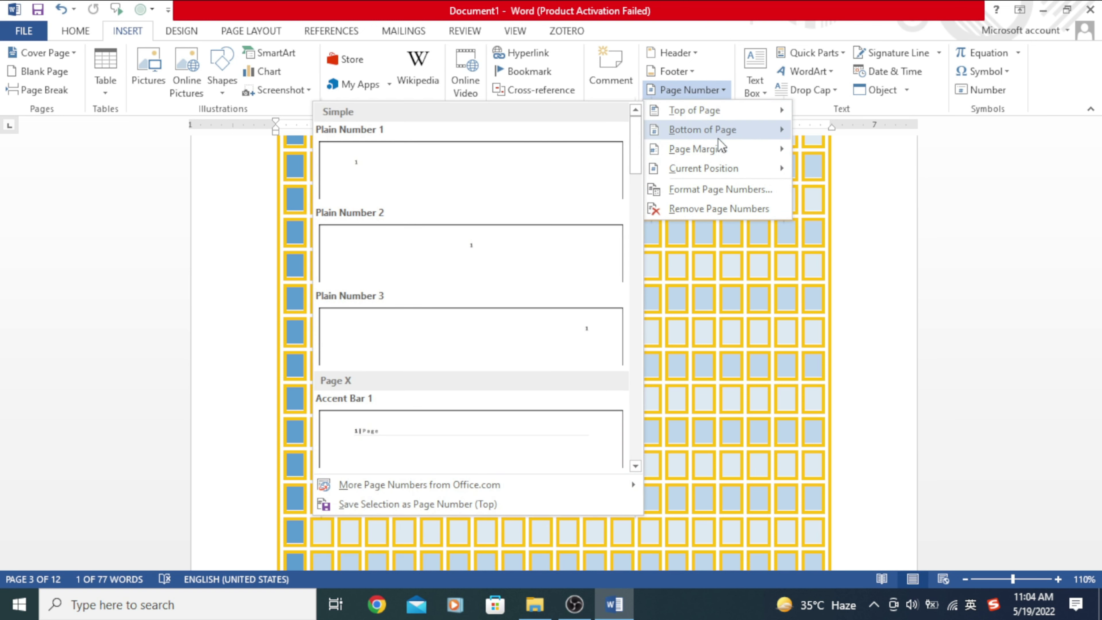
left_click(862, 243)
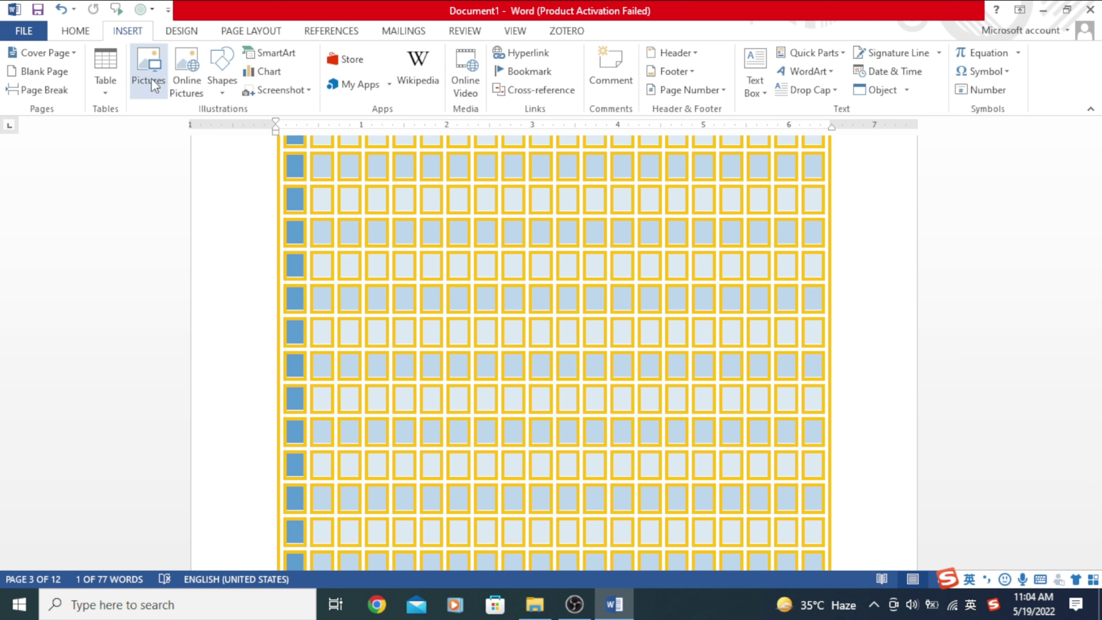
left_click(194, 32)
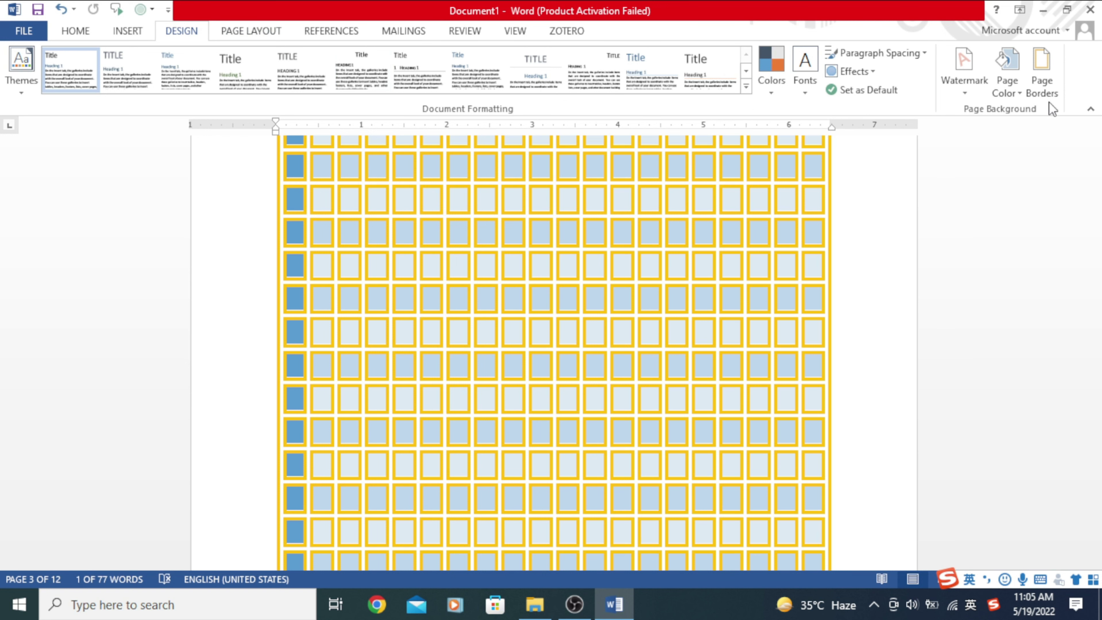
Try the CONFIDENTIAL 1 and DO NOT COPY 1 preset watermarks, ending on CONFIDENTIAL 1.
left_click(966, 73)
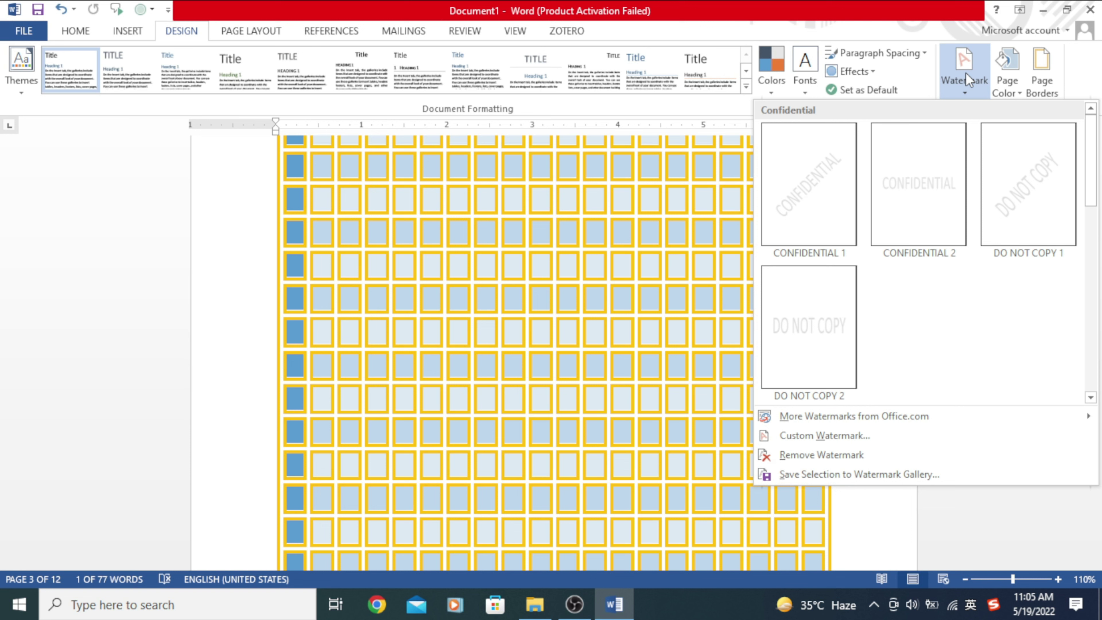
left_click(824, 201)
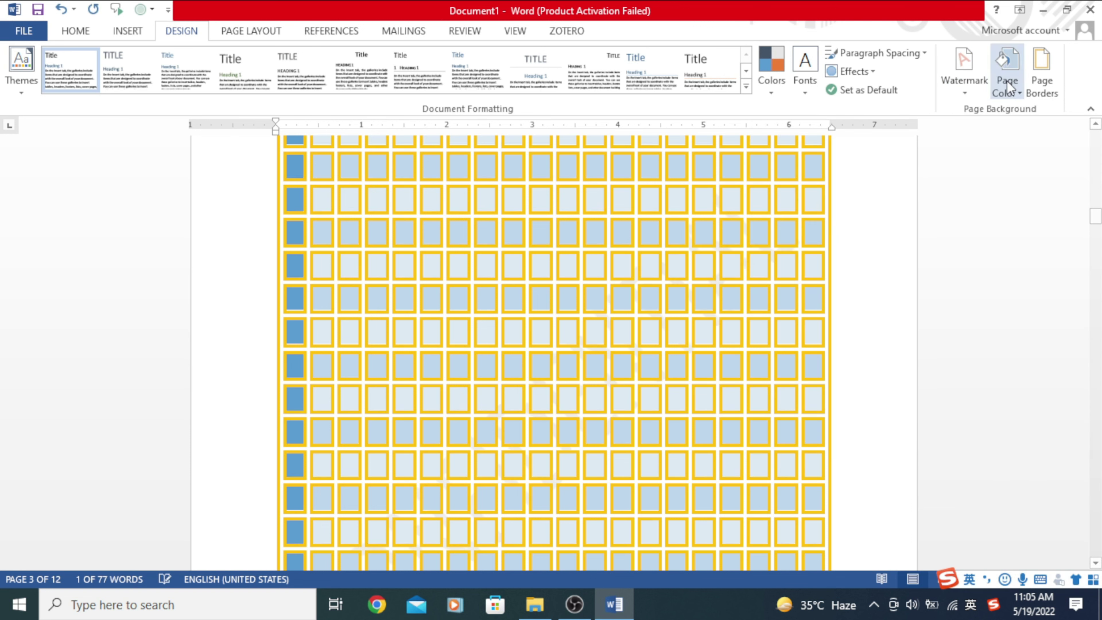
left_click(967, 71)
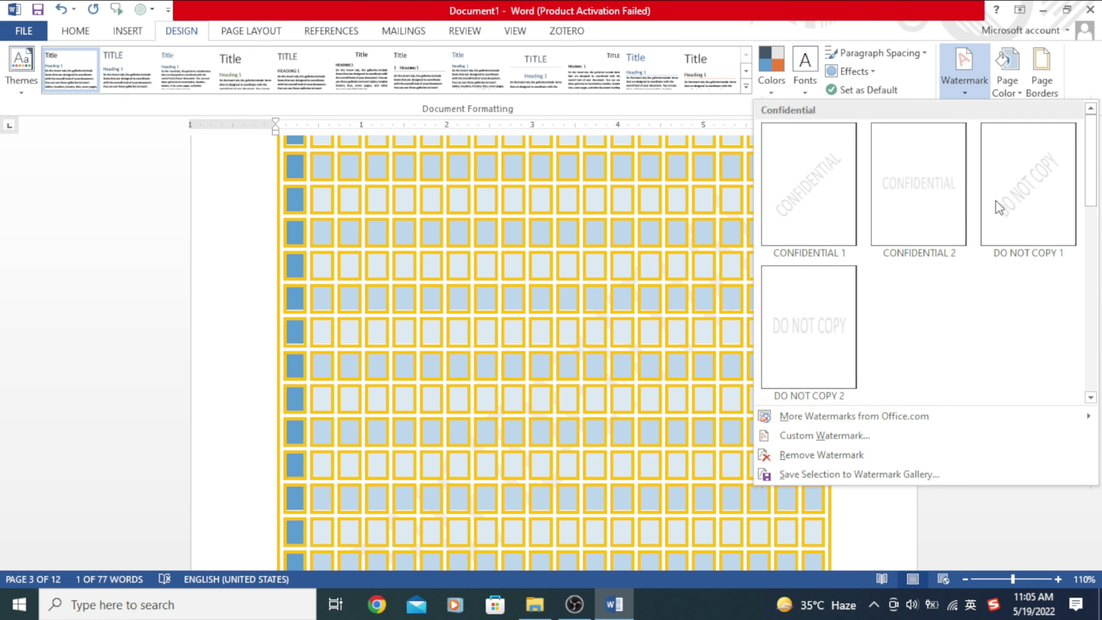
left_click(1031, 200)
scroll(675, 307, "down", 1)
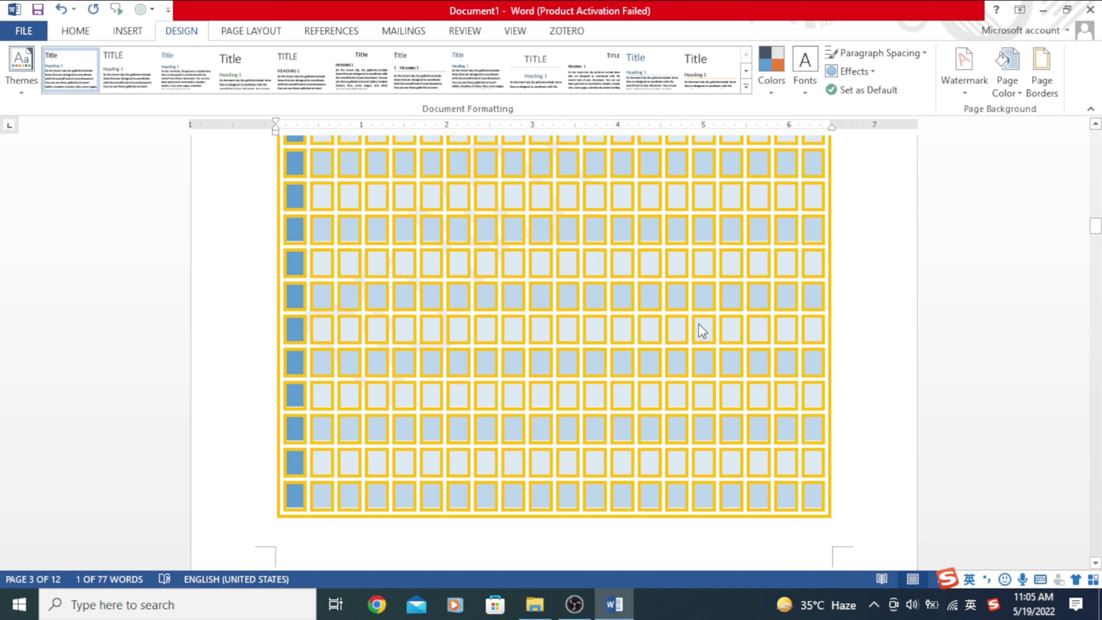
scroll(694, 322, "up", 3)
scroll(685, 313, "down", 3)
scroll(685, 312, "up", 5)
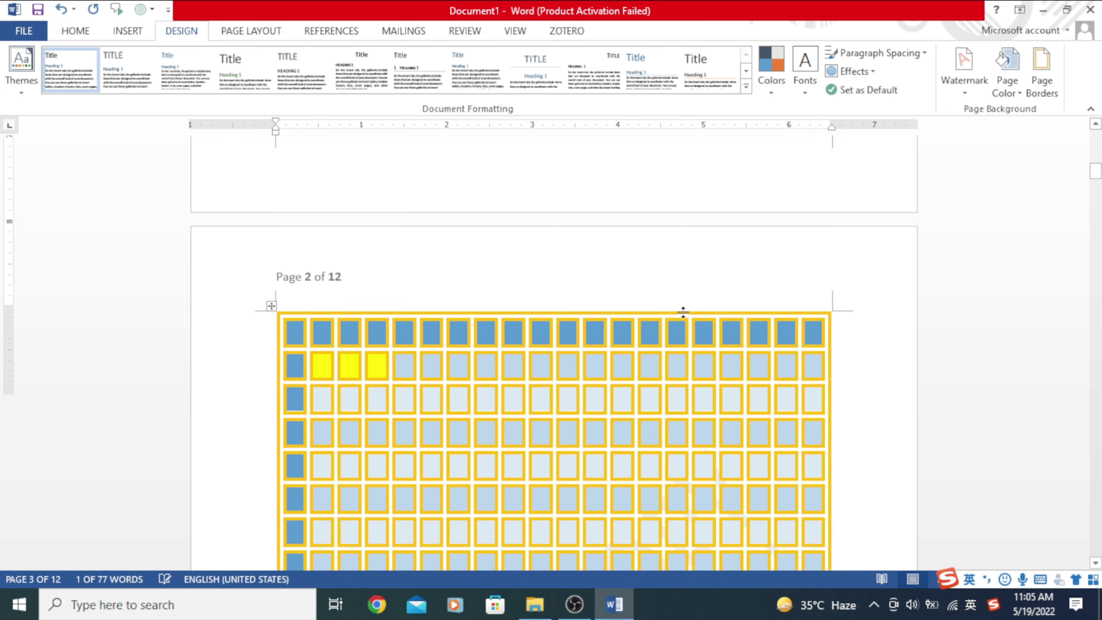
scroll(685, 315, "up", 5)
scroll(481, 371, "up", 2)
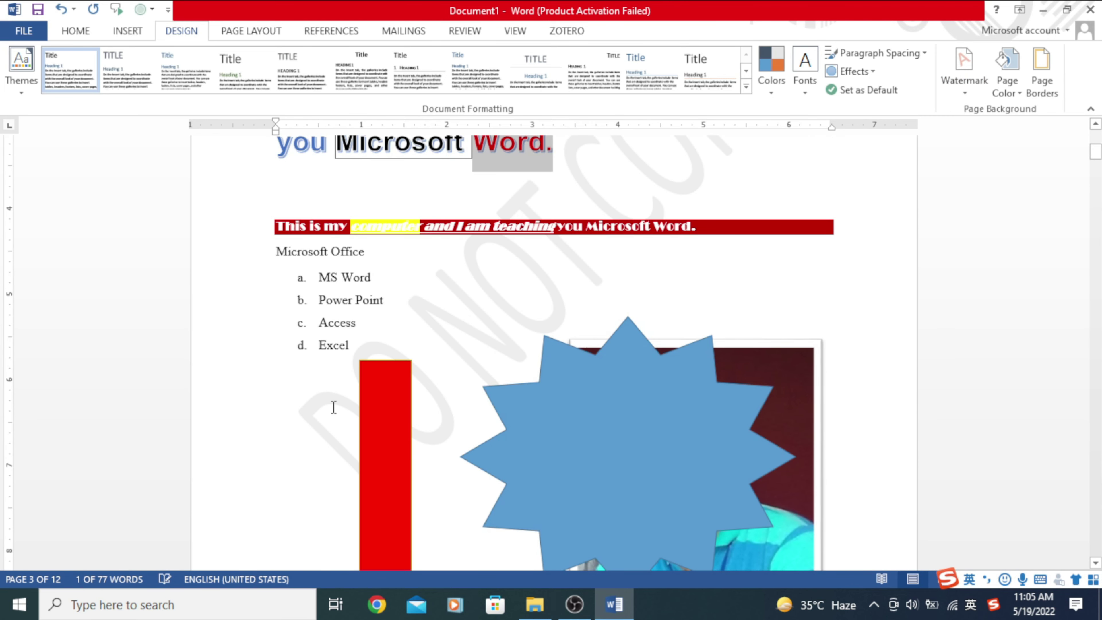
scroll(502, 334, "up", 1)
scroll(516, 333, "up", 1)
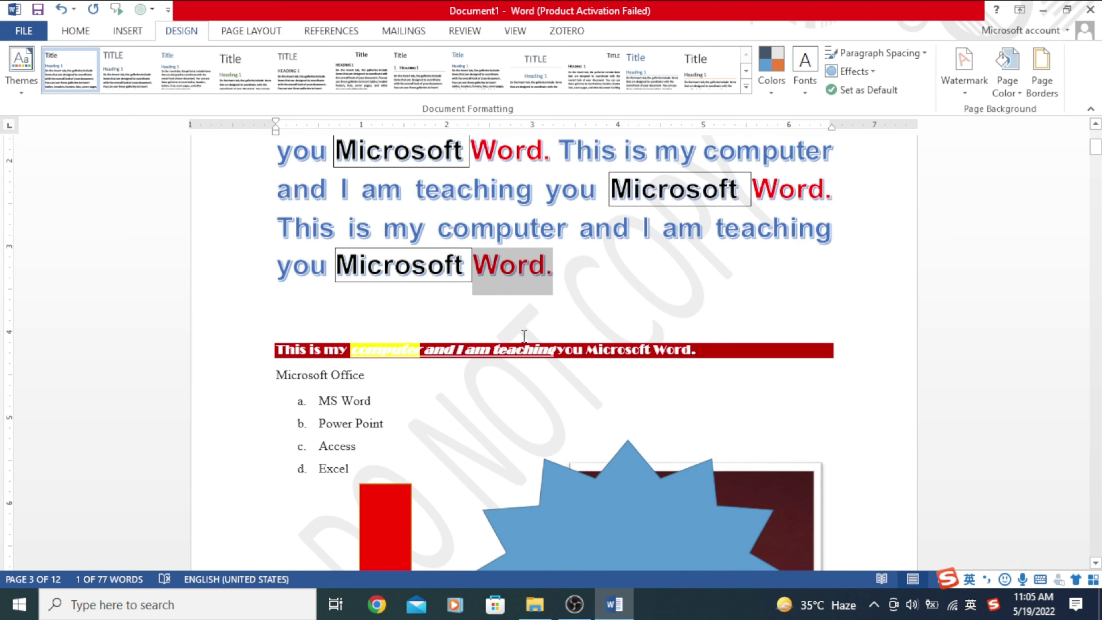
scroll(608, 356, "down", 10)
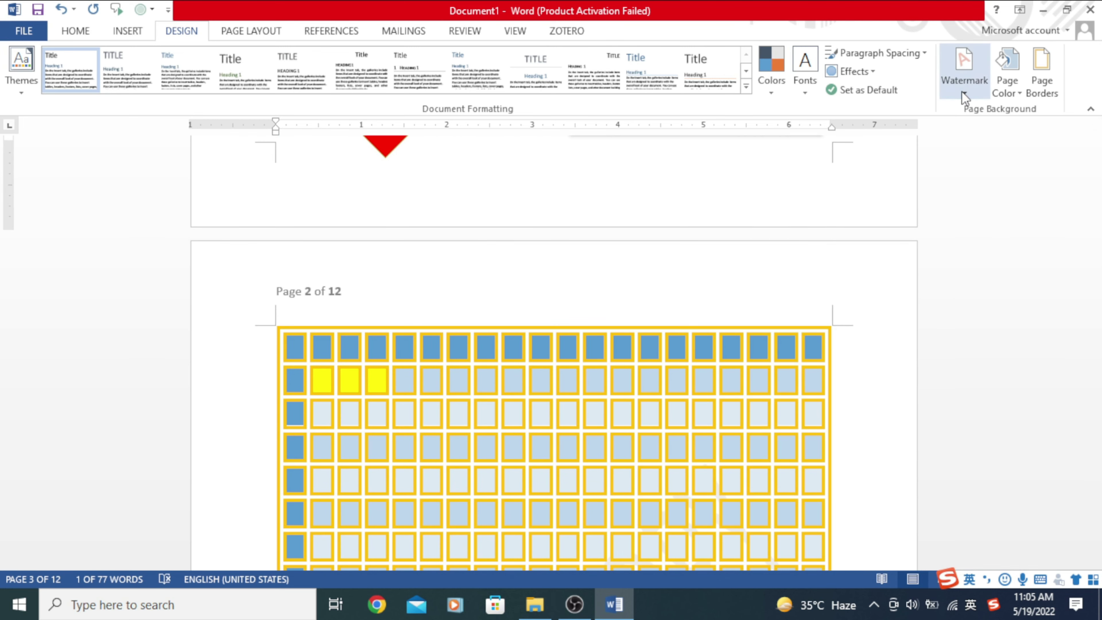
left_click(964, 72)
left_click(831, 210)
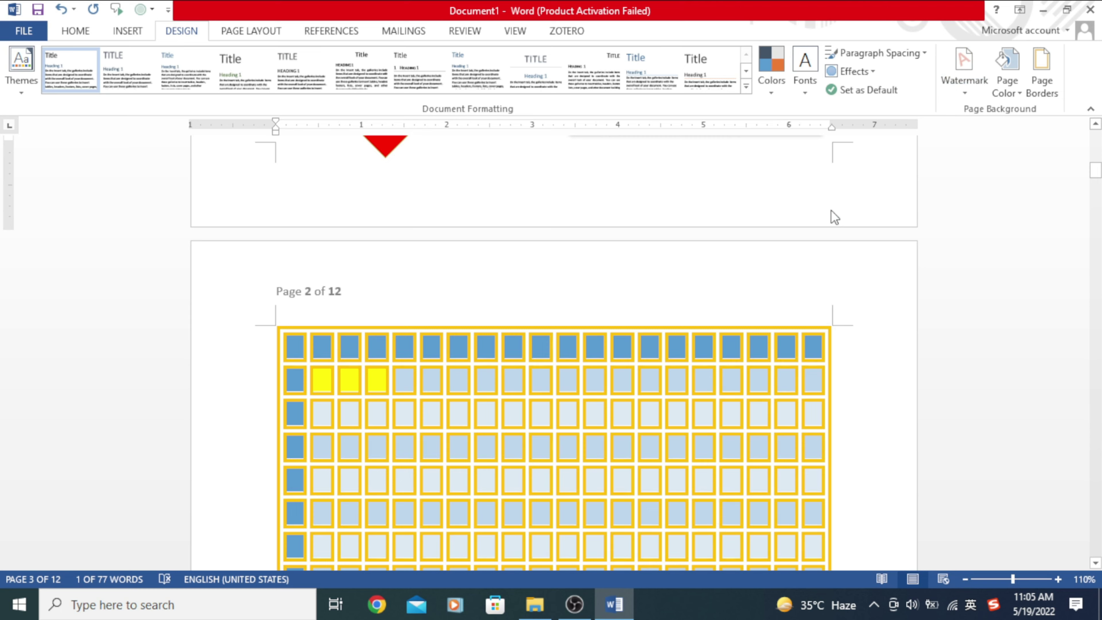
scroll(530, 378, "up", 5)
scroll(530, 378, "up", 5)
scroll(530, 377, "down", 1)
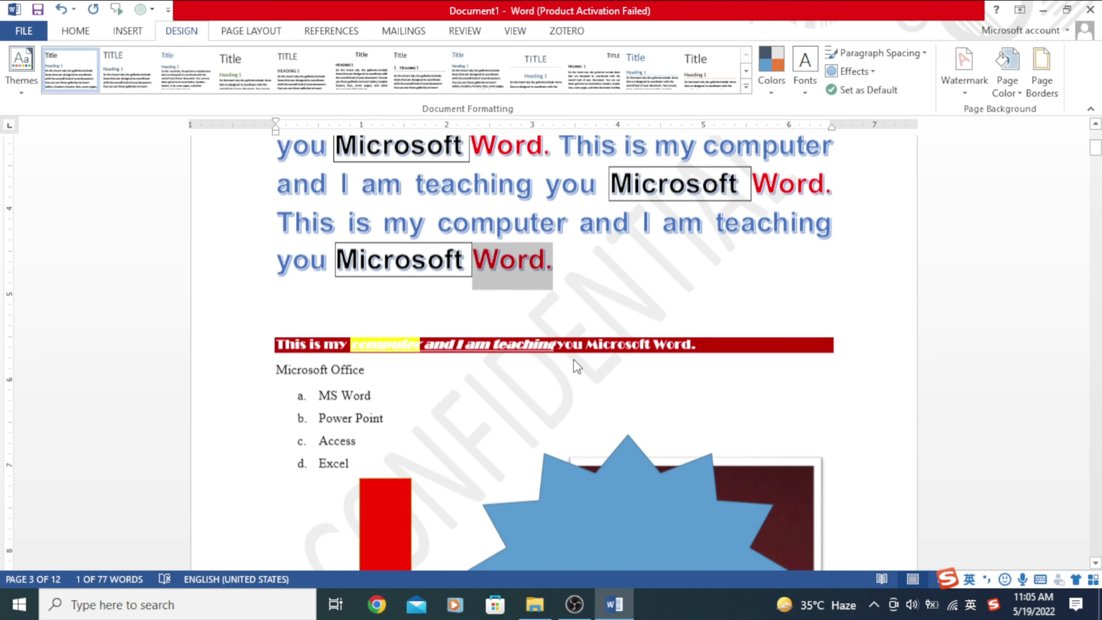
scroll(573, 365, "down", 2)
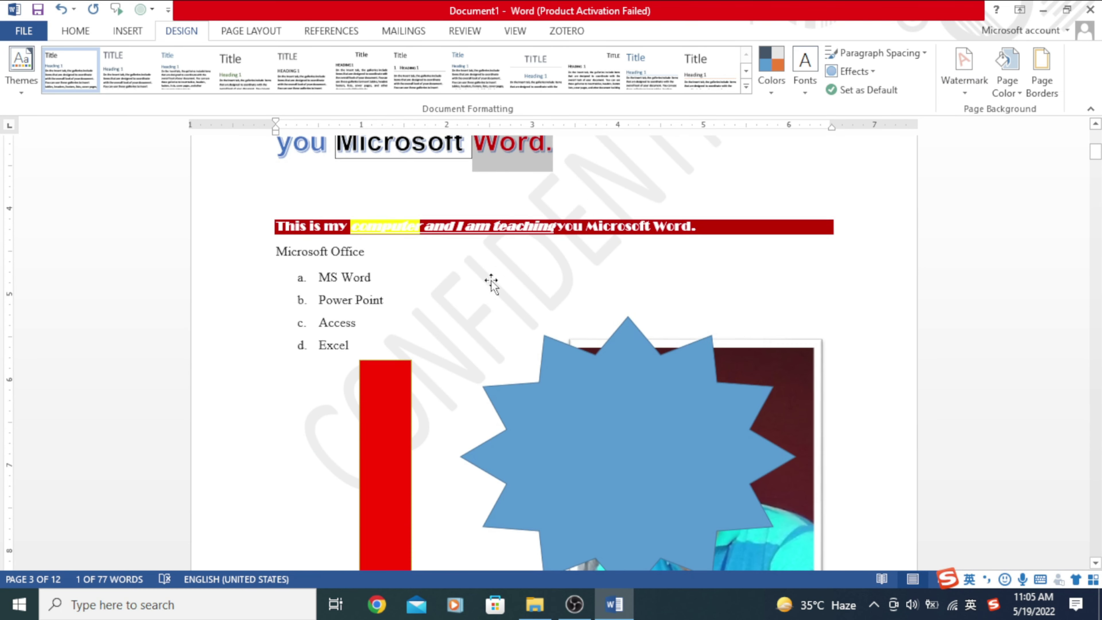
Make a custom diagonal text watermark reading 'MI Series' instead of CONFIDENTIAL.
left_click(965, 96)
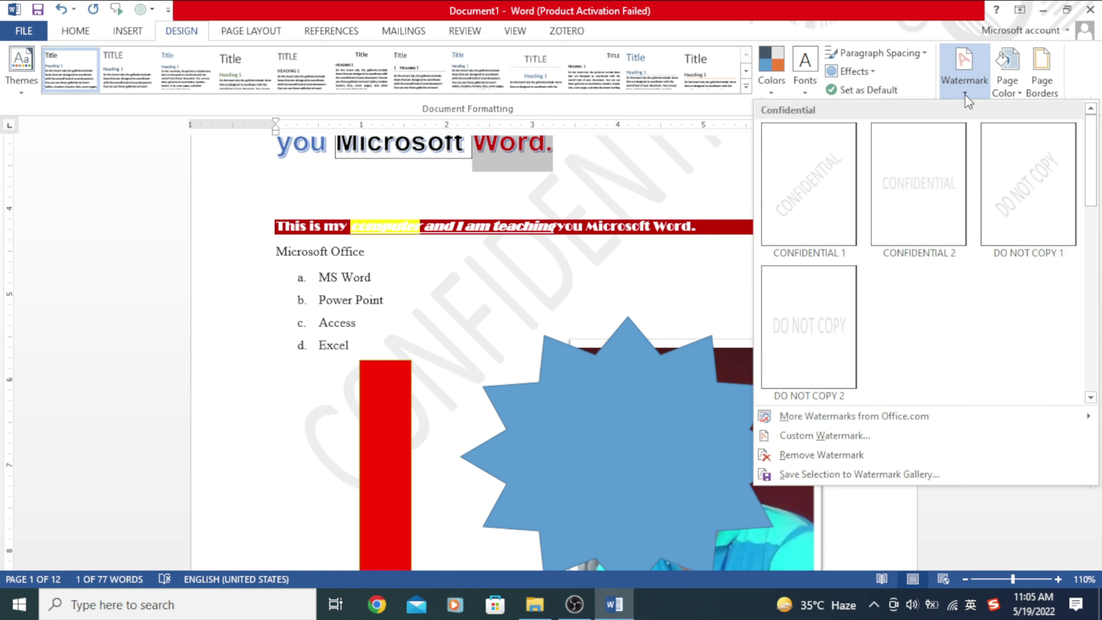
left_click(822, 435)
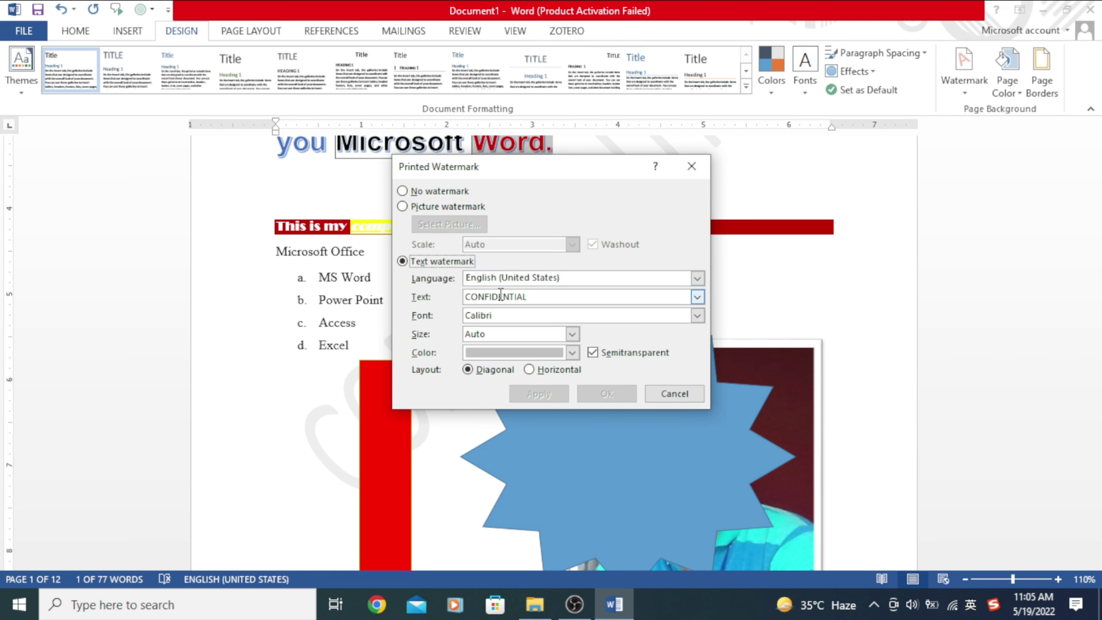
left_click(537, 297)
left_click_drag(536, 297, 459, 295)
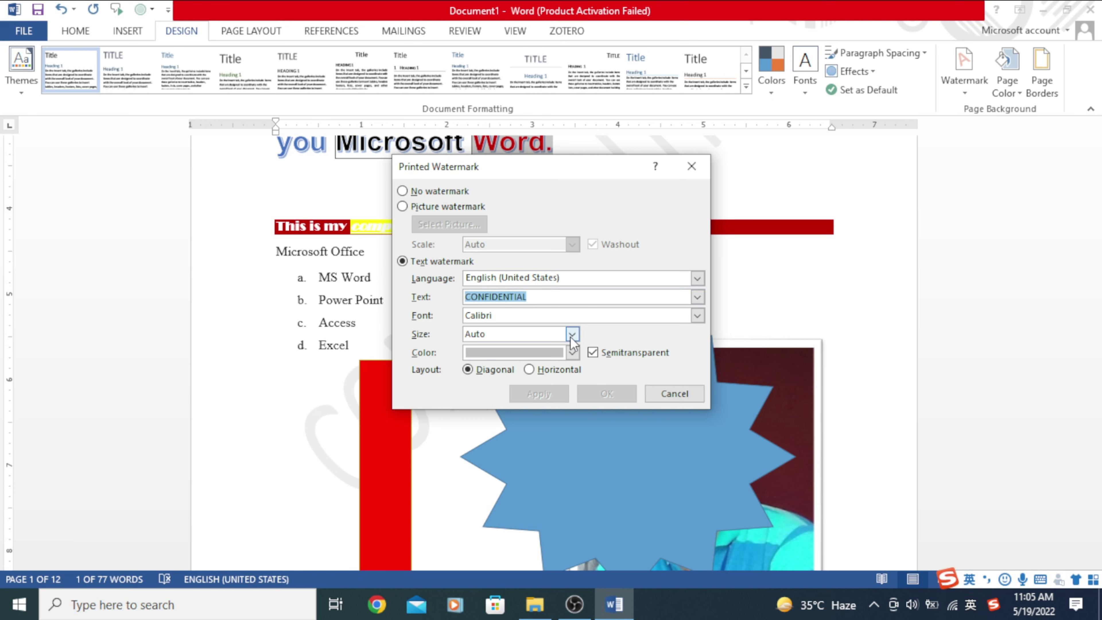
type("MI Series")
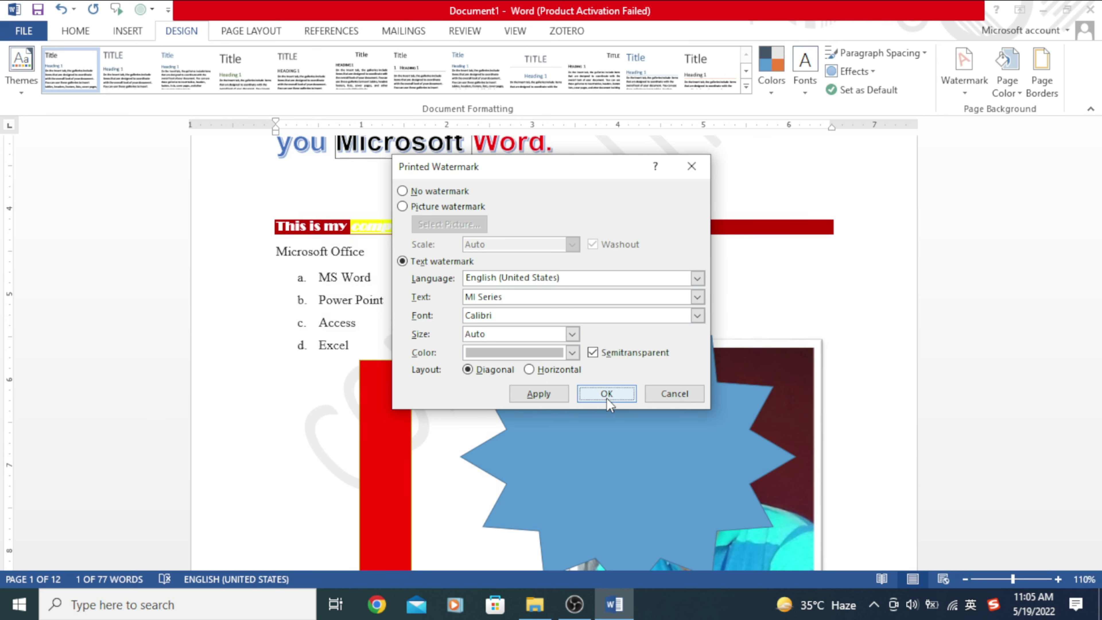
left_click(607, 393)
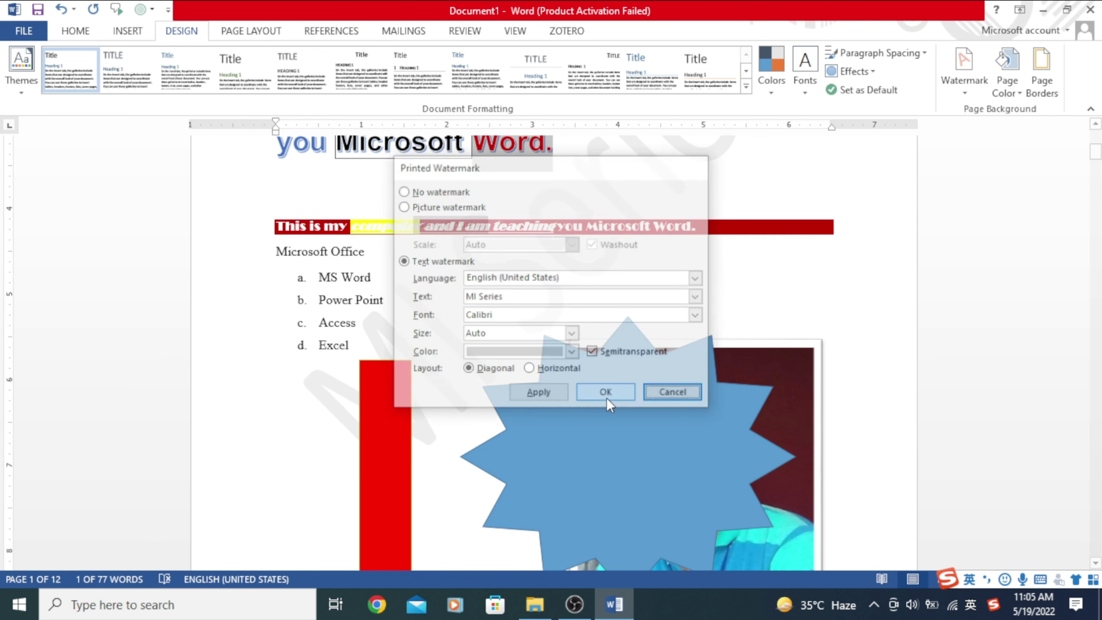
scroll(529, 293, "down", 5)
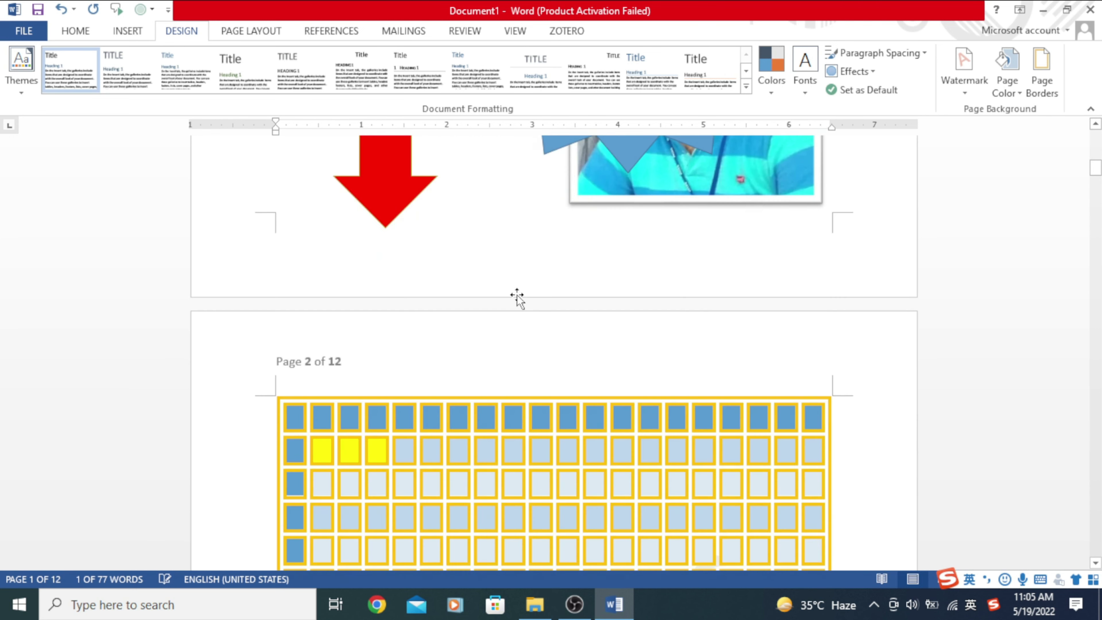
scroll(517, 298, "down", 5)
scroll(508, 301, "down", 5)
scroll(509, 304, "down", 5)
scroll(512, 306, "down", 5)
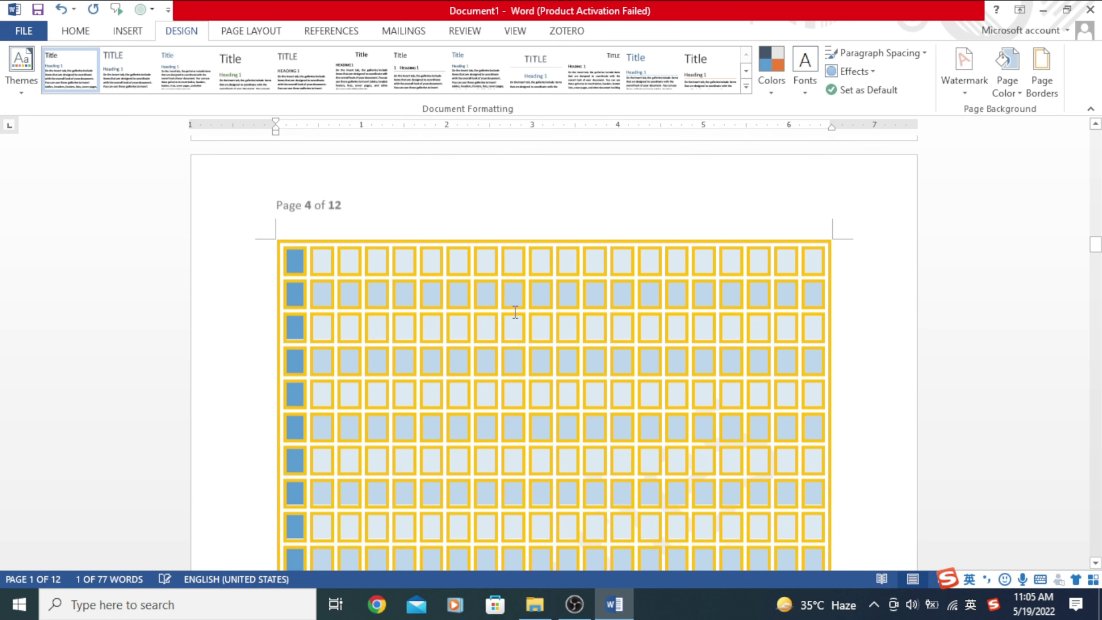
scroll(516, 308, "down", 5)
scroll(516, 307, "down", 5)
scroll(516, 304, "down", 20)
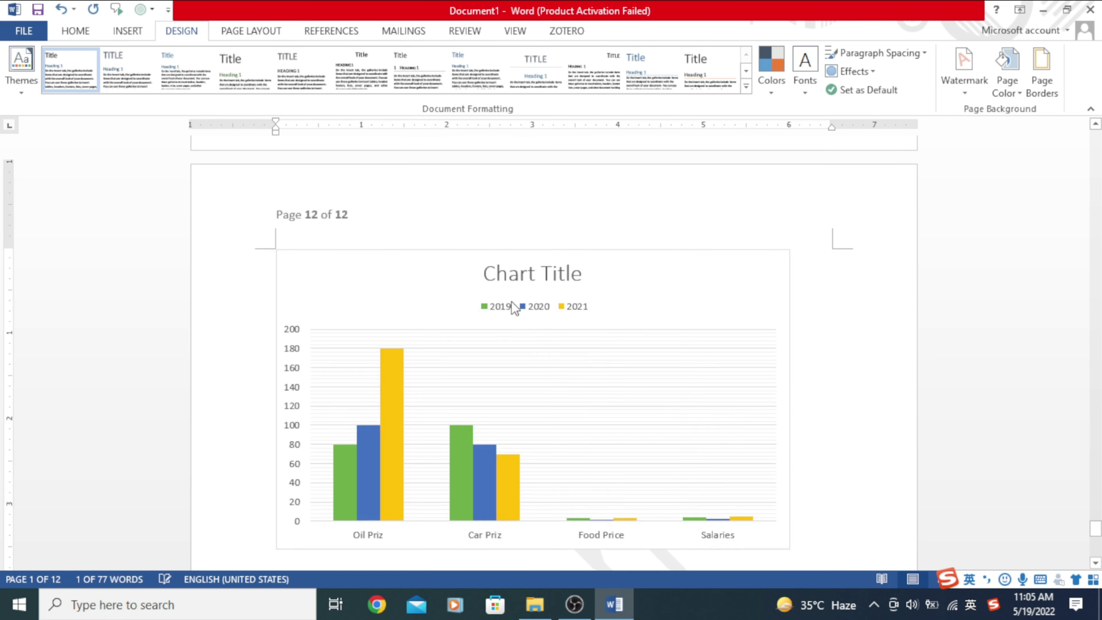
scroll(524, 358, "down", 5)
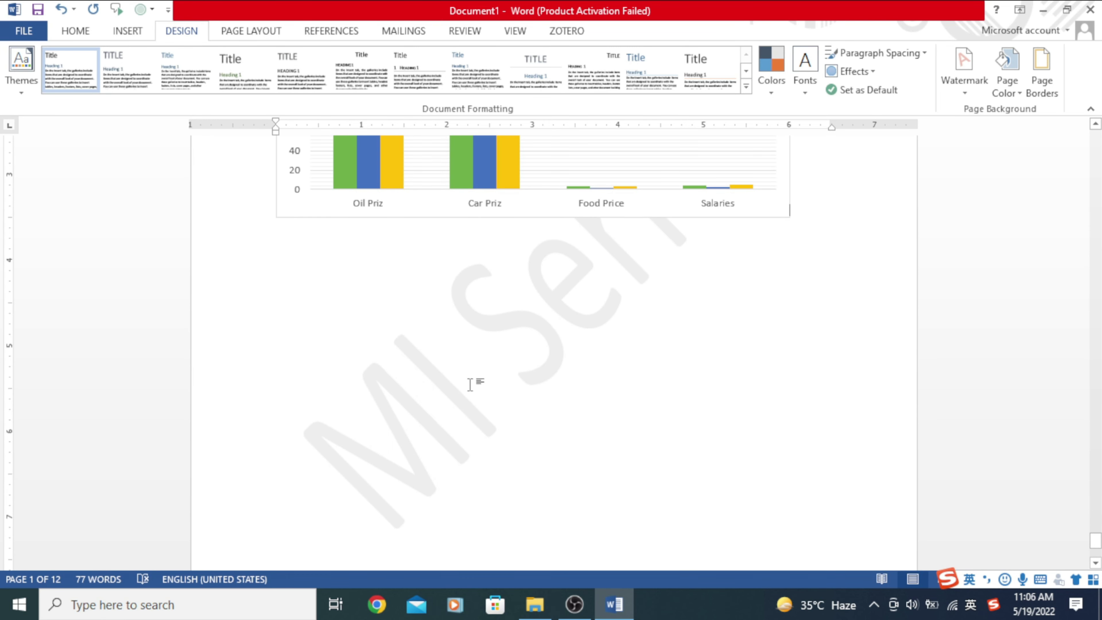
scroll(566, 346, "up", 5)
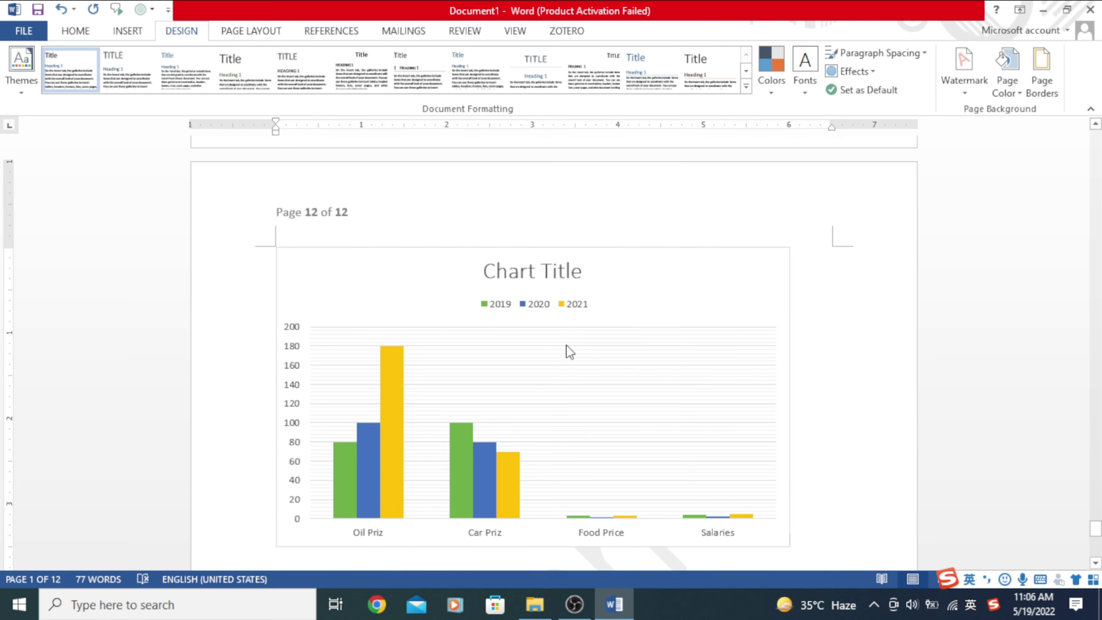
scroll(566, 346, "down", 10)
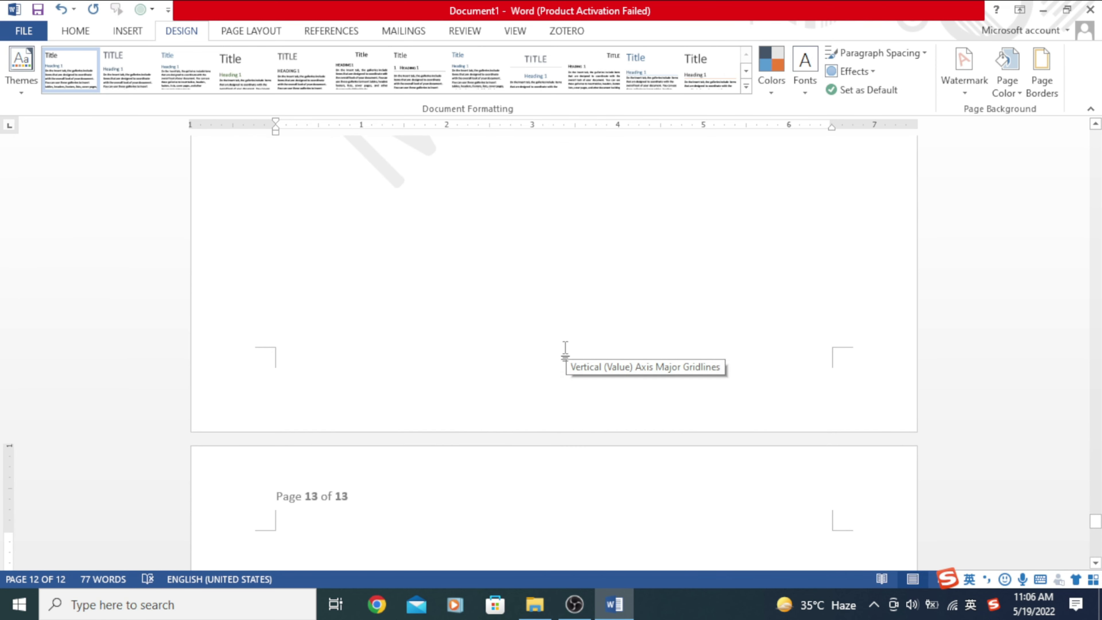
scroll(460, 445, "down", 4)
scroll(423, 320, "down", 1)
scroll(423, 320, "down", 3)
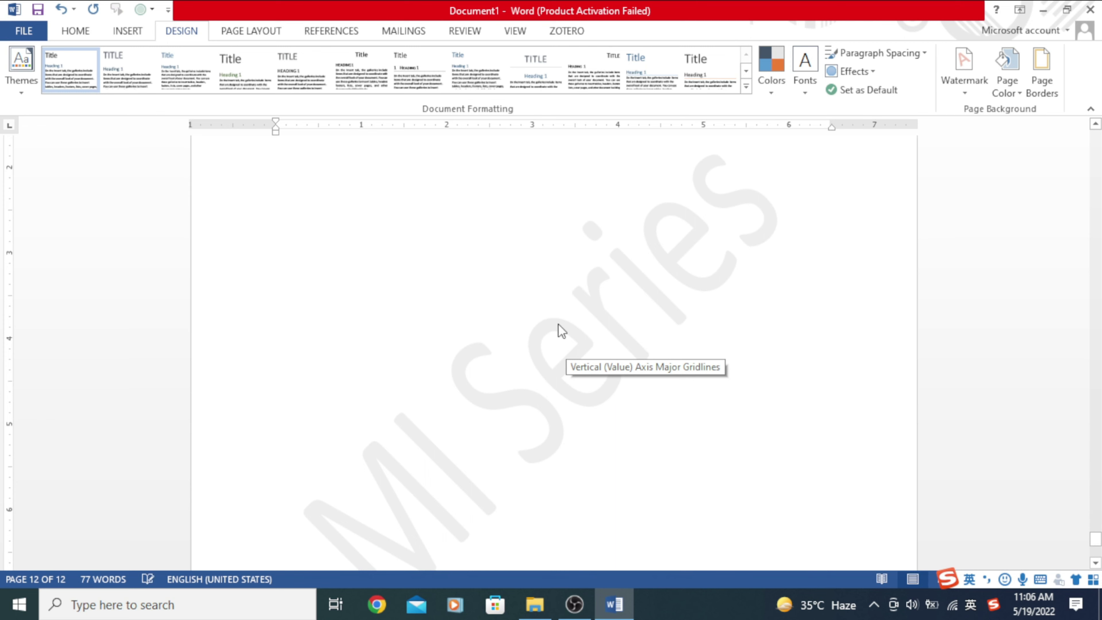
scroll(562, 331, "down", 1, "ctrl")
scroll(549, 325, "down", 1, "ctrl")
scroll(547, 386, "down", 2)
scroll(538, 386, "down", 2)
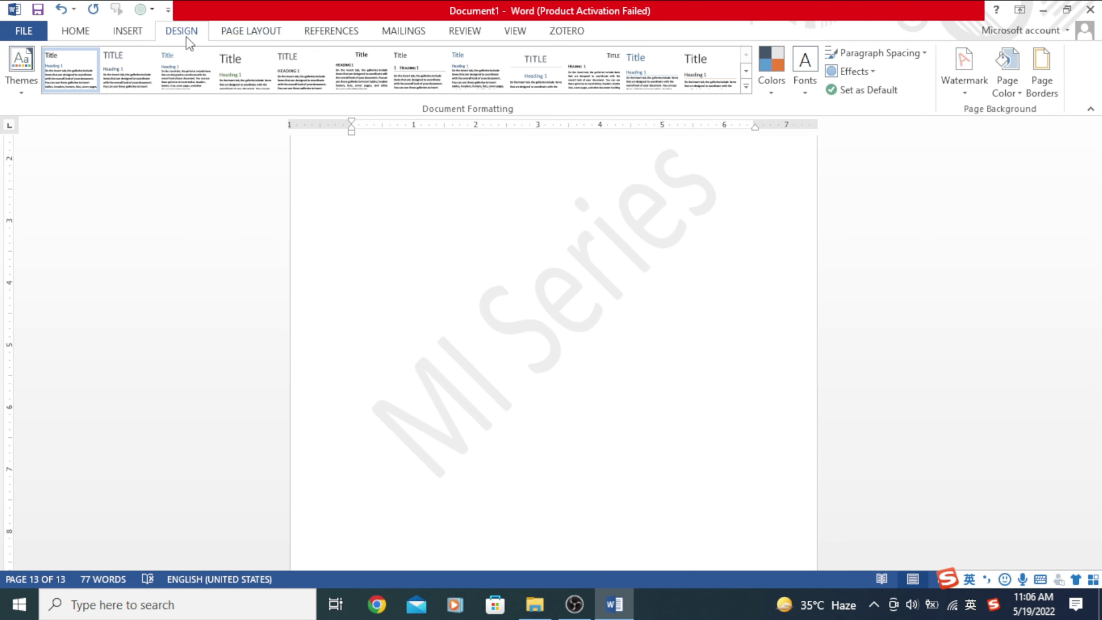
Set a 1.5" left margin in Custom Margins, keeping the other margins at 1".
left_click(251, 40)
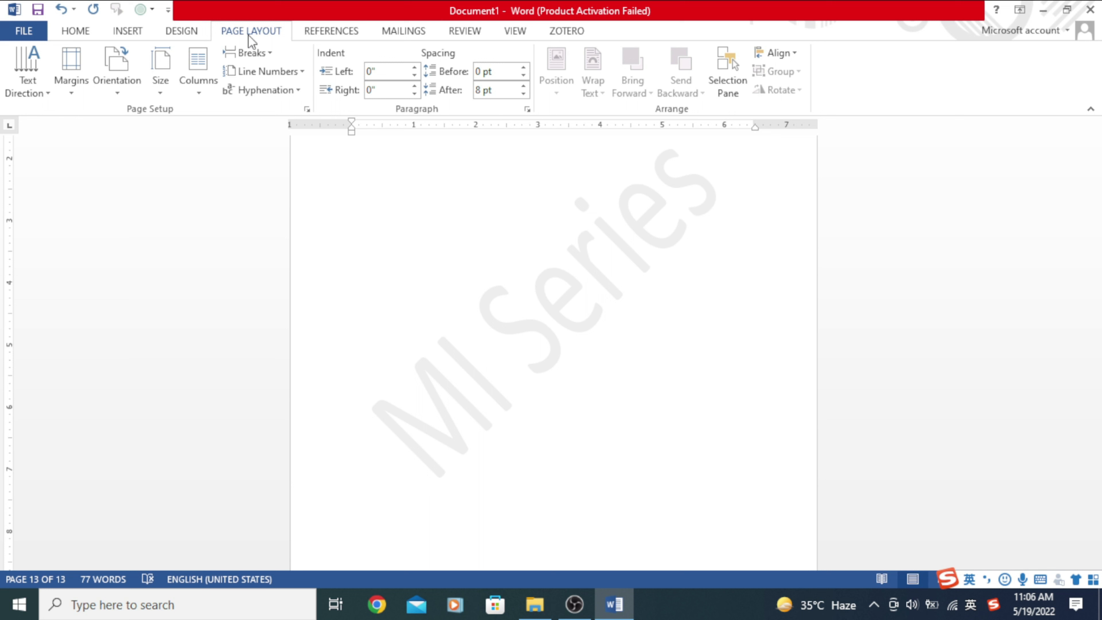
left_click(73, 97)
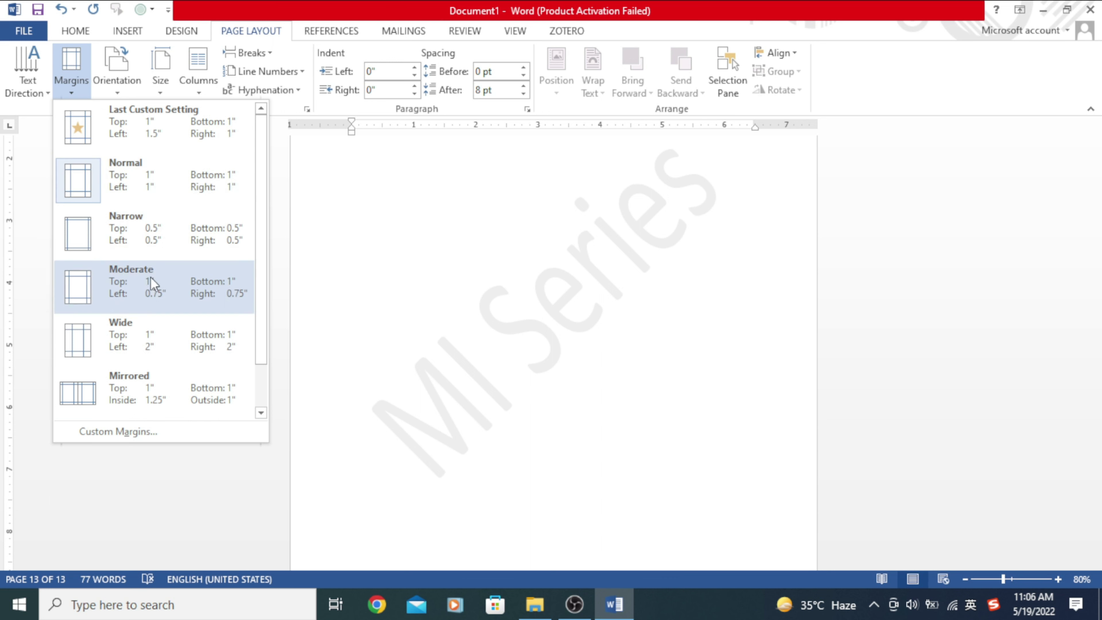
left_click(133, 429)
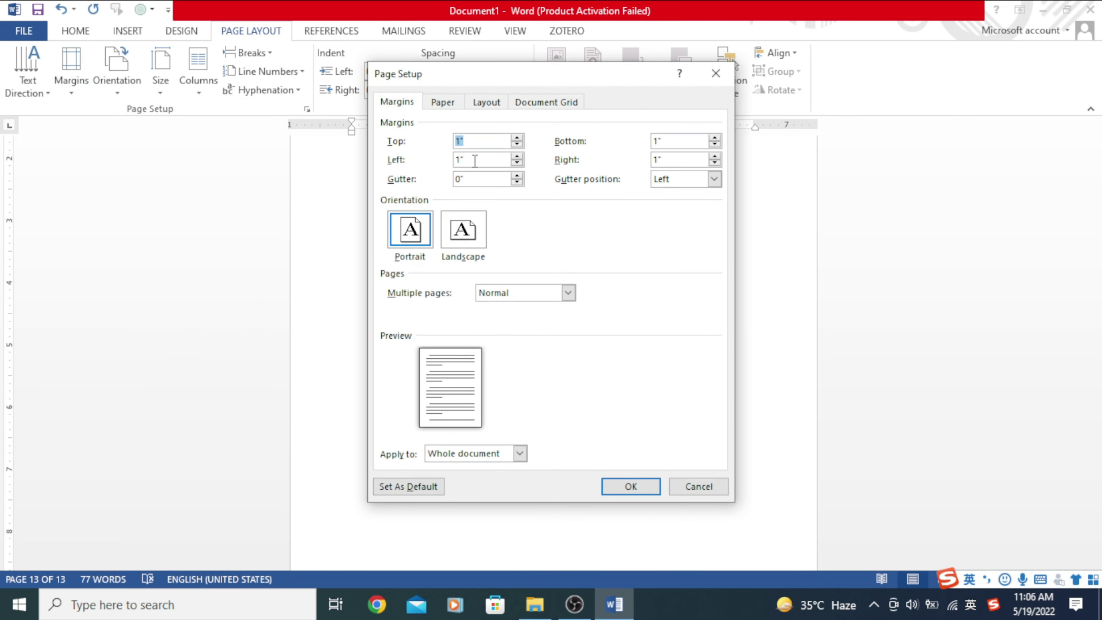
left_click(460, 161)
type(".5")
key("Return")
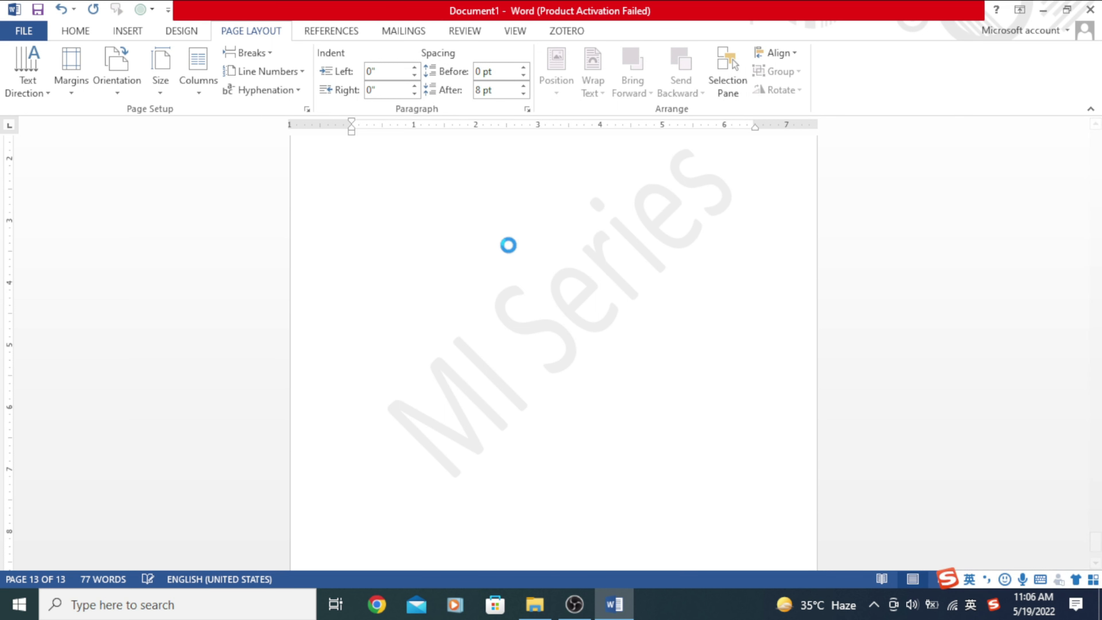
Type 'df' into the body text and place the insertion point before 'aadf'.
type("aadf")
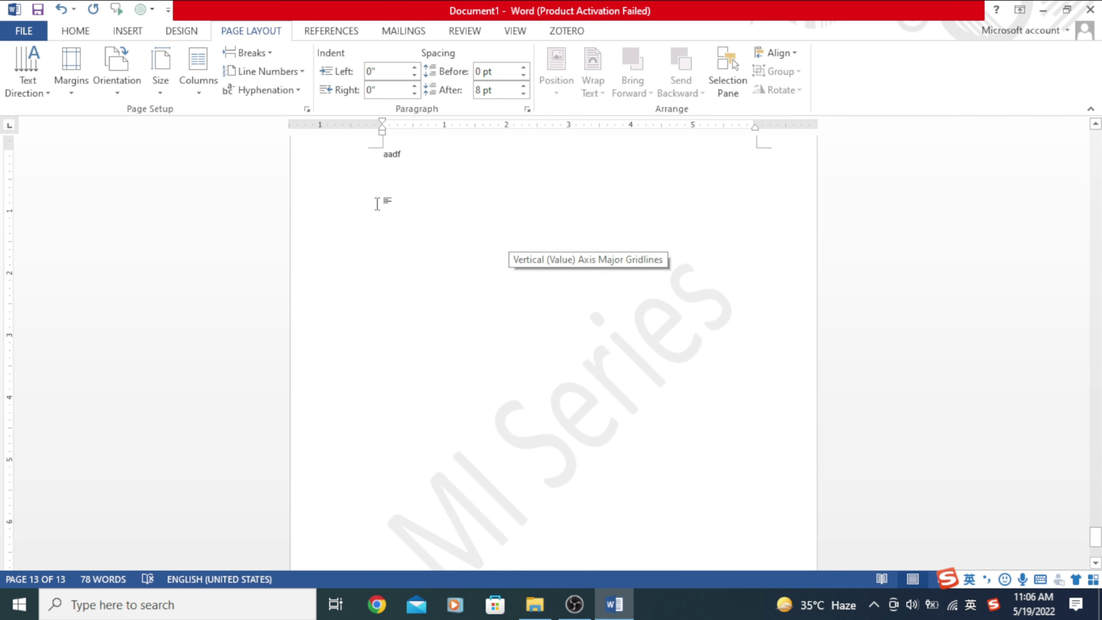
scroll(377, 212, "up", 2, "ctrl")
scroll(308, 190, "up", 3)
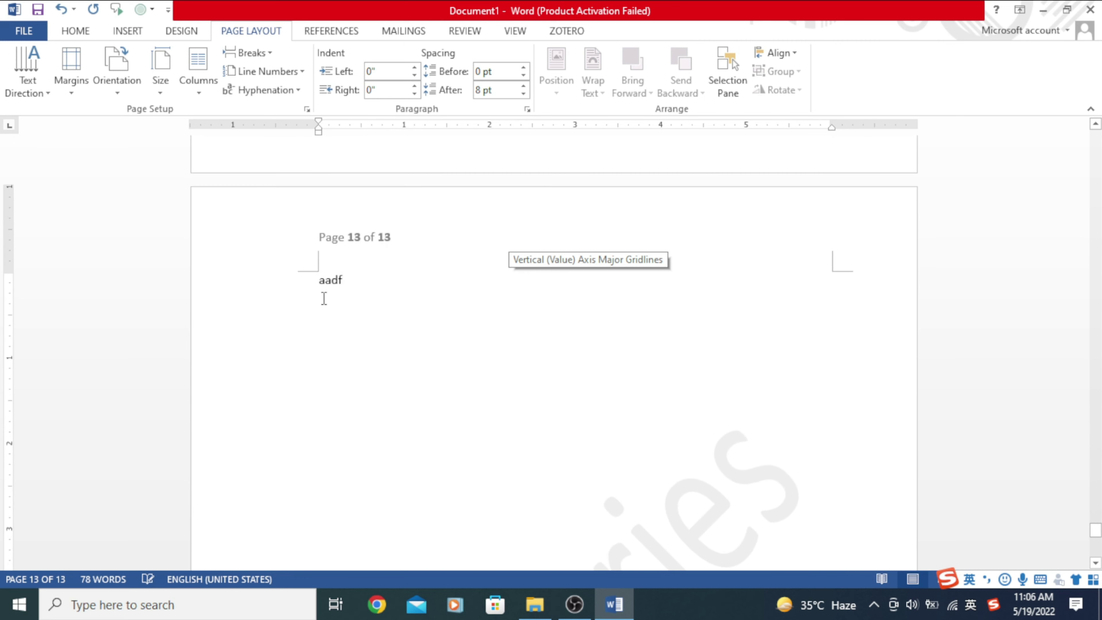
left_click(320, 264)
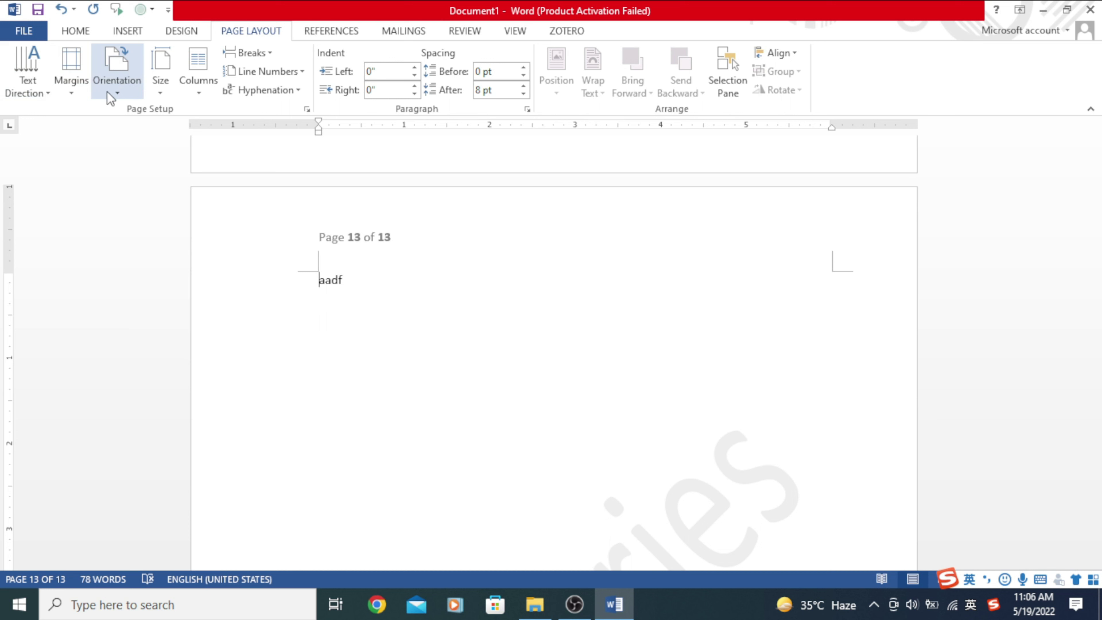
Change the paper size to A4 (8.27" x 11.69").
left_click(117, 93)
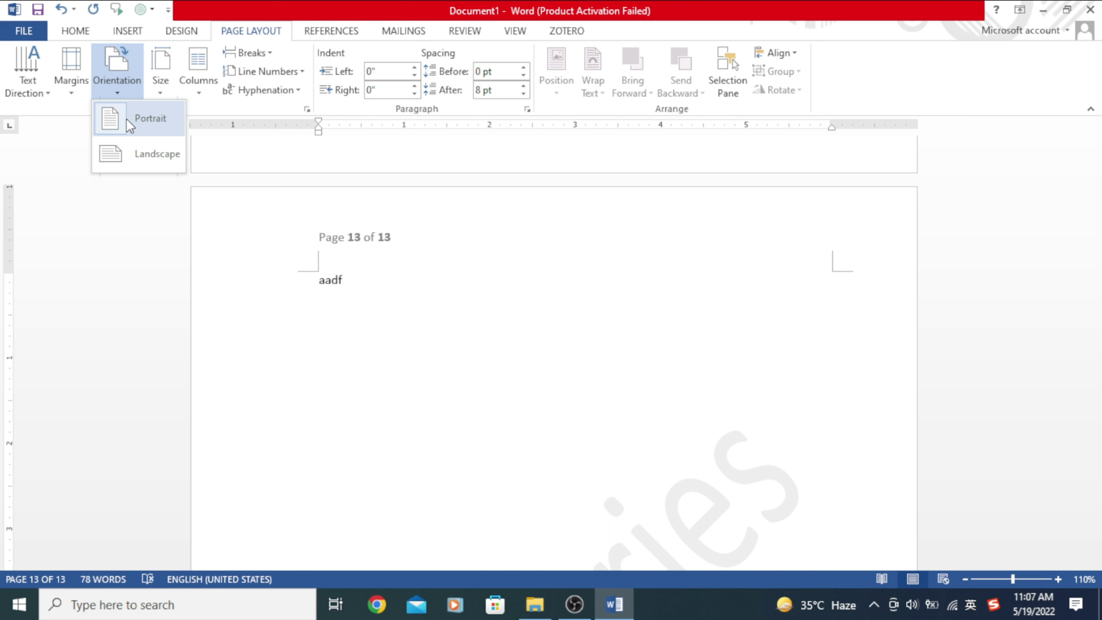
left_click(162, 89)
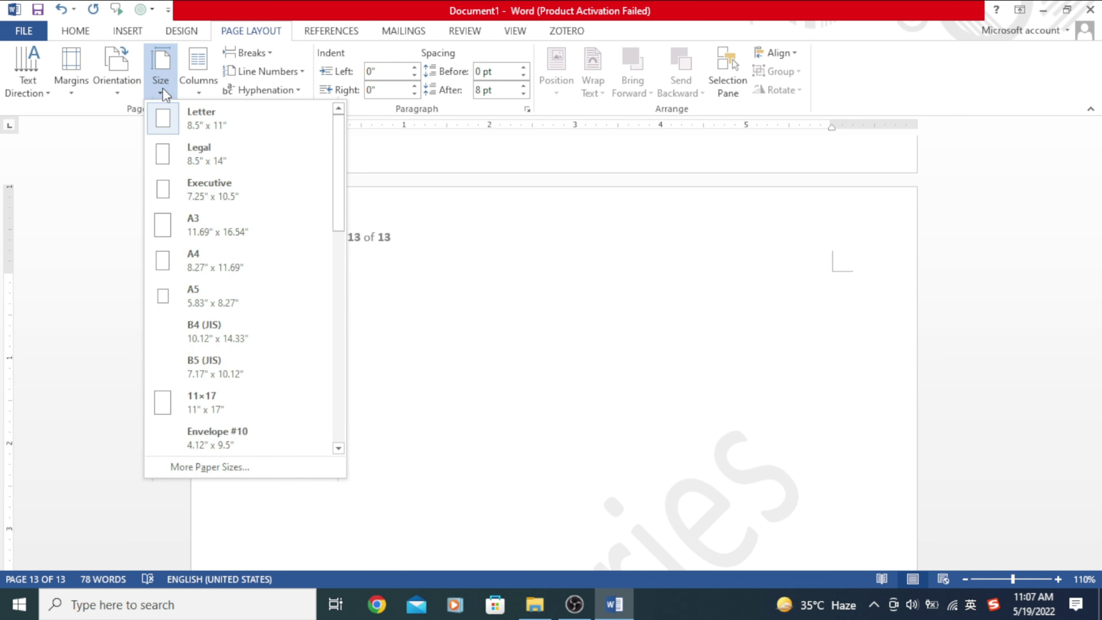
left_click(162, 263)
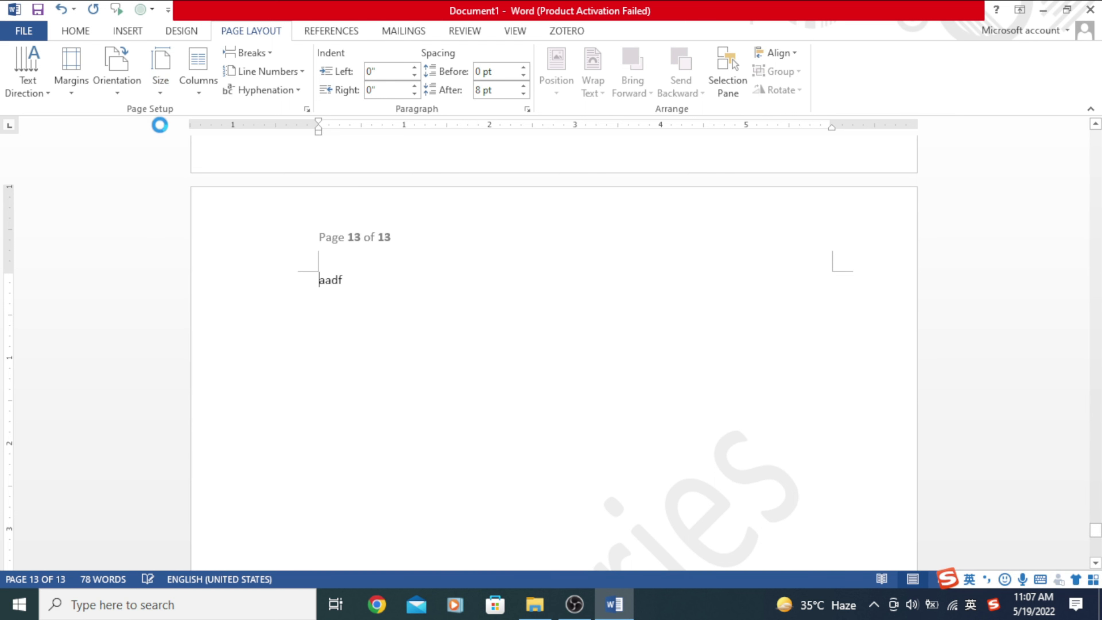
left_click(163, 93)
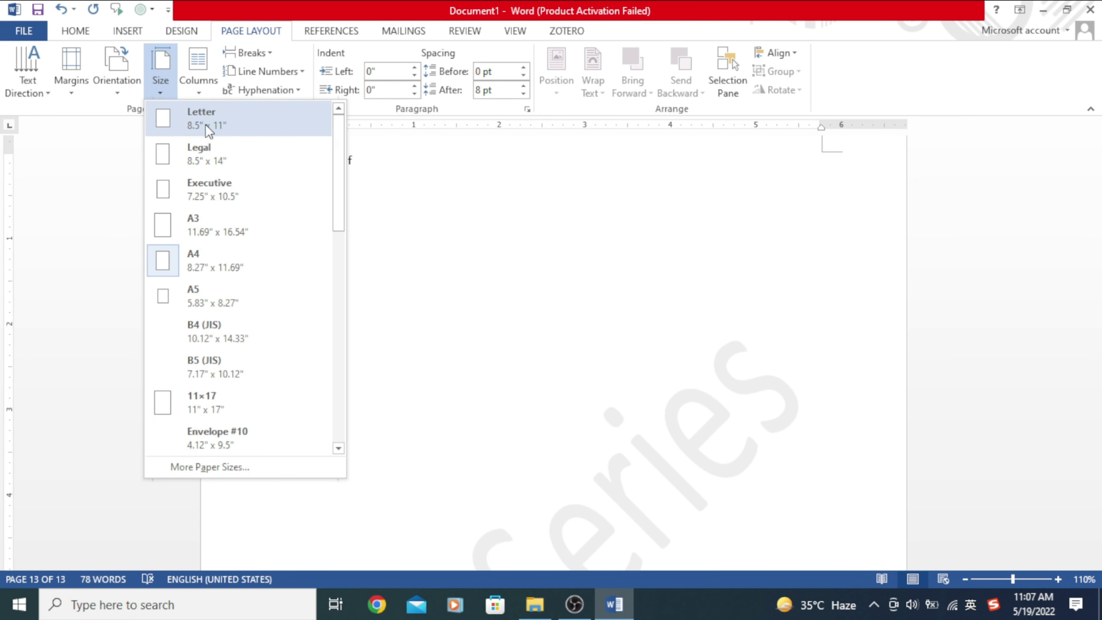
left_click(204, 263)
left_click(168, 92)
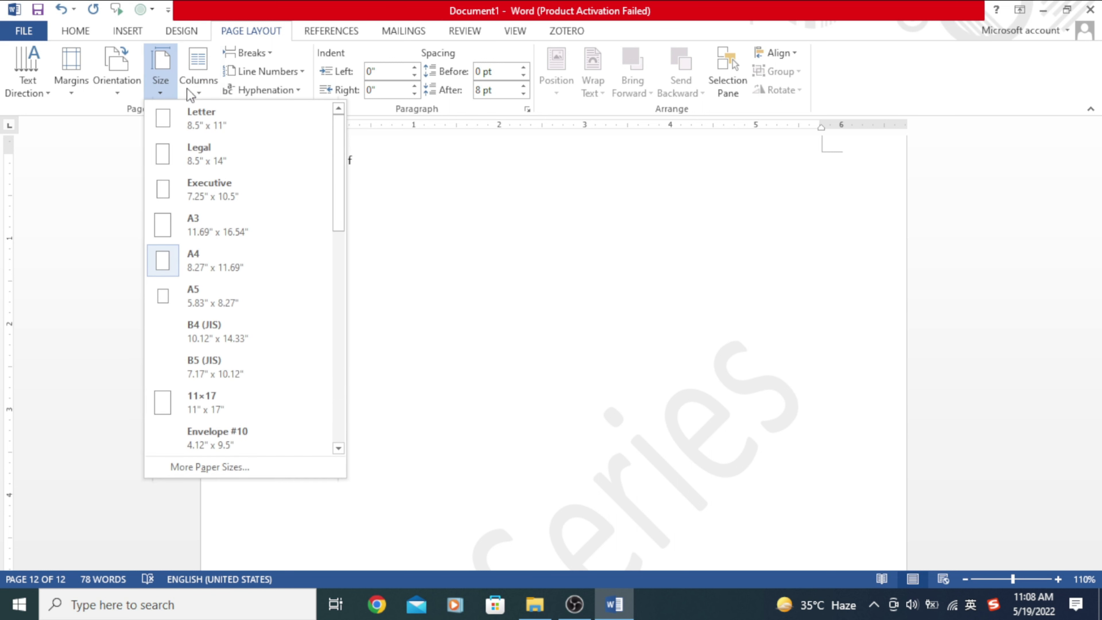
left_click(204, 87)
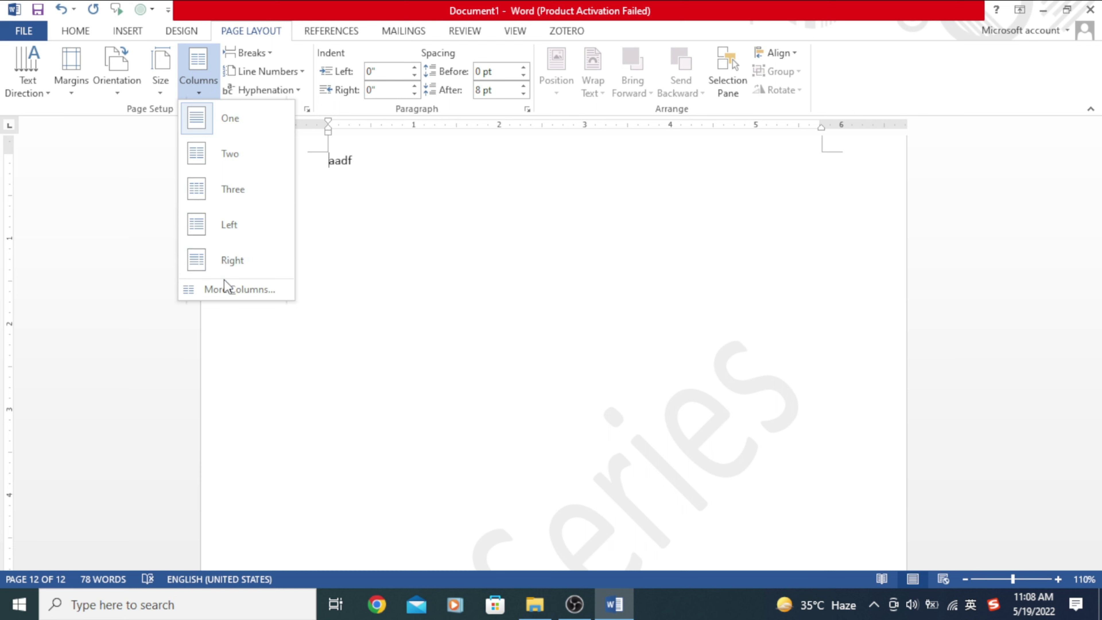
Switch to three columns, type filler text, justify it, and paste several copies.
left_click(223, 193)
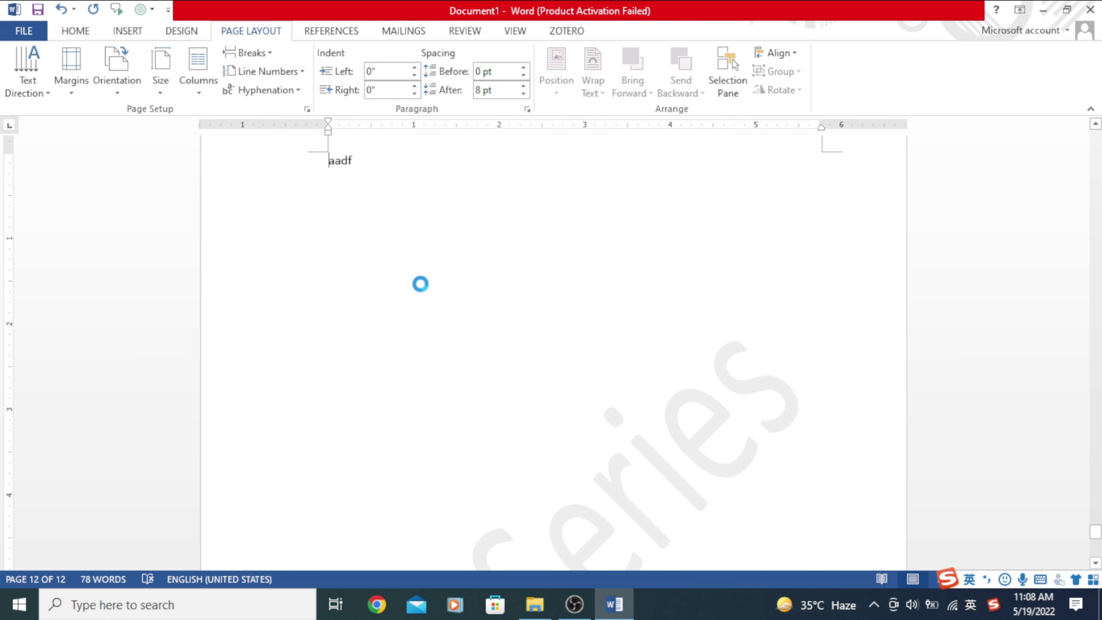
type("j asdkljf kladsjf lkasdjflk asjdfkl jsadklfjsadkl fjadsklfj kldsajf lksadjf kladsjf kladsj flkjdaskl fjadsklfj l")
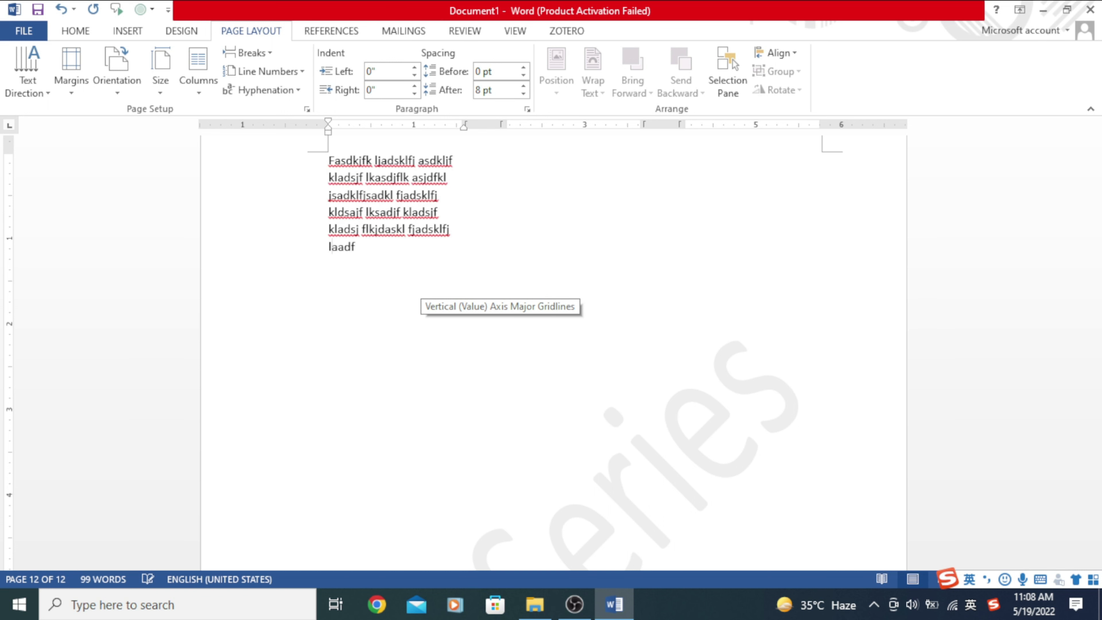
left_click_drag(406, 253, 330, 150)
key("ctrl+c")
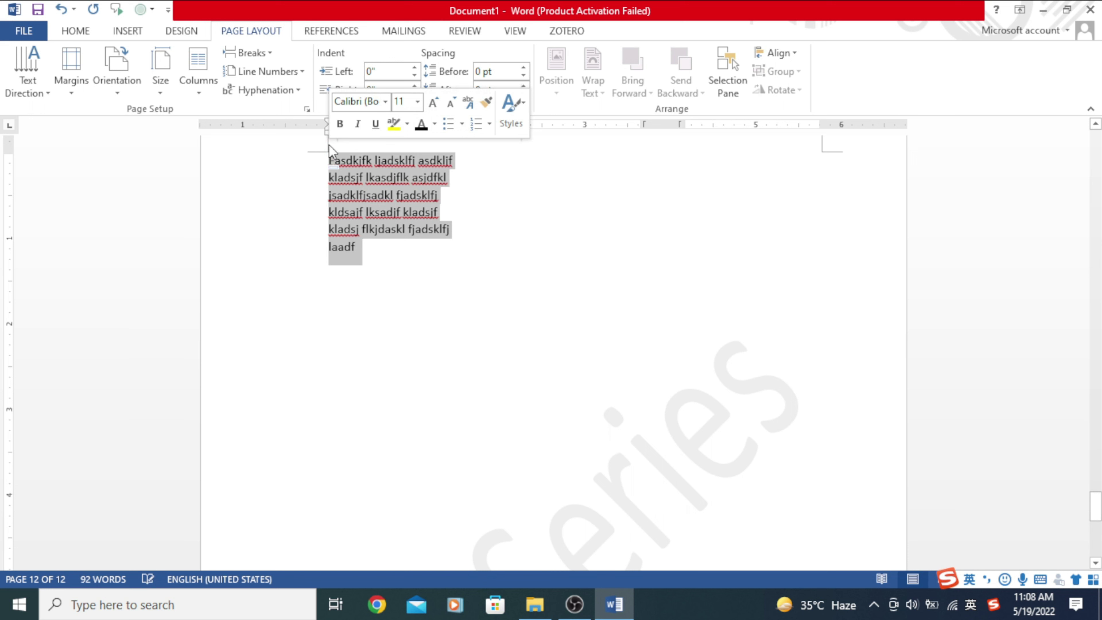
key("ctrl+j")
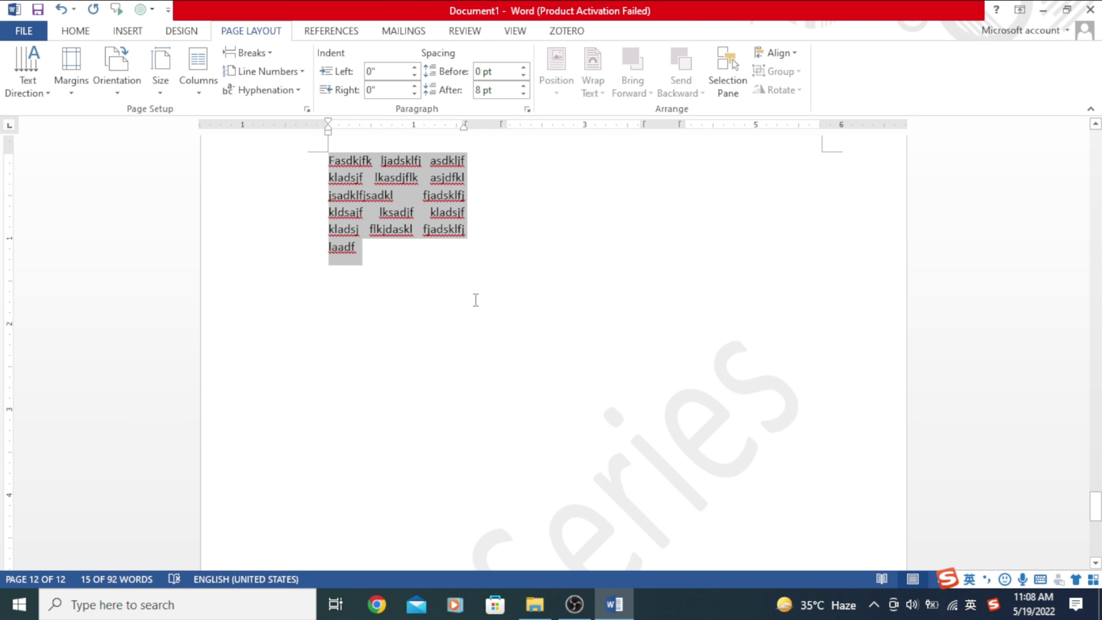
mouse_move(411, 271)
left_mouse_down()
mouse_move(380, 261)
mouse_move(323, 172)
mouse_move(326, 157)
left_mouse_up()
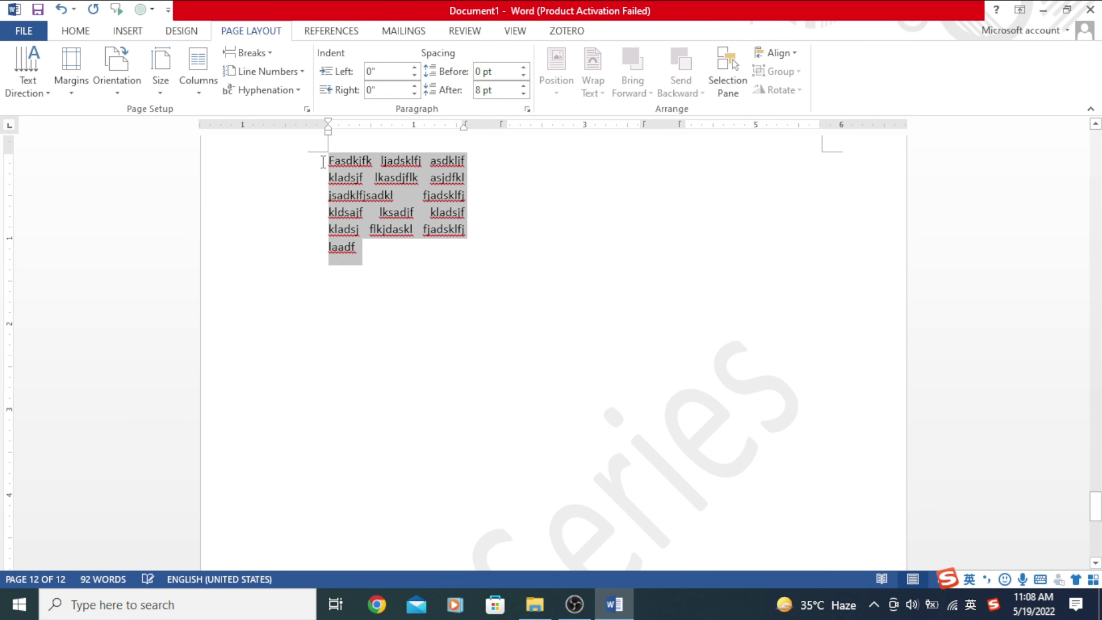
left_click(383, 254)
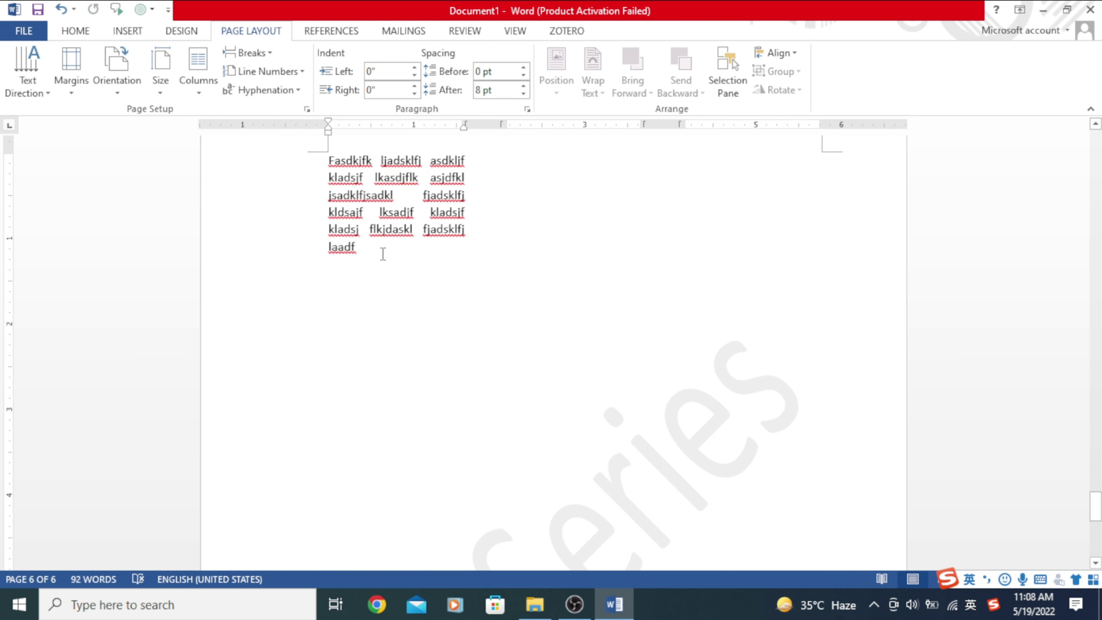
key("ctrl+v")
key("ctrl+v")
key("ctrl+v")
key("ctrl+v")
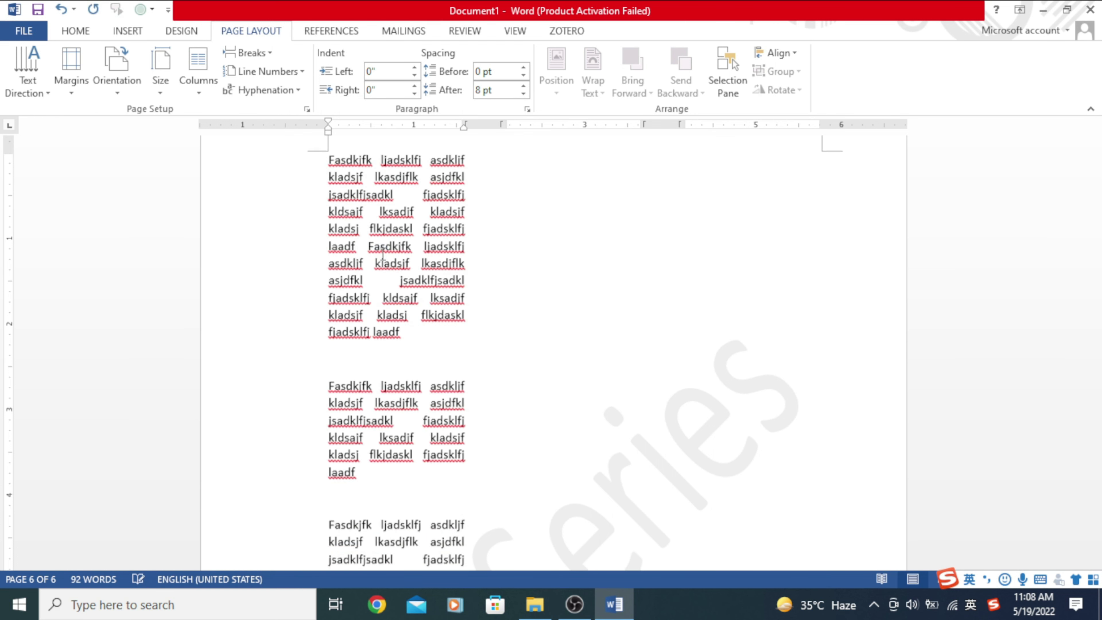
key("ctrl+v")
key("ctrl+v")
key("ctrl+v")
key("ctrl+v")
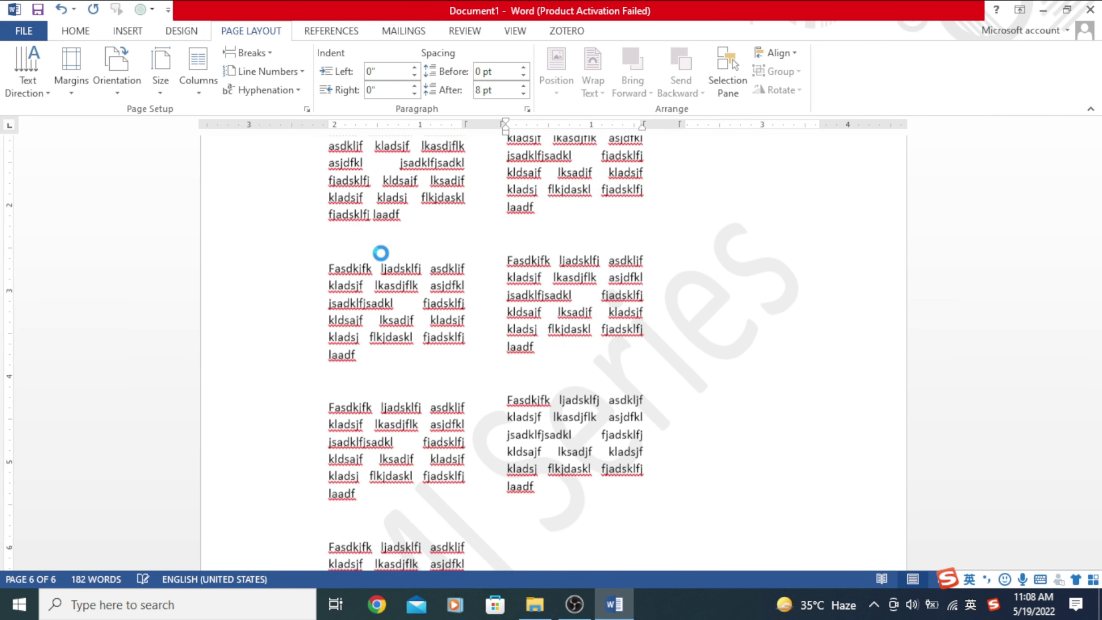
key("ctrl+v")
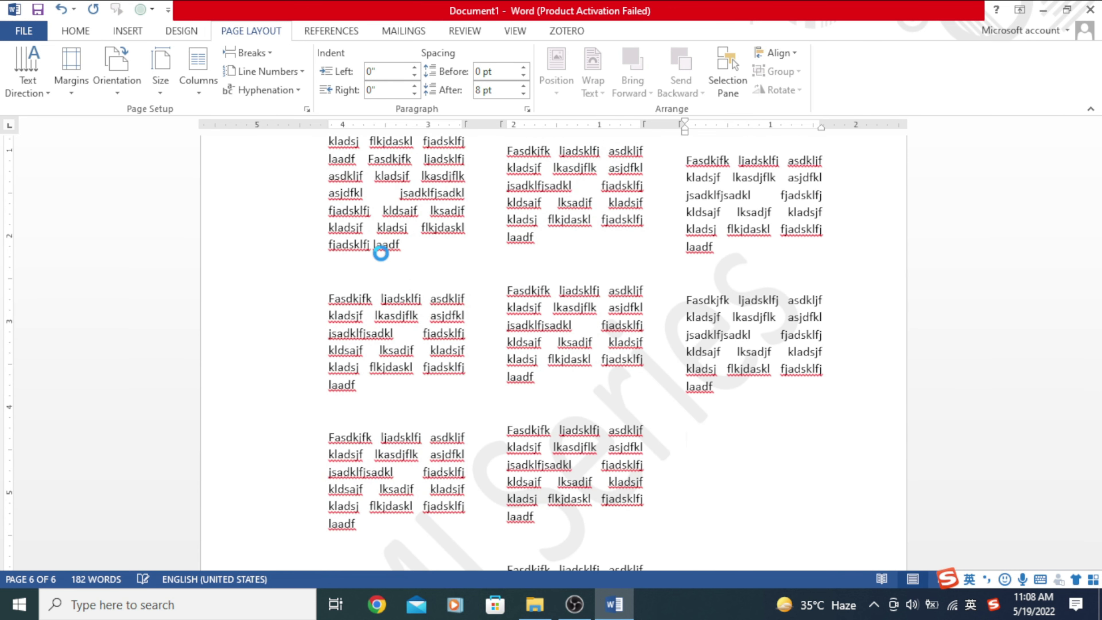
key("ctrl+v")
key("ctrl+v")
key("ctrl+v")
key("ctrl+v")
key("ctrl+v")
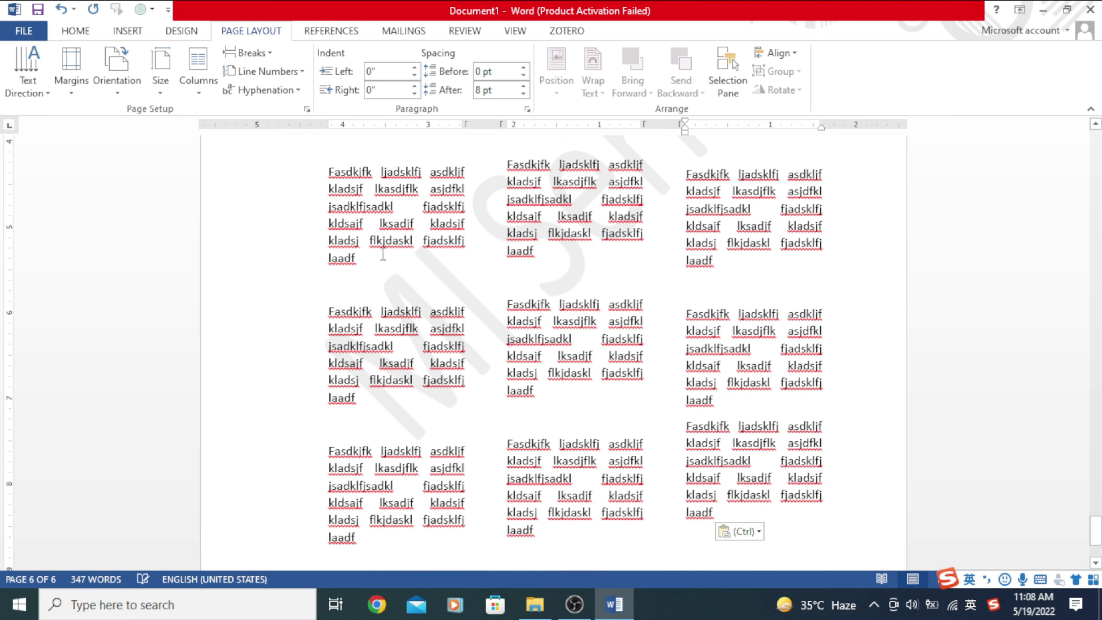
scroll(622, 326, "up", 5)
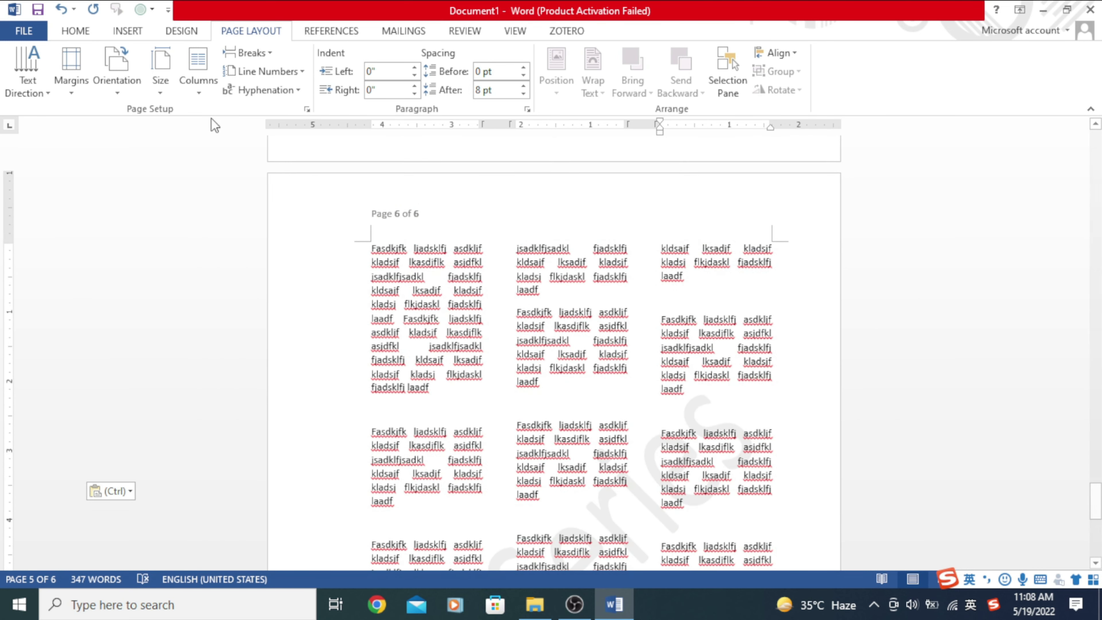
Paste one more copy of the filler text and scroll through the pages.
left_click(198, 72)
left_click(210, 135)
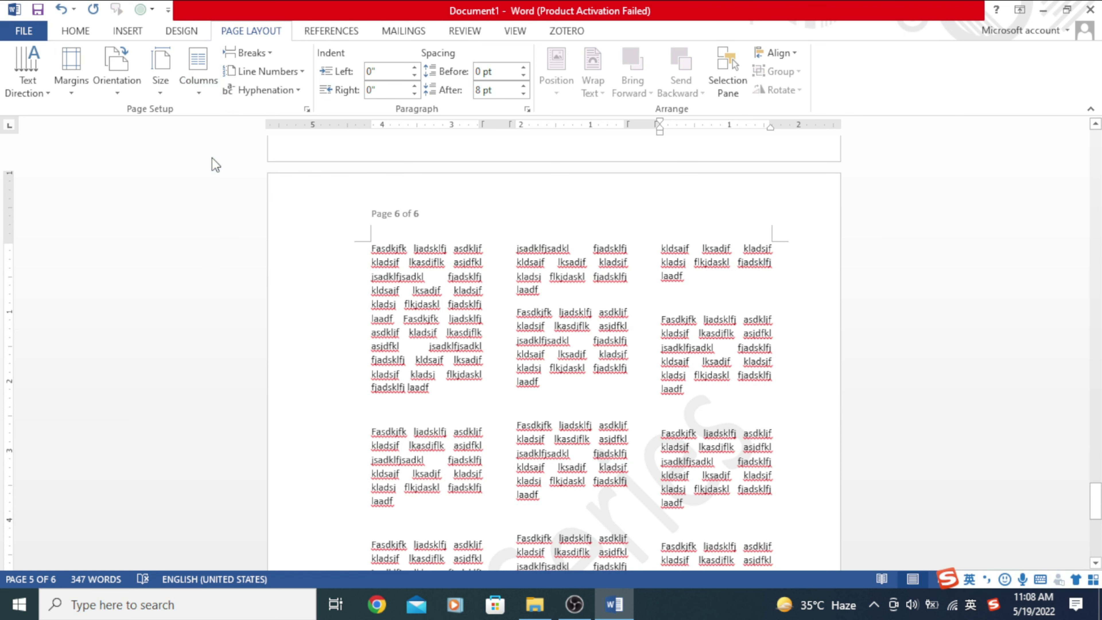
left_click(377, 239)
key("ctrl+v")
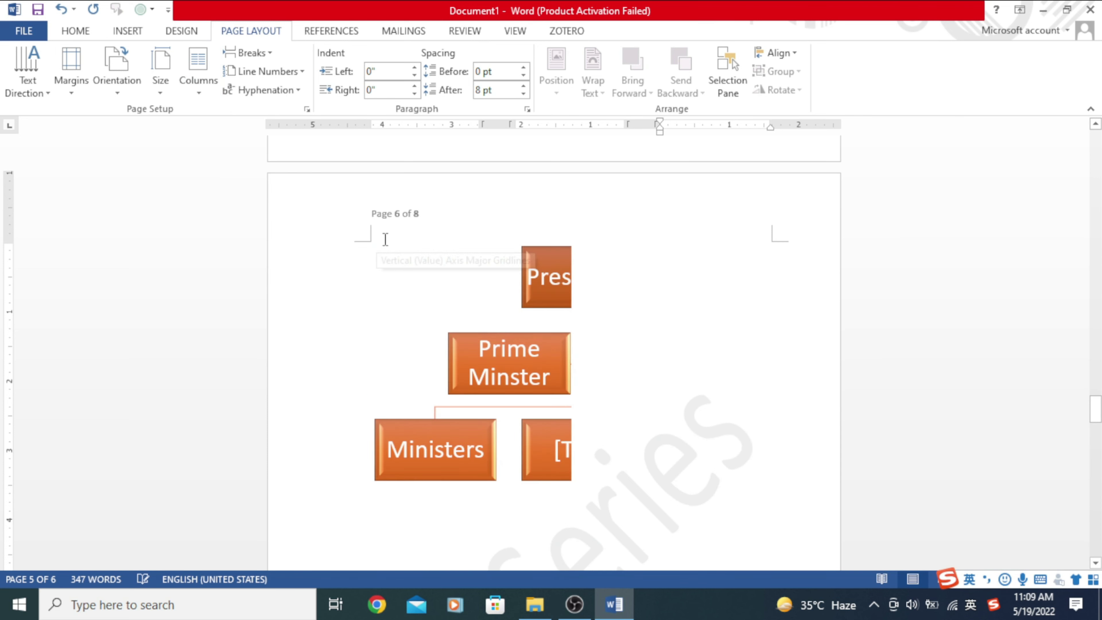
scroll(385, 238, "down", 5)
scroll(385, 239, "down", 5)
scroll(385, 238, "down", 5)
scroll(385, 239, "down", 5)
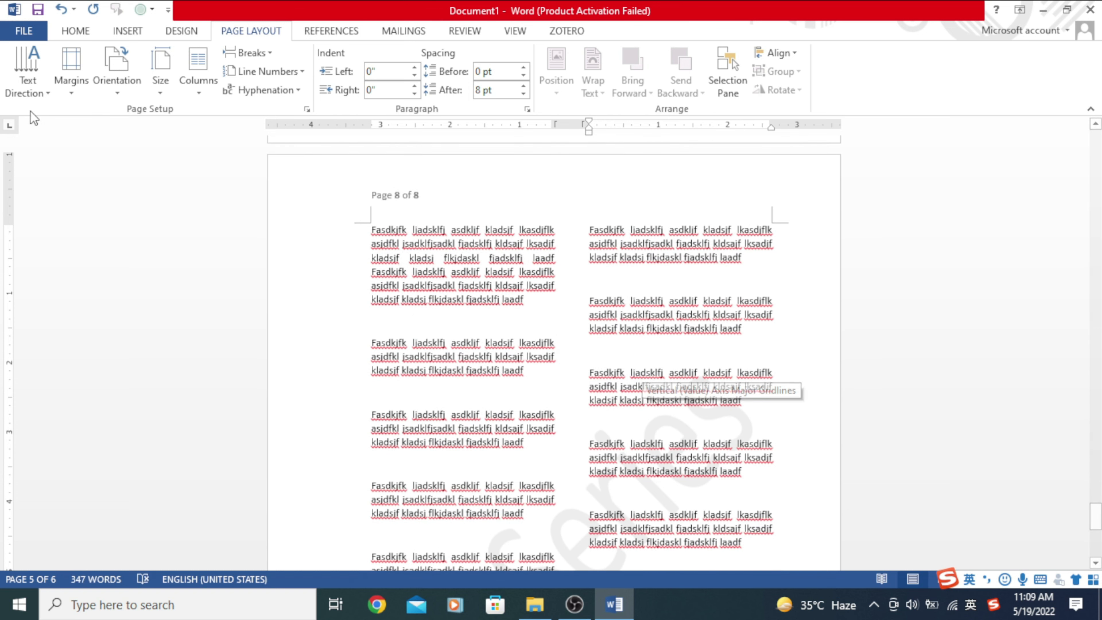
Change the number of columns in the More Columns dialog and apply it.
left_click(196, 85)
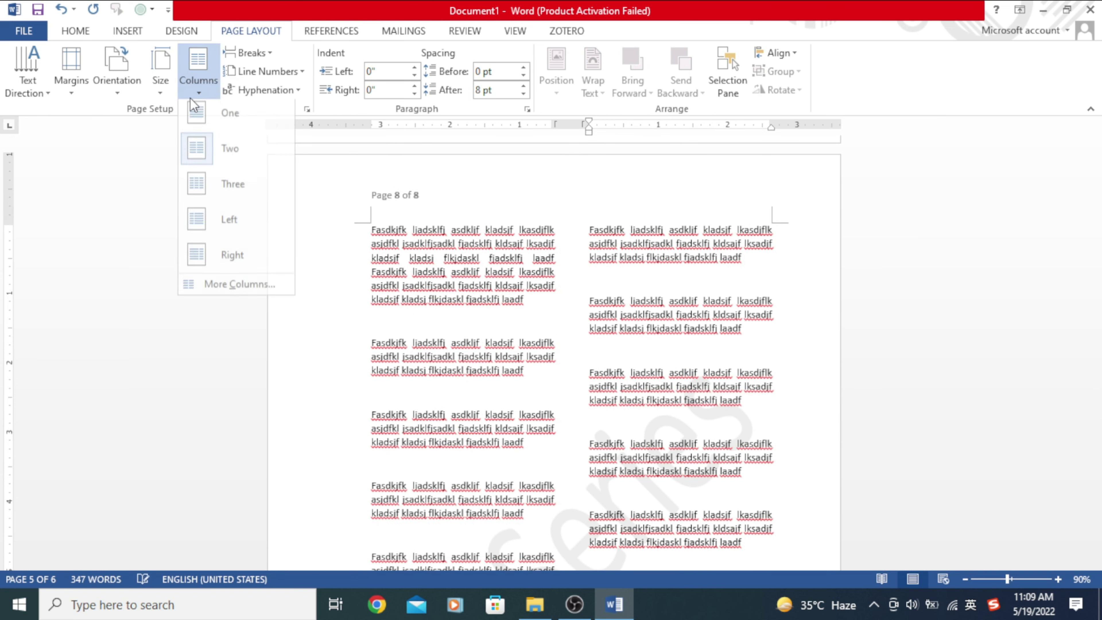
left_click(225, 290)
left_click(520, 245)
left_click(519, 252)
left_click(604, 413)
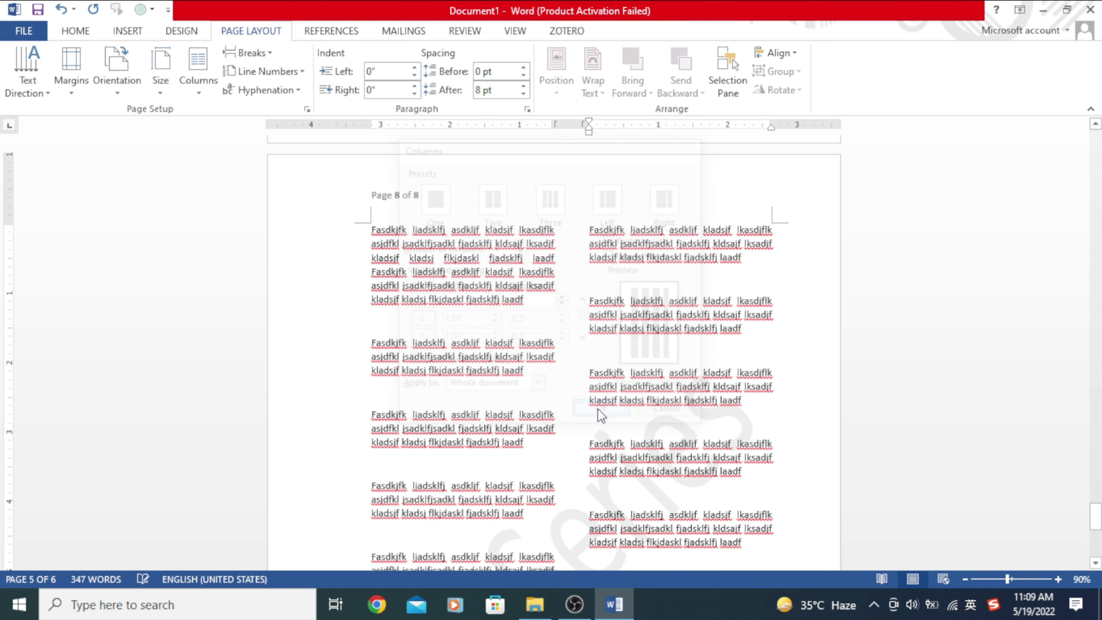